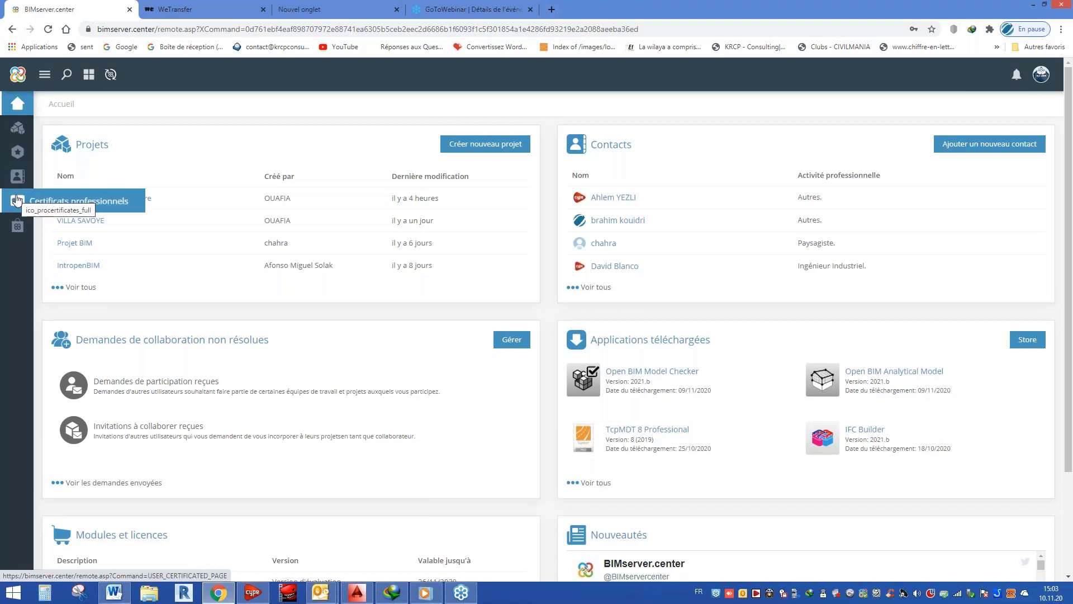
Open the application store and look through its categories, from new releases and manufacturer systems to structural calculation, budgets and electrical installations
click(17, 226)
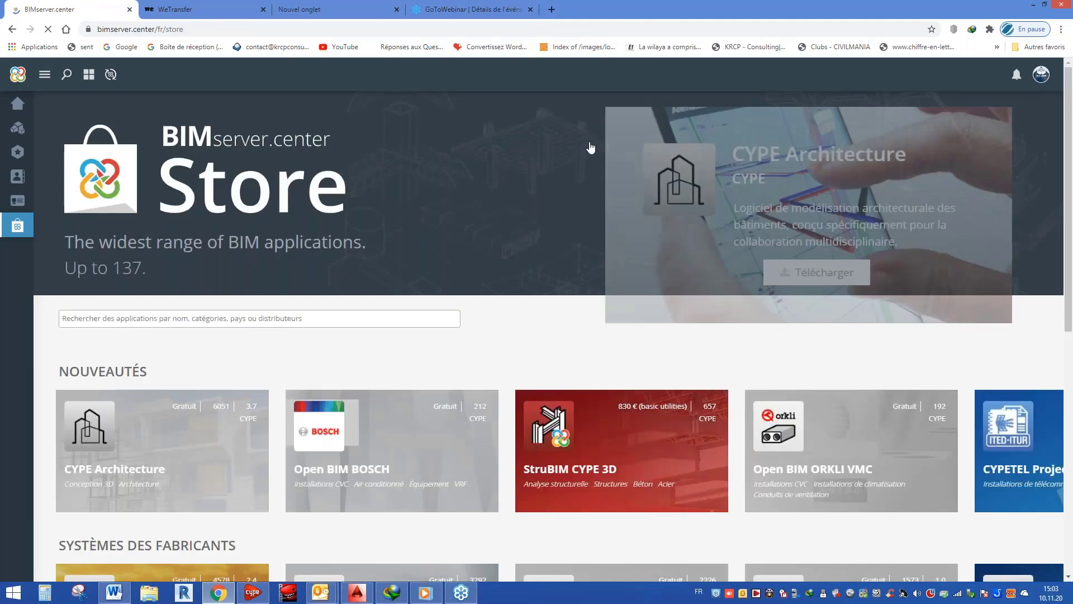
scroll(372, 316, down, 5)
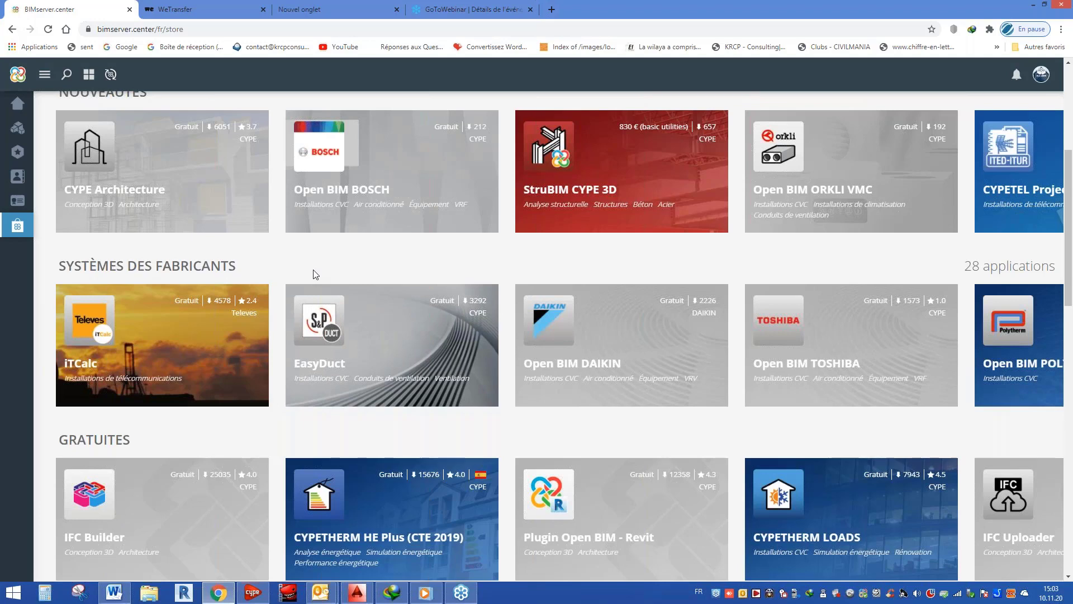
scroll(660, 210, down, 2)
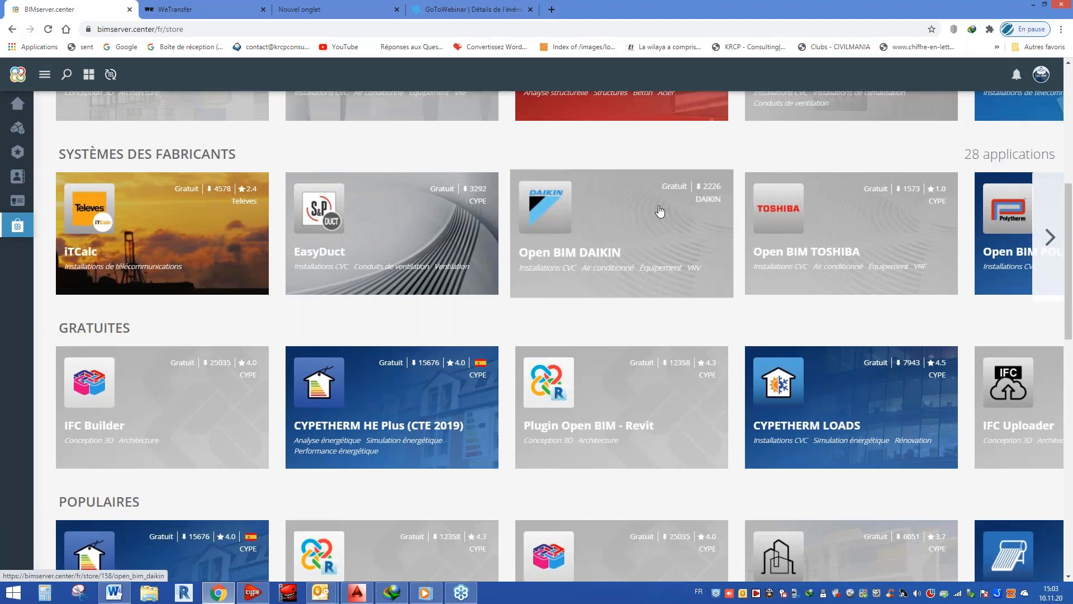
scroll(660, 211, down, 3)
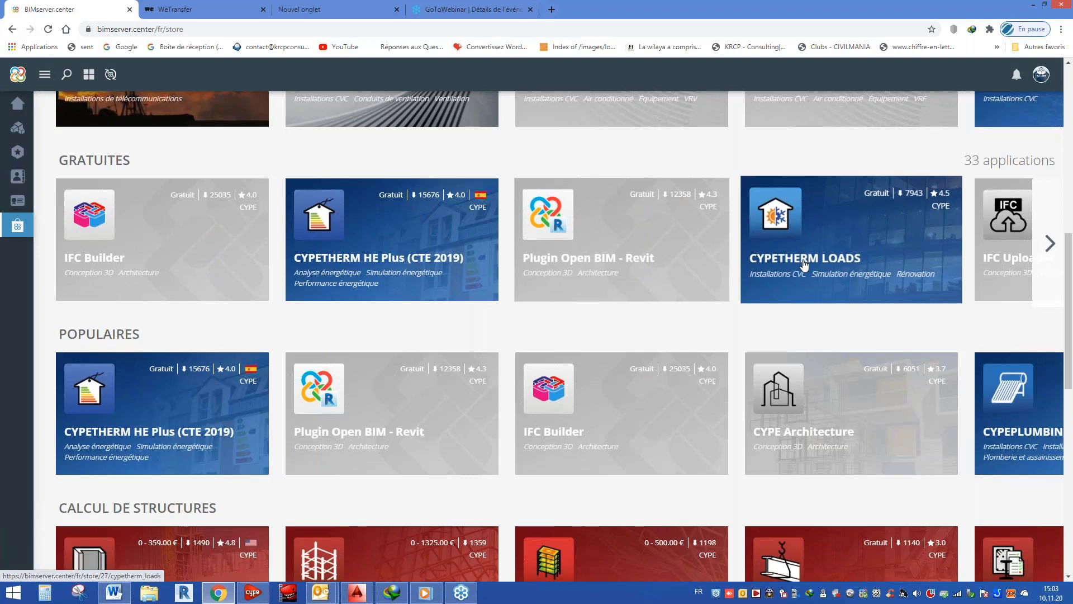
scroll(292, 226, down, 5)
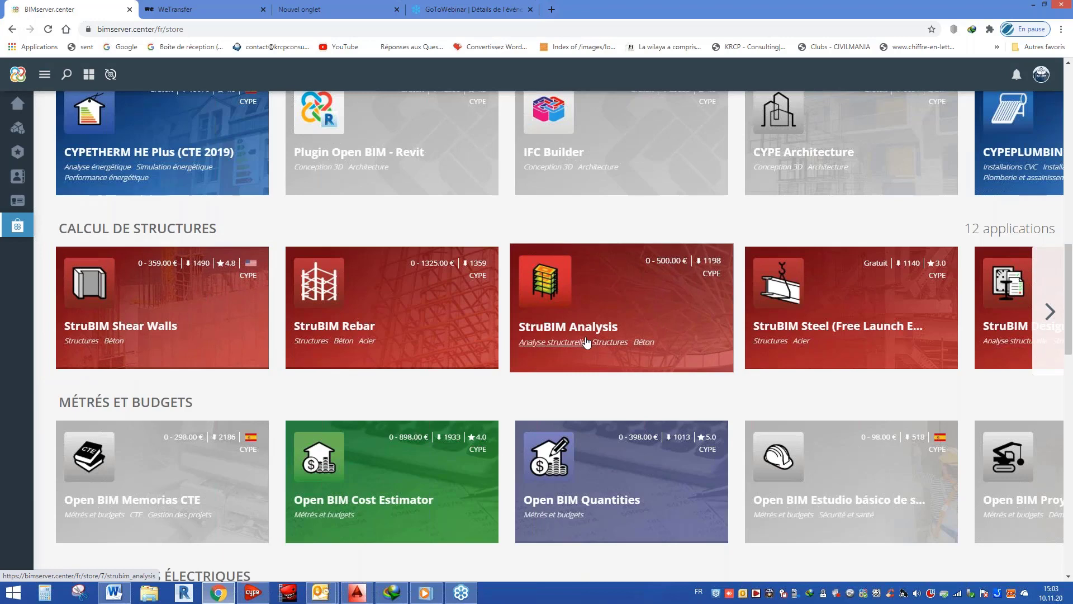
scroll(382, 325, down, 3)
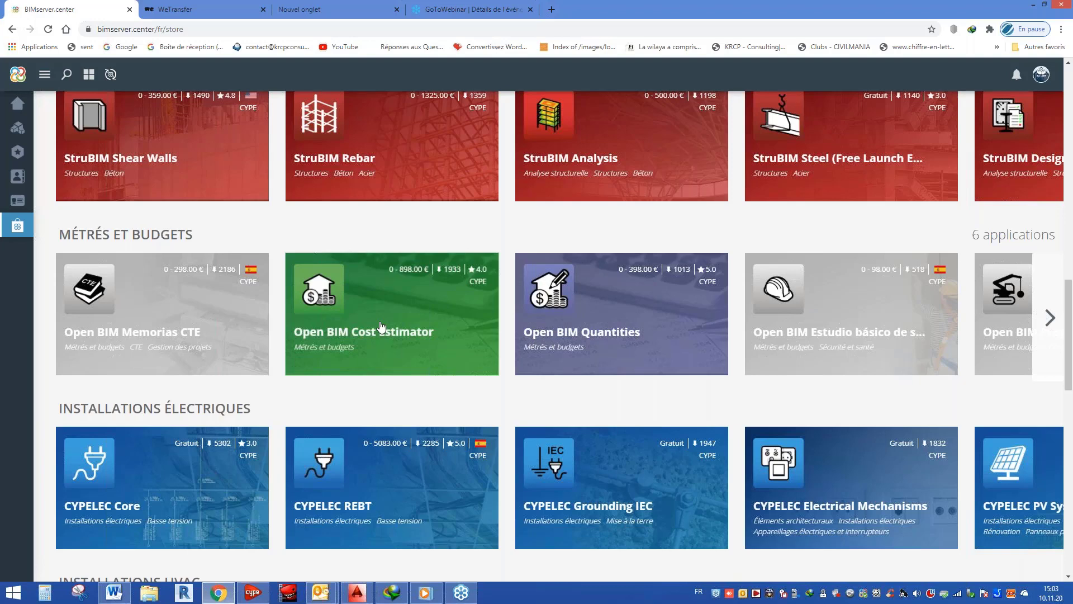
scroll(381, 326, up, 1)
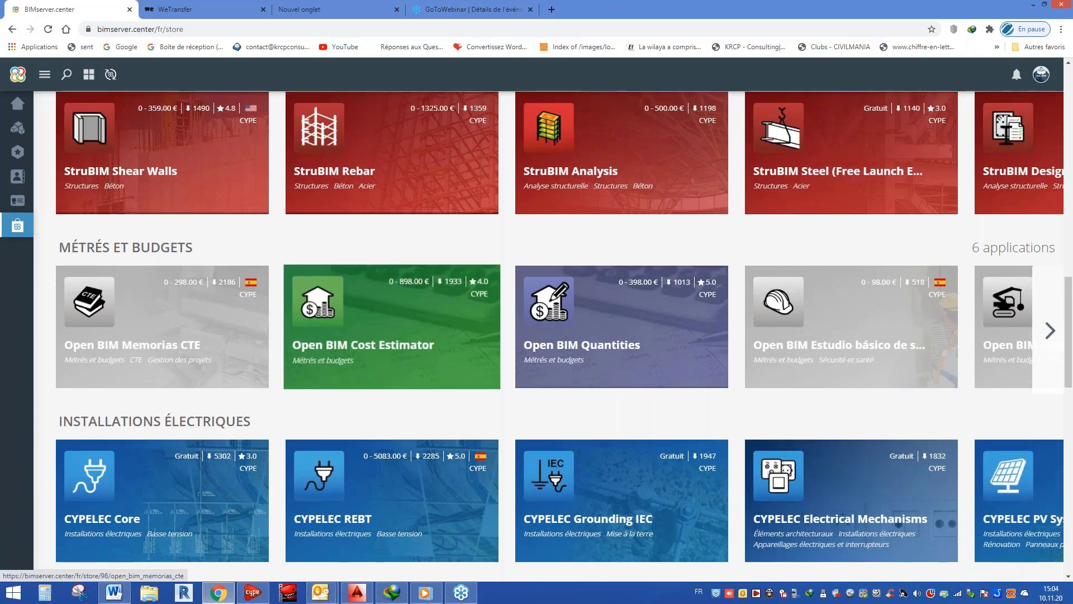
Open the batiment bureaux-structure project from the home page and review its dashboard: 3D model, recommended applications, management, files and latest modifications
click(16, 105)
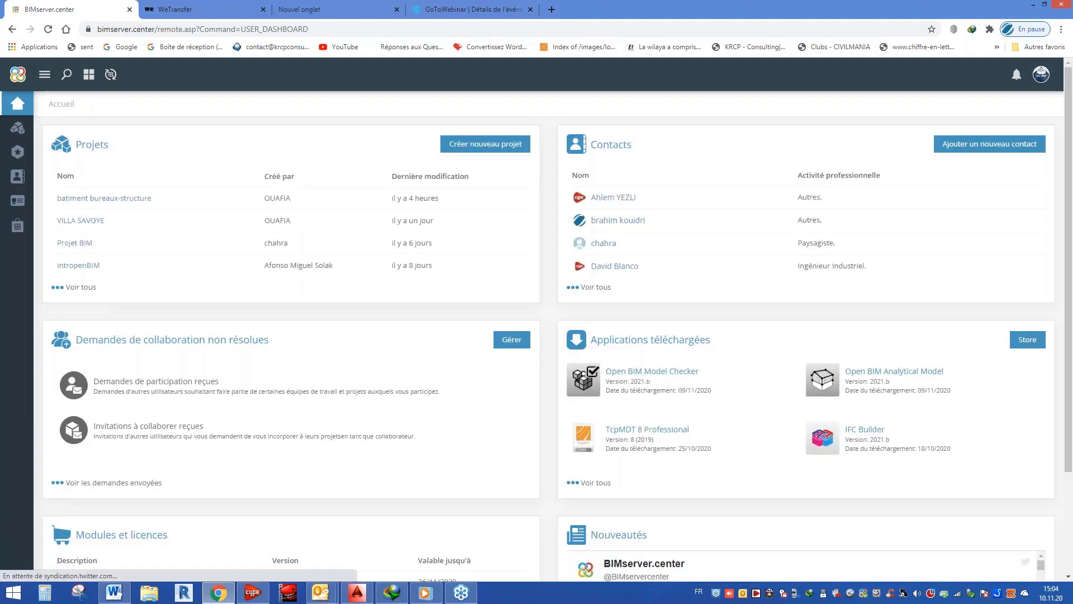
click(124, 200)
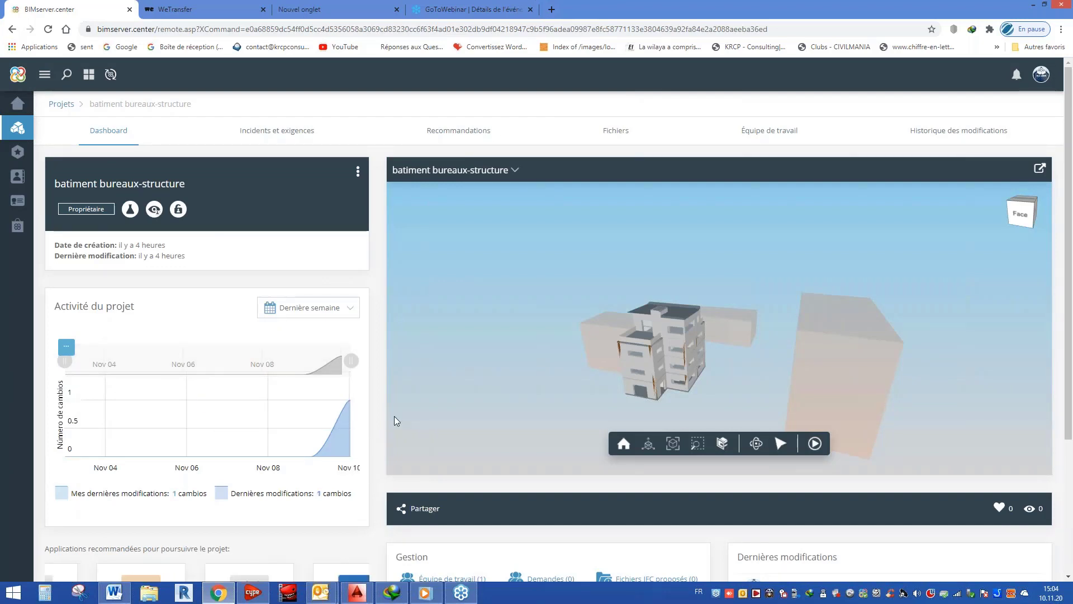
scroll(664, 309, down, 3)
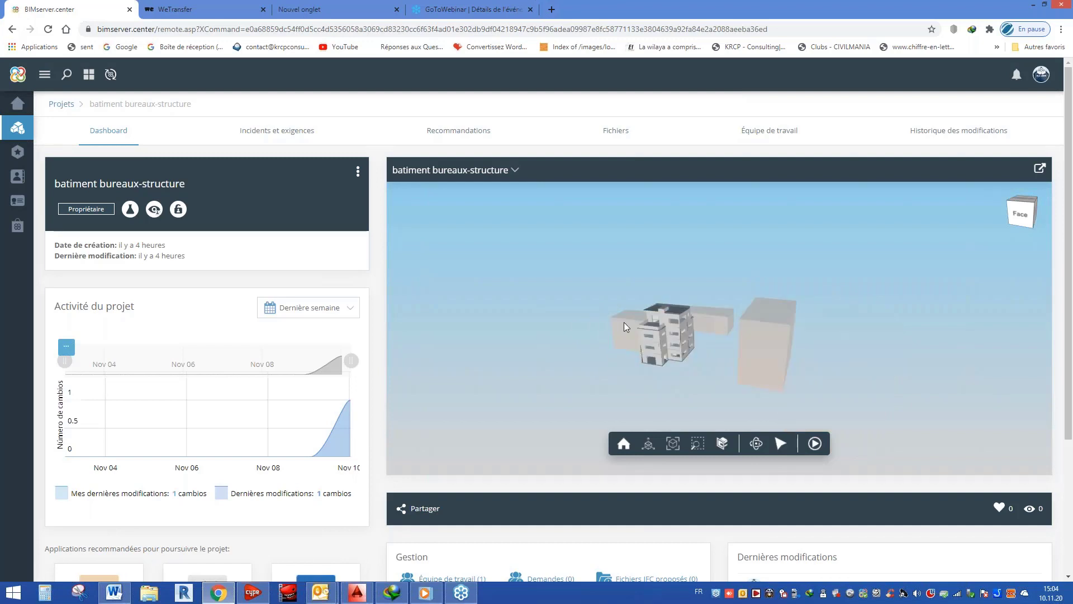
scroll(806, 231, down, 2)
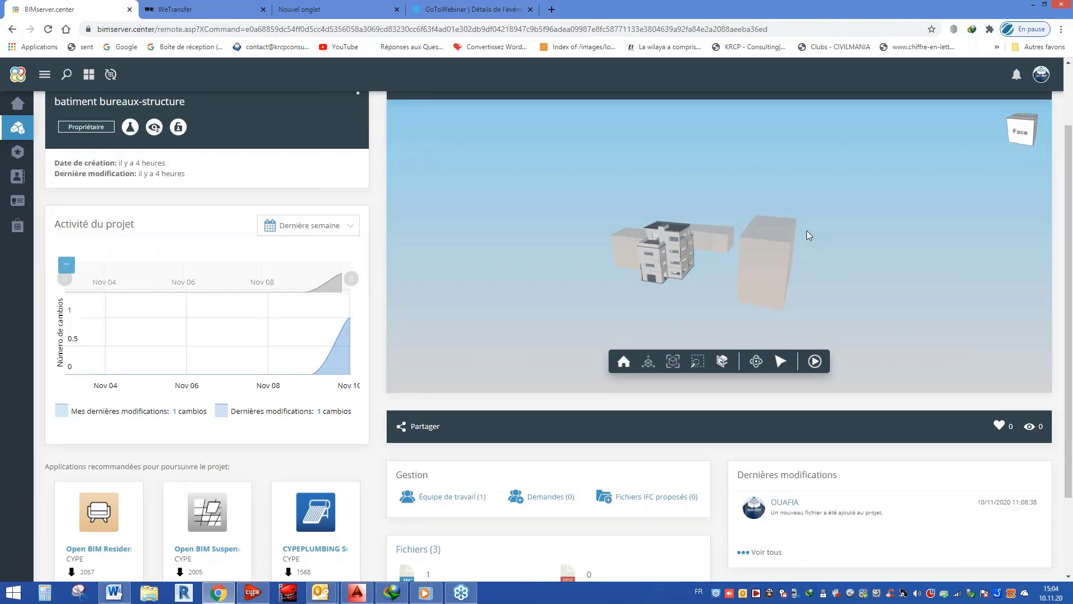
drag(1068, 140, 1067, 158)
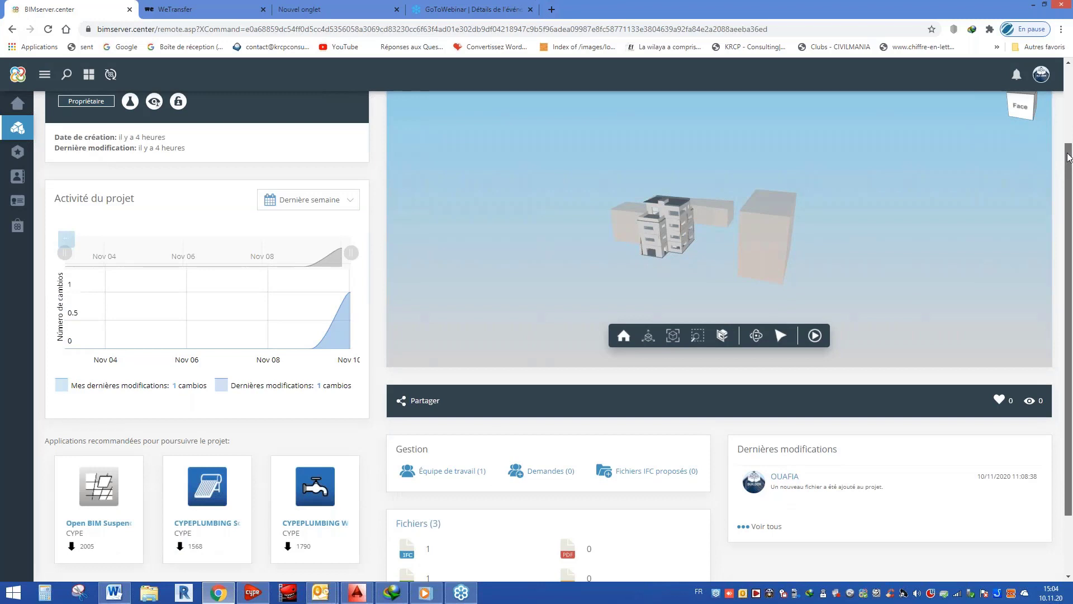
drag(1067, 158, 1068, 163)
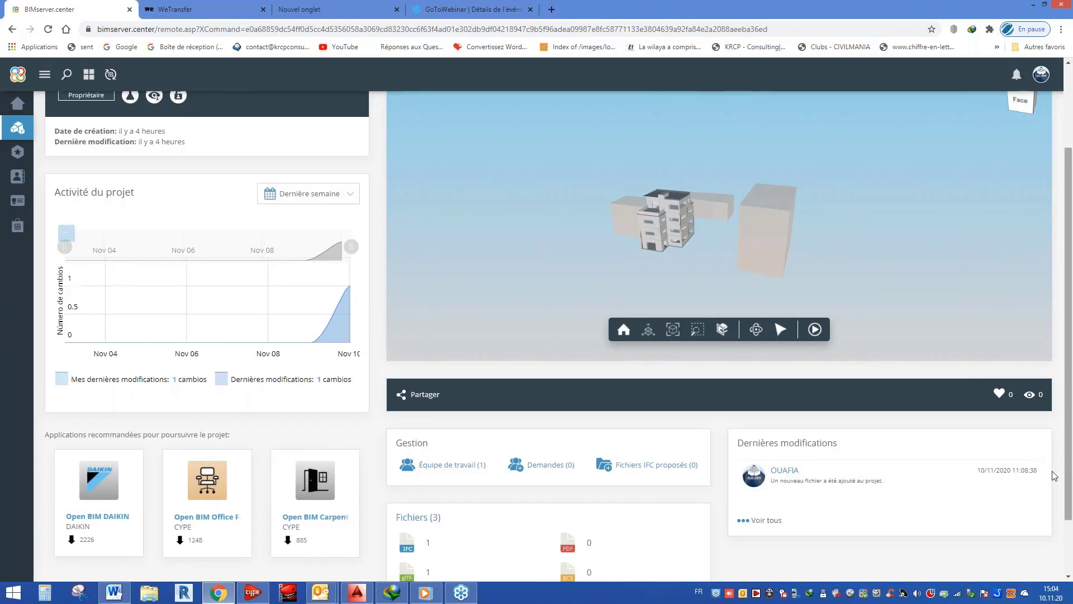
scroll(1069, 502, down, 1)
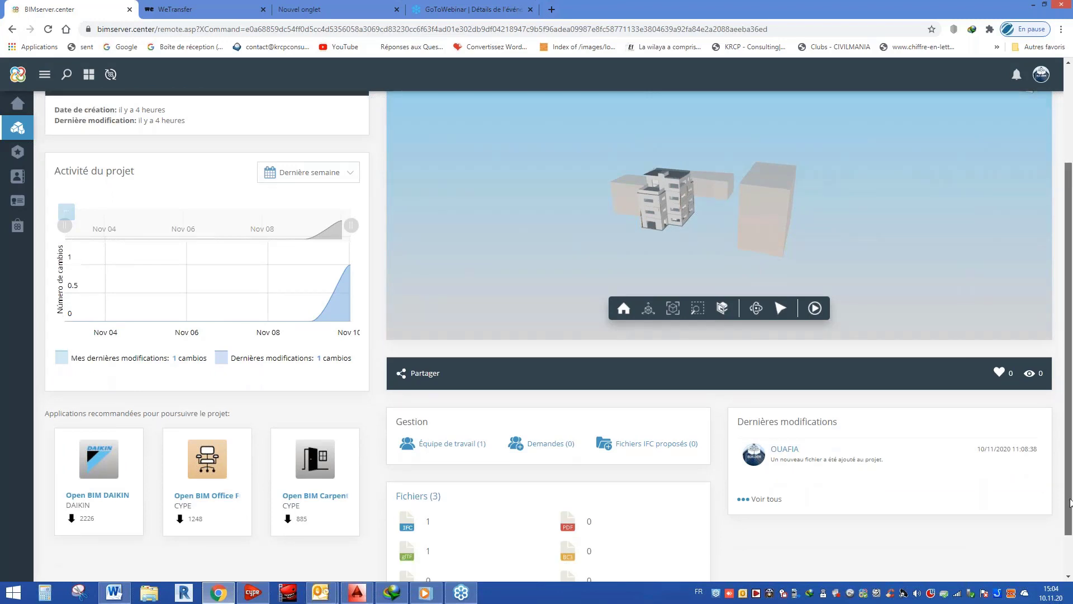
scroll(1070, 502, down, 1)
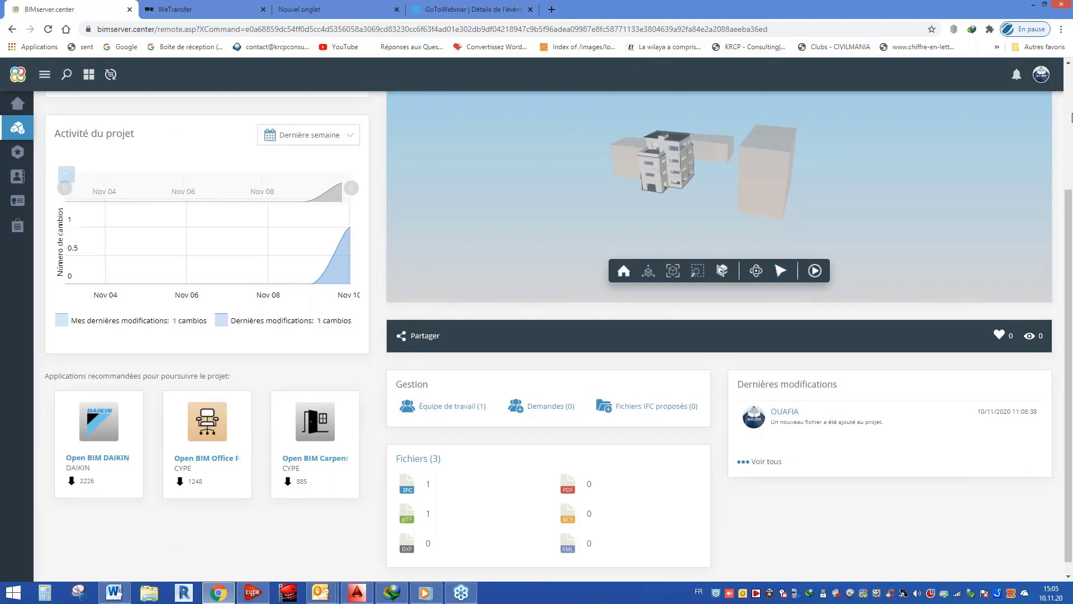
scroll(1072, 117, up, 1)
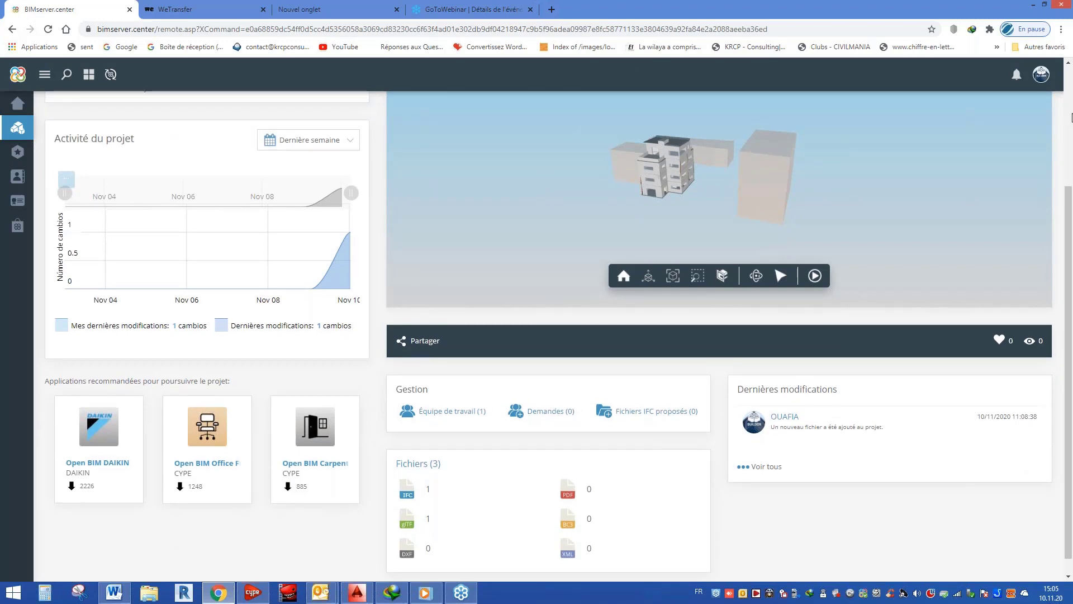
scroll(1072, 117, up, 3)
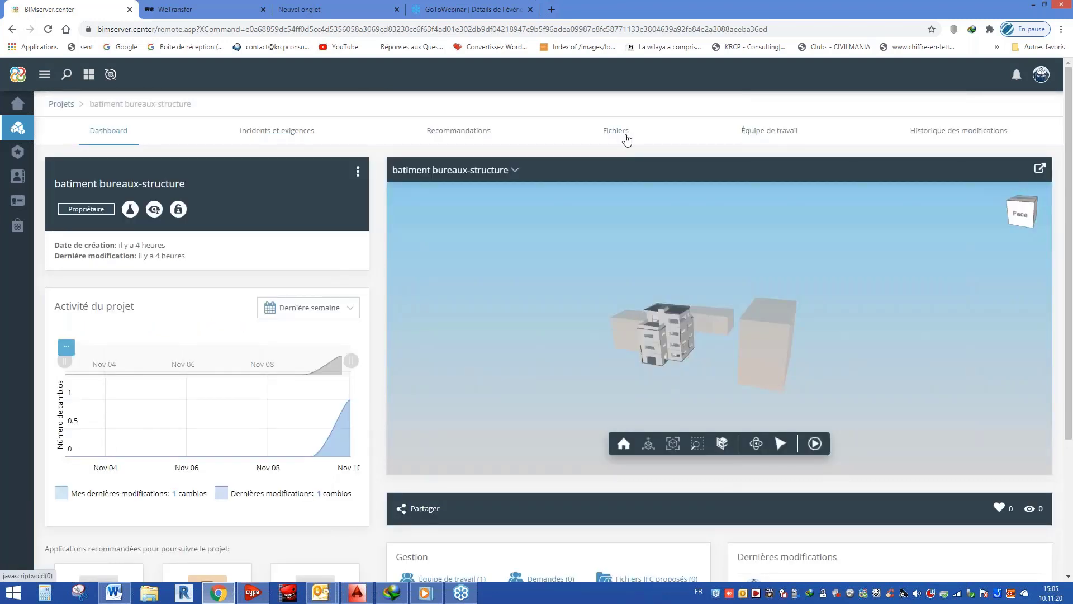
Start a user invitation for the project's work team and select the contact to invite
click(770, 130)
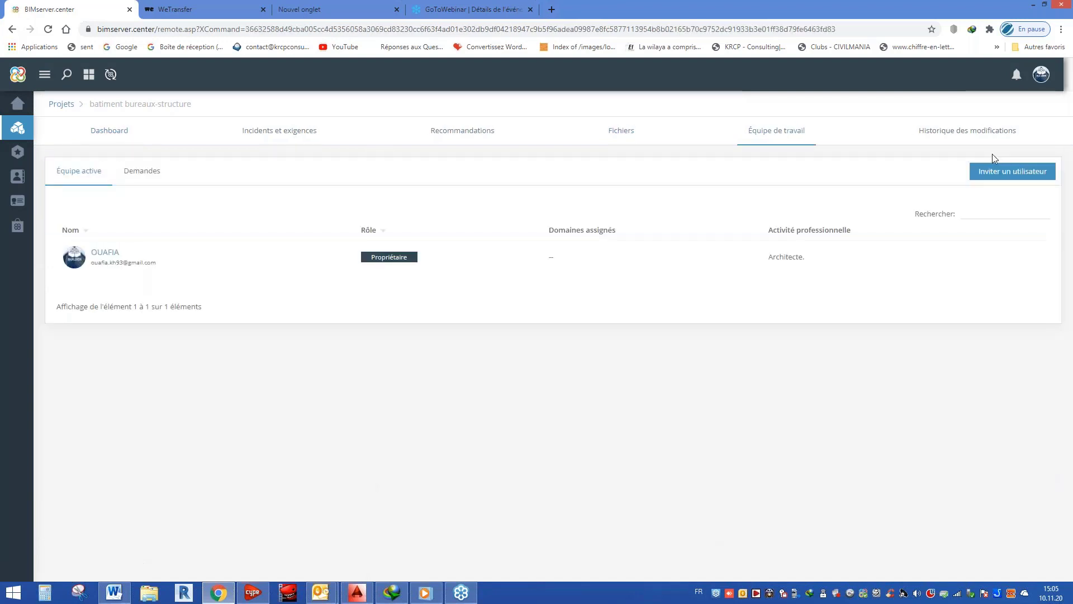
click(1031, 177)
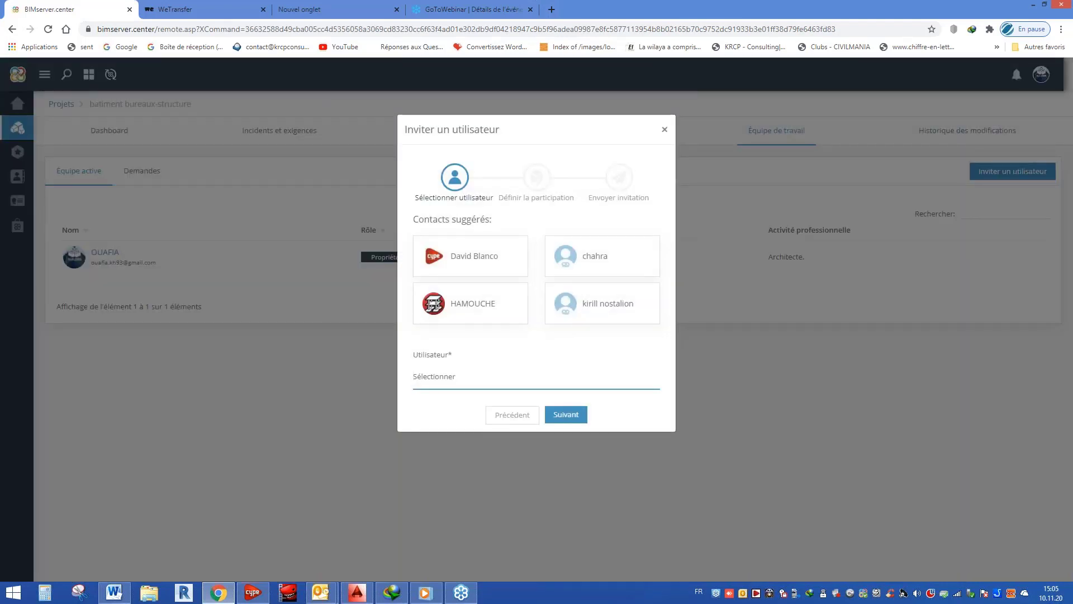
click(517, 382)
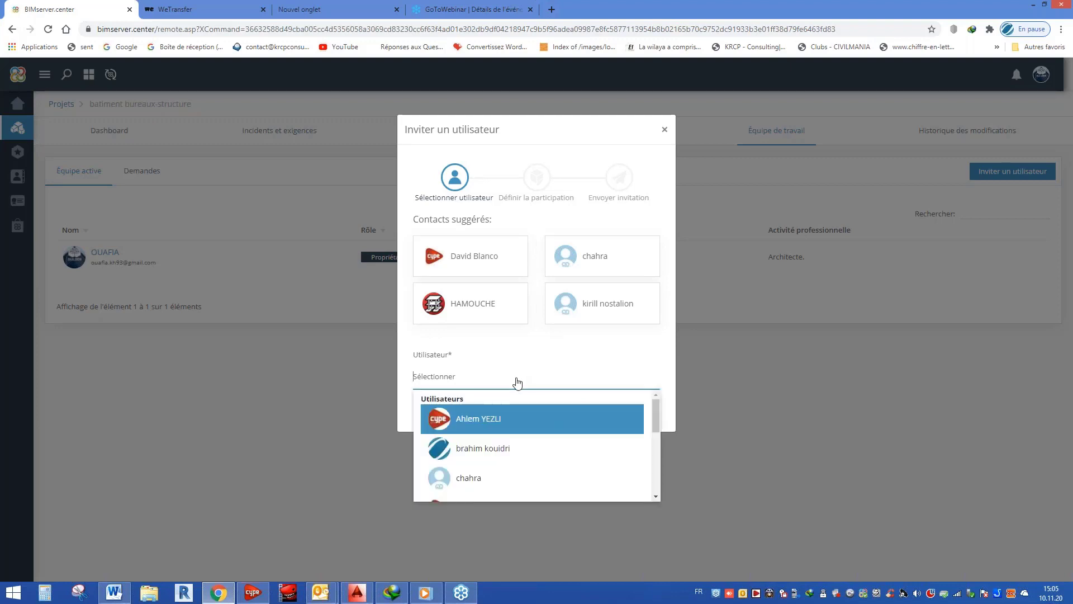
drag(656, 408, 651, 458)
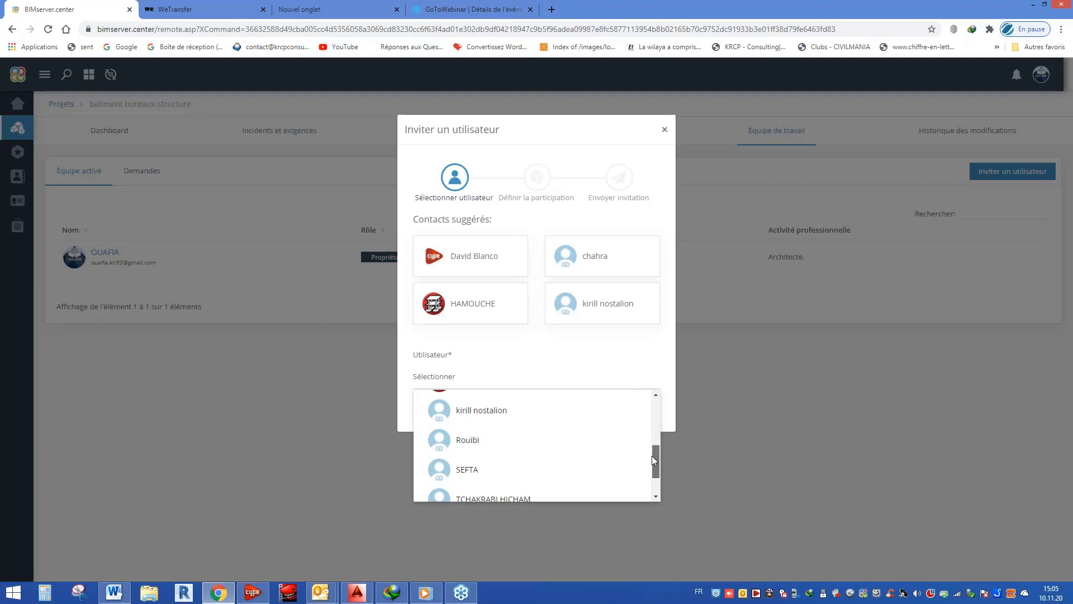
click(448, 469)
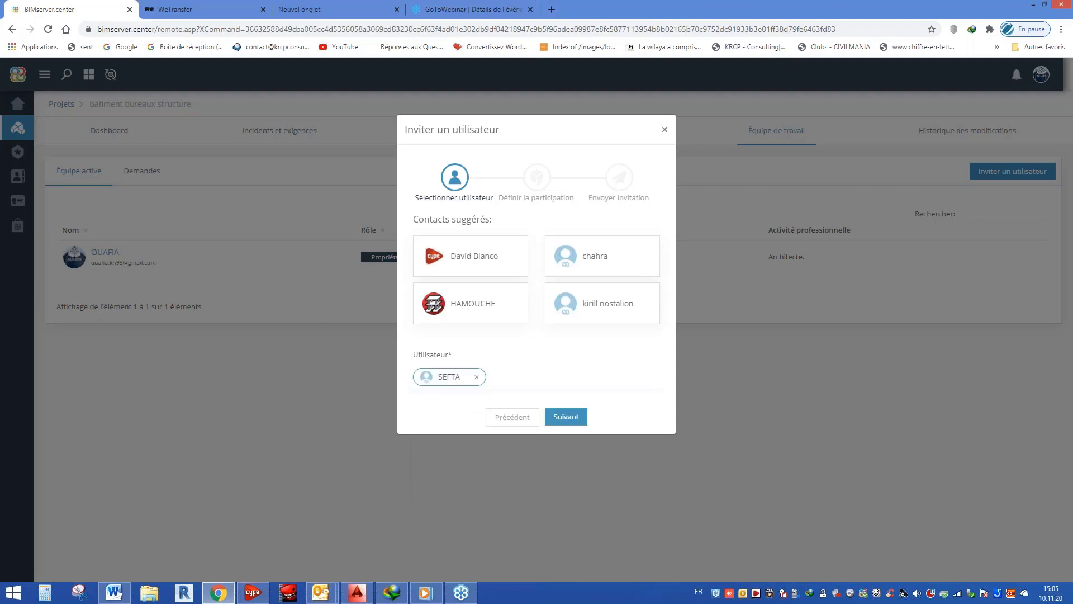
click(559, 417)
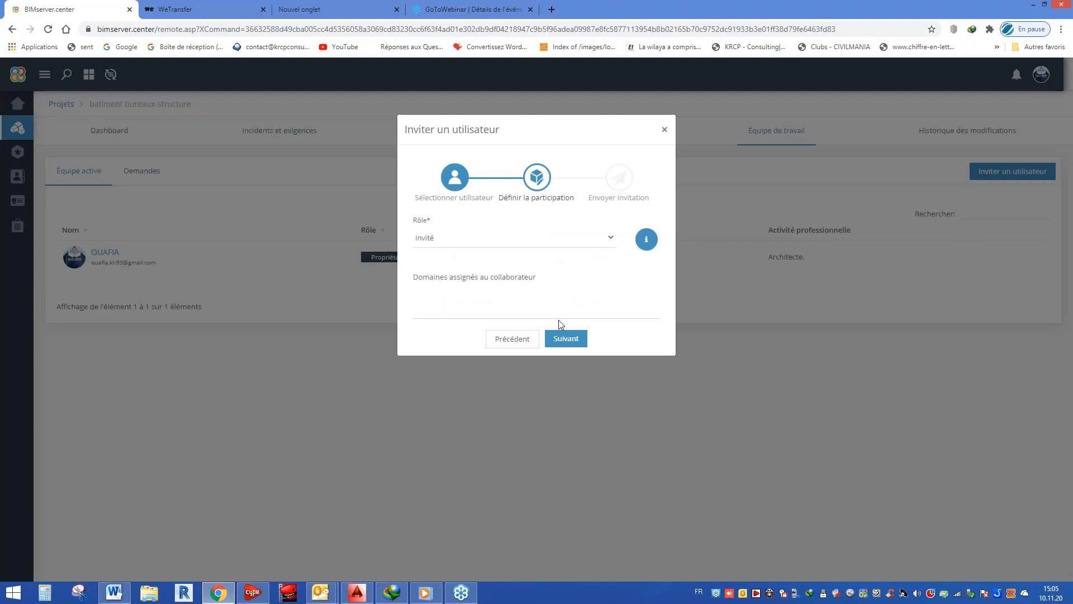
Give the invitee the Éditeur role with the Analyse structurelle and Conception 3D domains, and send the invitation without a message
click(554, 244)
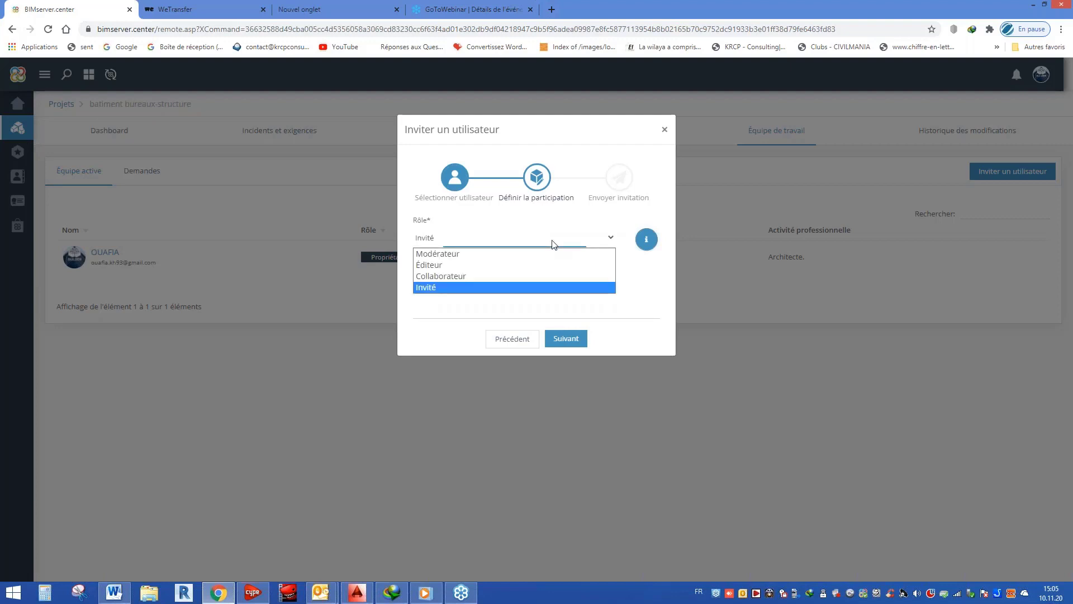
click(534, 265)
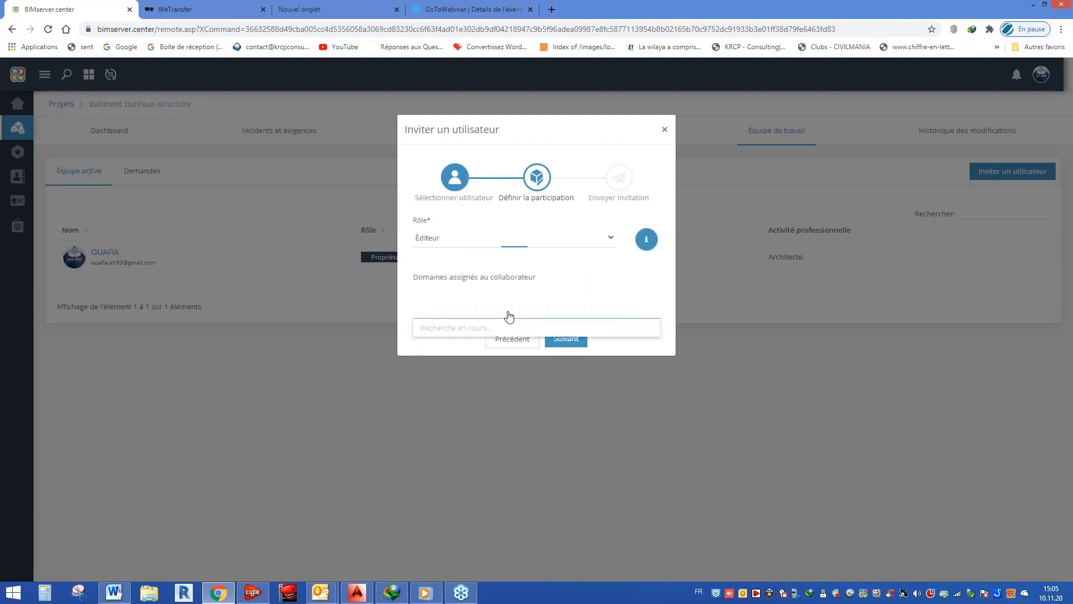
click(509, 314)
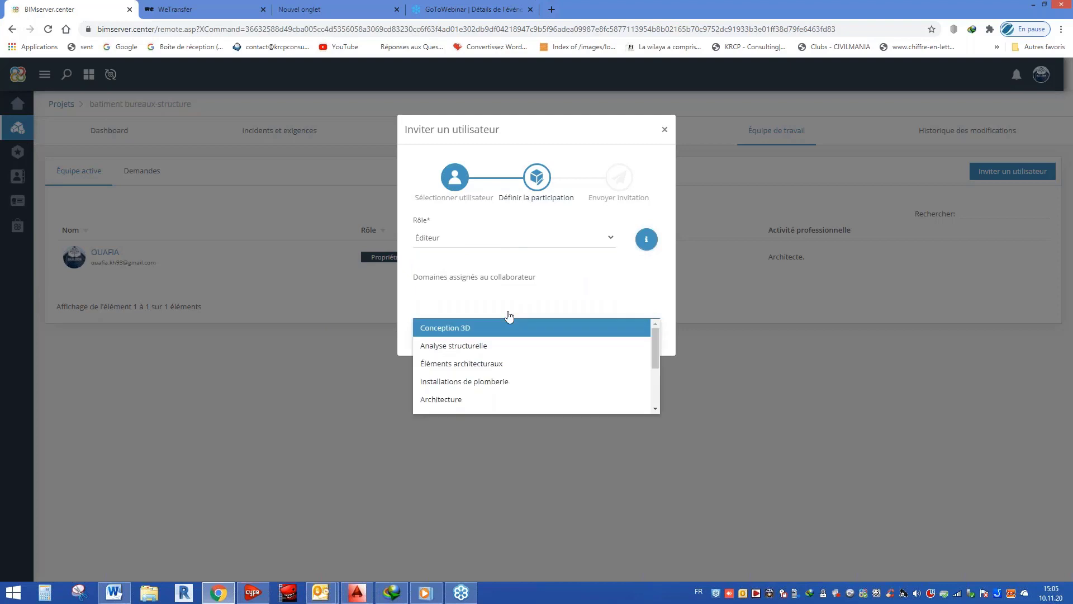
click(515, 346)
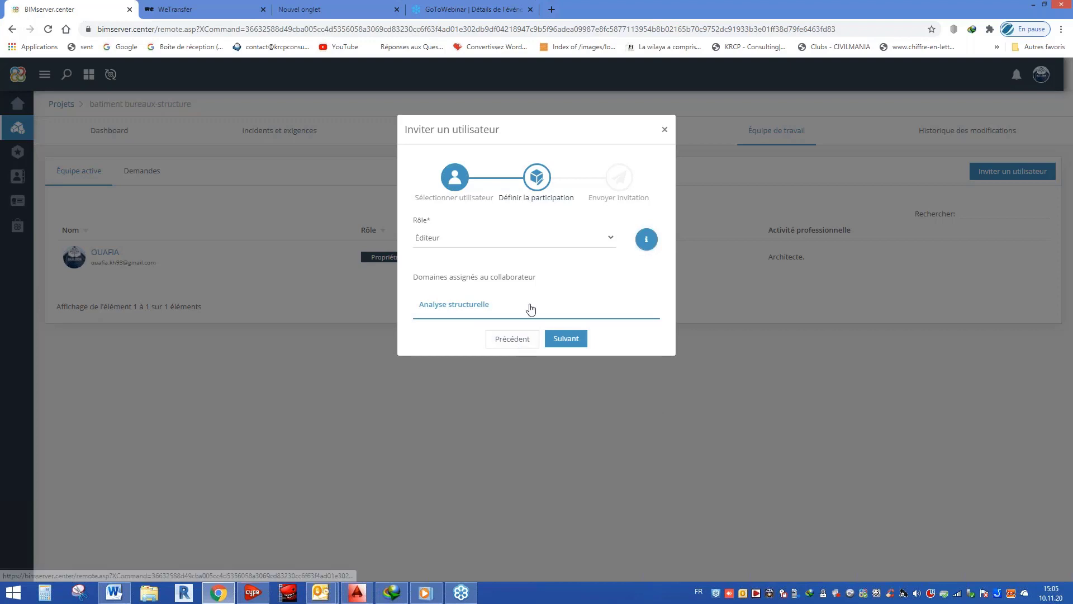
click(529, 307)
click(518, 328)
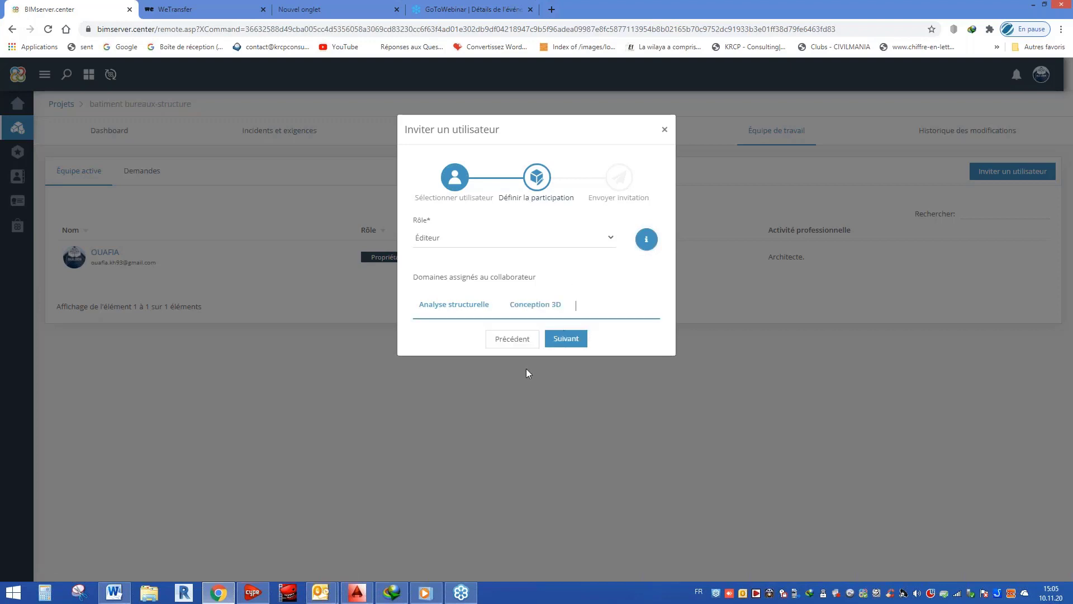
click(573, 340)
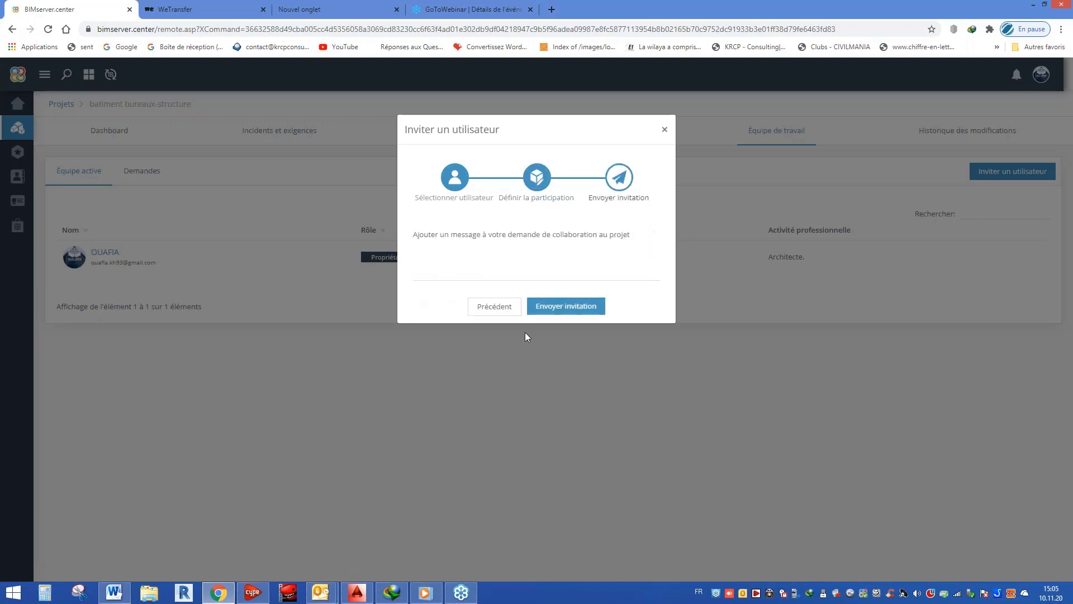
click(569, 311)
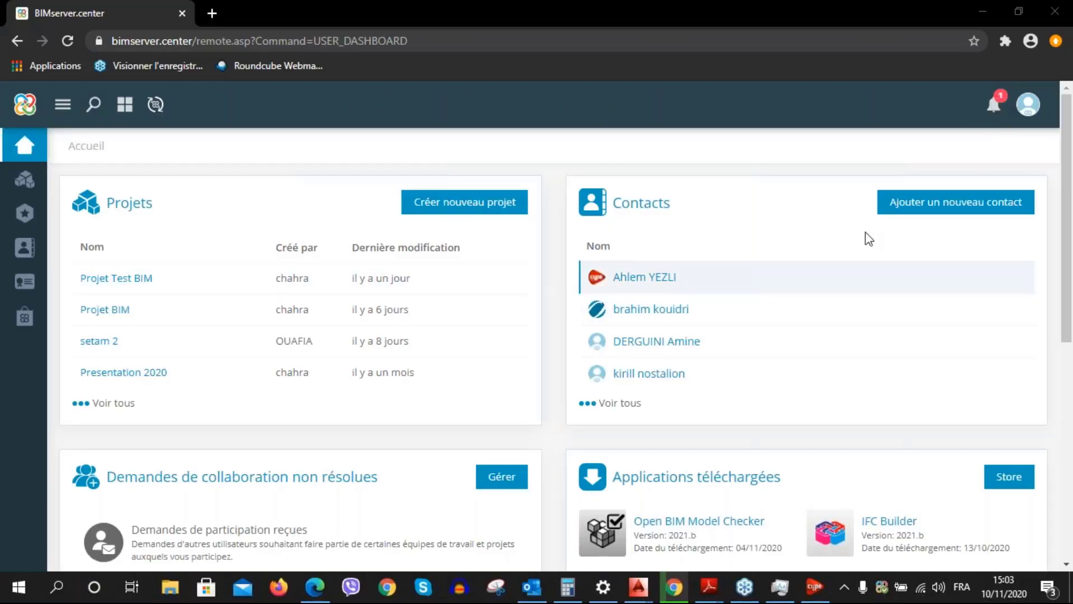
From the invited user's account, check the notification of the batiment bureaux-structure invitation and view the inviter's profile
click(994, 106)
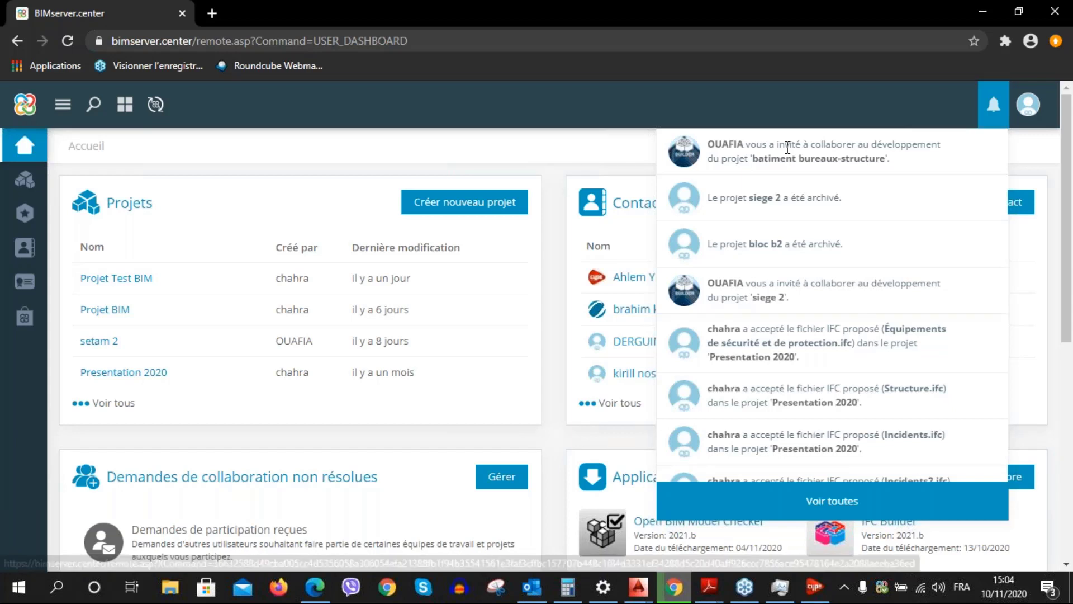
click(867, 149)
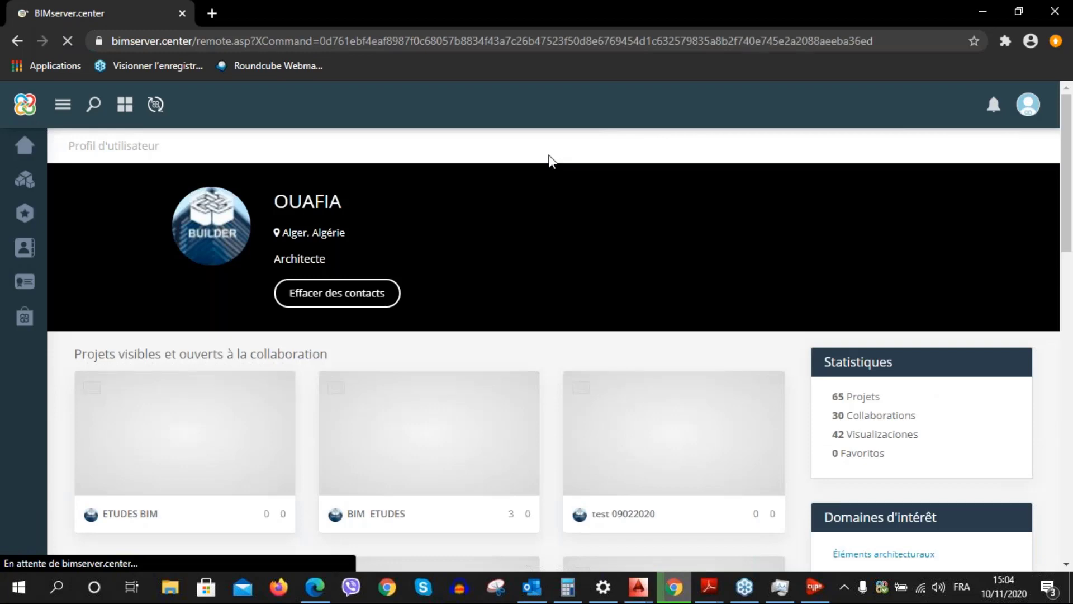
scroll(501, 235, down, 1)
scroll(477, 270, down, 1)
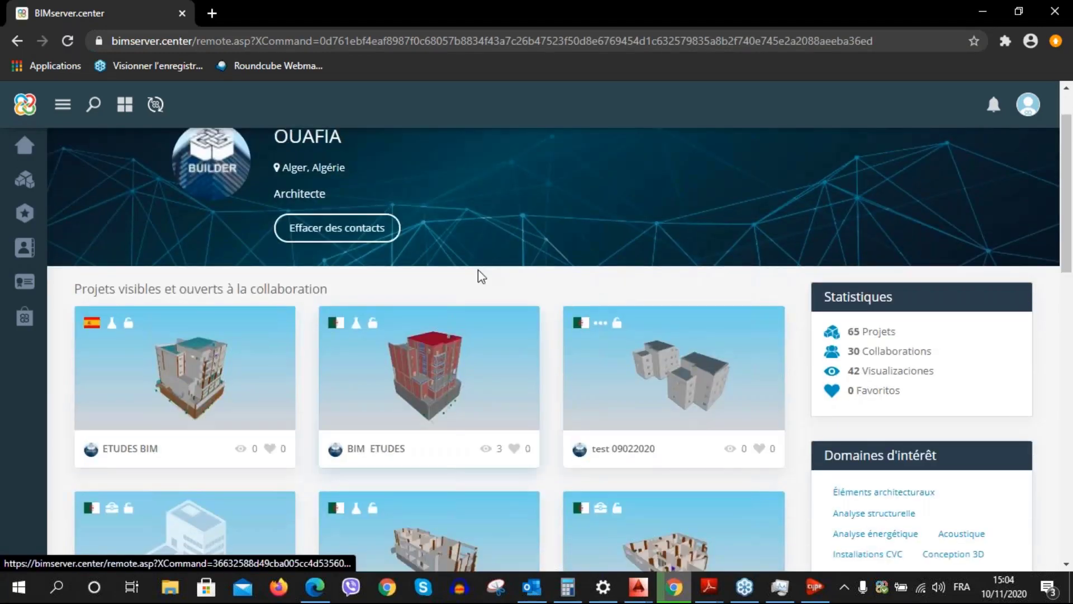
scroll(478, 270, up, 1)
Find the received collaboration invitation for batiment bureaux-structure among the unresolved requests and accept it
click(24, 145)
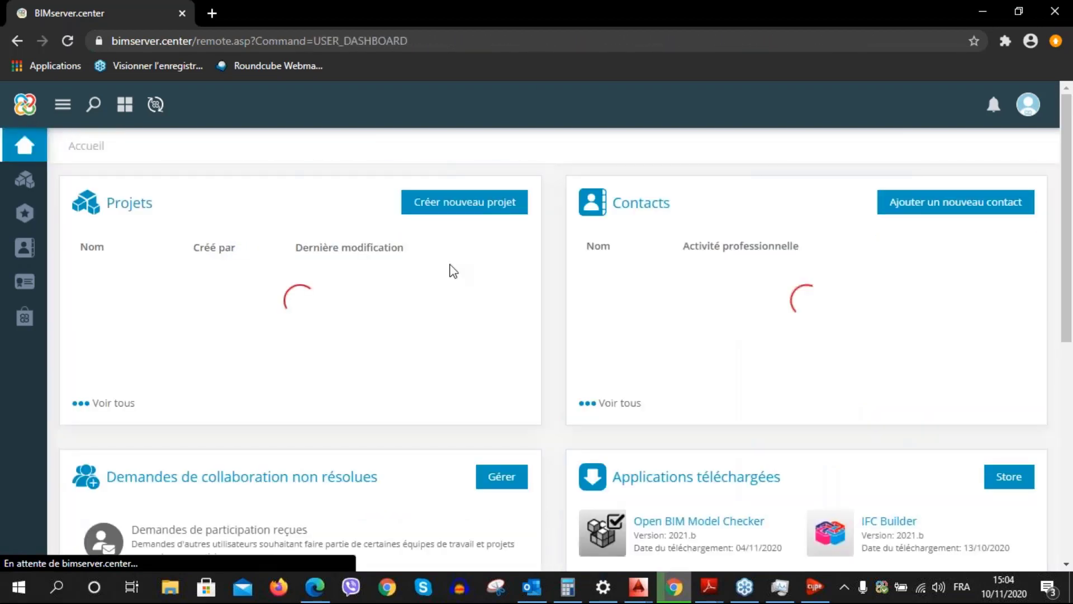
scroll(453, 271, down, 4)
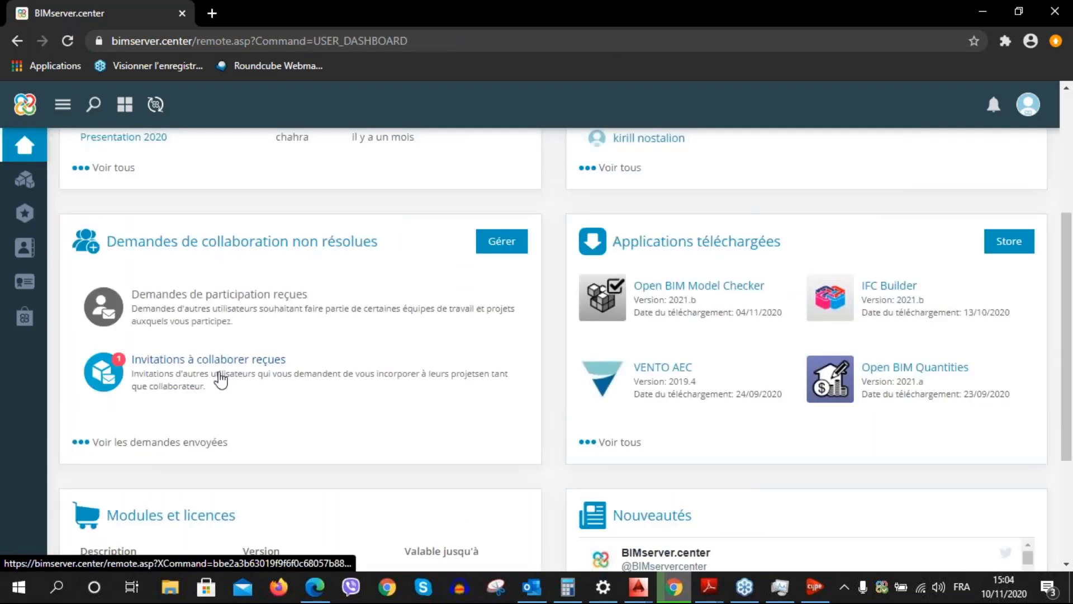
click(371, 360)
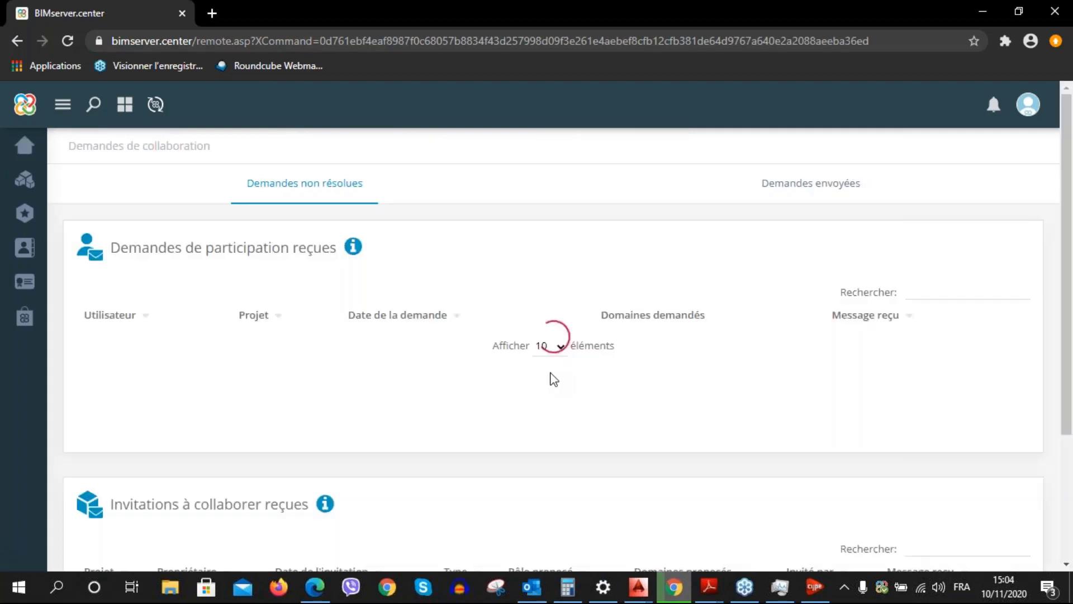
scroll(554, 379, down, 3)
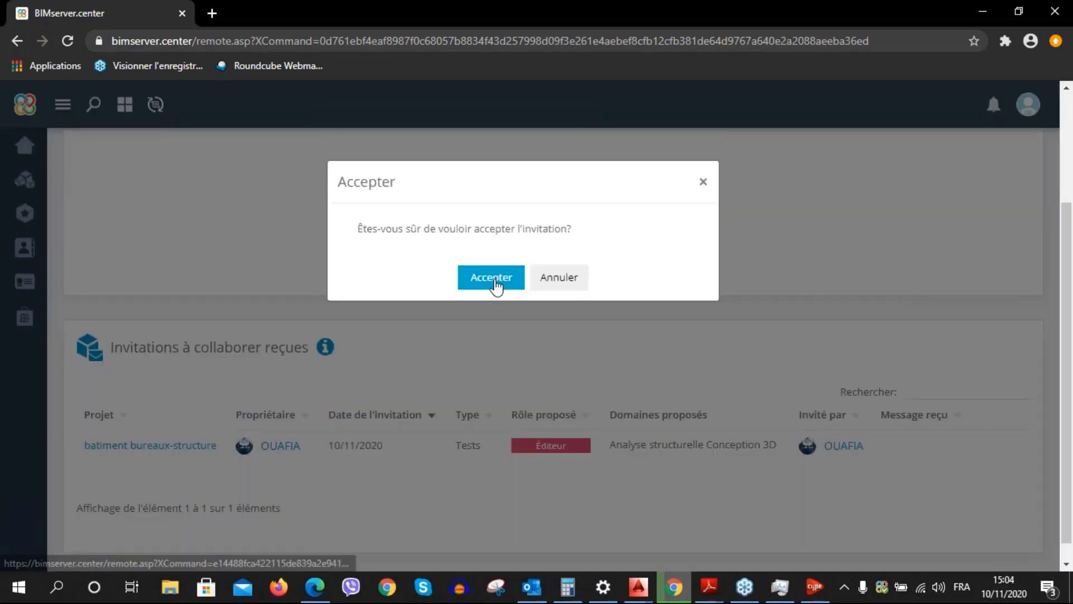
click(504, 277)
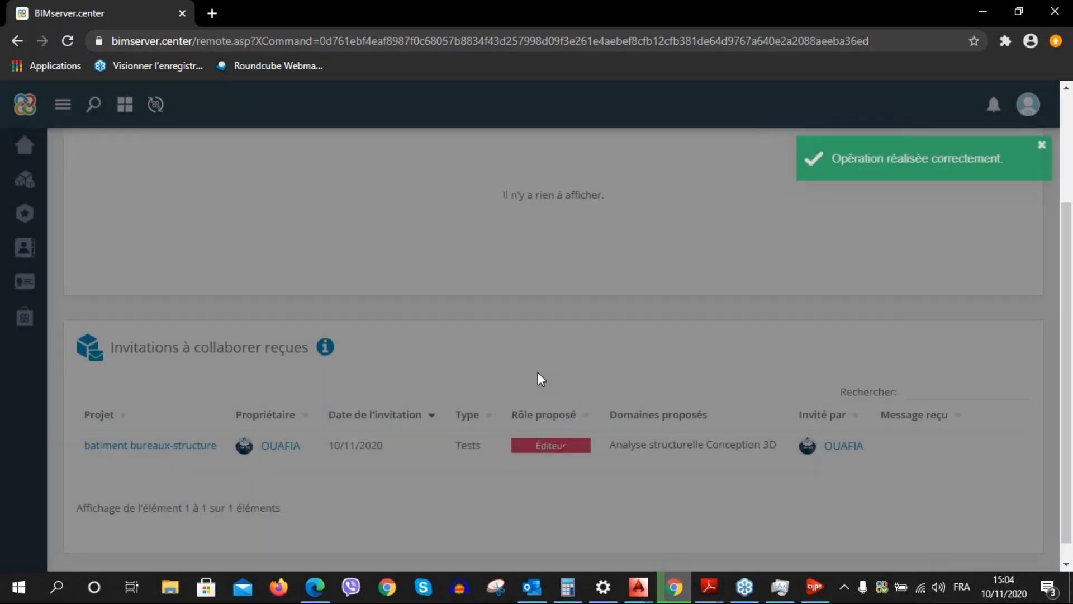
scroll(700, 264, up, 3)
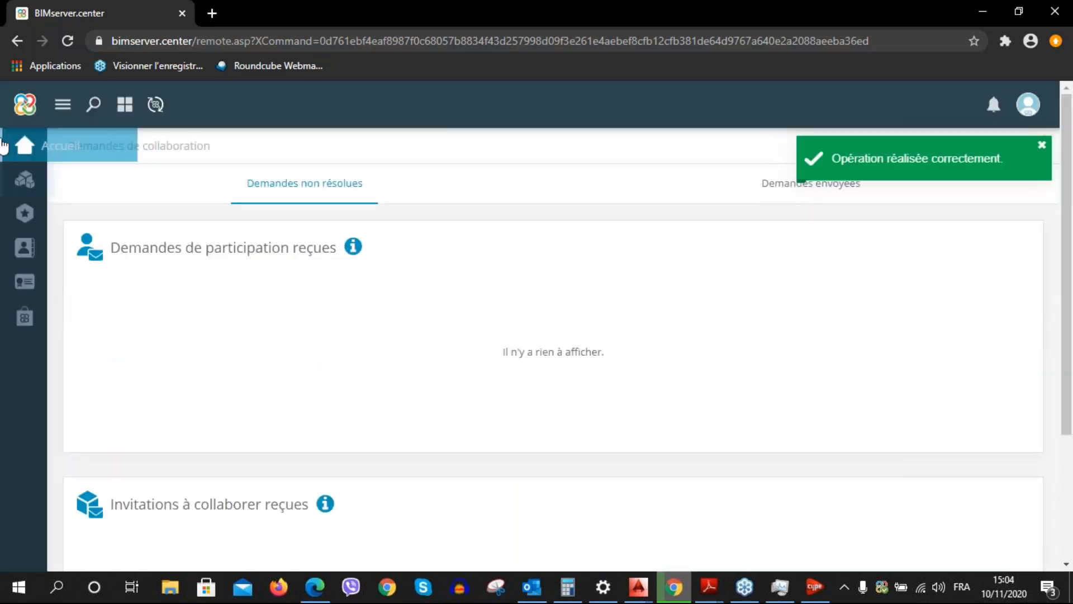
Open the batiment bureaux-structure project from the project list and examine its dashboard and 3D model
click(3, 146)
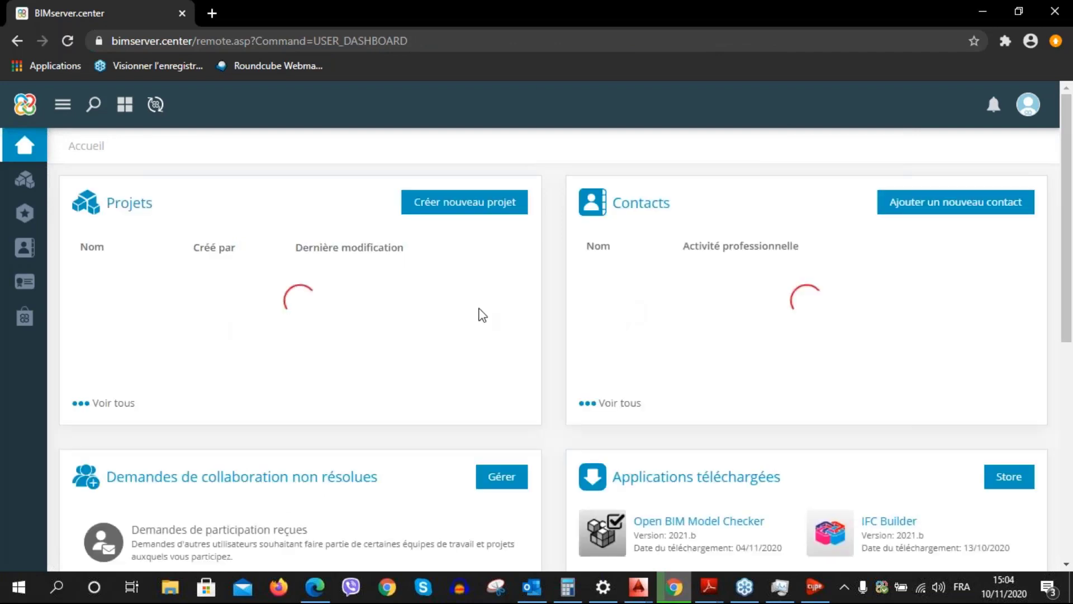
click(31, 184)
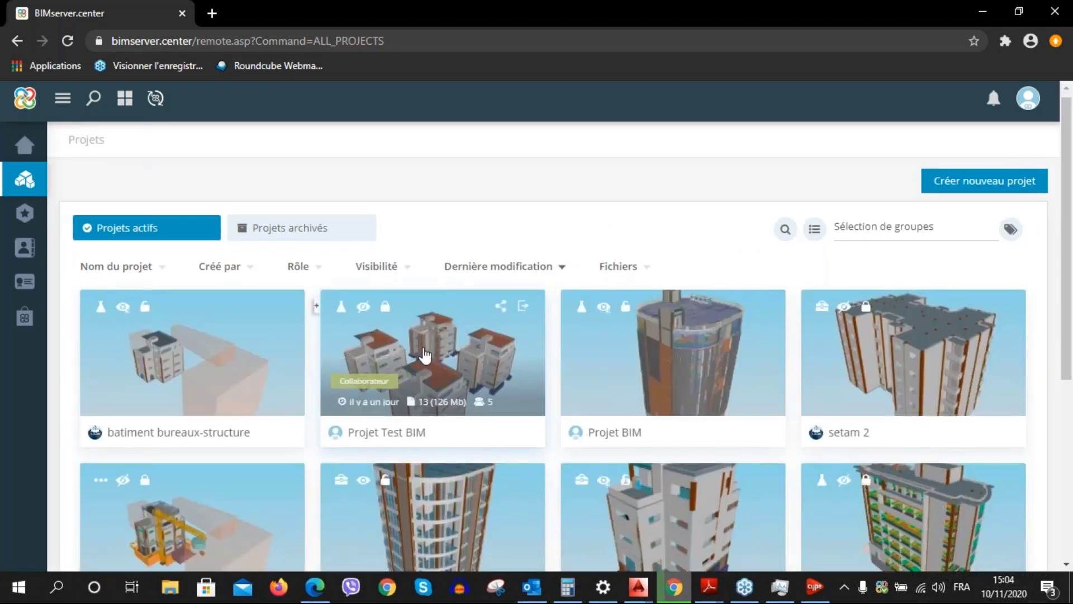
scroll(187, 290, down, 1)
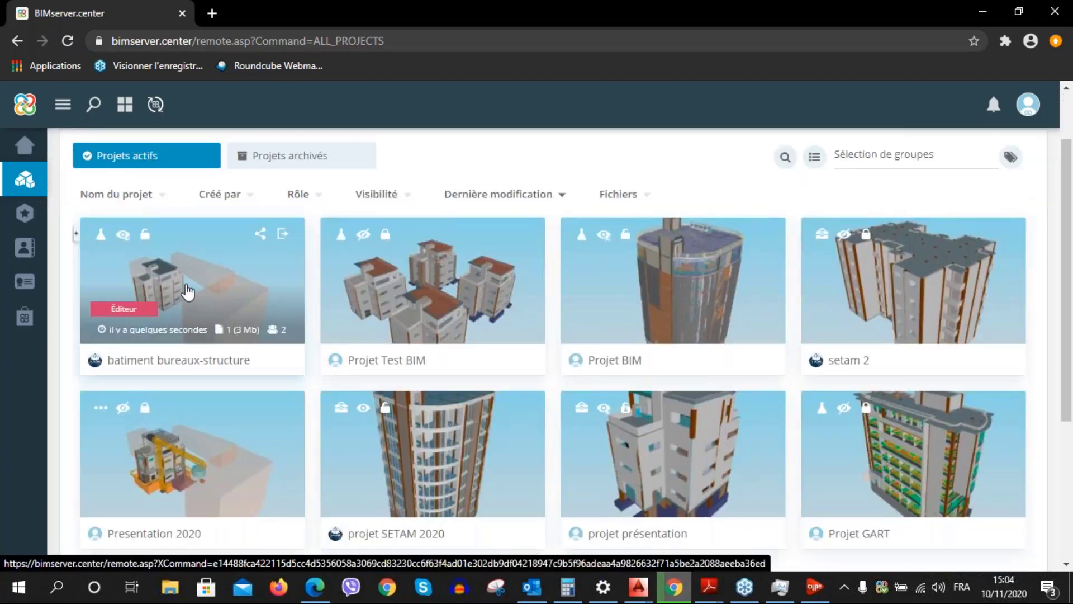
click(186, 297)
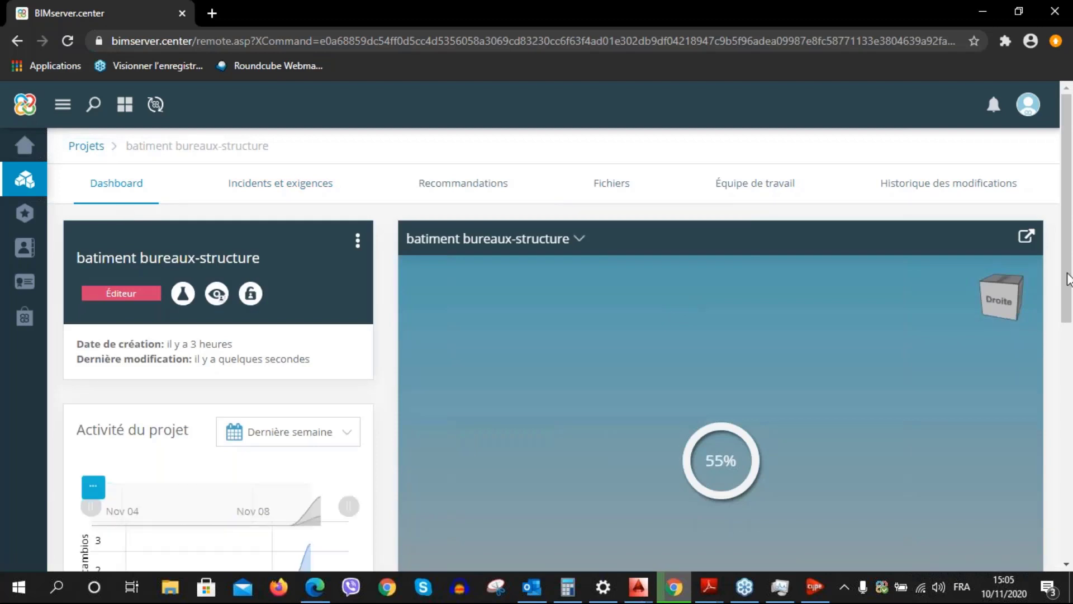
drag(1068, 280, 1069, 360)
drag(631, 348, 655, 366)
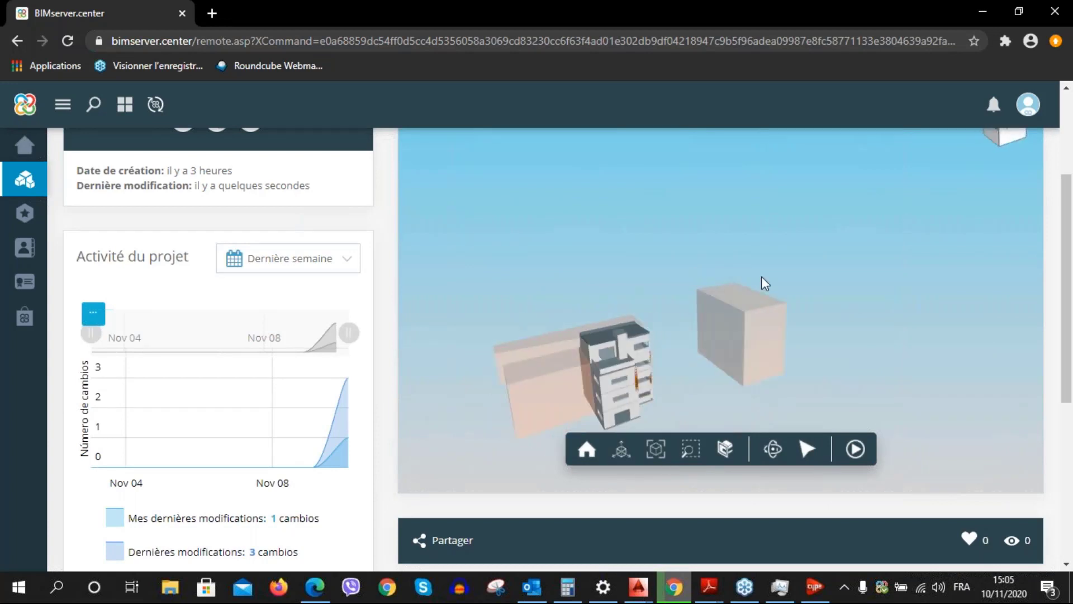
Switch to the CYPE 2021 launcher, display the Structures programs and launch CYPECAD
click(985, 11)
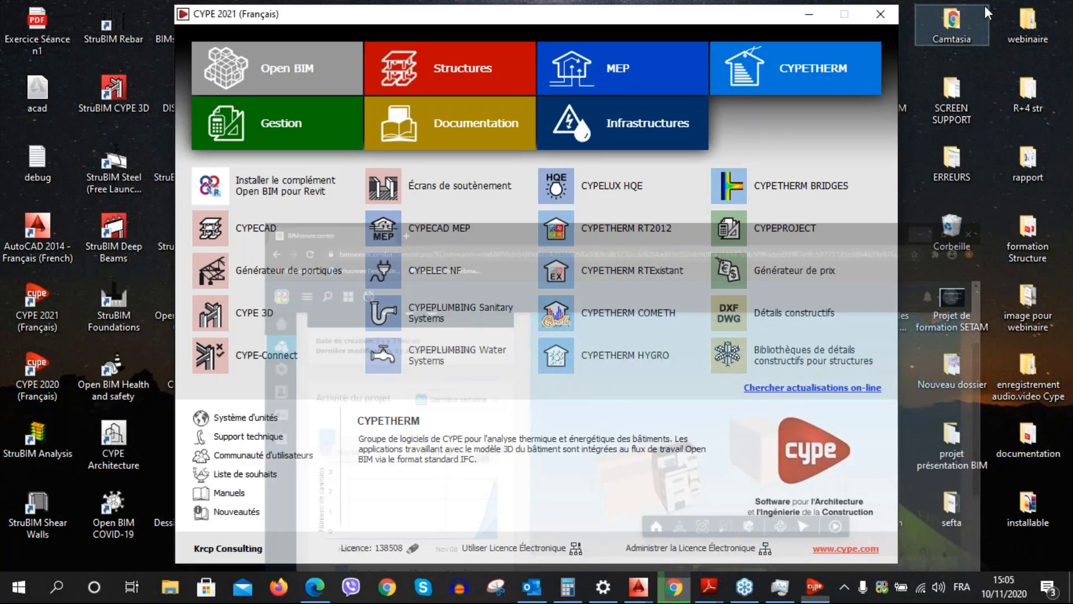
click(441, 68)
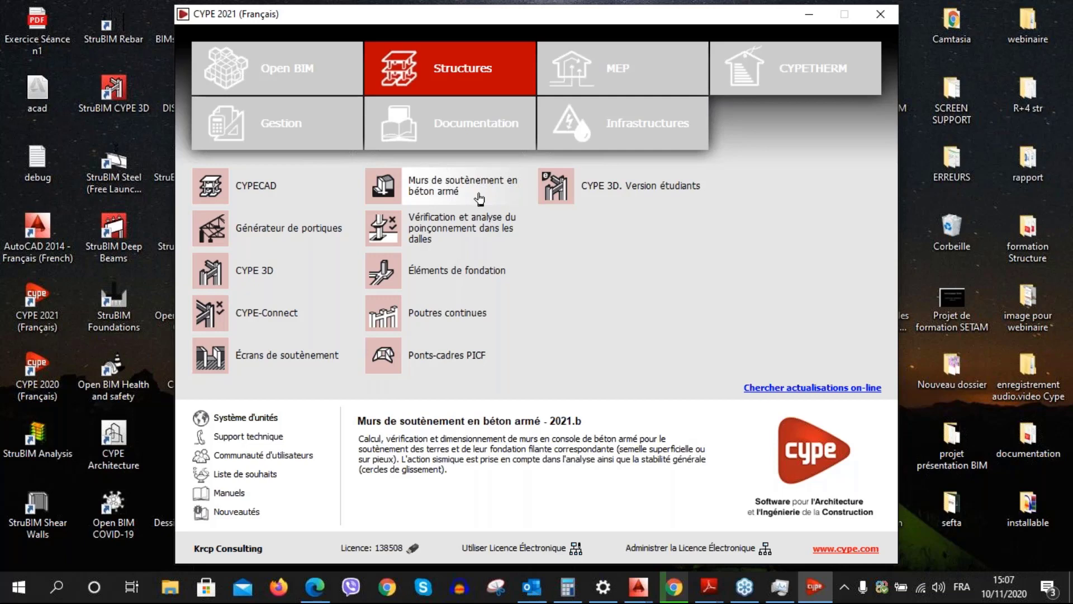
click(468, 270)
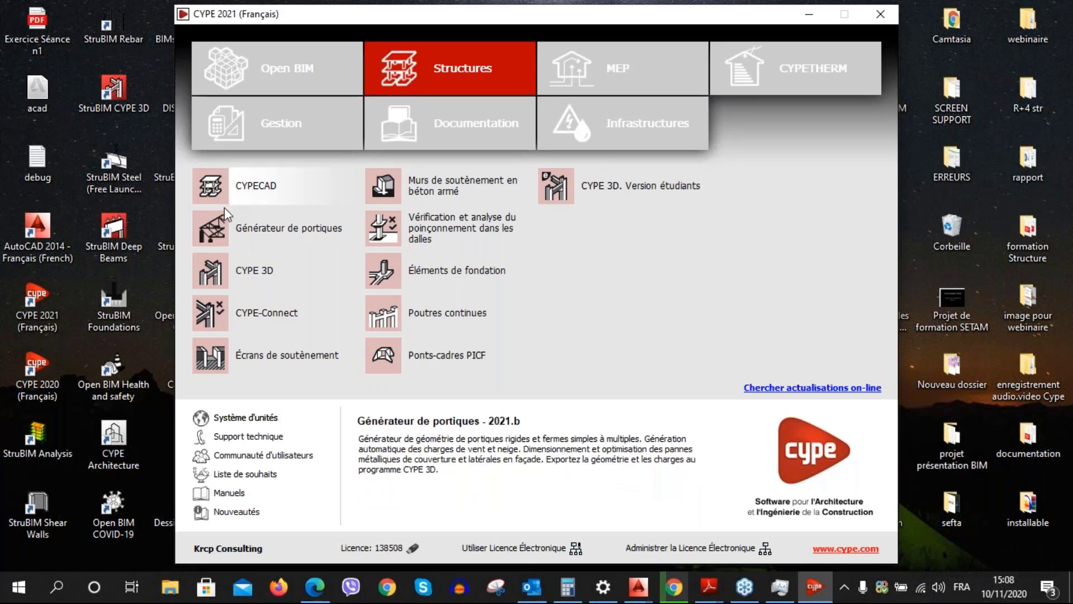
click(260, 190)
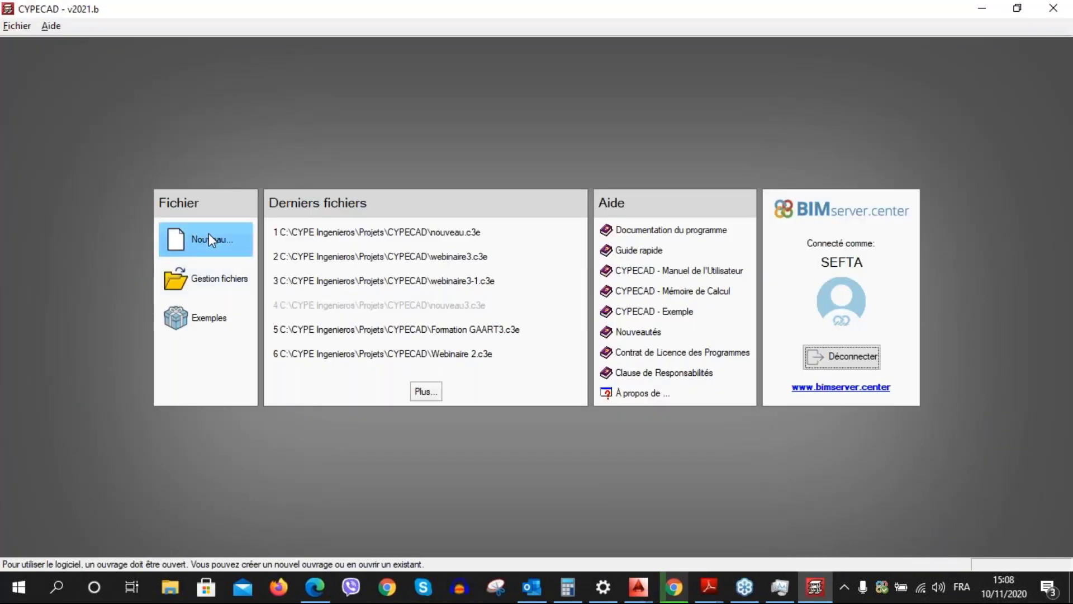
Create a new CYPECAD job with the file name Webinaire 10-11-2020
click(209, 237)
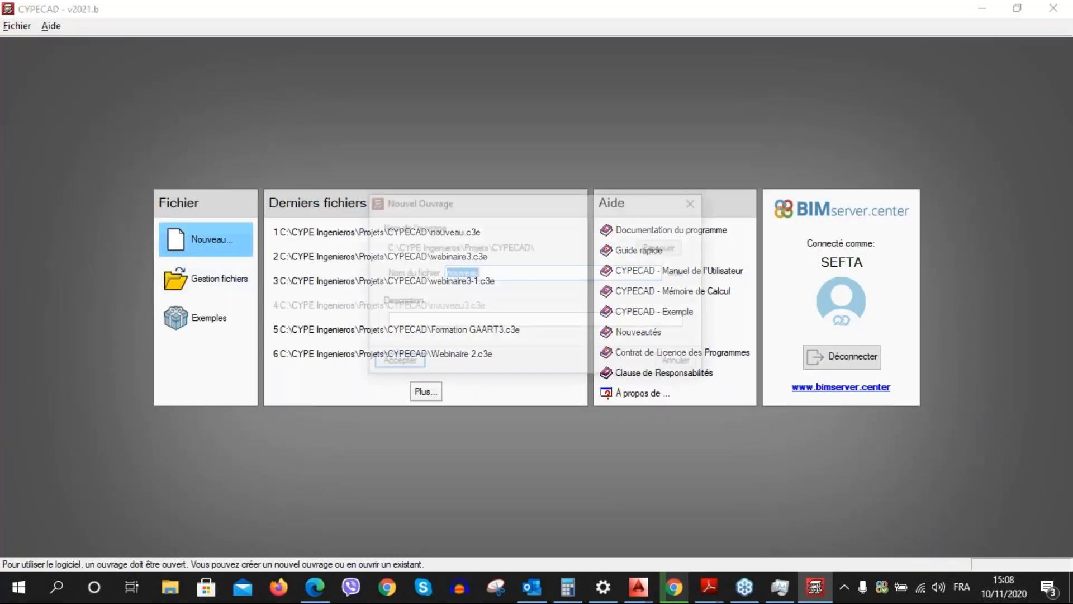
text(WEB)
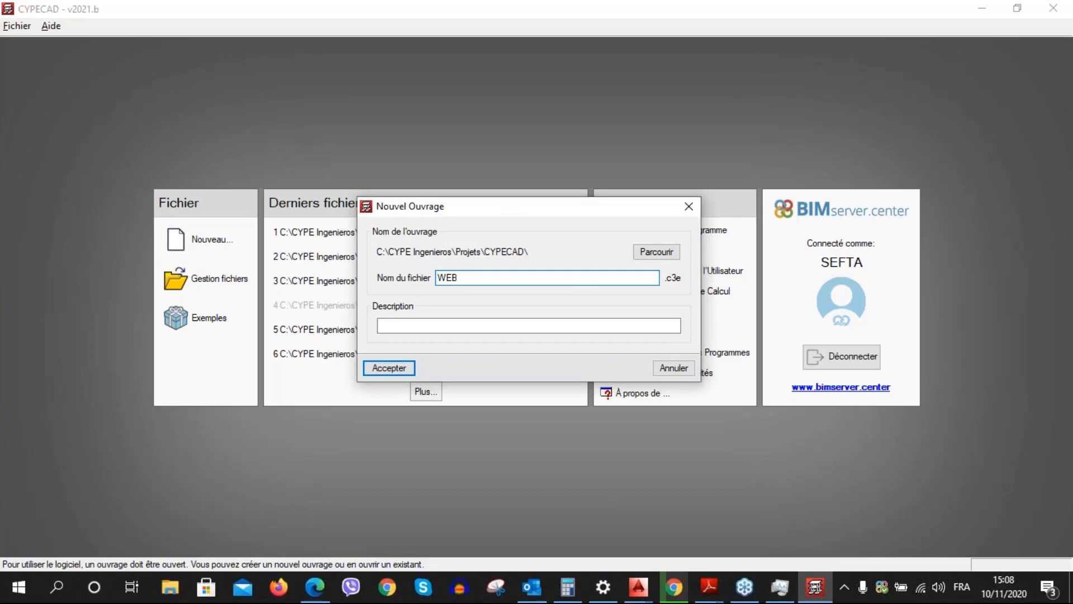
text(INAIRE)
key(BackSpace)
key(BackSpace)
key(BackSpace)
key(BackSpace)
key(BackSpace)
key(BackSpace)
key(BackSpace)
key(BackSpace)
key(BackSpace)
text(Webinaire 10-11-2020)
click(401, 370)
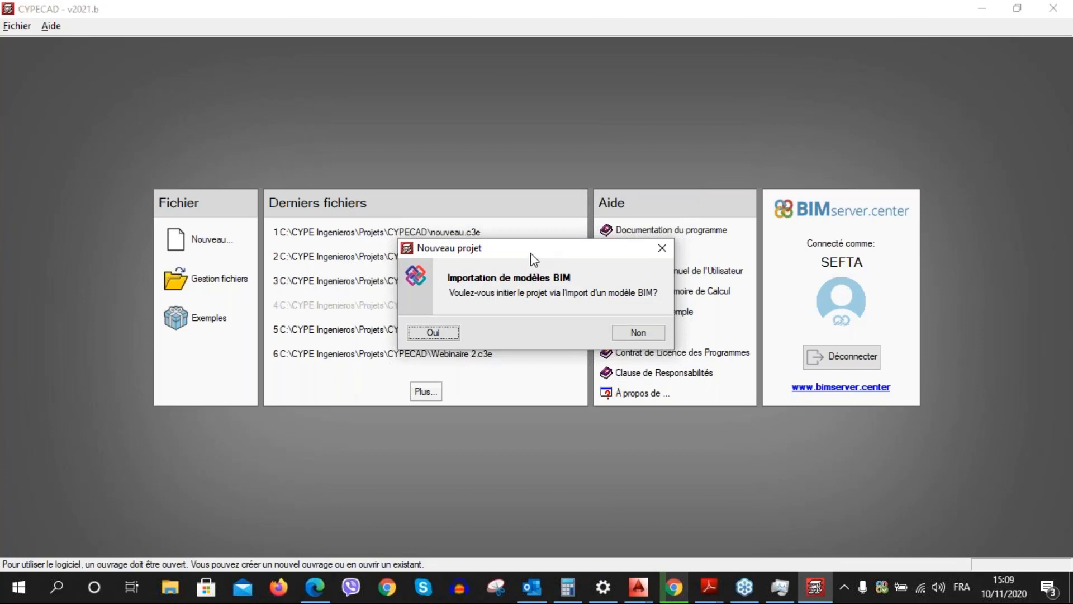
Start the job from a BIM model import and link it to the BIMserver.center project batiment bureaux-structure
drag(531, 253, 511, 257)
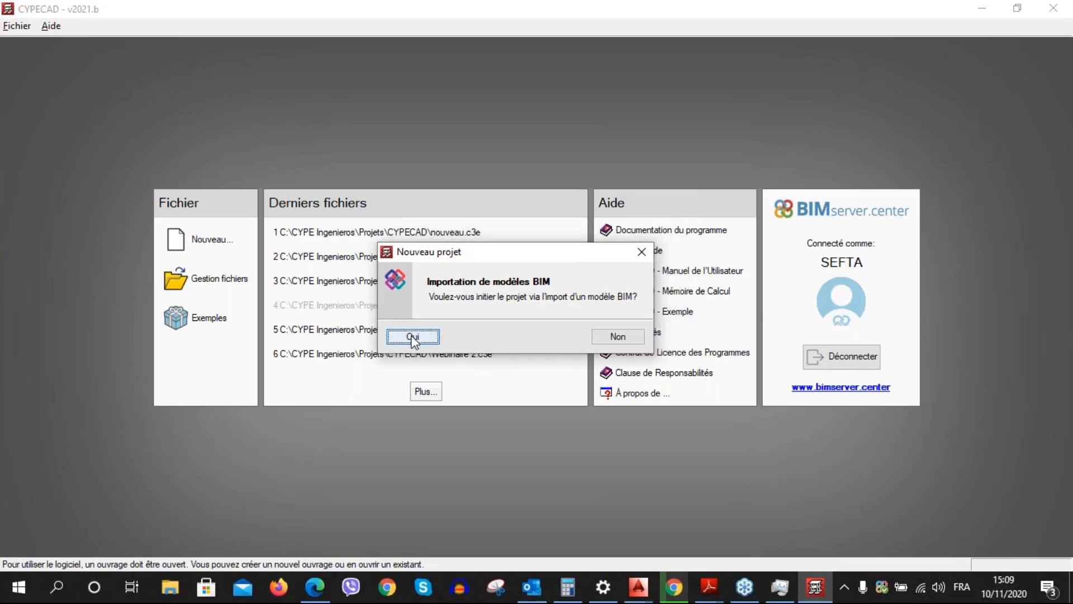
click(413, 338)
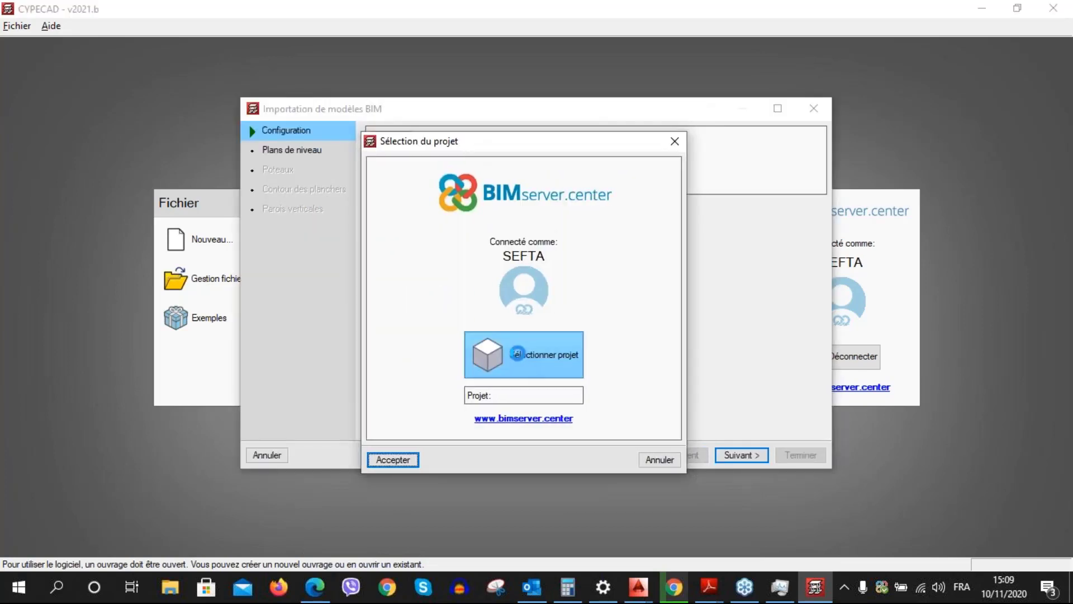
click(513, 353)
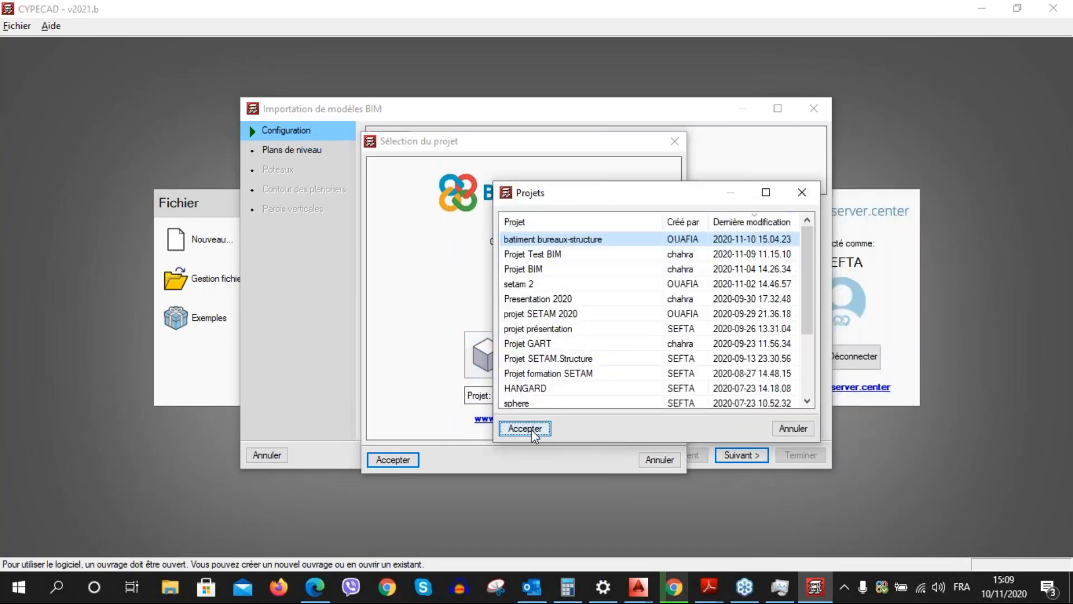
click(529, 429)
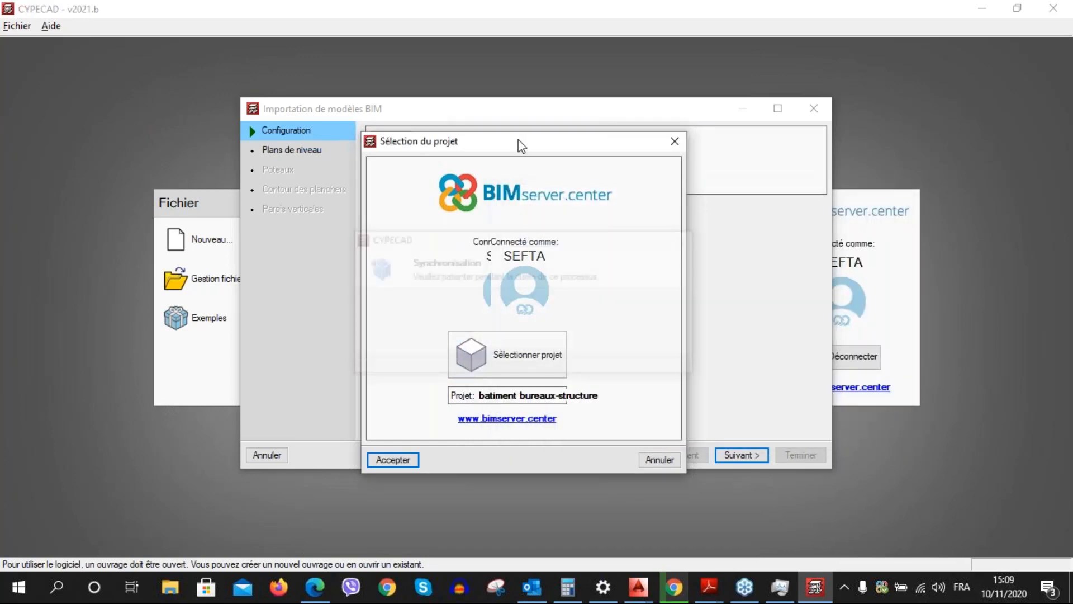
click(391, 459)
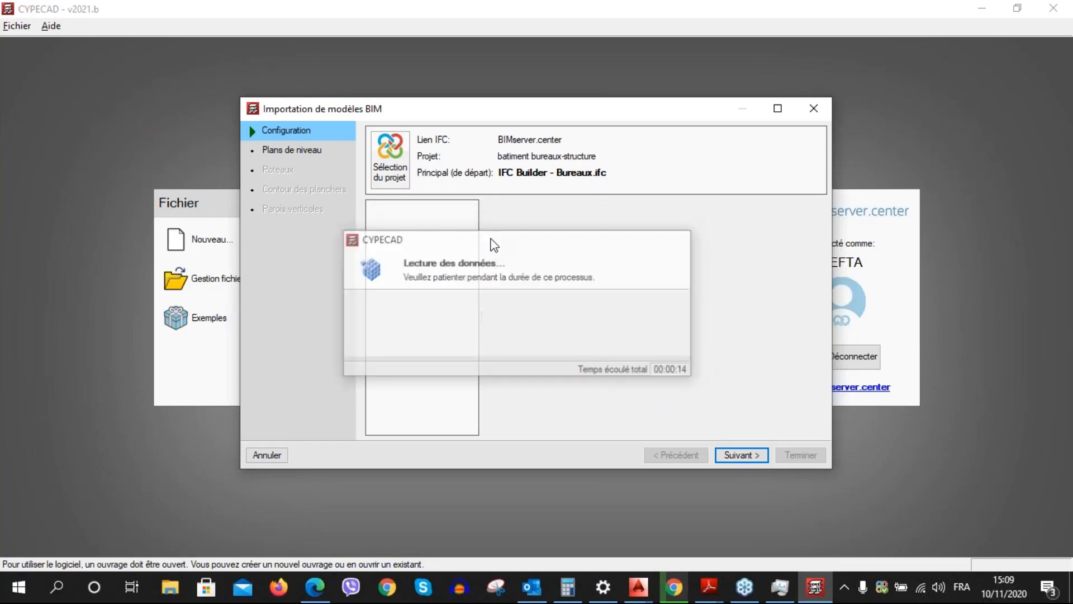
Inspect the model in the import preview, and keep all levels from RDC to Toiture selected for import
scroll(398, 338, up, 5)
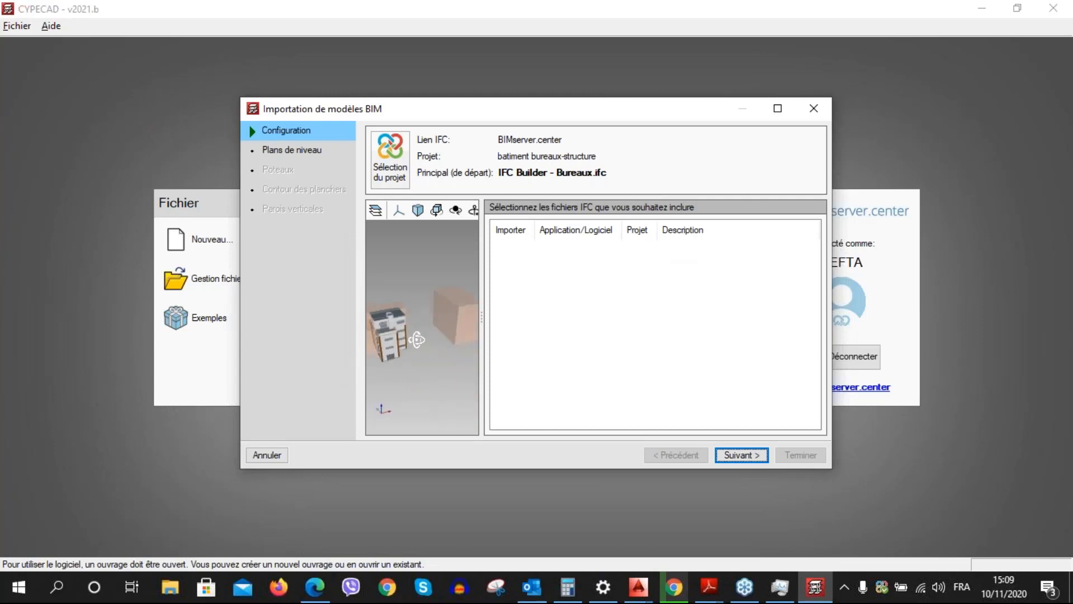
middle_drag(397, 336, 374, 327)
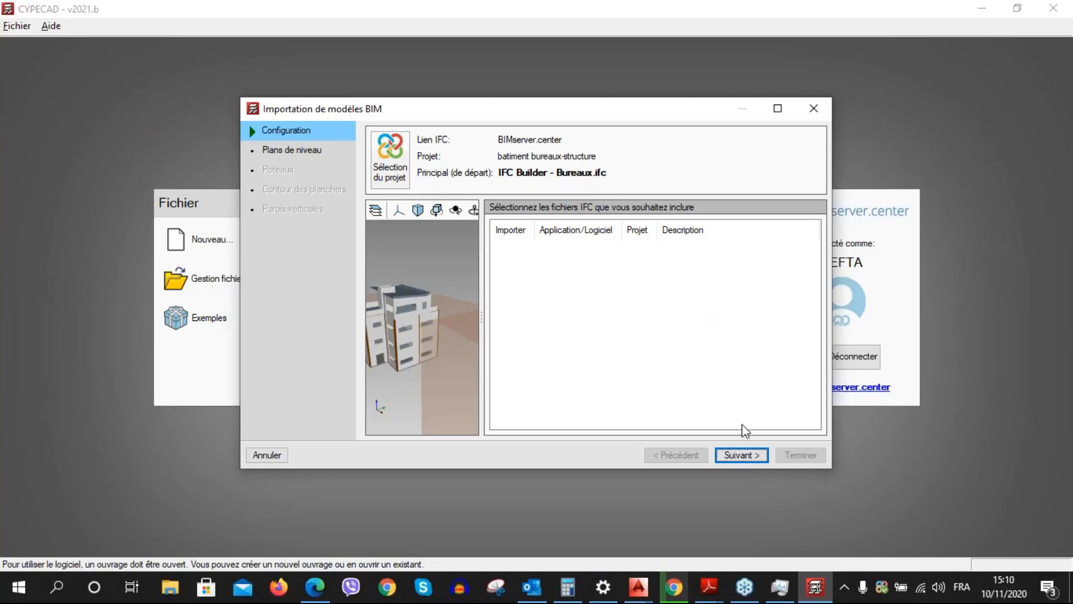
click(732, 453)
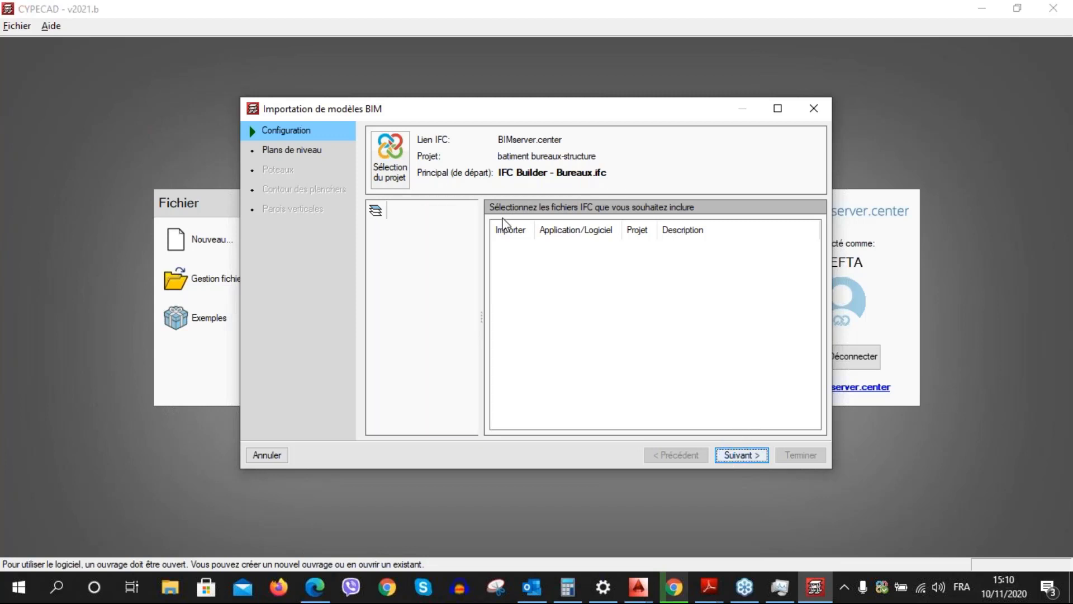
drag(446, 113, 431, 121)
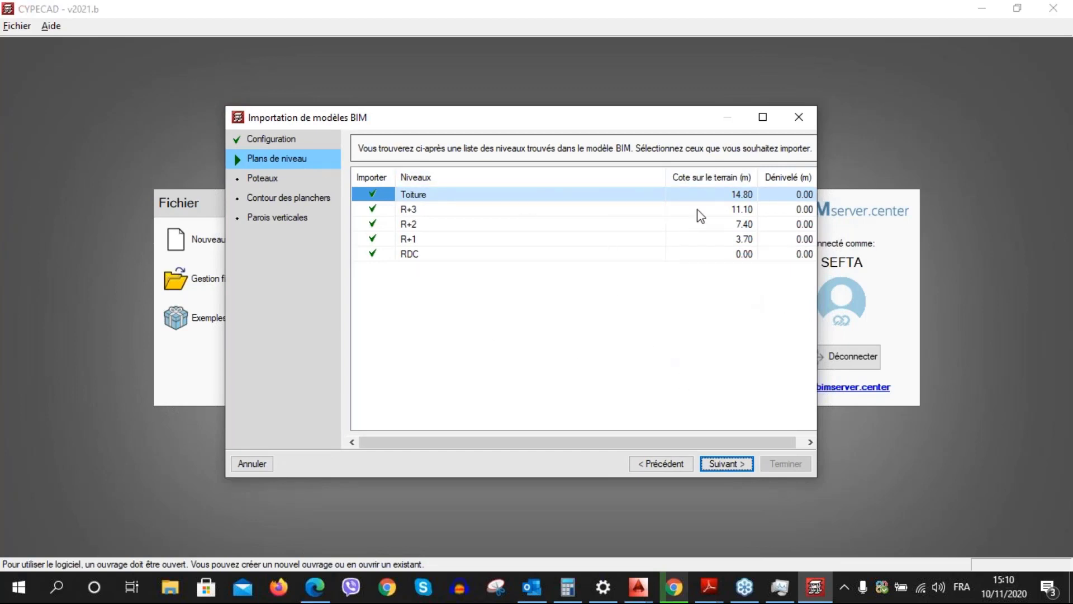
click(726, 464)
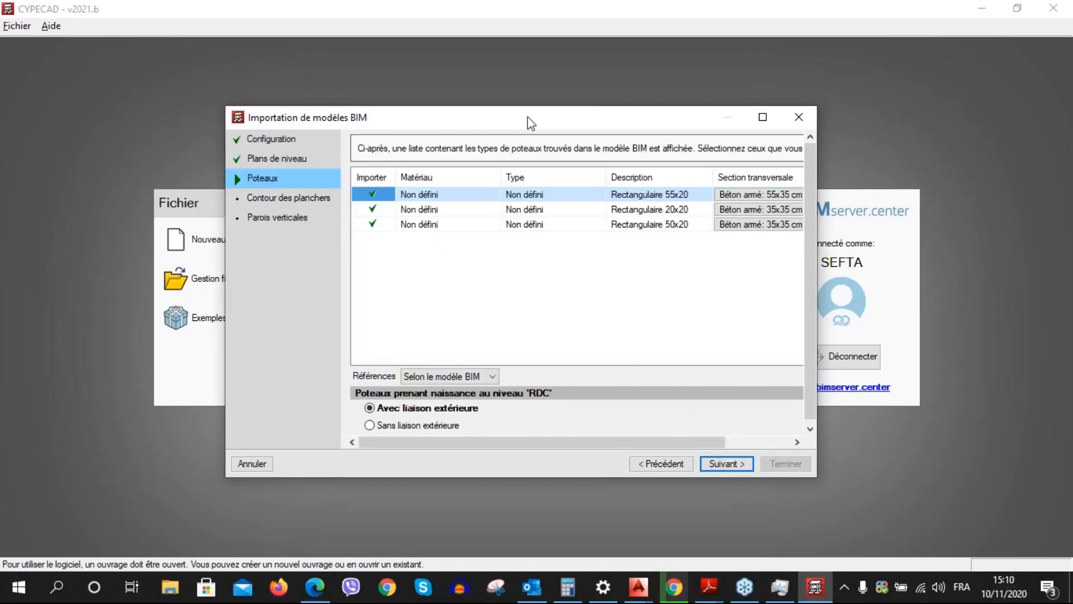
Check the cross-section of the Rectangulaire 55x20 columns, keep it at 55x35 cm reinforced concrete, and accept the column import settings
drag(531, 123, 484, 128)
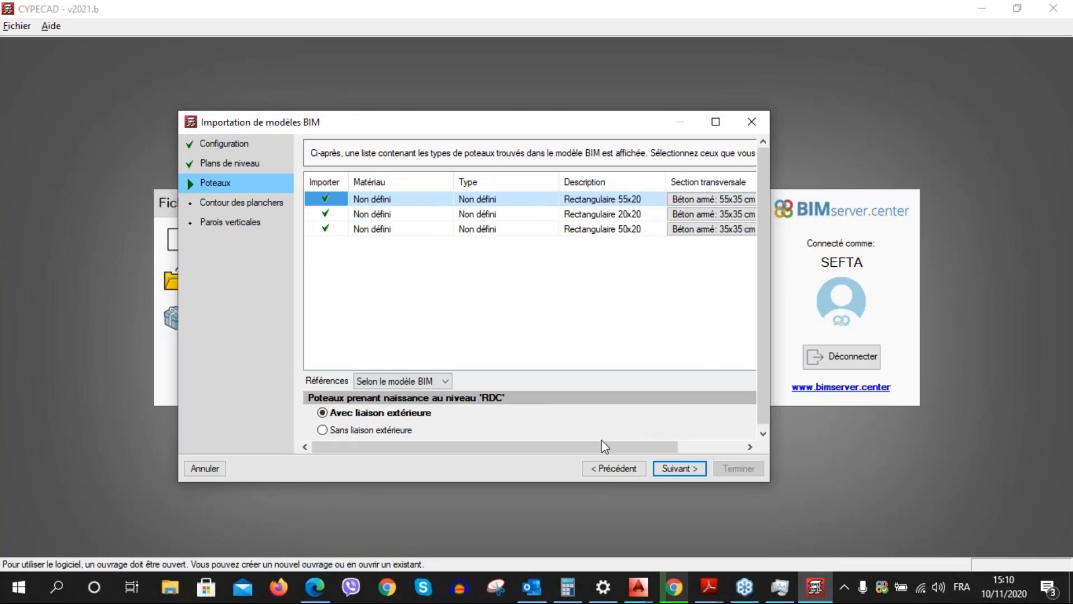
drag(589, 450, 661, 445)
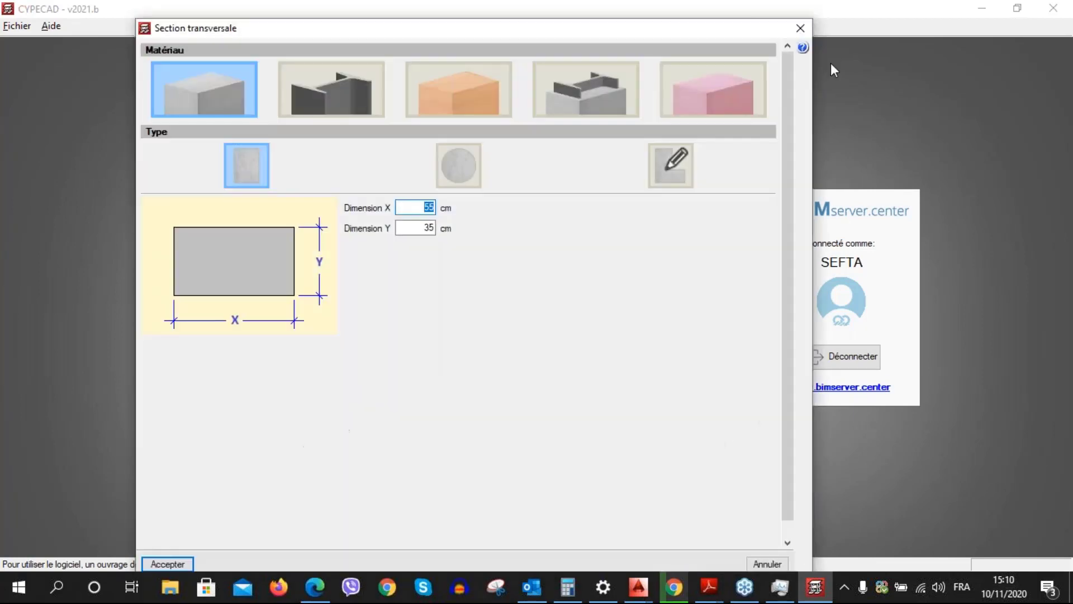
key(Return)
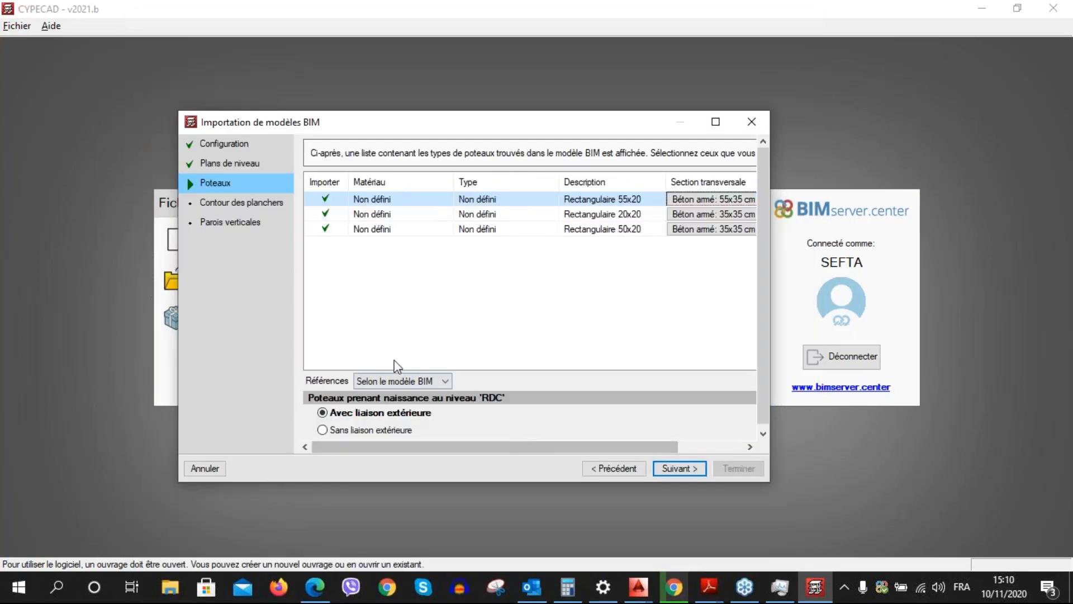
click(683, 469)
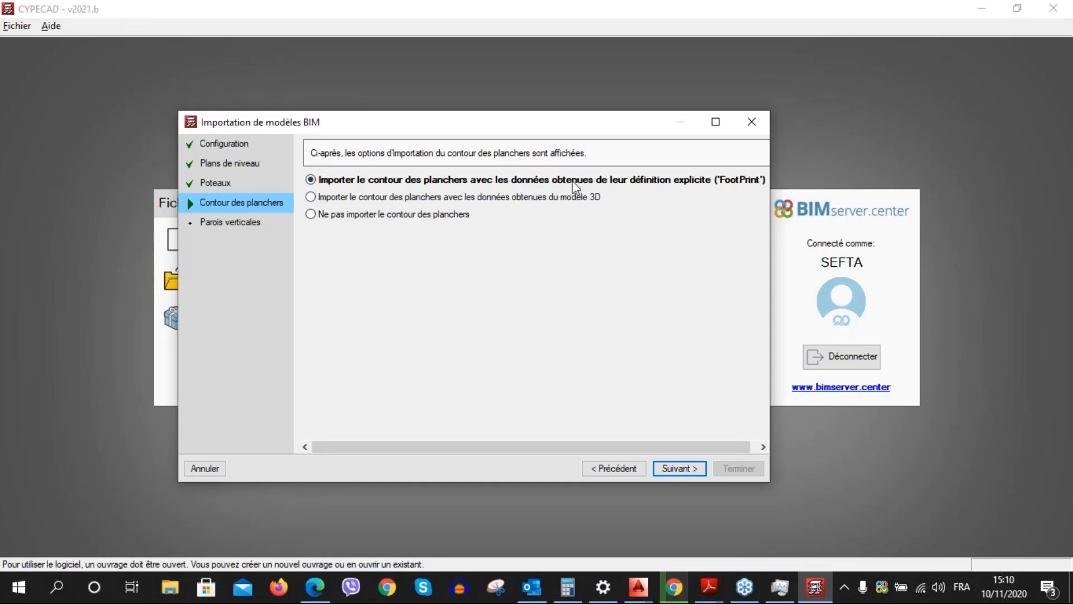
Import the floor contours using data from the 3D model, and exclude the Refend isolé wall type from the import
click(314, 197)
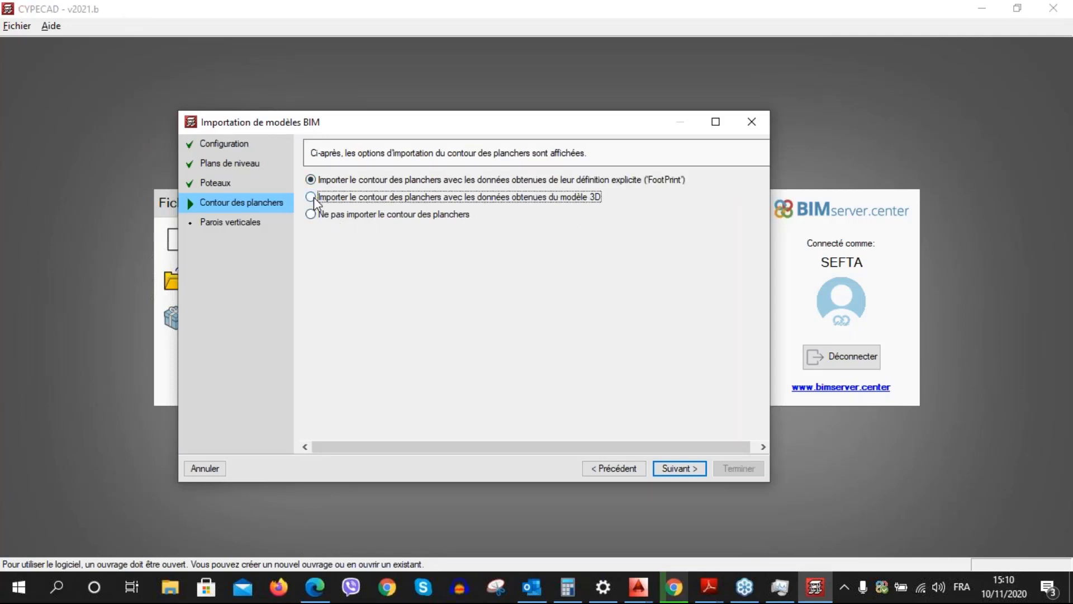
click(680, 468)
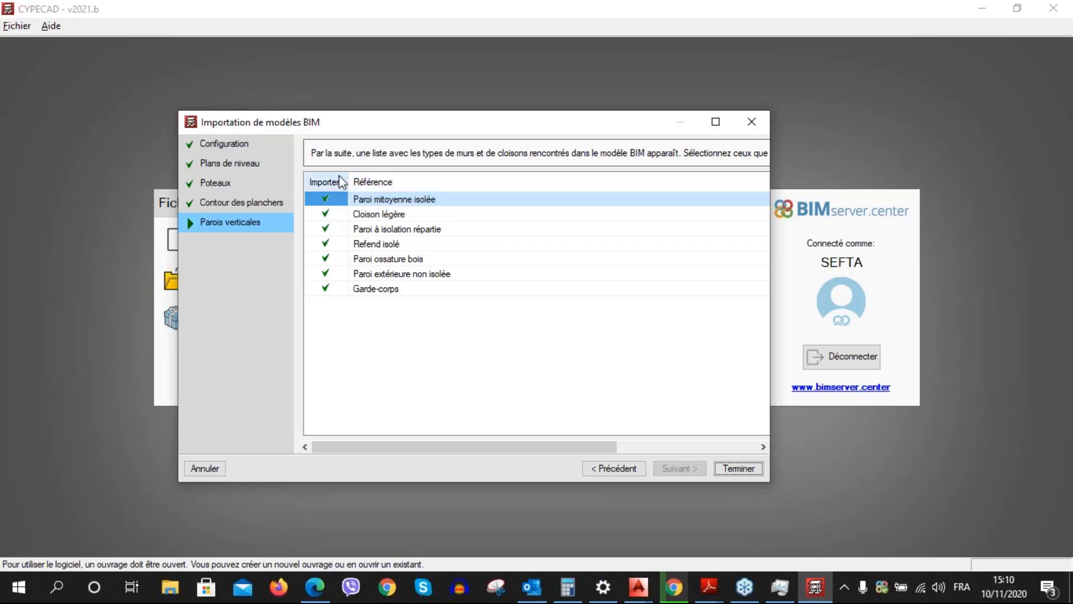
click(328, 245)
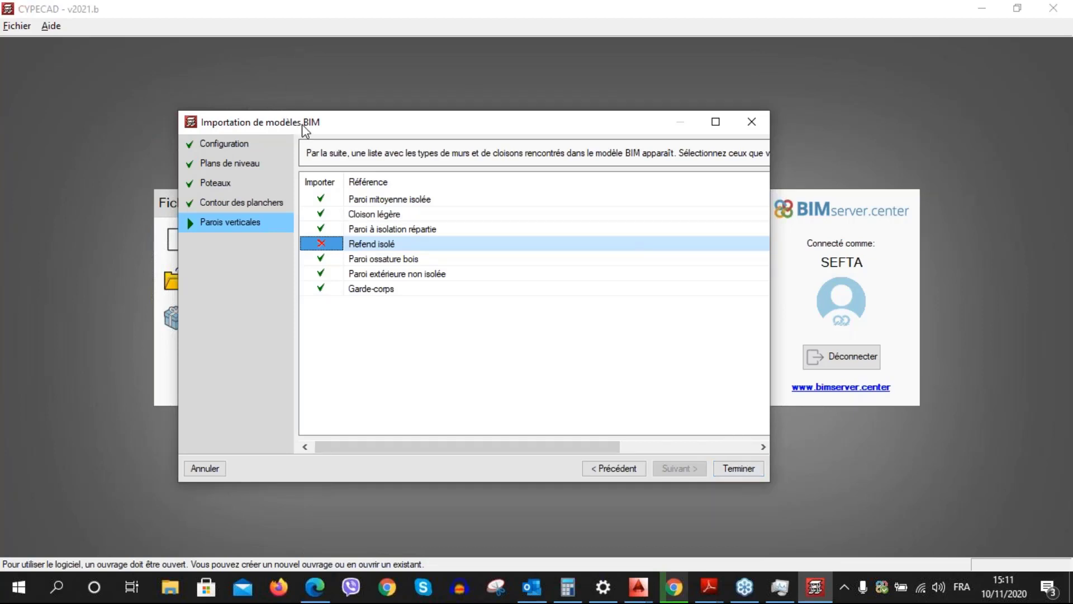
Finish the BIM model import, review the import results summary, and accept it
drag(316, 128, 348, 135)
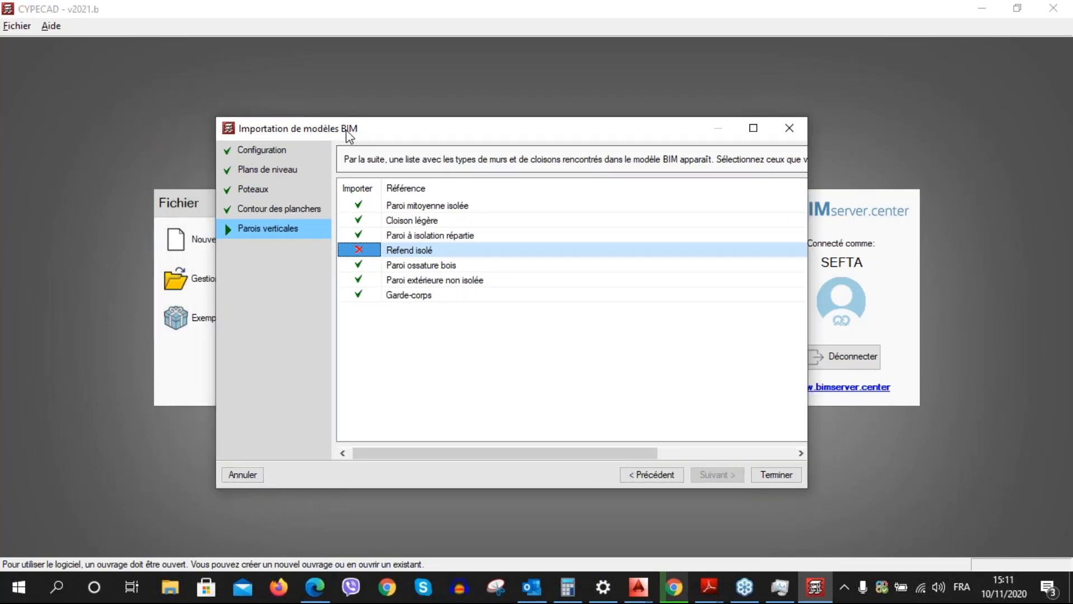
click(776, 477)
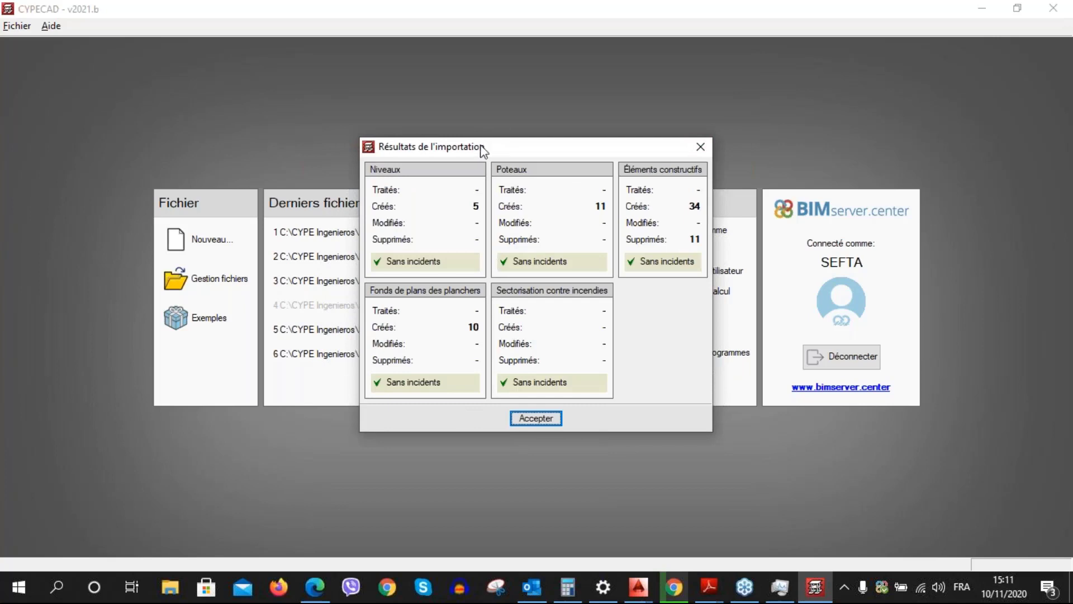
drag(482, 151, 478, 157)
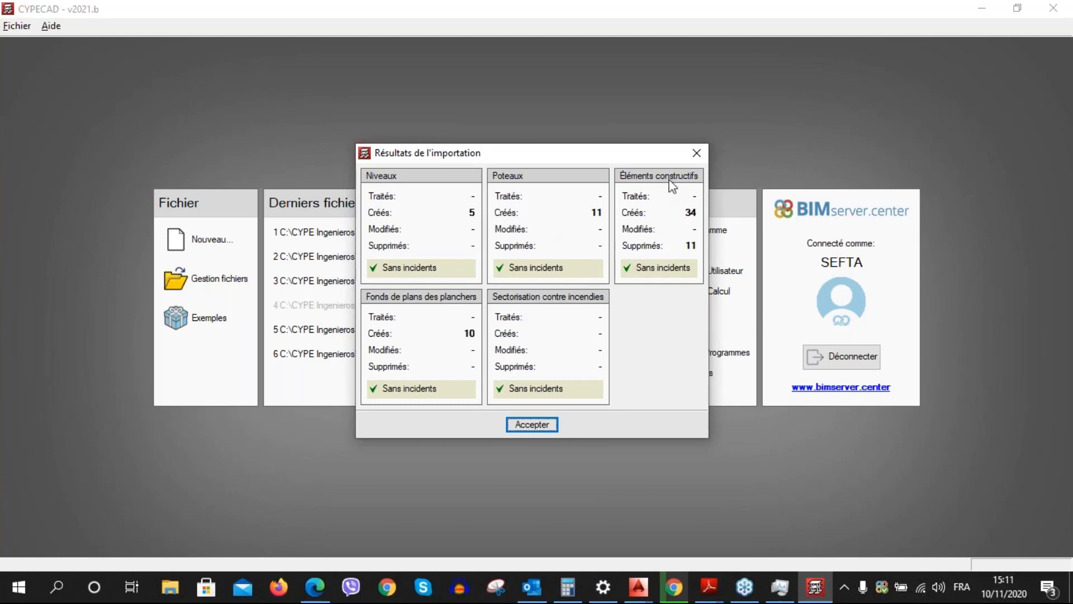
click(533, 425)
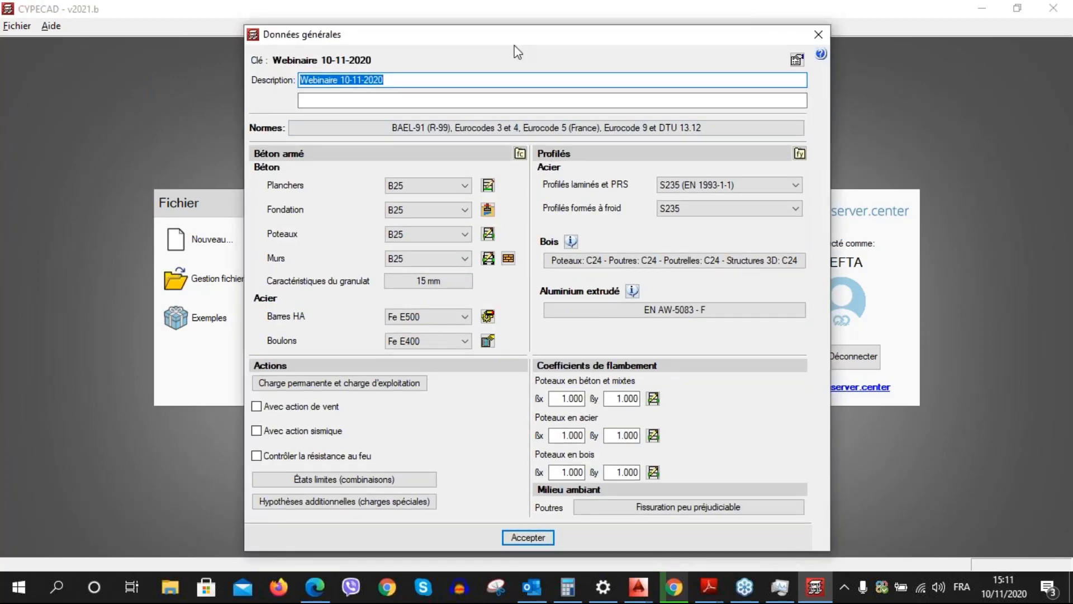
Look at the user concrete library and its new concrete definition form, and close both without adding a concrete
drag(515, 46, 521, 38)
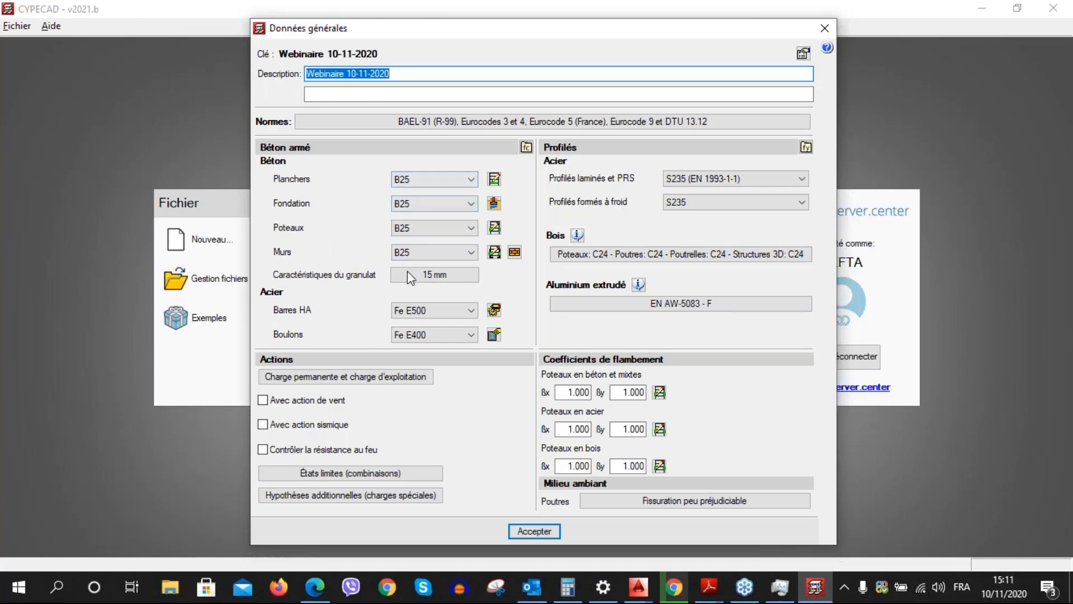
click(526, 146)
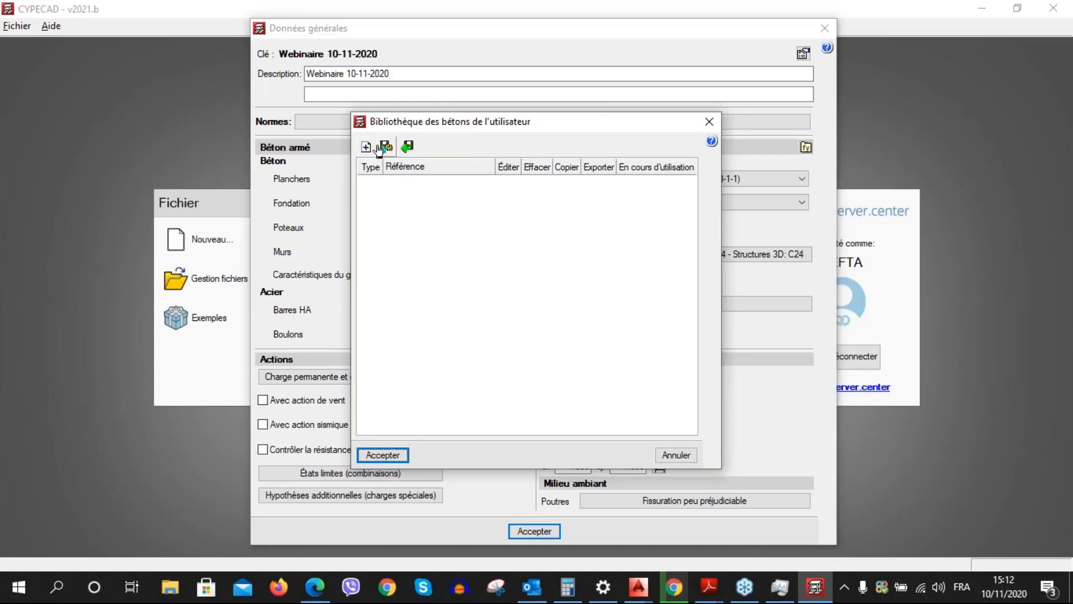
click(366, 147)
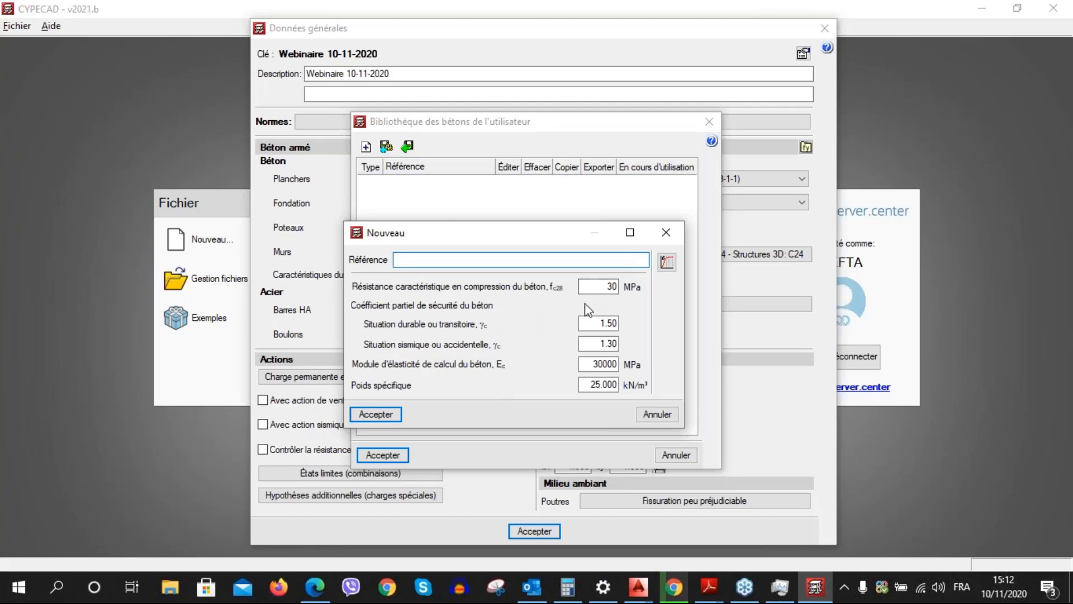
click(666, 233)
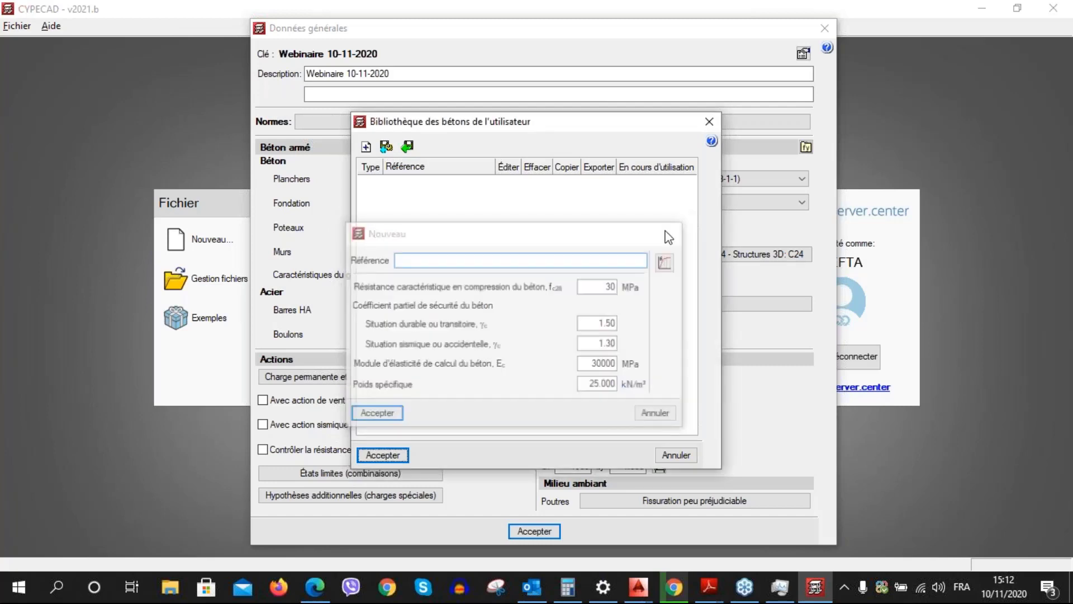
click(709, 120)
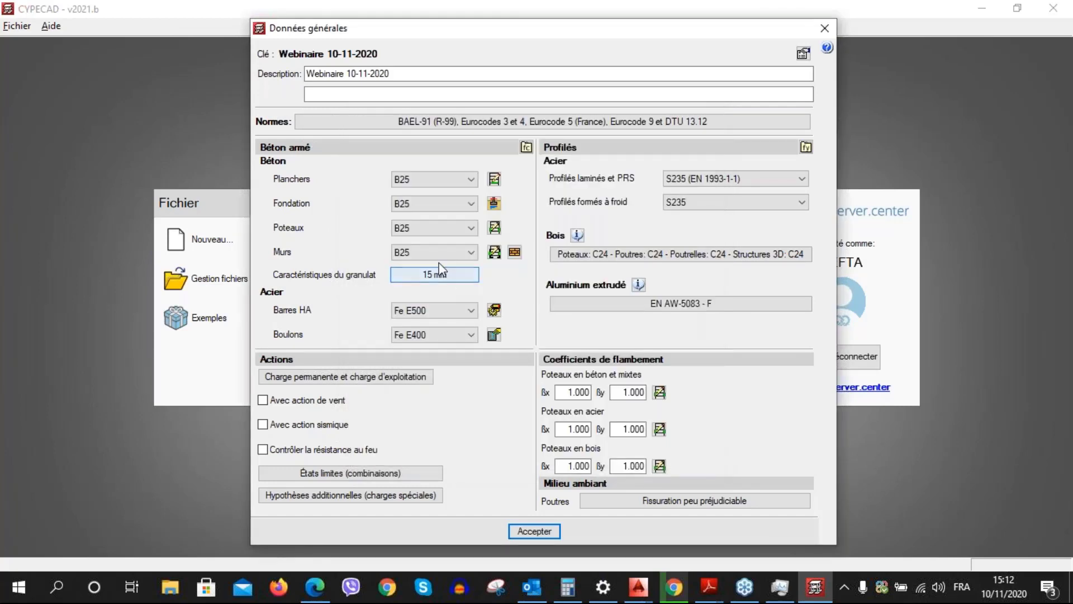
Set the reinforcing bar steel to Fe E400 and open the detailed bar steel settings by element type
click(411, 310)
click(408, 334)
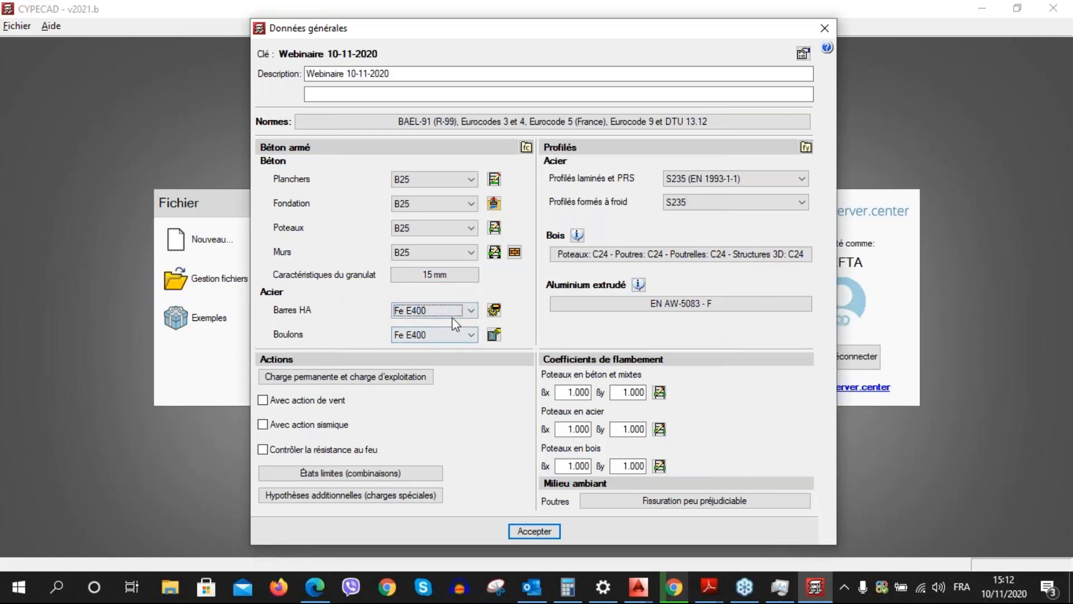
click(495, 312)
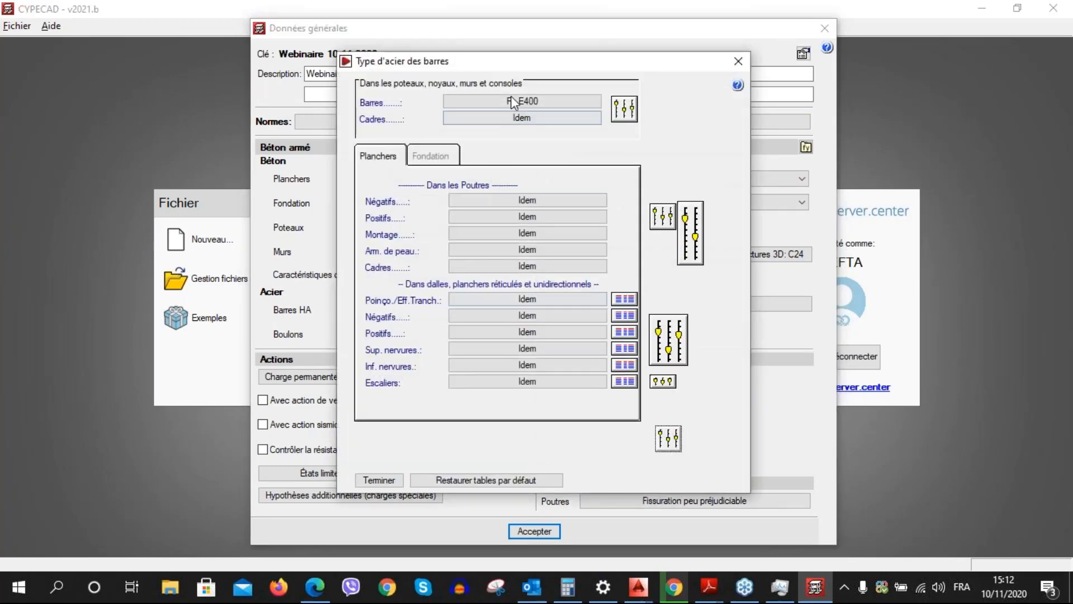
drag(440, 64, 608, 95)
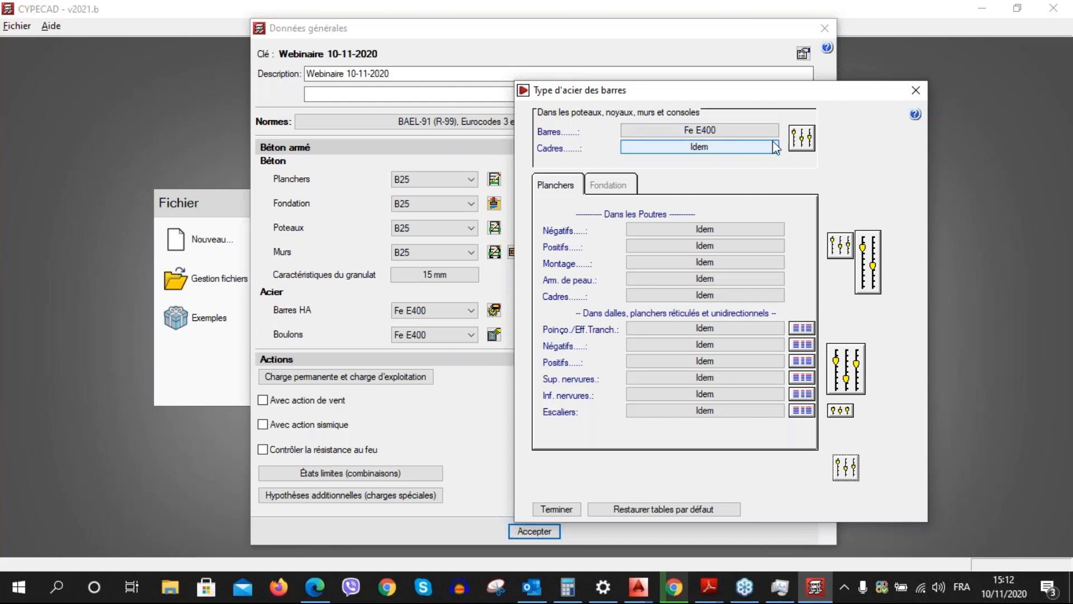
Review the column reinforcement tables, their usable bar diameters and the column design options, and cancel without changes
click(814, 146)
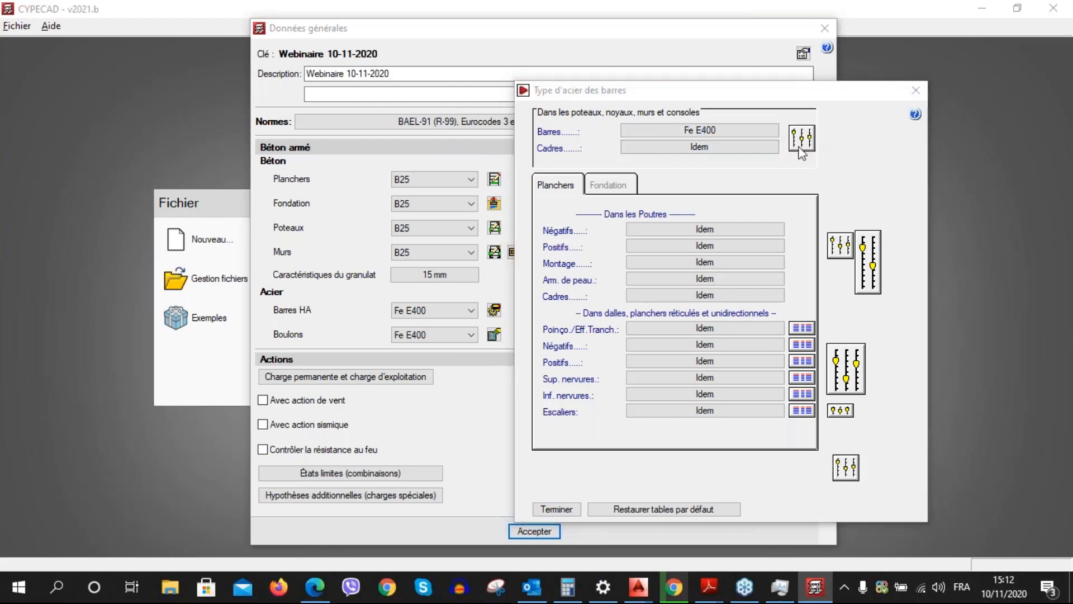
drag(589, 159, 603, 181)
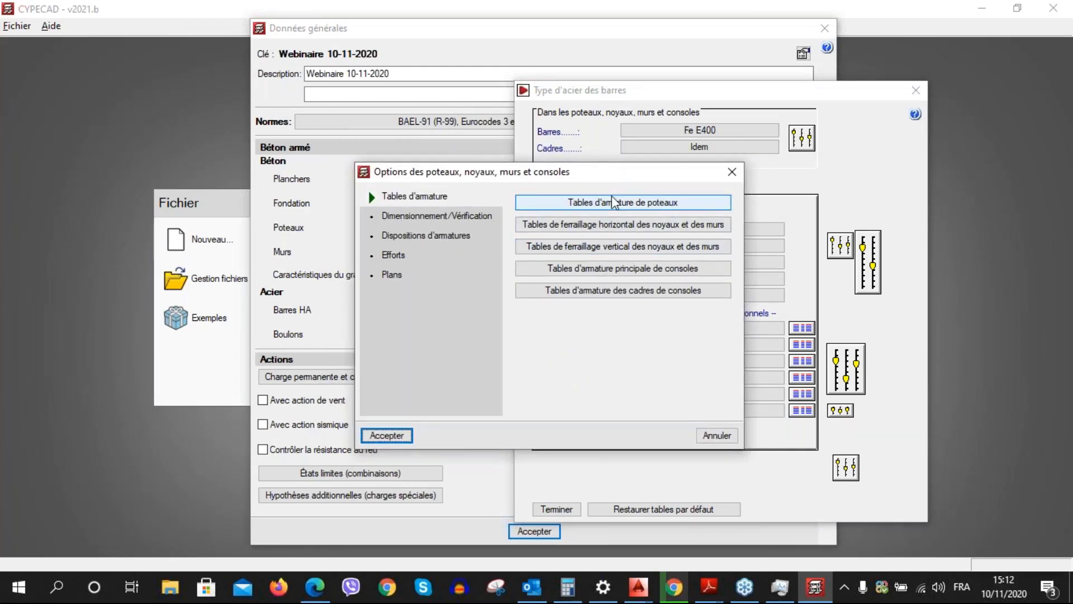
drag(613, 183, 621, 180)
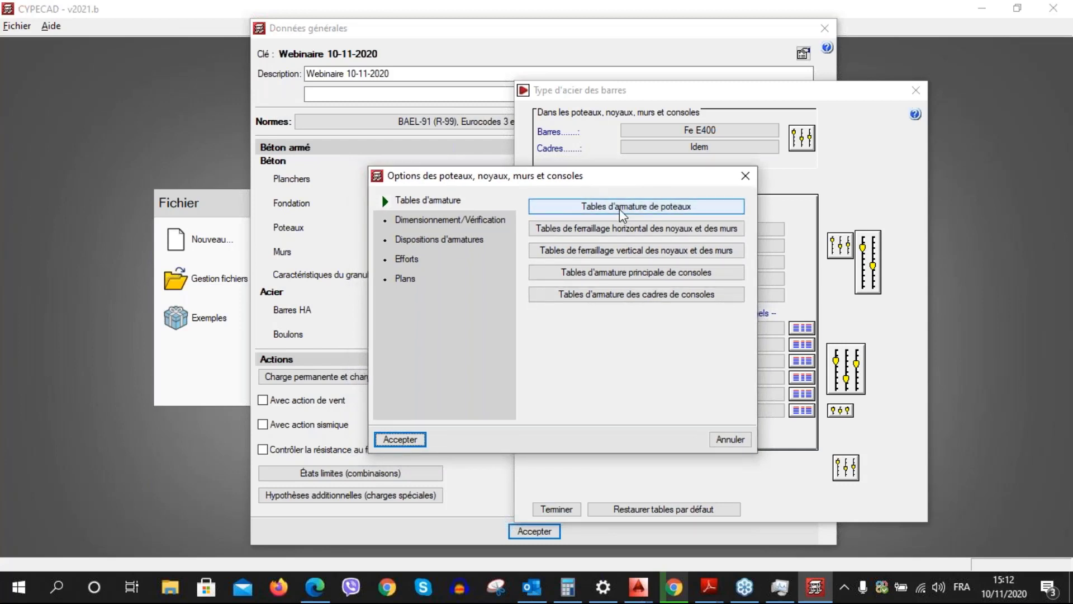
click(619, 209)
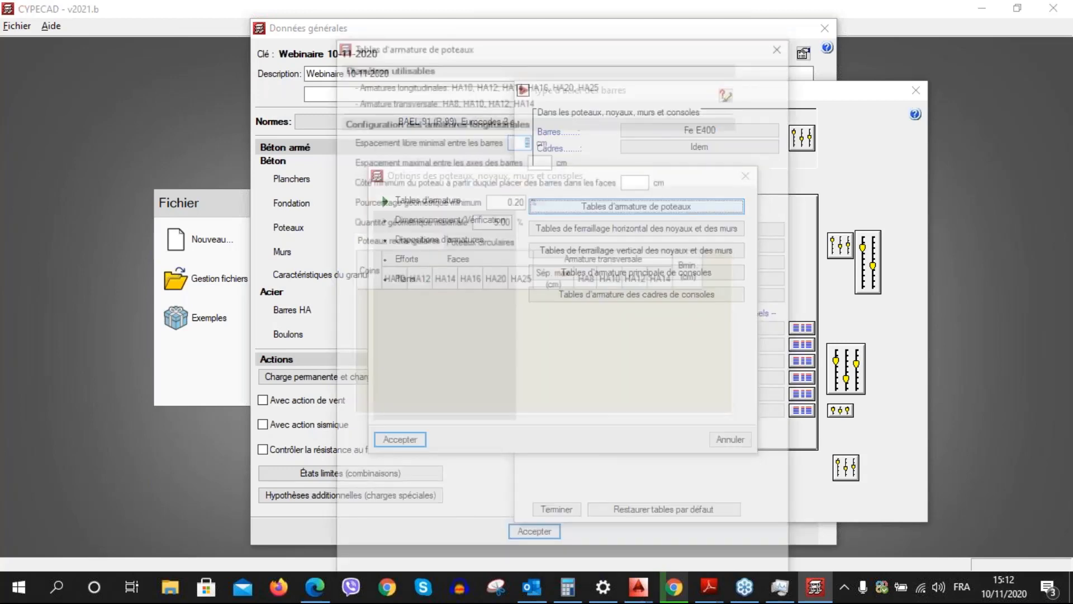
drag(543, 47, 545, 29)
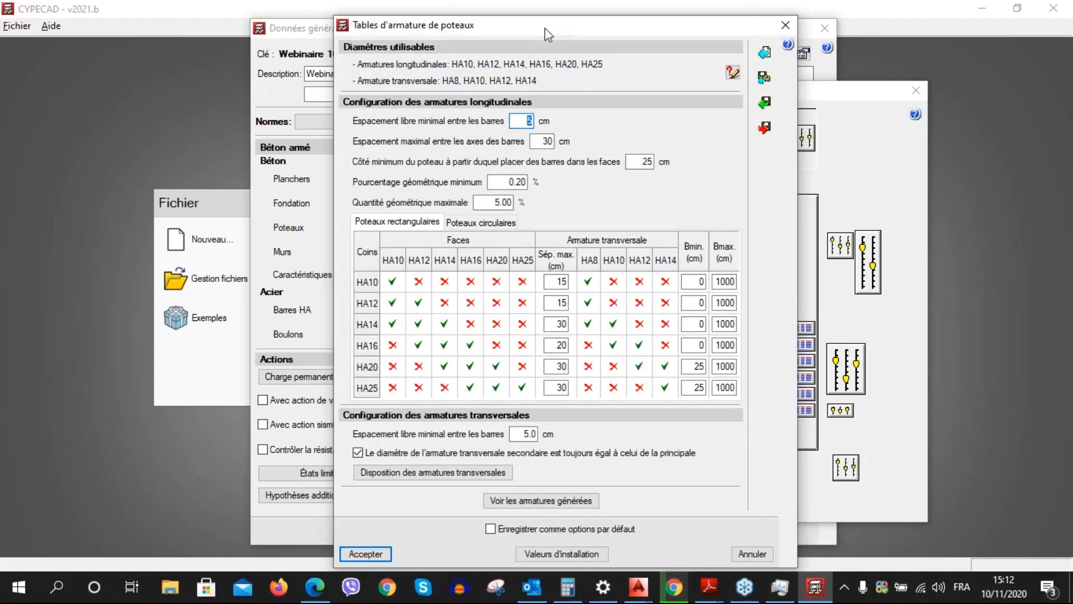
click(734, 73)
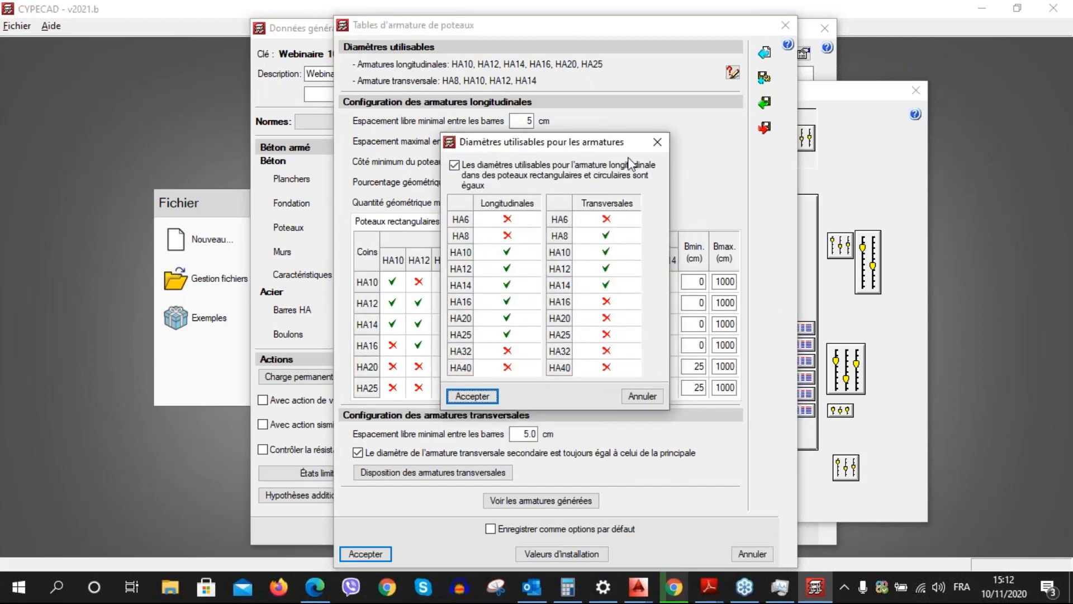
click(652, 146)
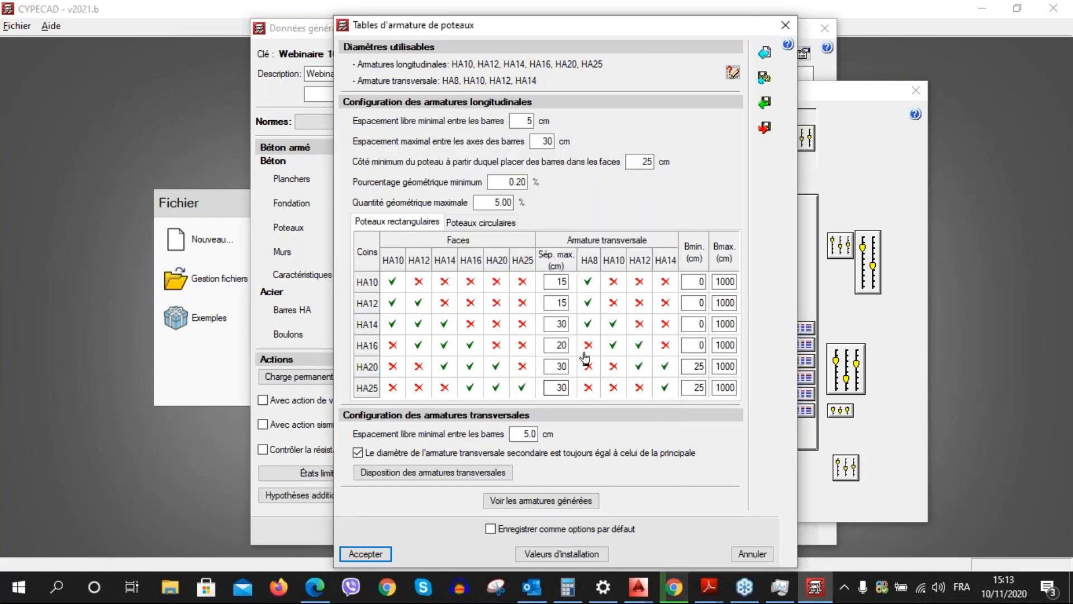
click(561, 303)
click(751, 554)
click(438, 240)
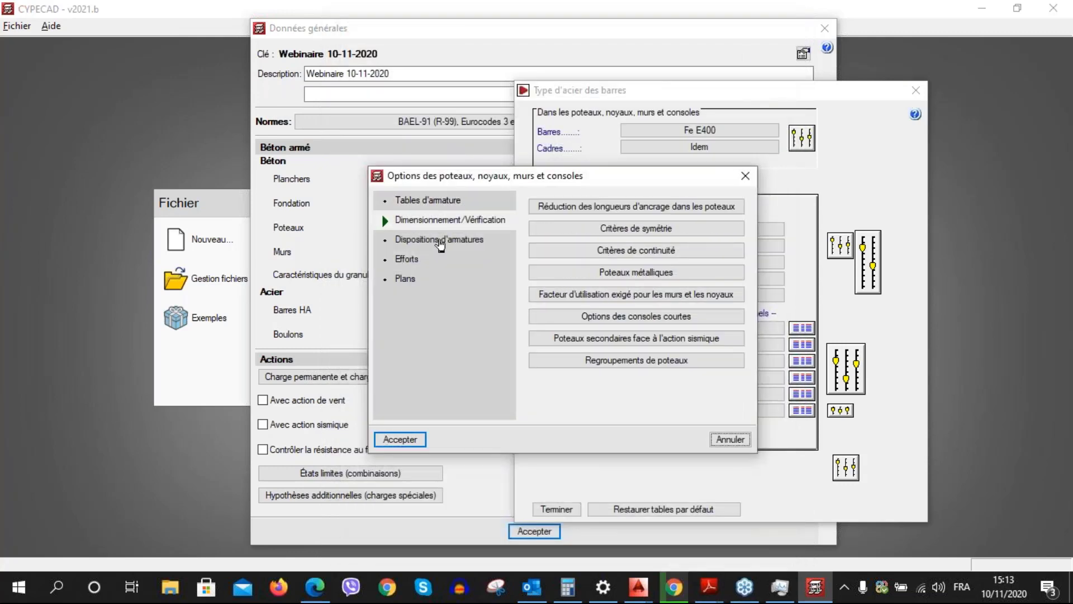
click(716, 439)
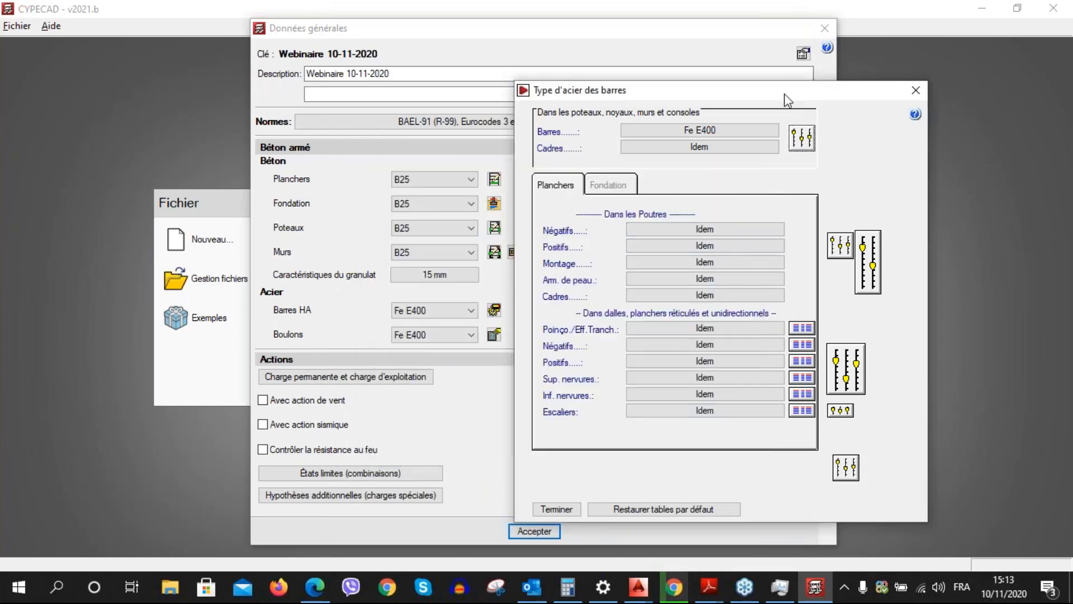
Look at the beam options with their reinforcement tables, and close them along with the bar steel settings
drag(785, 93, 736, 94)
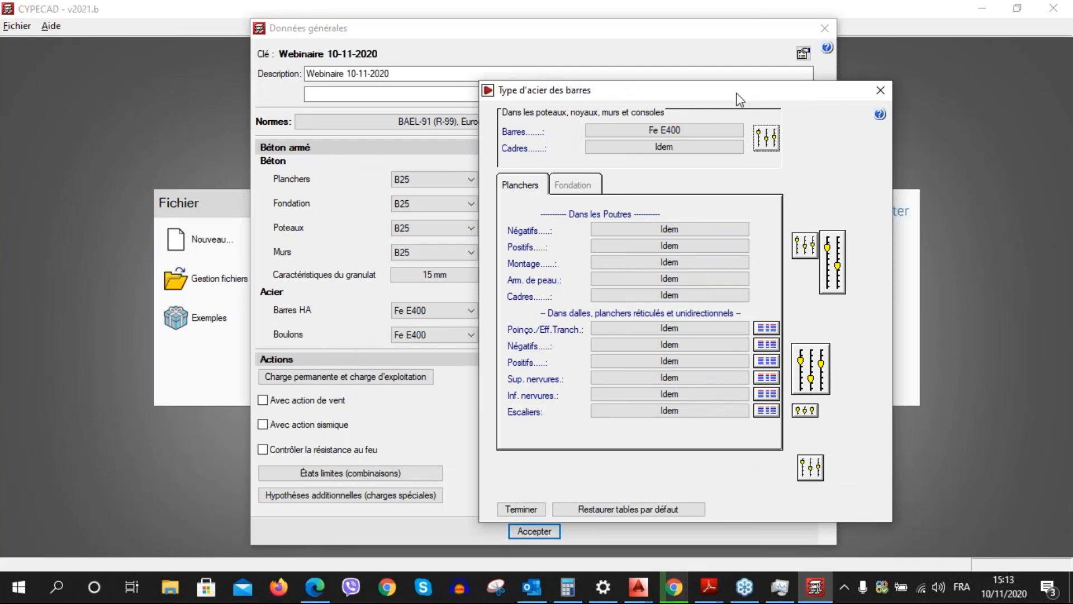
click(789, 244)
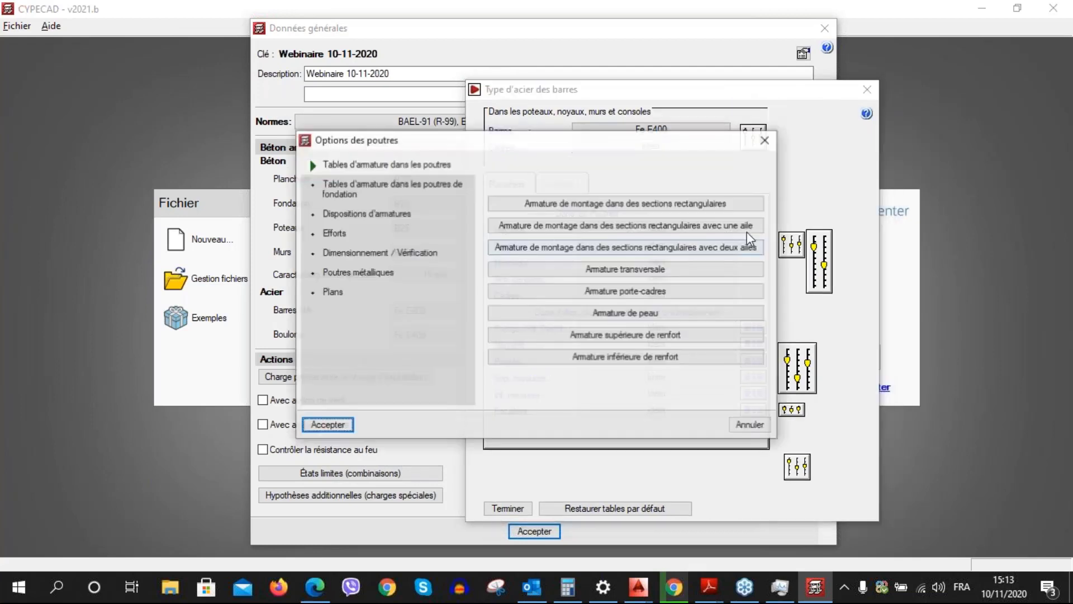
drag(521, 141, 521, 162)
click(774, 163)
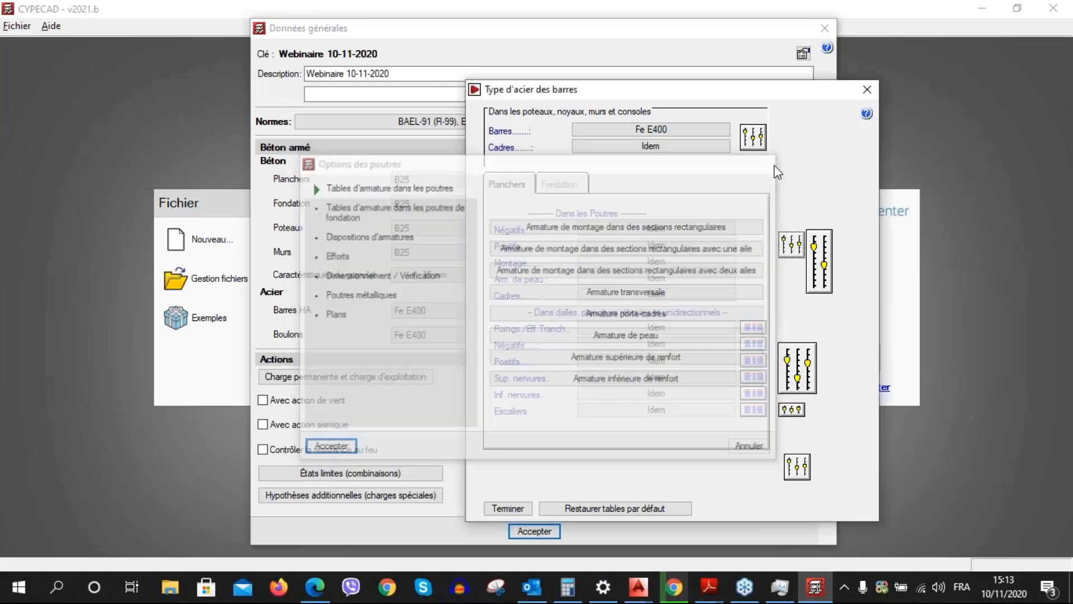
click(866, 91)
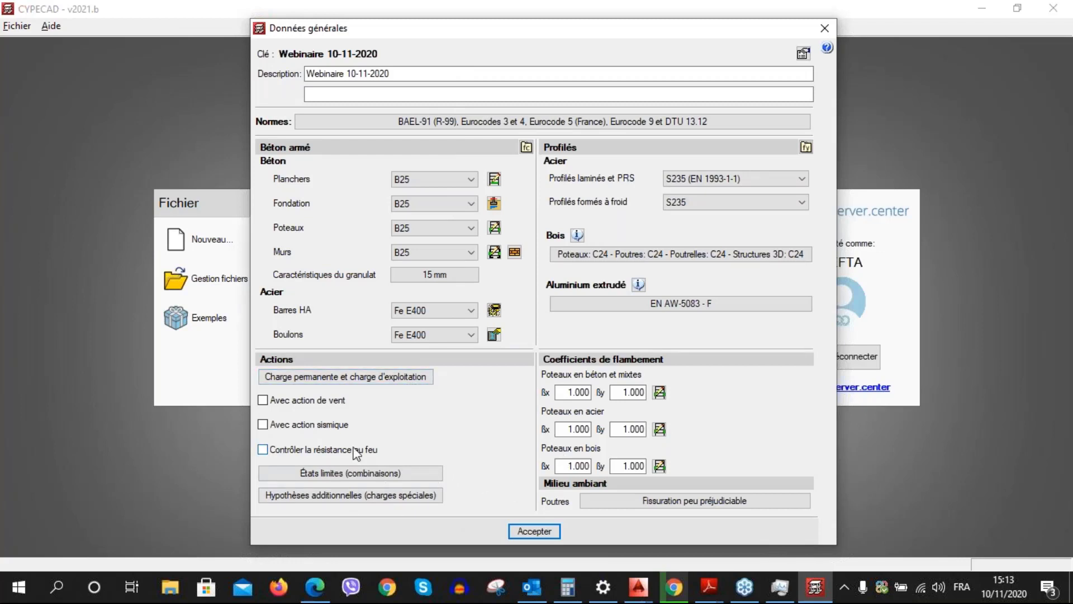
Enable wind action for the job and set its calculation standard to Algérie, RNV 2013
mouse_move(341, 460)
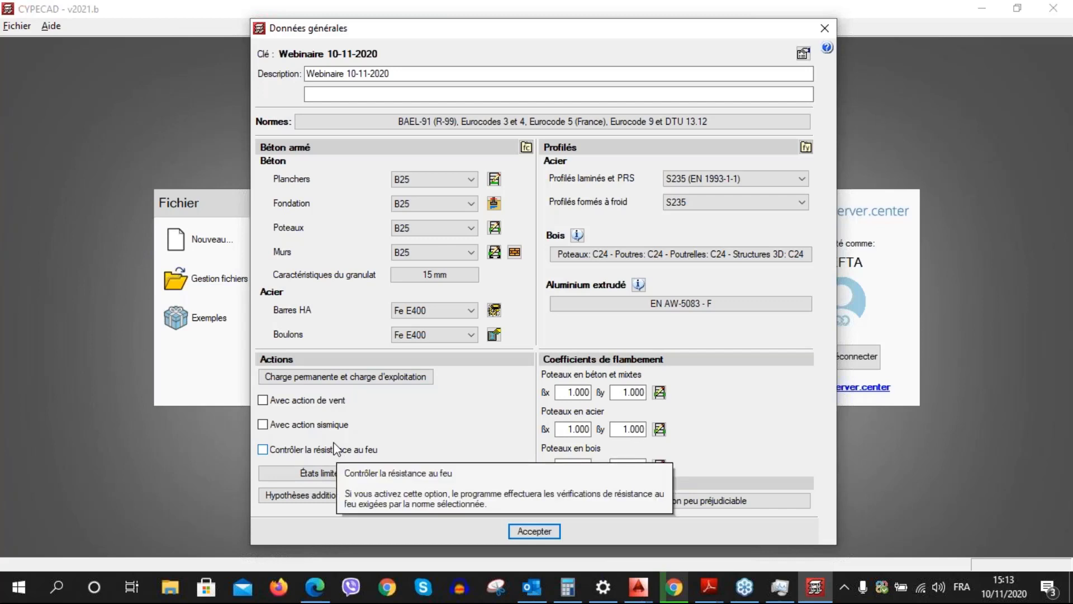
click(263, 400)
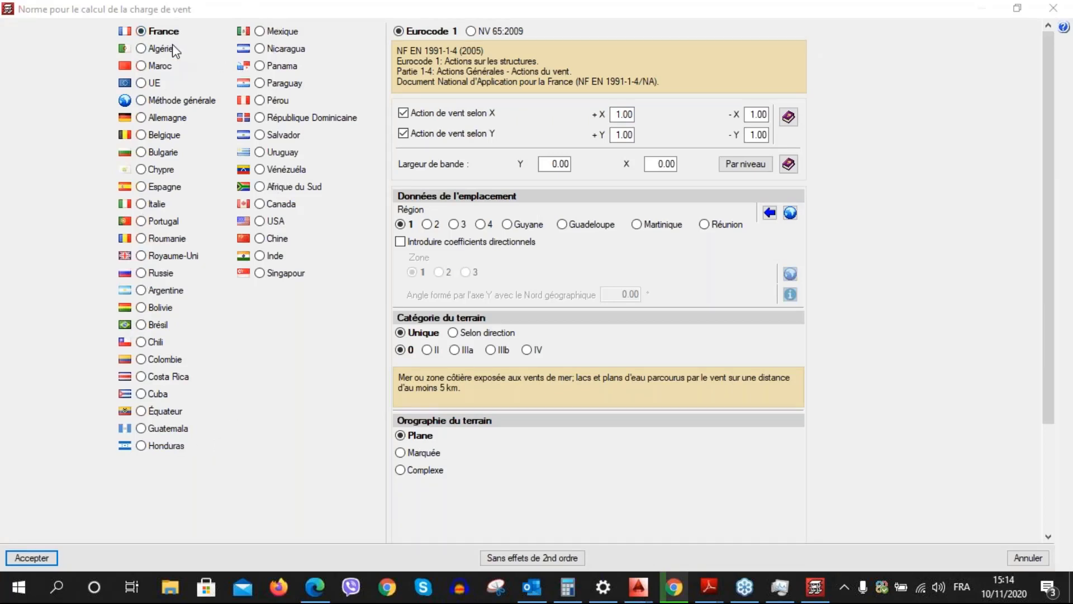
click(141, 49)
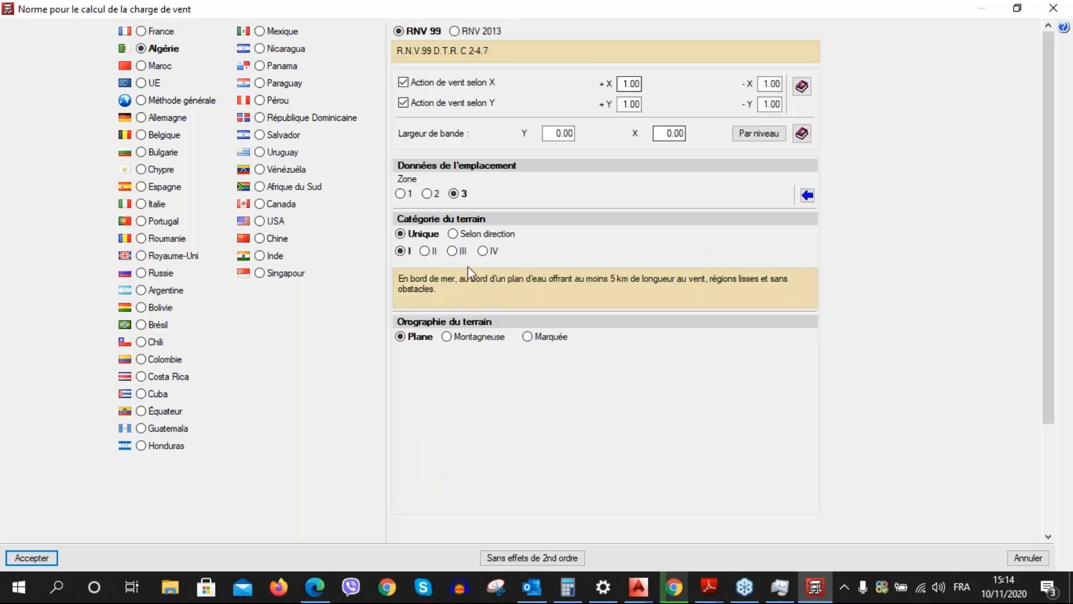
click(456, 34)
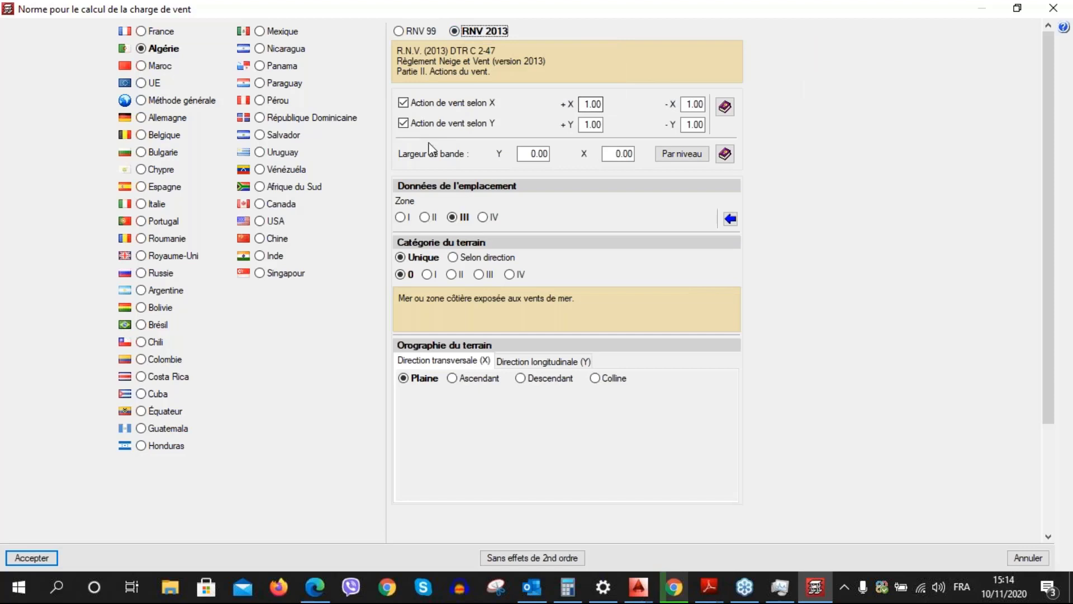
Set the wind zone to Zone I by importing it from the province Alger
mouse_move(624, 127)
click(731, 219)
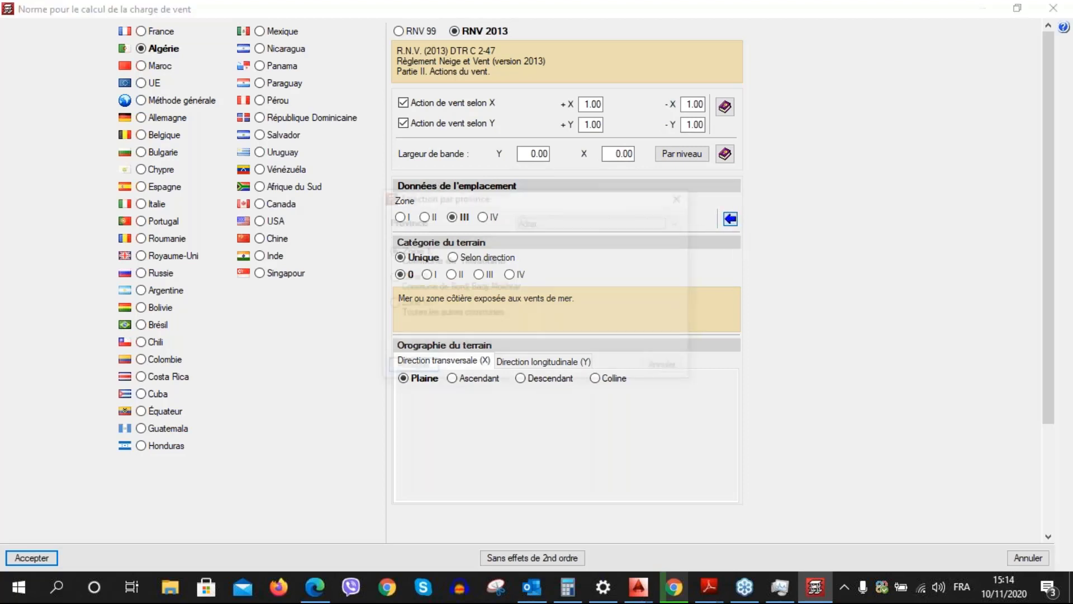
drag(527, 198, 507, 175)
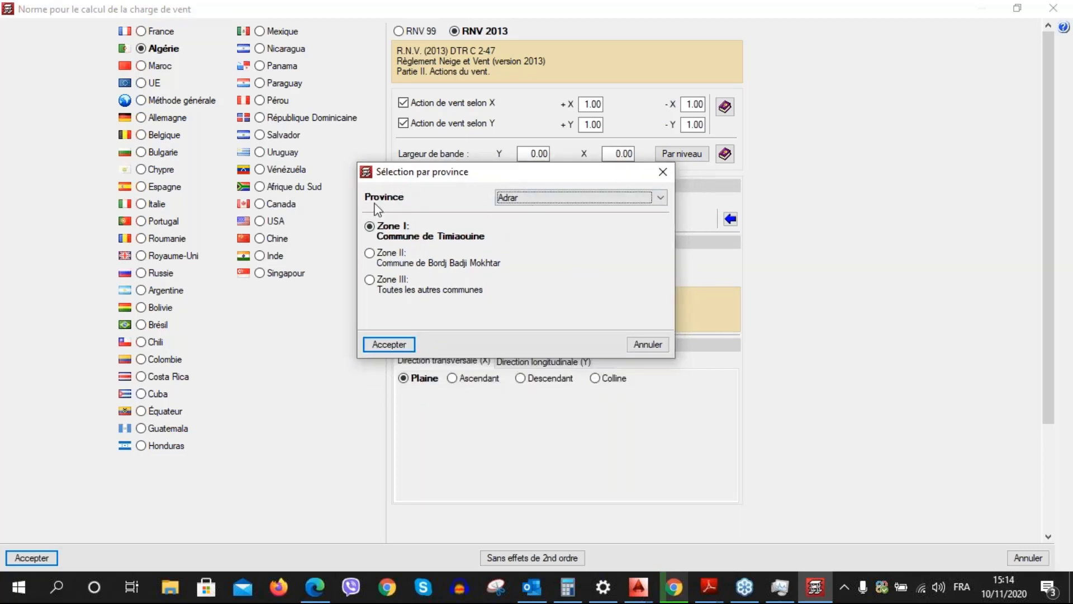
click(660, 199)
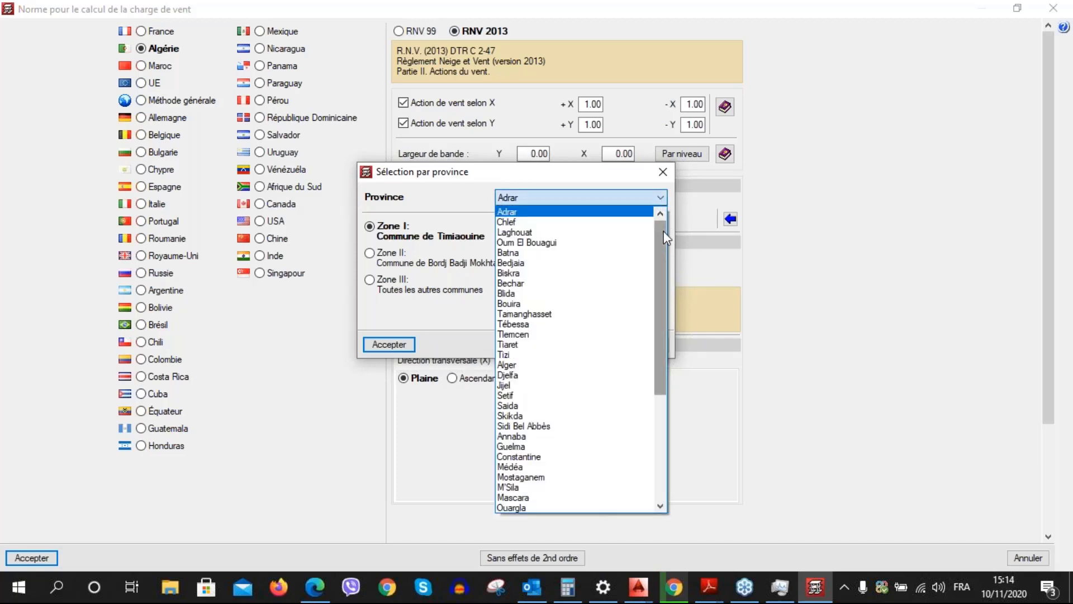
scroll(665, 241, down, 1)
mouse_move(664, 239)
mouse_down()
mouse_move(659, 314)
mouse_move(661, 246)
mouse_up()
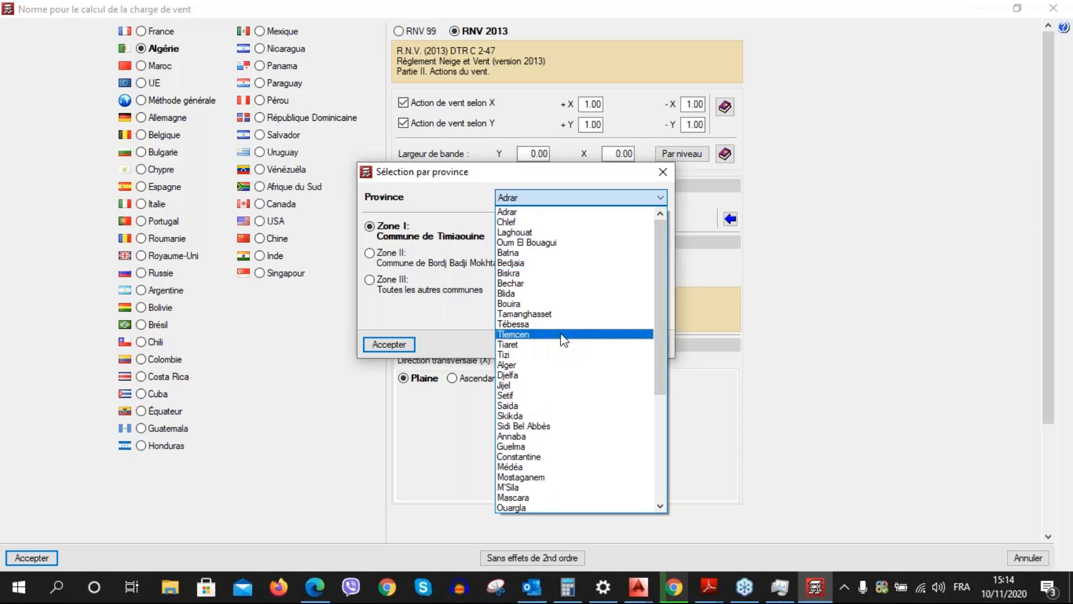
click(549, 365)
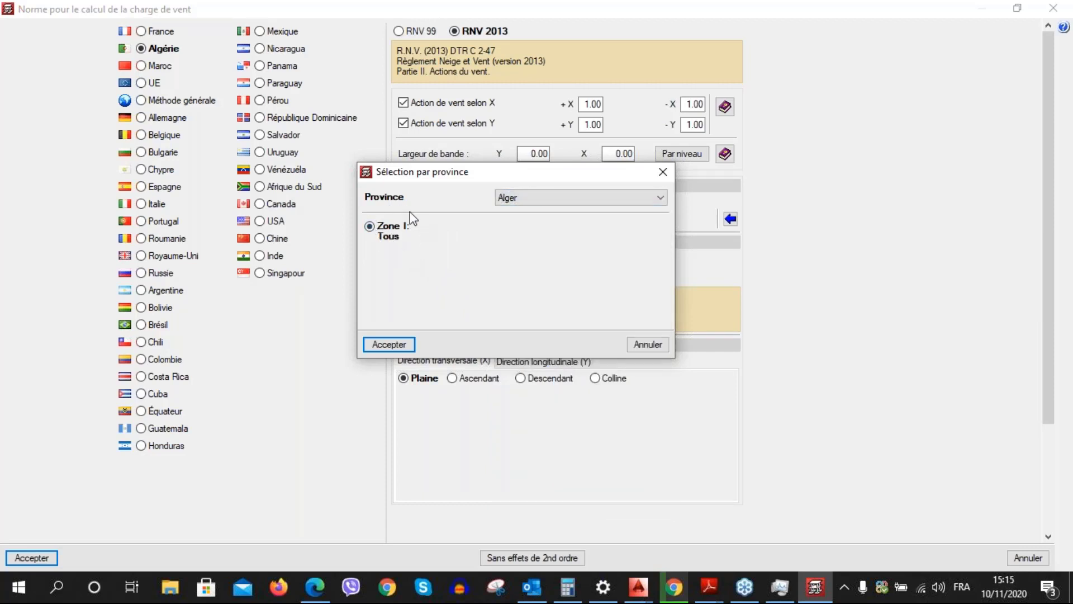
click(403, 346)
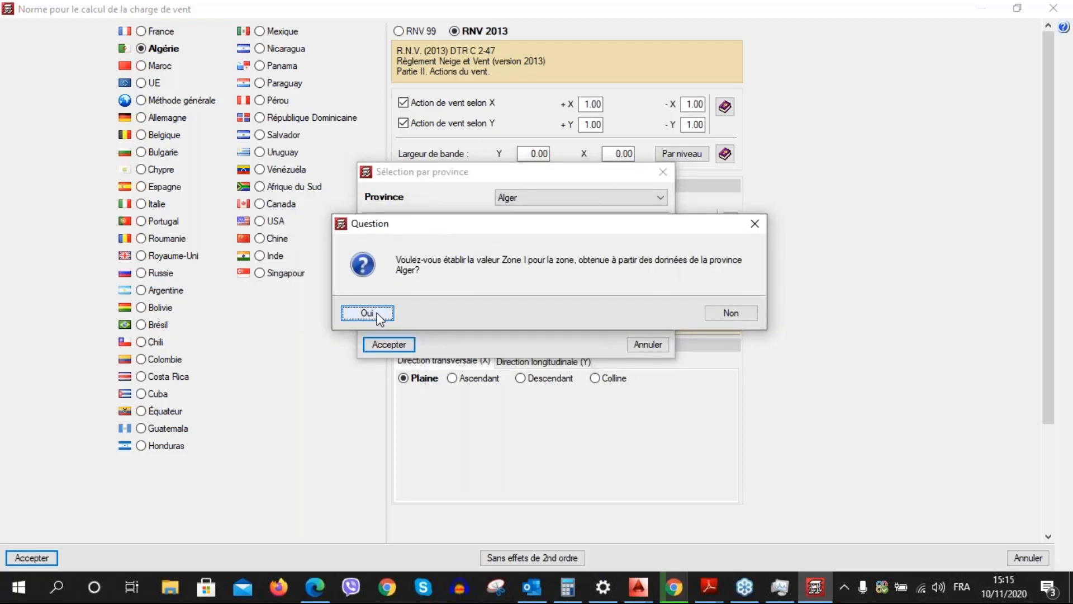
click(376, 311)
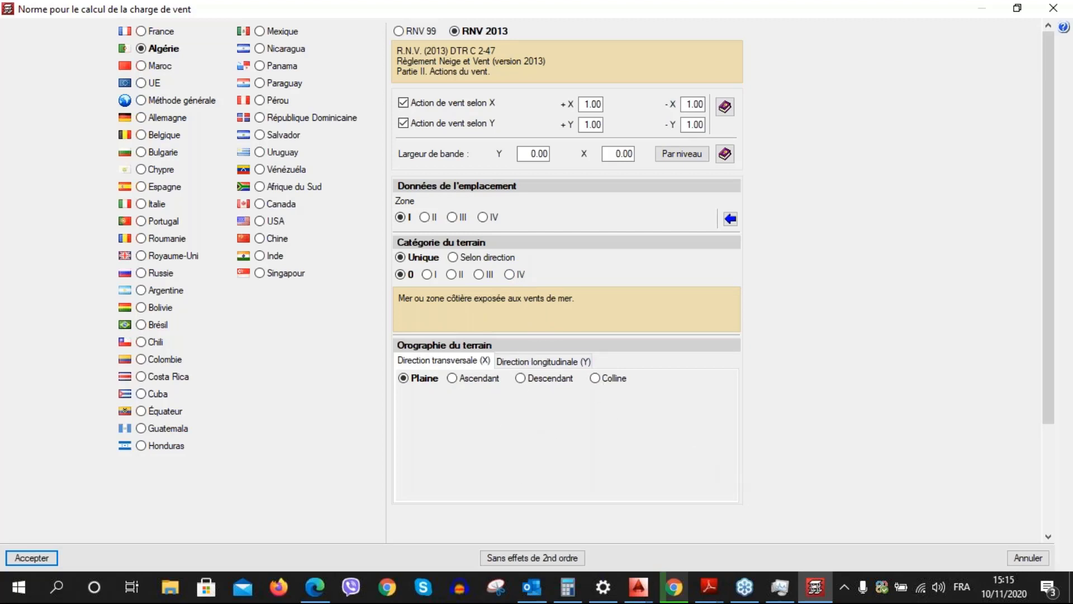
Try the Ascendant and Descendant orography types for the transverse direction (X), ending with Colline
click(453, 379)
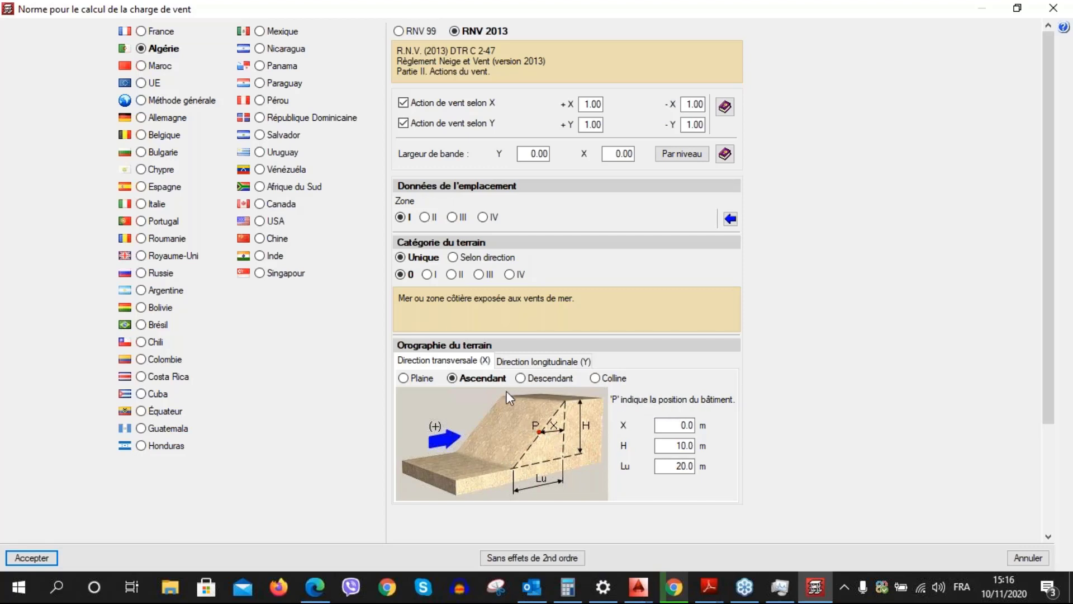
click(522, 379)
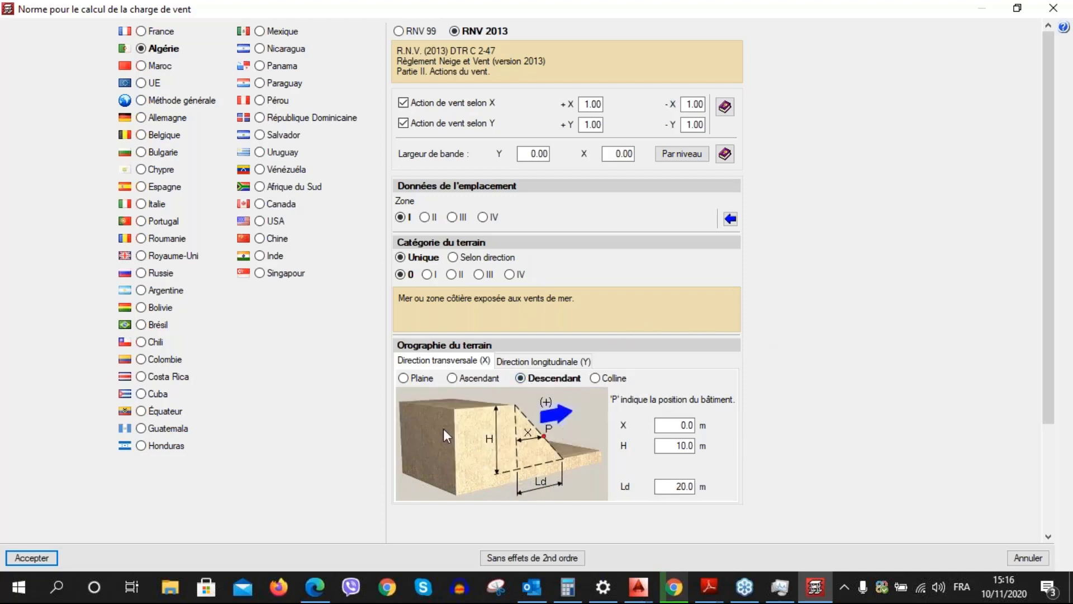
click(597, 379)
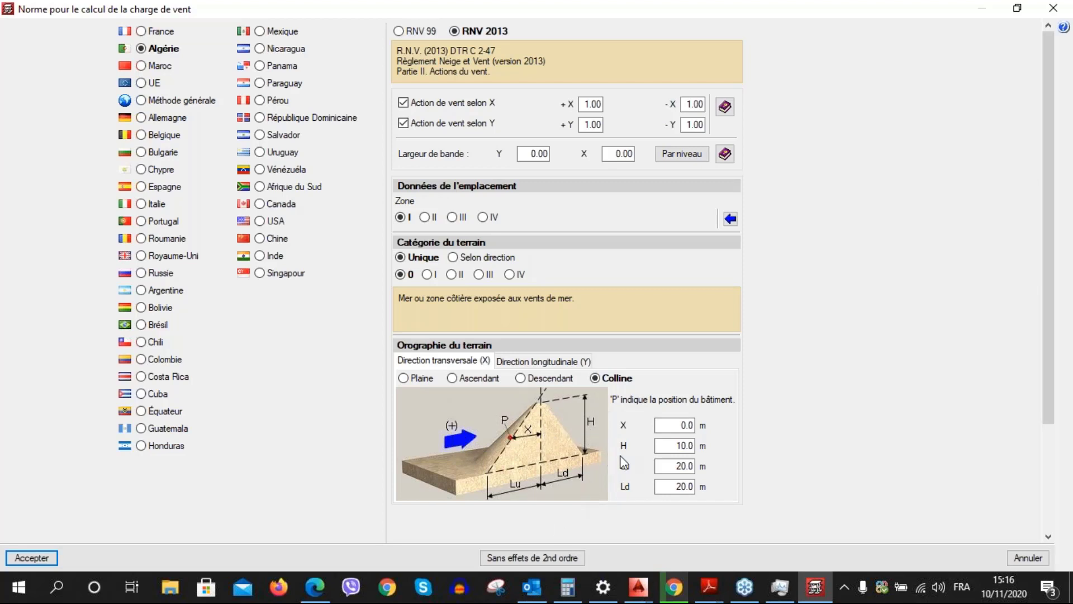
Enable second-order effects for the wind load with a displacement multiplier of 2.00, and try to accept the wind settings
click(541, 559)
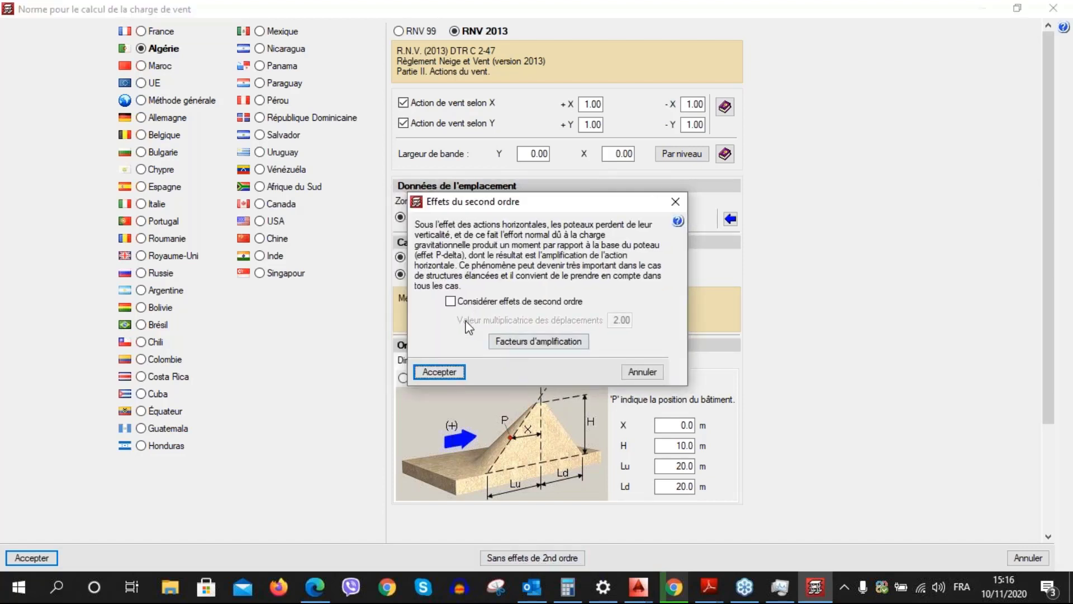
drag(465, 210, 468, 213)
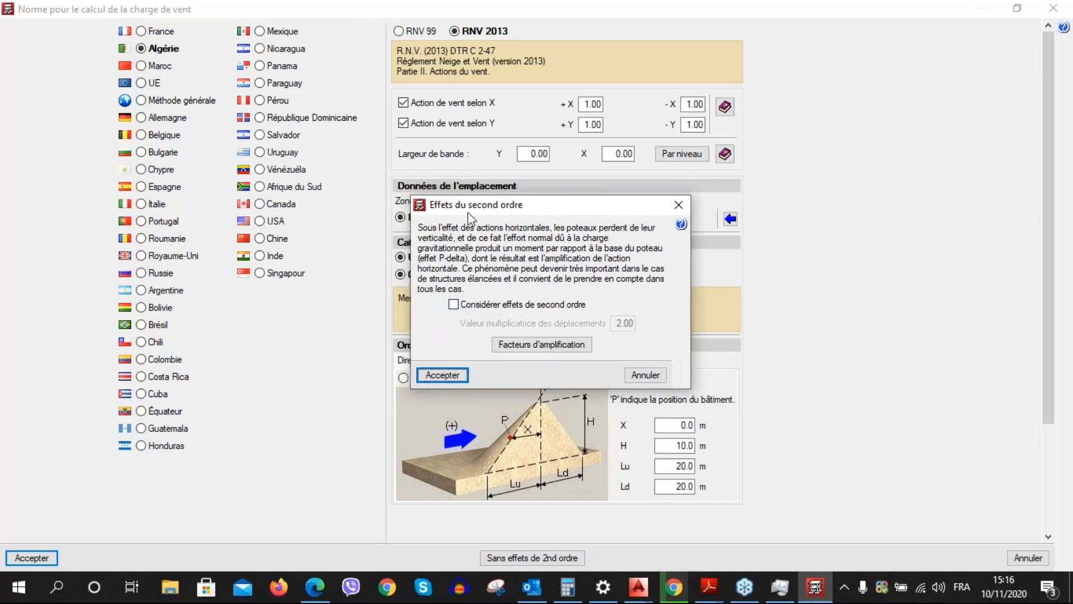
click(454, 304)
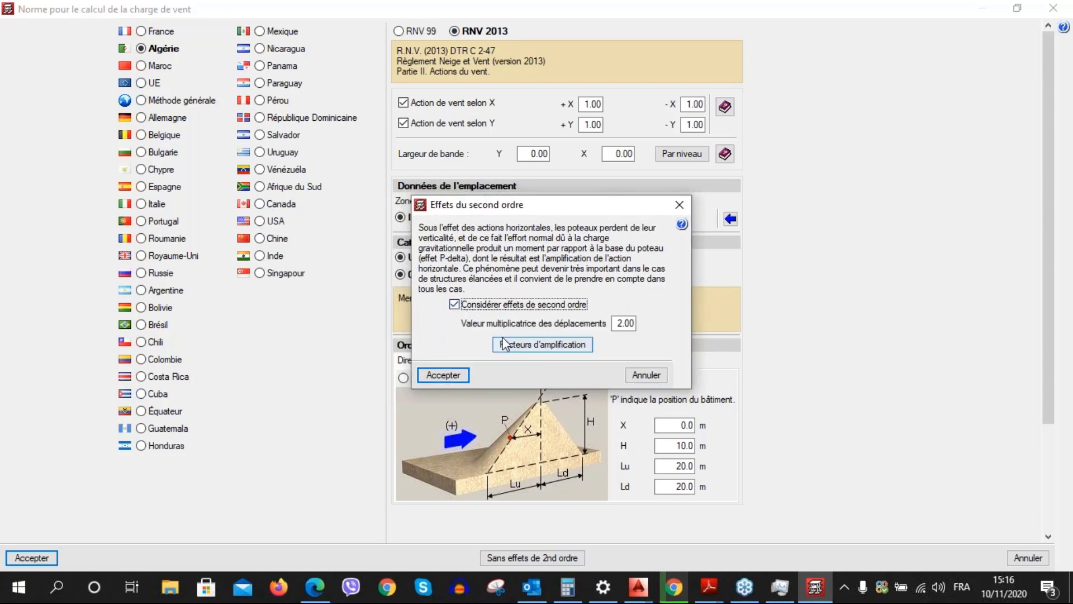
mouse_move(530, 336)
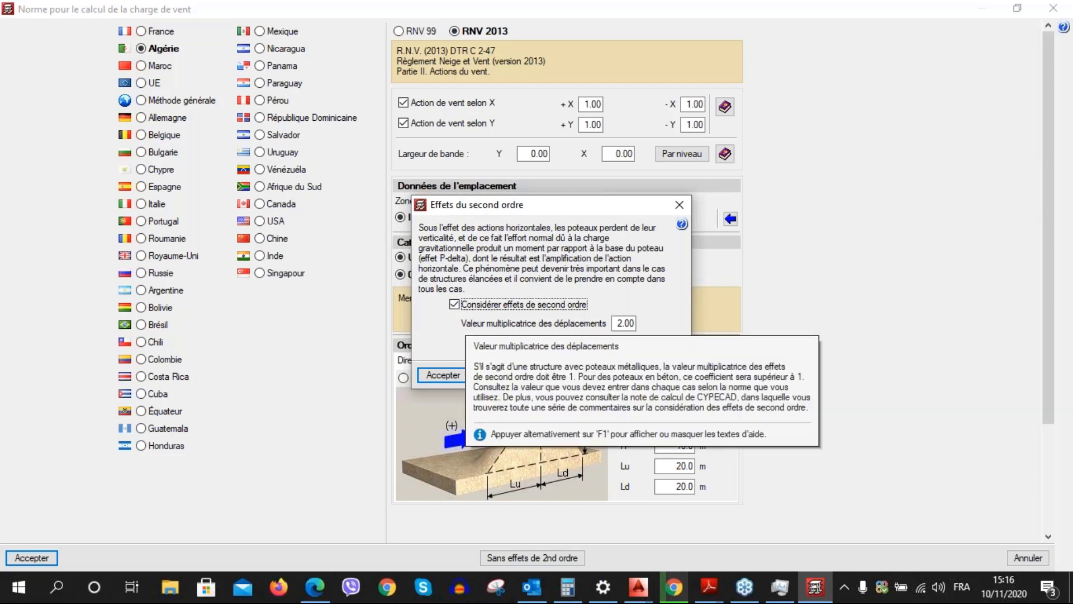
drag(578, 210, 577, 220)
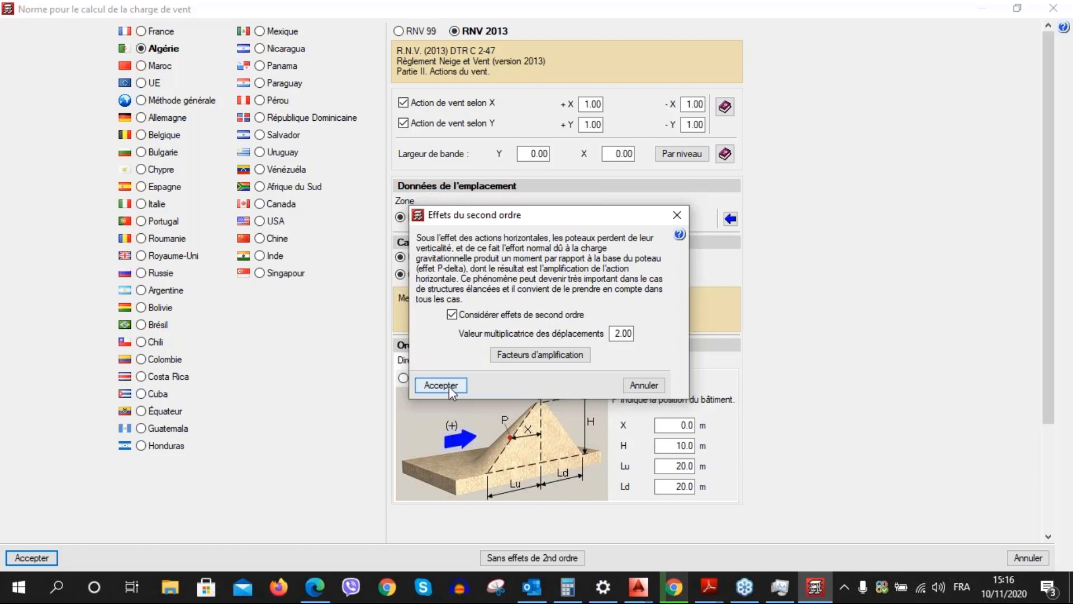
click(448, 385)
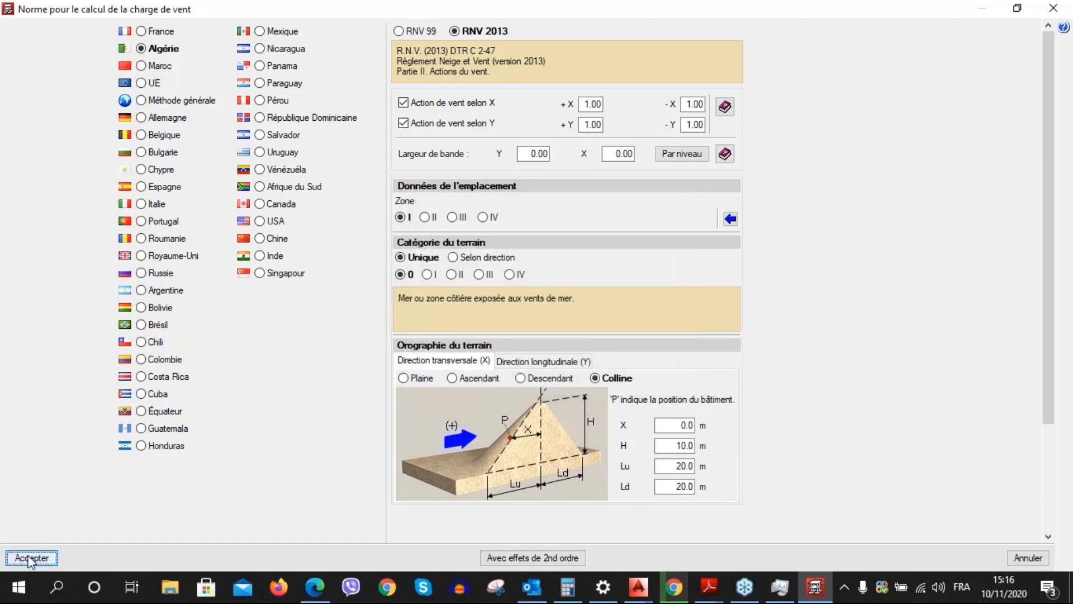
click(31, 558)
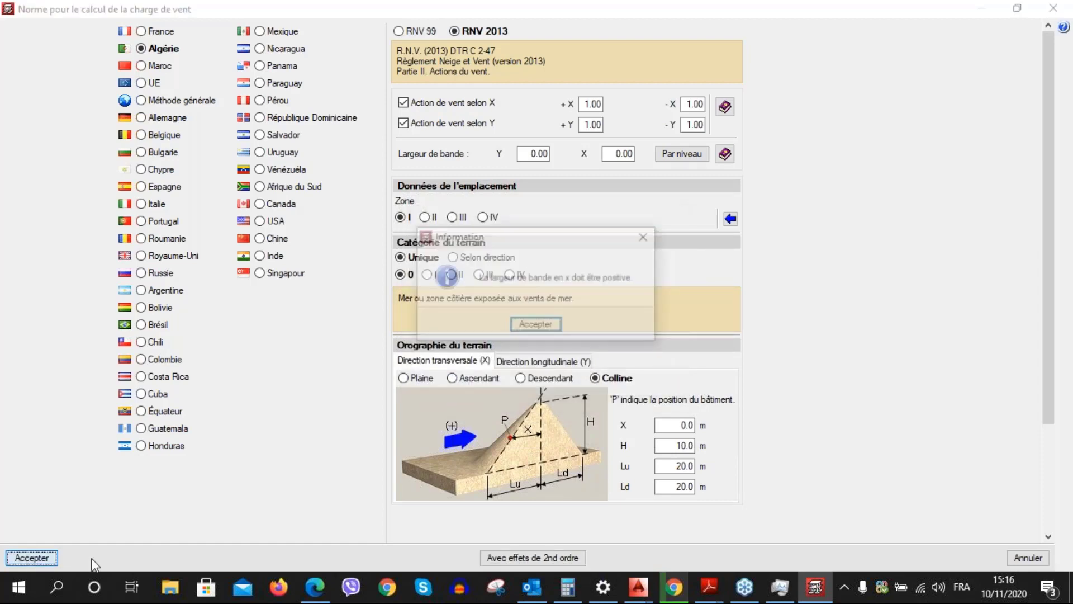
key(Escape)
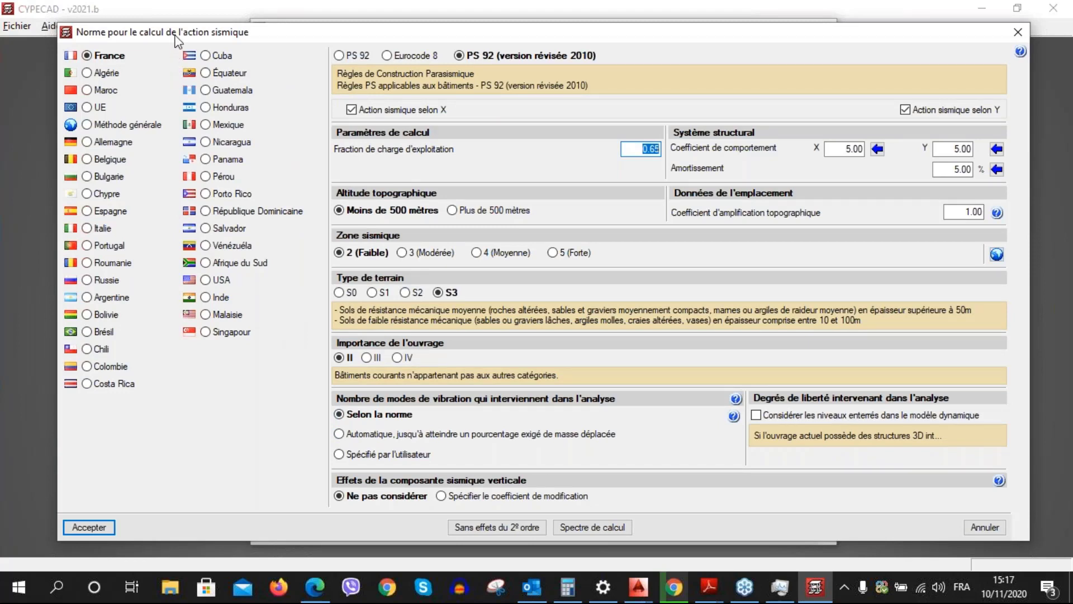
Set the seismic standard to Algérie, RPA 99 / v 2003, and import the 0.20 live load fraction for Bâtiments d'habitation, bureaux ou assimilés
click(87, 73)
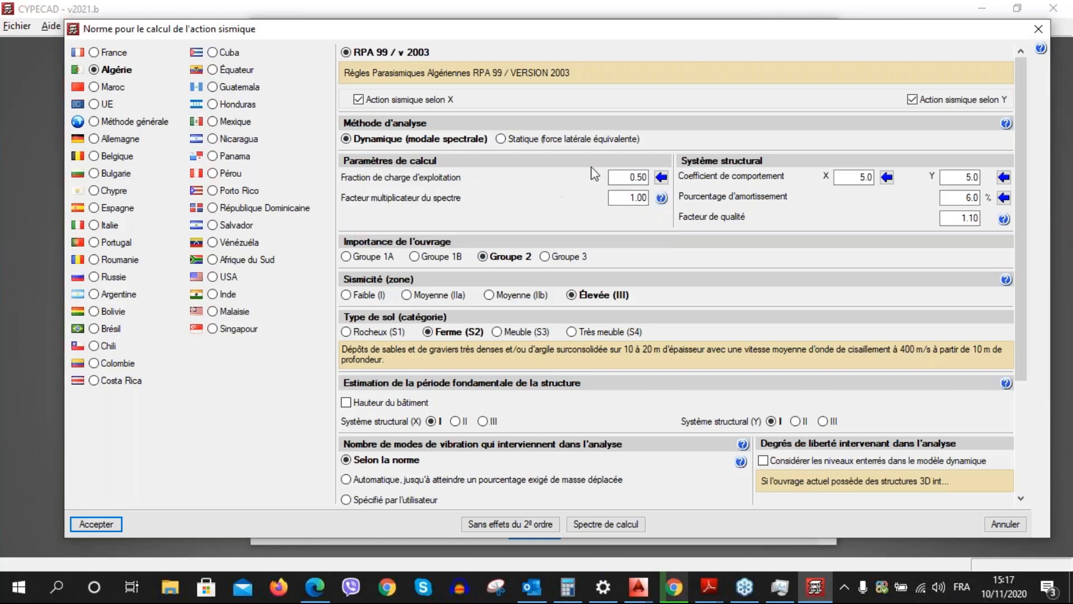
click(661, 177)
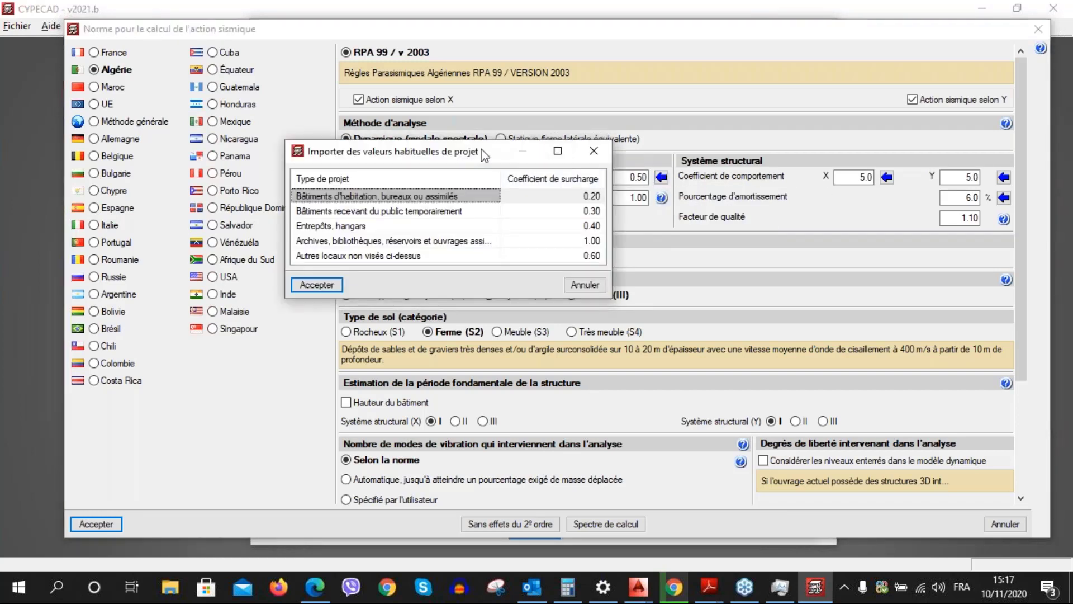
drag(478, 145, 423, 162)
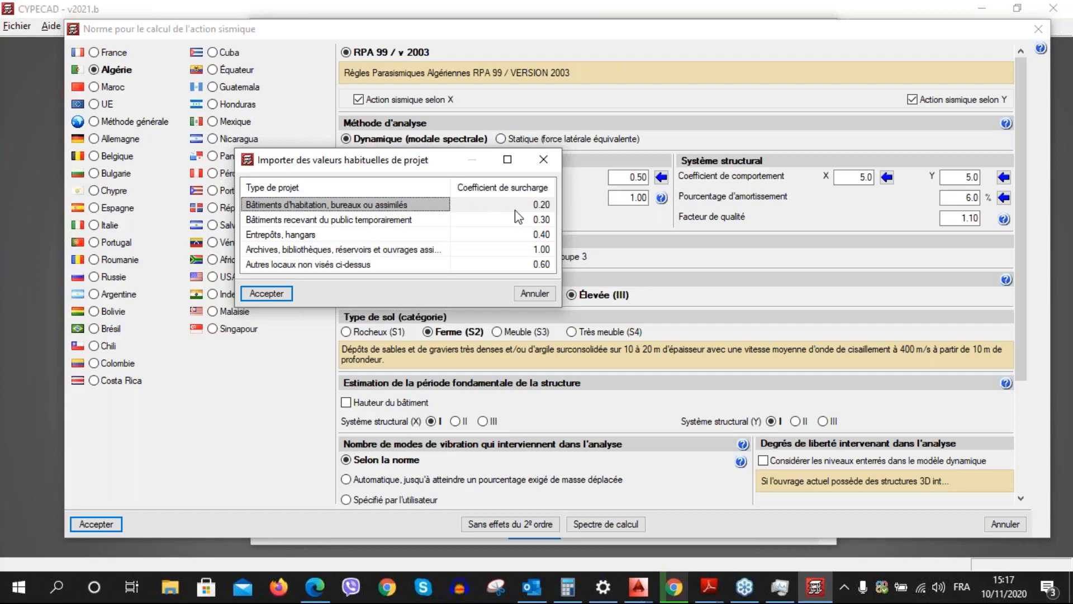
click(253, 296)
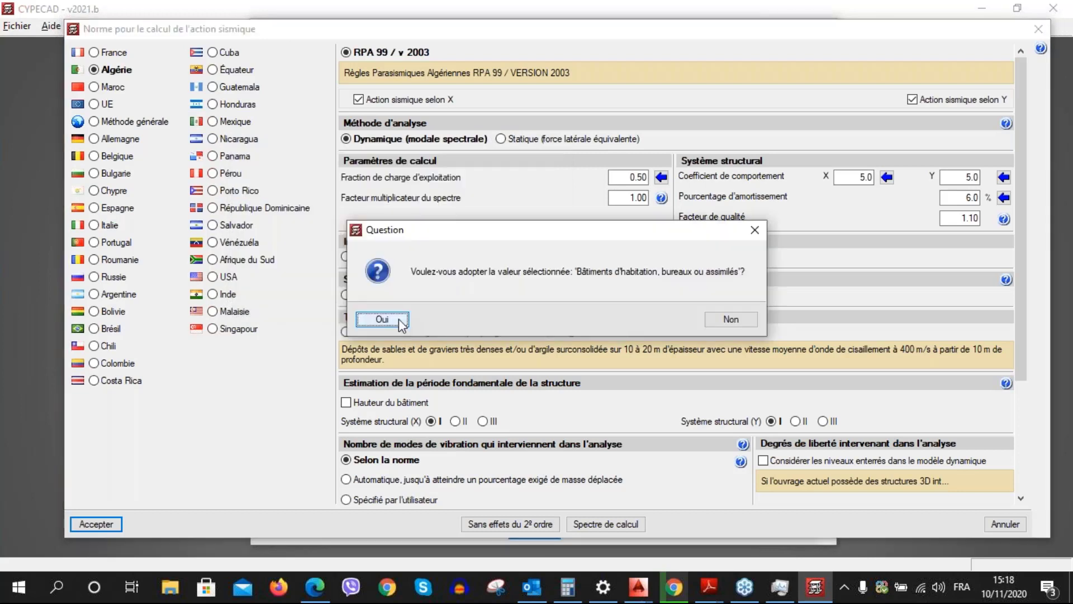
click(399, 320)
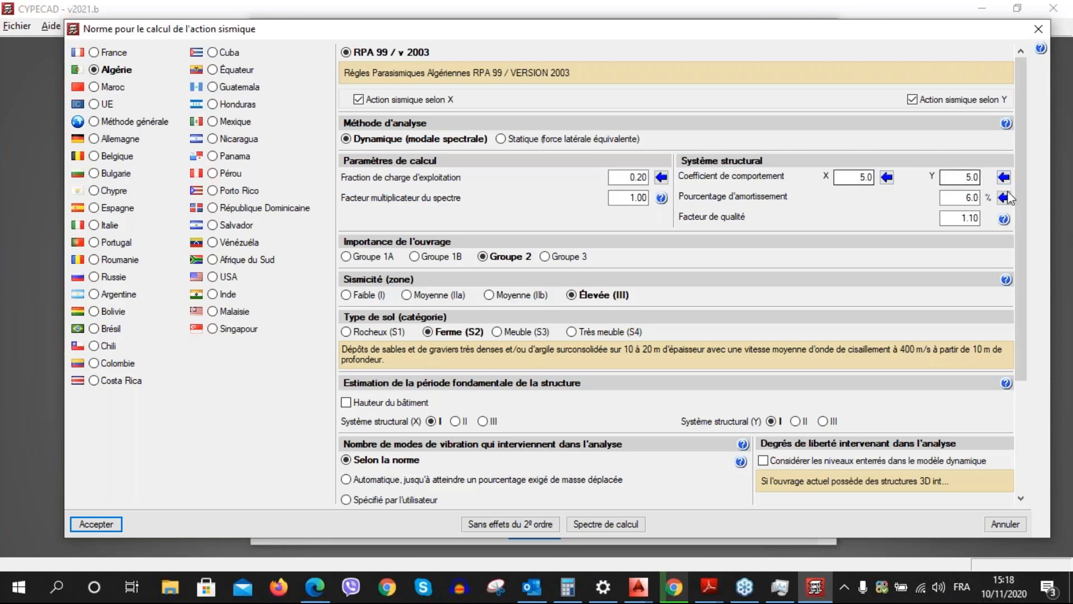
Try to import the X behaviour coefficient of Portiques autostables sans remplissages en maçonnerie rigide for reinforced concrete, and dismiss the confirmation
click(886, 177)
drag(681, 164, 649, 147)
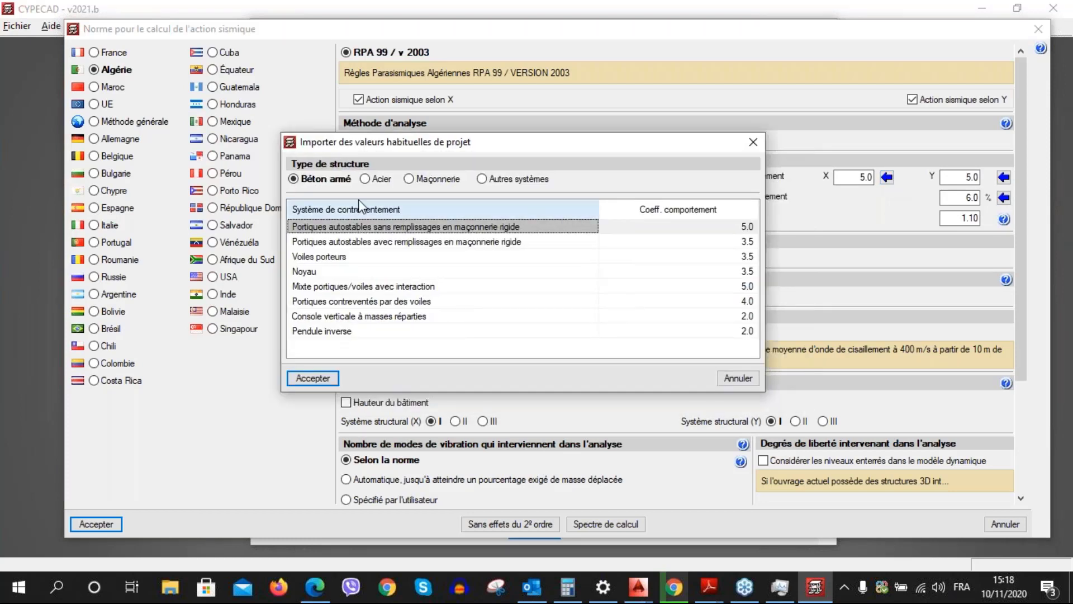
drag(360, 147, 341, 180)
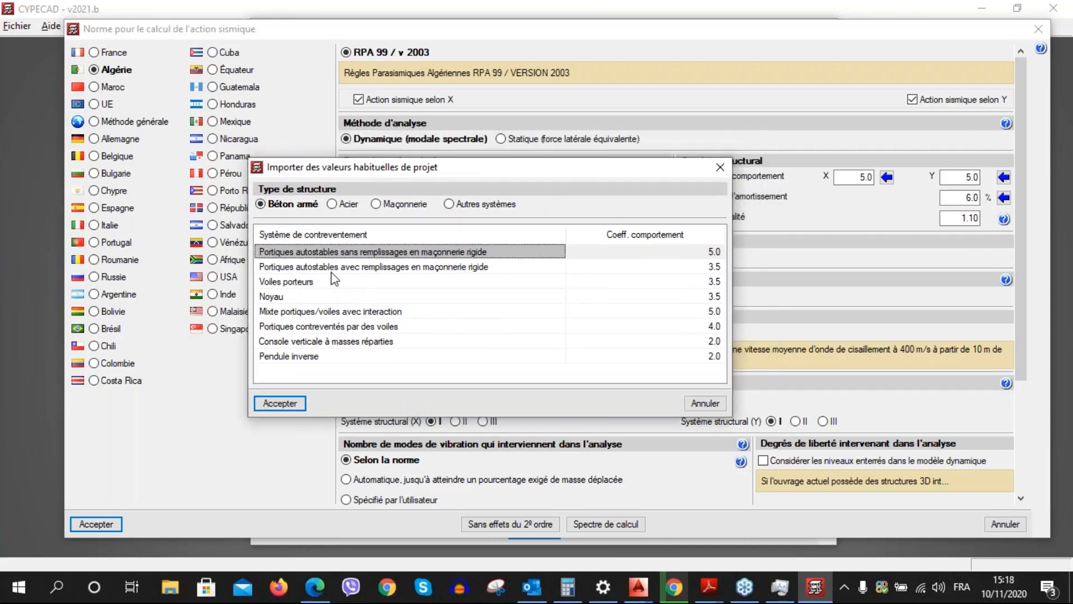
click(300, 409)
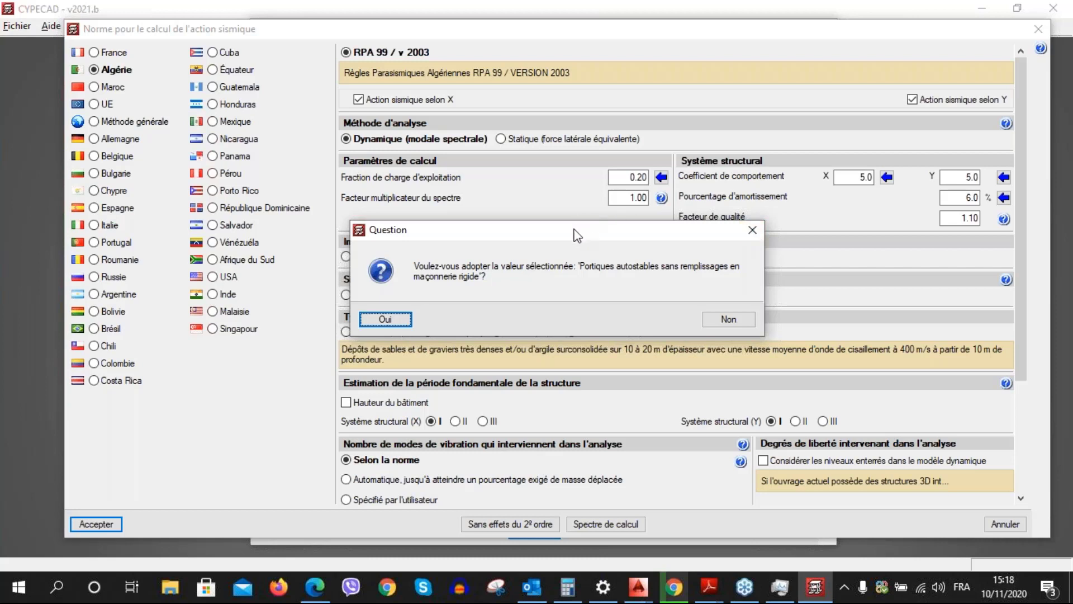
drag(575, 236, 581, 242)
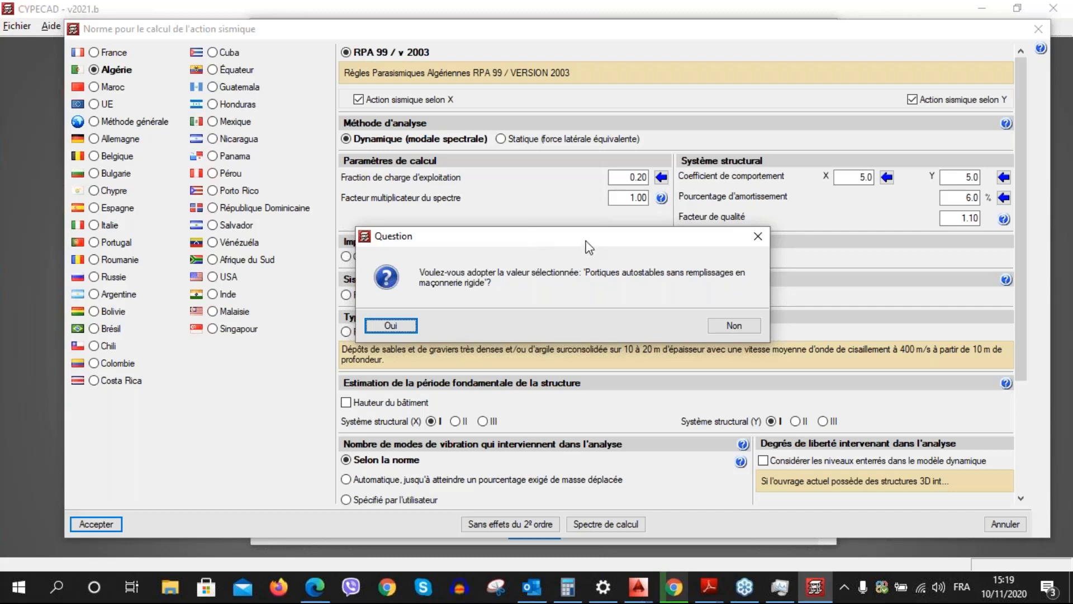
mouse_move(585, 243)
mouse_down()
mouse_move(585, 253)
mouse_move(584, 245)
mouse_up()
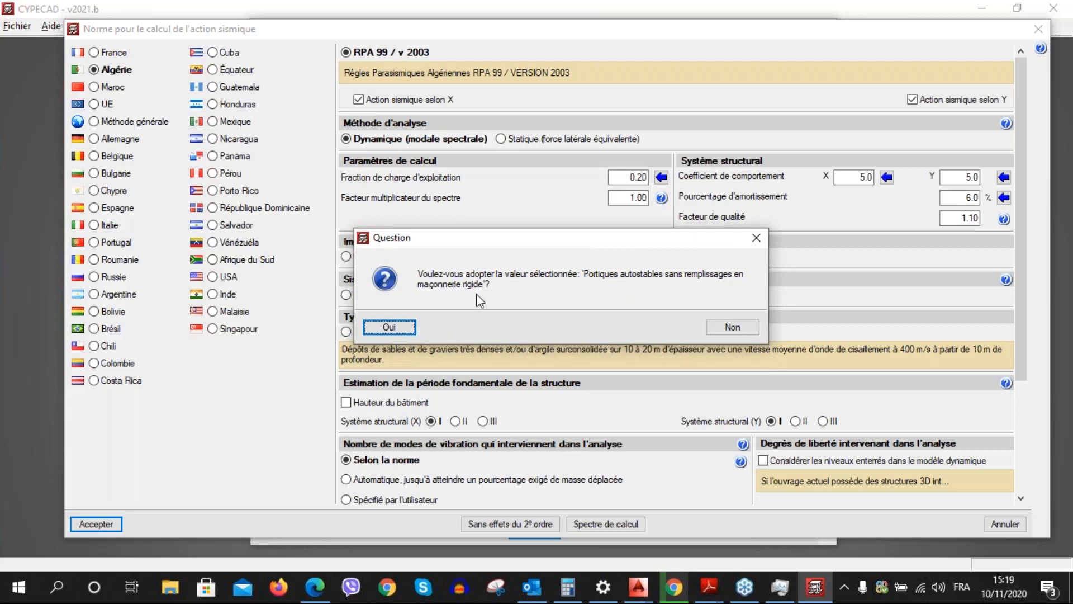
click(756, 238)
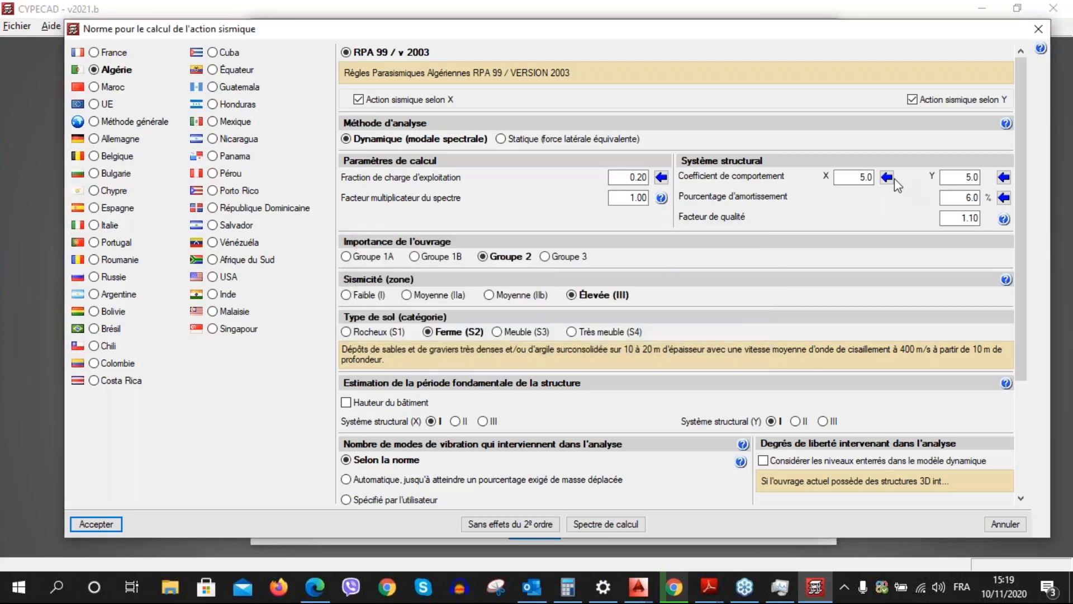
Look through the reinforced concrete bracing systems and their behaviour coefficients for direction X, and close the list without adopting any
click(851, 184)
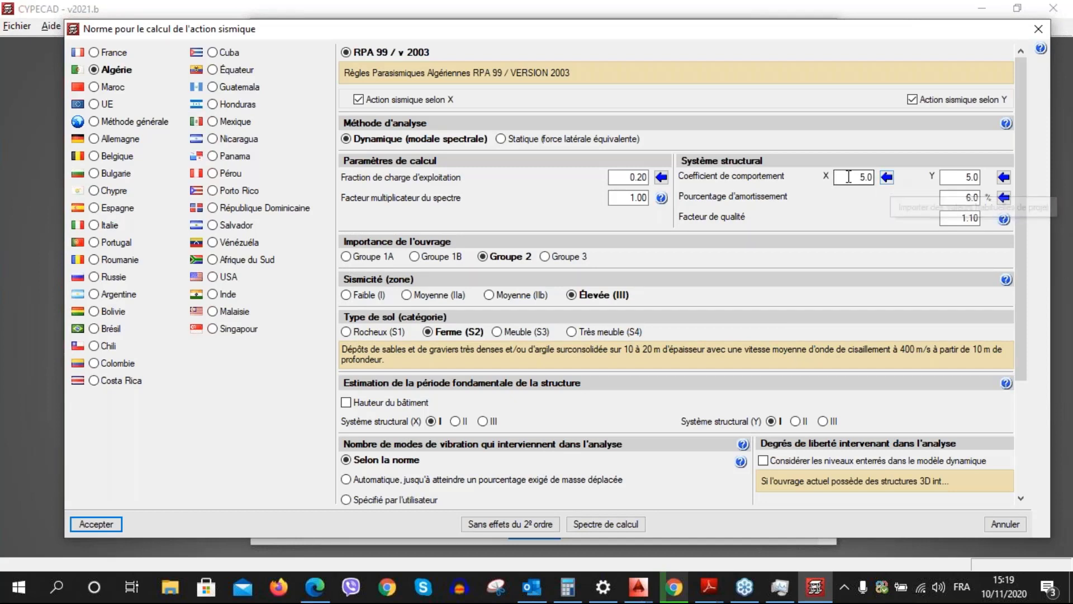
click(887, 178)
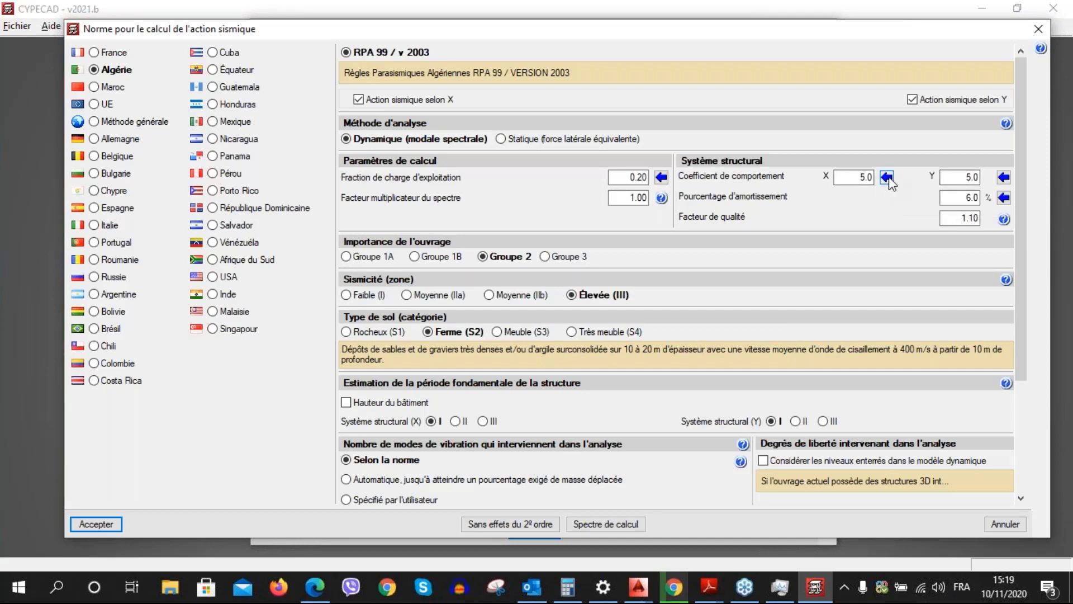
click(889, 178)
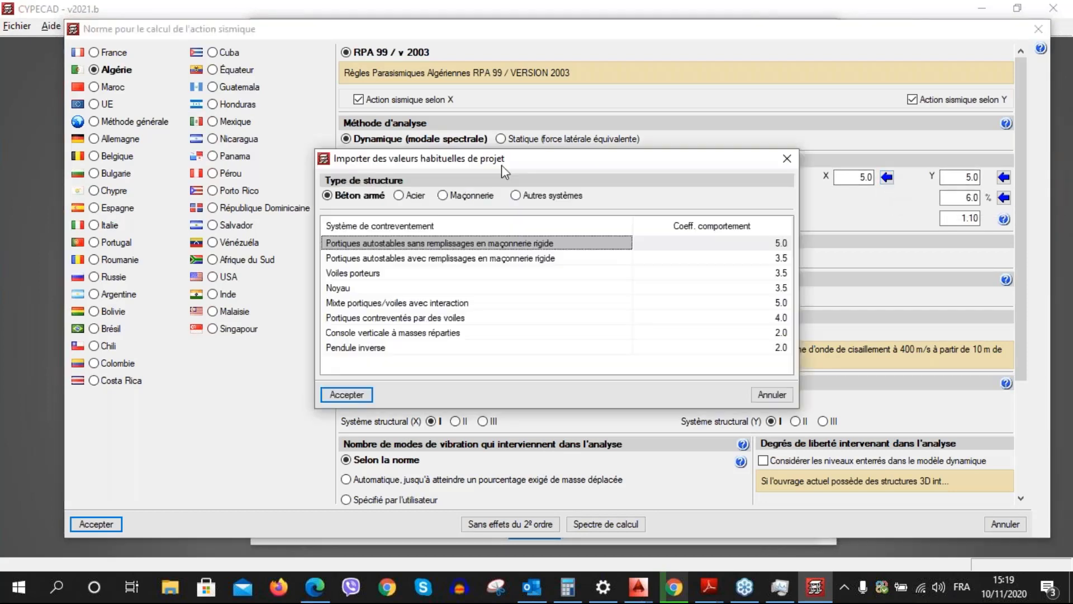
drag(501, 165, 421, 165)
key(Down)
key(Down)
key(Down)
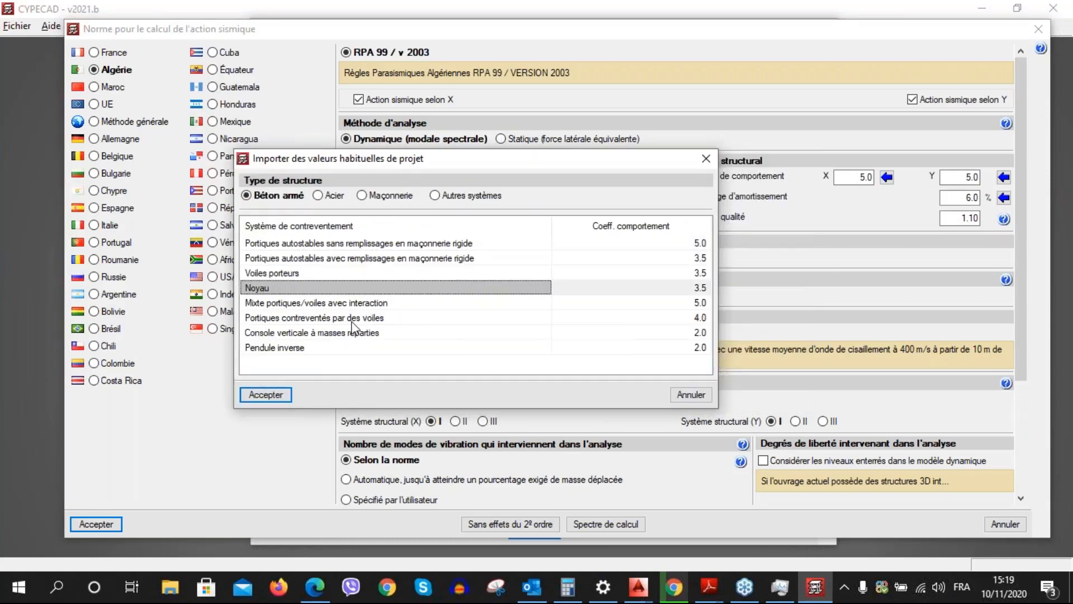
key(Down)
key(Down)
key(Down)
key(Down)
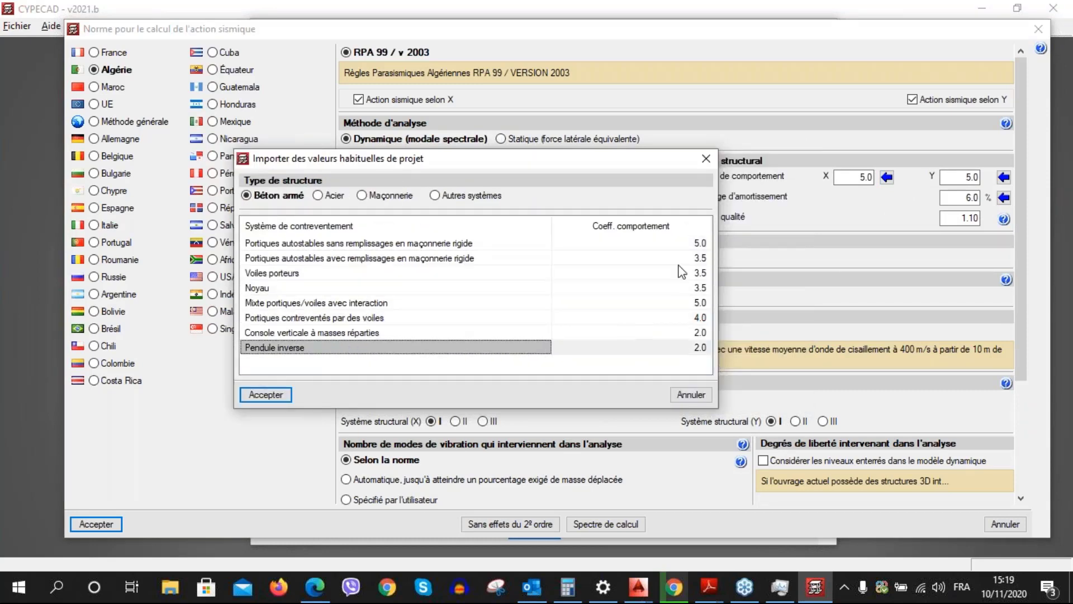
click(707, 159)
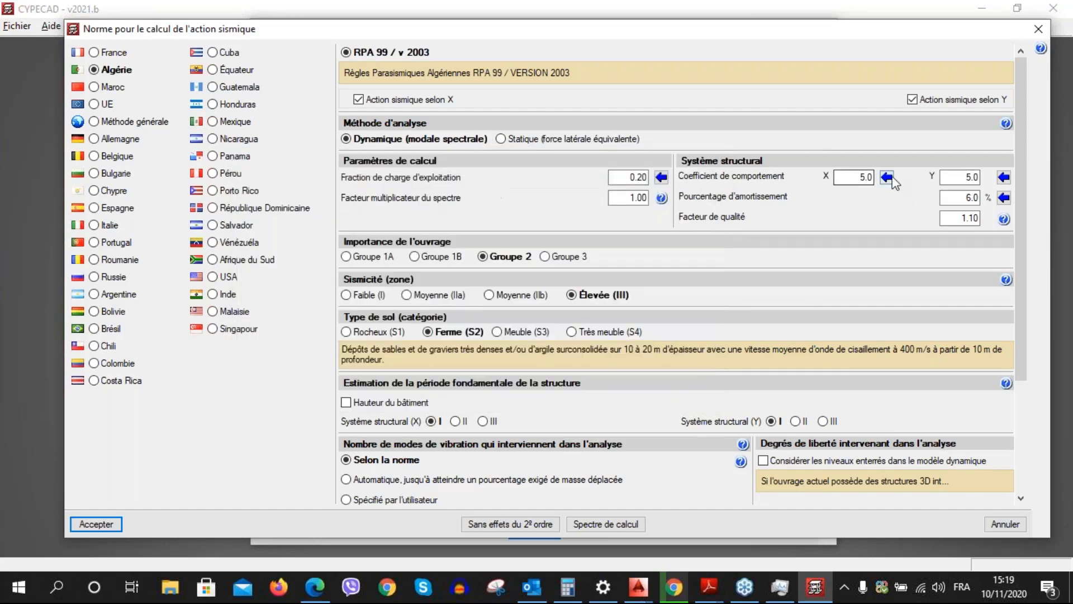
Look through the usual damping percentages by support structure type, and close the list without adopting any
click(1006, 199)
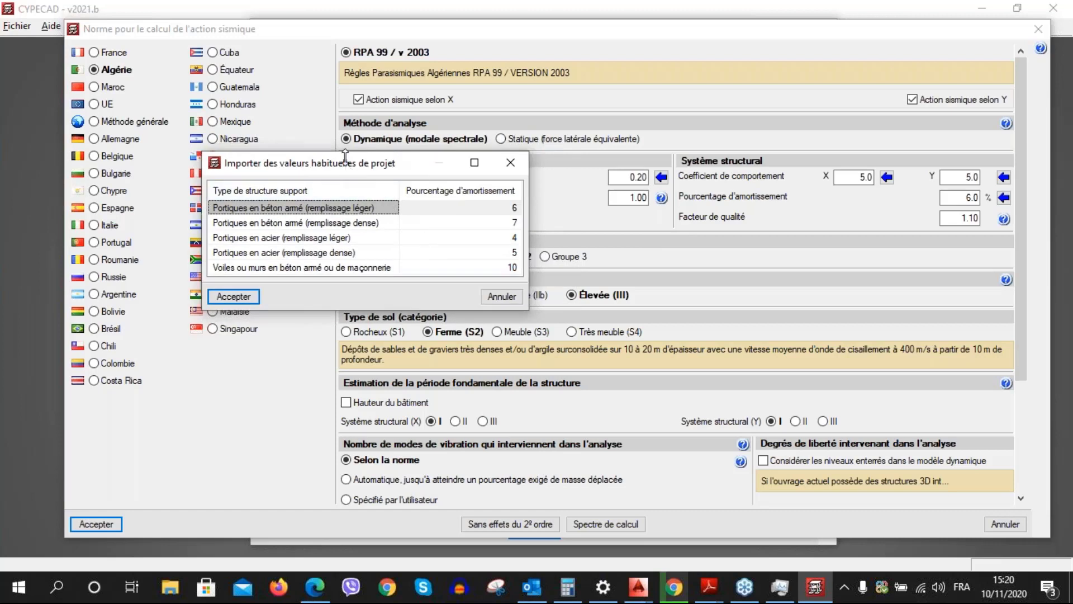
drag(346, 155, 326, 106)
key(Down)
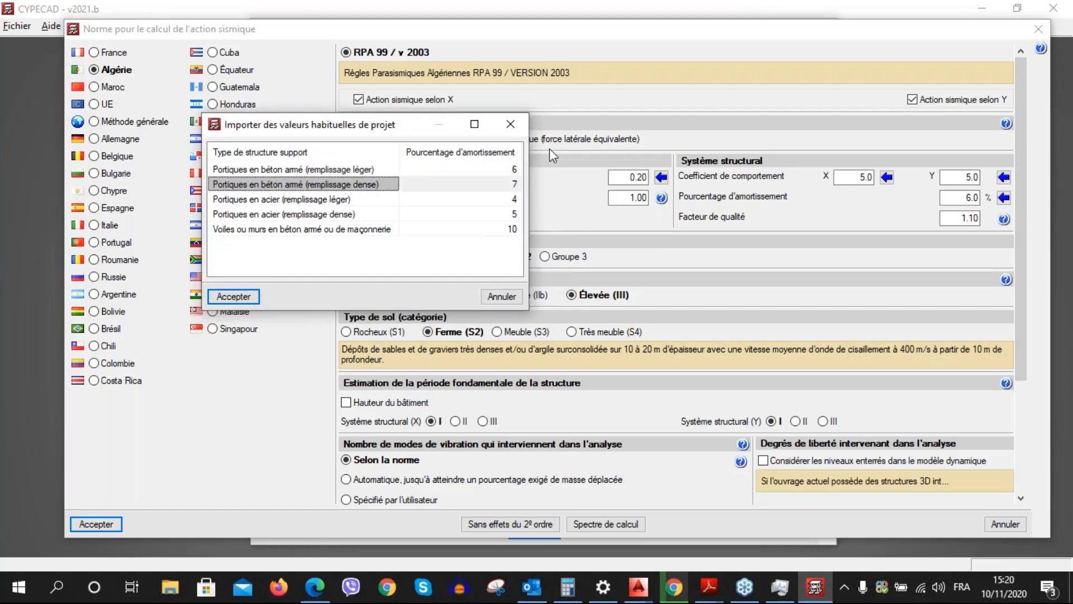
click(511, 124)
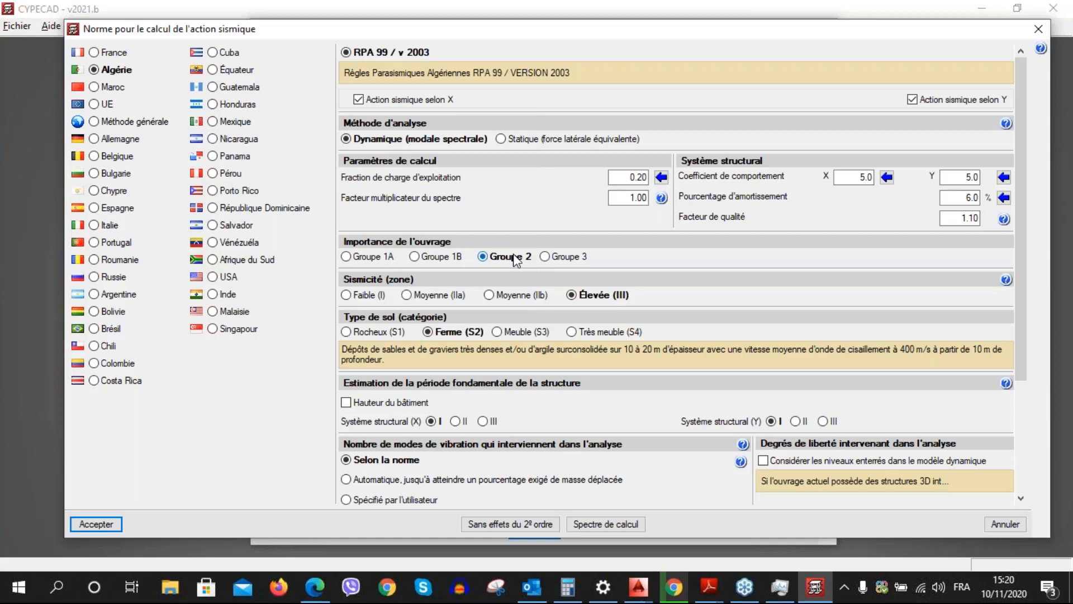
Consult the seismic zone classification map of the Algerian wilayas and close it
scroll(515, 260, down, 1)
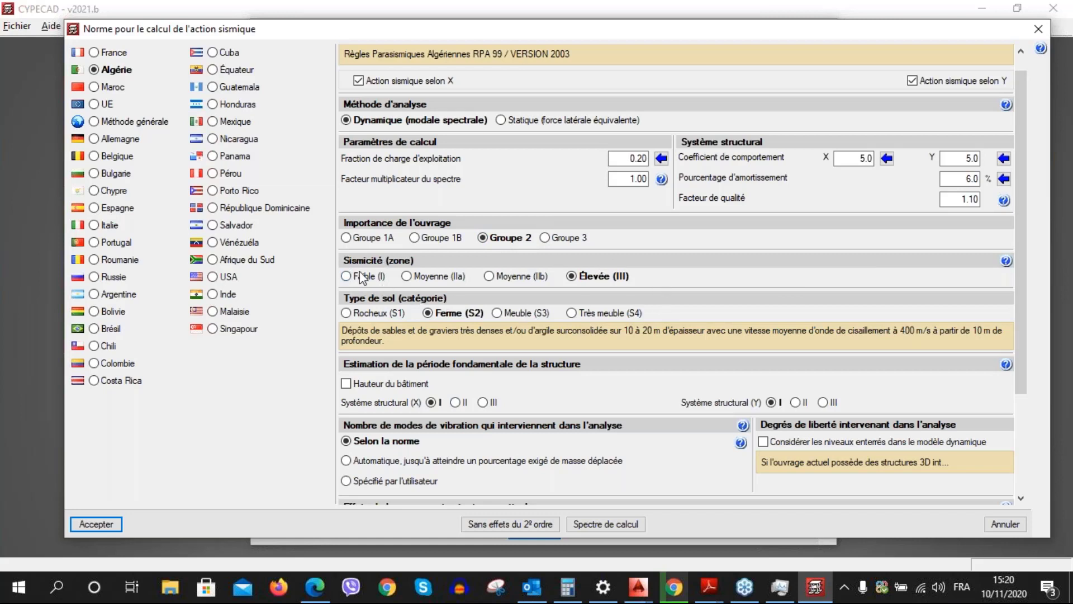
click(1006, 260)
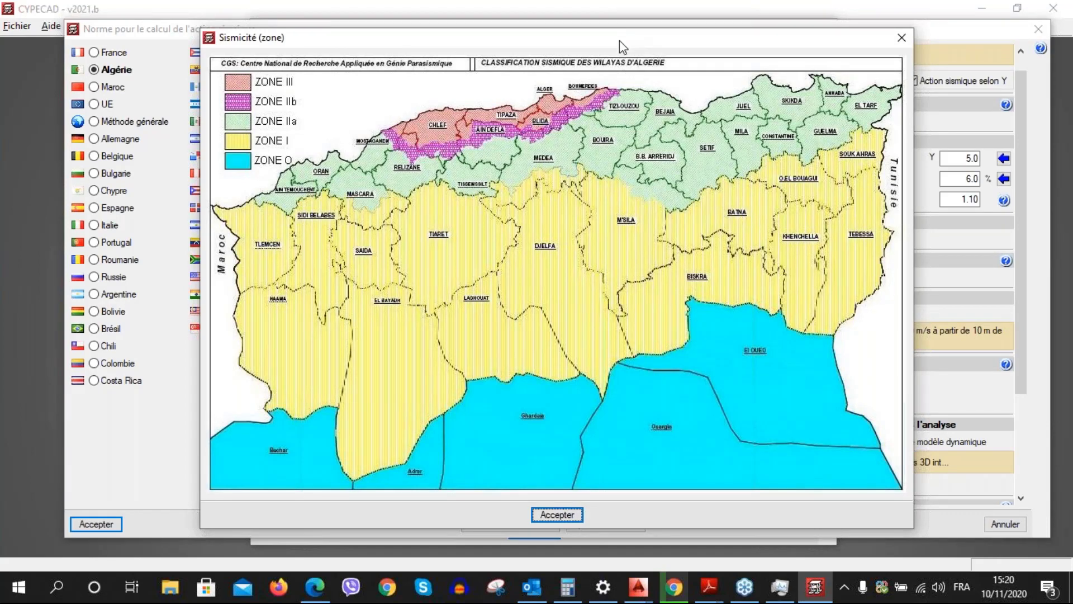
drag(620, 37, 608, 36)
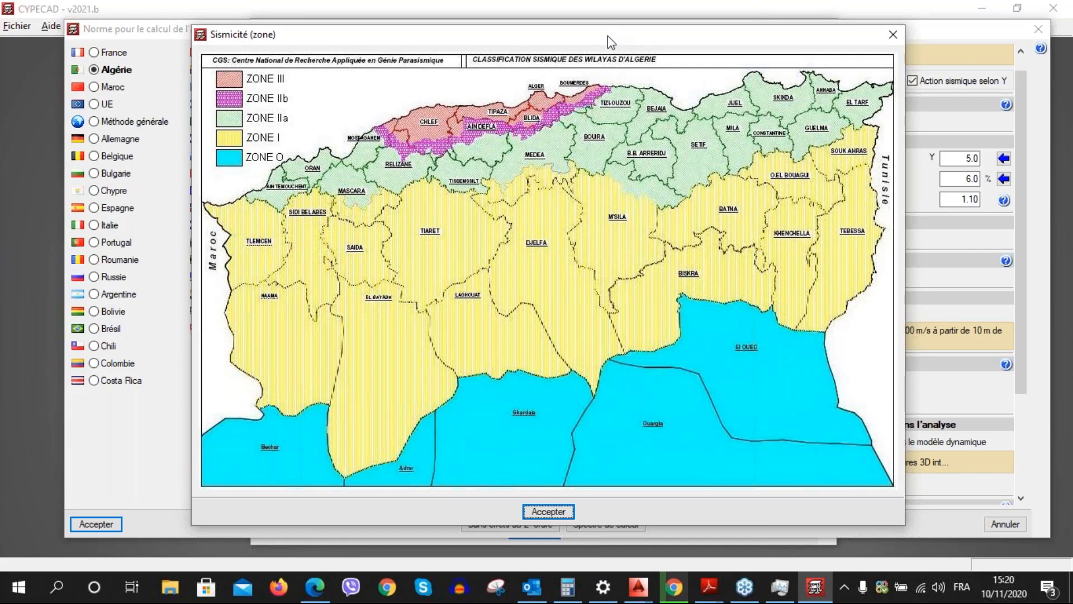
drag(608, 36, 609, 42)
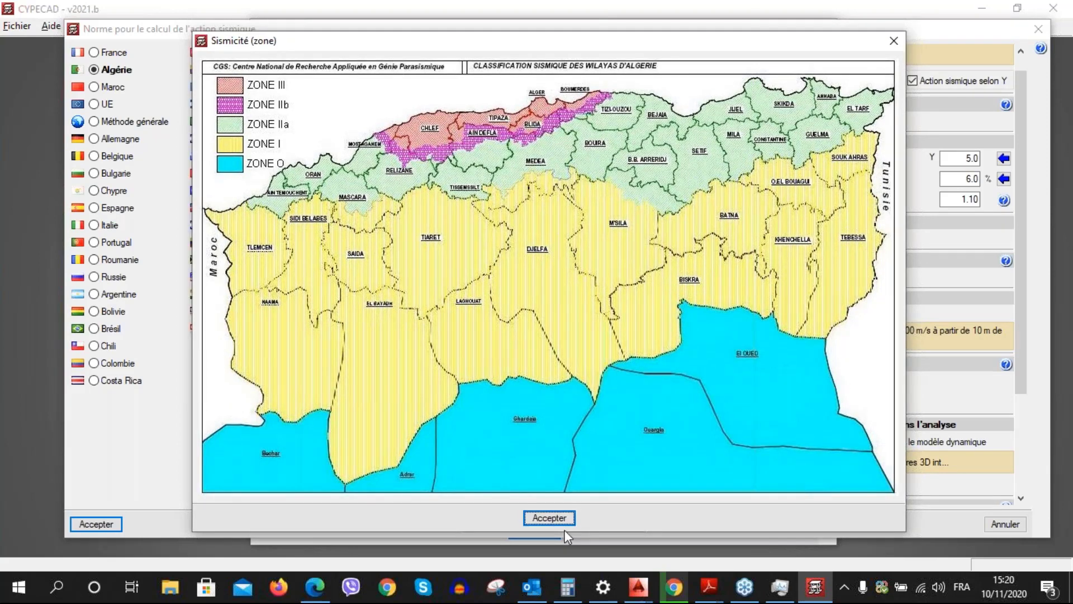
click(549, 516)
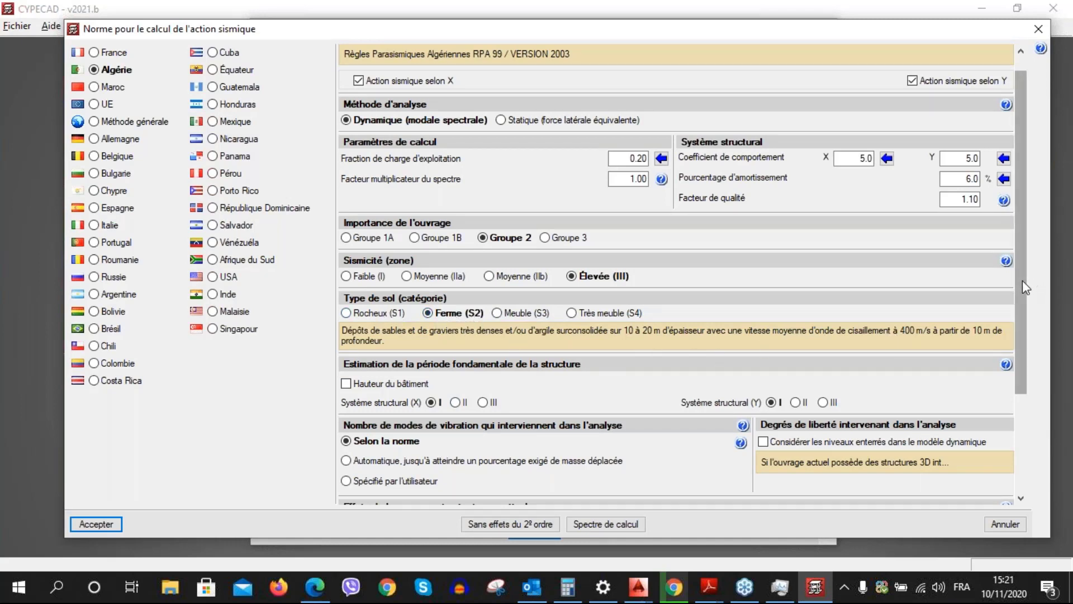
Set the structural system for the fundamental period estimate to III in both X and Y, leaving the building height unspecified
drag(1021, 284, 1021, 342)
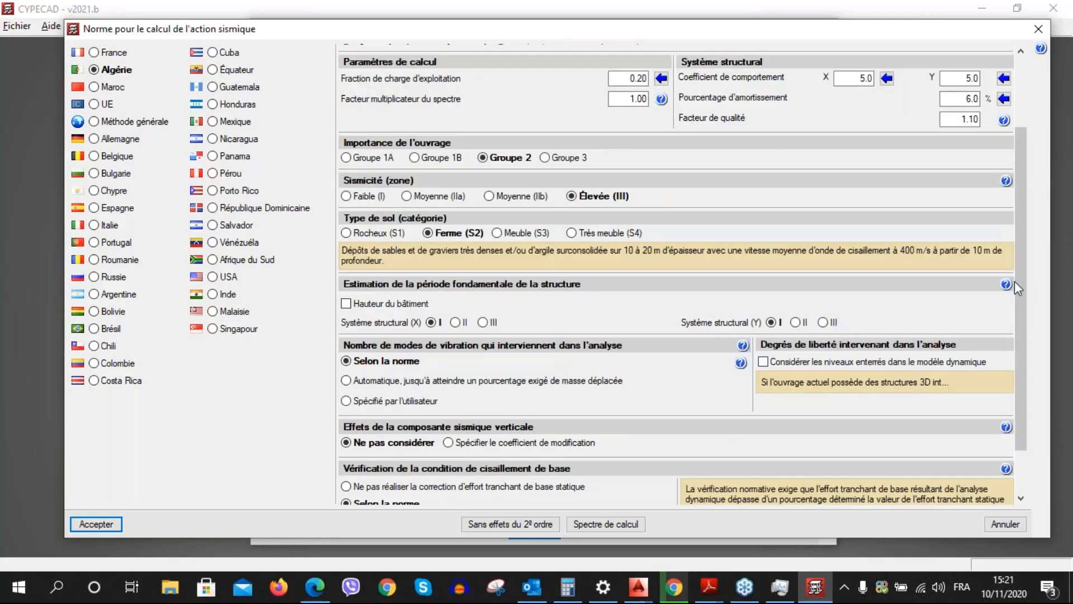
drag(1020, 284, 1020, 286)
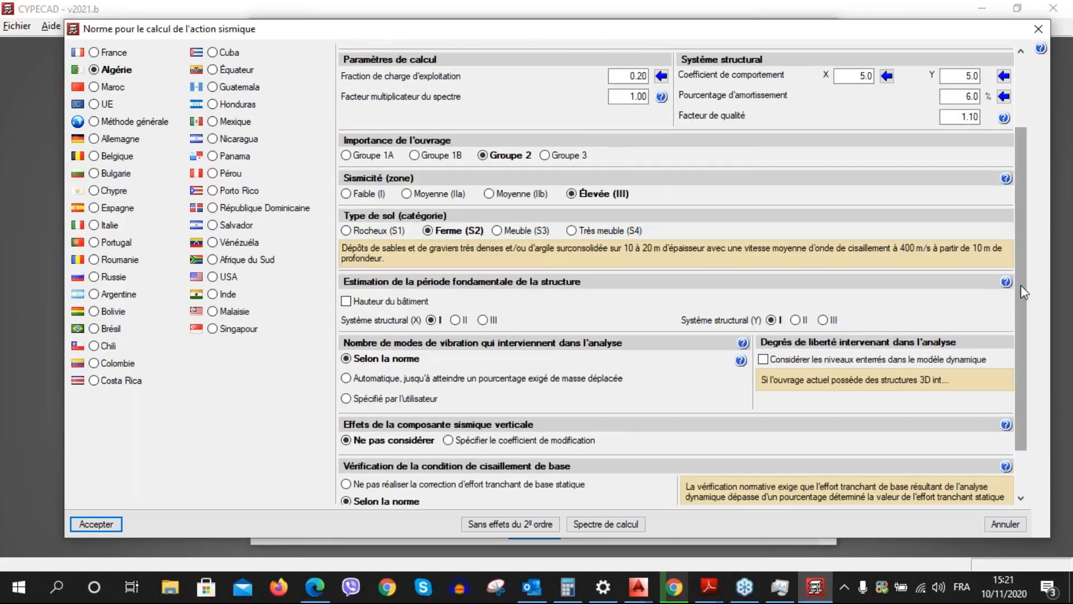
scroll(699, 252, down, 3)
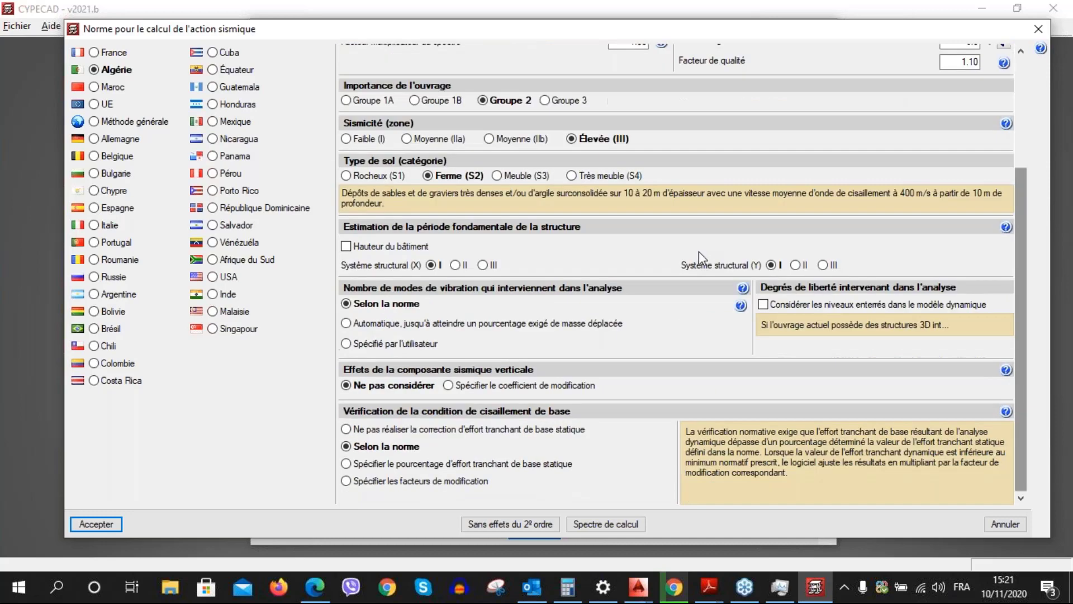
click(346, 246)
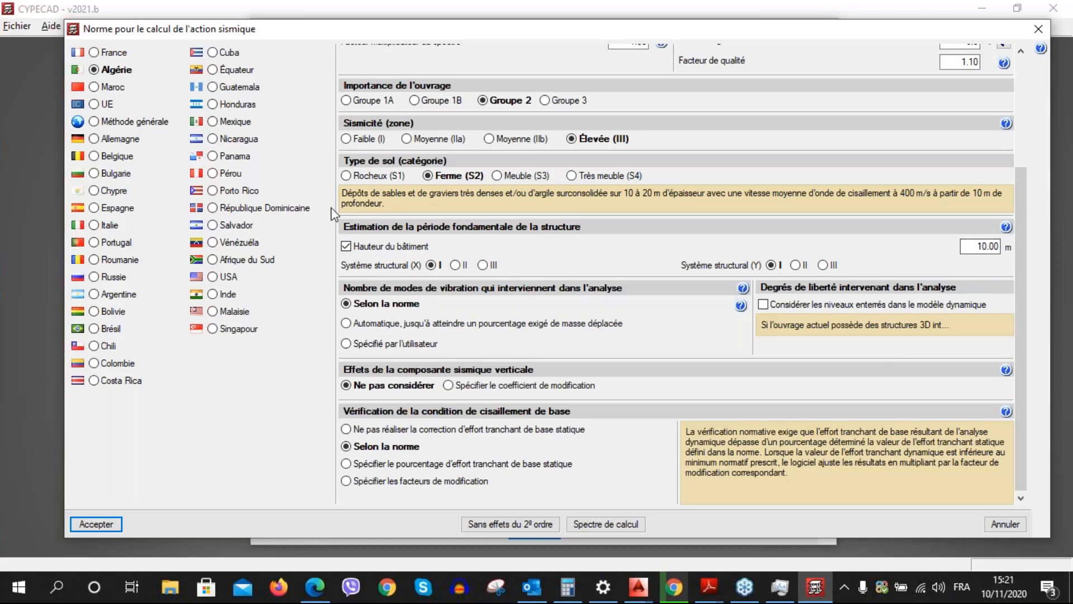
click(346, 246)
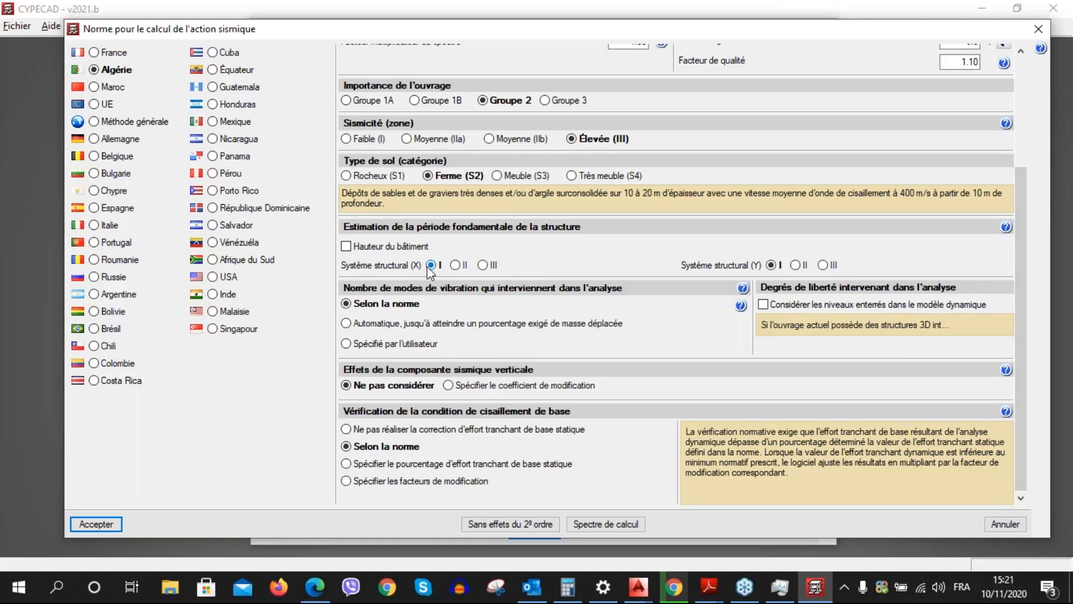
click(483, 266)
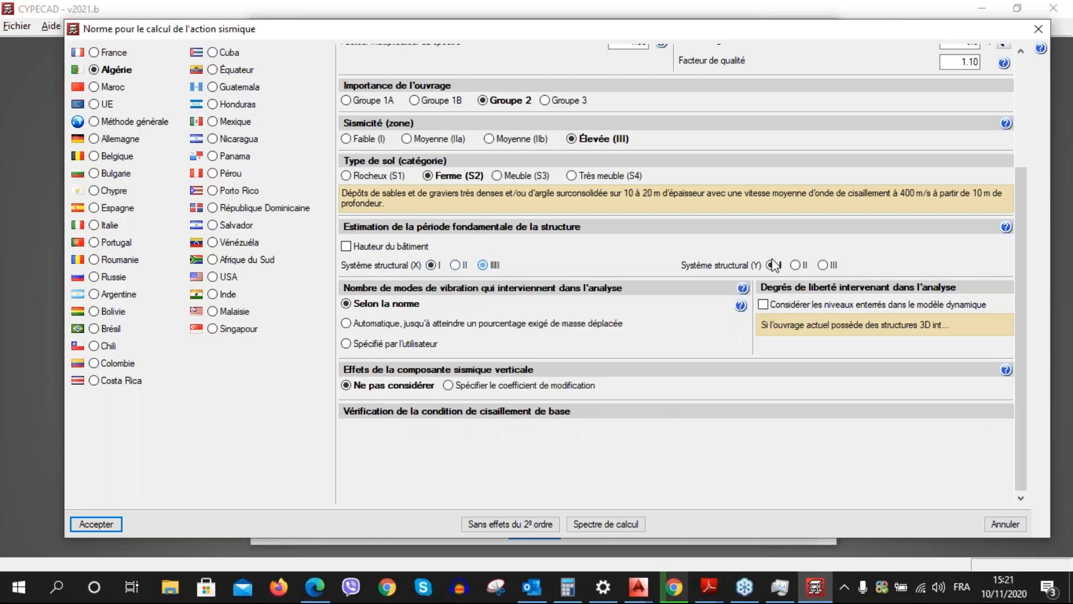
click(823, 265)
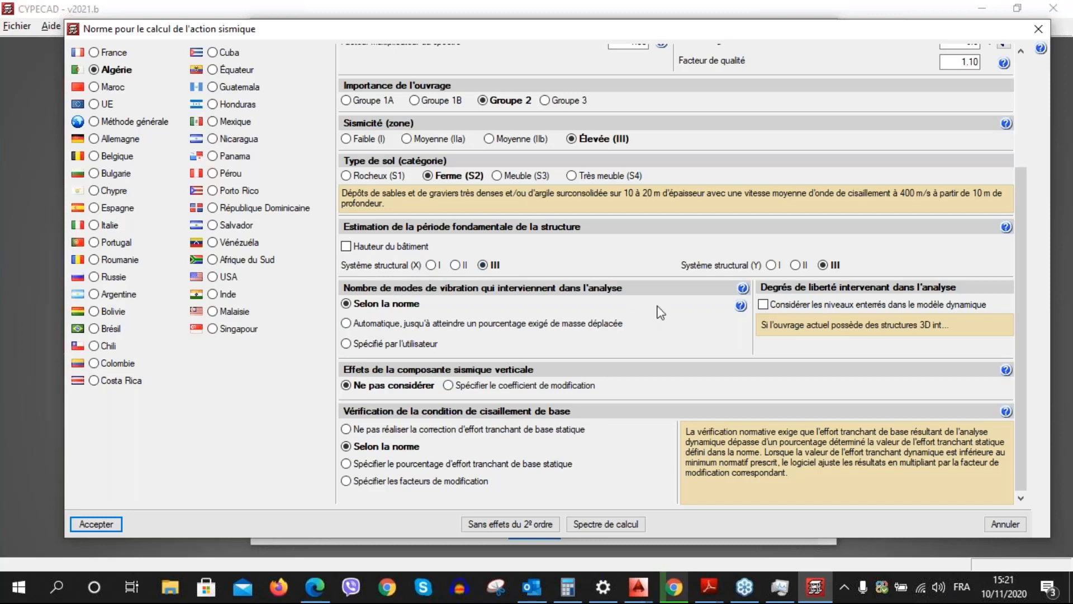
Try the automatic and user-specified options for the number of vibration modes, and return to Selon la norme
click(346, 323)
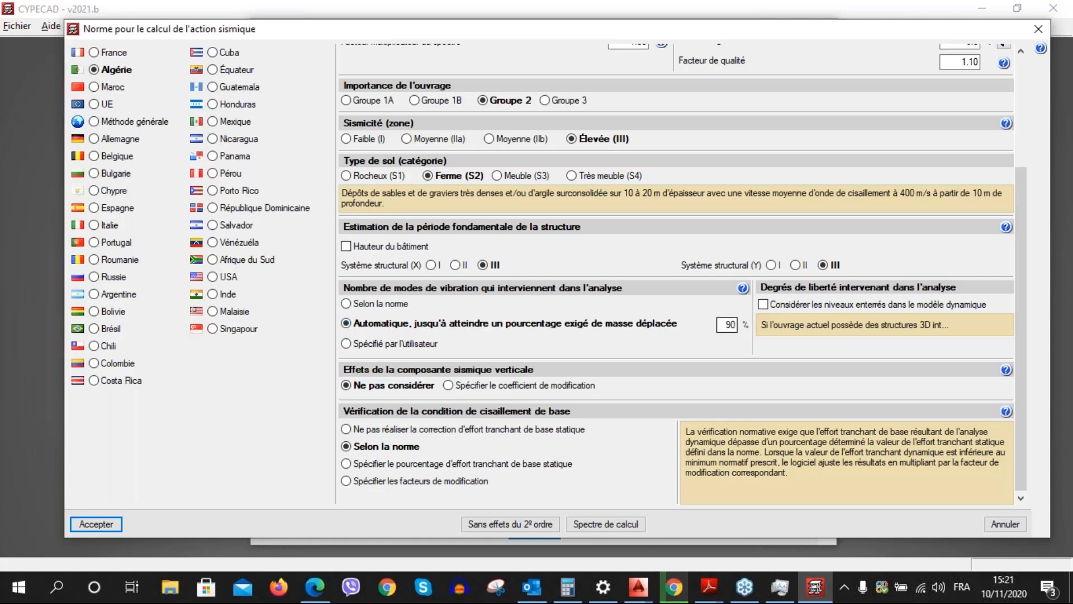
click(347, 343)
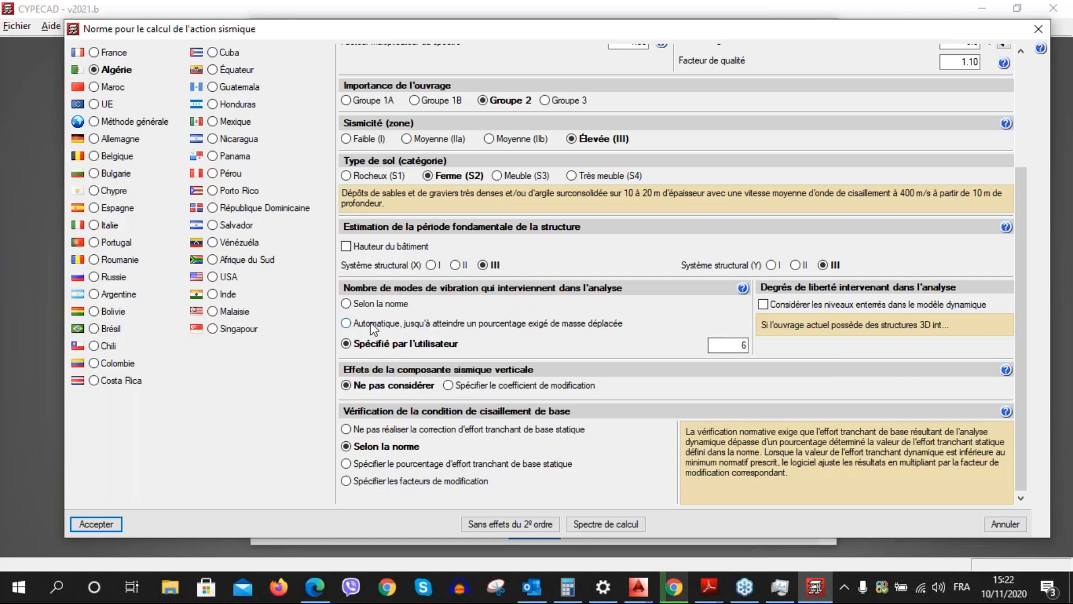
click(347, 303)
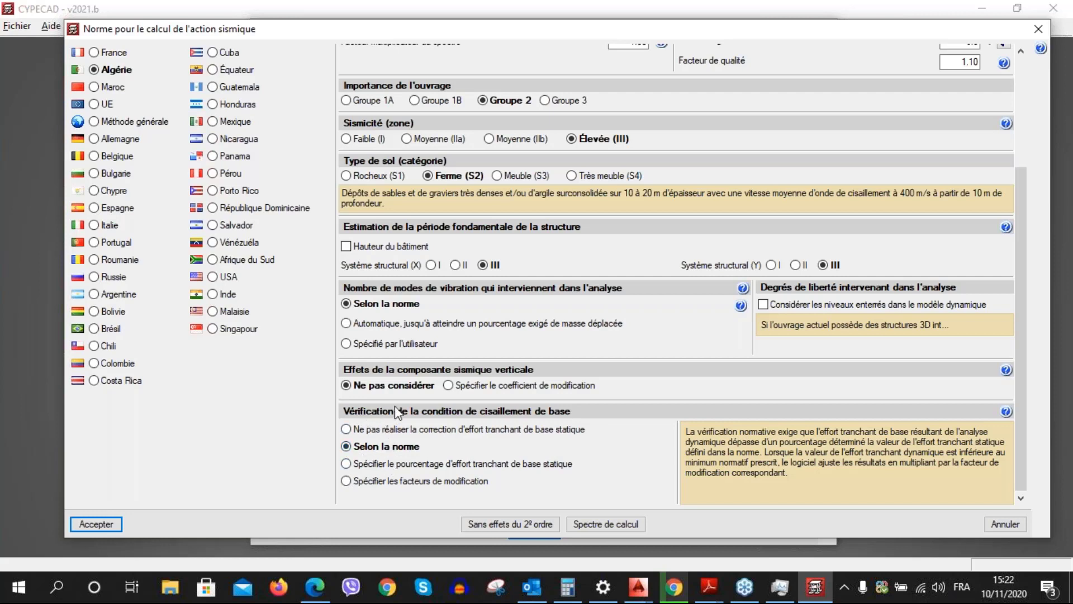
Enable second-order effects for the seismic action with a displacement multiplier of 1.00, and accept the seismic settings
click(522, 527)
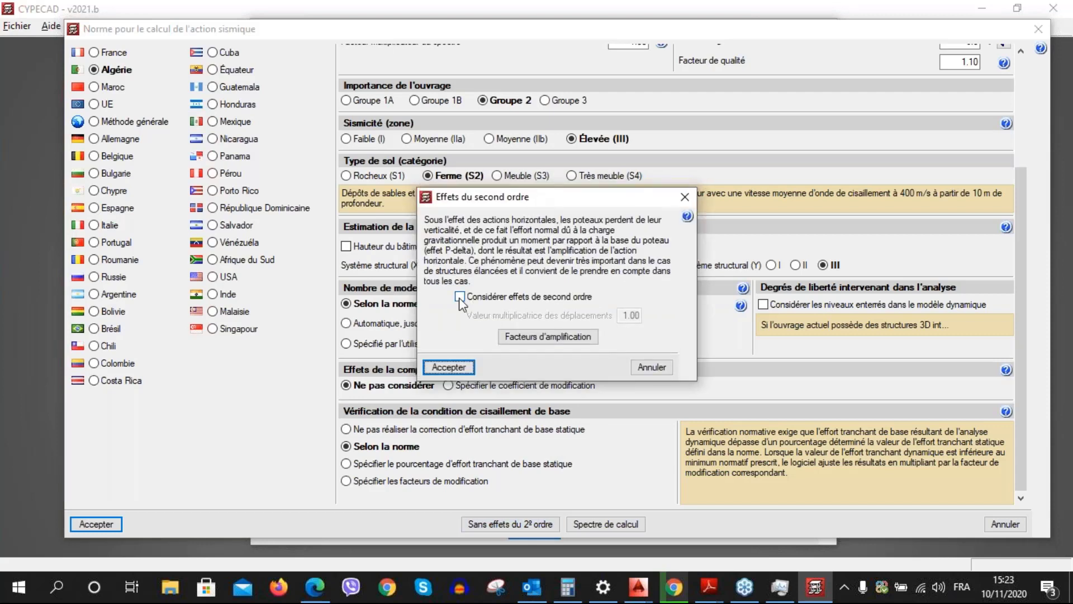
click(459, 297)
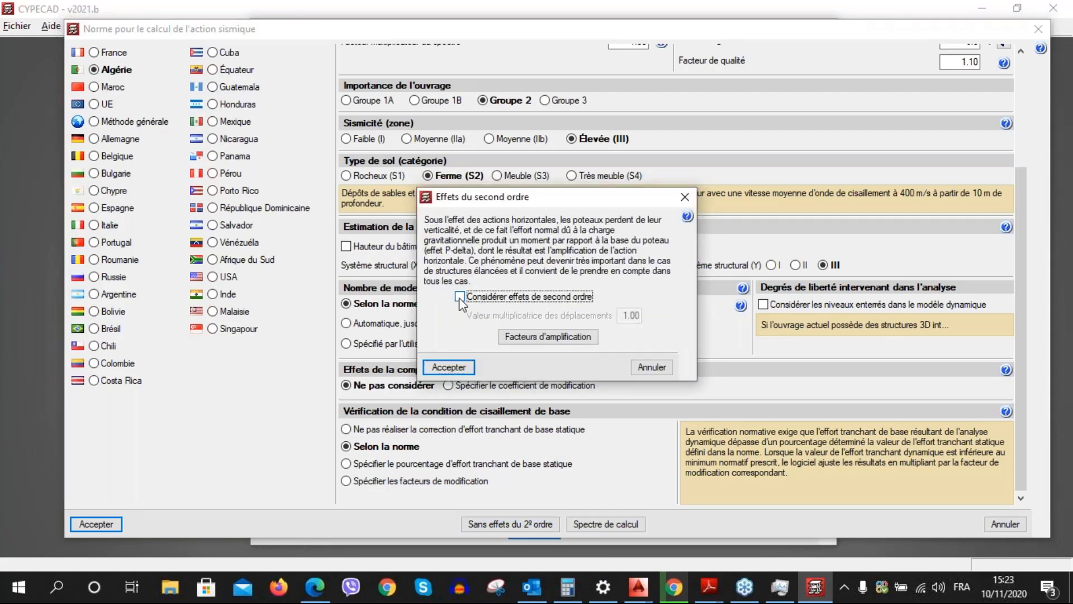
click(457, 370)
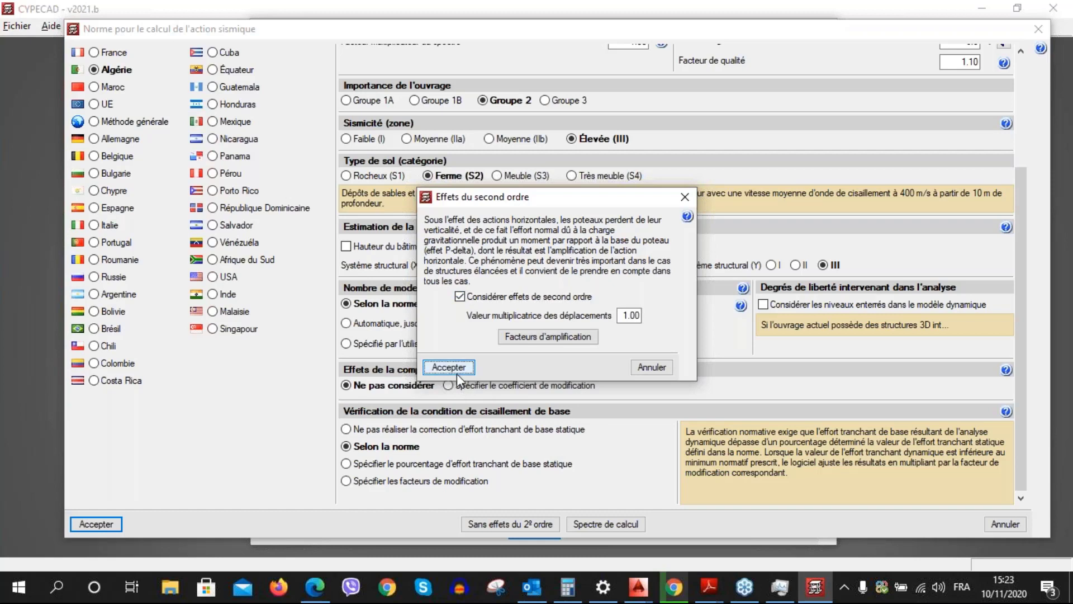
click(95, 523)
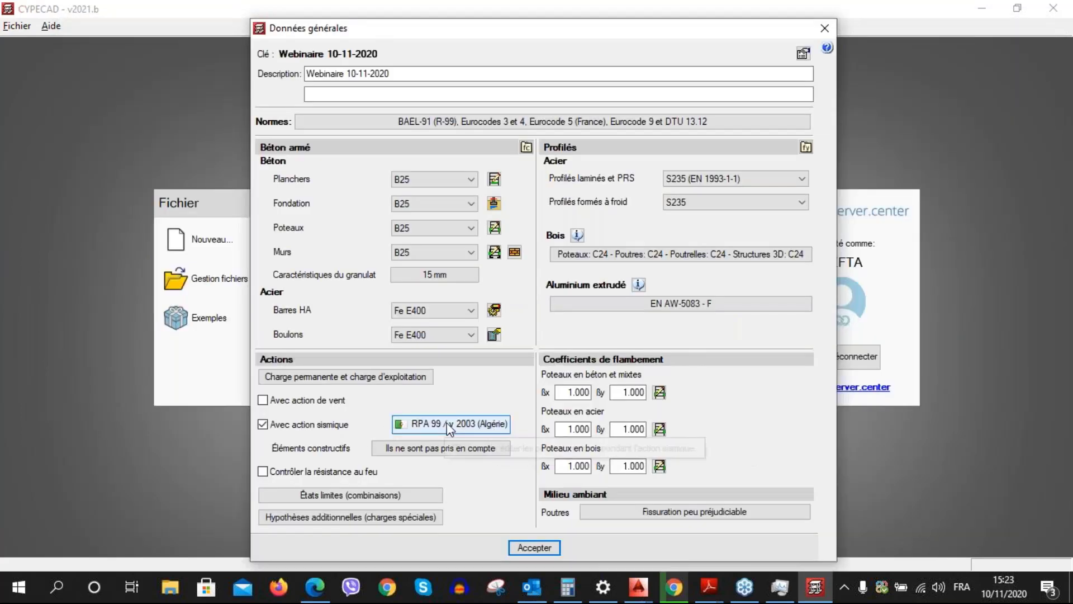
Set the non-structural construction elements to Interaction avec la structure, after viewing the Amplification des efforts par niveau option
click(432, 451)
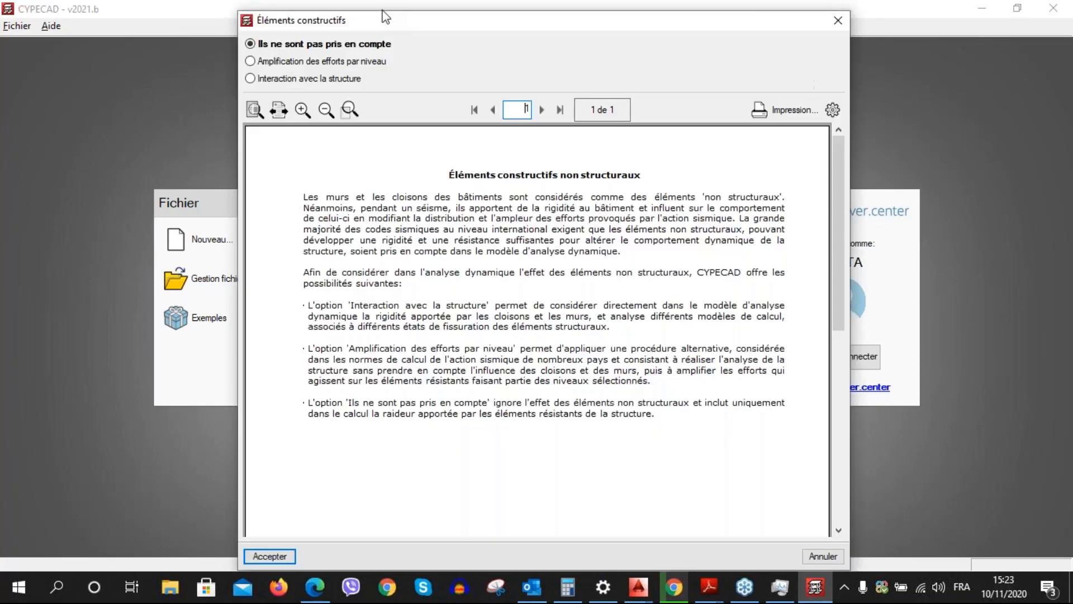
drag(384, 17, 370, 21)
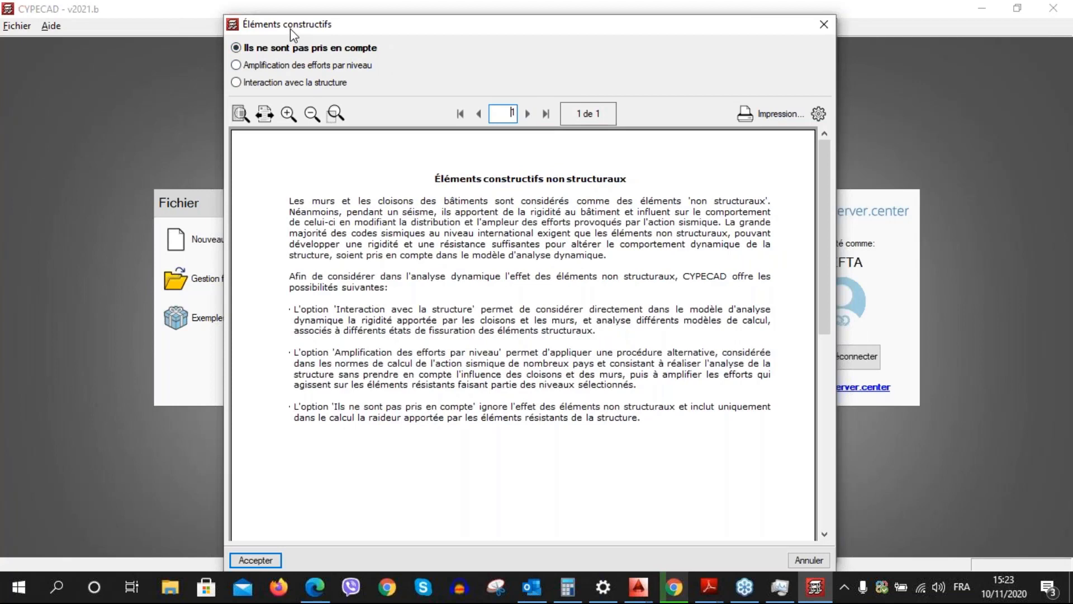
drag(291, 29, 286, 23)
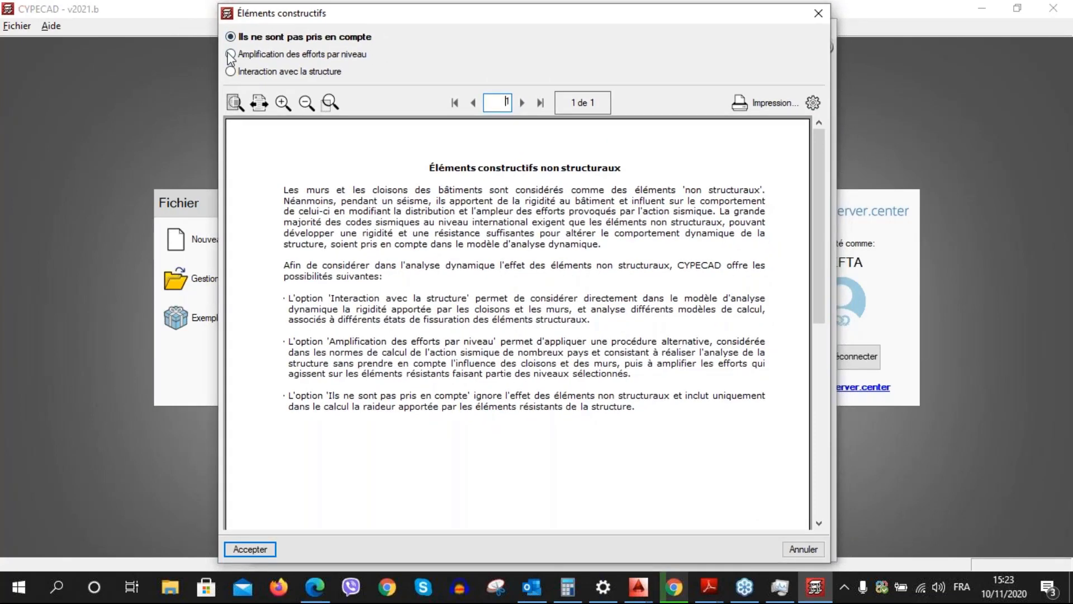
click(230, 54)
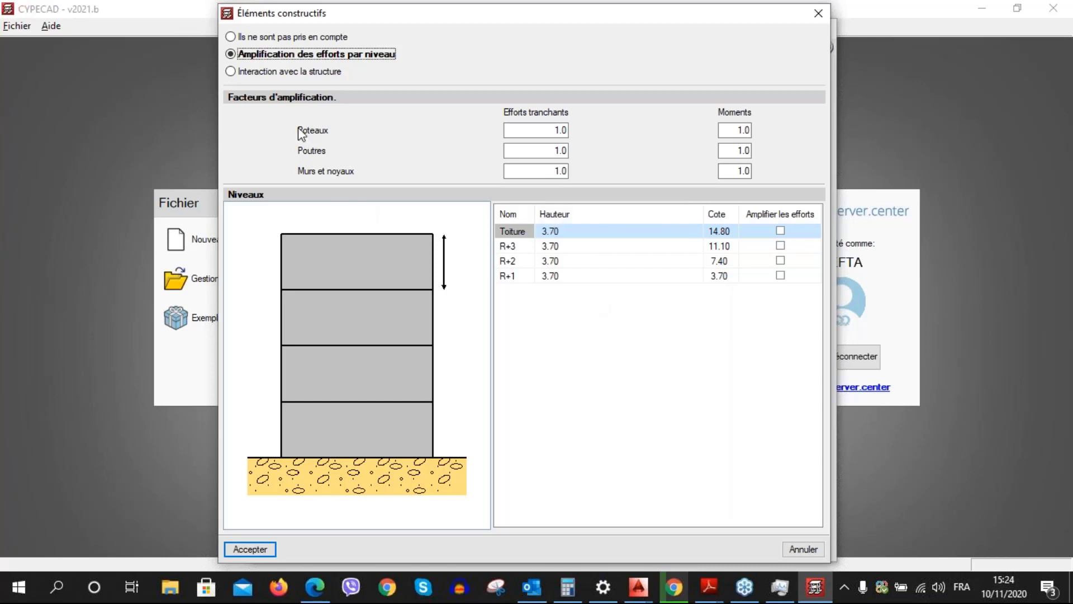
click(234, 73)
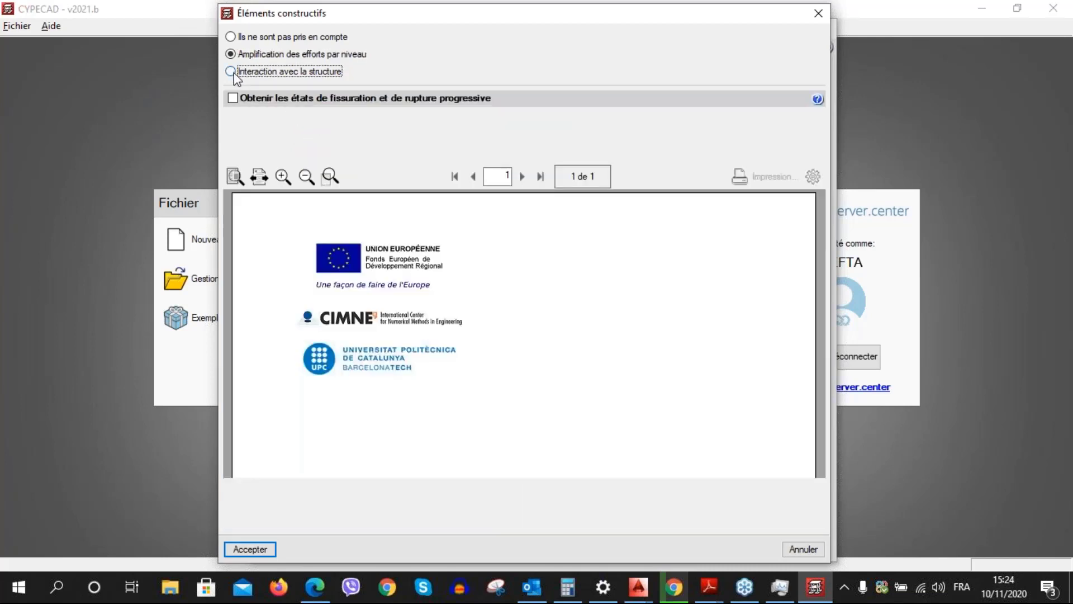
click(234, 73)
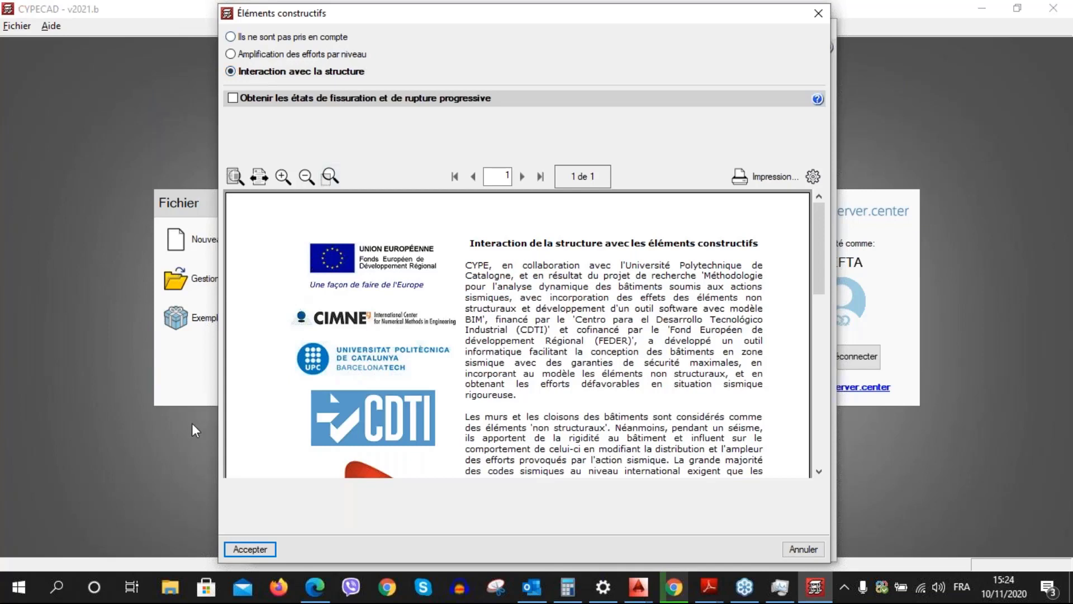
click(237, 549)
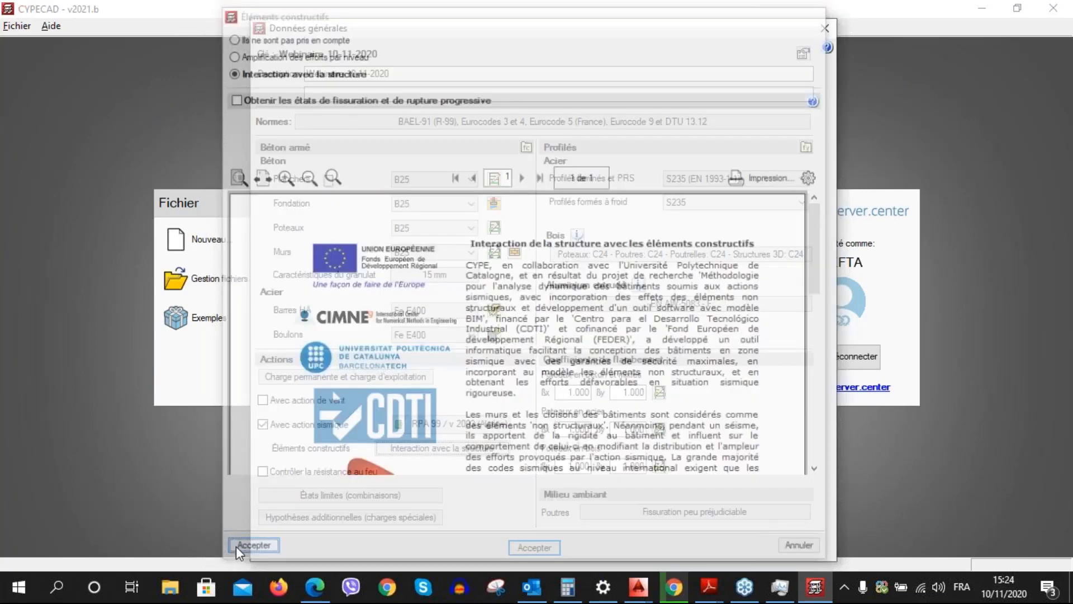
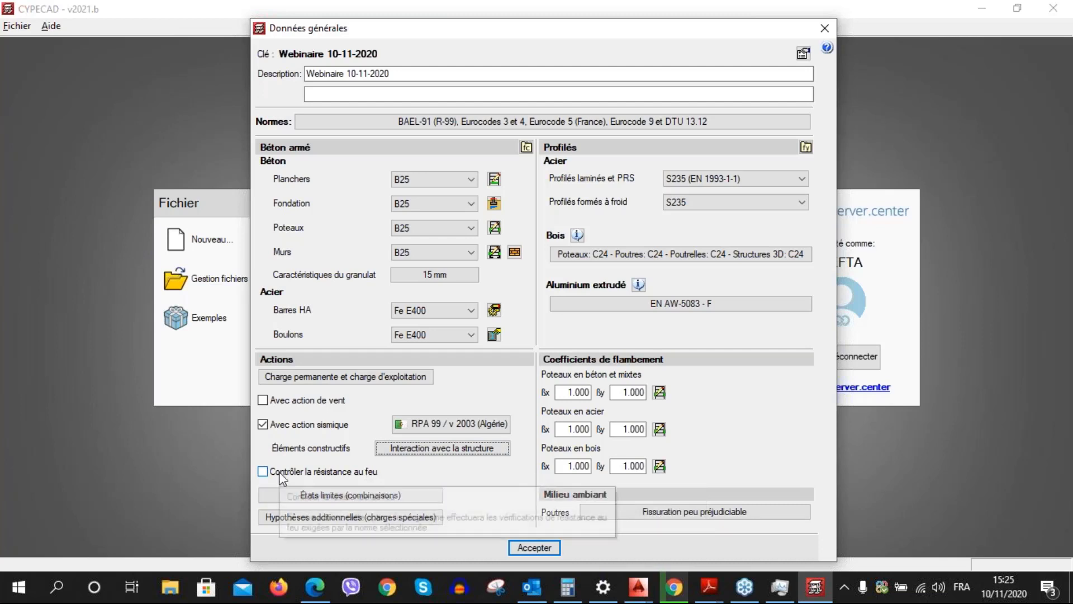
Open the fire resistance check settings and view the required resistance and lower concrete coating options for the Toiture group
click(264, 472)
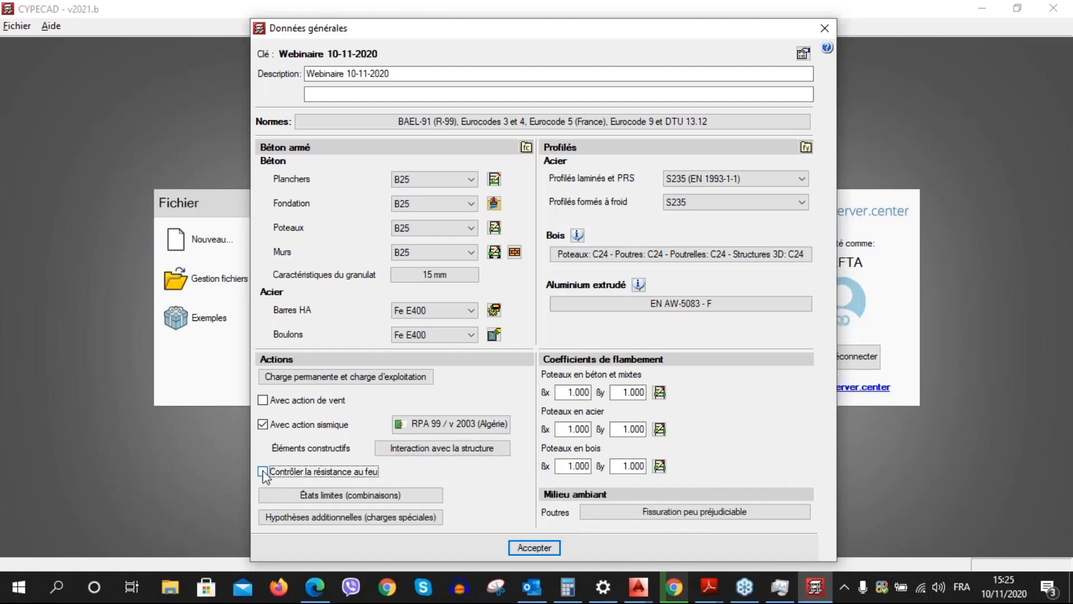
click(263, 473)
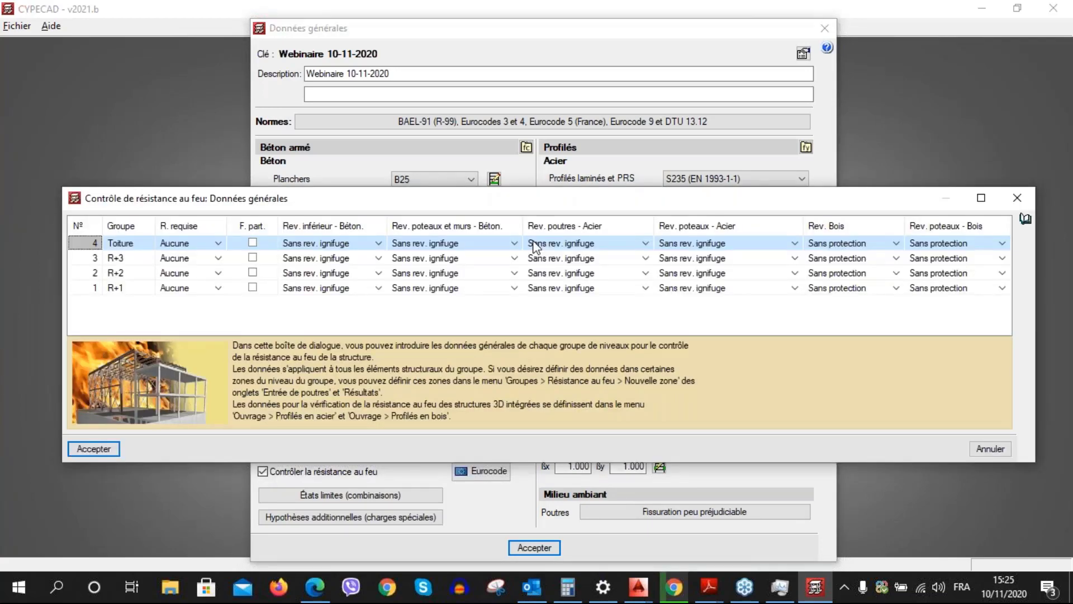
drag(469, 206, 451, 204)
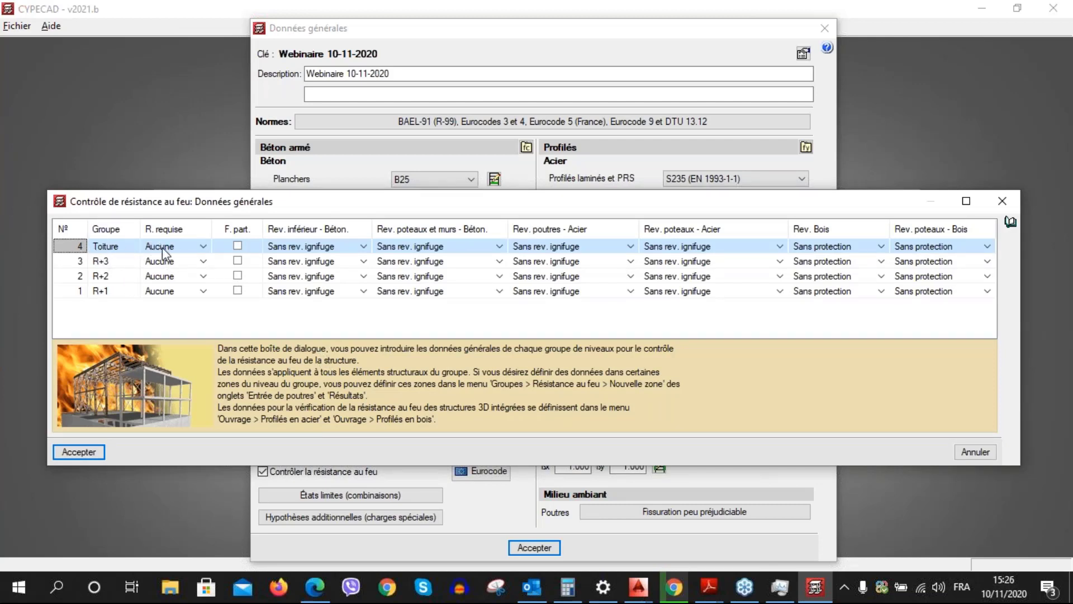
click(204, 246)
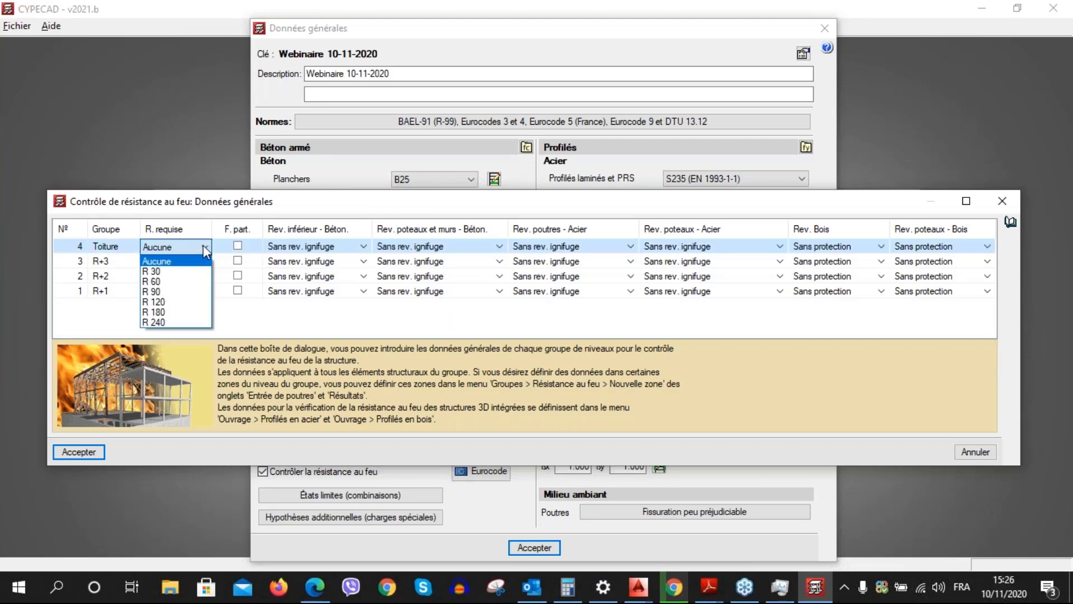
click(203, 246)
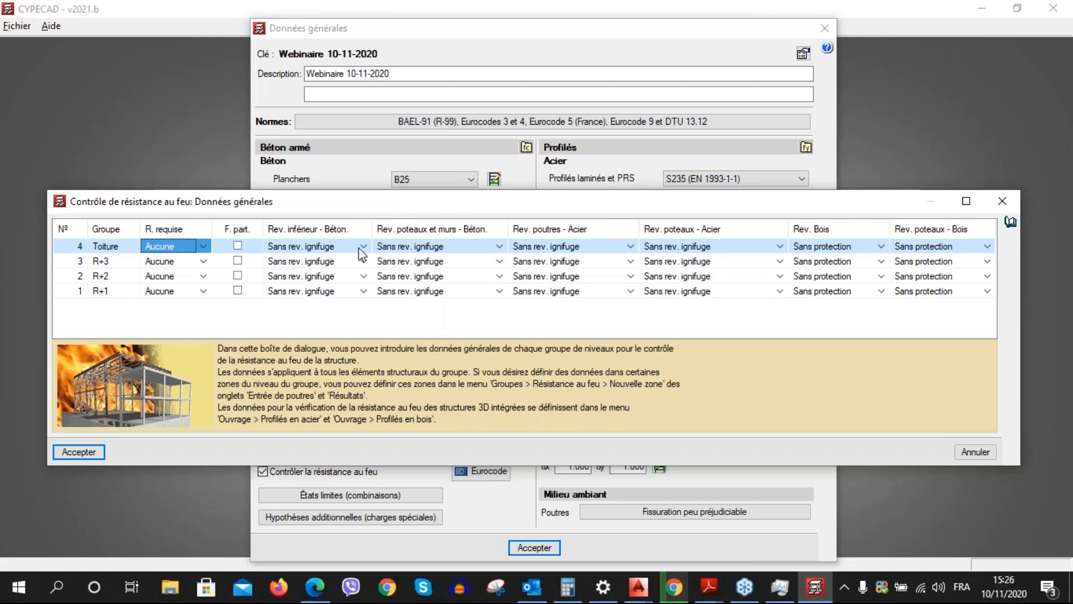
click(323, 246)
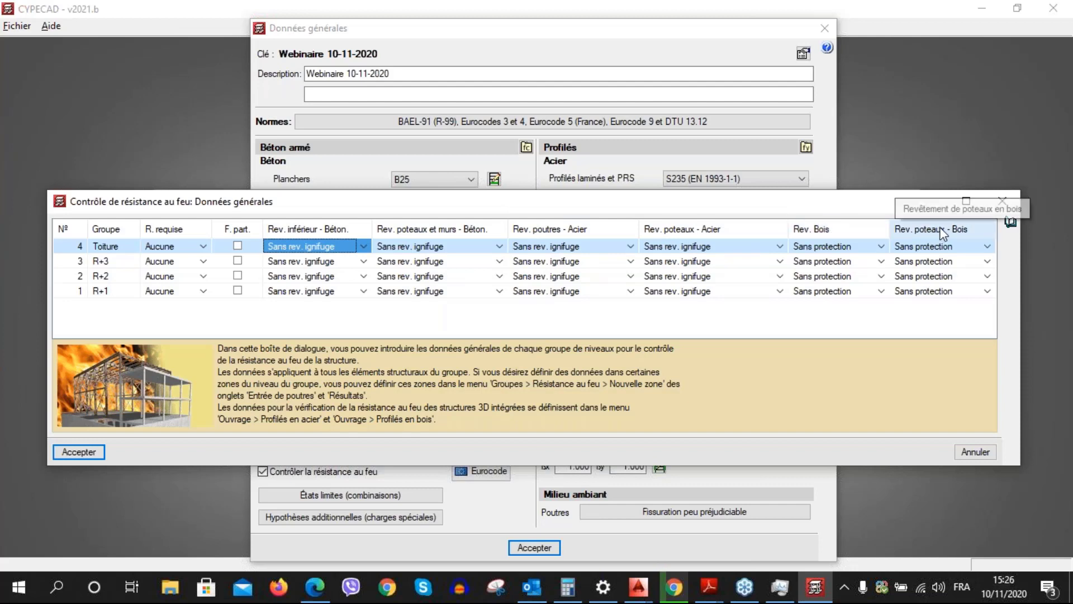
click(364, 247)
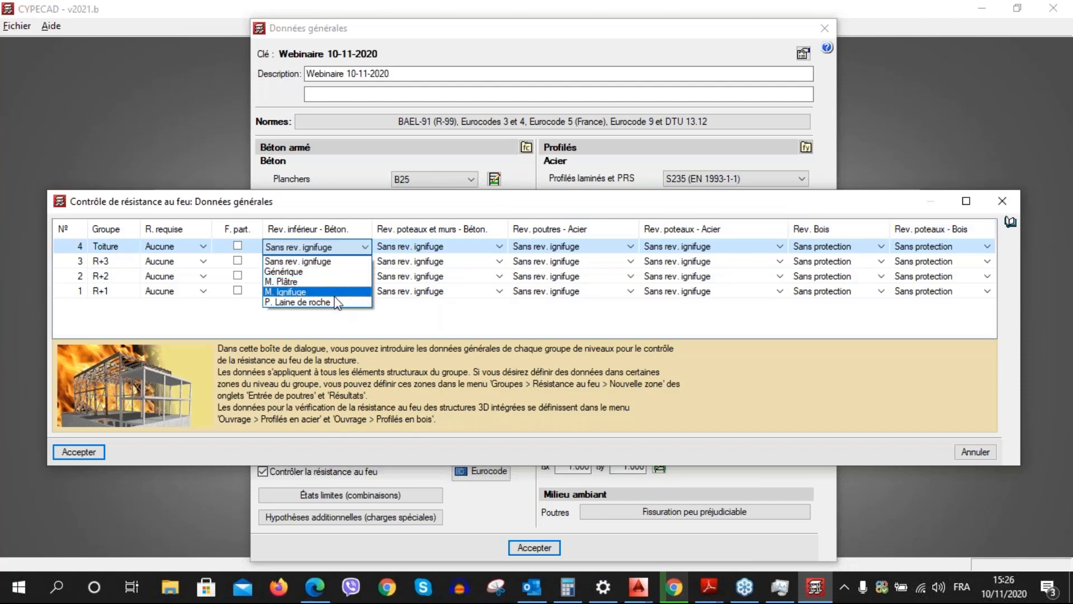
click(334, 262)
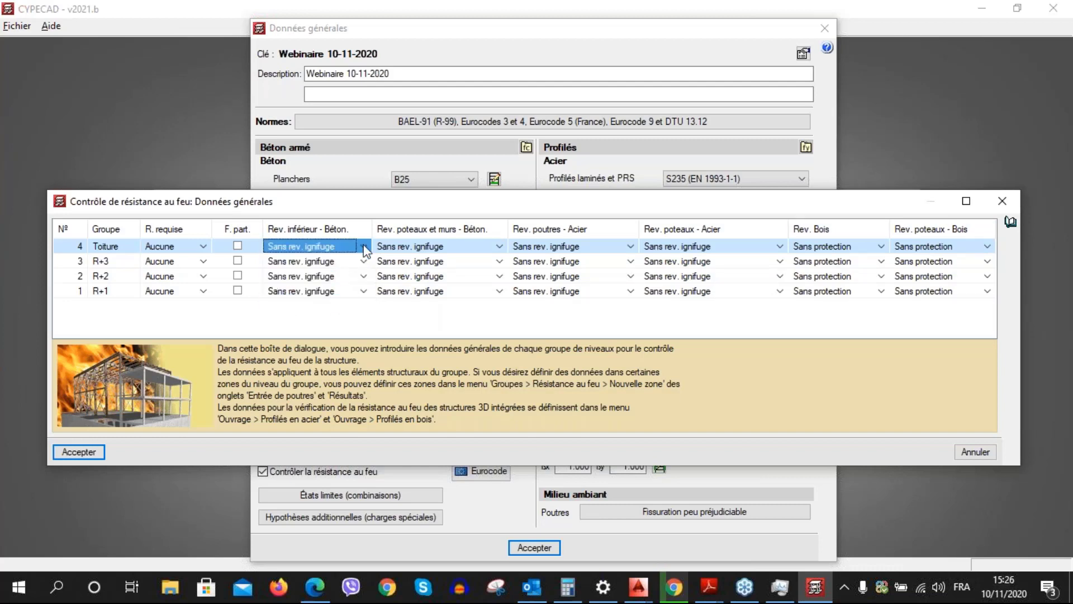
Read the help on fire protection coatings for concrete and steel elements, and cancel the fire resistance settings
click(1011, 224)
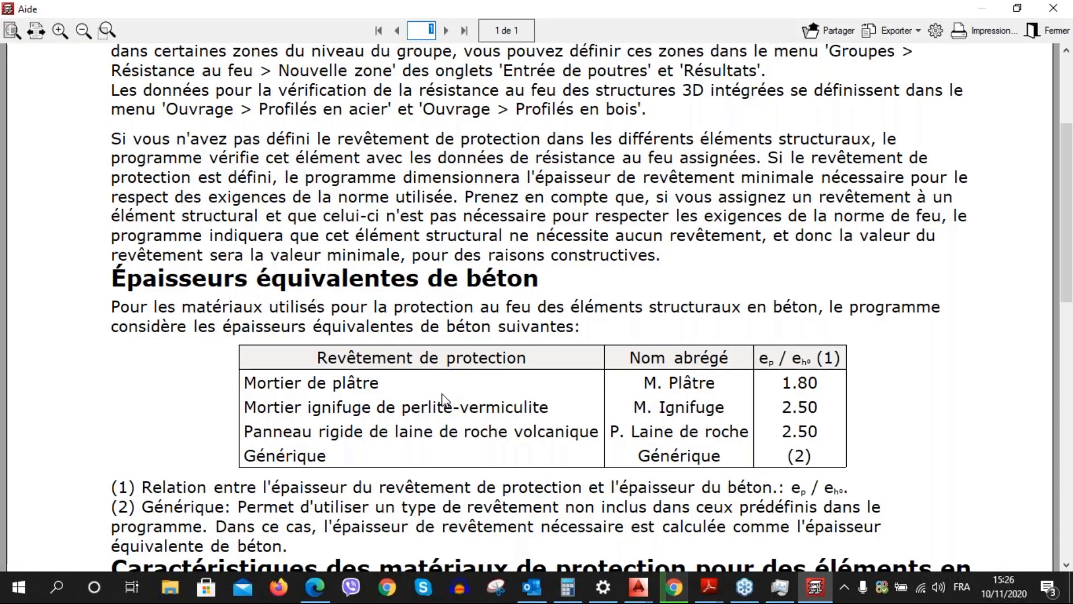
scroll(442, 397, down, 4)
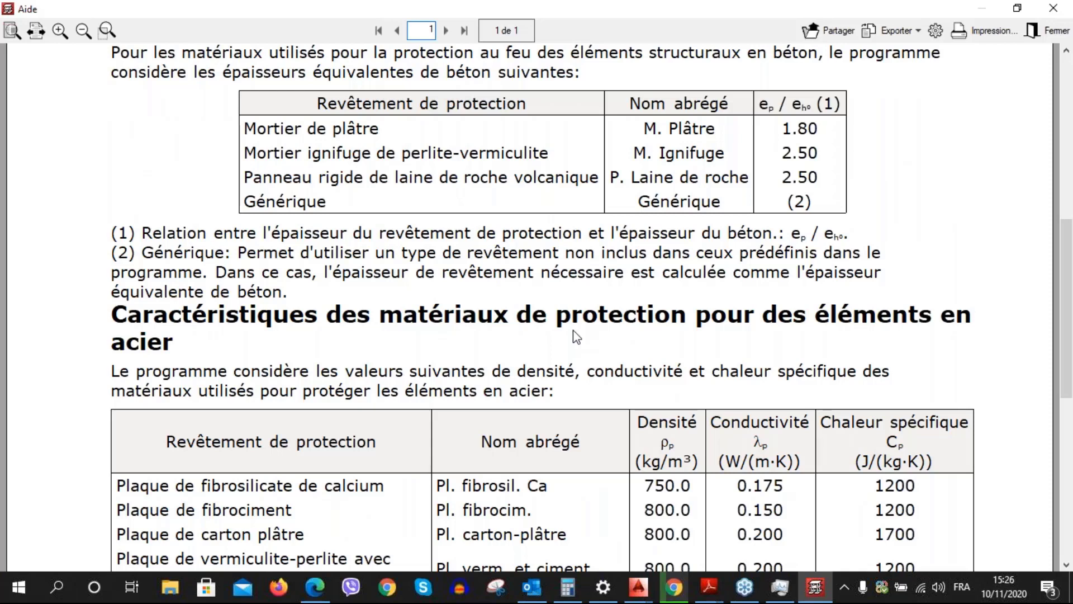
scroll(765, 244, up, 1)
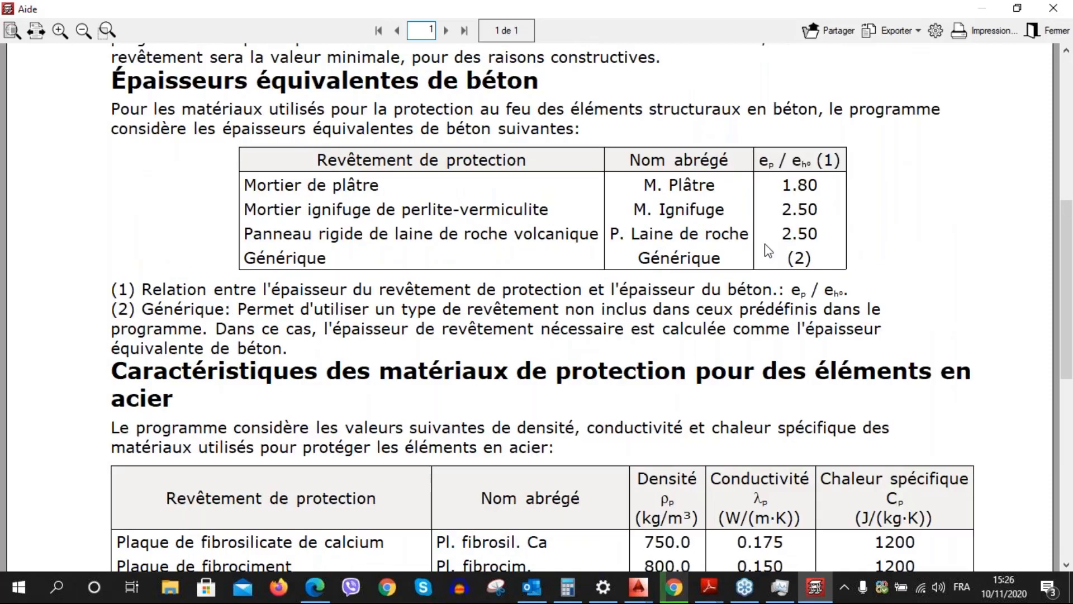
scroll(866, 295, down, 5)
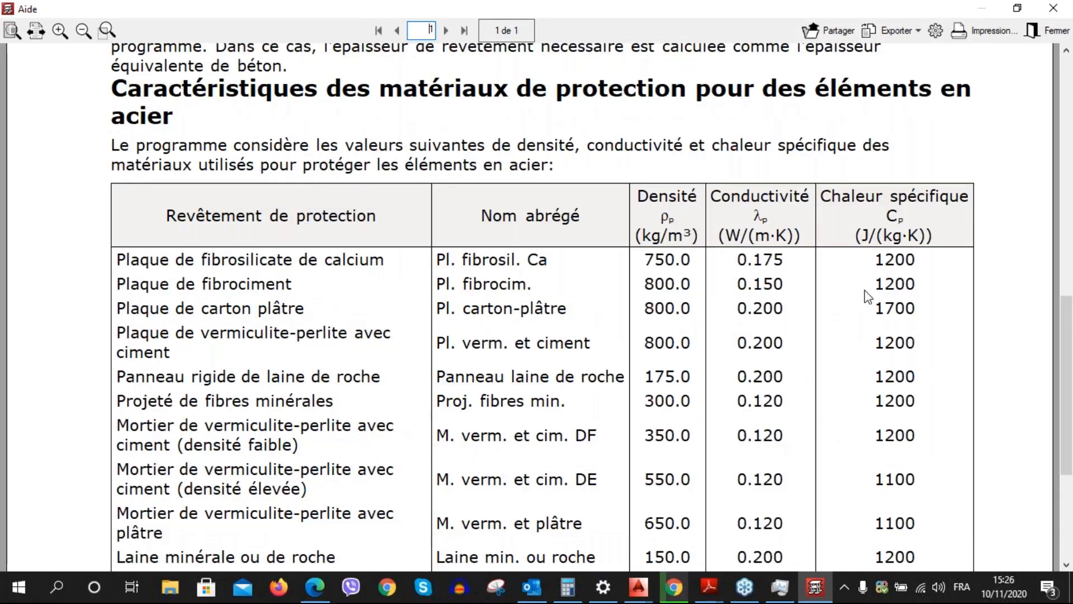
scroll(867, 296, down, 2)
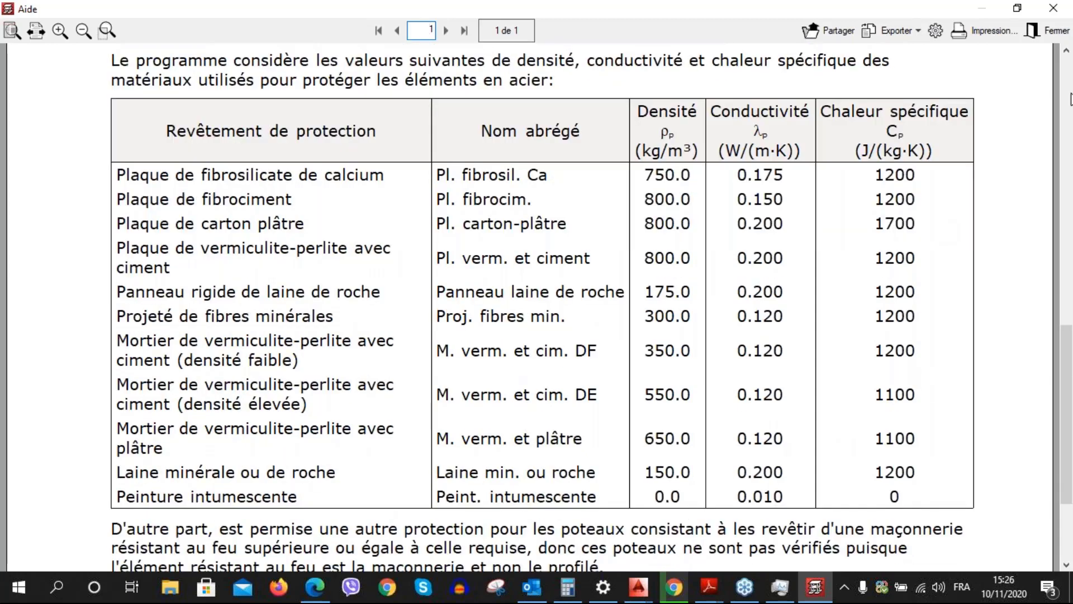
key(alt+F4)
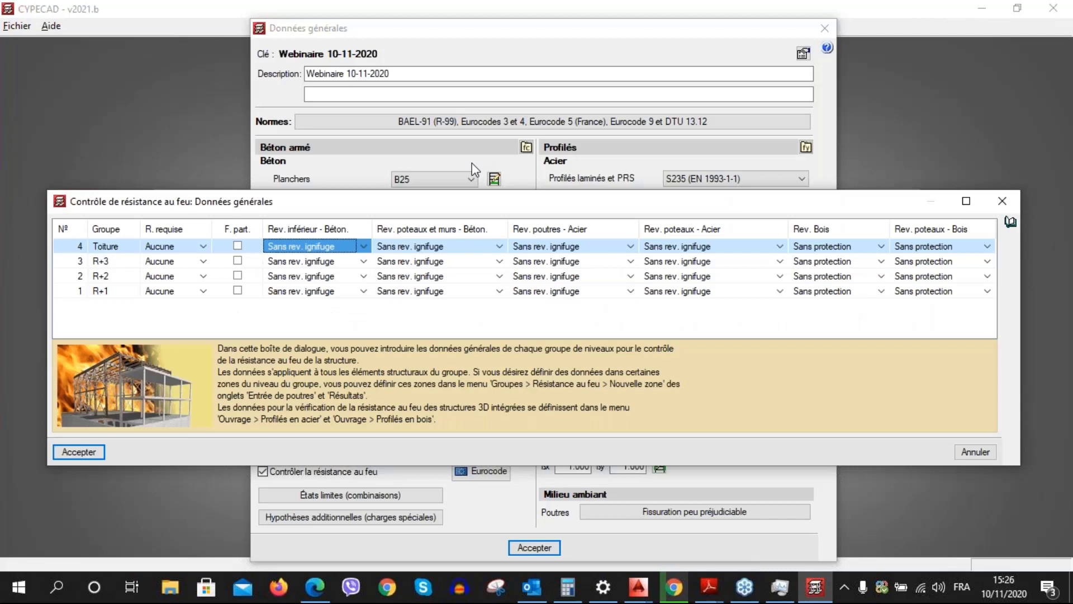
drag(472, 163, 466, 203)
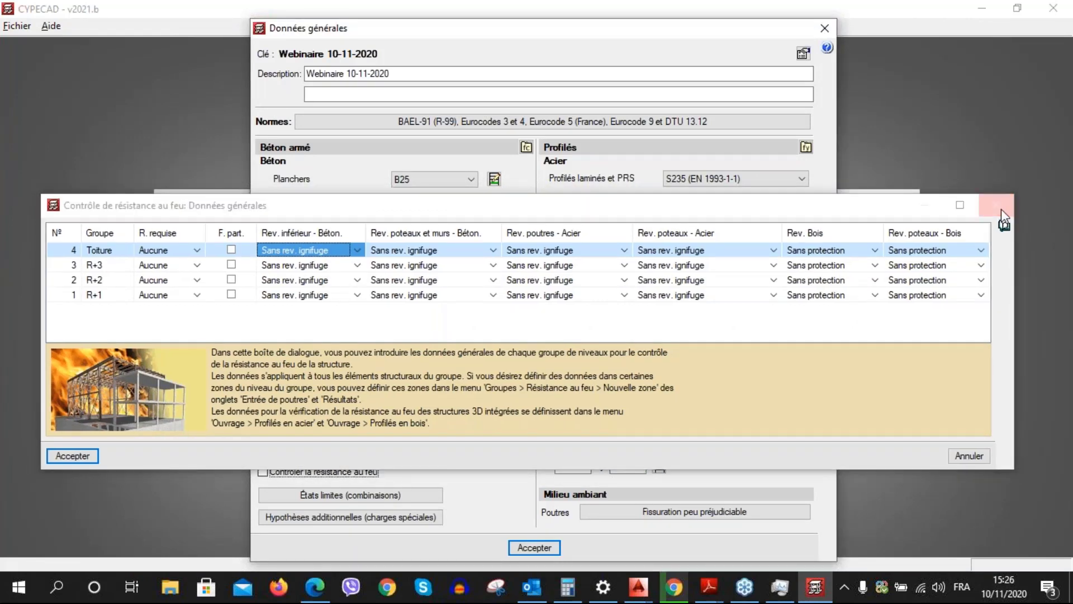
click(1001, 209)
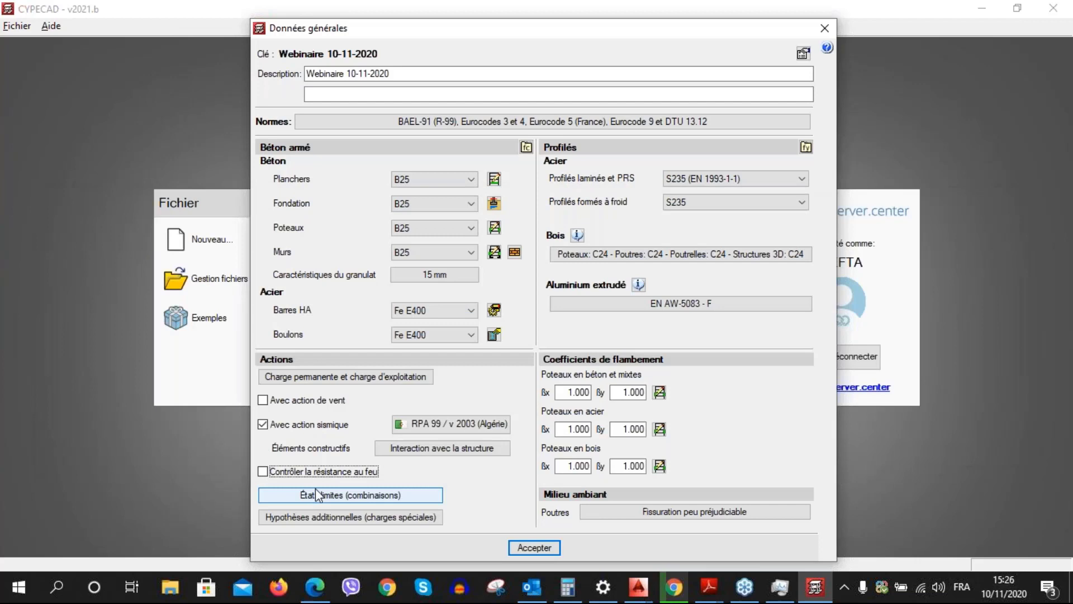
Examine the RPA / RNV limit state combinations and coefficients for durable, seismic and accidental situations, and accept the limit states
click(381, 495)
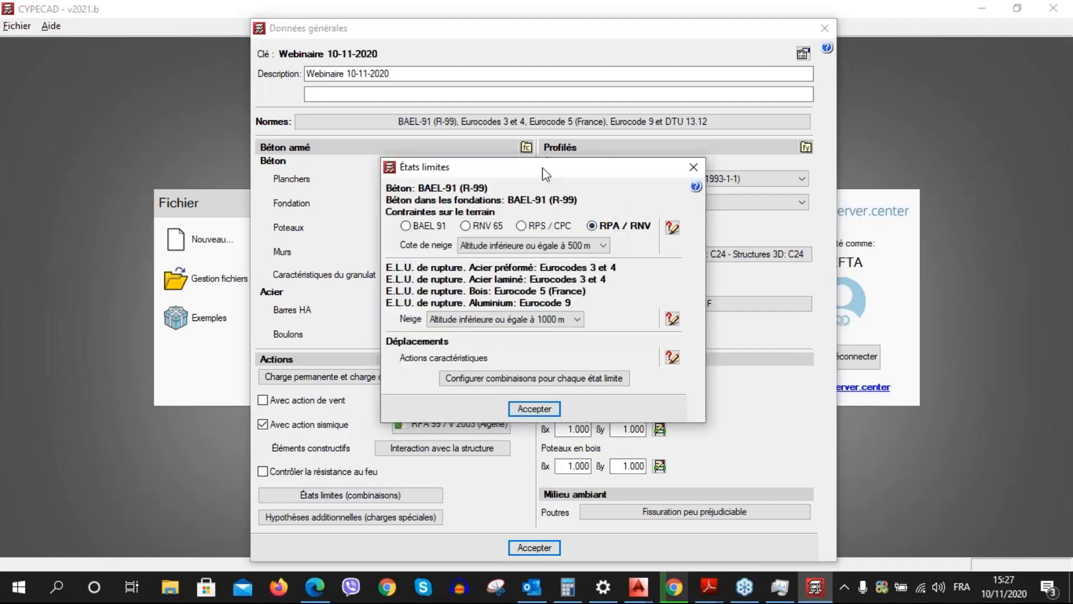
drag(543, 169, 573, 166)
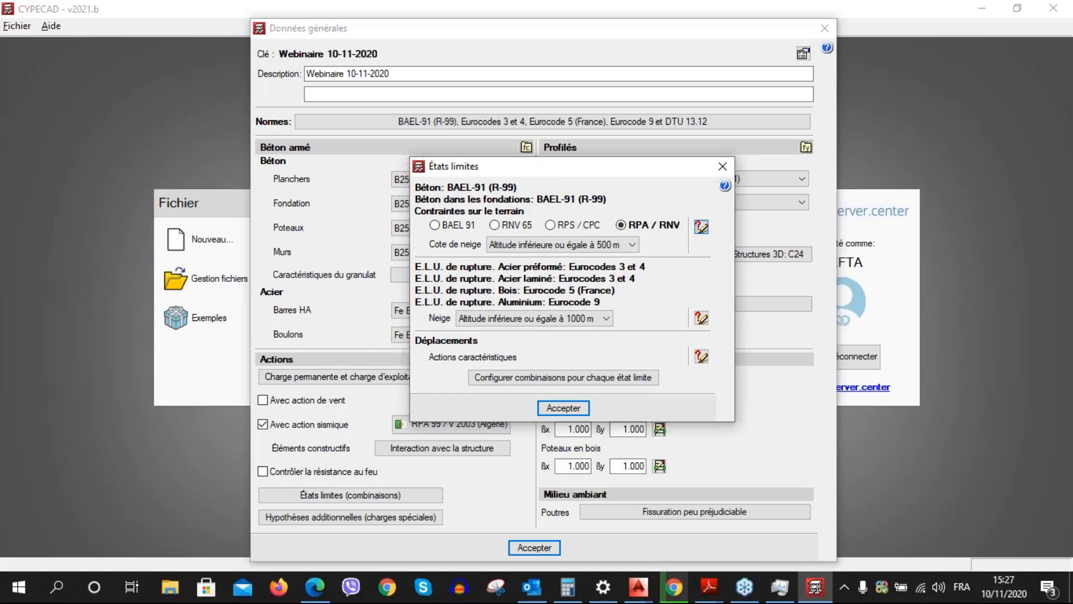
click(701, 227)
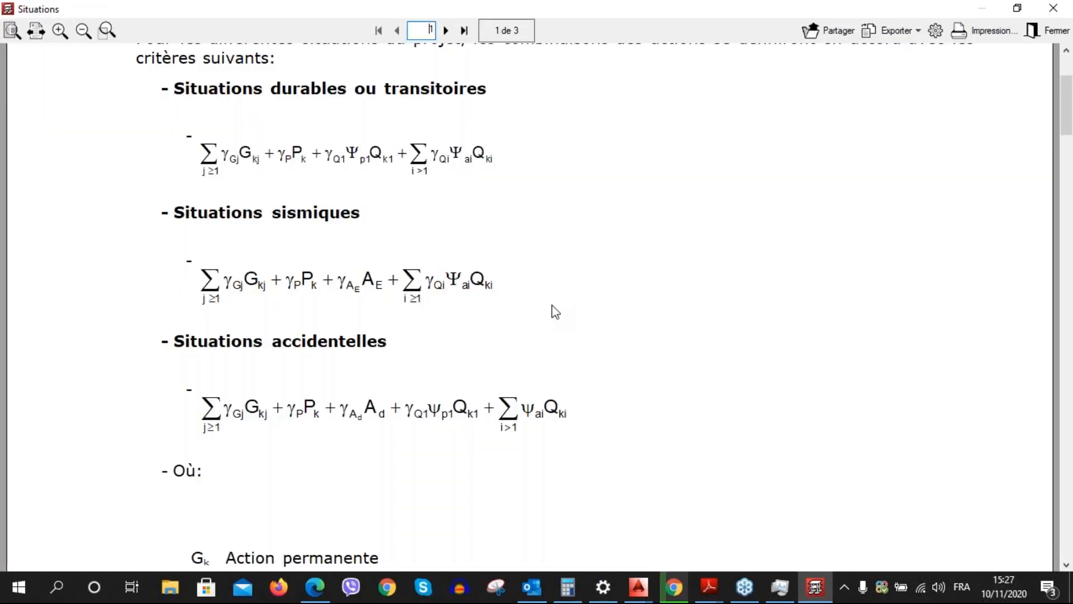
scroll(556, 312, down, 10)
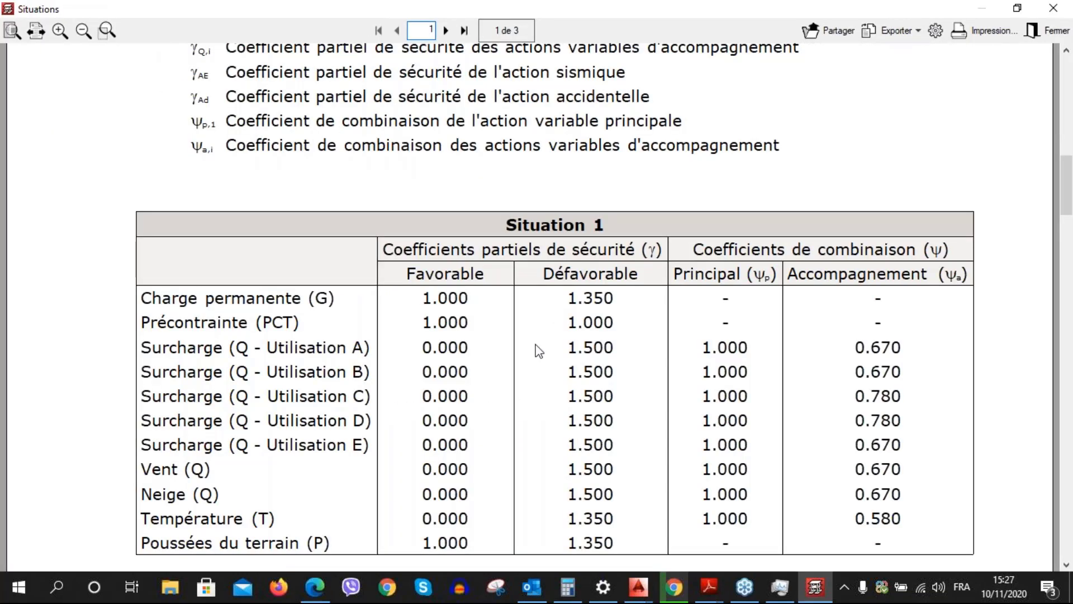
scroll(539, 351, down, 3)
scroll(594, 363, down, 2)
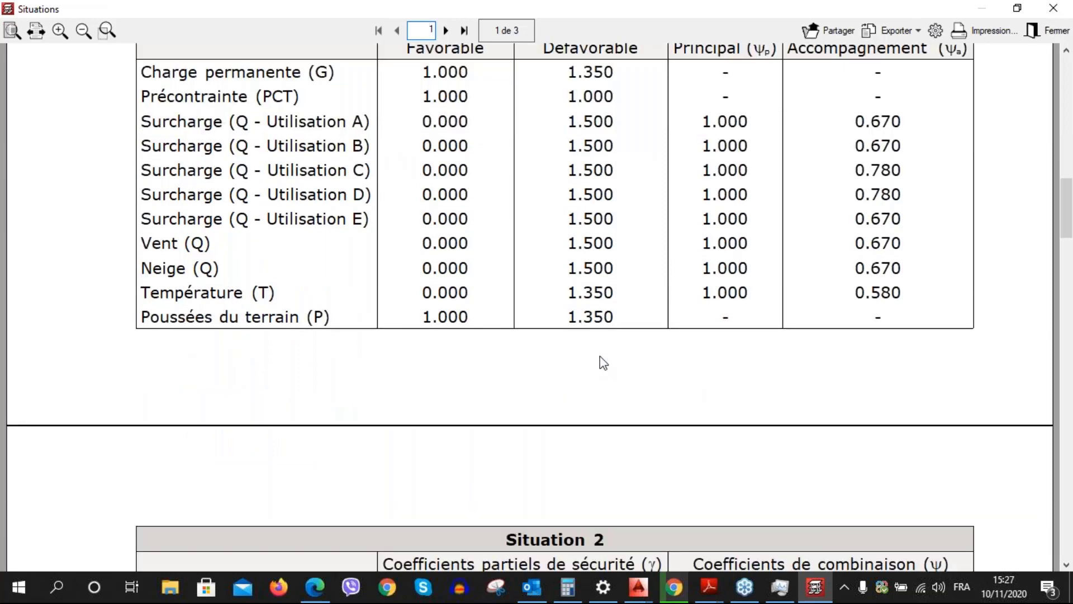
scroll(599, 358, down, 10)
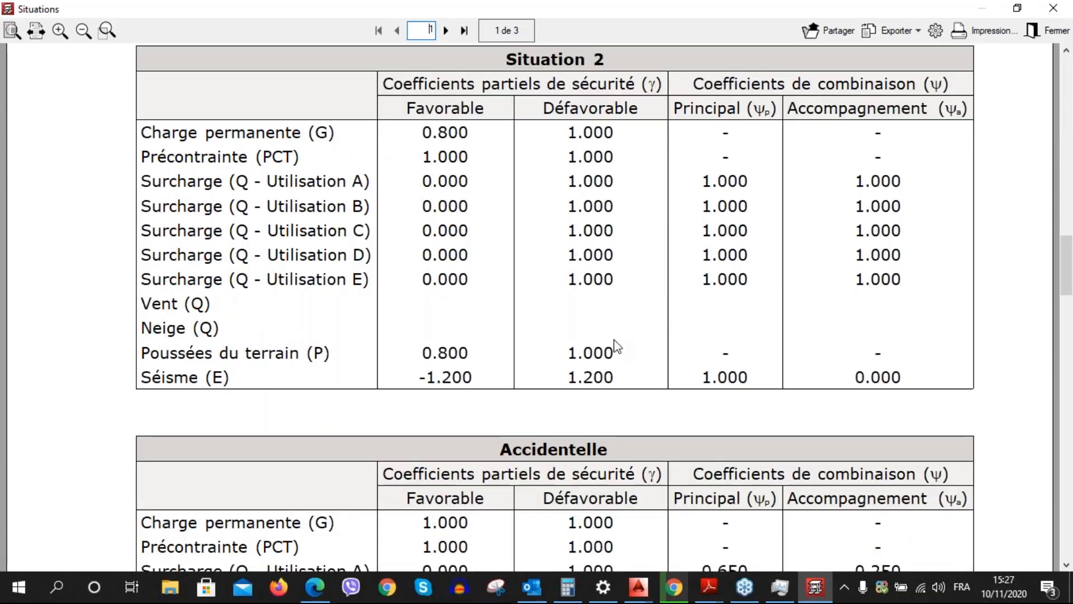
scroll(918, 143, down, 1)
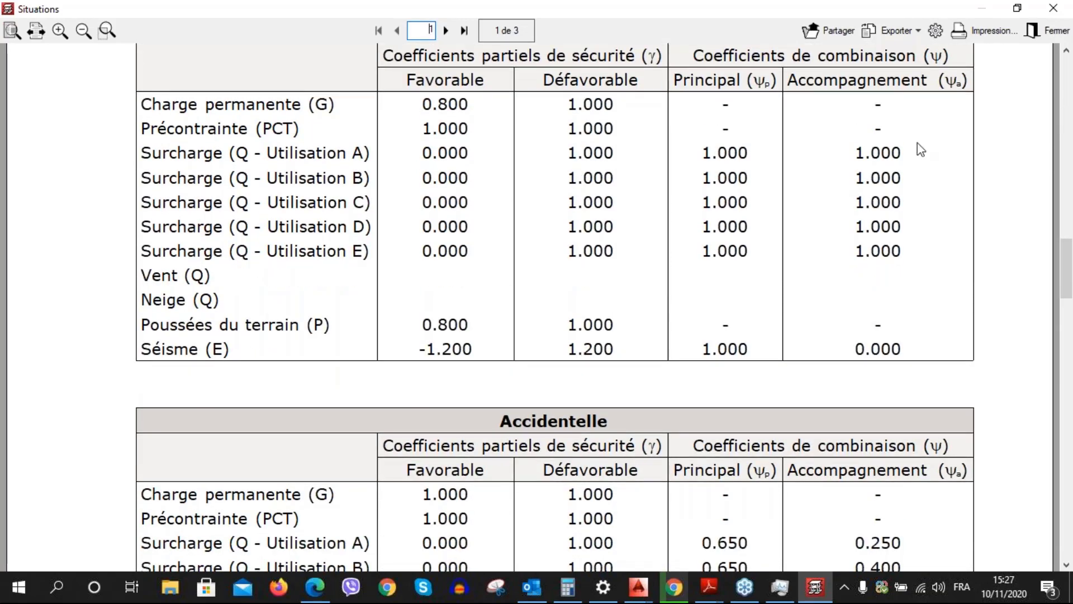
scroll(917, 142, down, 1)
scroll(695, 190, down, 2)
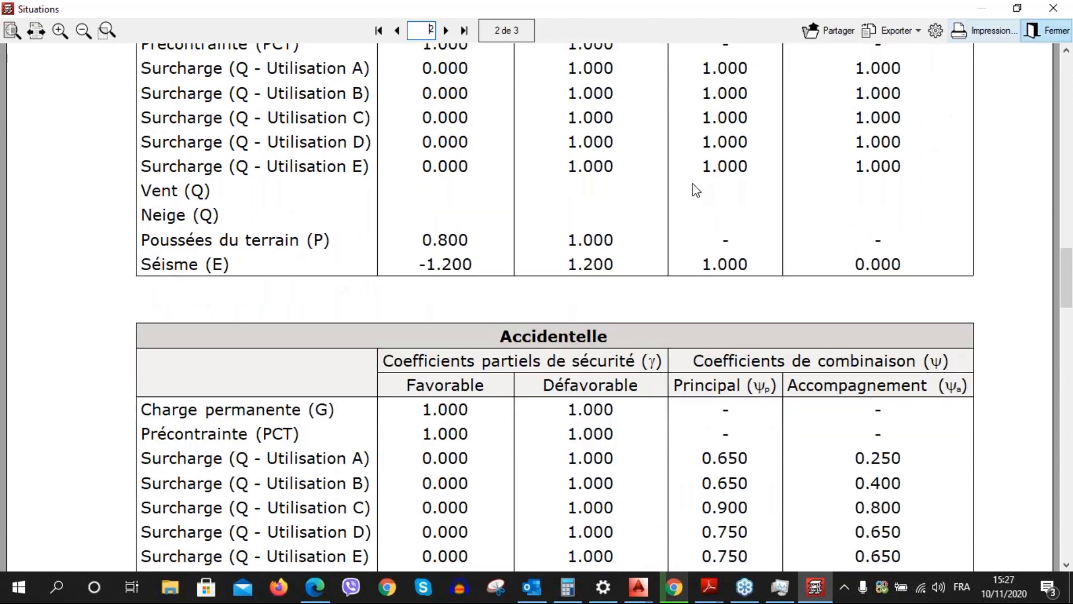
scroll(693, 184, down, 10)
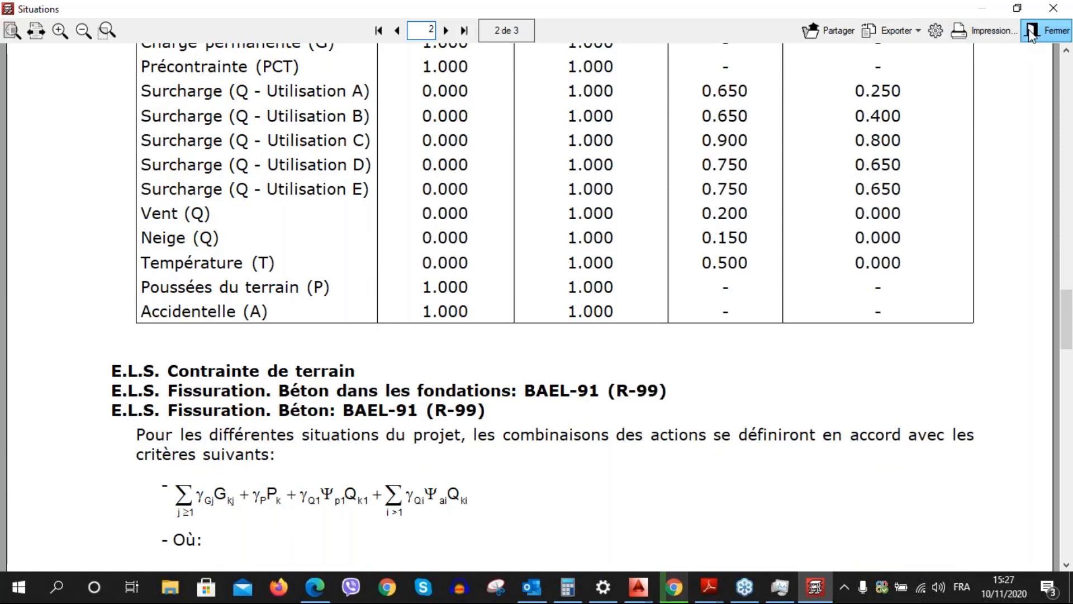
click(1032, 32)
key(Return)
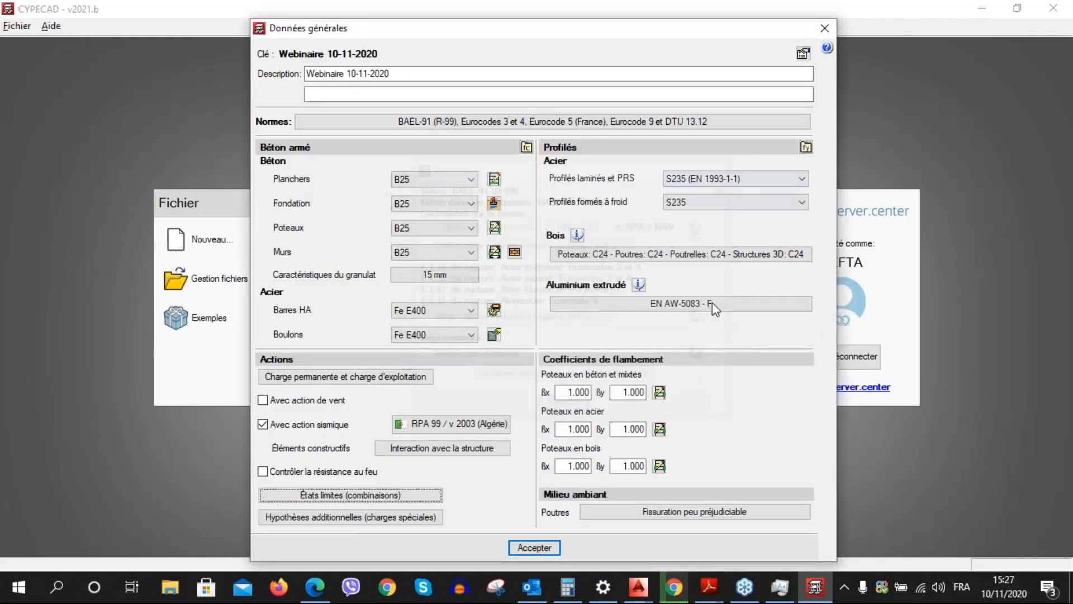
Review the use categories and the automatic and additional load cases under Hypothèses additionnelles, and accept them
click(350, 517)
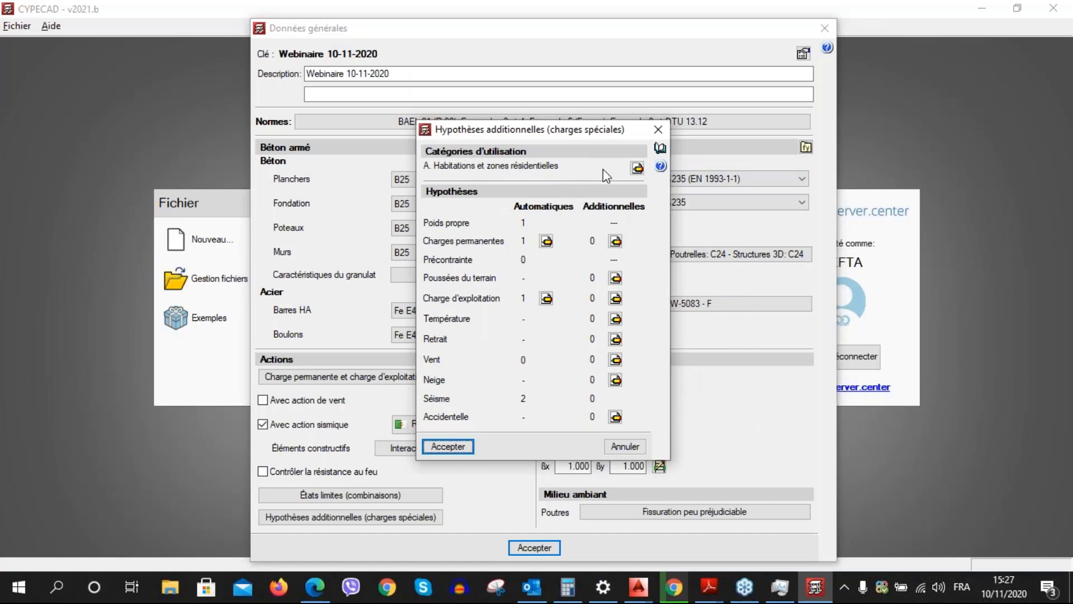
click(638, 168)
click(619, 201)
drag(536, 134, 524, 136)
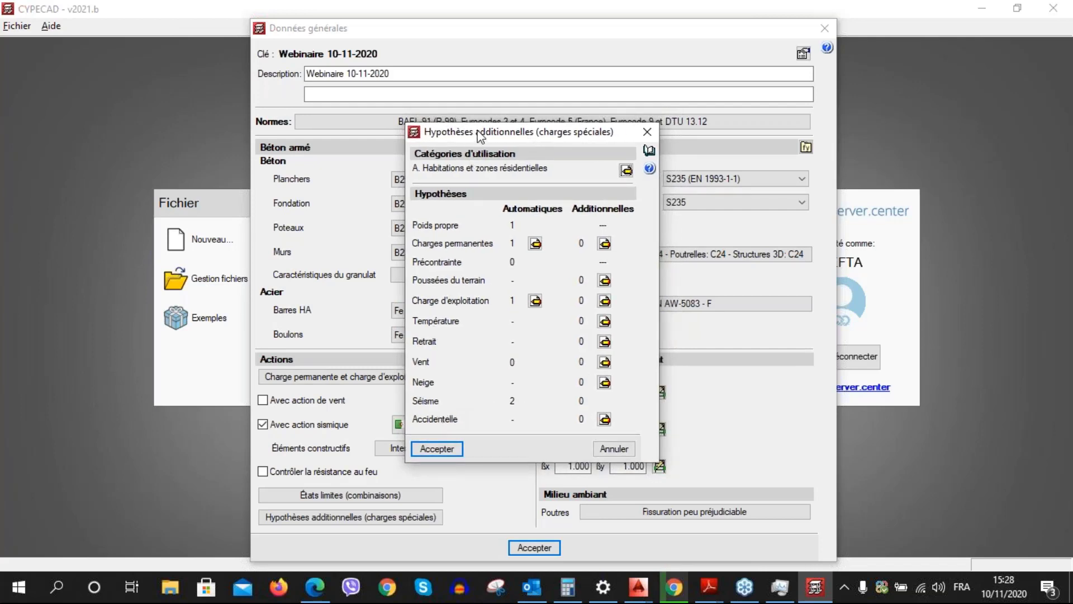
drag(479, 137, 528, 136)
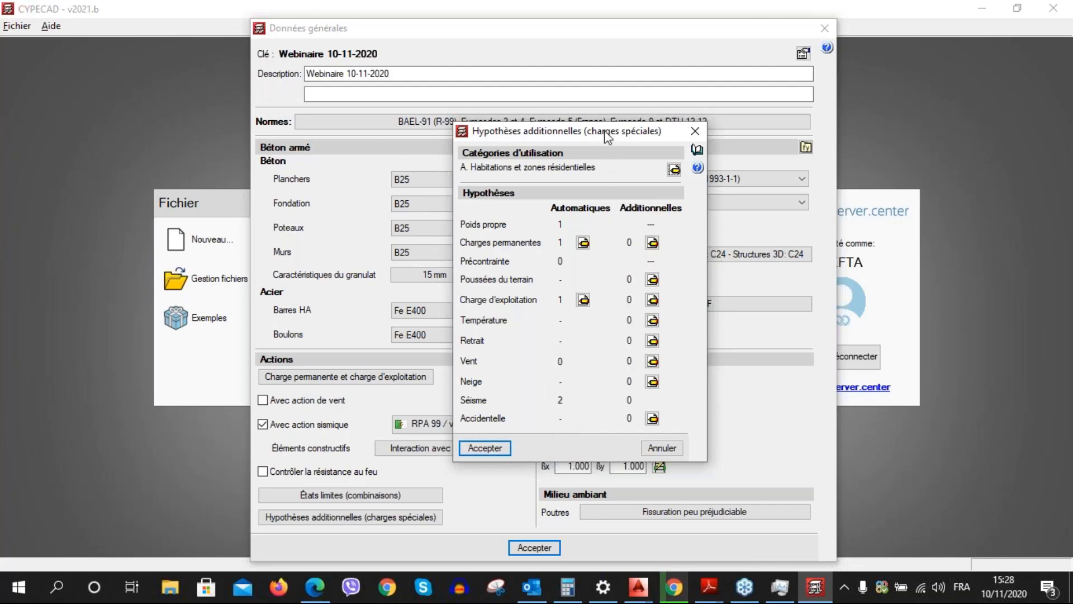
drag(606, 137, 599, 140)
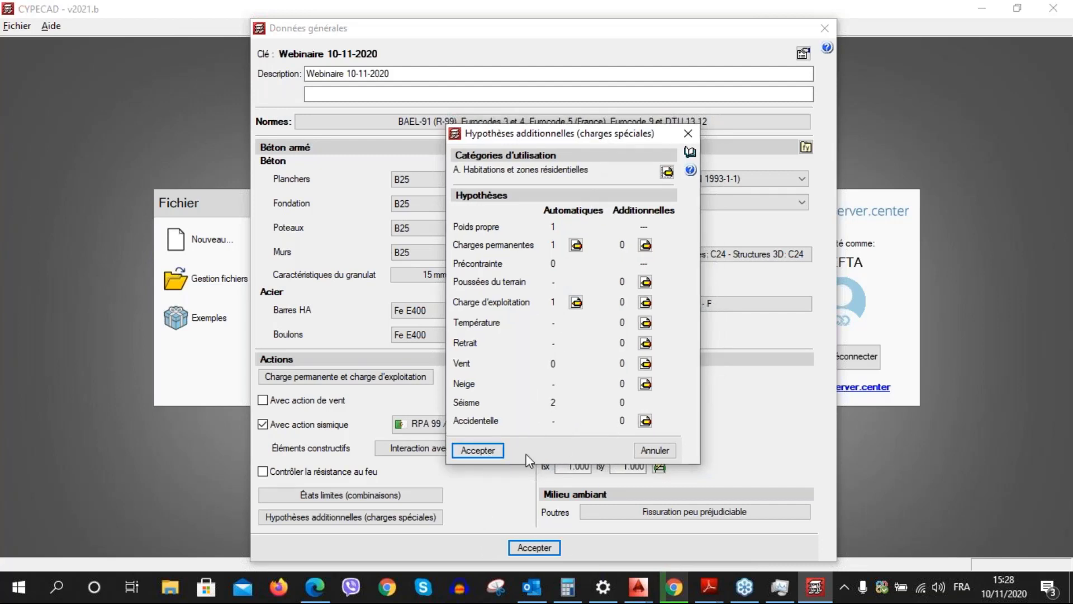
click(495, 448)
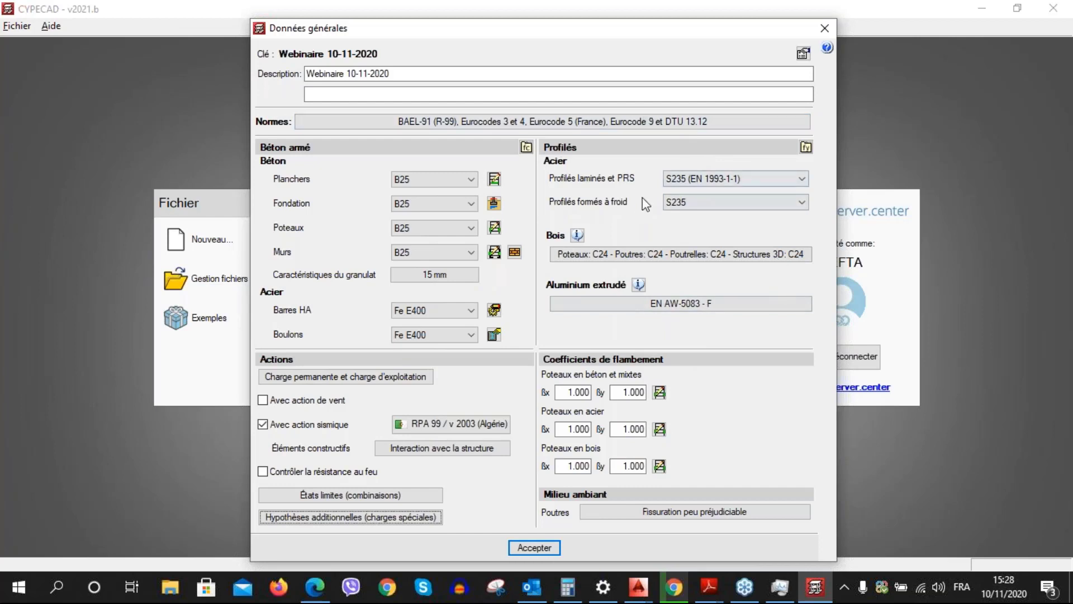
View the available steel grades for the Profilés laminés et PRS and the Profilés formés à froid
click(759, 177)
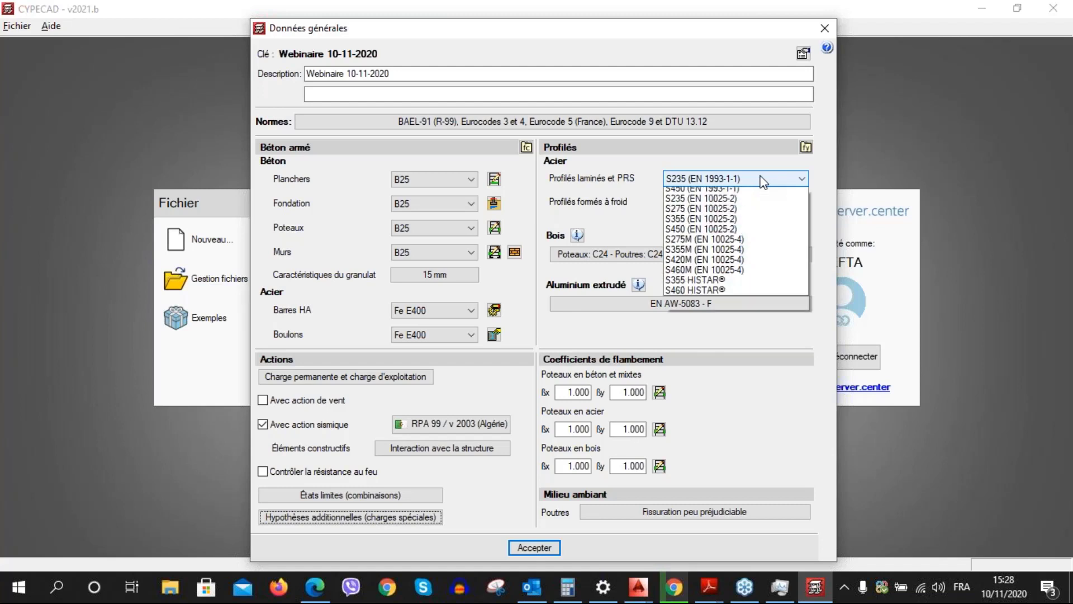
click(761, 177)
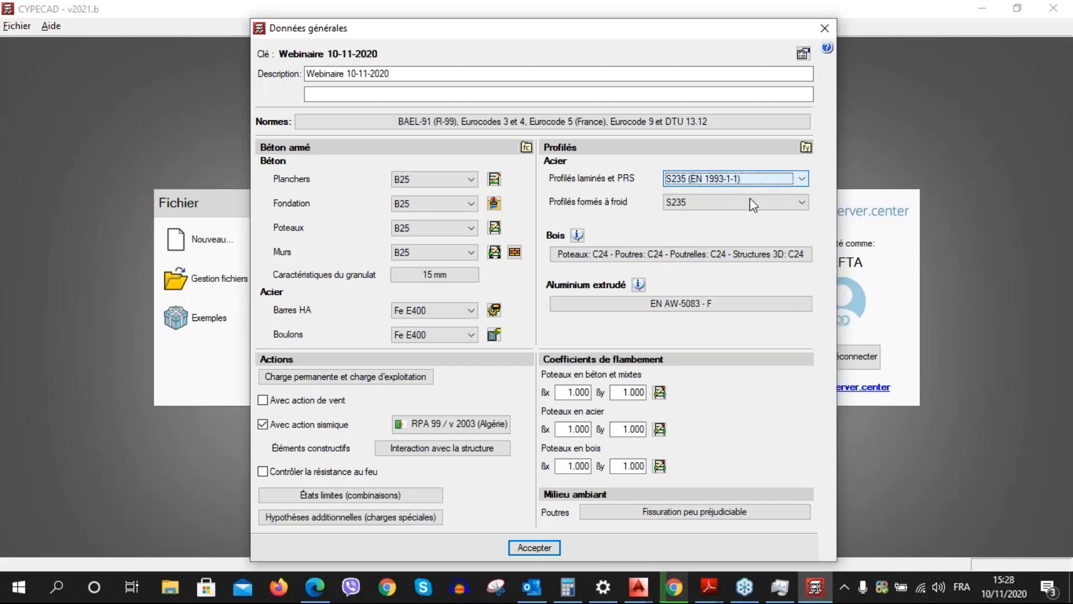
click(753, 202)
click(751, 201)
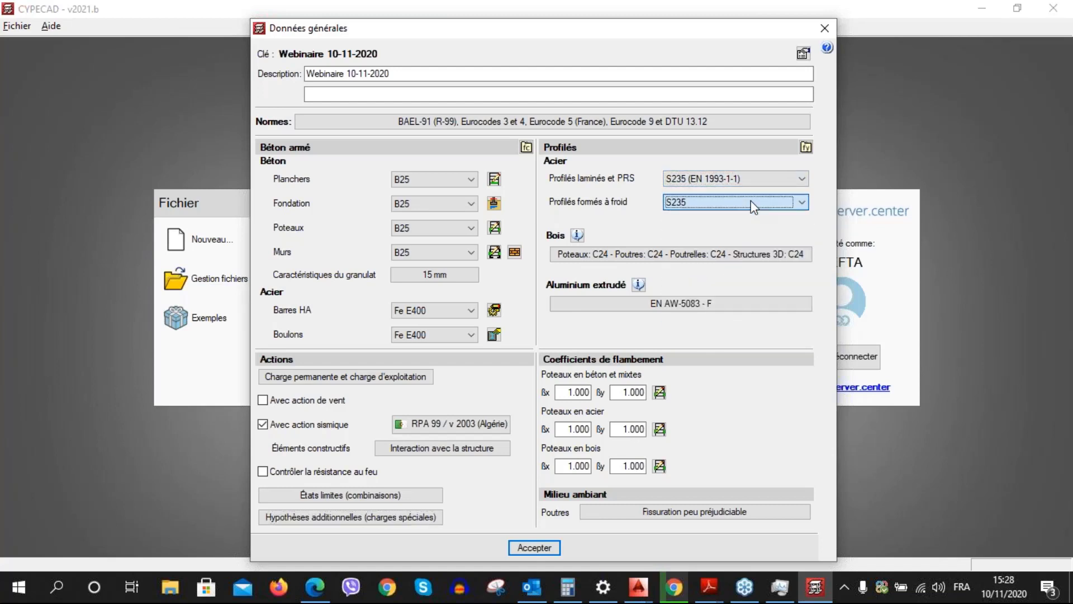
Read the help on timber strength classes and view the Bois material settings for columns, beams, joists and 3D structures
click(692, 253)
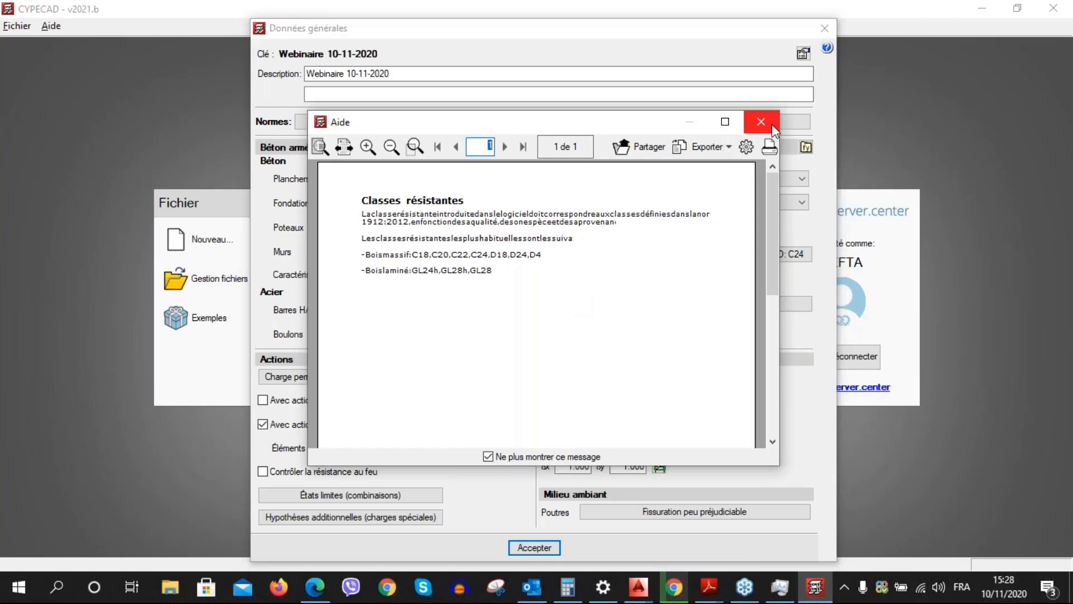
click(761, 122)
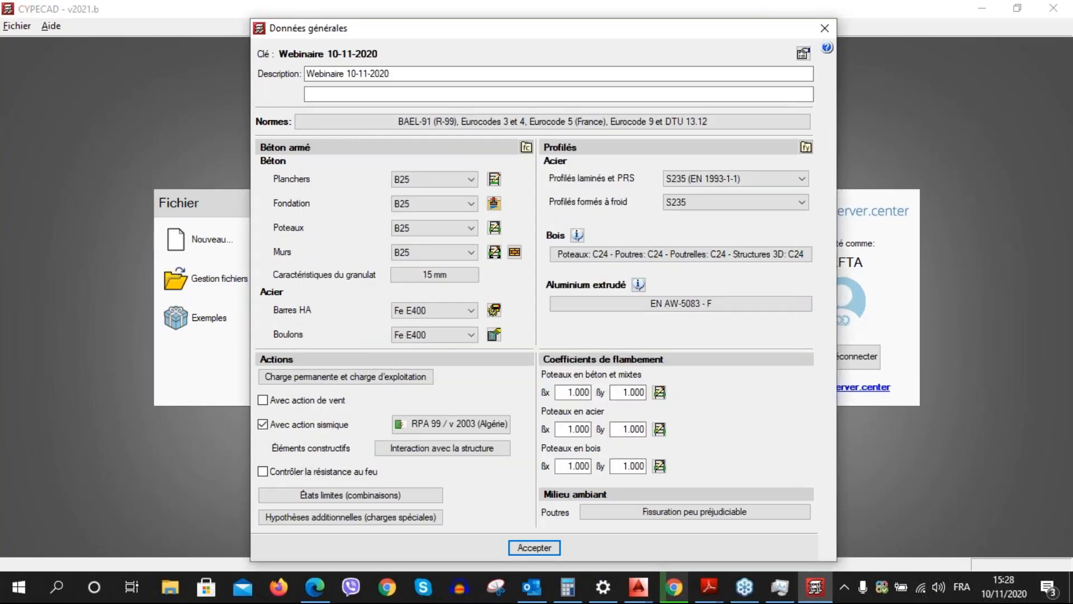
click(680, 255)
drag(549, 35, 723, 37)
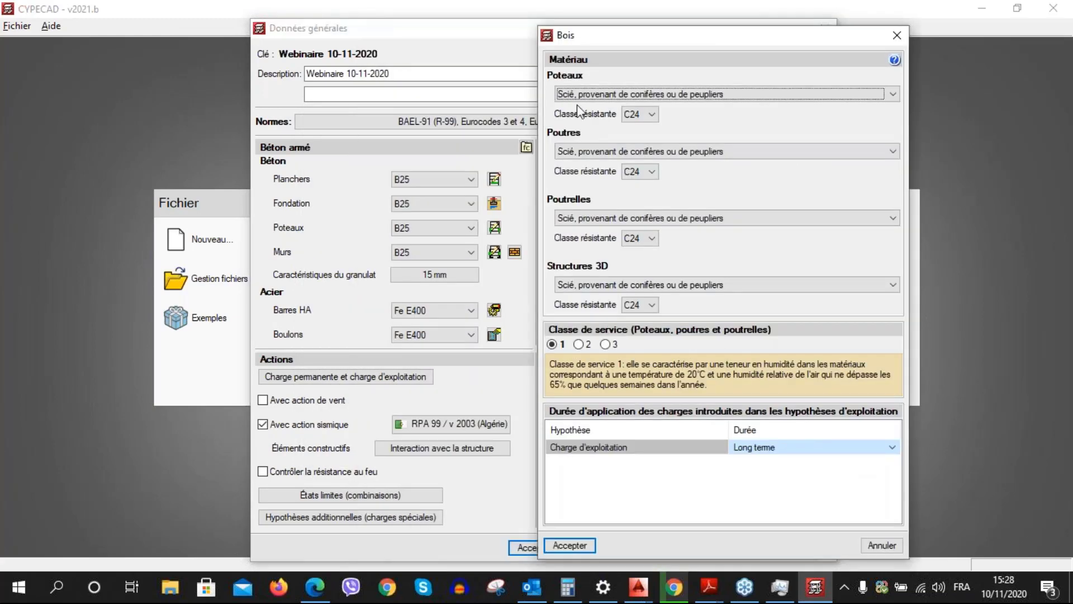
click(895, 35)
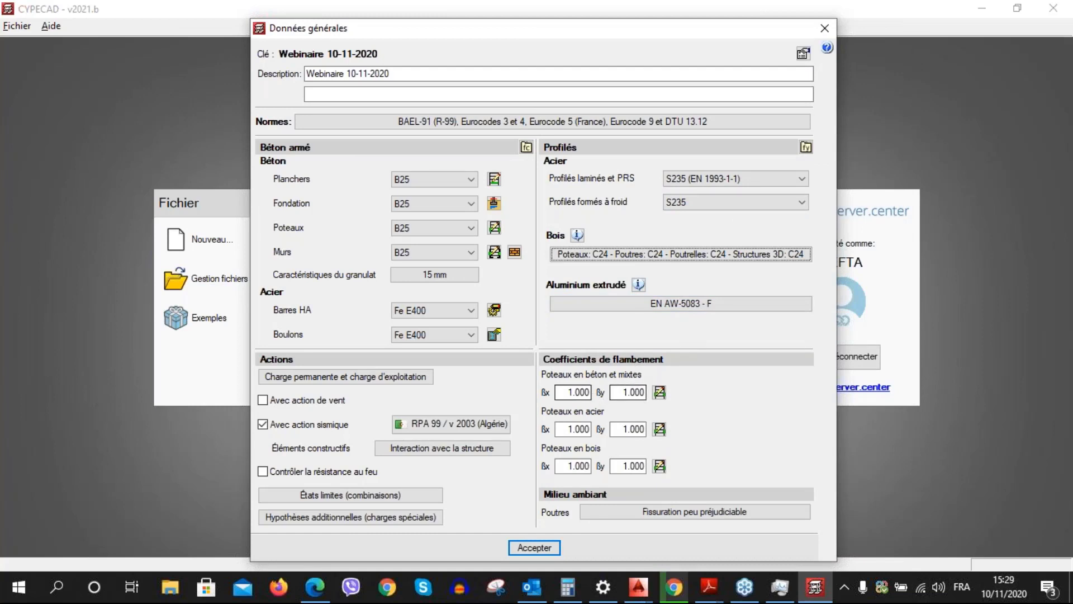
Read the guidance on the buckling coefficients of the concrete and composite, steel and timber columns
click(629, 392)
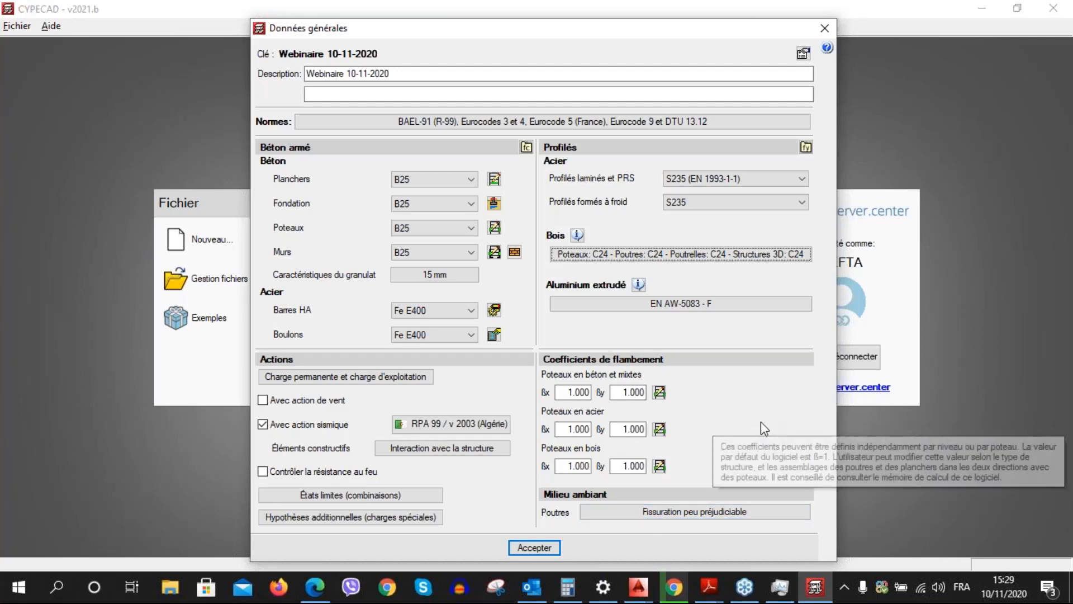
mouse_move(761, 423)
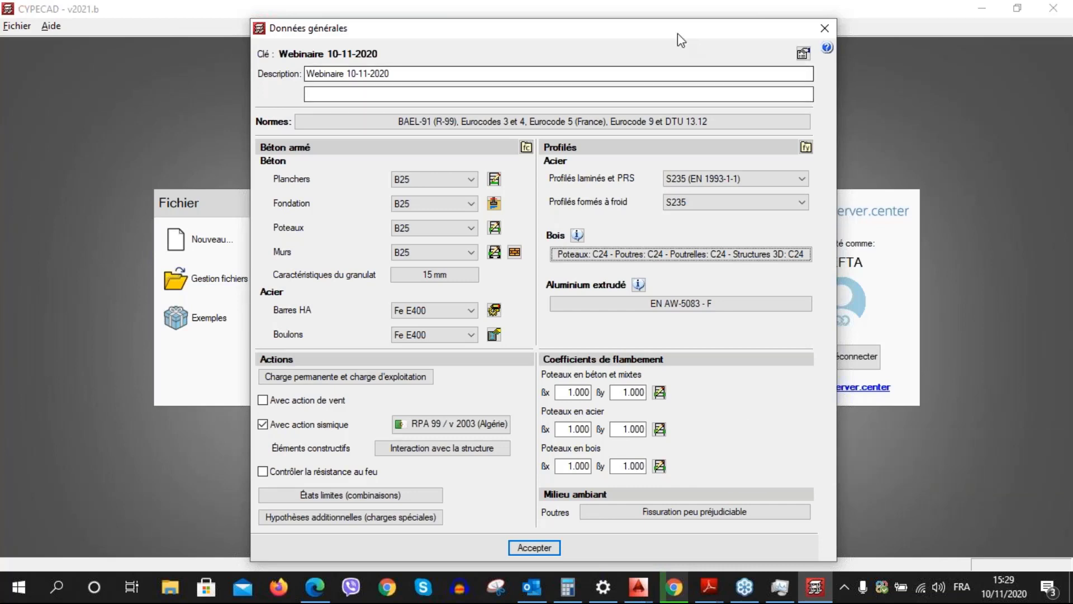
drag(682, 33, 682, 31)
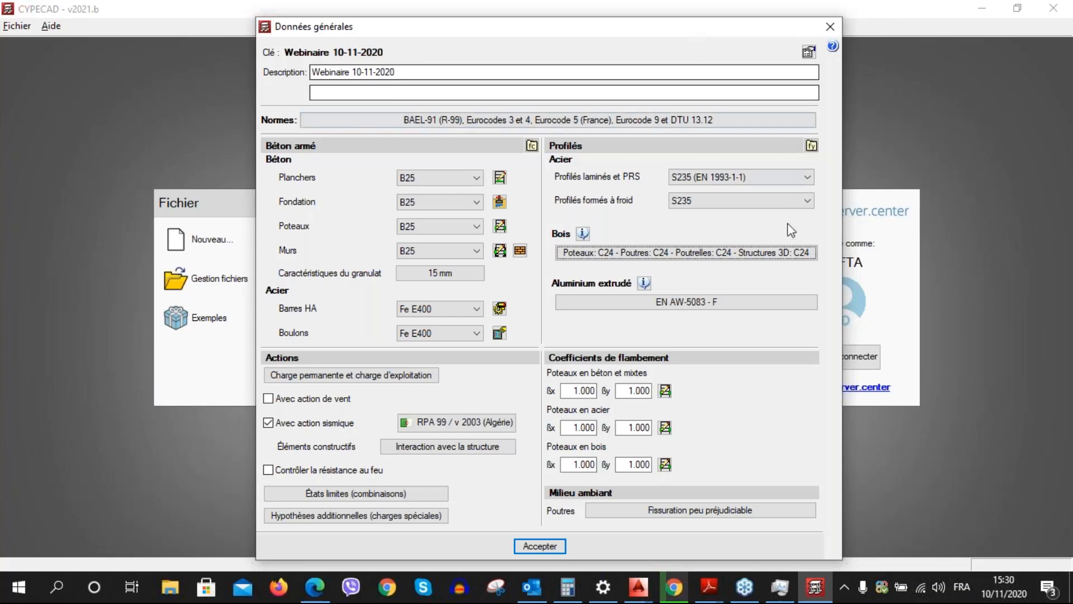
Review the cracking exposure options under Milieu ambiant for the beams without changing them, and accept the general data
click(652, 509)
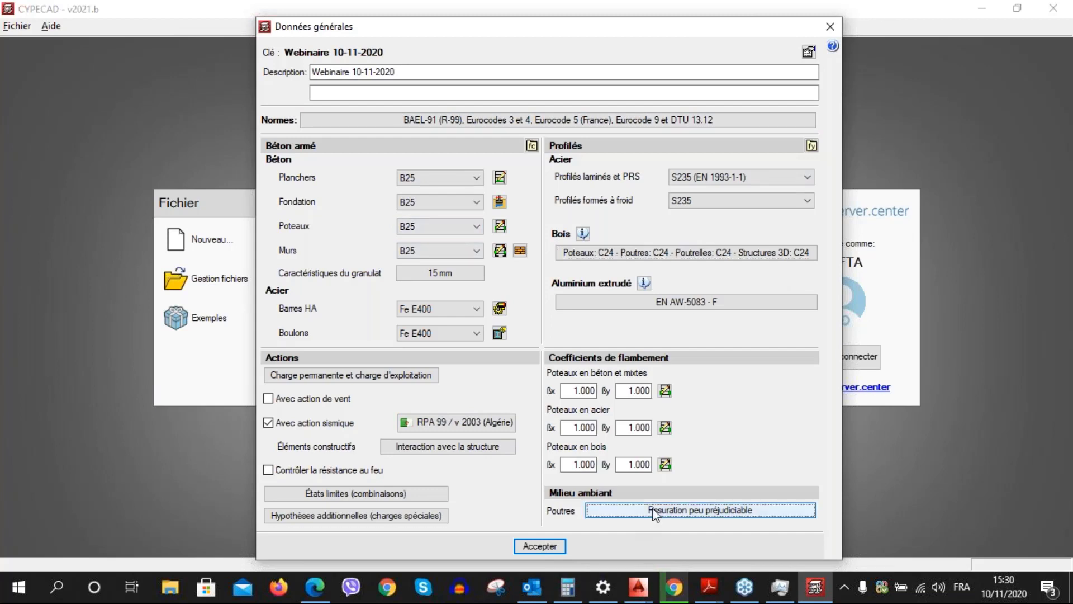
drag(505, 243, 428, 301)
drag(426, 308, 424, 316)
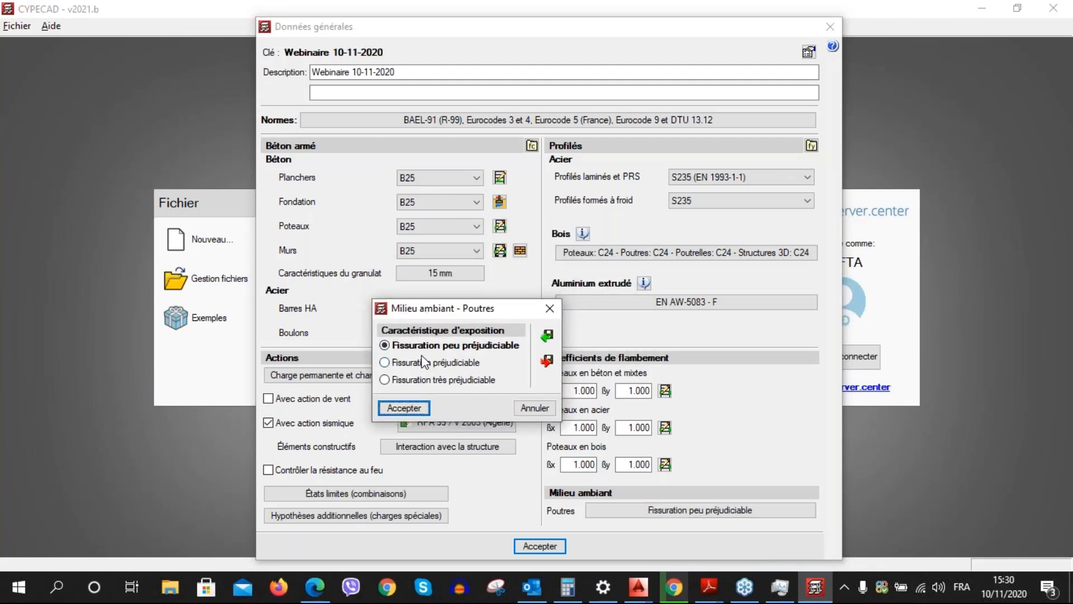
click(545, 311)
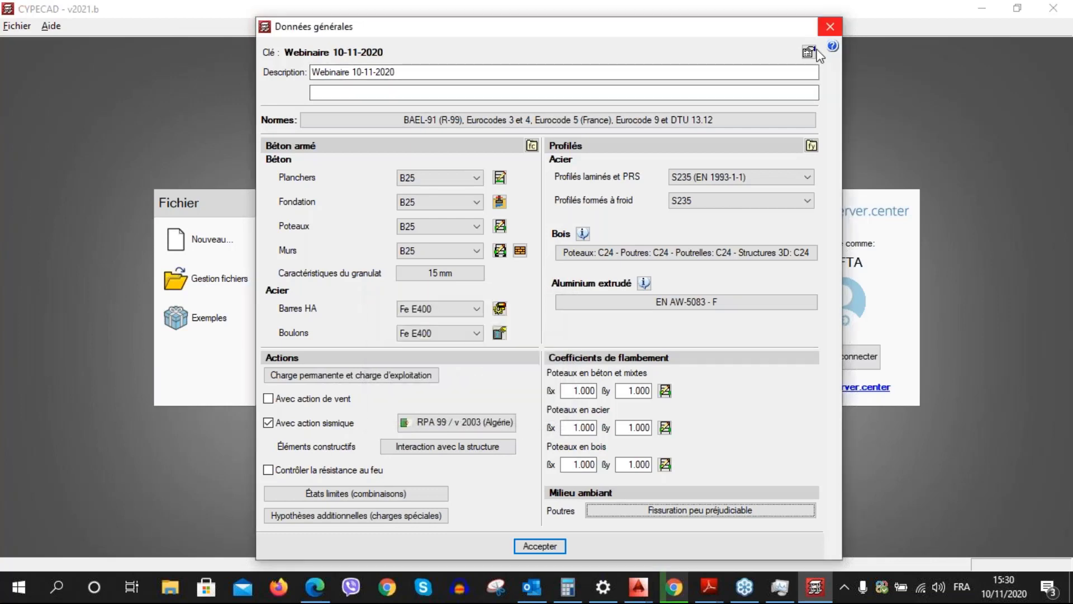
click(550, 546)
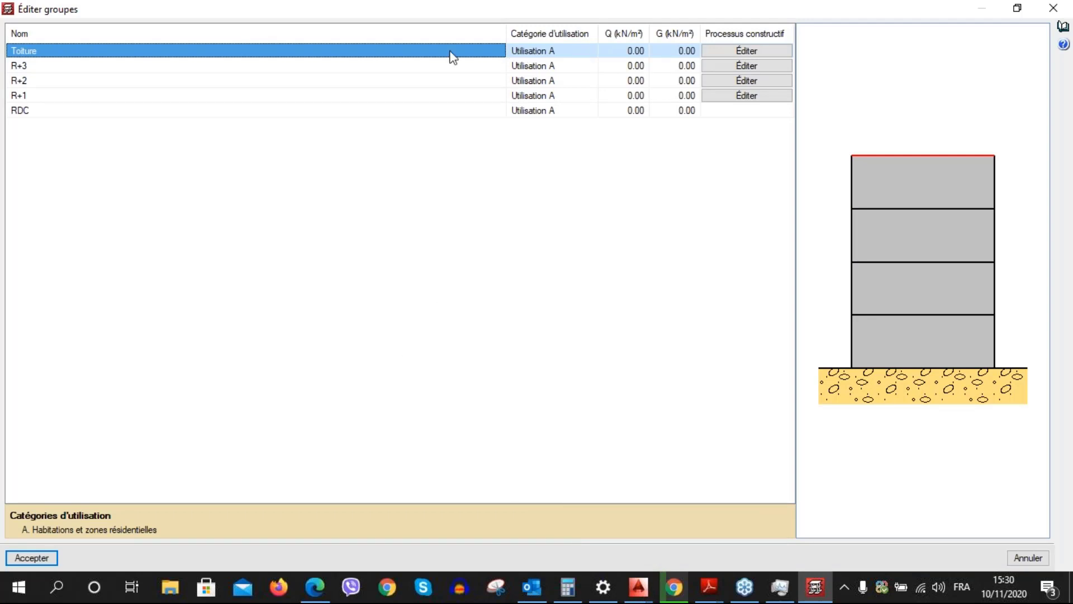
Set the live load Q of the RDC group to 2.5 kN/m²
click(633, 66)
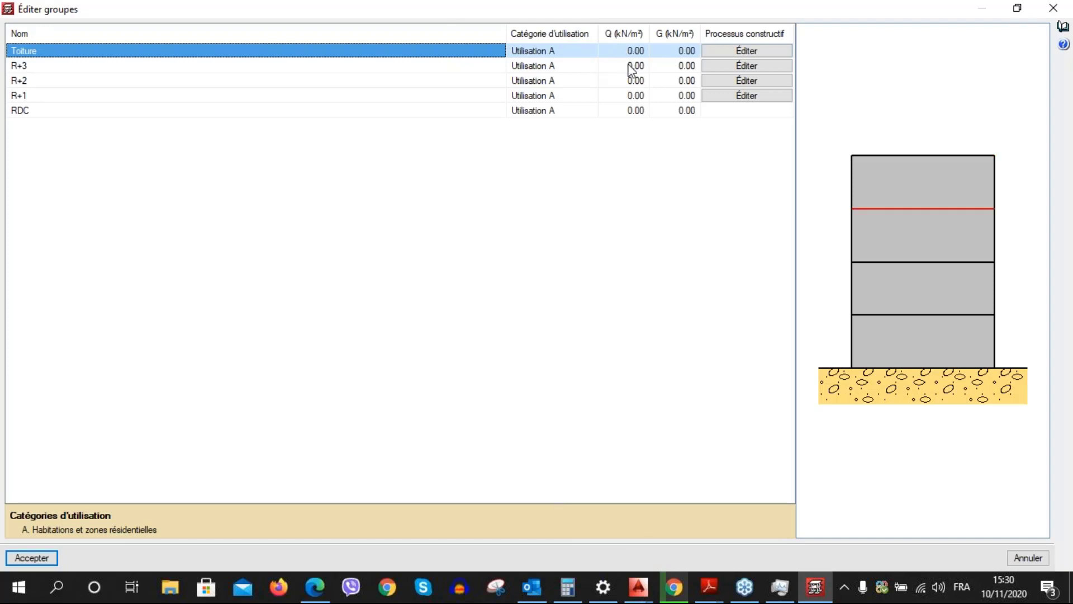
click(630, 53)
click(633, 112)
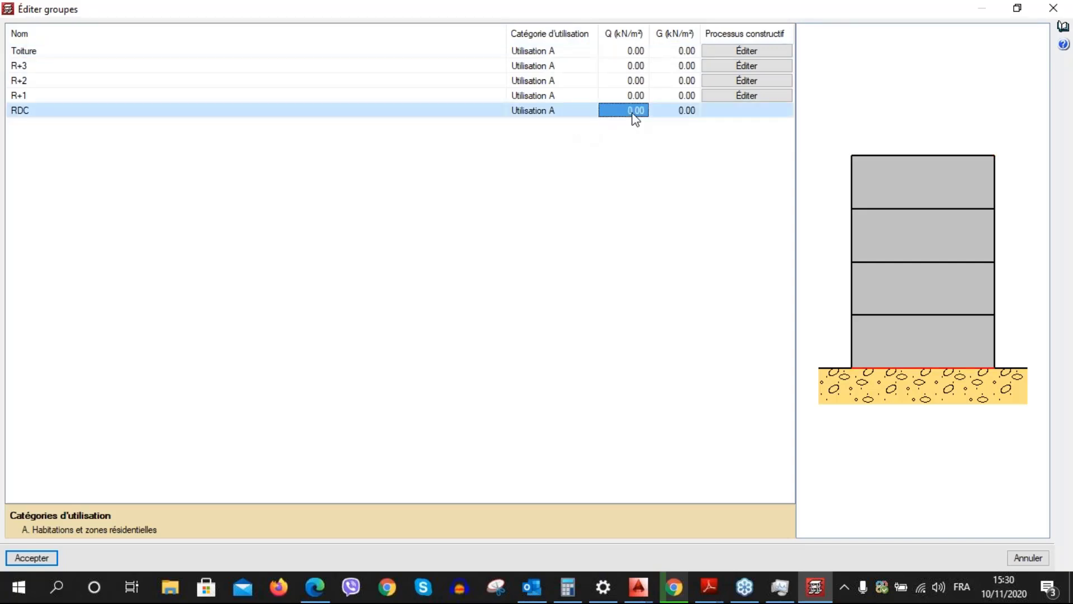
text(é:()
key(BackSpace)
key(BackSpace)
key(BackSpace)
text(2.5)
click(627, 95)
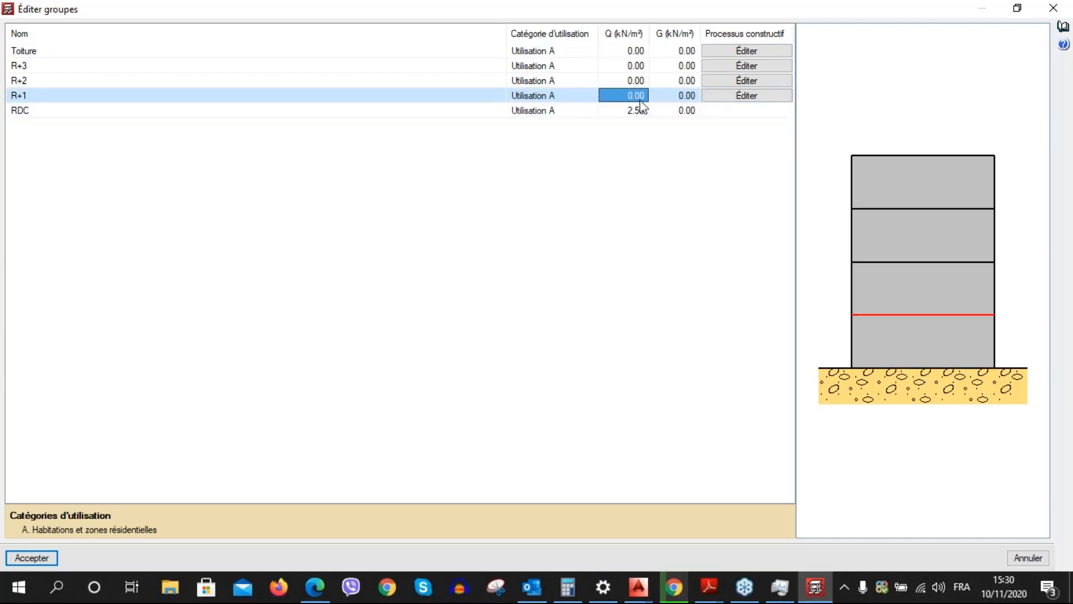
Set the live load Q to 1 kN/m² for Toiture and 2.5 kN/m² for R+3, R+2 and R+1
click(622, 51)
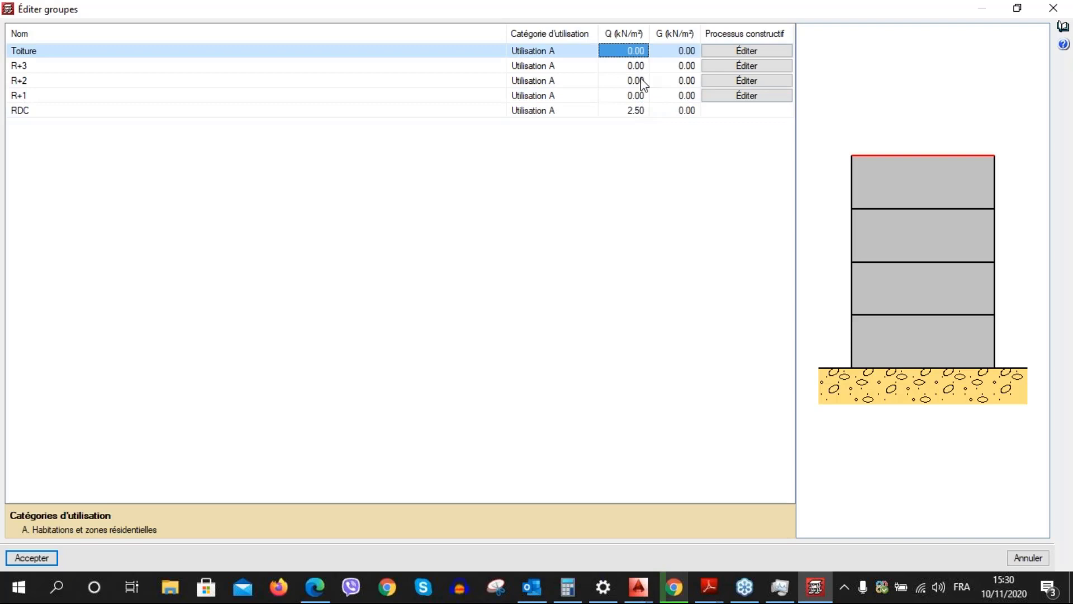
text(1)
click(635, 67)
text(2)
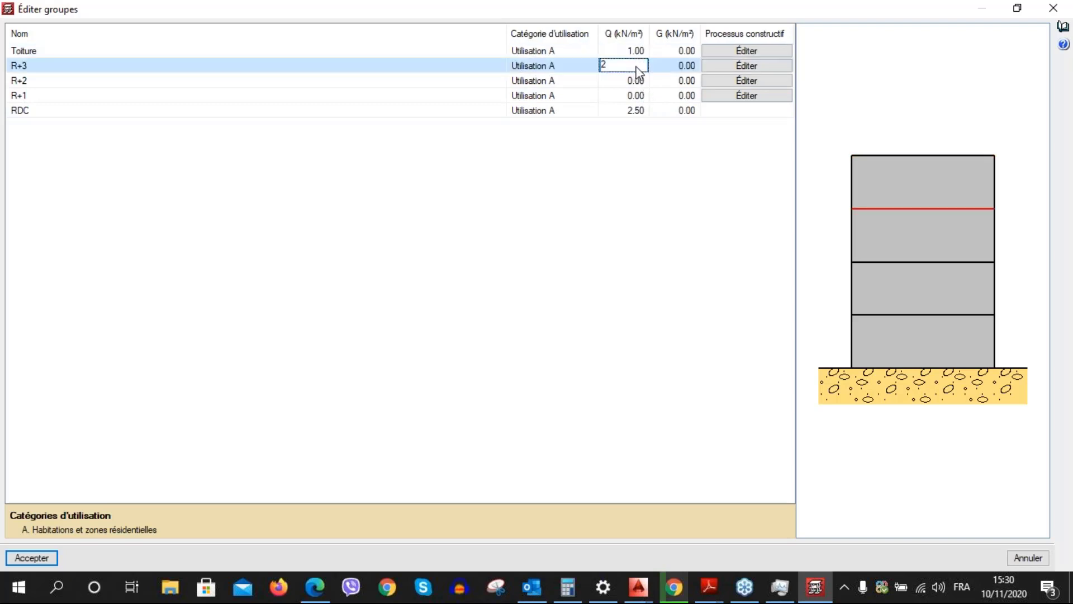
text(.5)
click(638, 84)
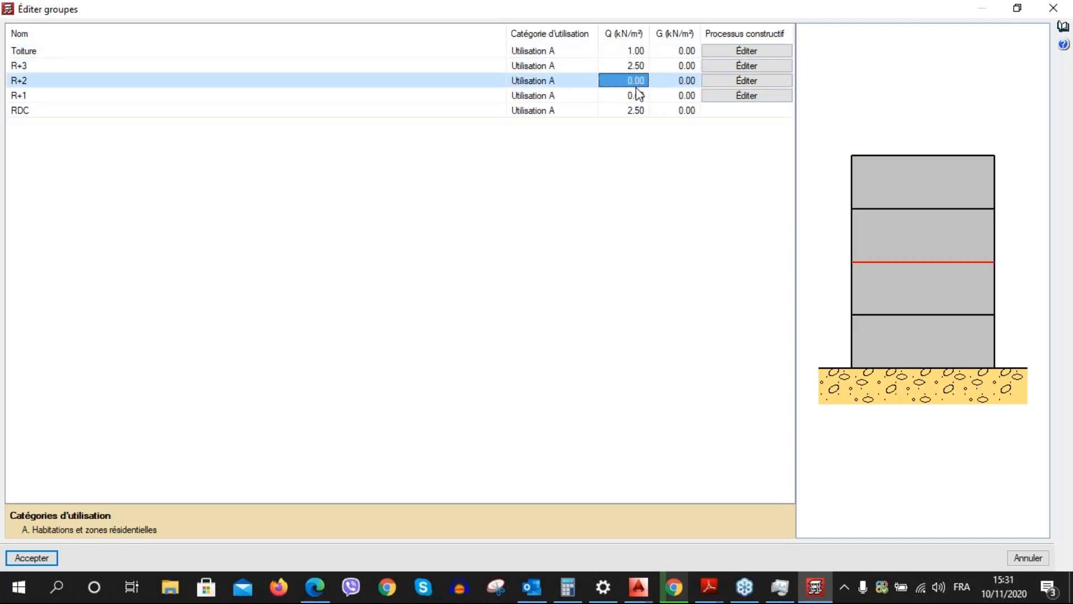
text(2.5)
key(Tab)
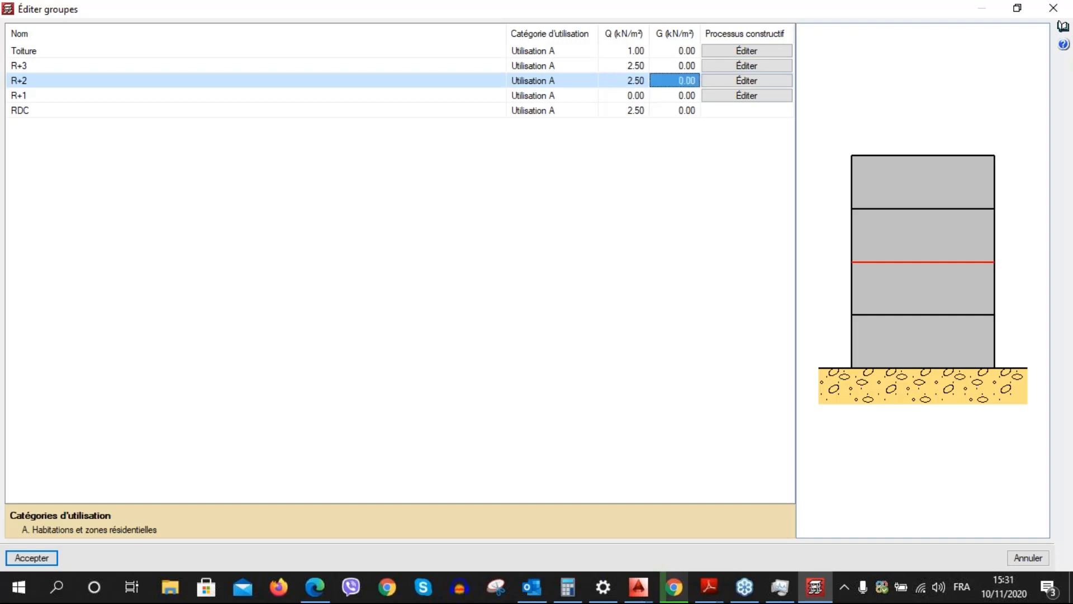
click(644, 99)
text(2.5)
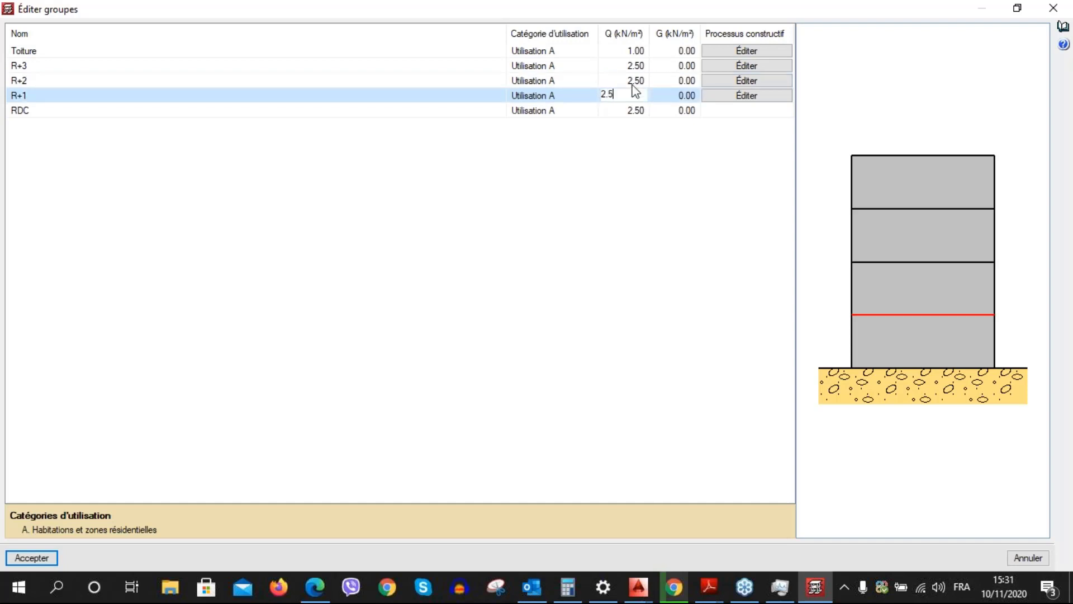
click(638, 110)
Go through the permanent load G of each floor group from Toiture to RDC
click(692, 51)
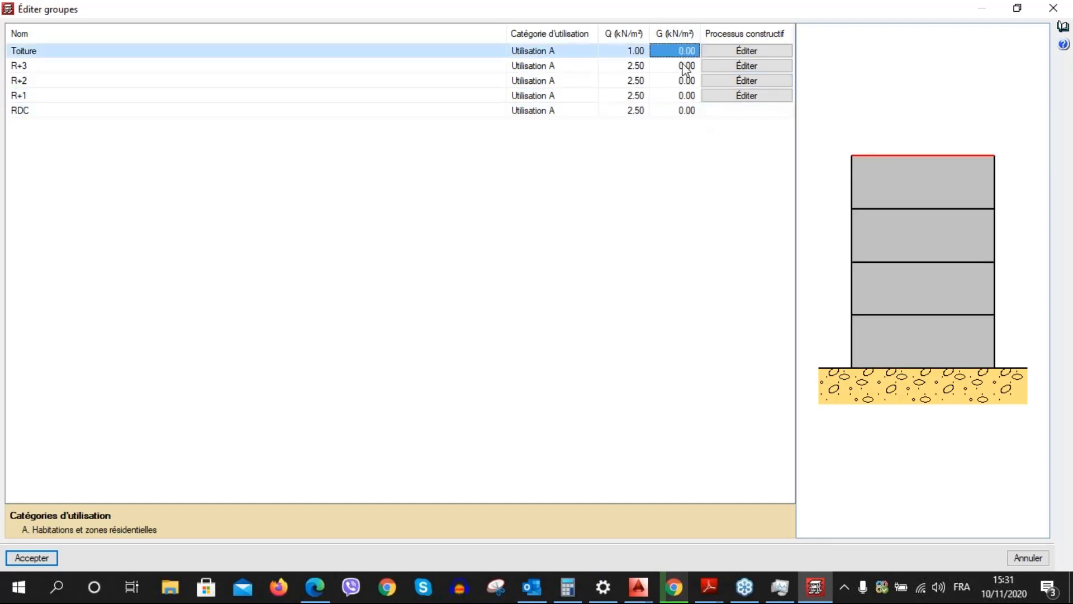
click(692, 82)
click(692, 98)
click(688, 107)
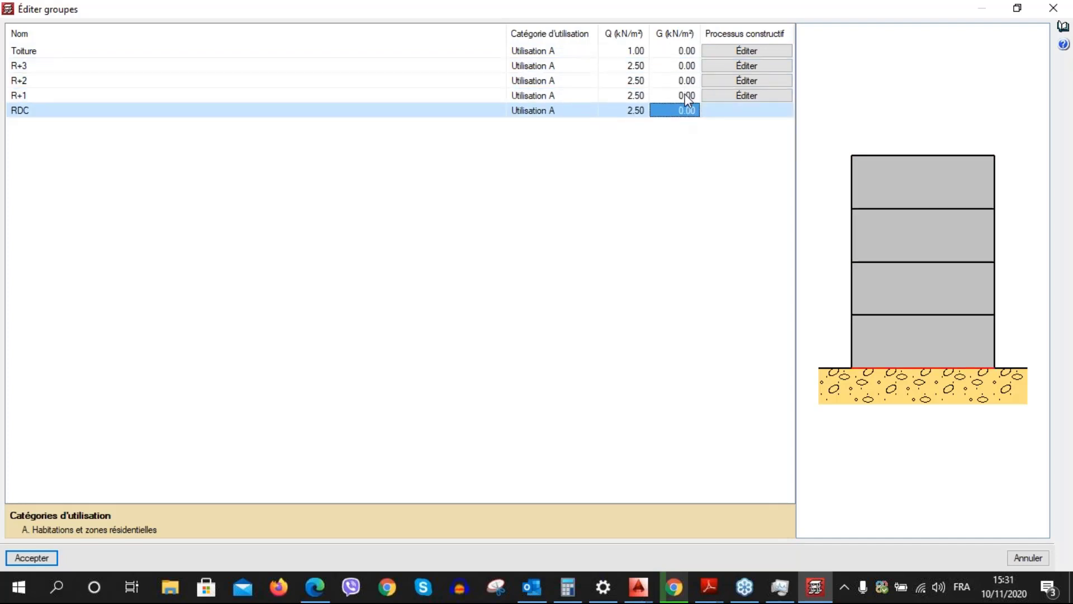
click(686, 94)
click(683, 53)
click(683, 66)
click(680, 81)
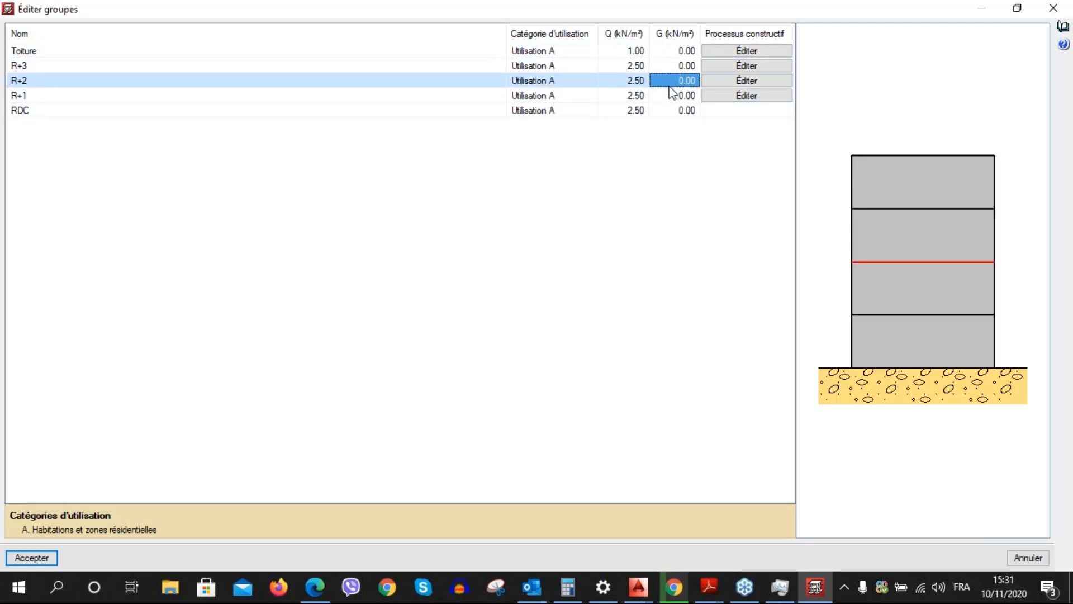
click(682, 98)
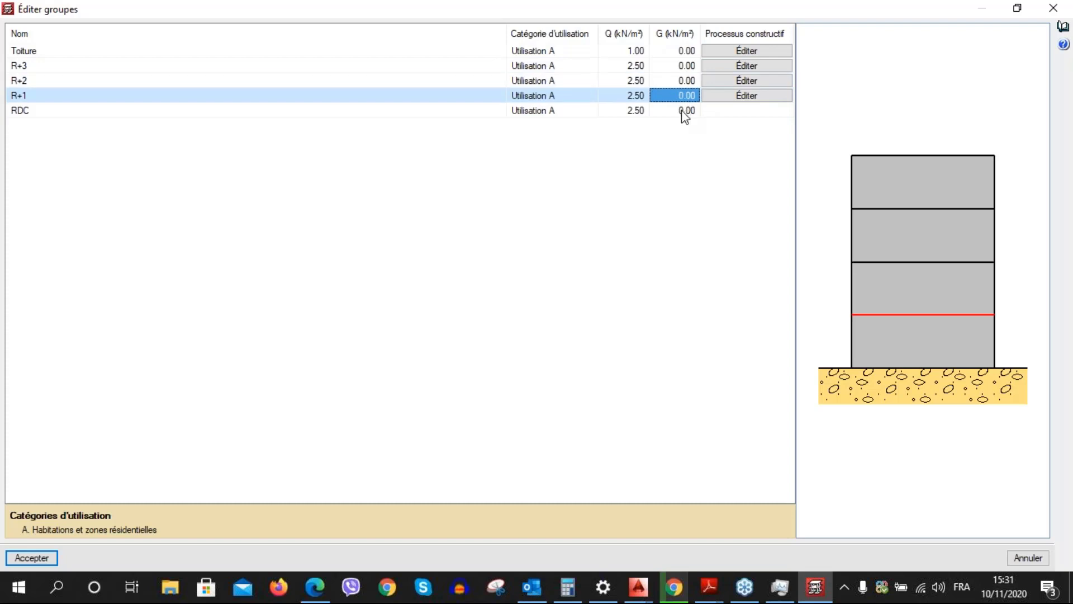
click(685, 111)
click(683, 52)
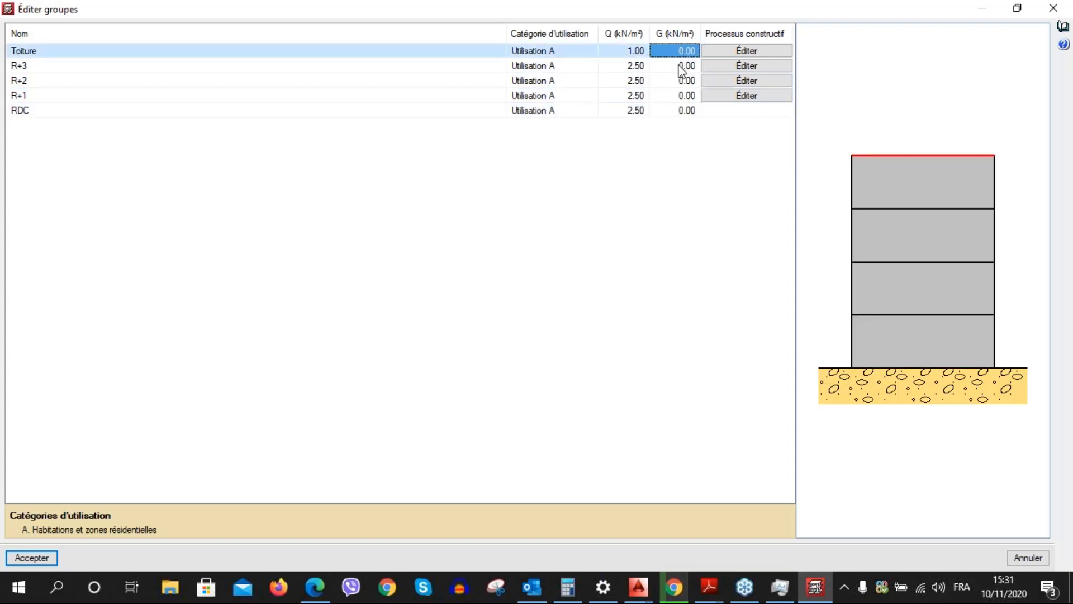
click(682, 67)
click(682, 82)
click(688, 96)
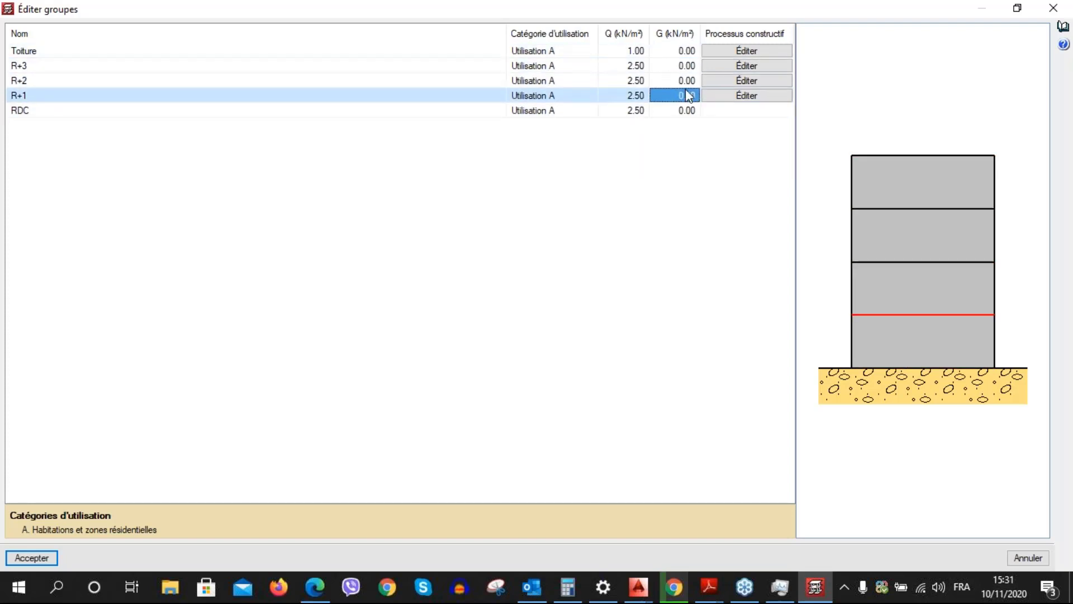
click(682, 80)
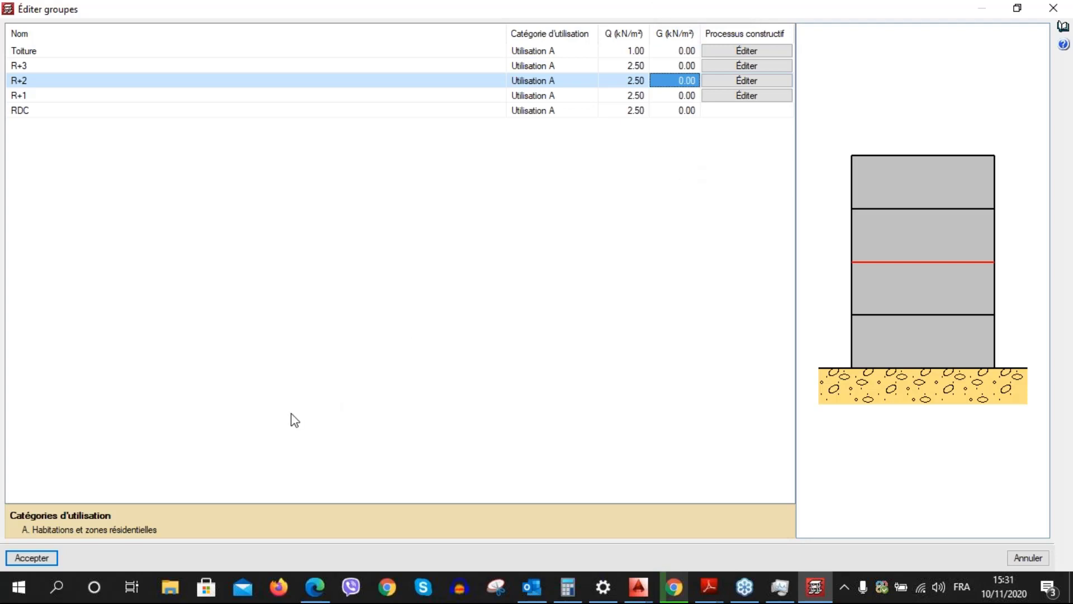
Accept the floor groups and choose to review the masonry properties of the constructive elements
click(31, 557)
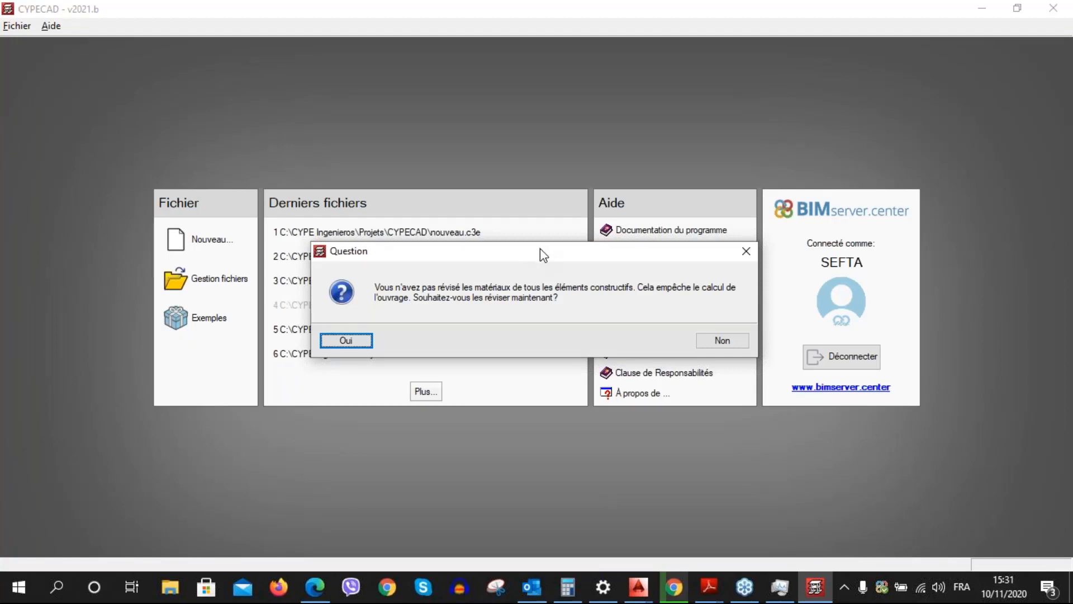
drag(533, 252, 455, 264)
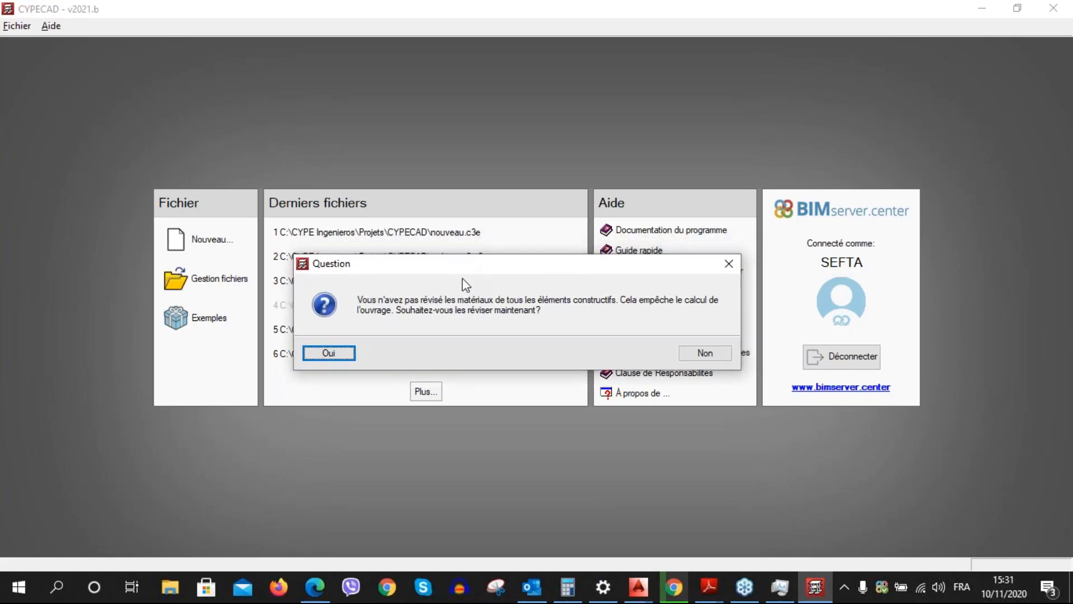
click(345, 356)
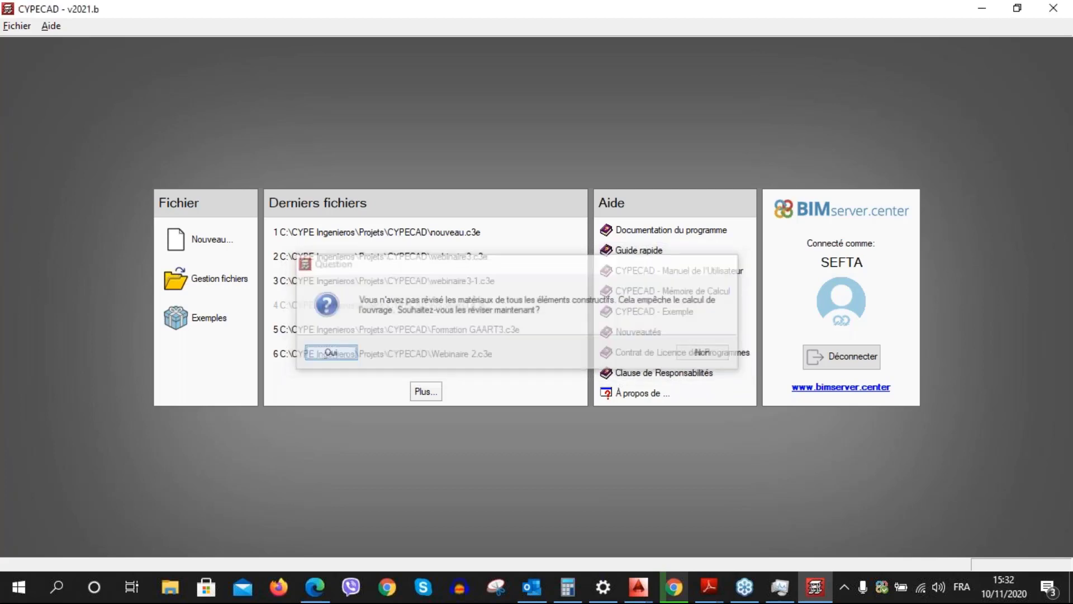
drag(551, 126, 548, 141)
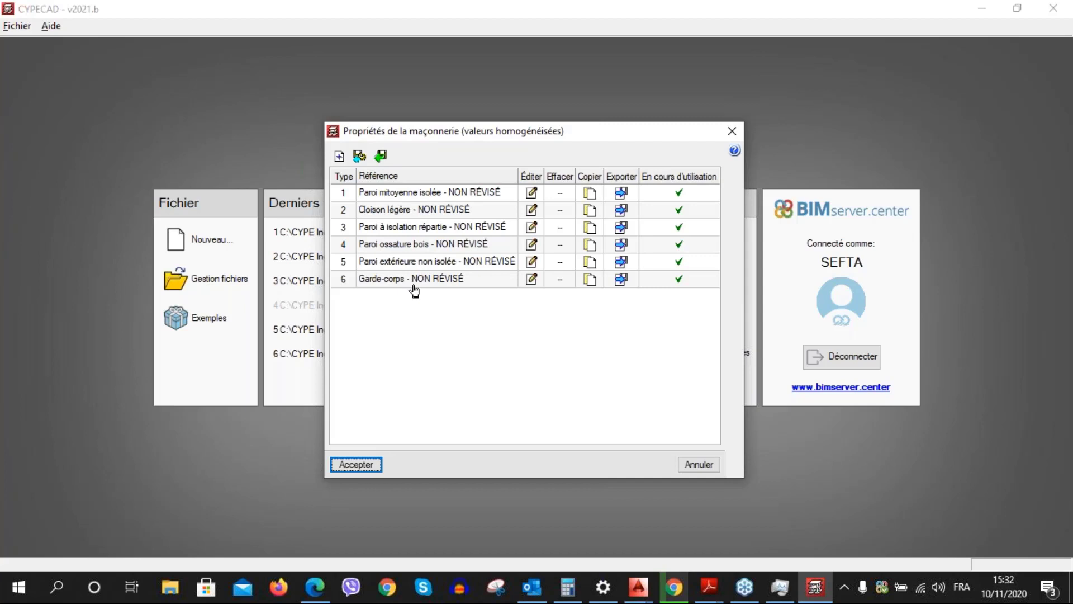
Try including Paroi mitoyenne isolée in the seismic analysis to examine its mechanical parameters, discarding the change
click(532, 194)
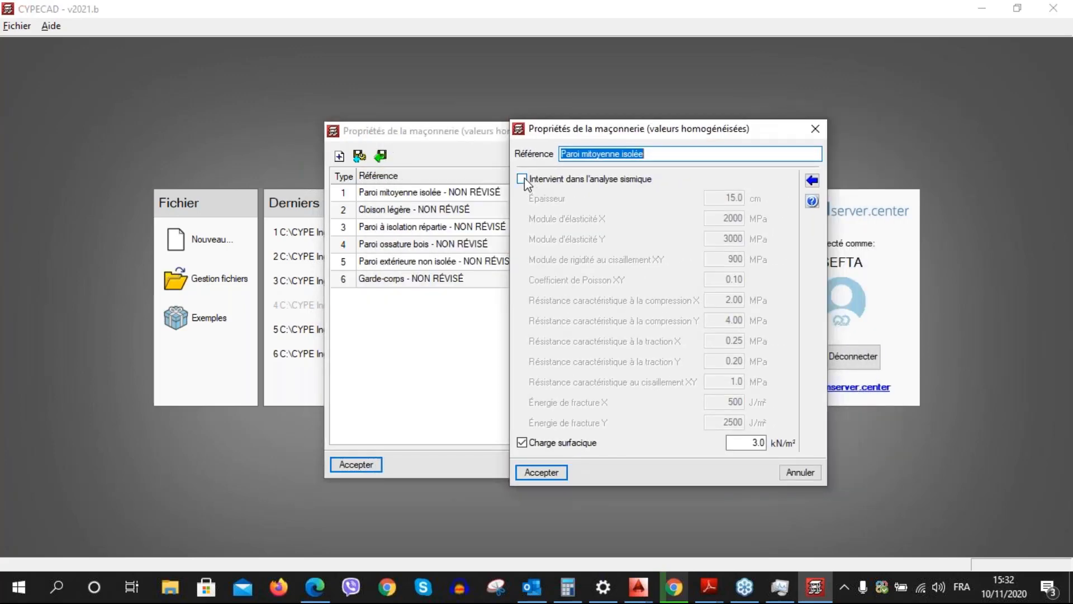
drag(547, 132, 538, 137)
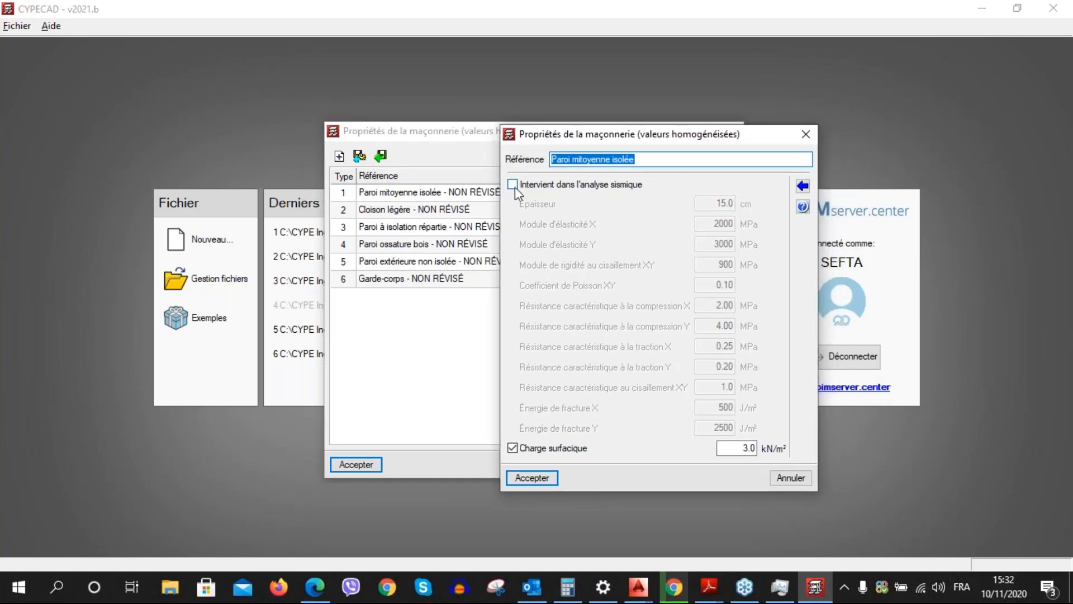
click(513, 184)
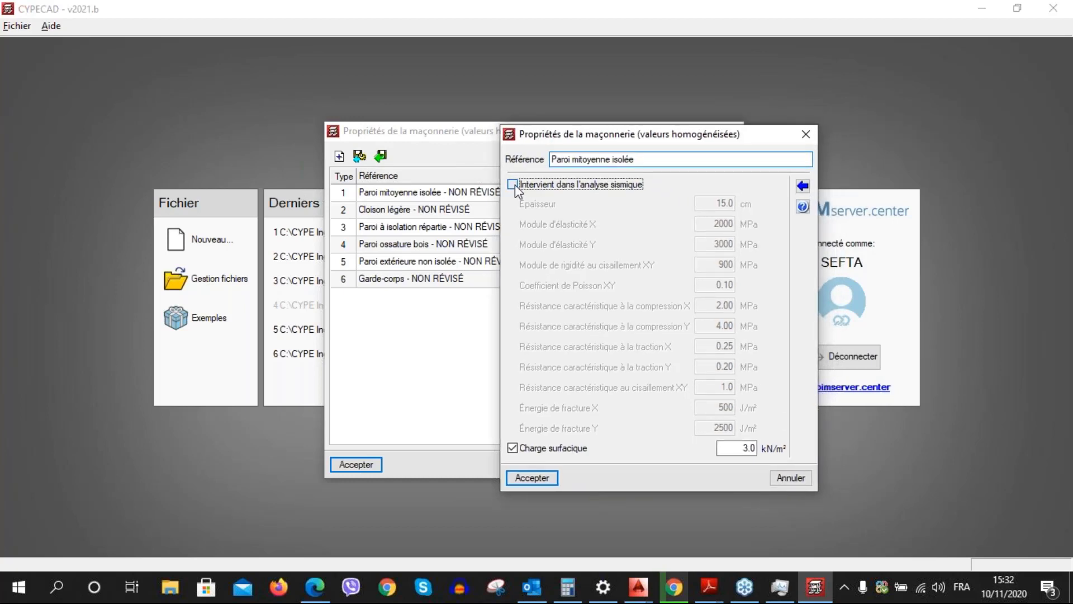
click(513, 184)
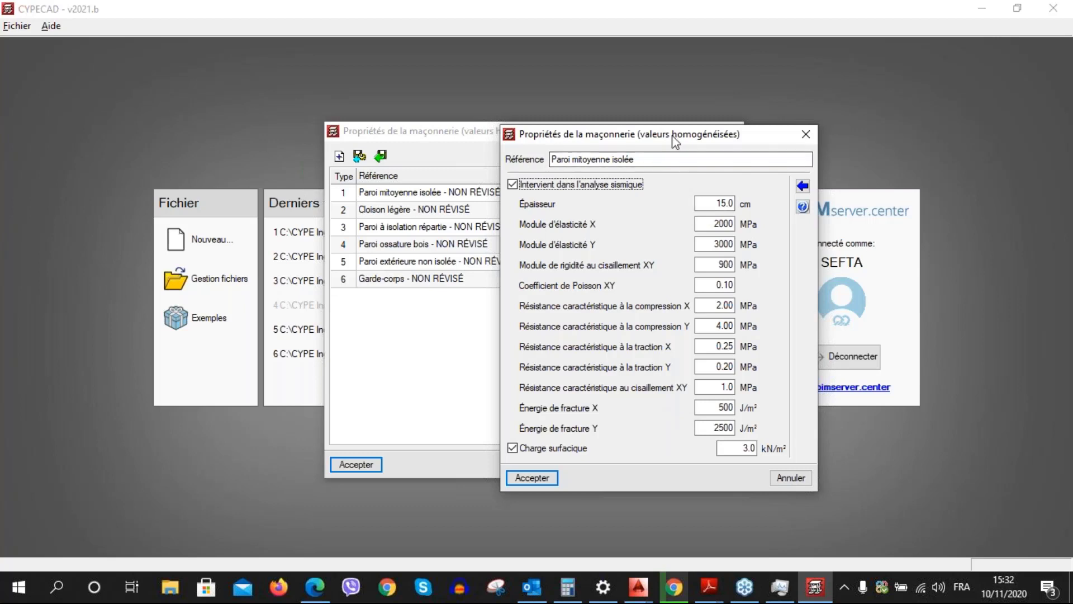
drag(673, 136, 667, 142)
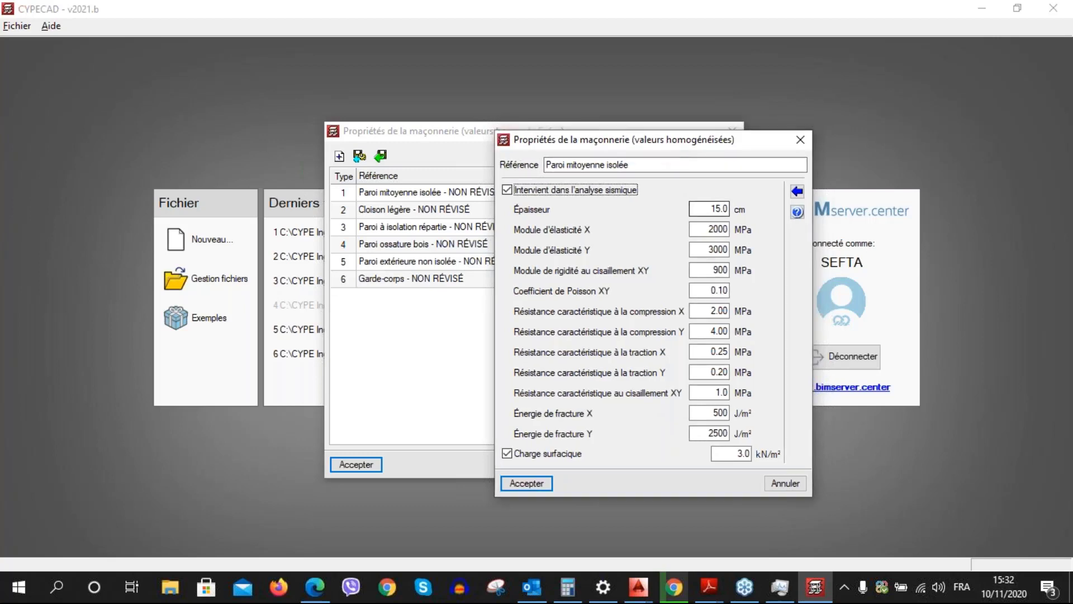
click(801, 142)
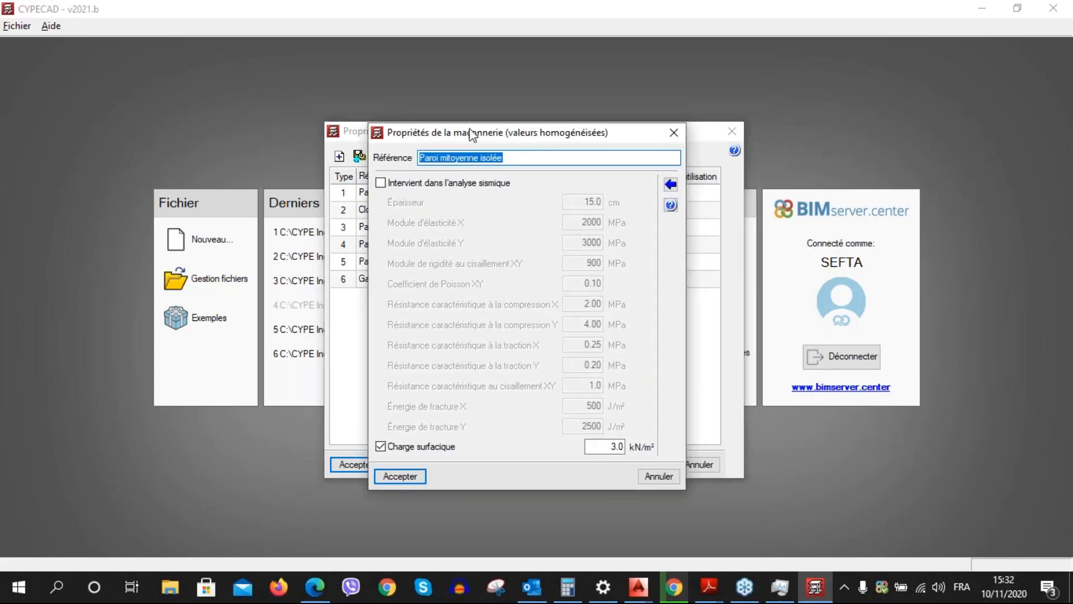
Review the surface load of Paroi mitoyenne isolée and accept its properties with the seismic option off
drag(473, 134, 471, 135)
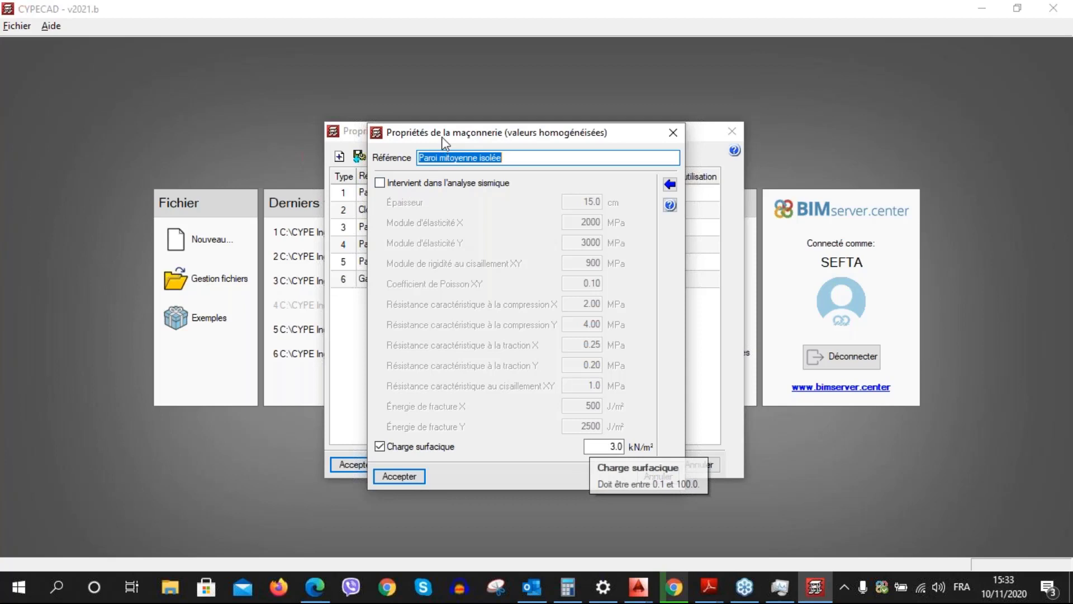
drag(444, 138, 442, 141)
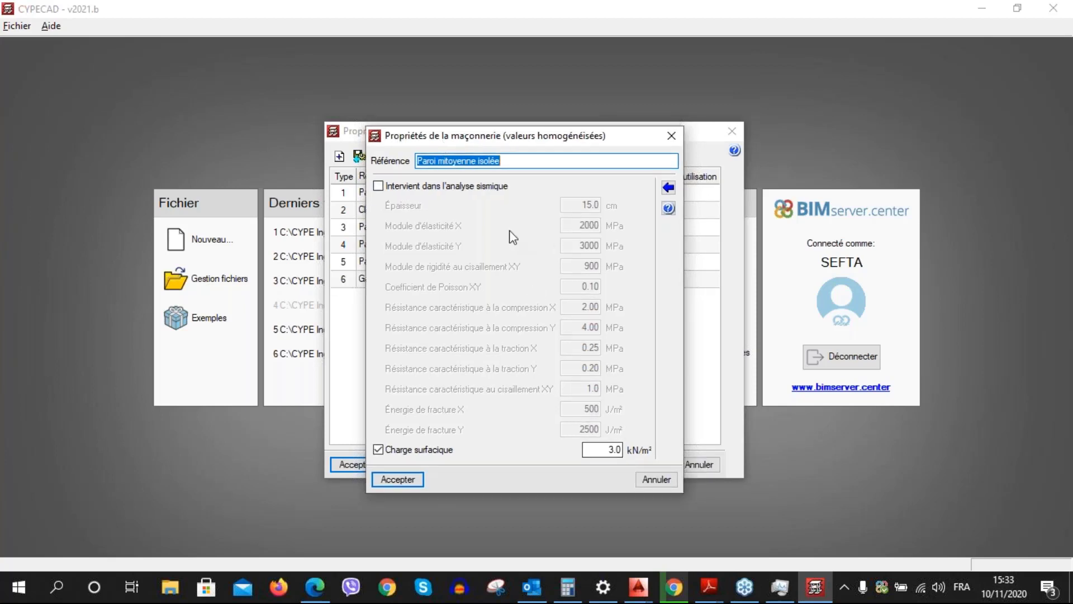
click(597, 447)
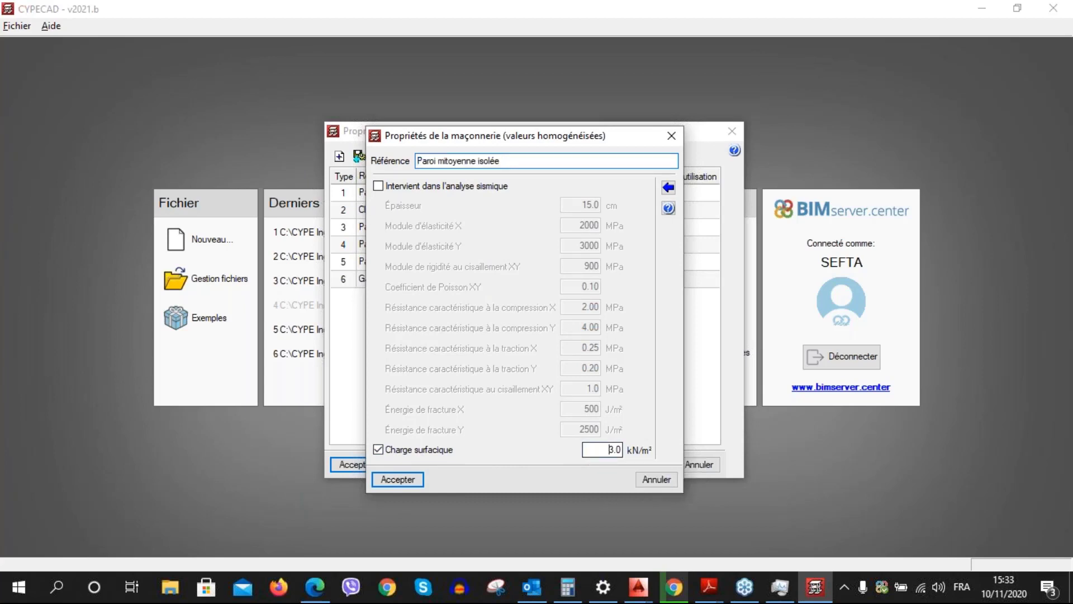
double_click(597, 448)
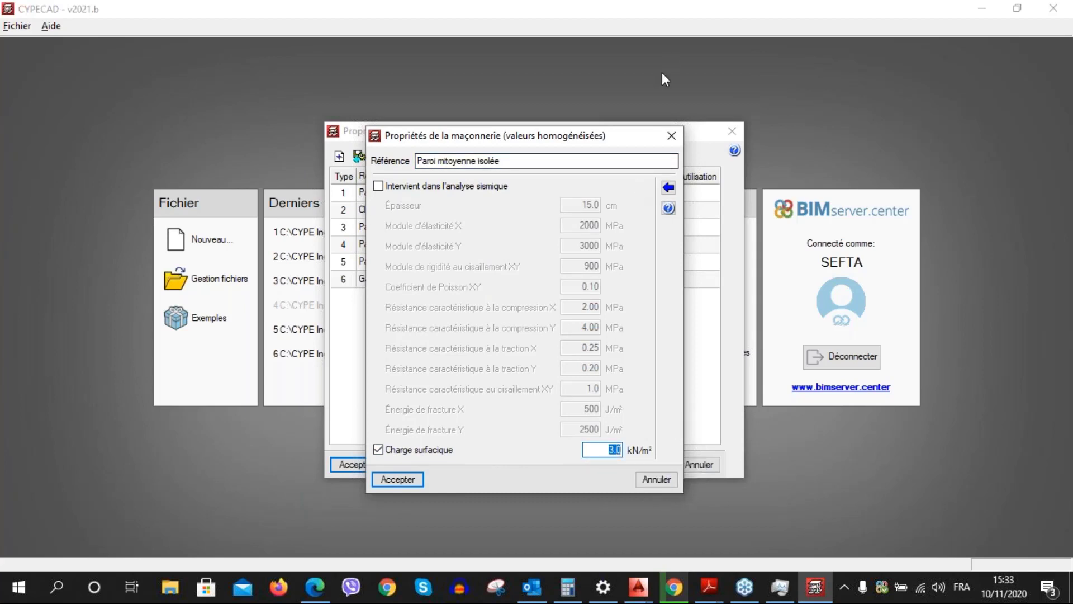
click(395, 479)
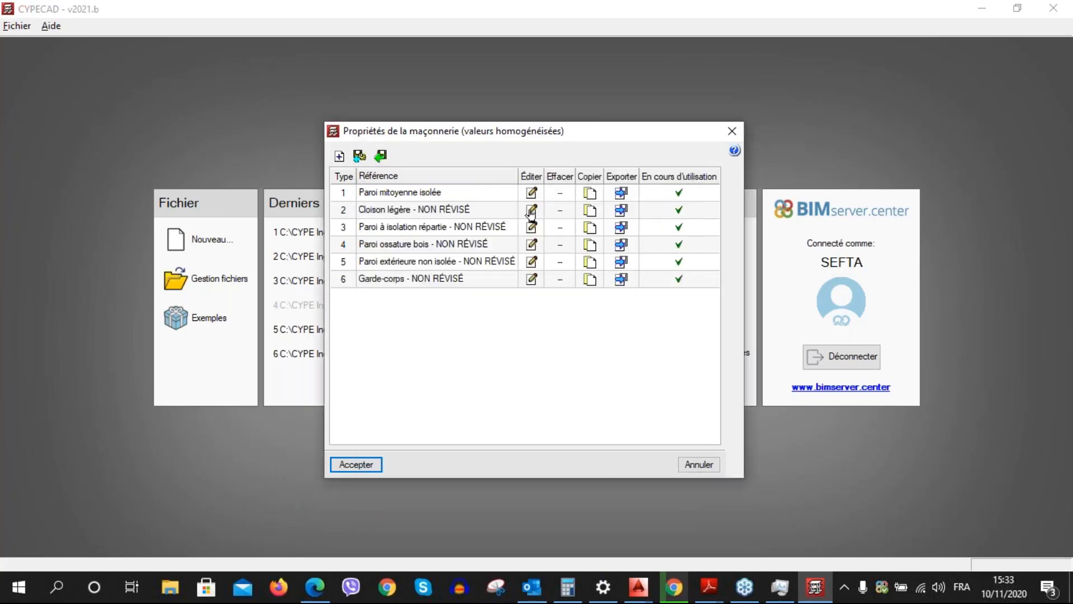
Validate the properties of the five remaining wall types, from Cloison légère to Garde-corps, and accept the masonry properties
click(531, 210)
click(396, 456)
click(531, 230)
click(411, 471)
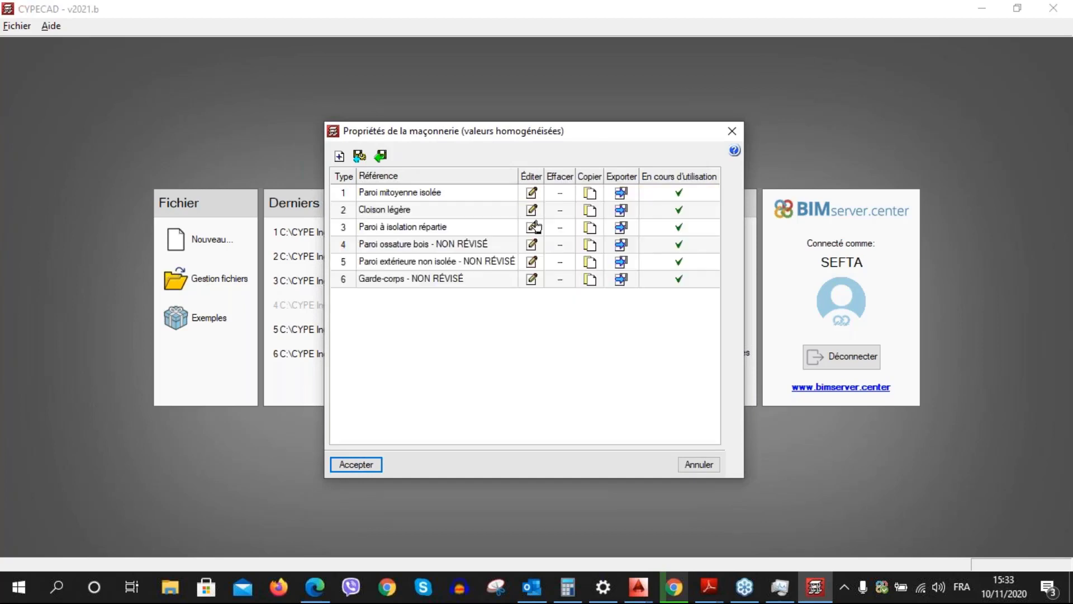
key(Return)
click(531, 262)
click(407, 469)
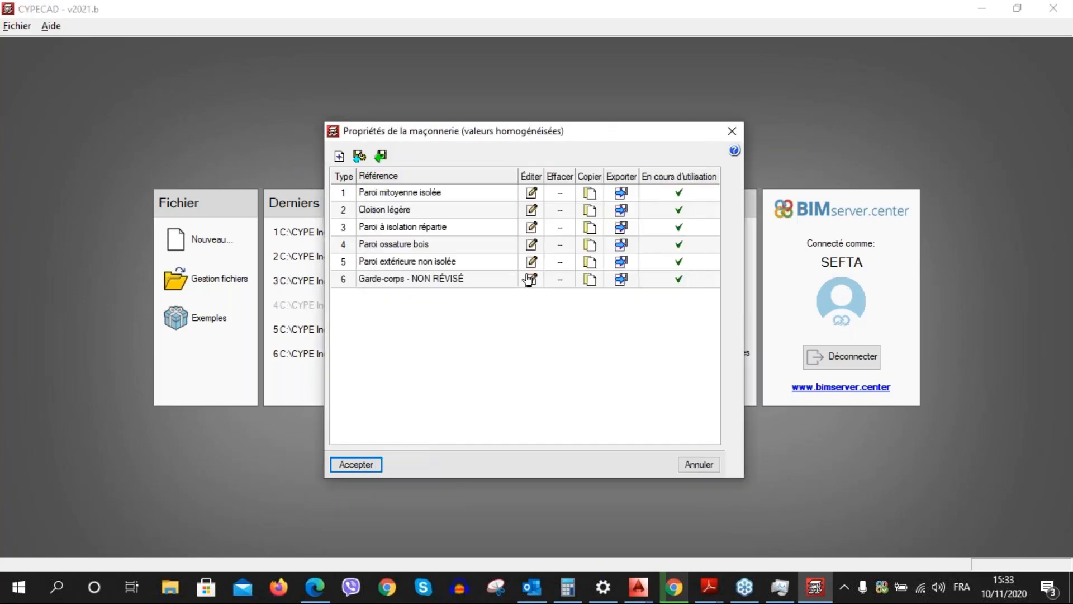
click(530, 278)
click(408, 470)
click(355, 464)
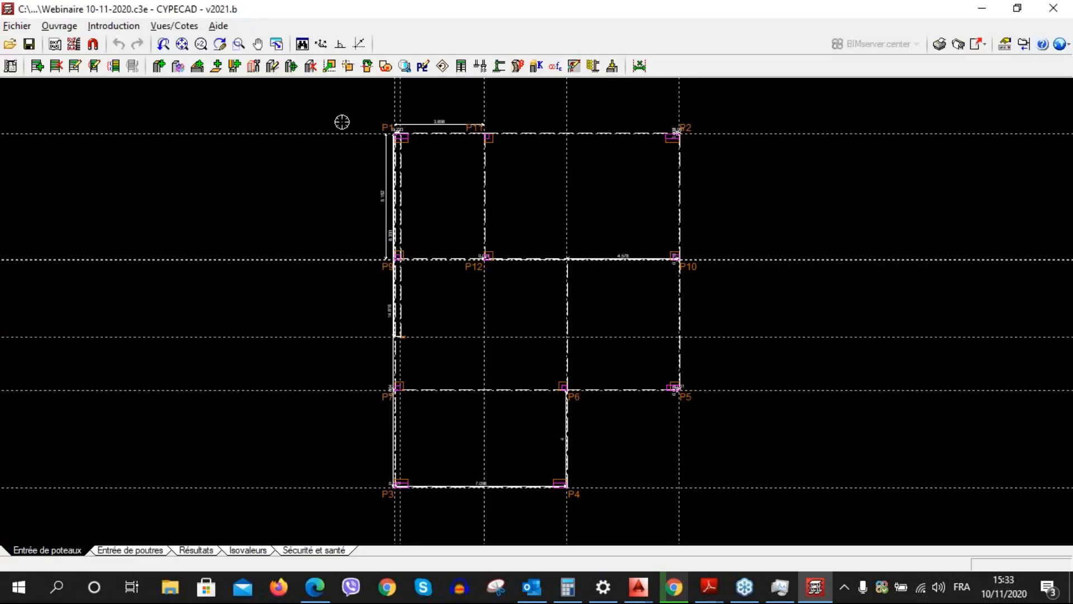
Hide the dimension lines in the column entry plan
scroll(475, 158, down, 3)
middle_drag(492, 188, 424, 249)
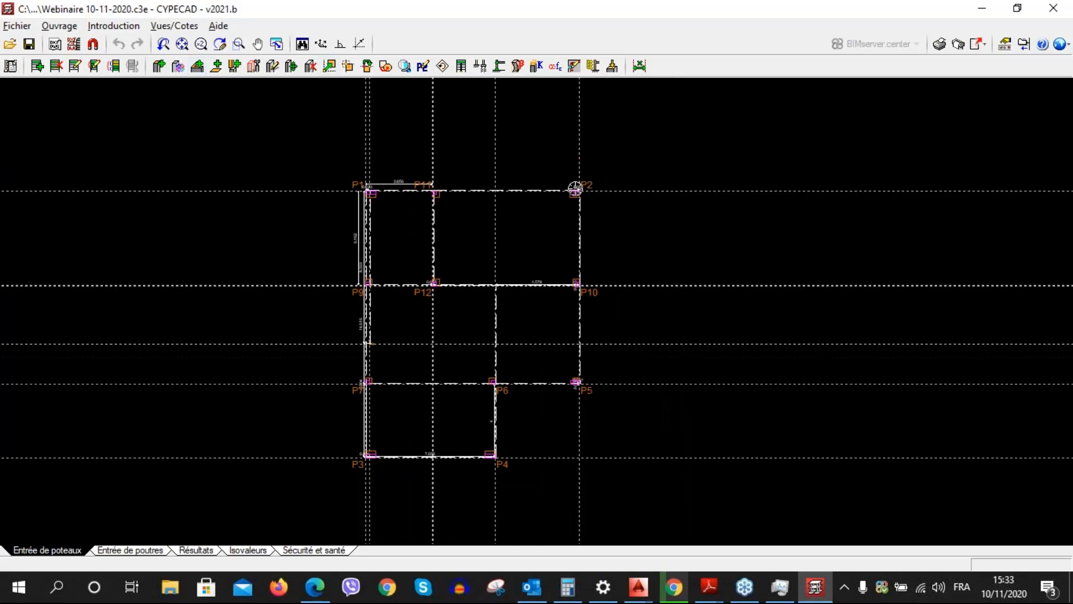
scroll(618, 206, up, 1)
scroll(562, 200, up, 3)
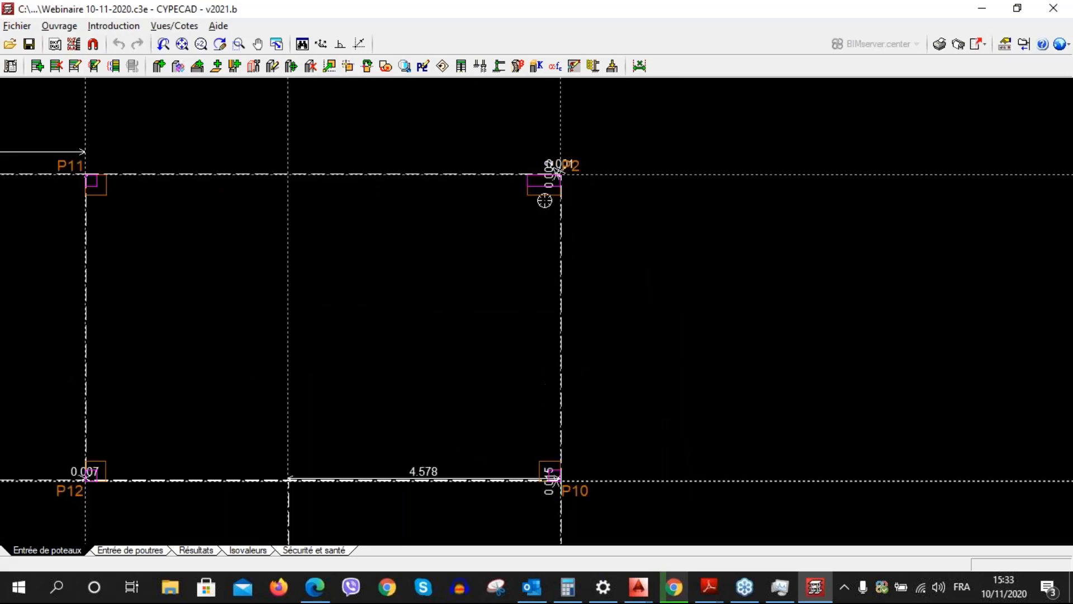
middle_drag(548, 227, 553, 229)
scroll(523, 239, down, 3)
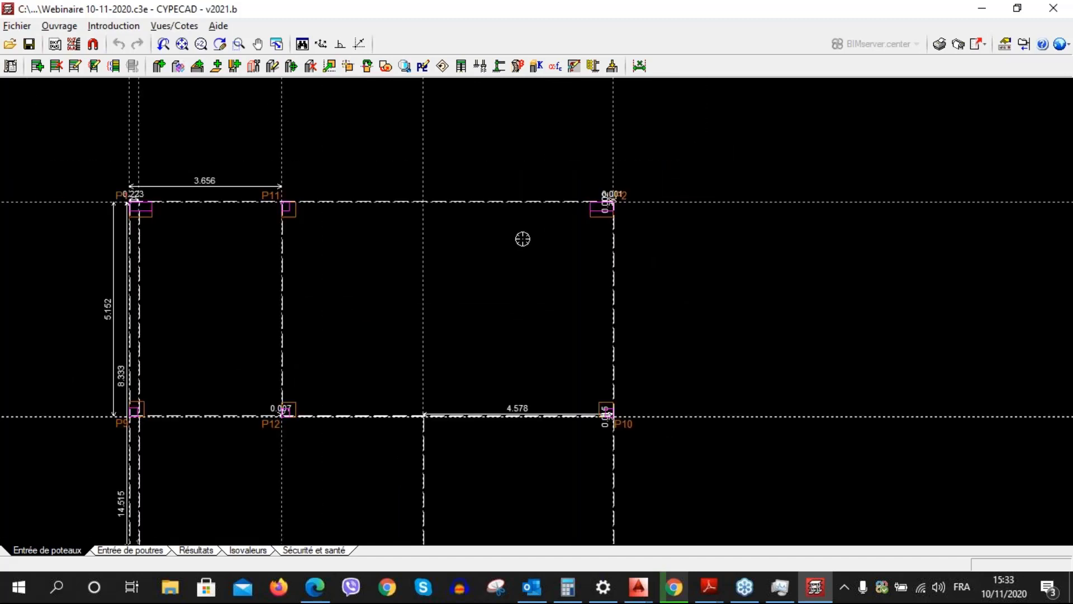
click(174, 26)
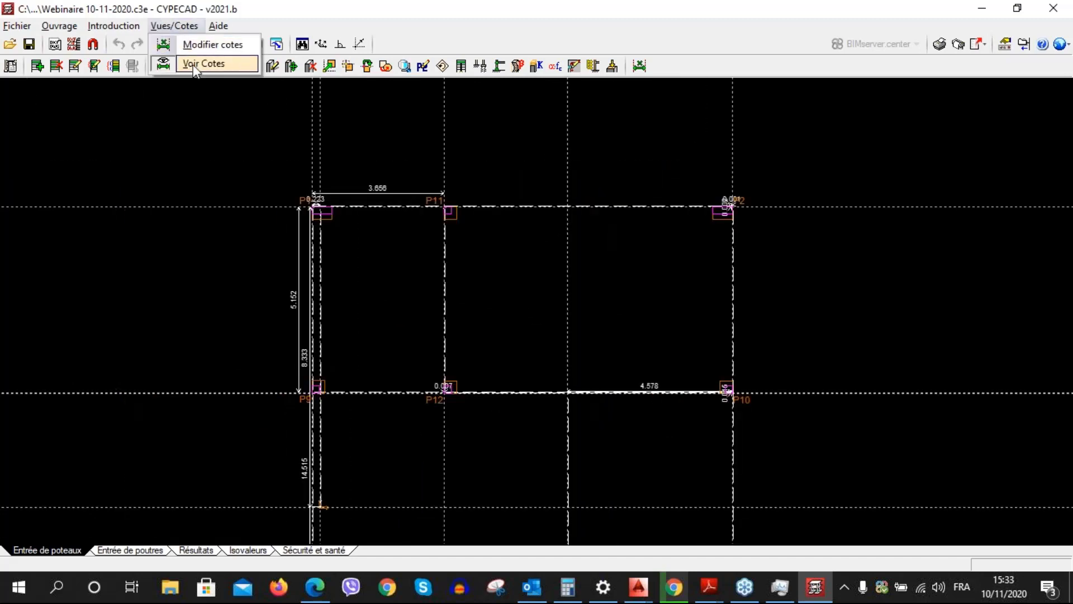
click(194, 65)
Examine the position and orientation of the imported columns across the plan
scroll(455, 246, down, 3)
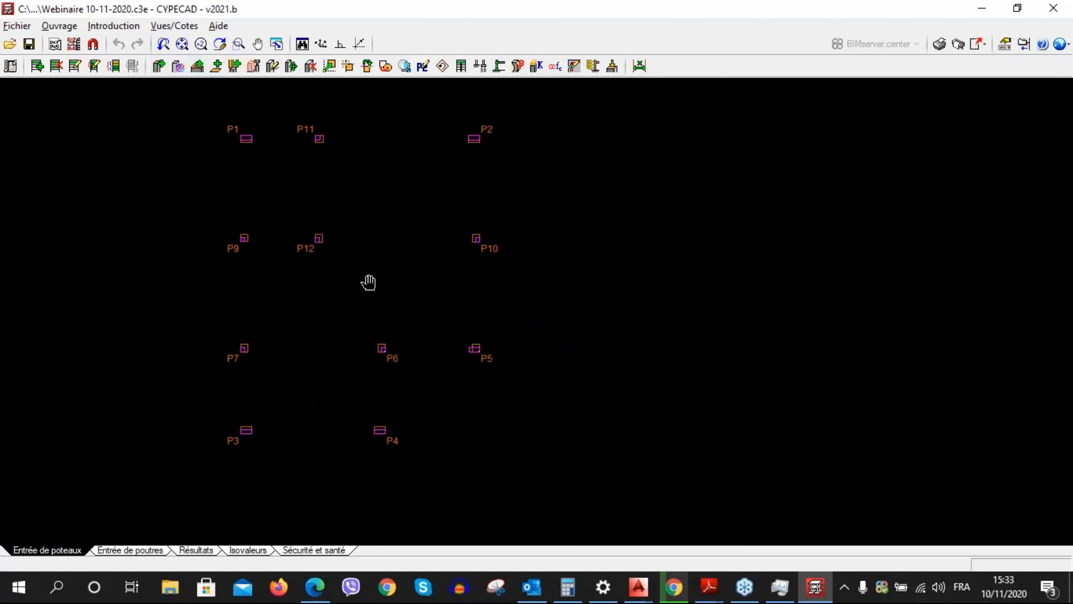
middle_drag(369, 282, 398, 317)
scroll(392, 441, up, 5)
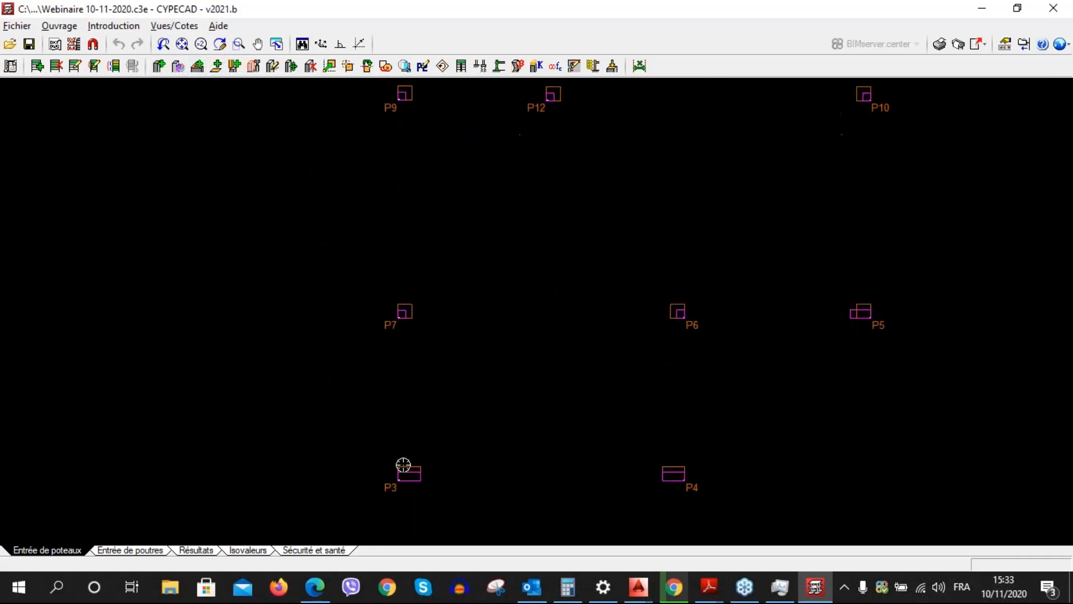
scroll(489, 268, down, 5)
scroll(458, 240, up, 2)
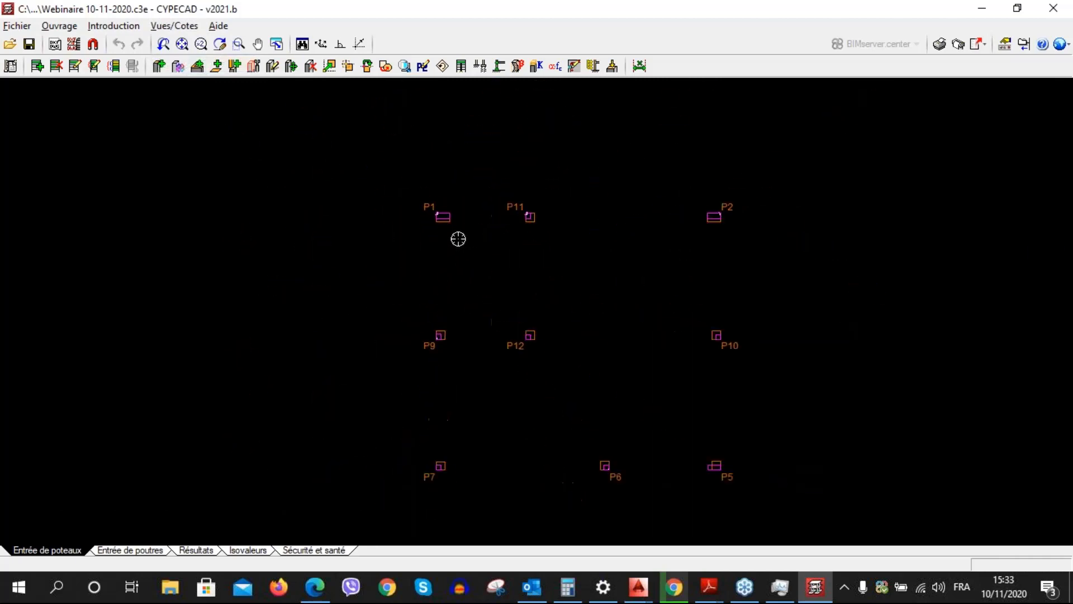
scroll(606, 240, down, 2)
middle_drag(606, 240, 529, 237)
scroll(412, 254, up, 2)
scroll(513, 285, down, 3)
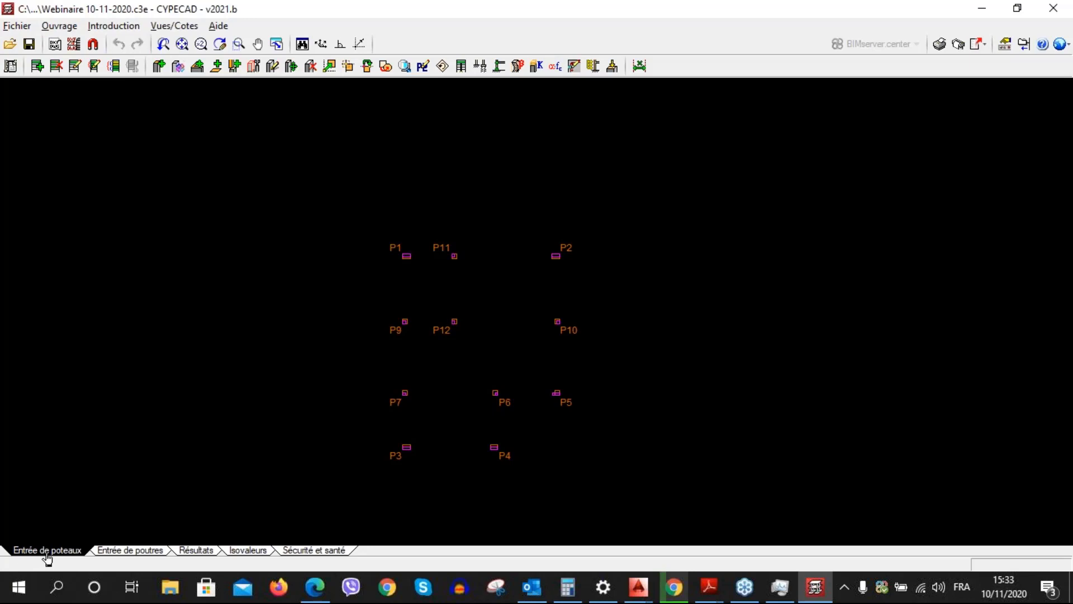
Check the storey heights and the foundation plane elevation in the level editor, leaving without changes
click(75, 67)
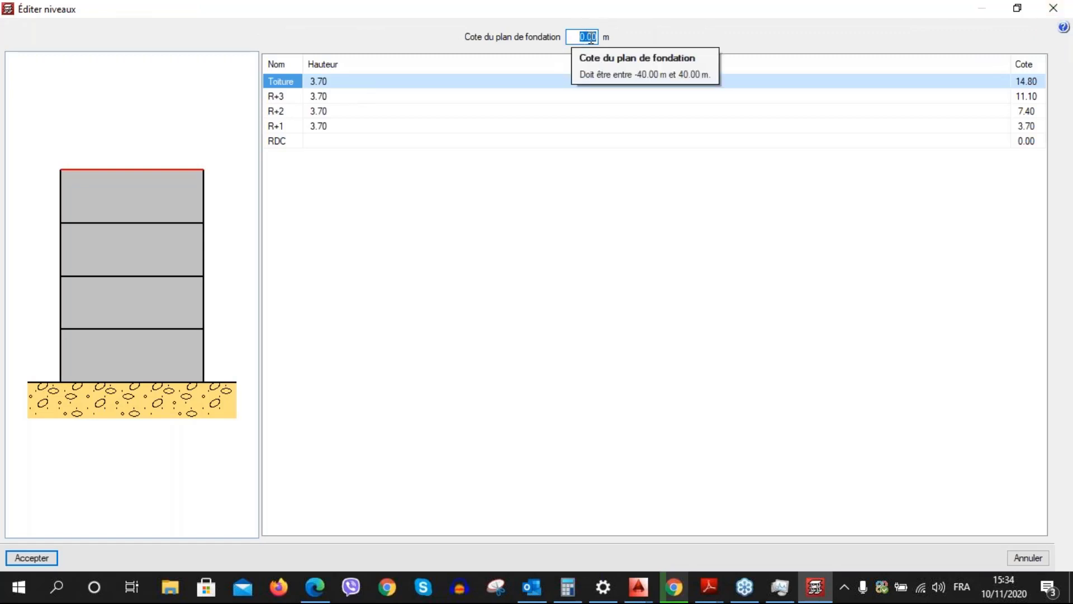
click(1058, 12)
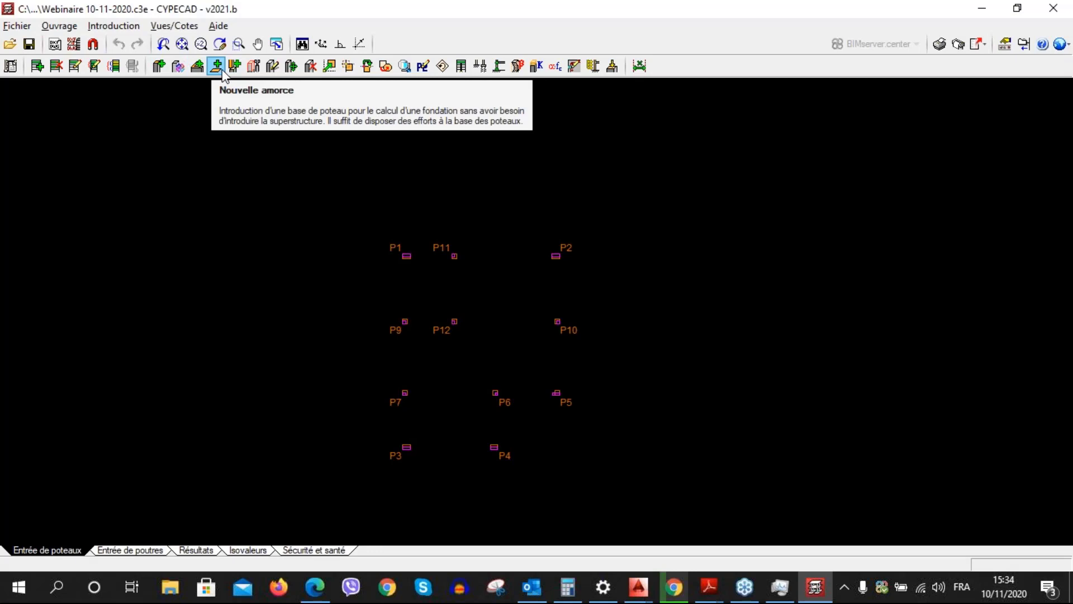
Open column P1 for editing and examine its start and end groups, external restraint options and section widths
click(274, 67)
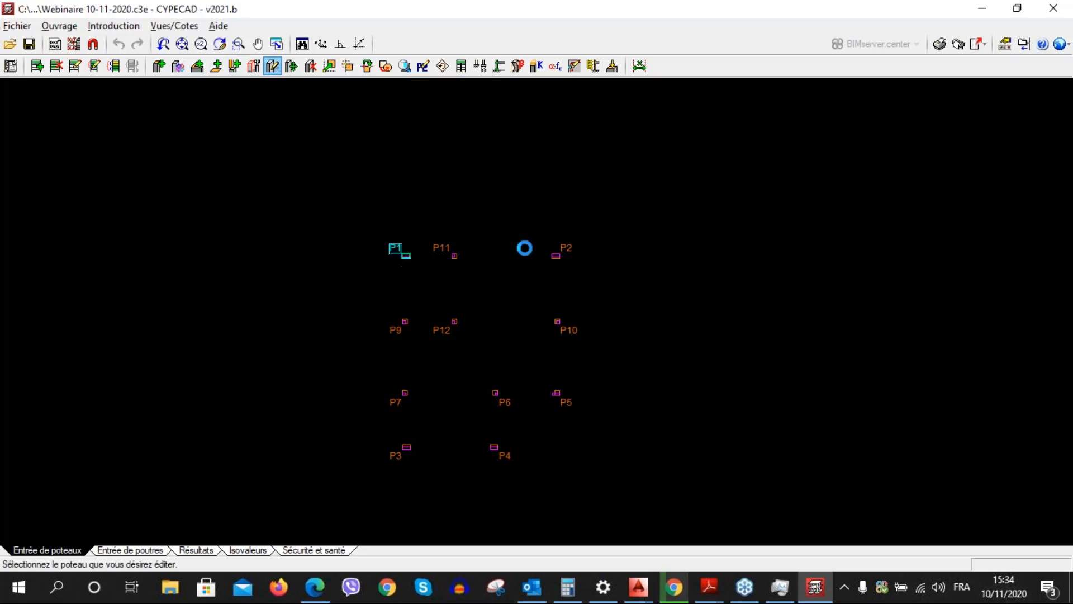
click(524, 248)
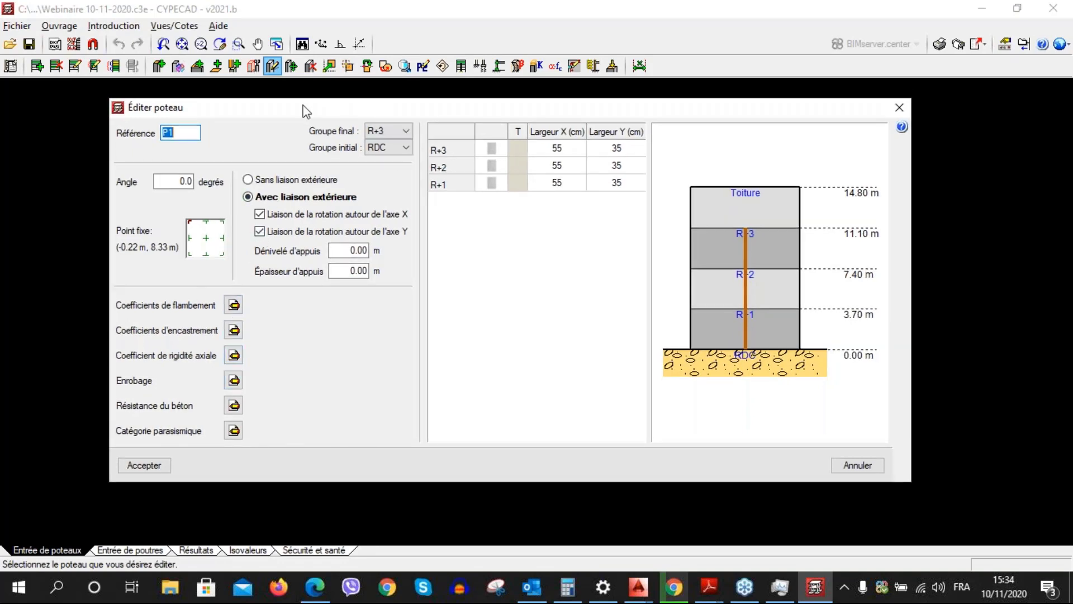
drag(280, 109, 546, 121)
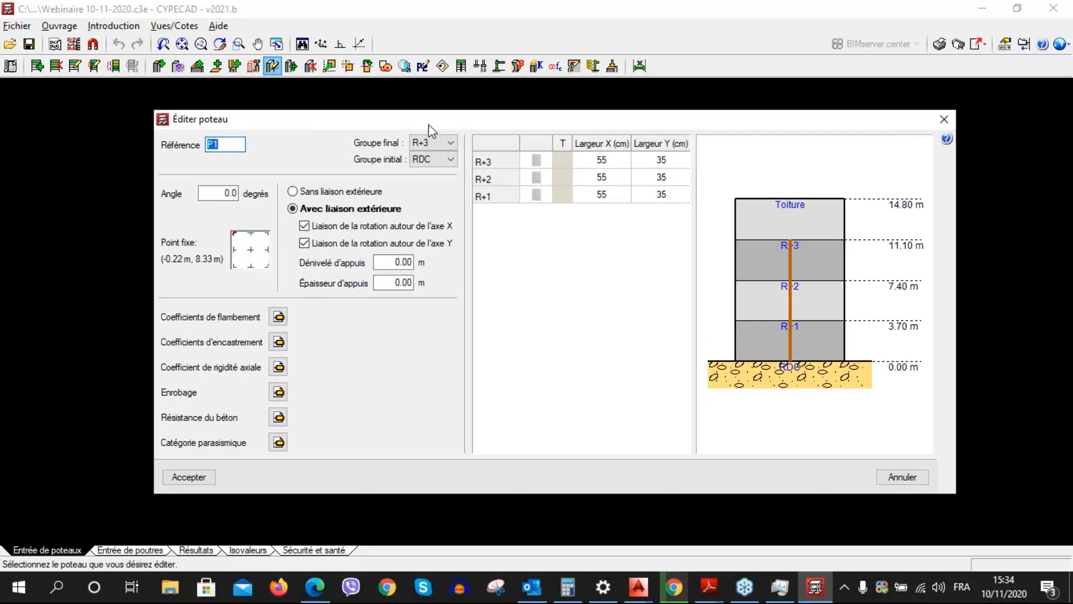
drag(430, 124, 443, 127)
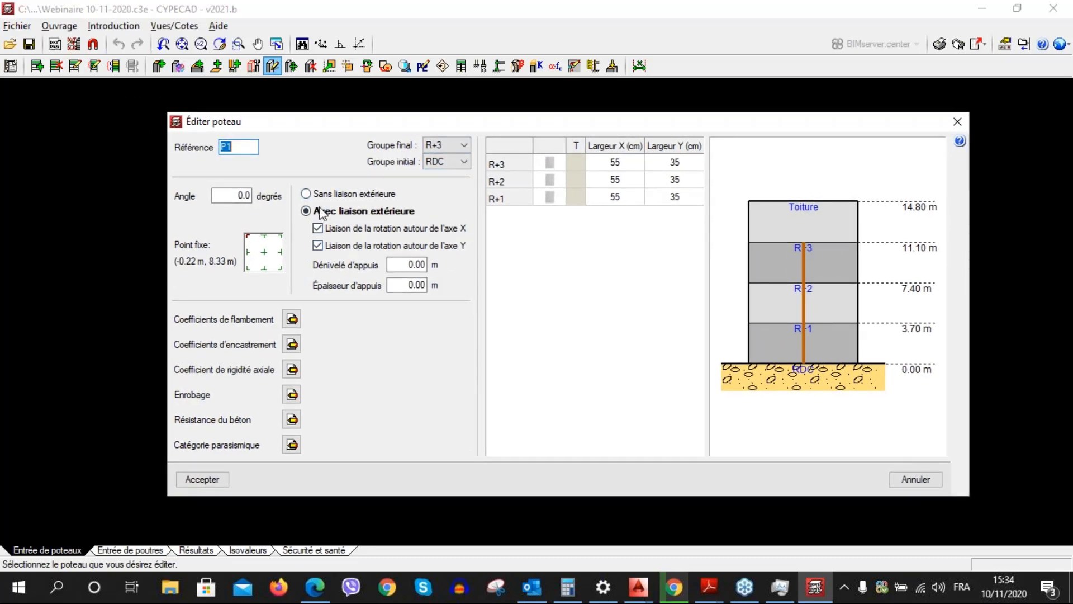
mouse_move(345, 195)
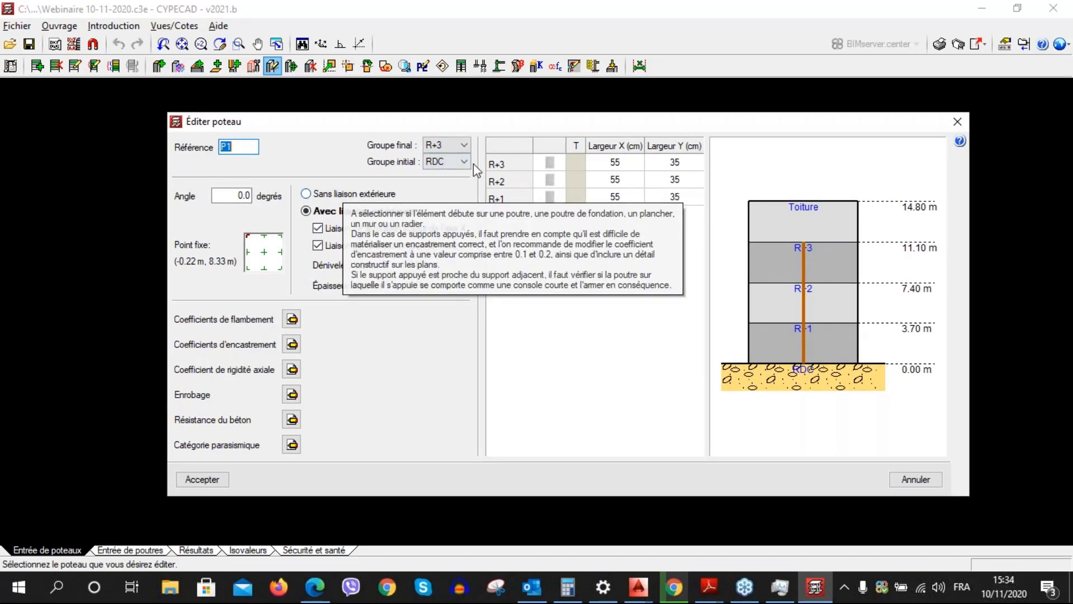
Open the section type of column P1 at R+3, switch the material to steel and examine the profile series and IPE sizes
click(550, 166)
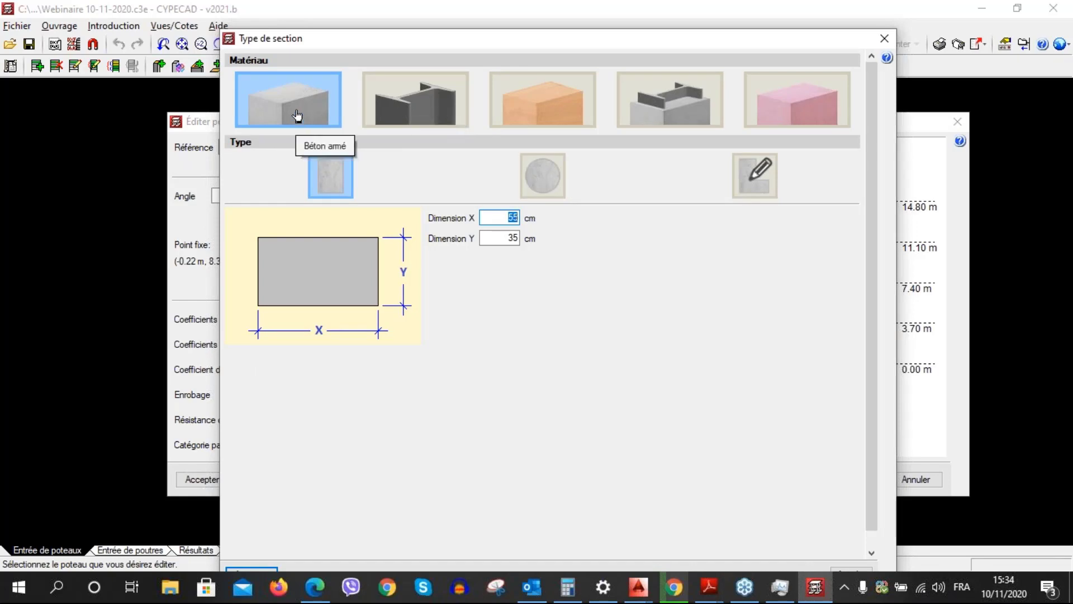
click(407, 103)
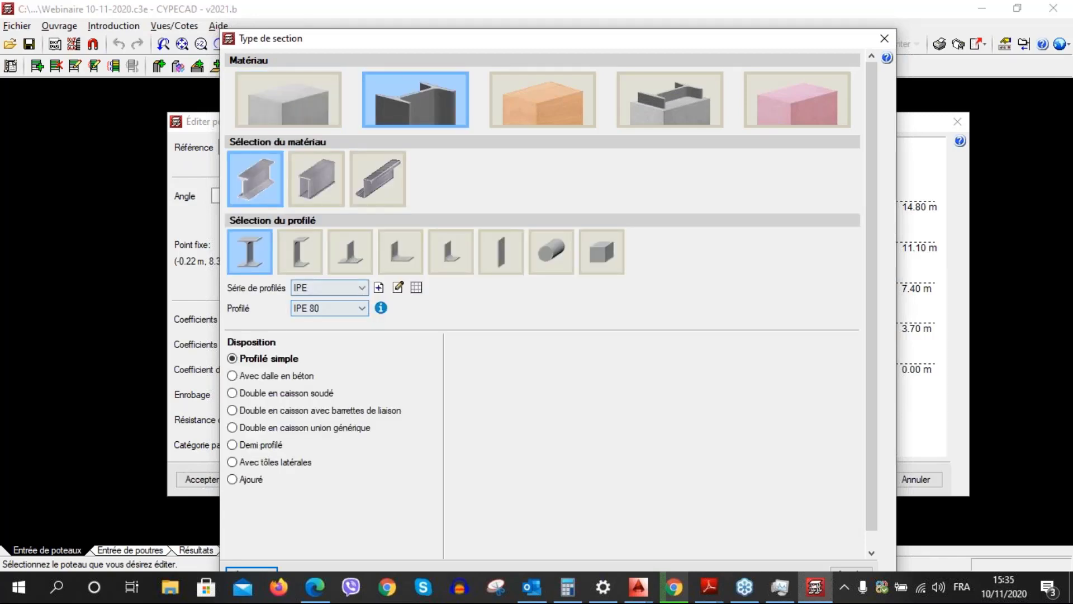
drag(343, 48, 318, 28)
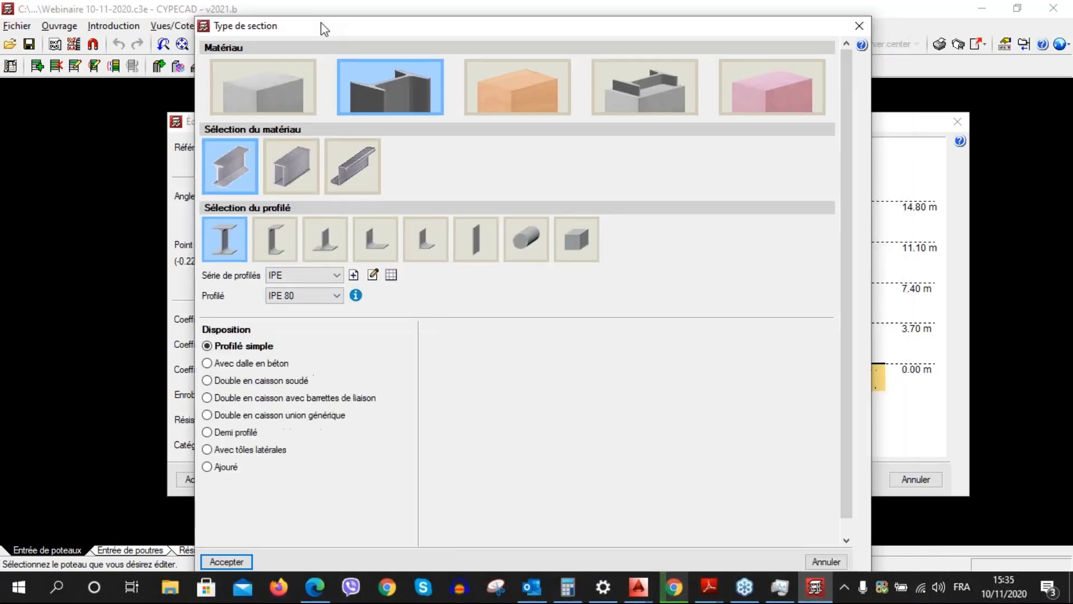
click(337, 269)
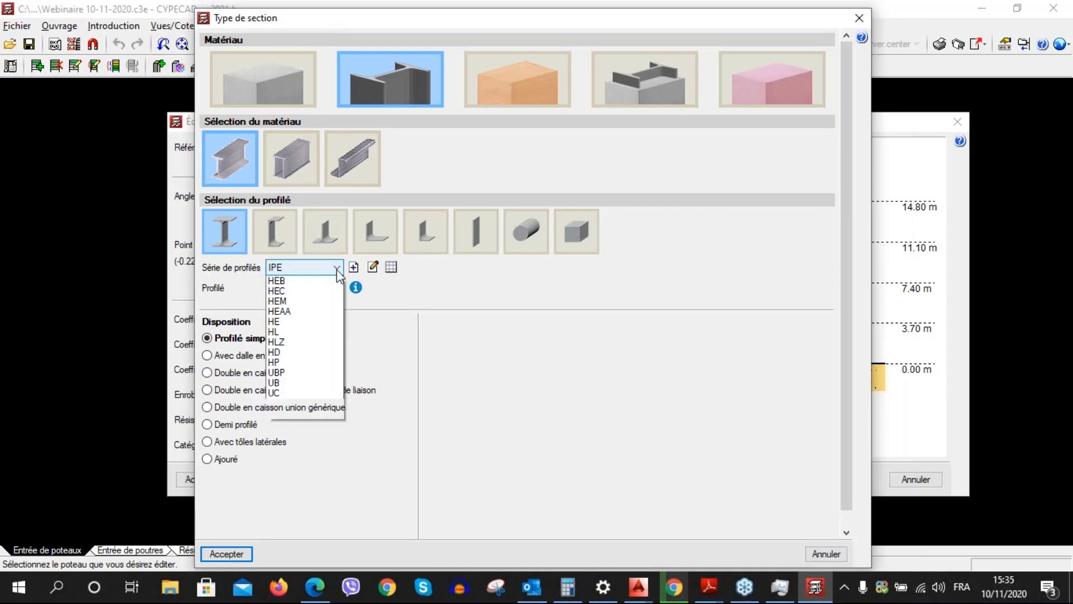
click(337, 269)
click(336, 270)
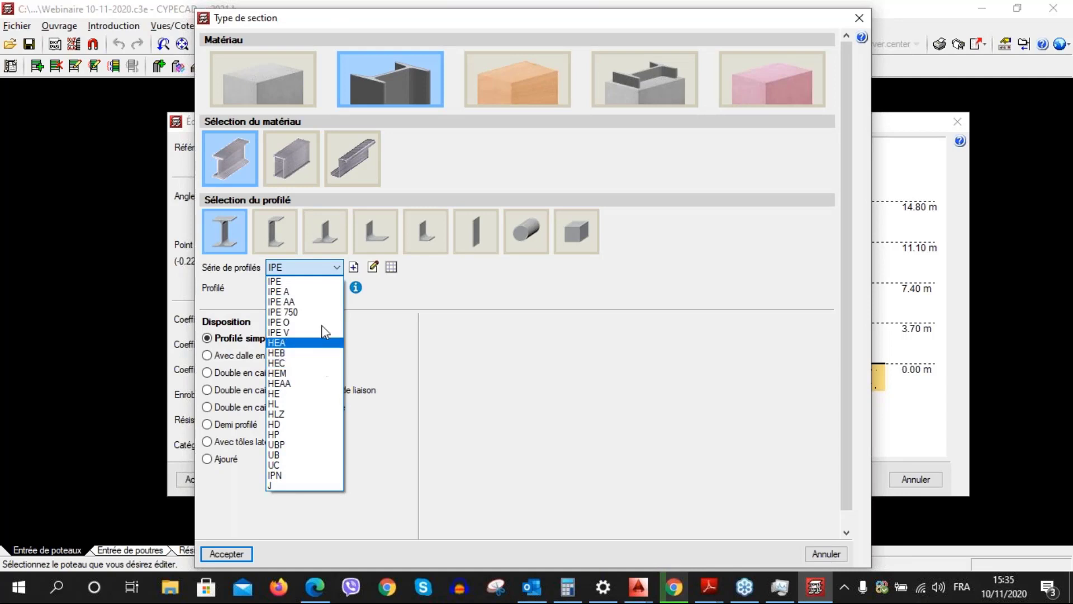
click(336, 267)
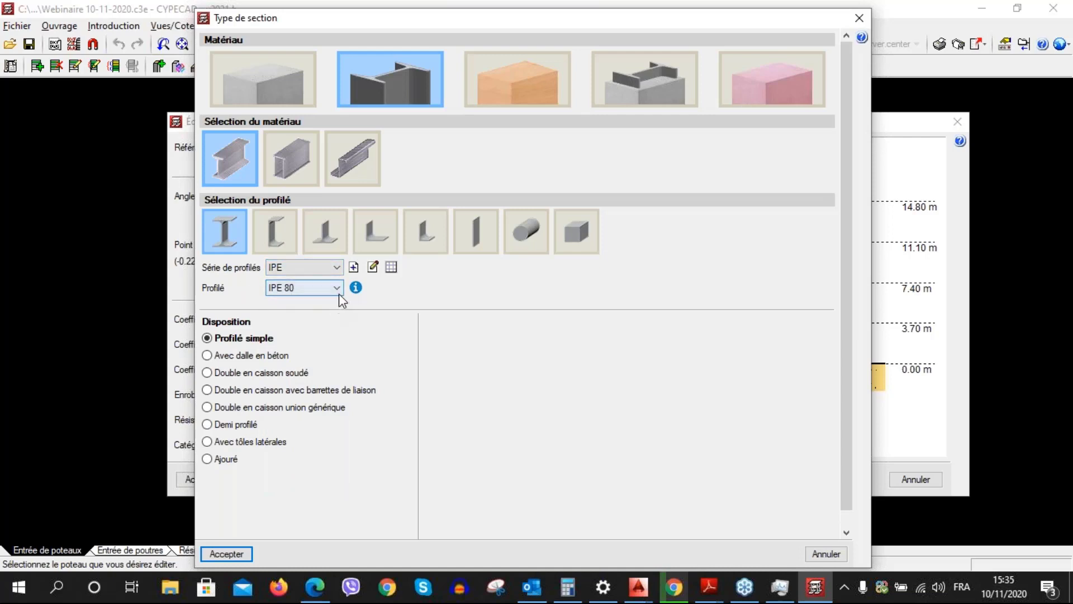
click(338, 291)
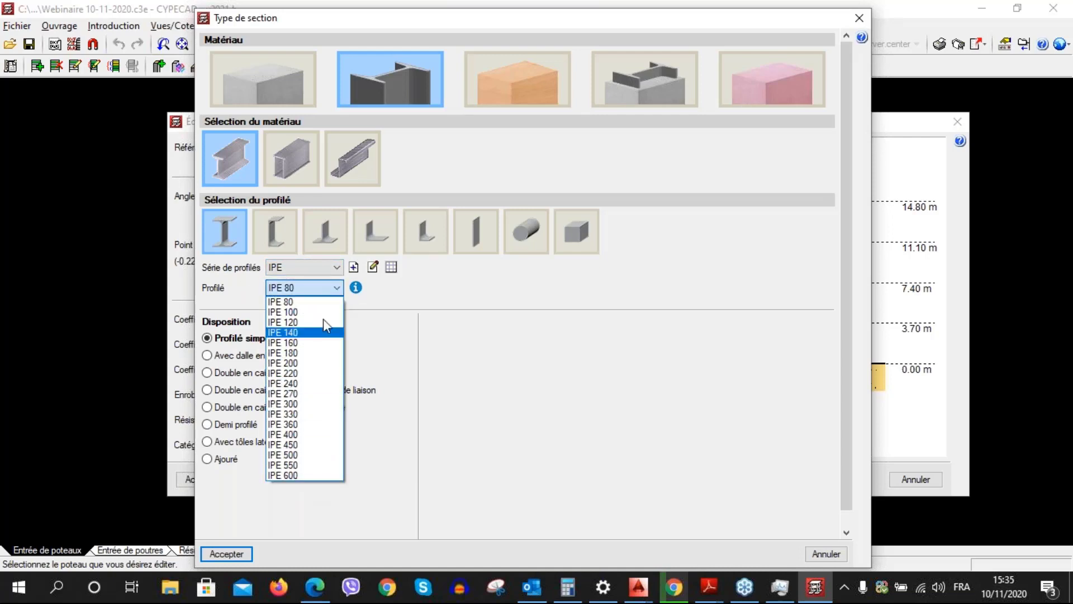
click(319, 302)
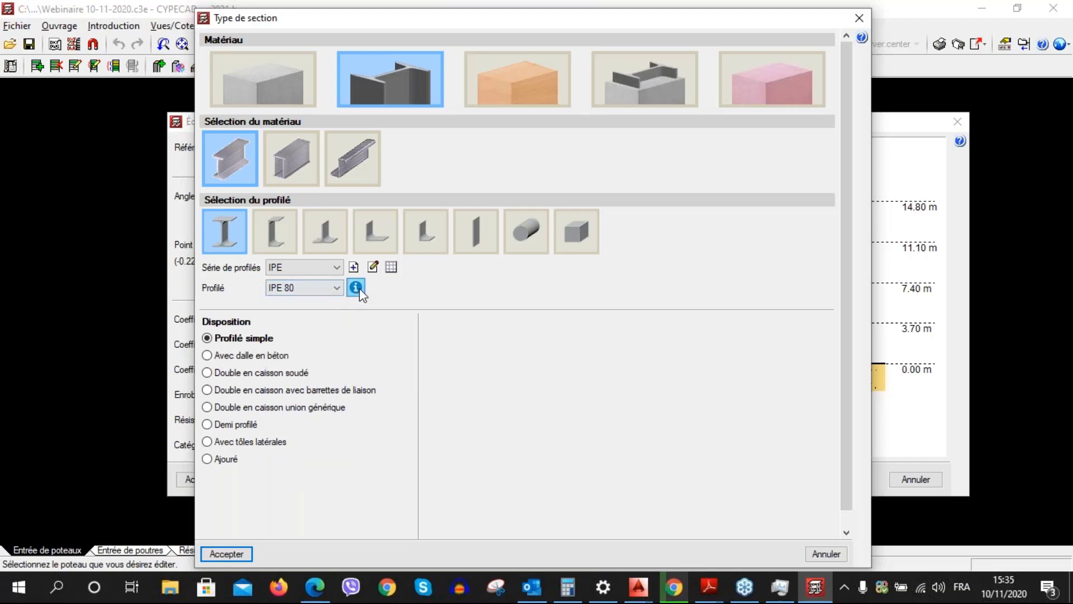
View the section properties of the IPE 80 profile and close them
click(357, 288)
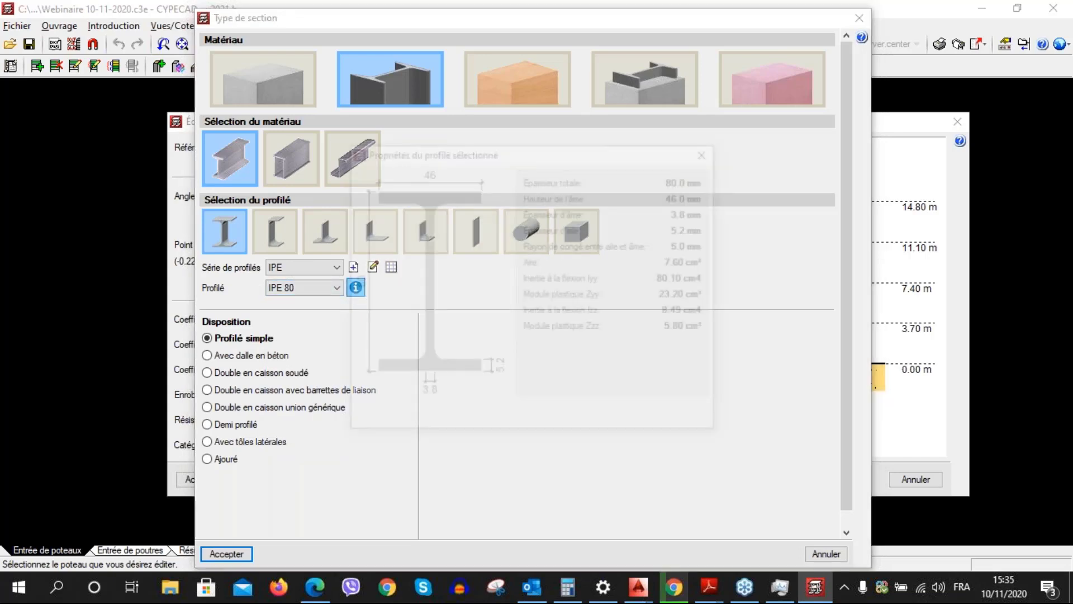
drag(498, 149, 599, 162)
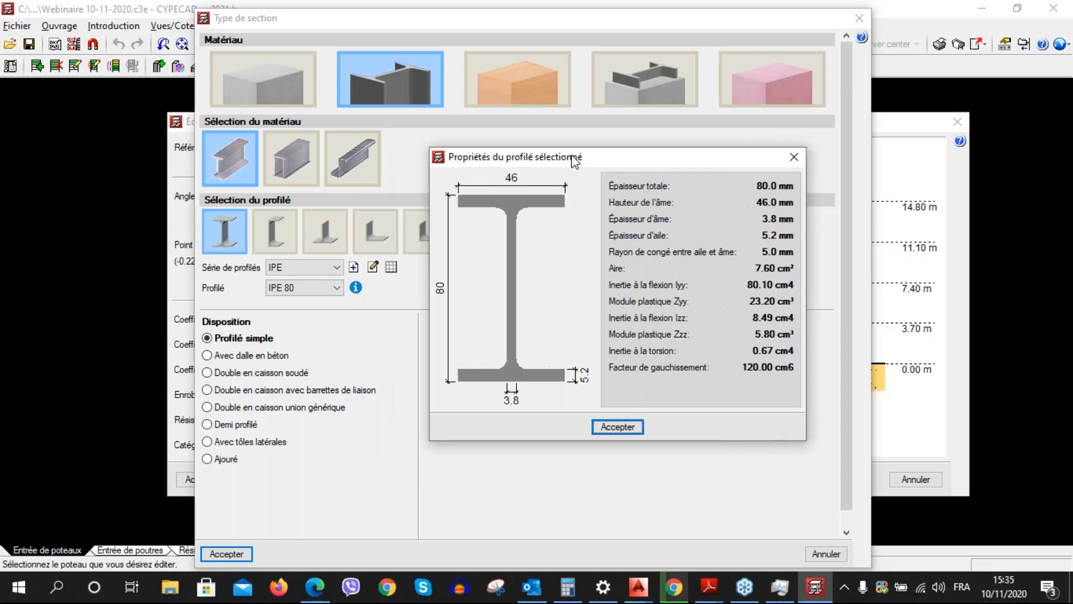
click(796, 159)
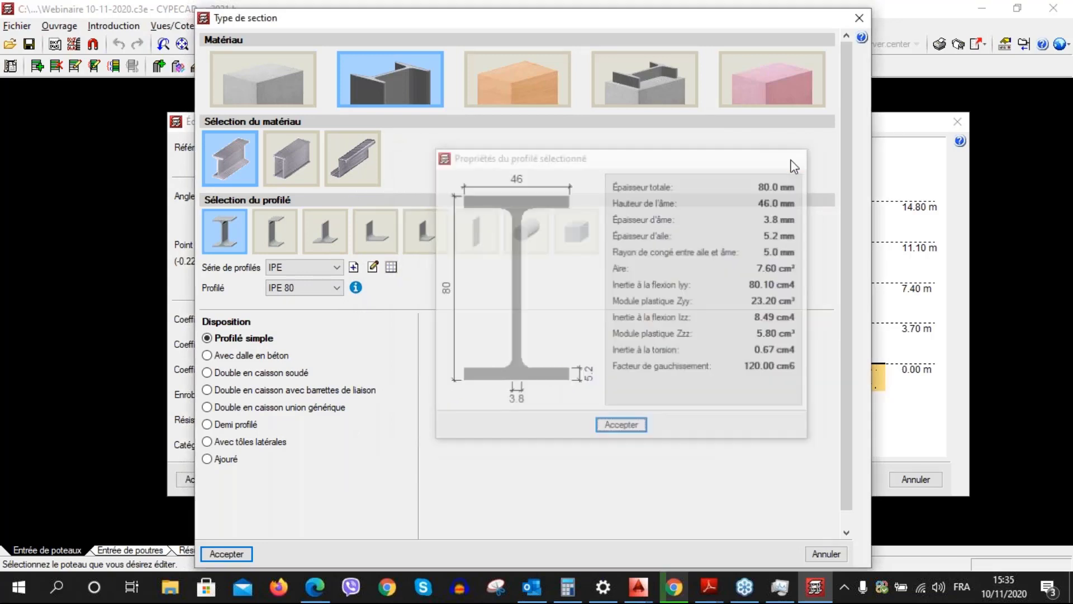
Examine the IPE profile series definition, leaving the section type and column P1 without saving changes
click(373, 267)
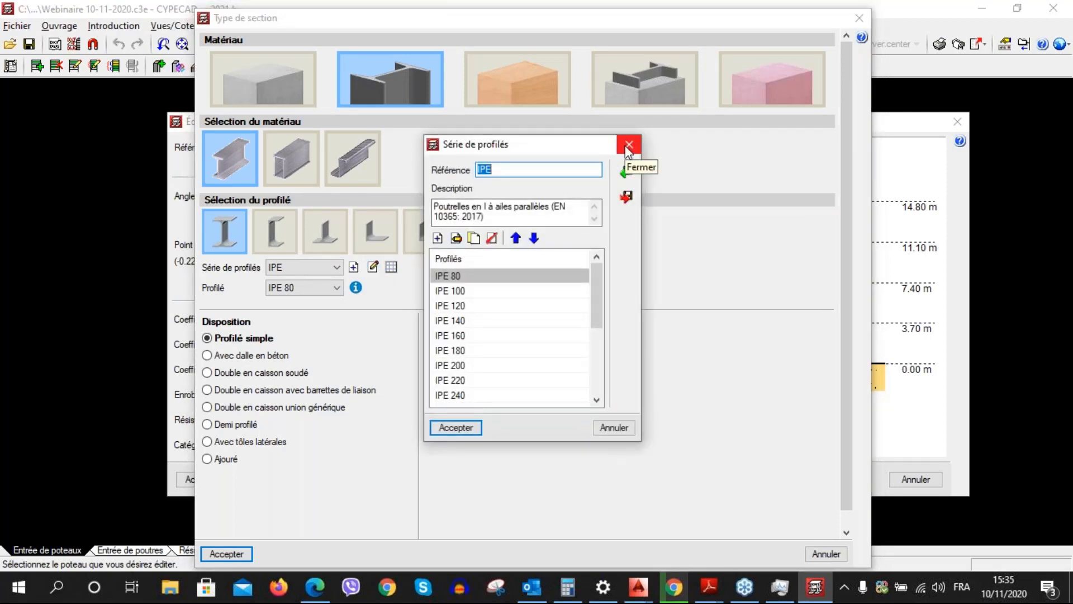
click(628, 148)
click(353, 271)
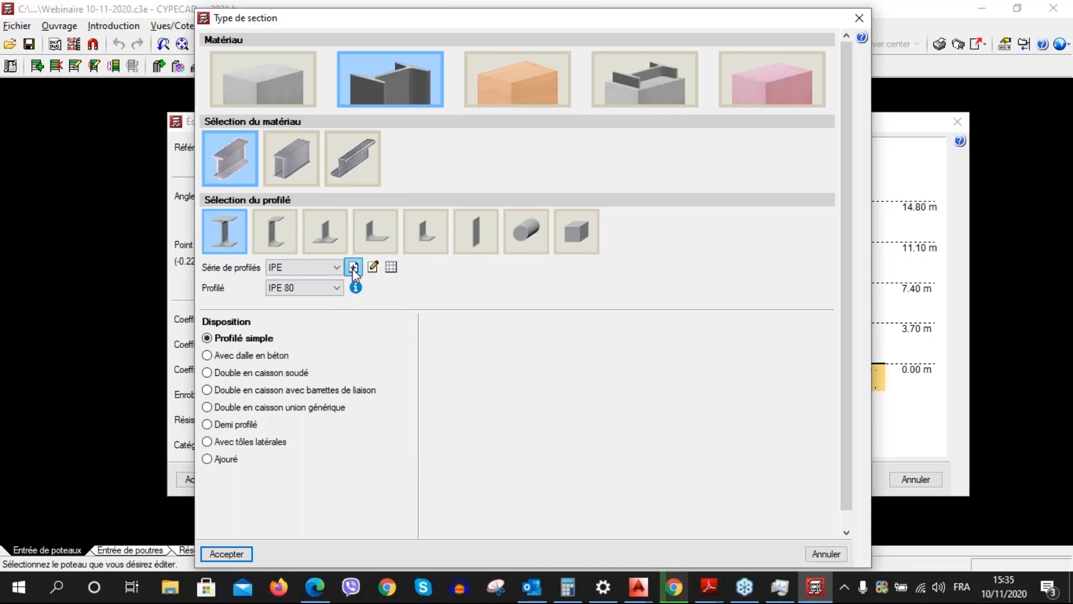
click(861, 17)
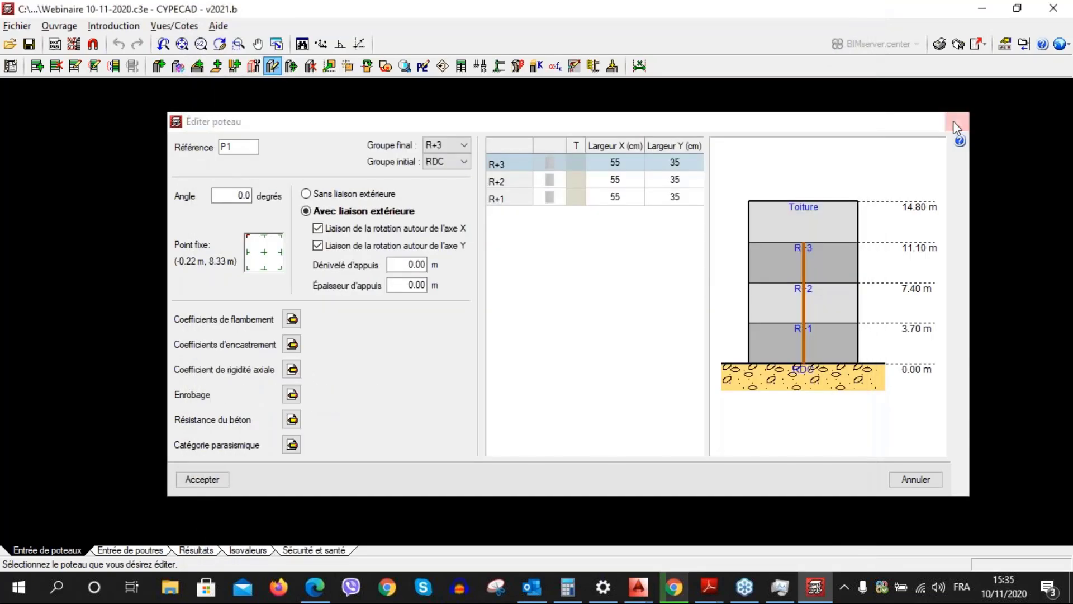
click(956, 121)
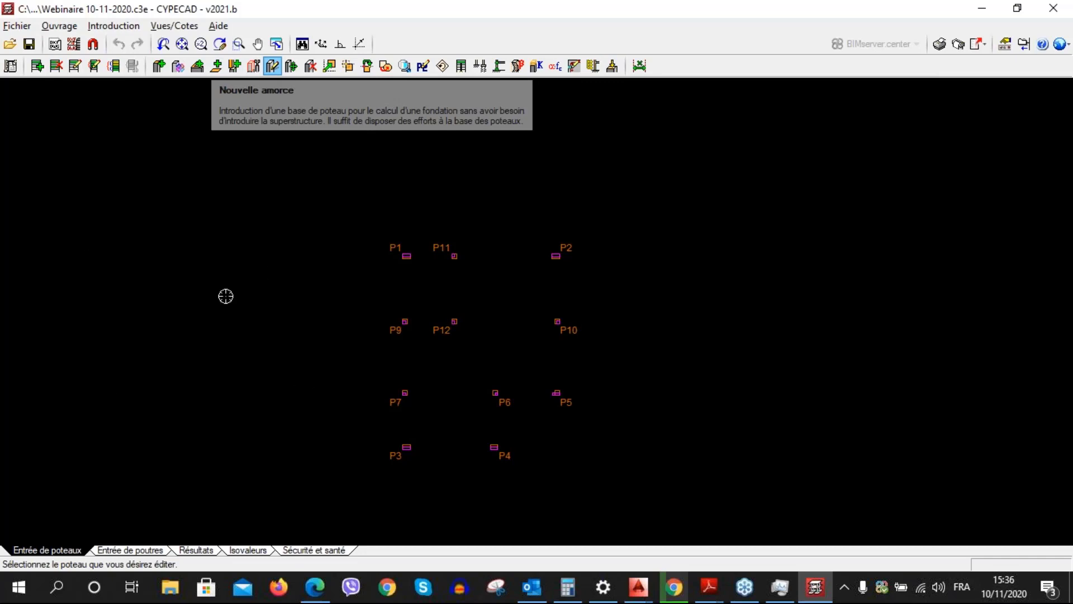
Switch to beam entry, display the building in 3D and hide the construction elements to isolate the columns
click(138, 551)
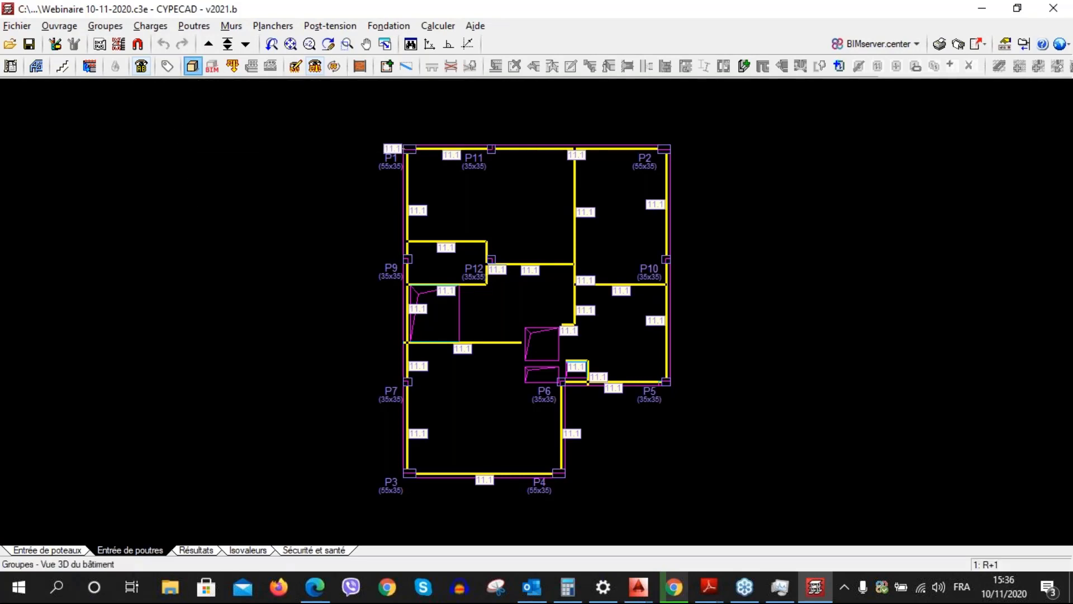
click(192, 66)
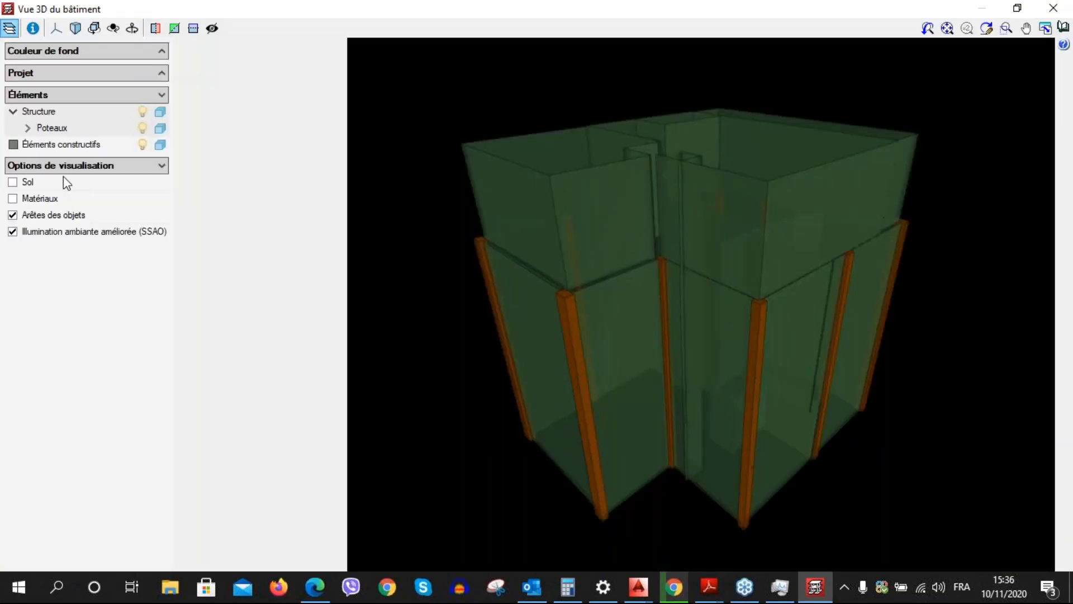
click(142, 144)
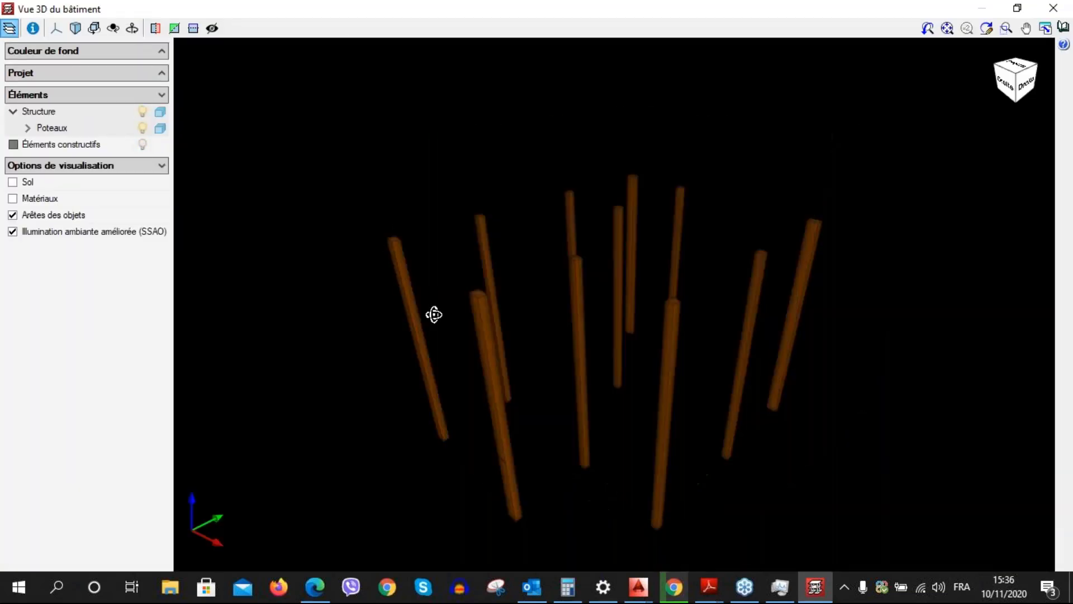
Inspect the building's columns from several angles in the 3D view and close it
drag(434, 313, 604, 280)
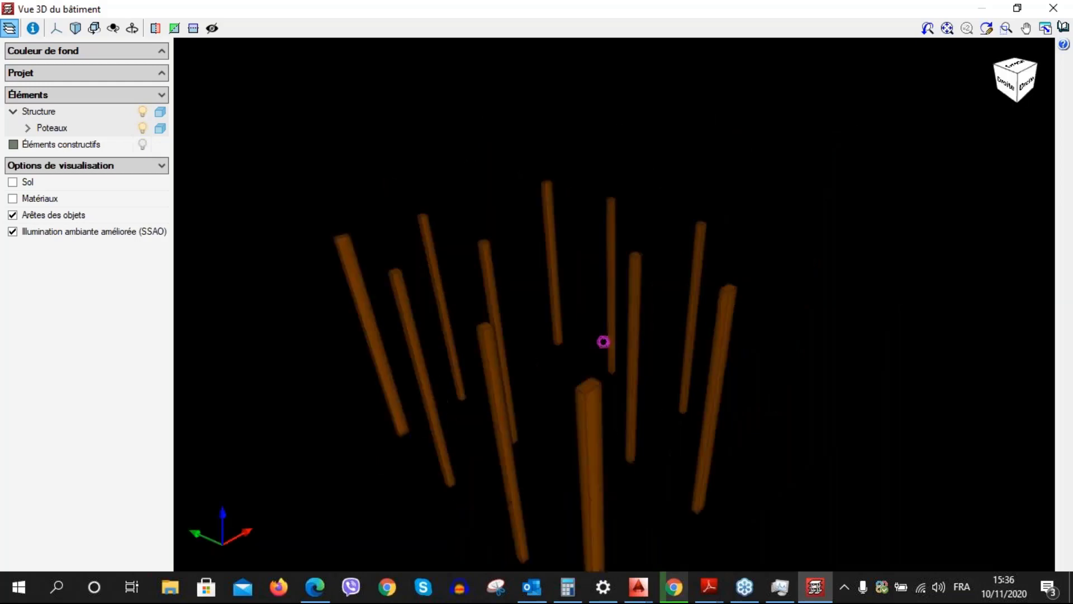
drag(603, 341, 700, 326)
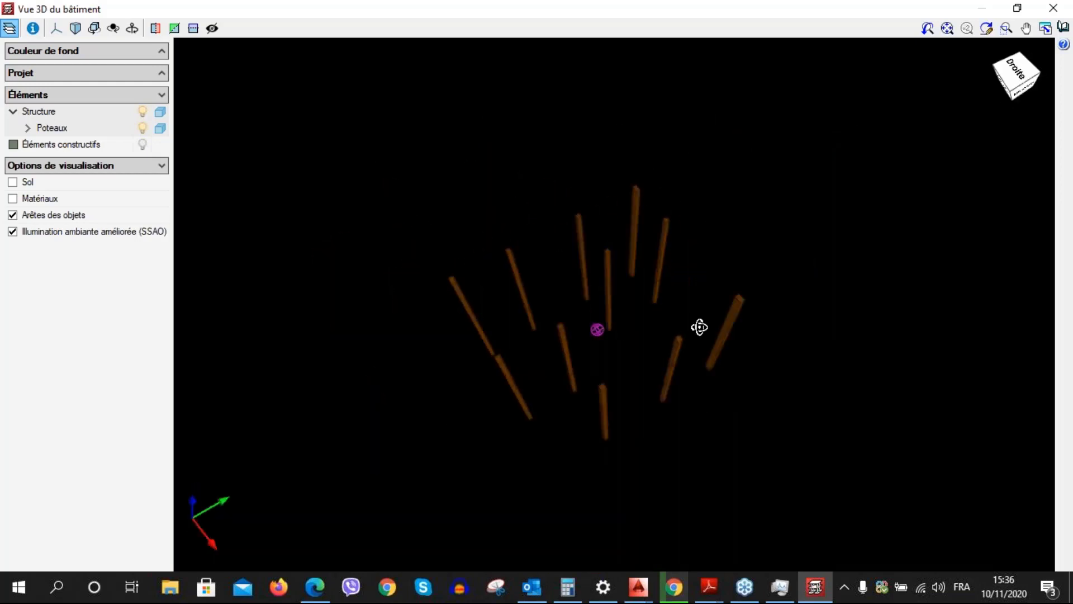
click(1053, 8)
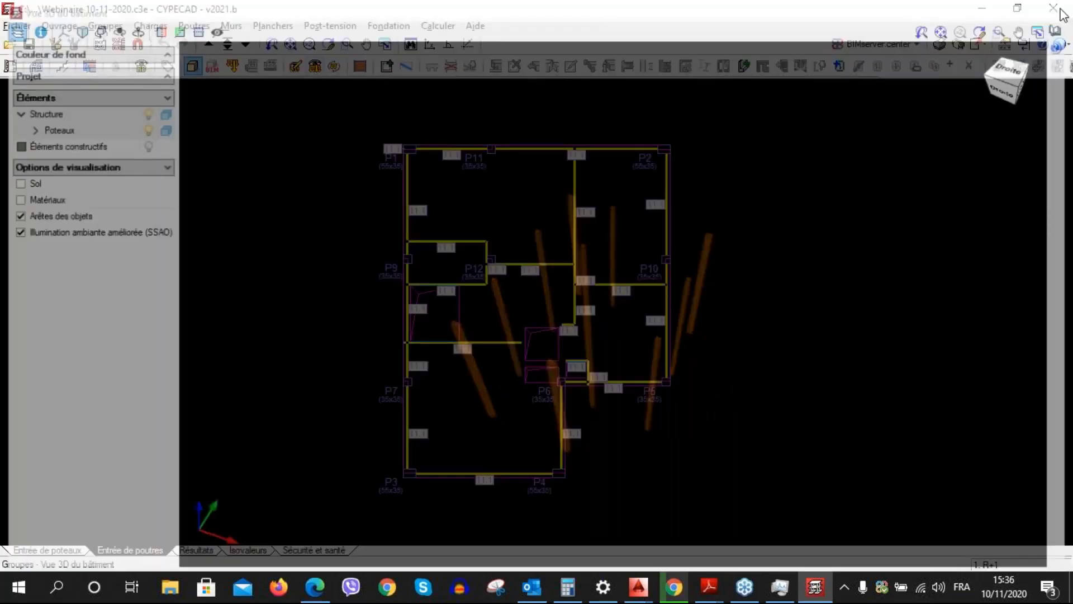
Inspect the building in the 3D view that includes the BIM model, and return to the floor plan
click(193, 74)
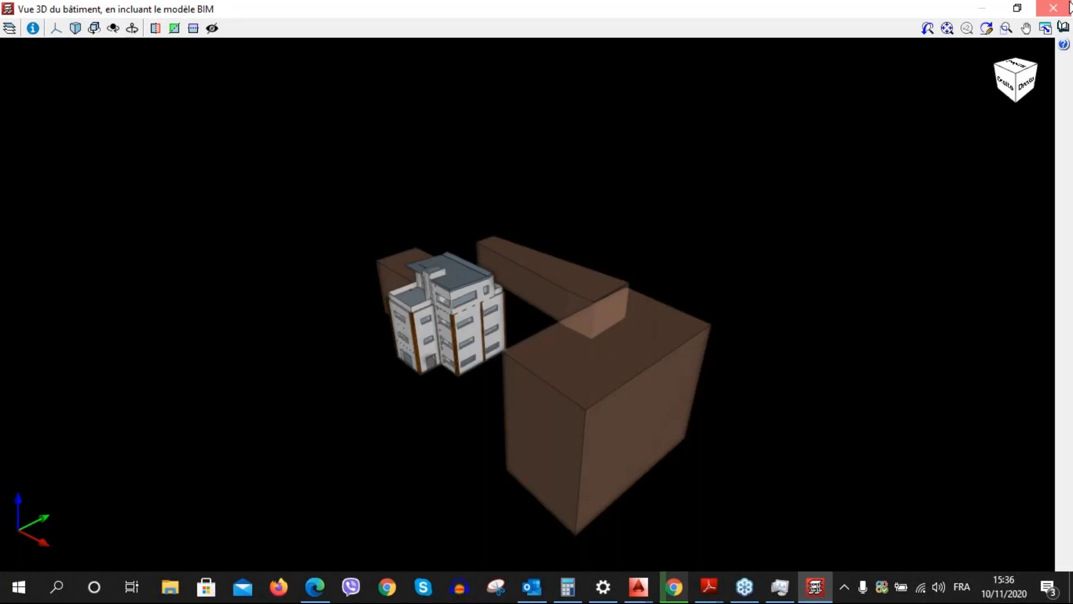
click(1068, 7)
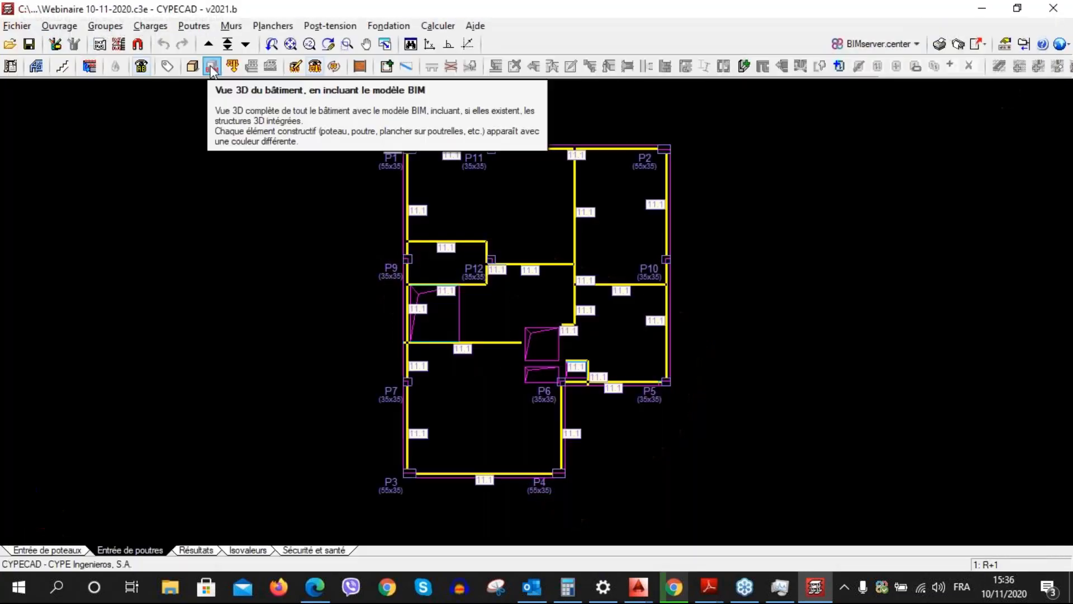
click(212, 66)
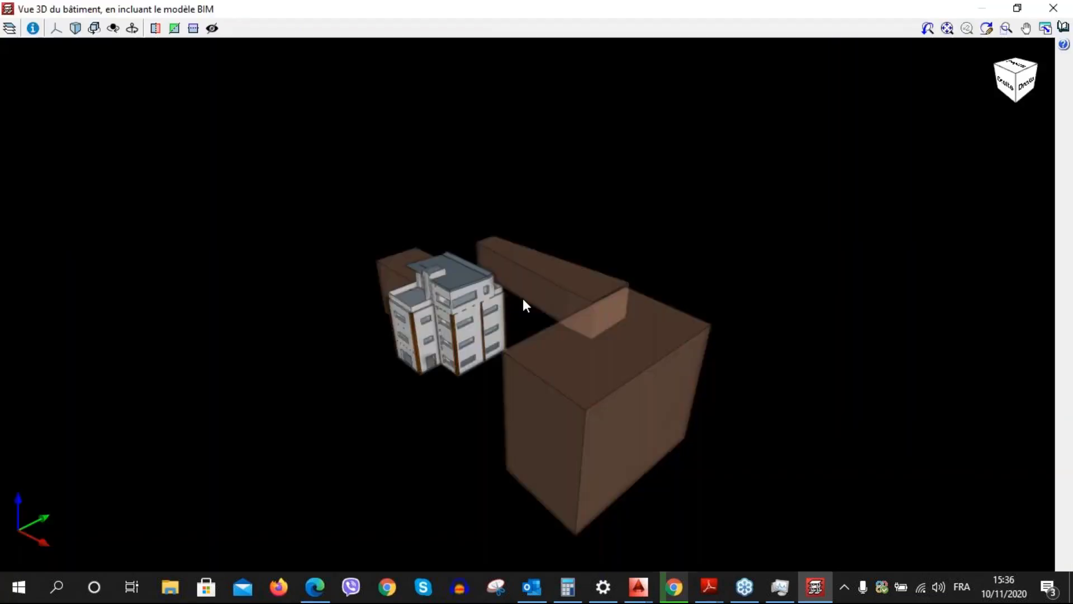
drag(467, 339, 520, 314)
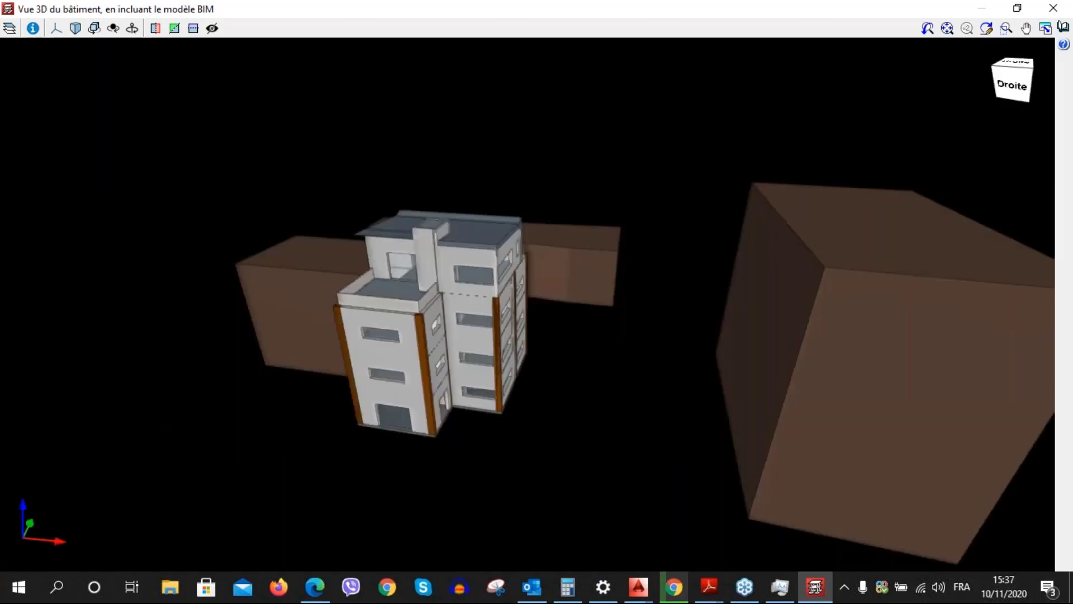
click(1054, 8)
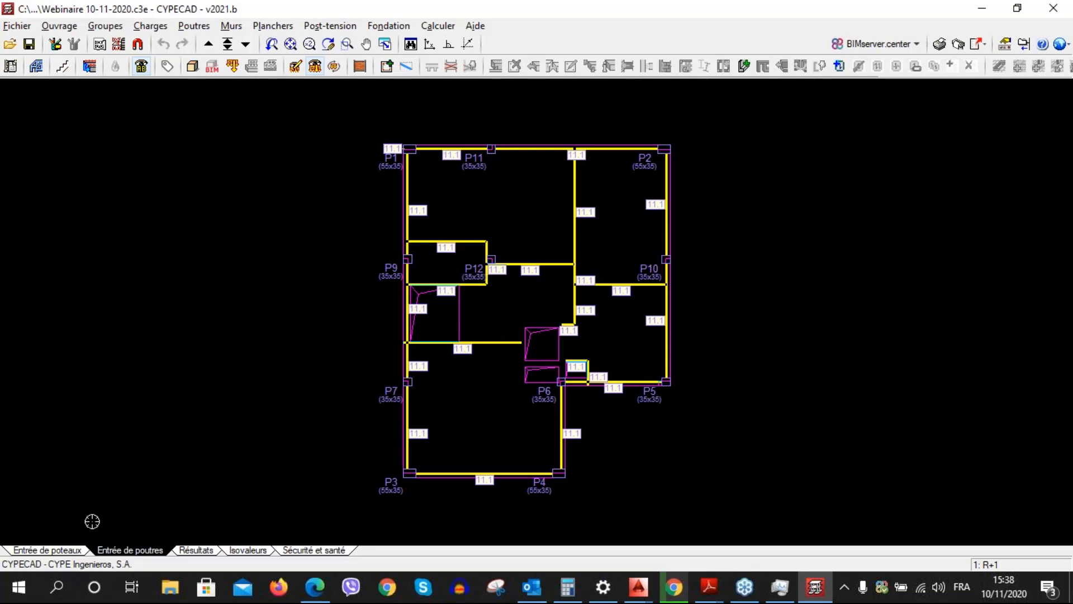
Review the list of limit states to verify in the combination settings of the project's general data
click(9, 66)
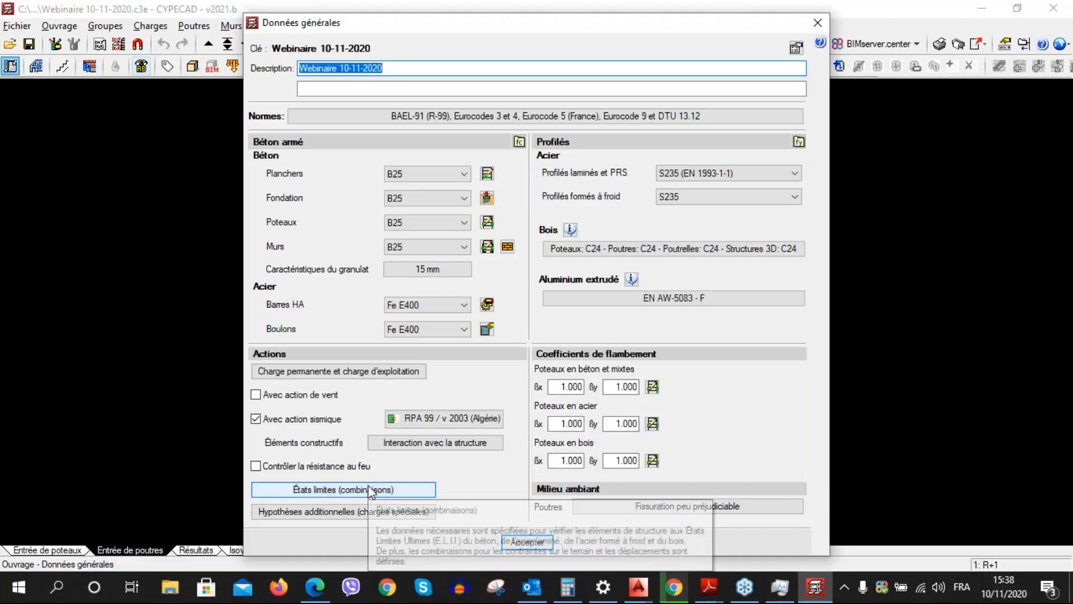
click(369, 489)
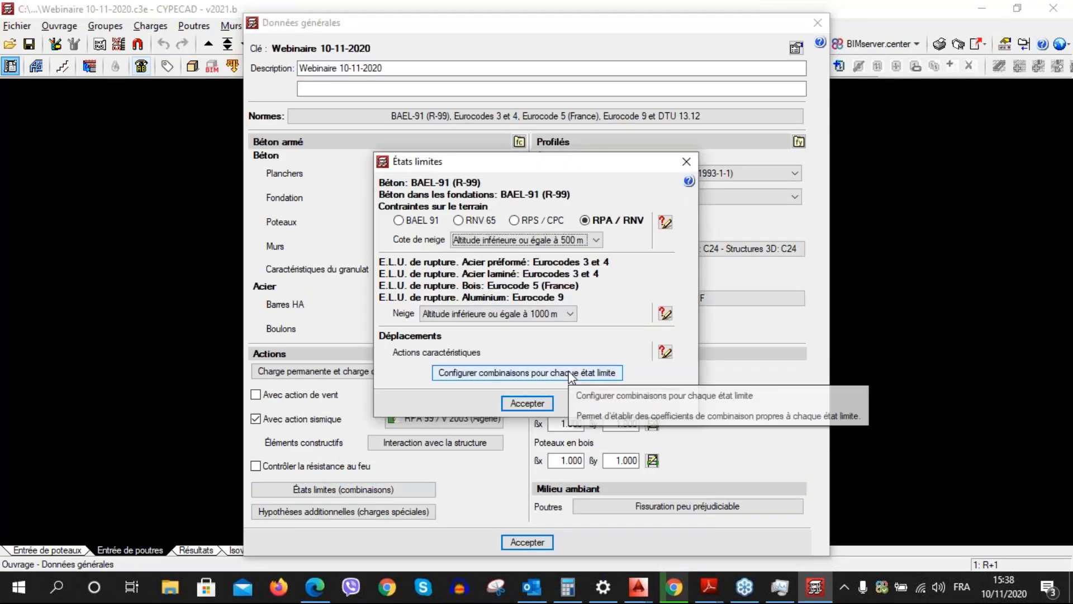
click(562, 439)
drag(571, 179, 568, 214)
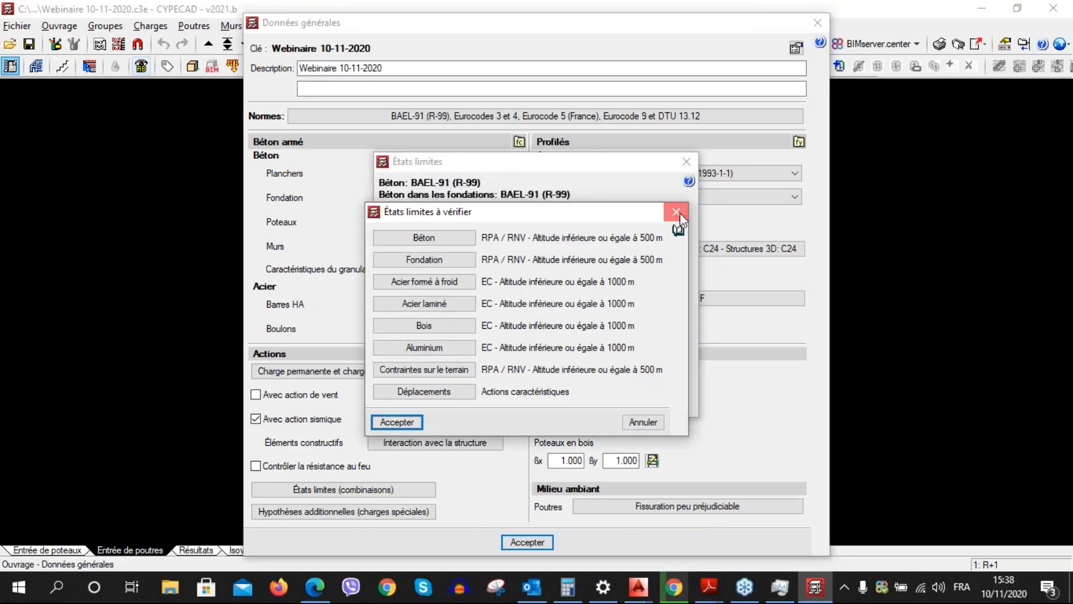
click(678, 213)
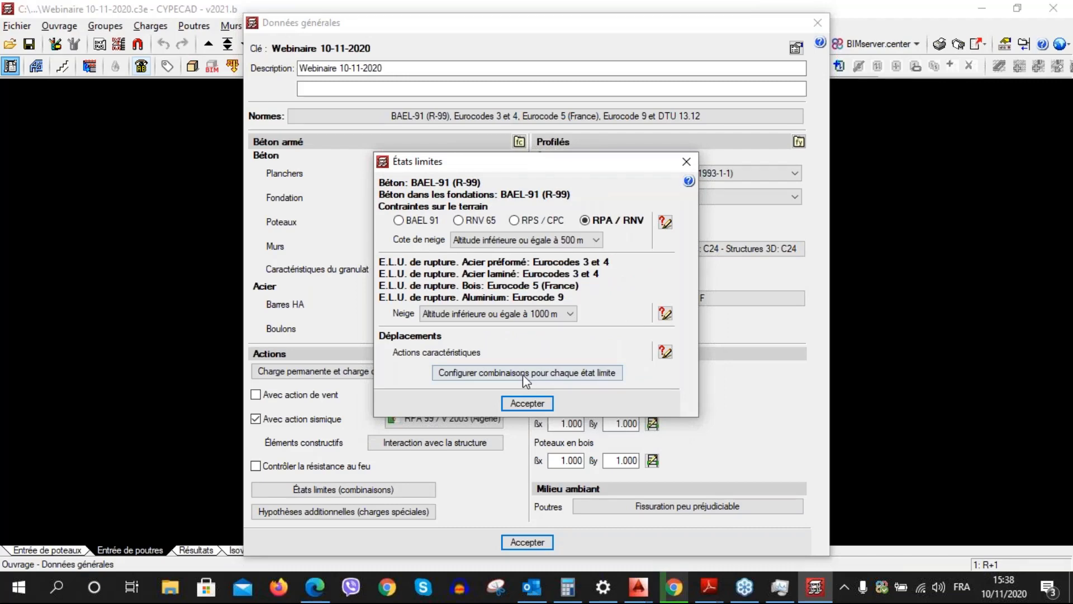
Try user-defined project situations for the concrete limit states, and leave the limit state settings without accepting
click(526, 373)
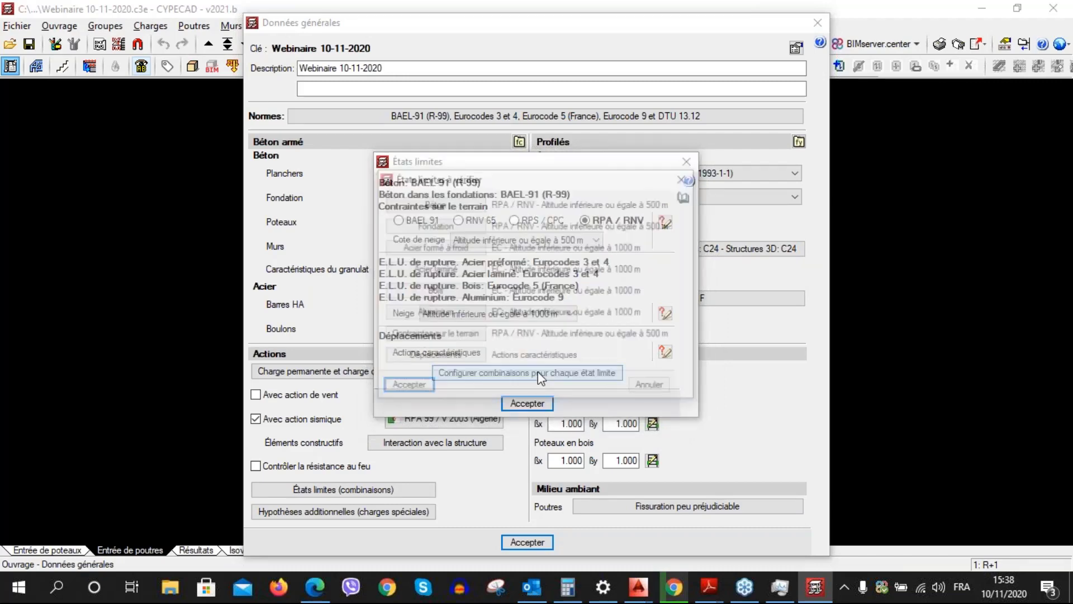
click(431, 202)
click(375, 285)
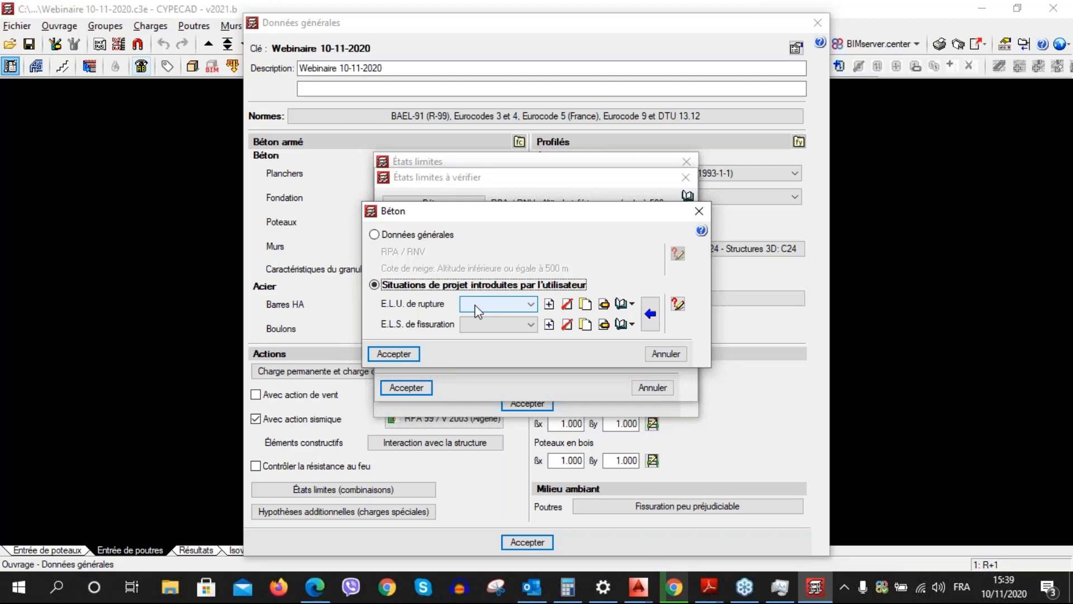
click(699, 212)
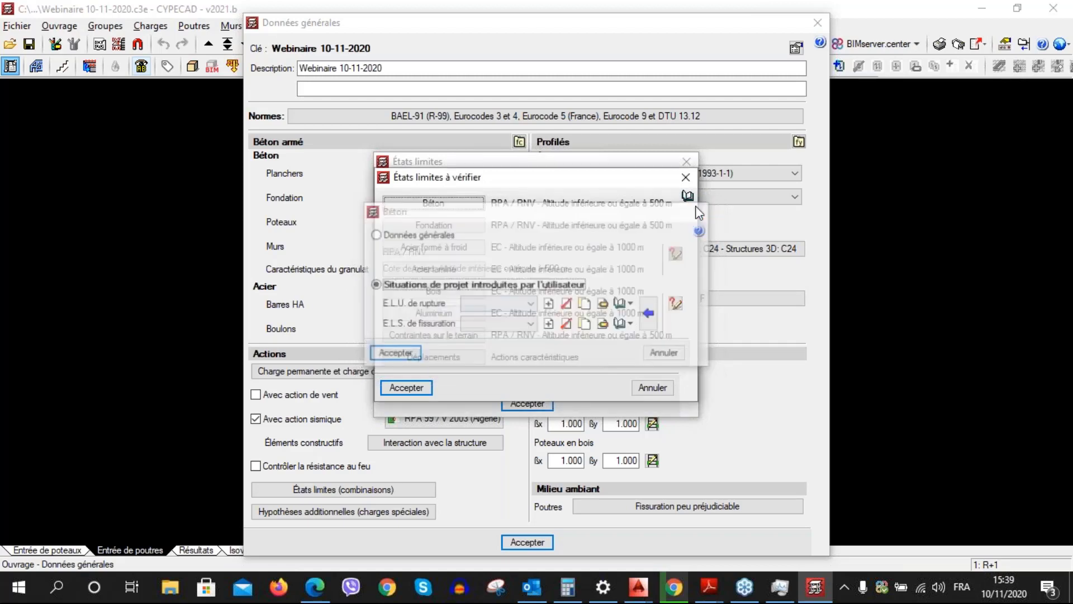
click(687, 176)
click(687, 162)
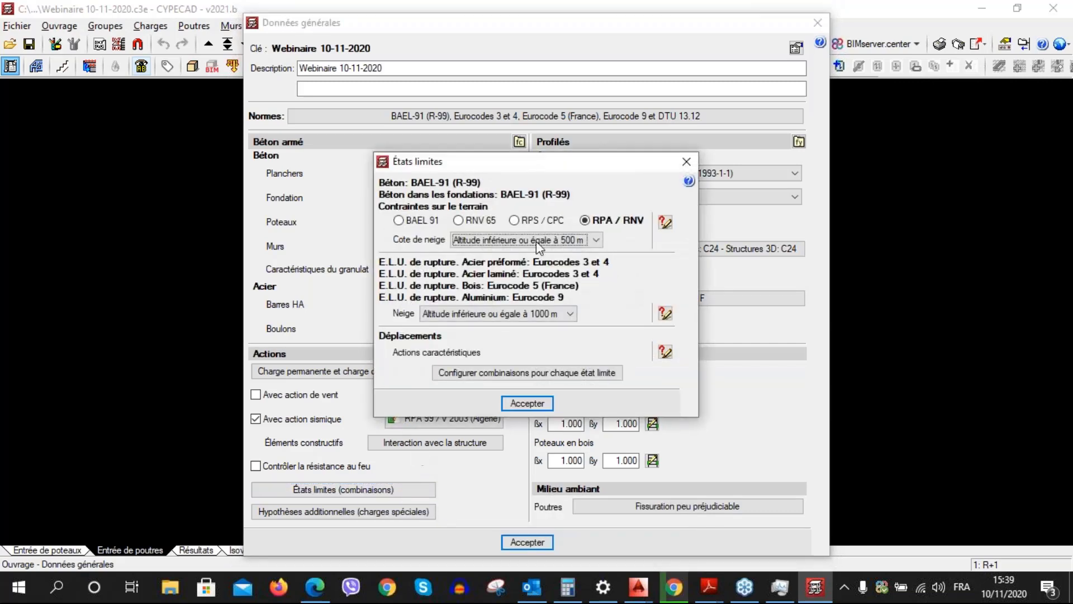
click(686, 162)
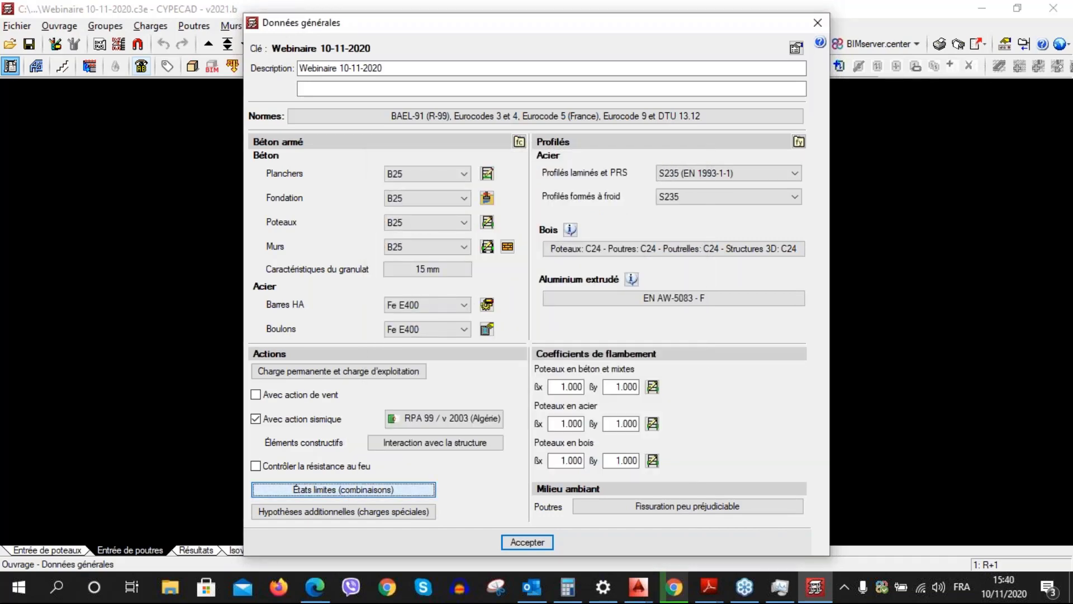
Select RPS / CPC for the soil stress combinations in the limit state settings and open its situations report
click(343, 489)
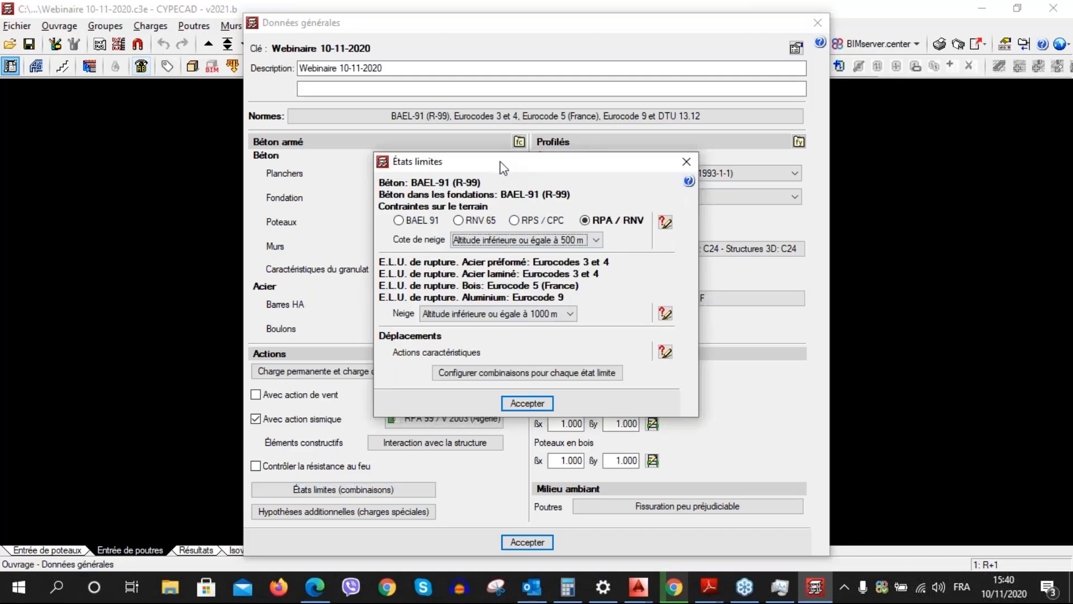
drag(503, 167, 504, 203)
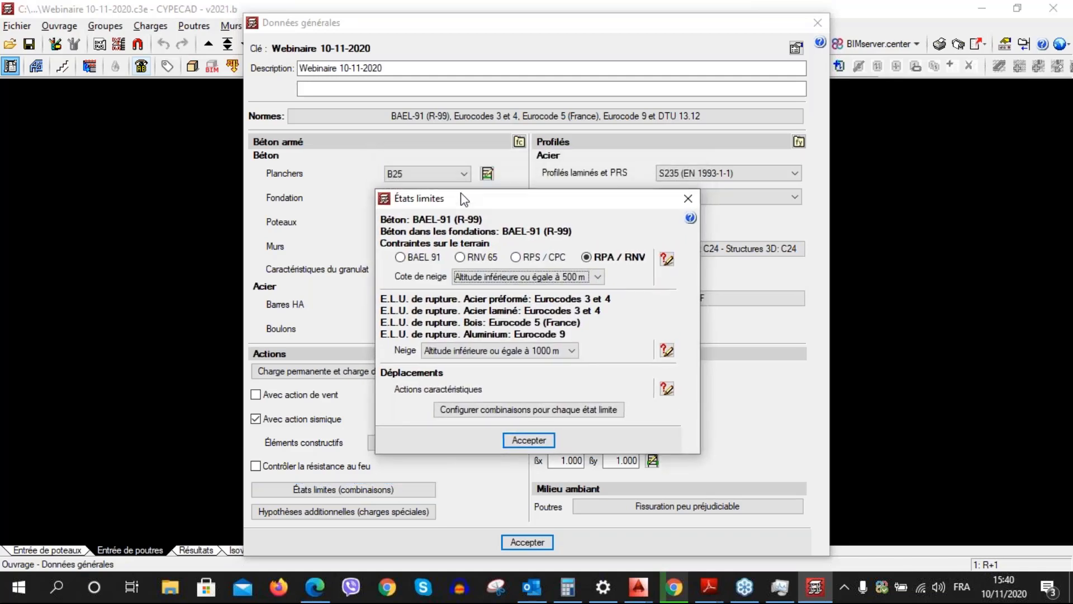
click(516, 257)
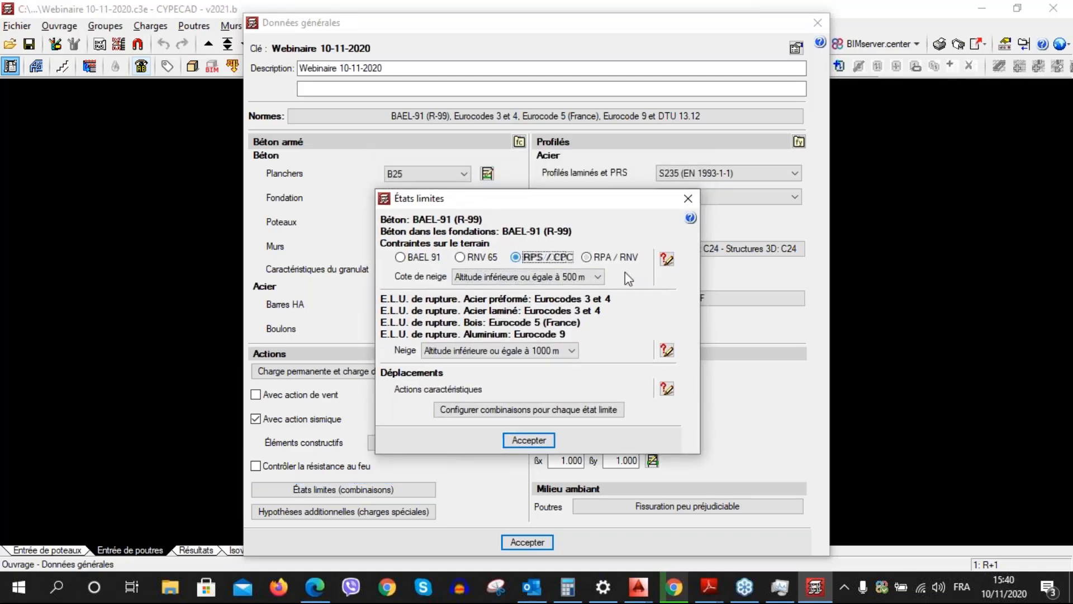
click(670, 262)
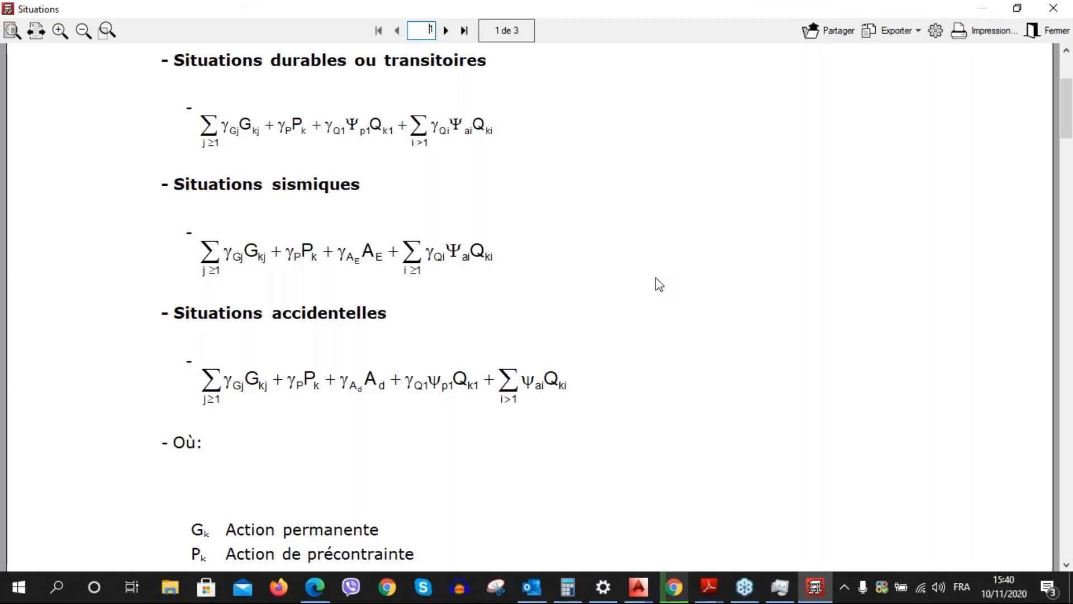
Examine the partial safety and combination coefficients for Situation 1, Situation 2 and Accidentelle, and leave the general data without accepting
scroll(659, 285, down, 15)
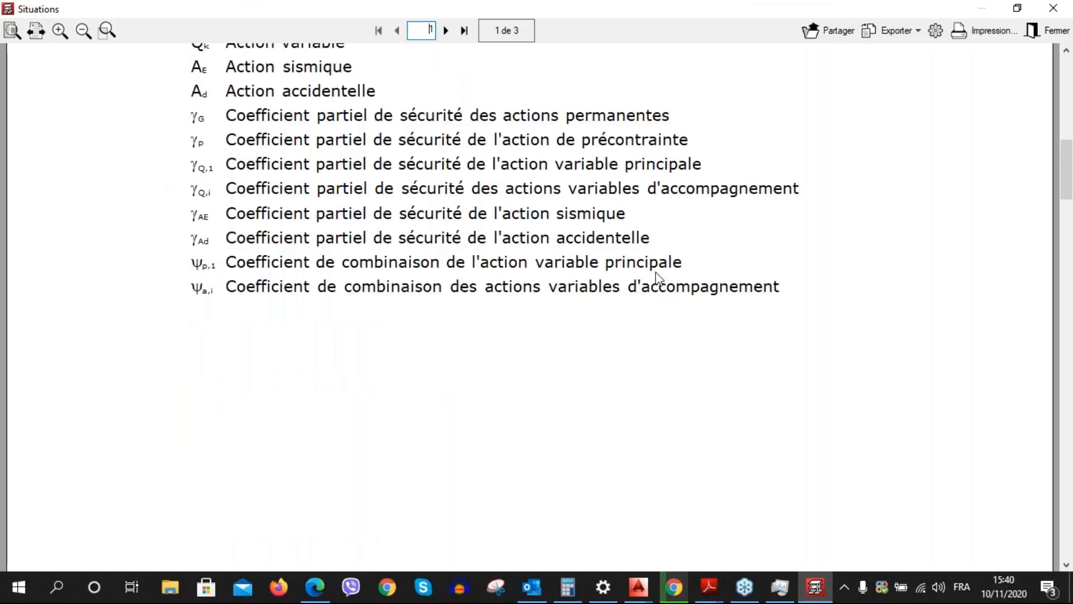
scroll(656, 327, down, 7)
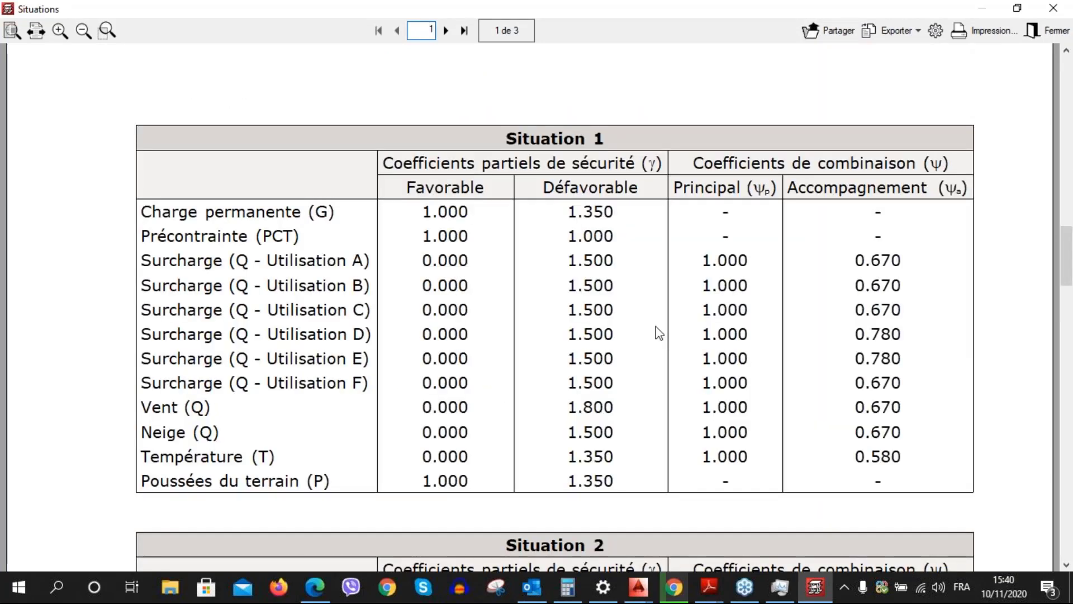
scroll(659, 334, down, 1)
scroll(659, 333, up, 15)
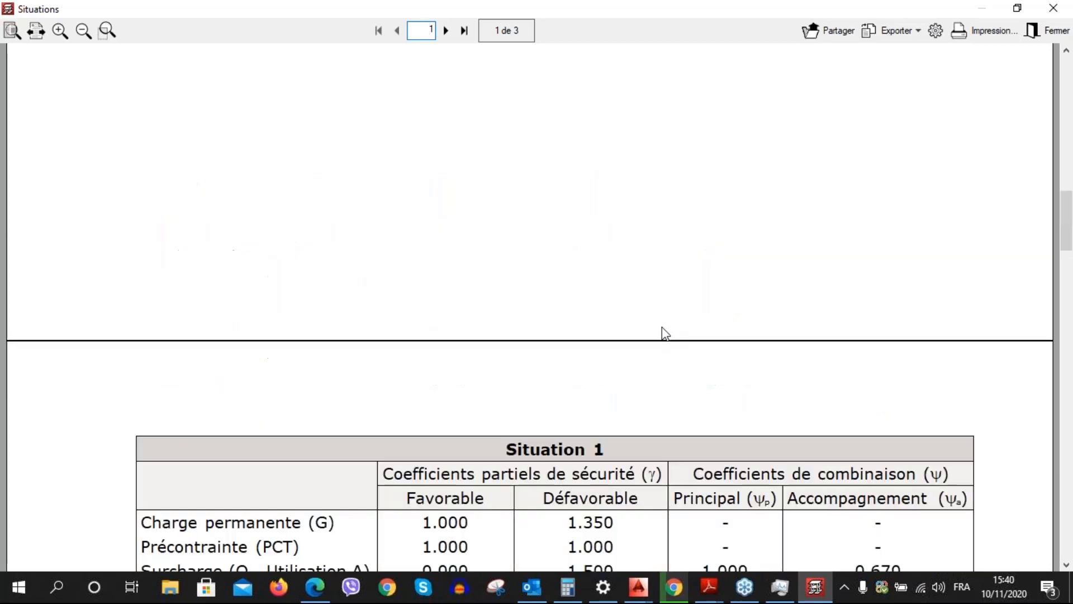
scroll(665, 333, down, 5)
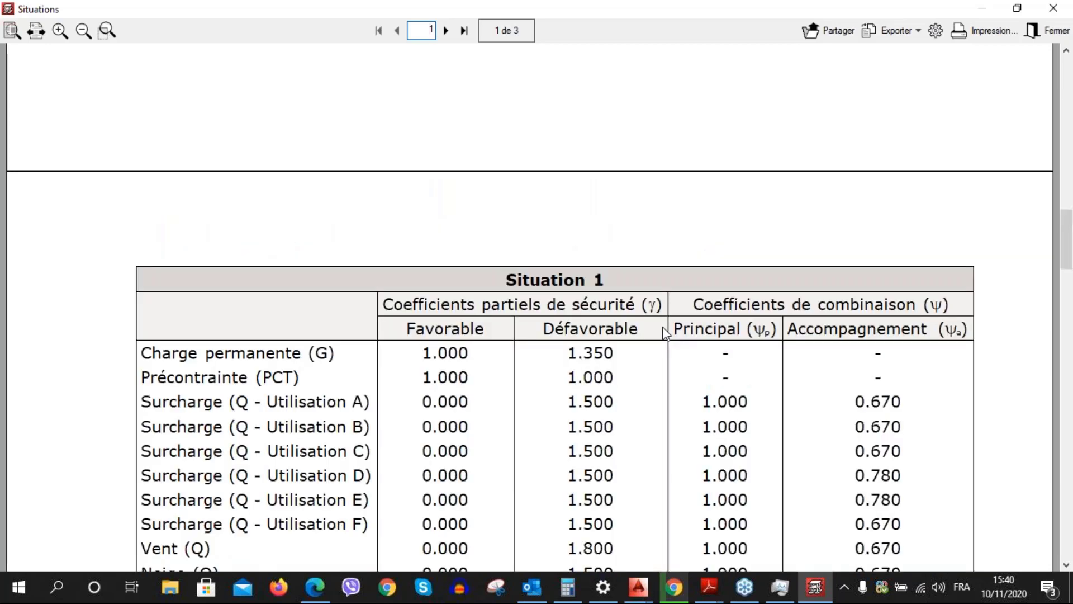
scroll(662, 324, down, 9)
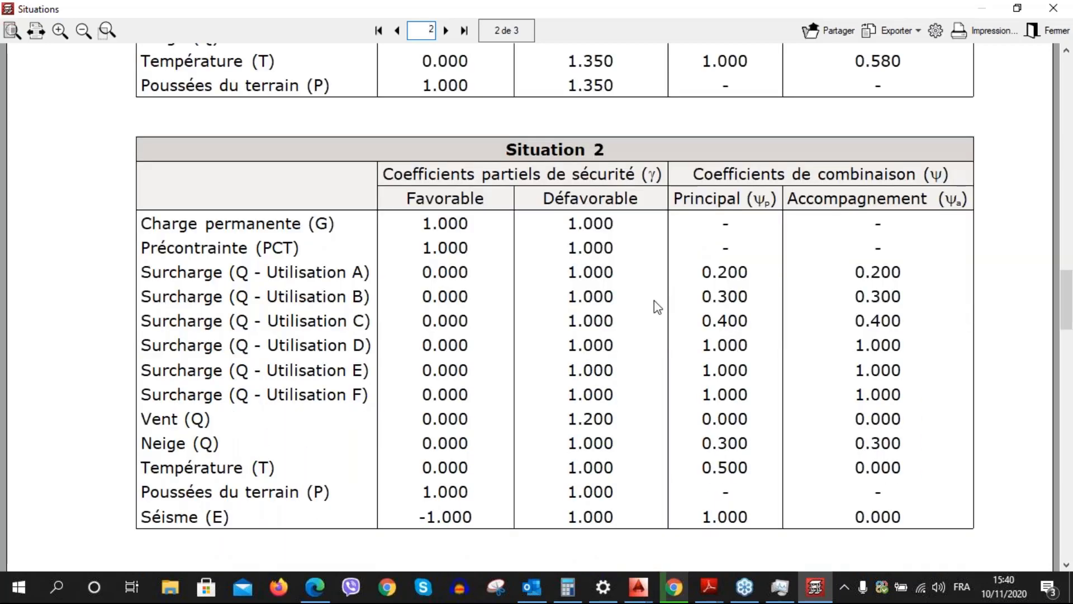
scroll(654, 306, down, 1)
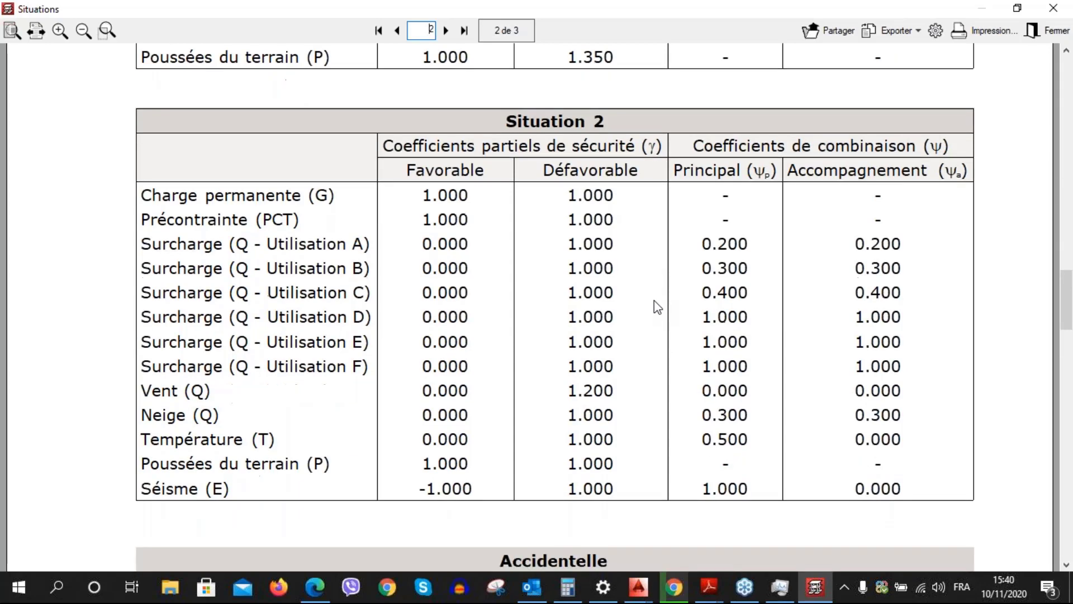
scroll(654, 300, down, 2)
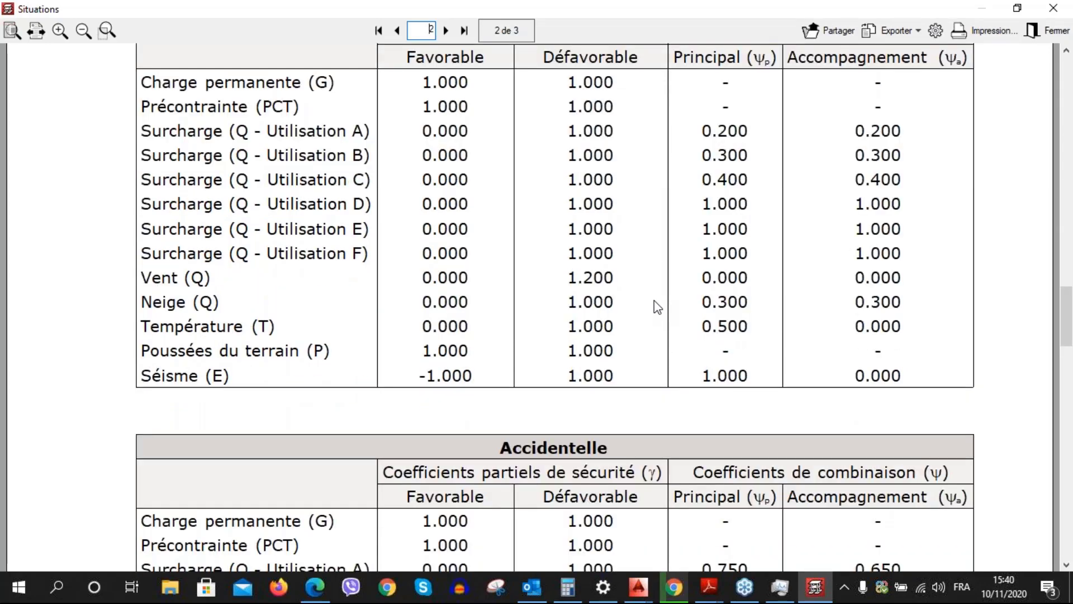
scroll(654, 300, down, 4)
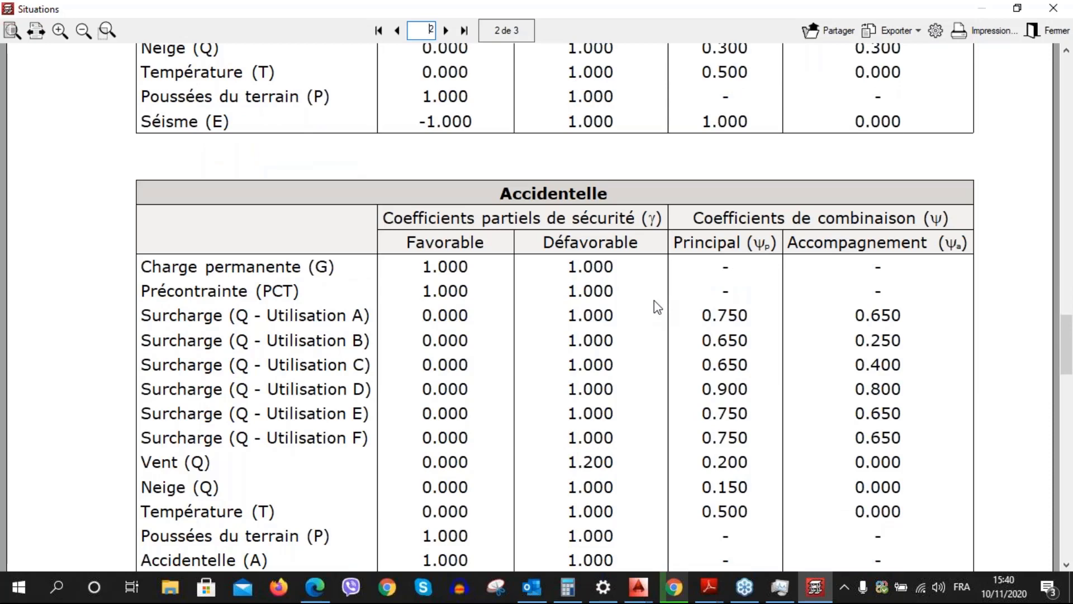
scroll(654, 300, down, 1)
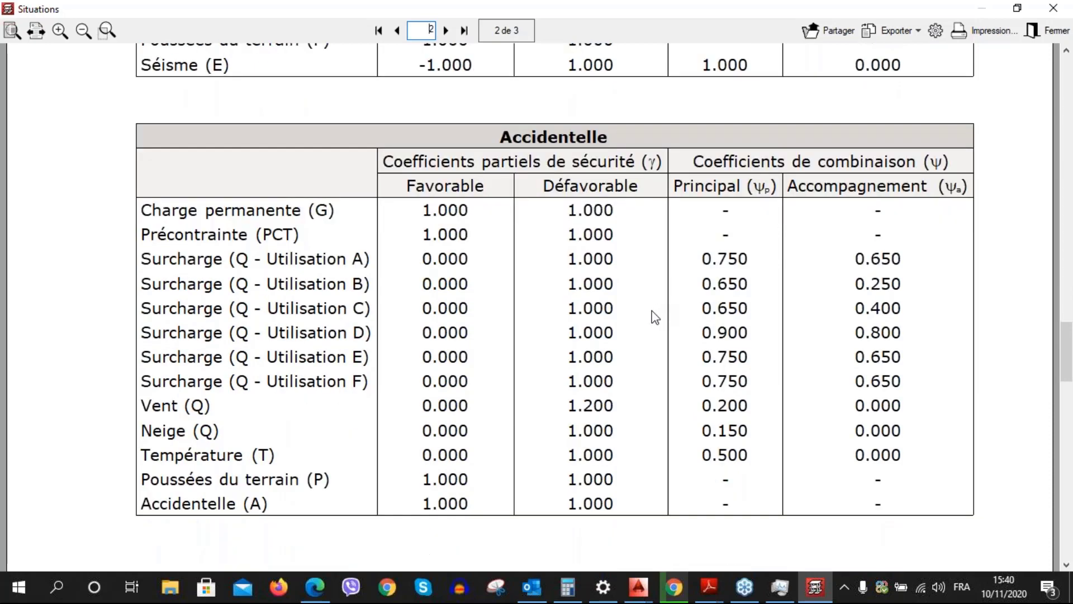
scroll(660, 314, up, 6)
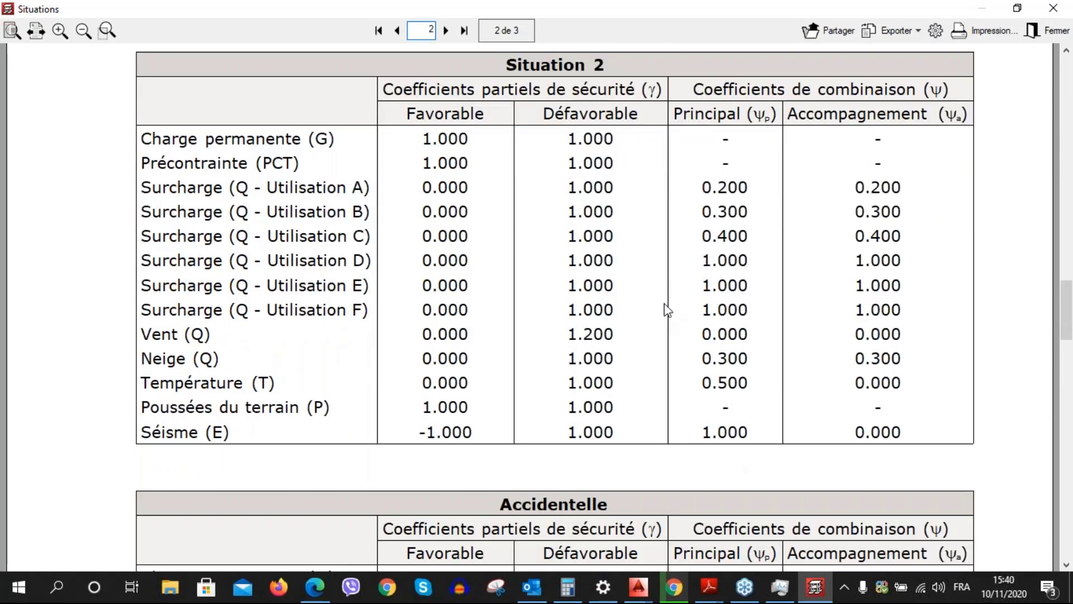
scroll(668, 311, up, 1)
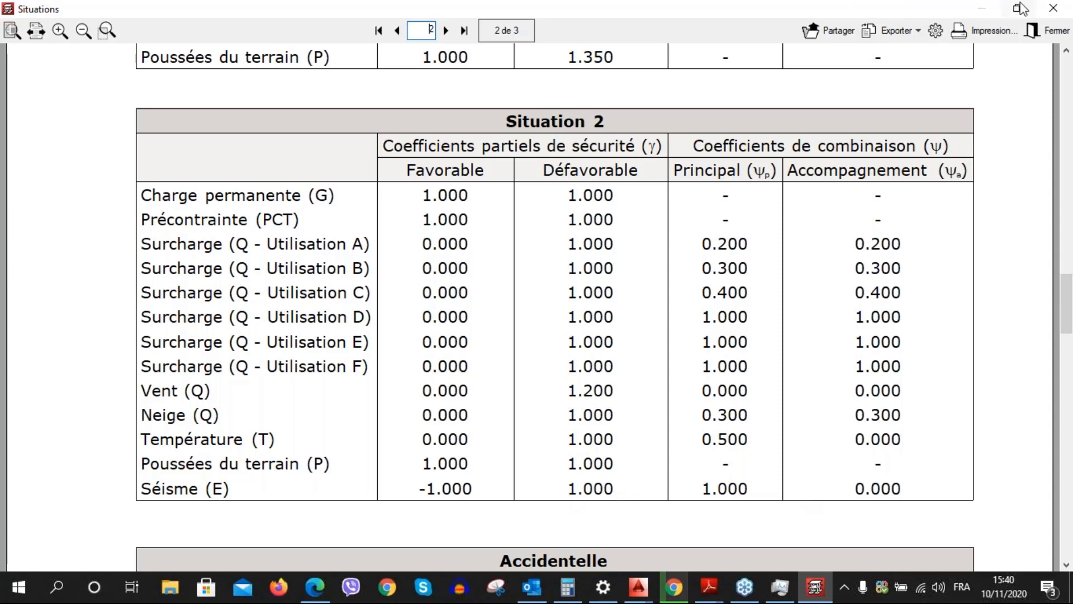
click(1033, 32)
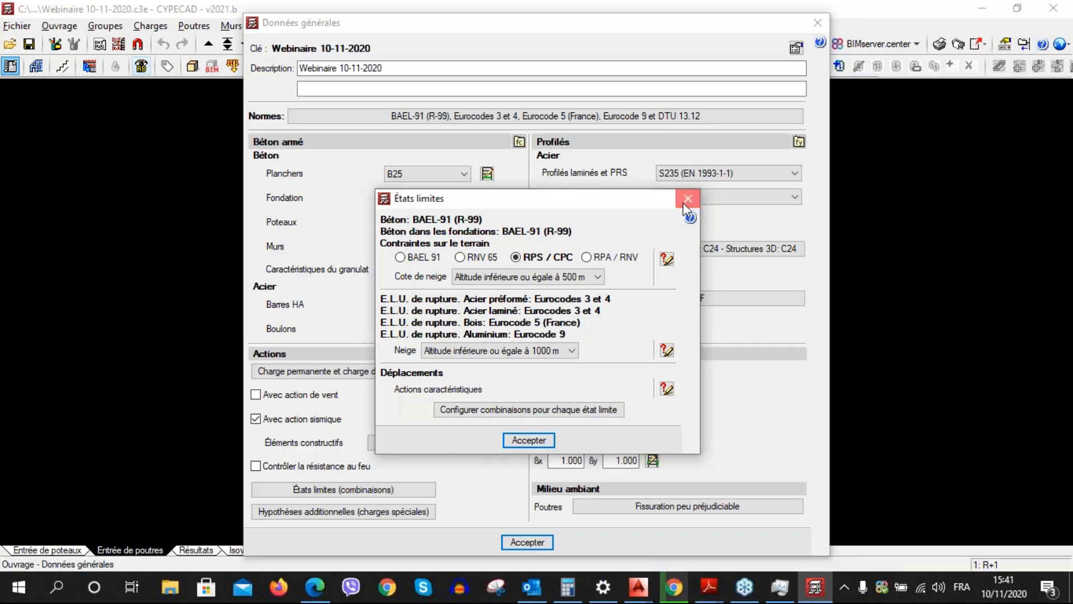
click(687, 199)
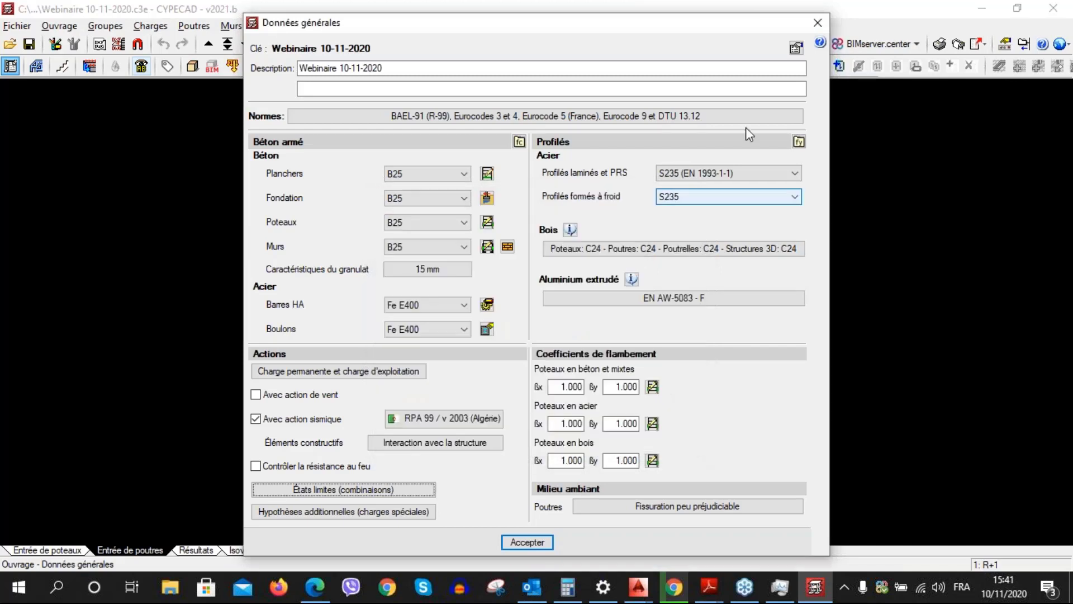
click(818, 23)
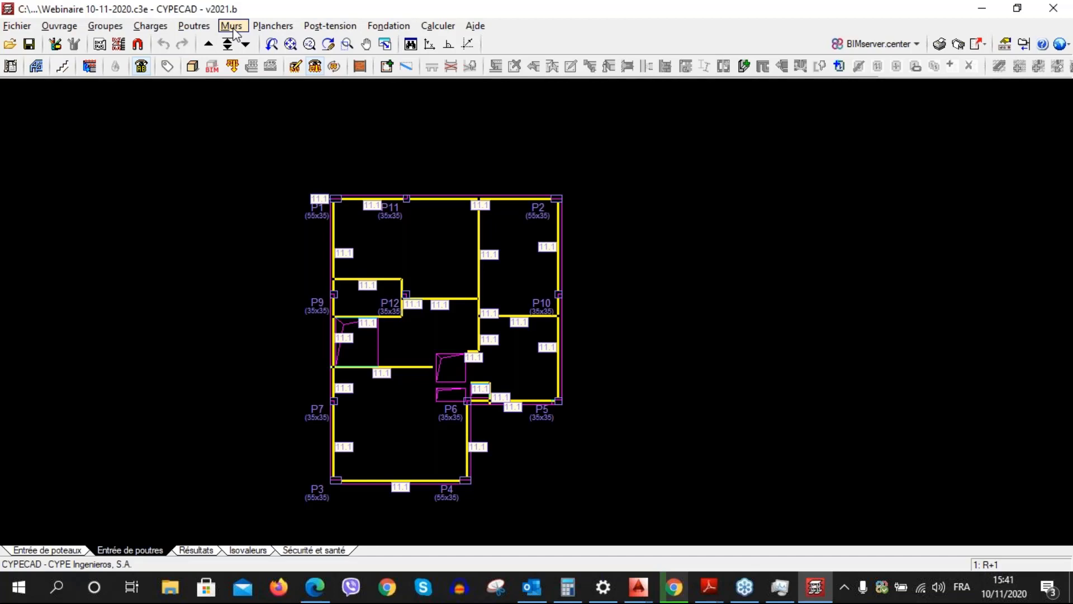
click(234, 29)
click(274, 45)
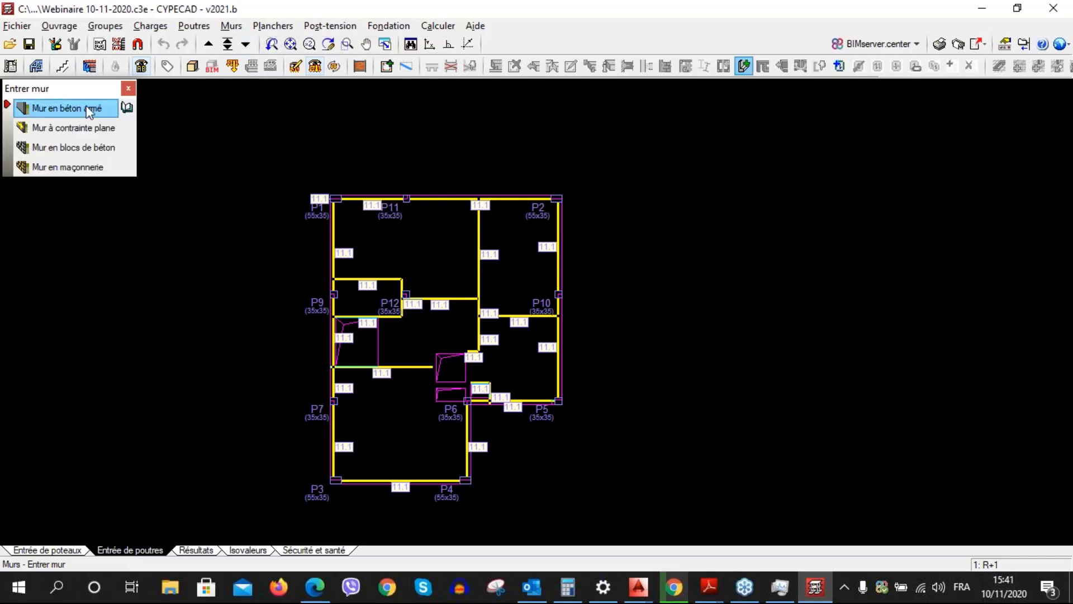
click(128, 88)
Start a new reinforced concrete wall (Mur en béton armé) and extend it from RDC up to level R+3
click(233, 26)
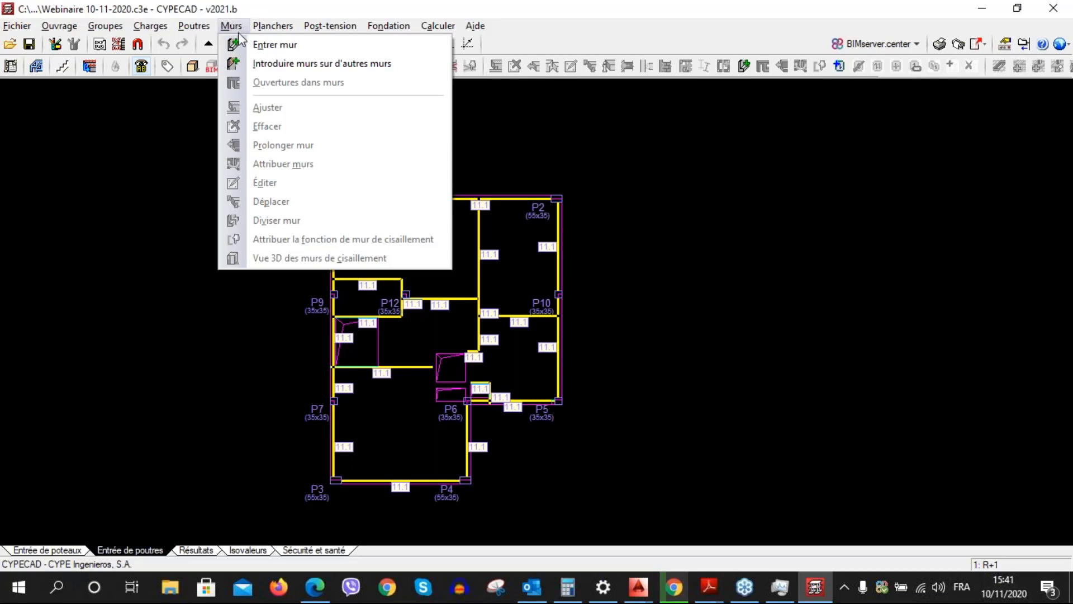
click(277, 47)
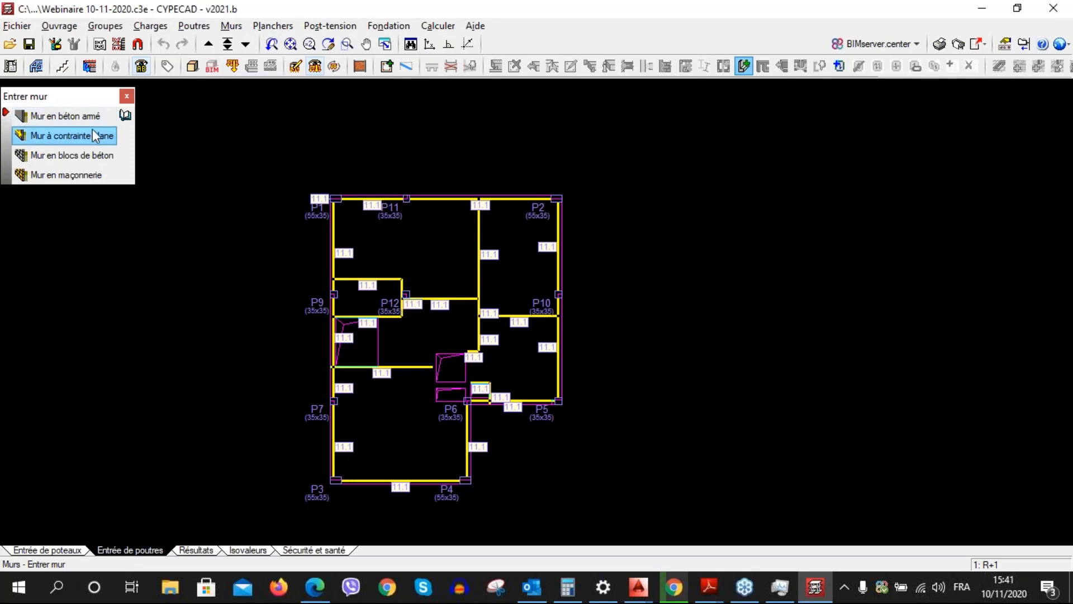
click(95, 123)
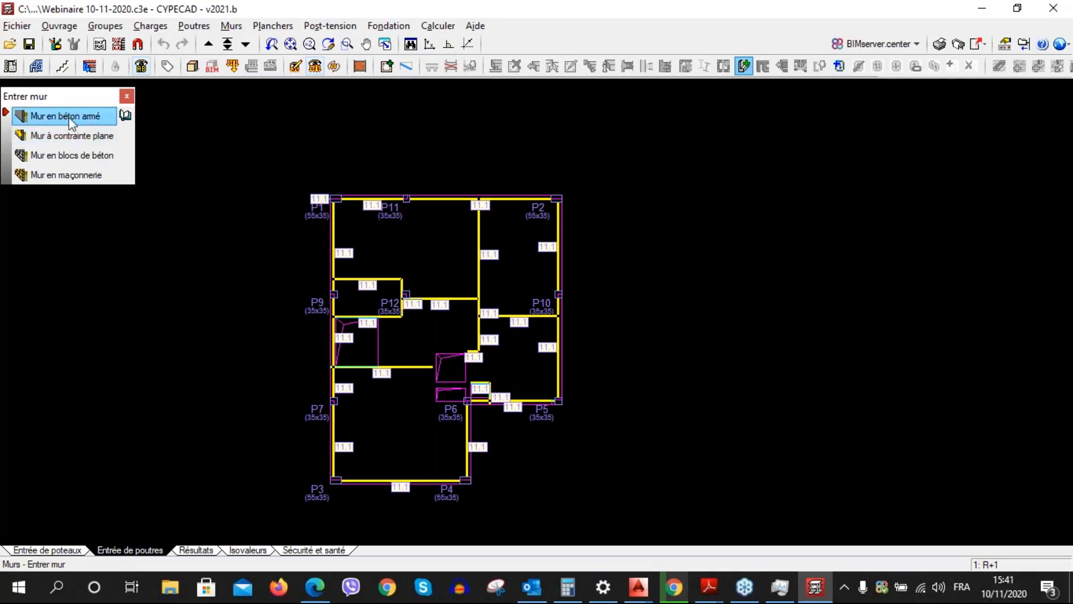
click(72, 119)
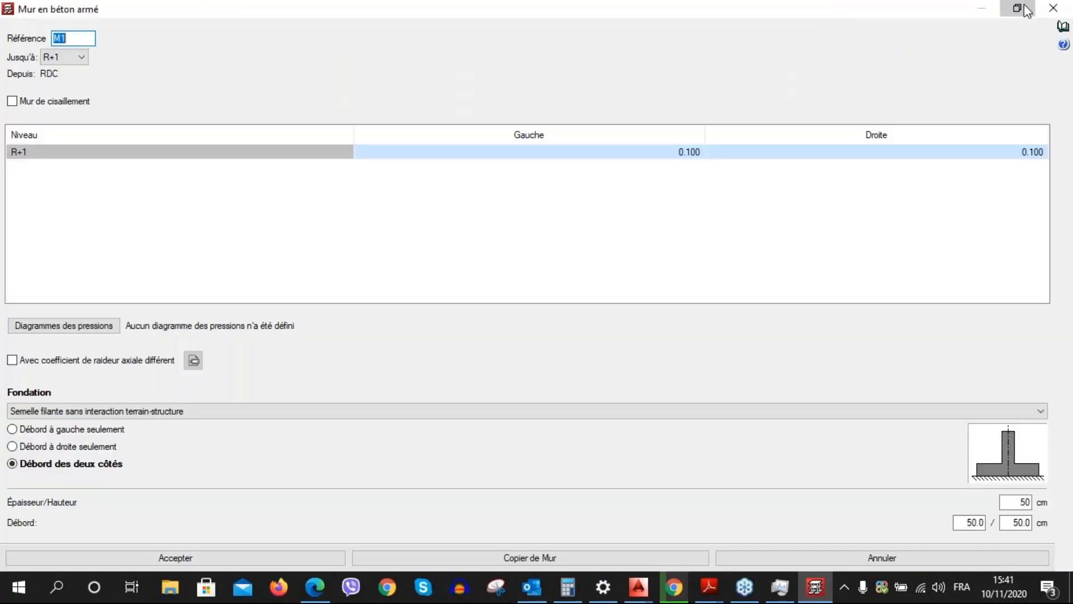
click(1024, 6)
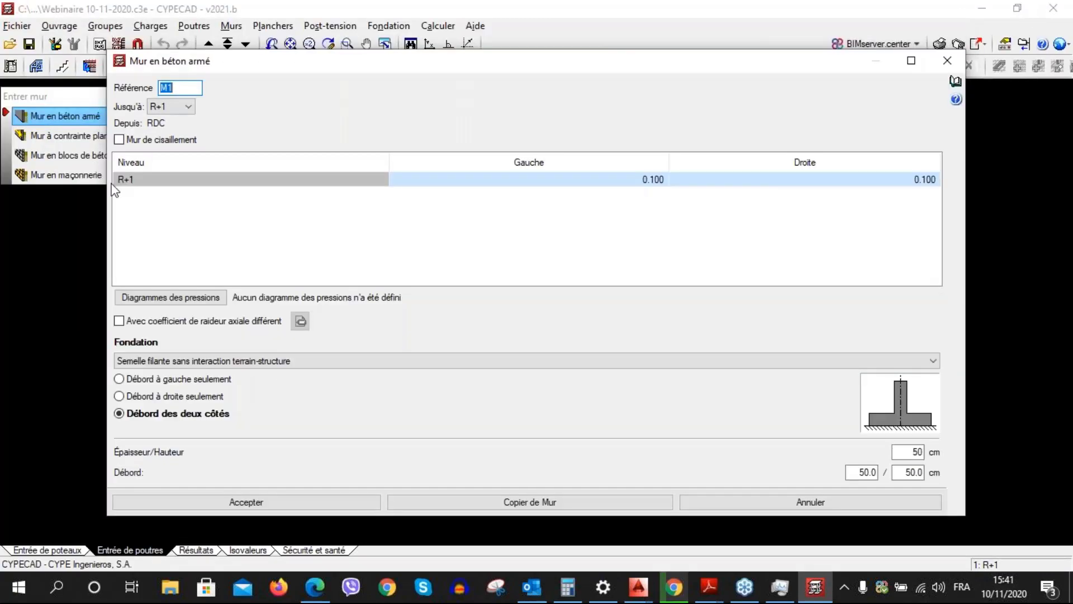
drag(143, 185, 534, 167)
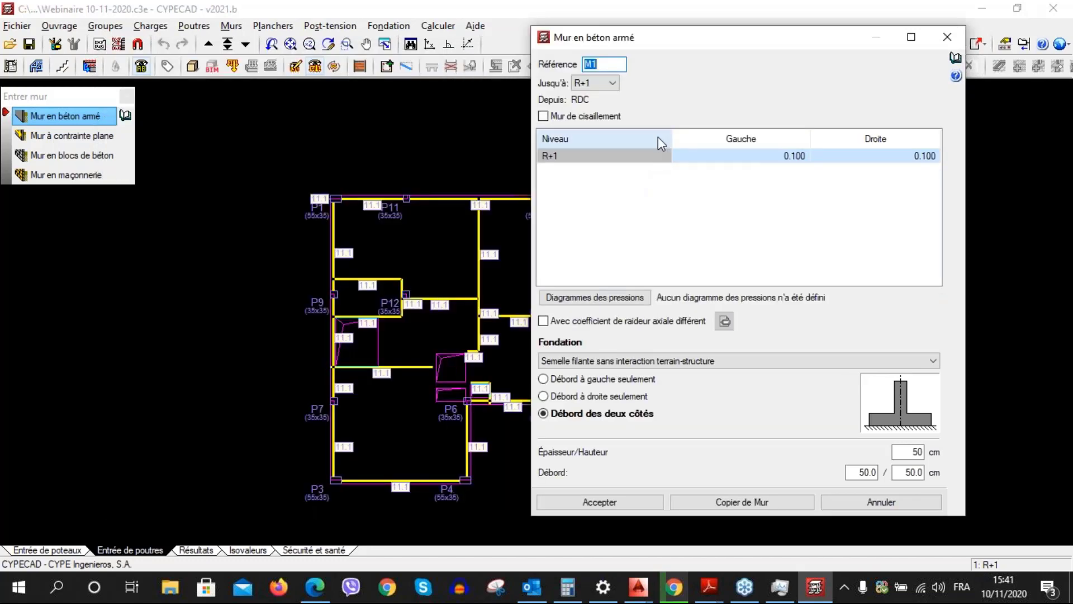
drag(636, 41, 625, 41)
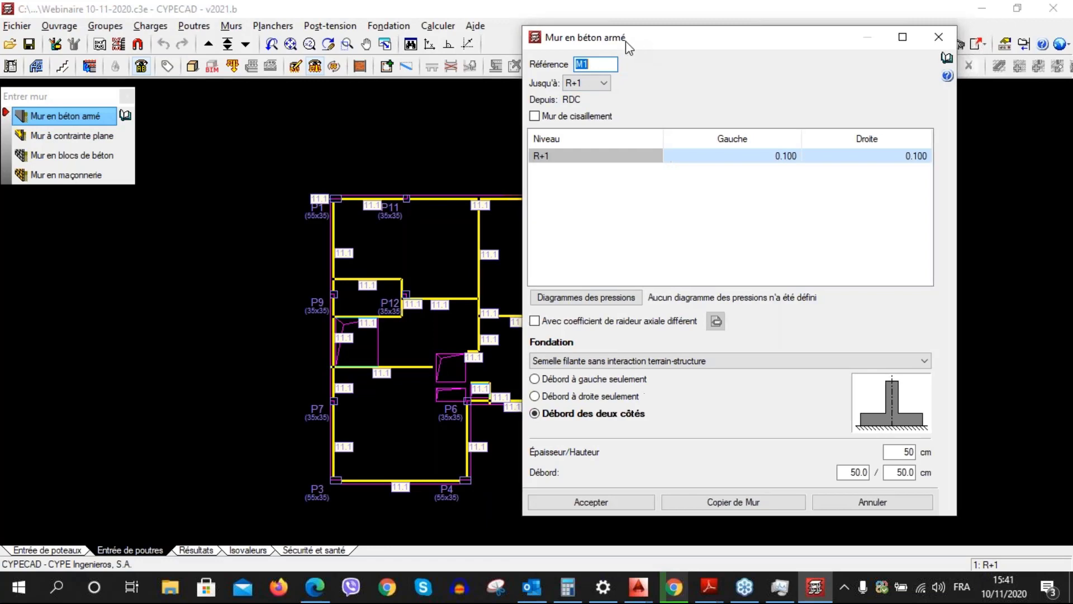
click(585, 82)
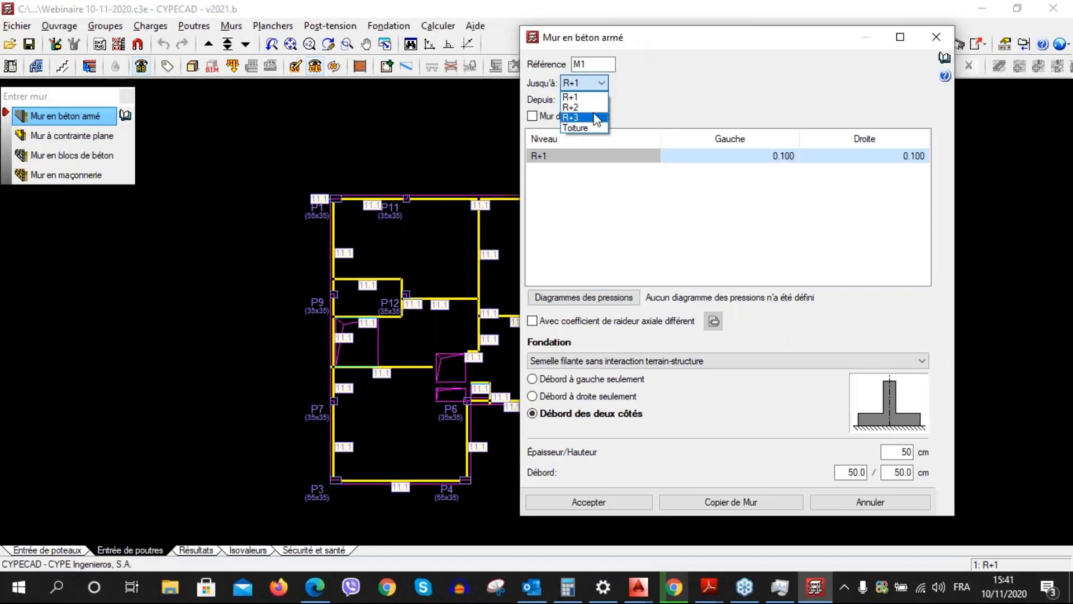
click(581, 113)
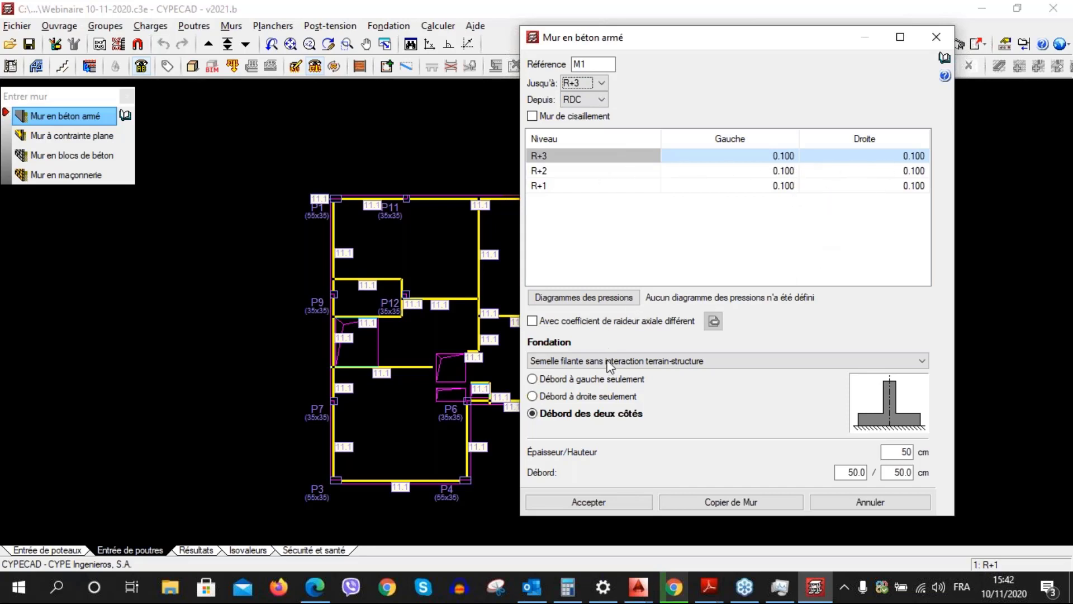
Set the wall's foundation to a strip footing with soil-structure interaction (Semelle filante avec interaction terrain-structure) and accept the wall definition
click(648, 366)
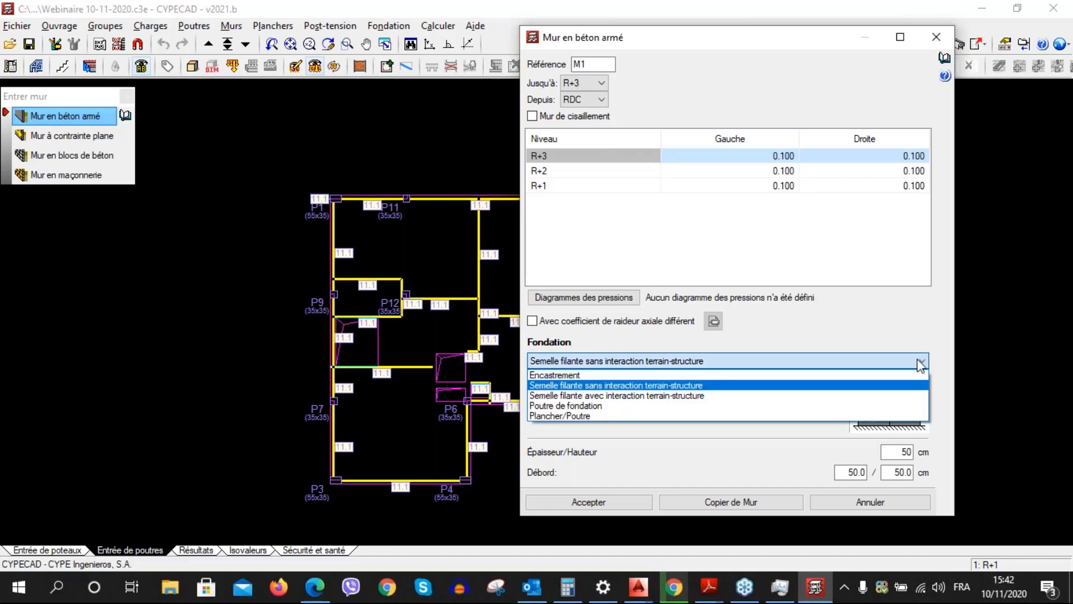
click(921, 362)
click(921, 363)
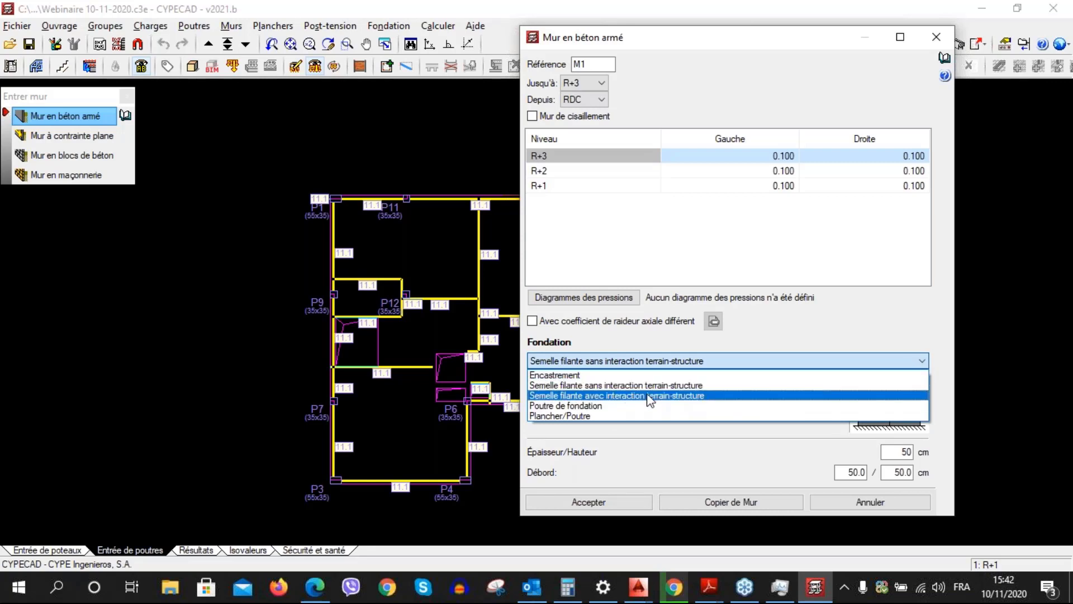
click(666, 396)
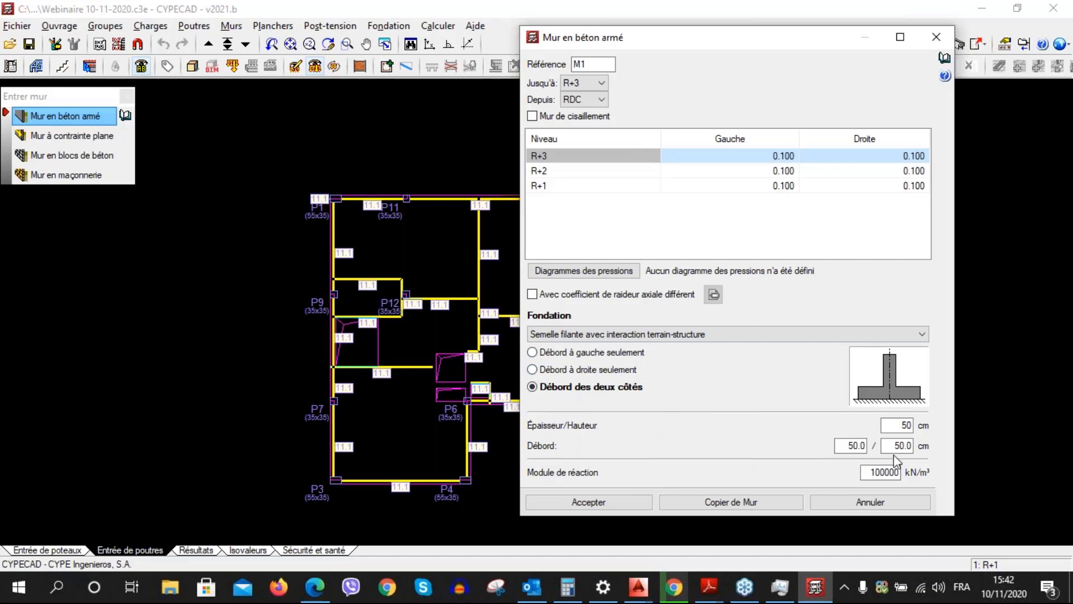
drag(897, 427, 958, 469)
drag(843, 446, 959, 475)
drag(891, 445, 949, 441)
drag(756, 55, 710, 40)
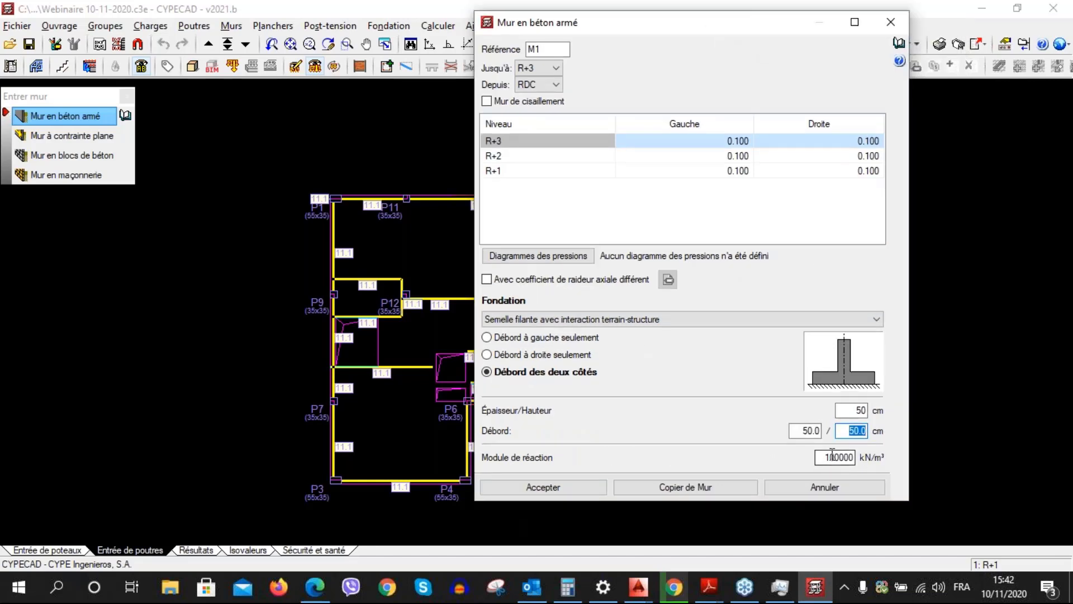
click(547, 487)
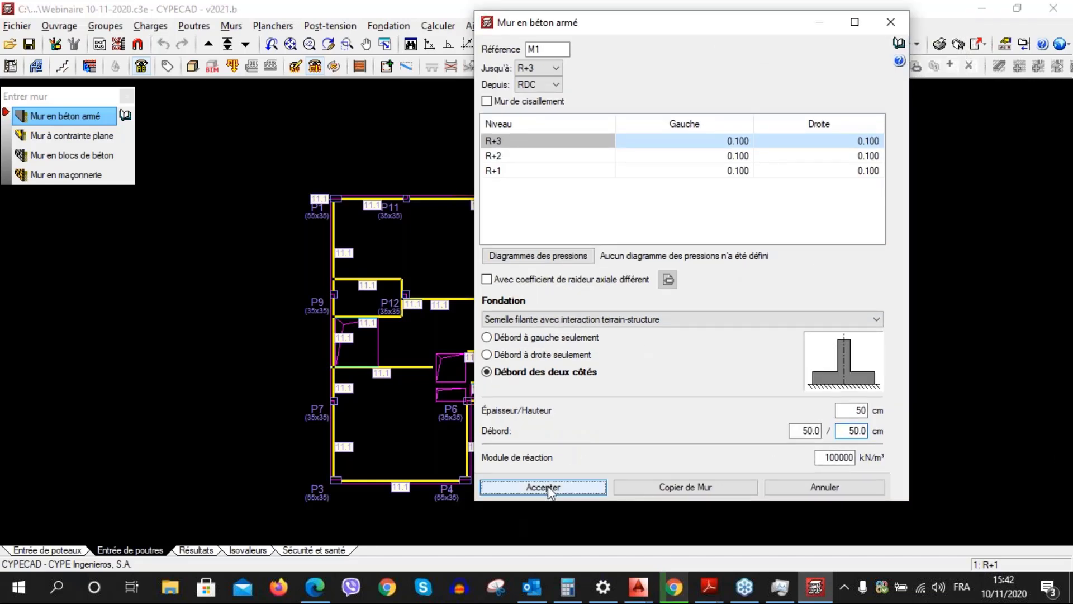
Place a short concrete wall from column P1 towards P11, with orthogonal drawing switched on
scroll(353, 215, up, 4)
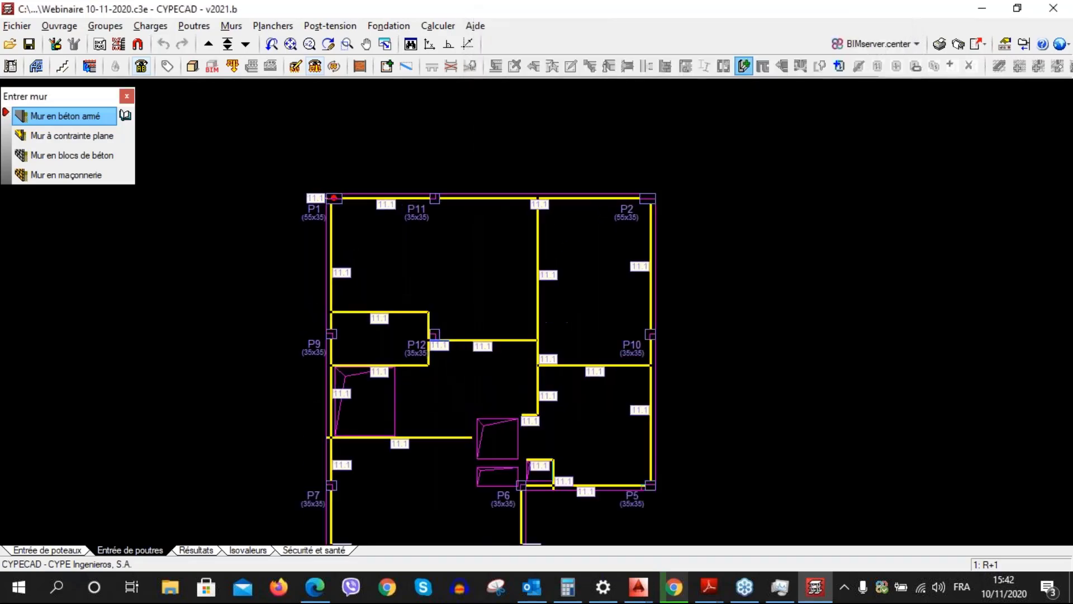
scroll(325, 202, up, 1)
middle_drag(325, 202, 410, 227)
scroll(398, 204, up, 2)
scroll(399, 203, up, 1)
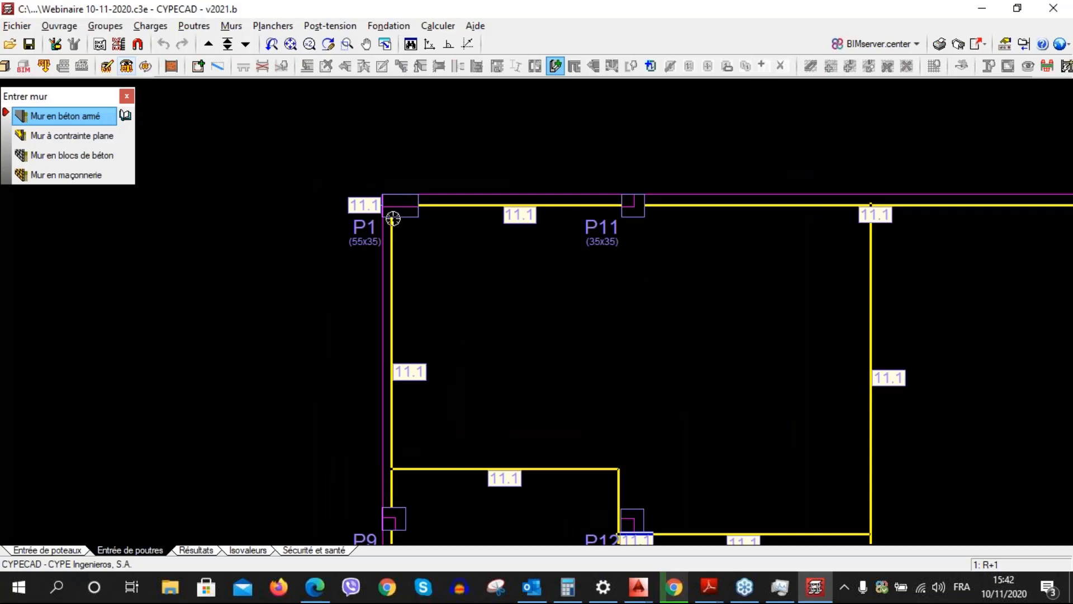
click(400, 205)
click(448, 44)
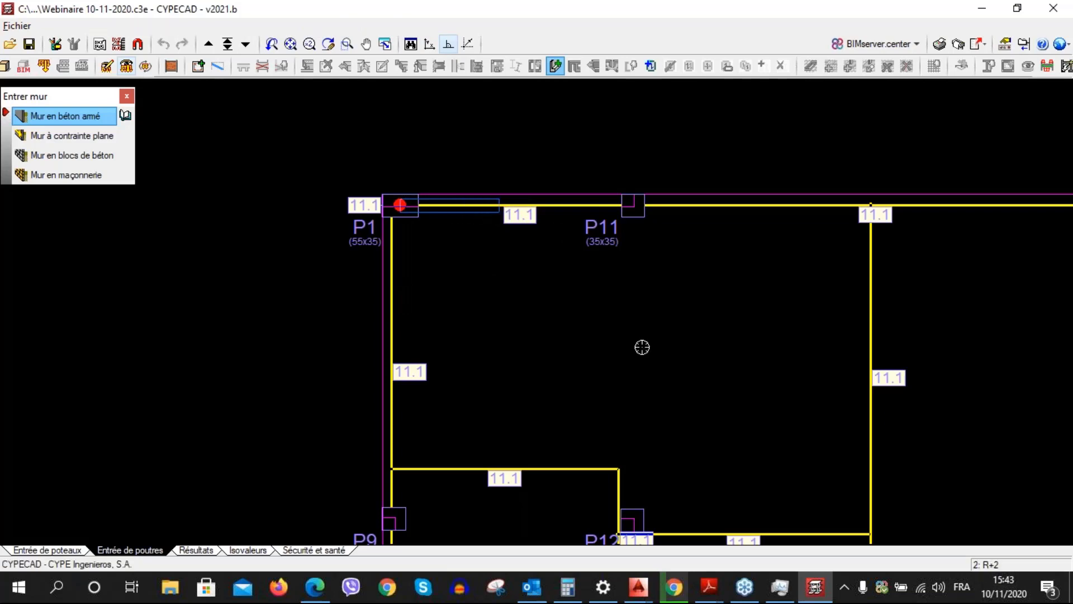
Place a short concrete wall from column P2 towards P11 along the same building edge
scroll(639, 347, down, 3)
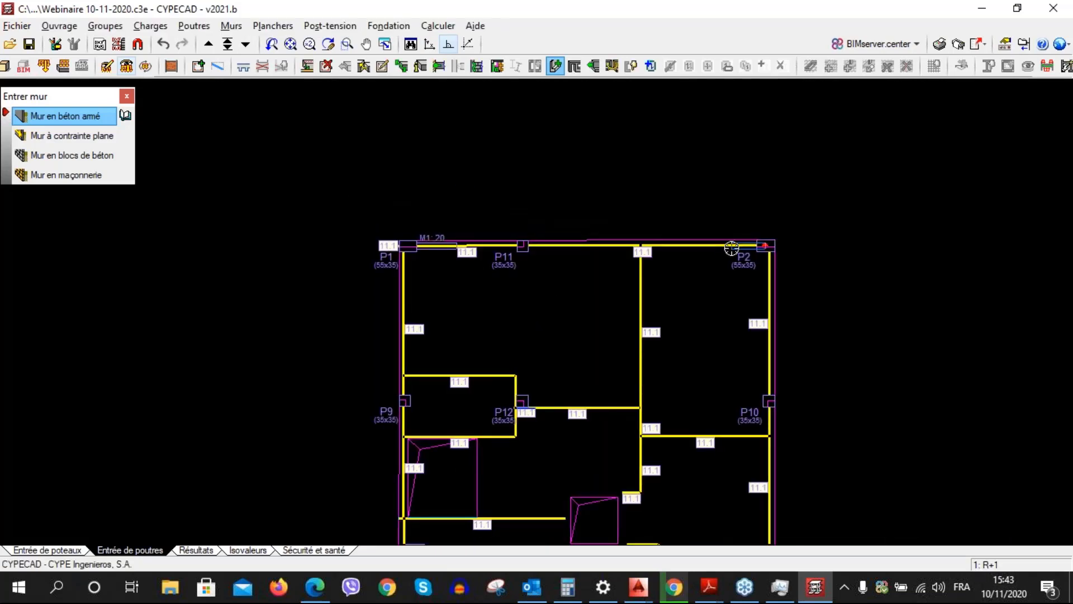
scroll(730, 247, up, 3)
scroll(731, 246, up, 1)
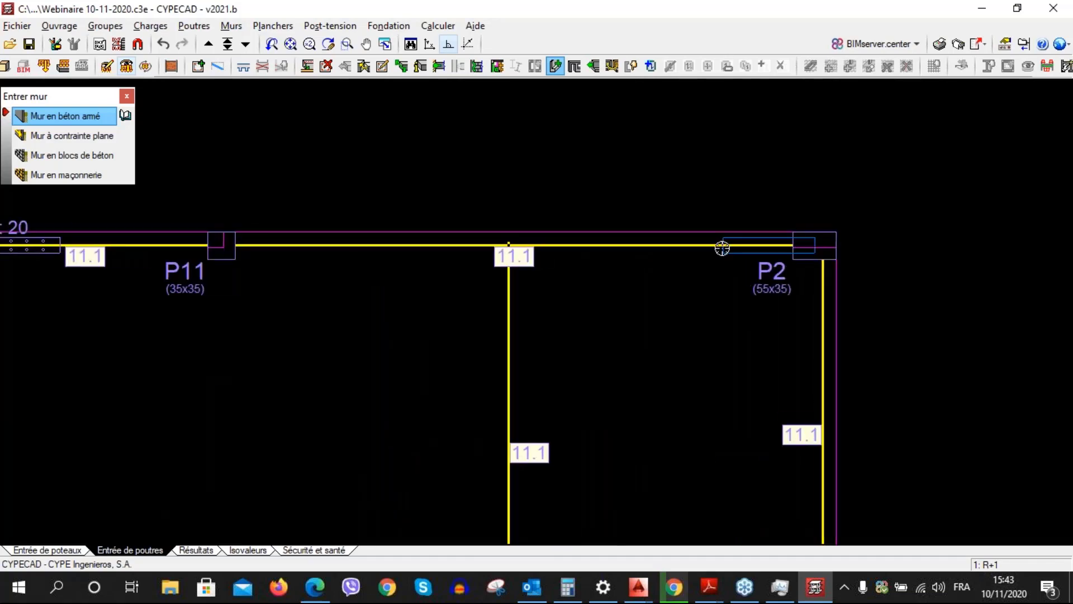
click(710, 248)
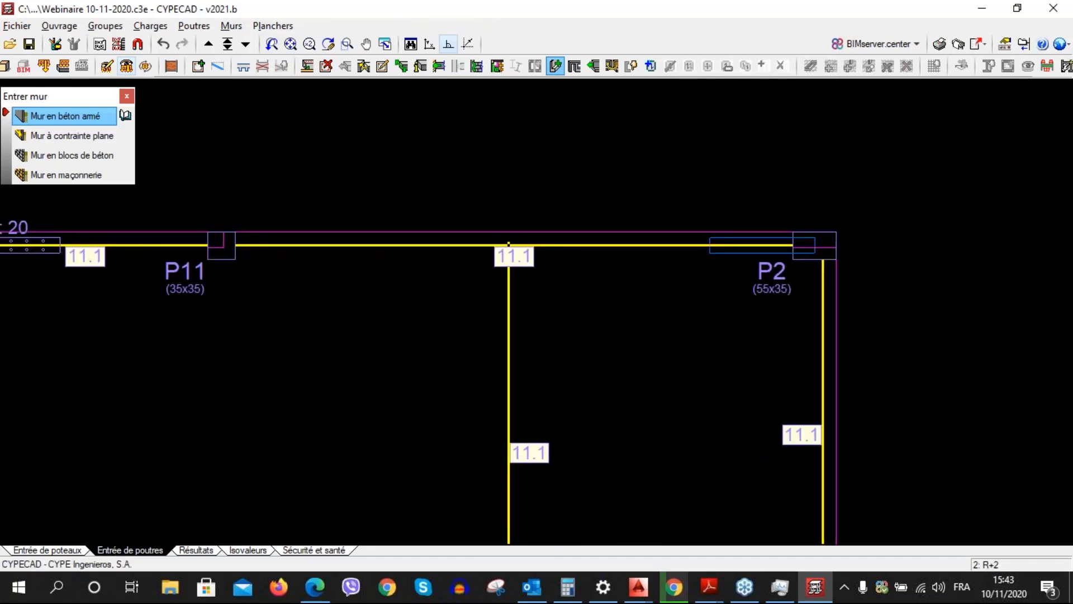
Place a short concrete wall from column P5 towards P6
scroll(878, 305, down, 3)
middle_drag(768, 327, 664, 199)
middle_drag(649, 302, 648, 261)
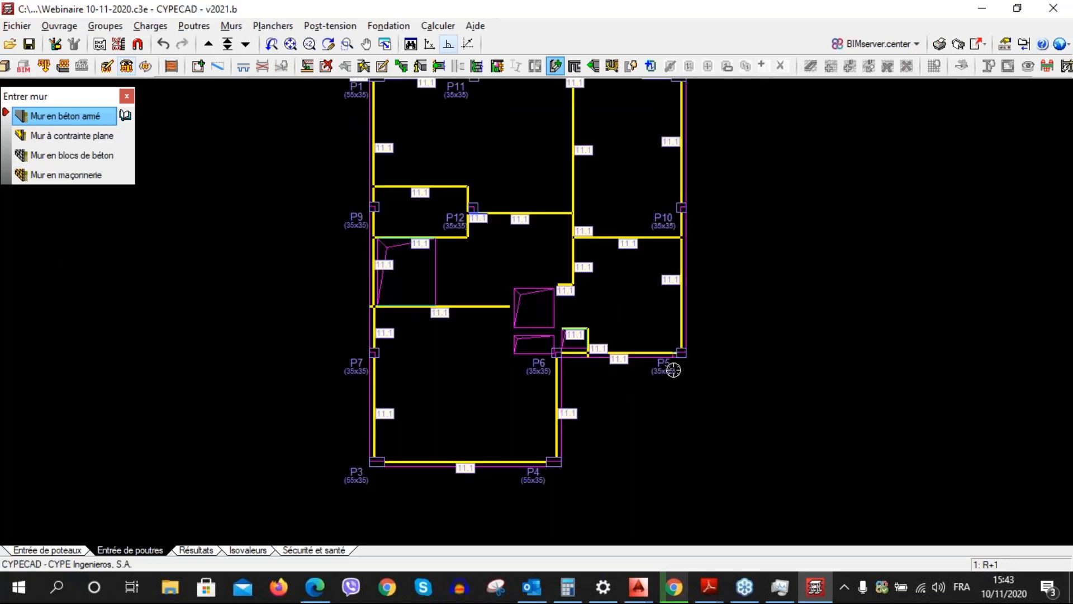
scroll(673, 370, up, 3)
click(688, 326)
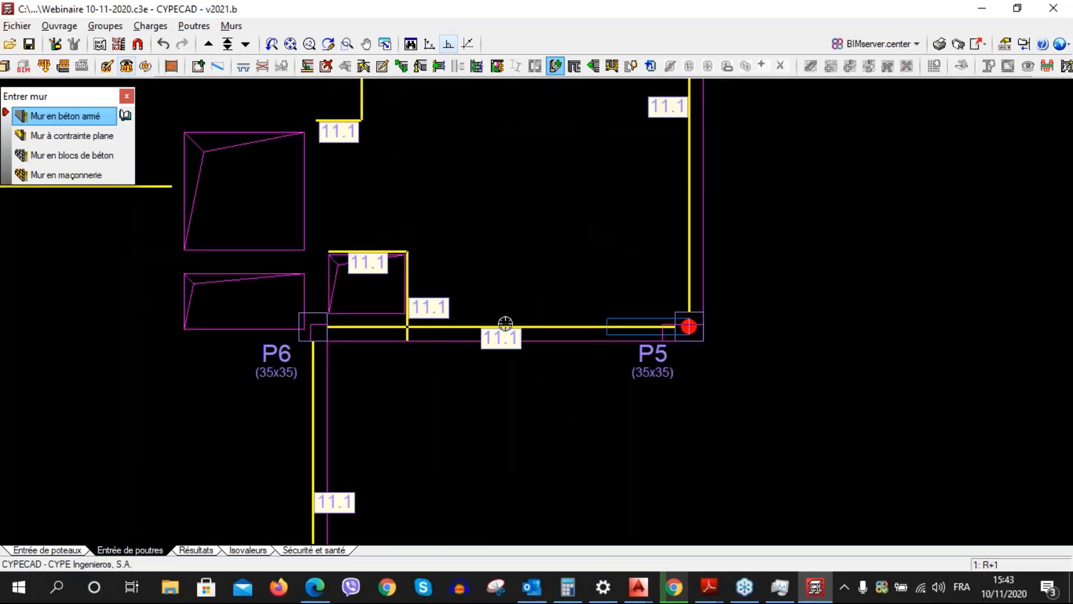
Place short concrete walls from P4 towards P6, from P3 towards P7, and between P7 and P6 starting at each column; end wall entry
scroll(506, 323, down, 2)
click(562, 355)
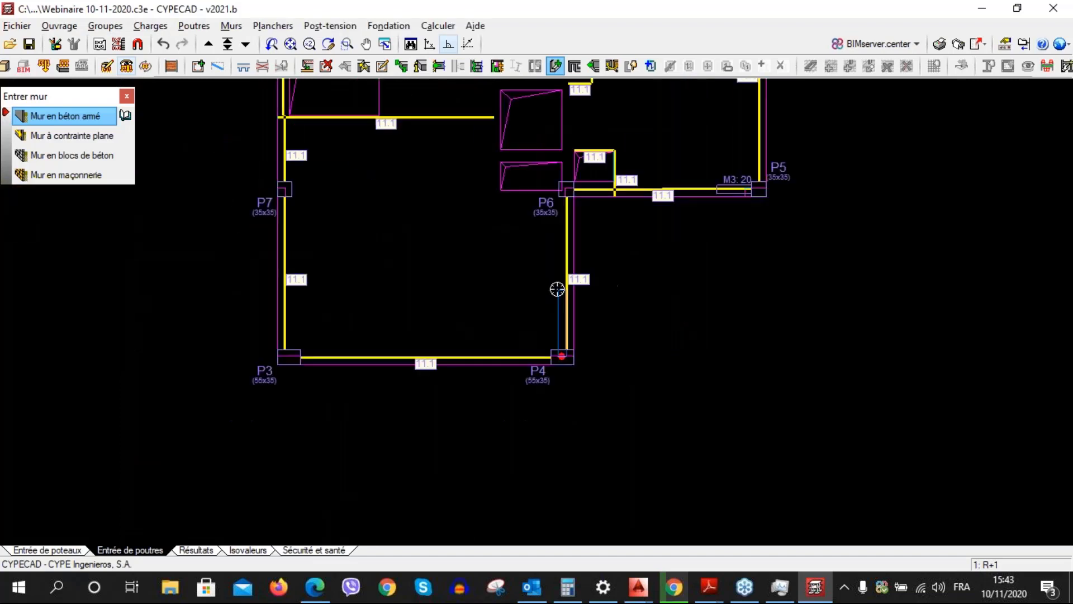
click(557, 289)
click(285, 355)
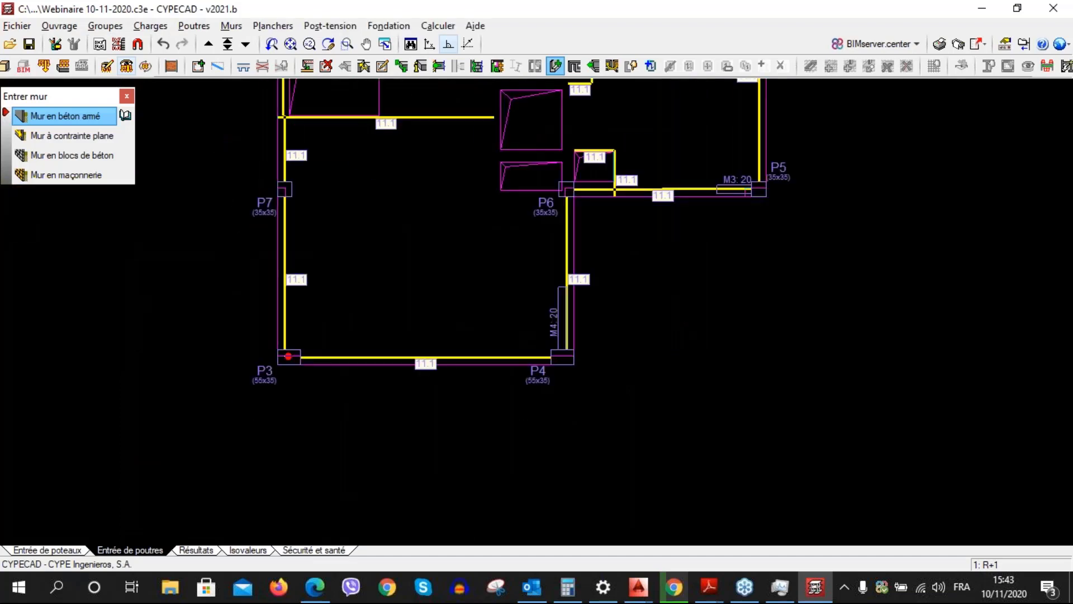
click(285, 287)
click(285, 189)
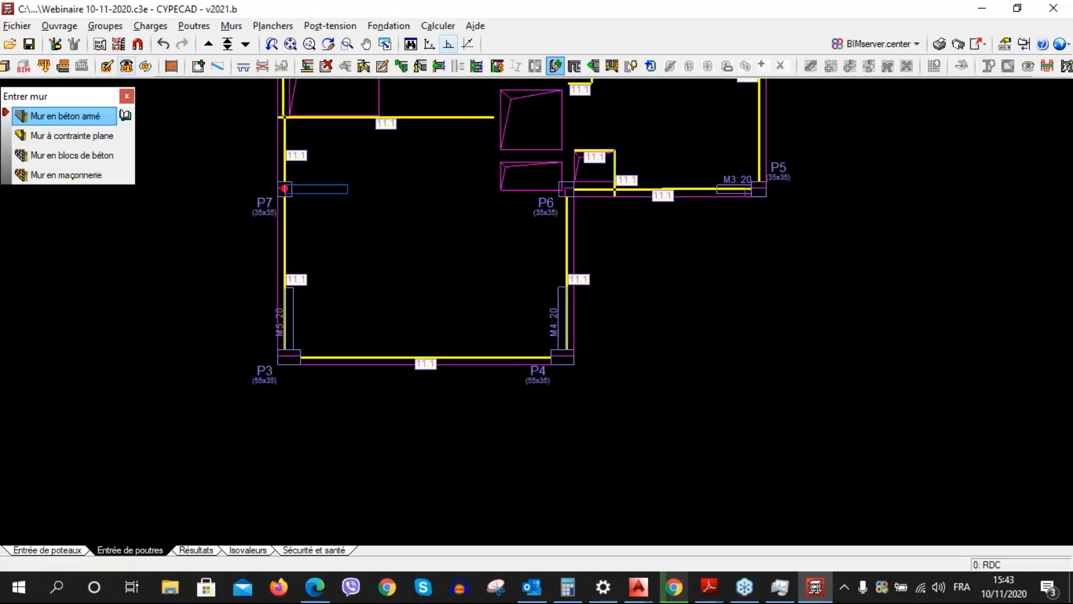
click(550, 182)
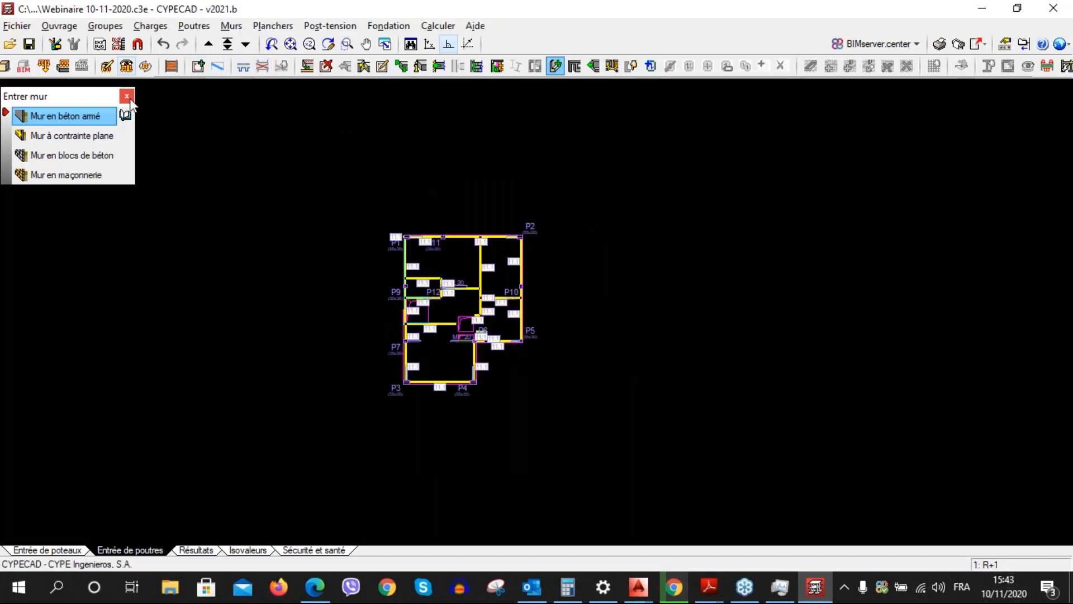
click(128, 97)
Inspect the new walls and their footings in the building's 3D view from several angles, and close it
click(193, 66)
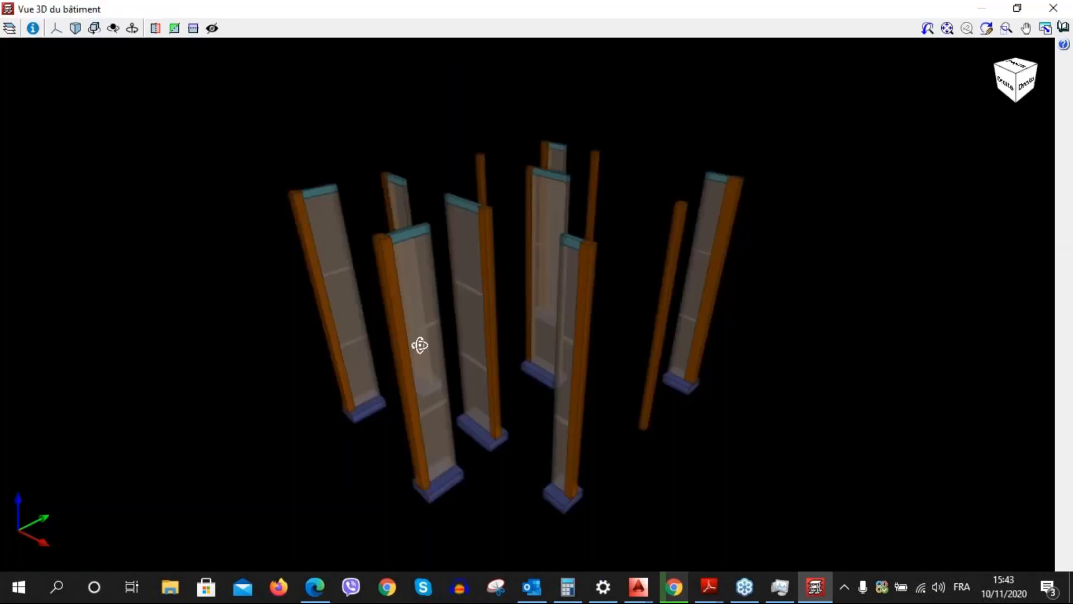
mouse_move(420, 345)
mouse_down()
mouse_move(547, 374)
mouse_move(679, 339)
mouse_move(586, 353)
mouse_move(467, 341)
mouse_move(421, 247)
mouse_move(480, 332)
mouse_move(608, 365)
mouse_move(632, 346)
mouse_up()
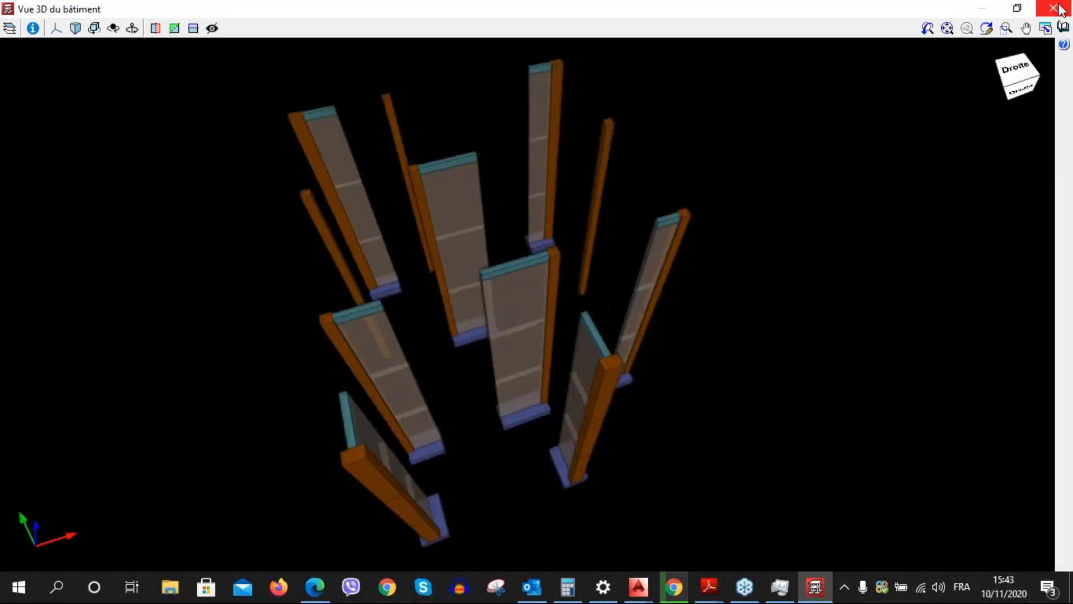
click(1057, 9)
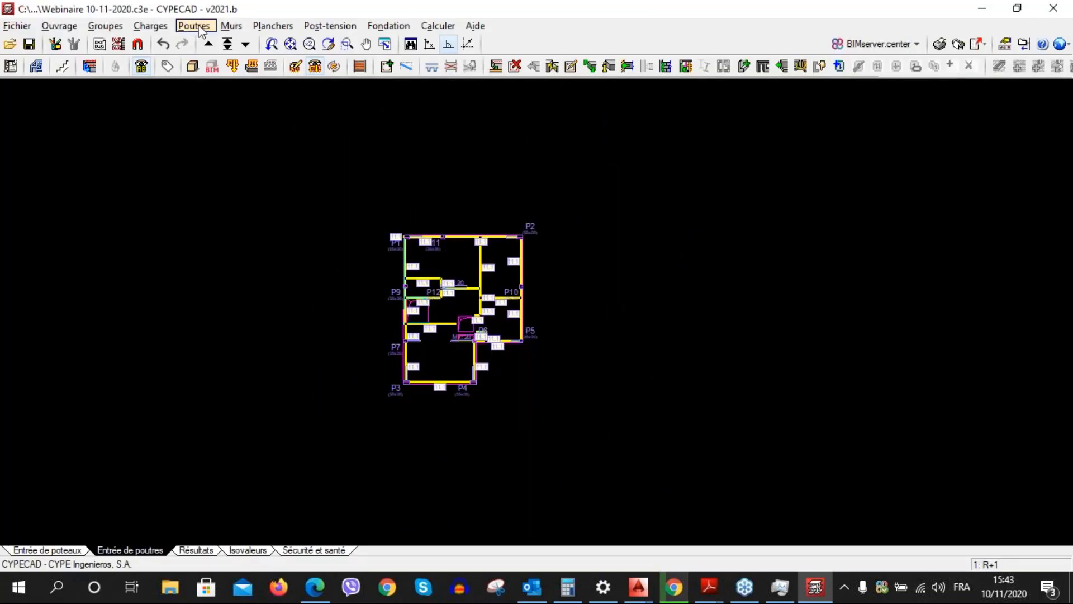
Start beam entry and review the concrete drop-beam types, including inverted and T-shaped sections, ending on the rectangular drop beam
click(194, 26)
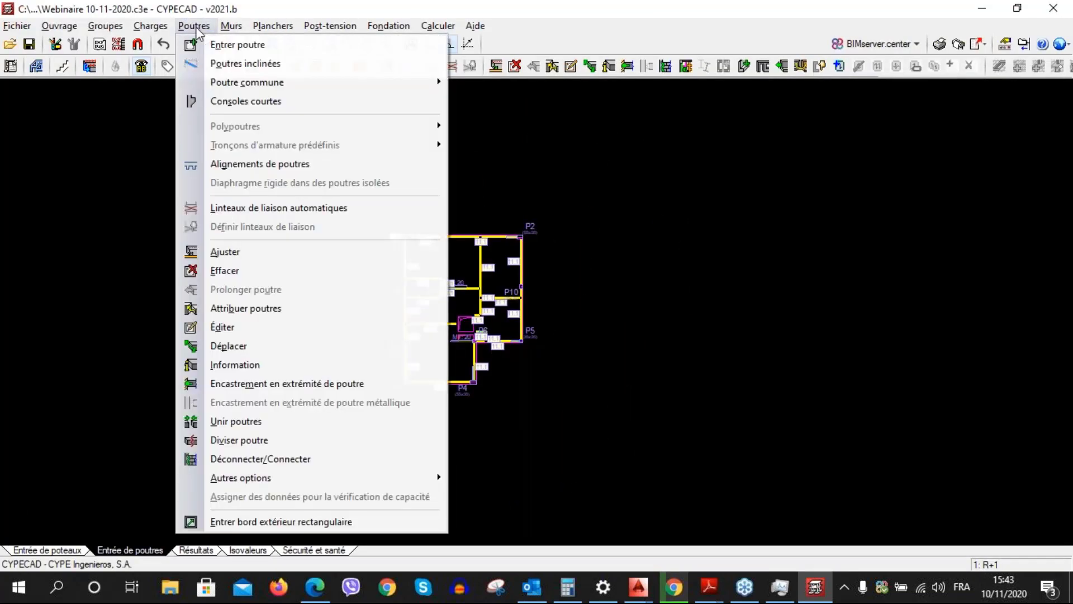
click(216, 46)
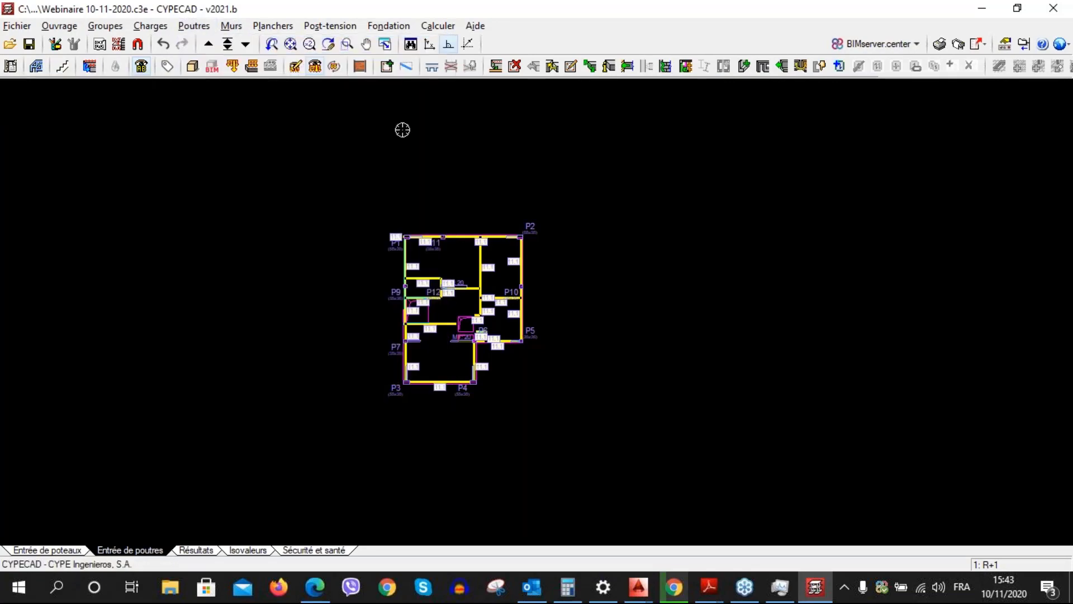
click(386, 66)
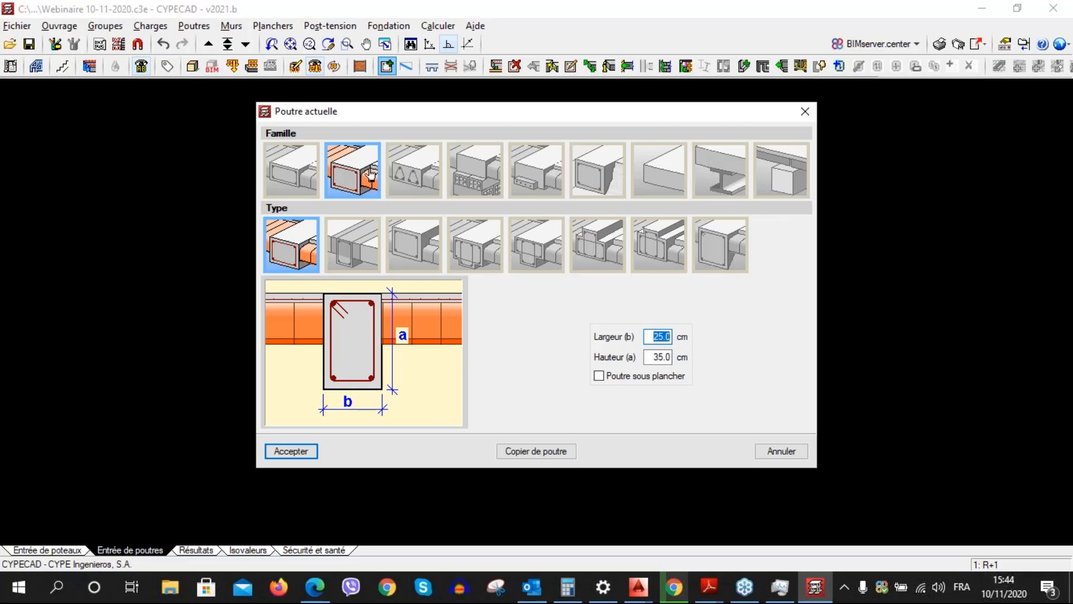
click(356, 180)
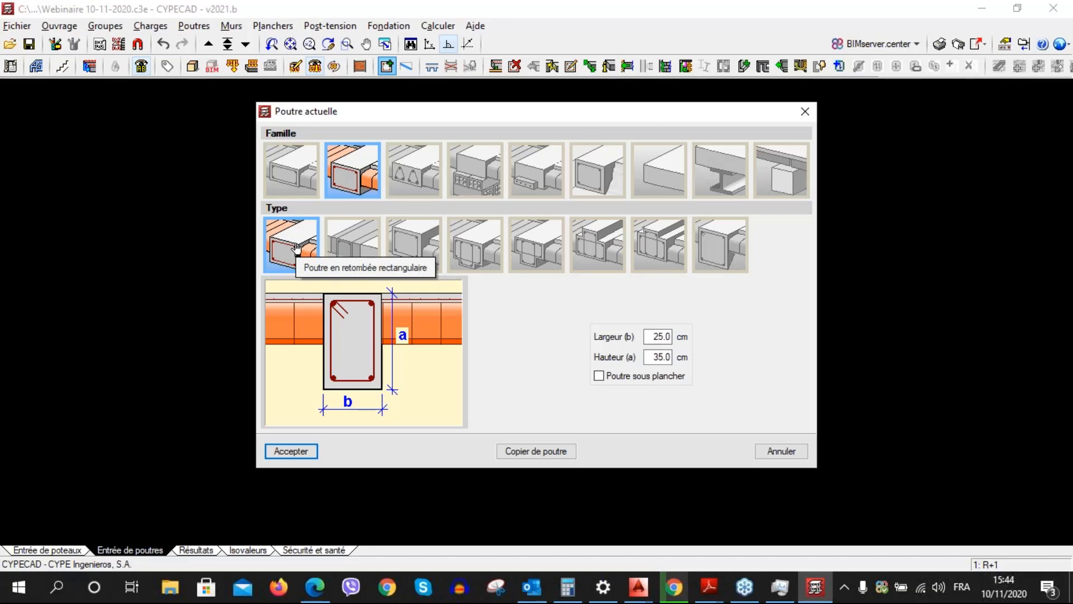
click(362, 256)
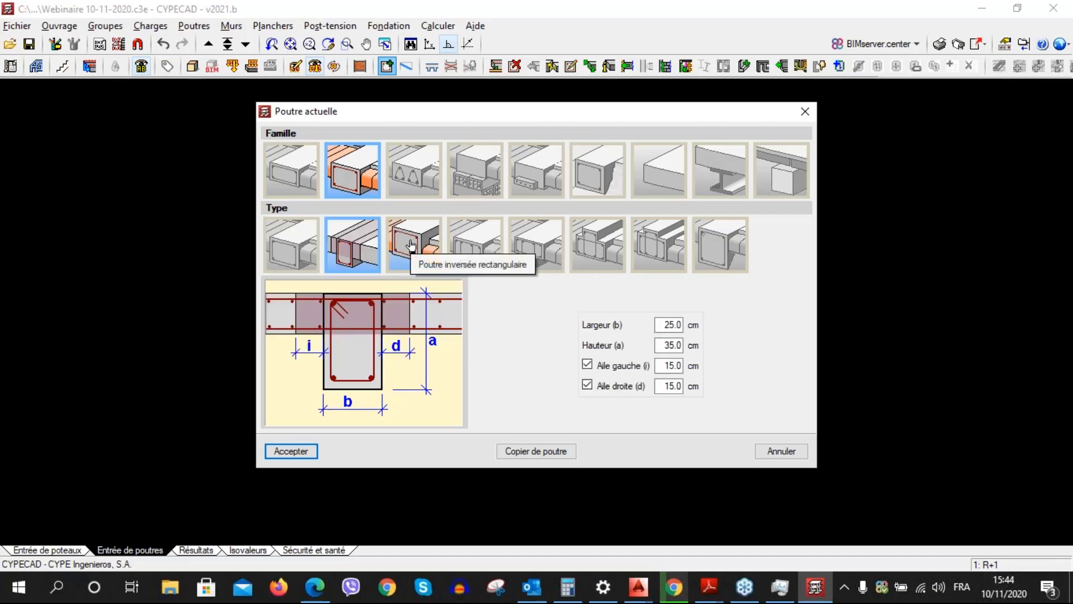
click(412, 246)
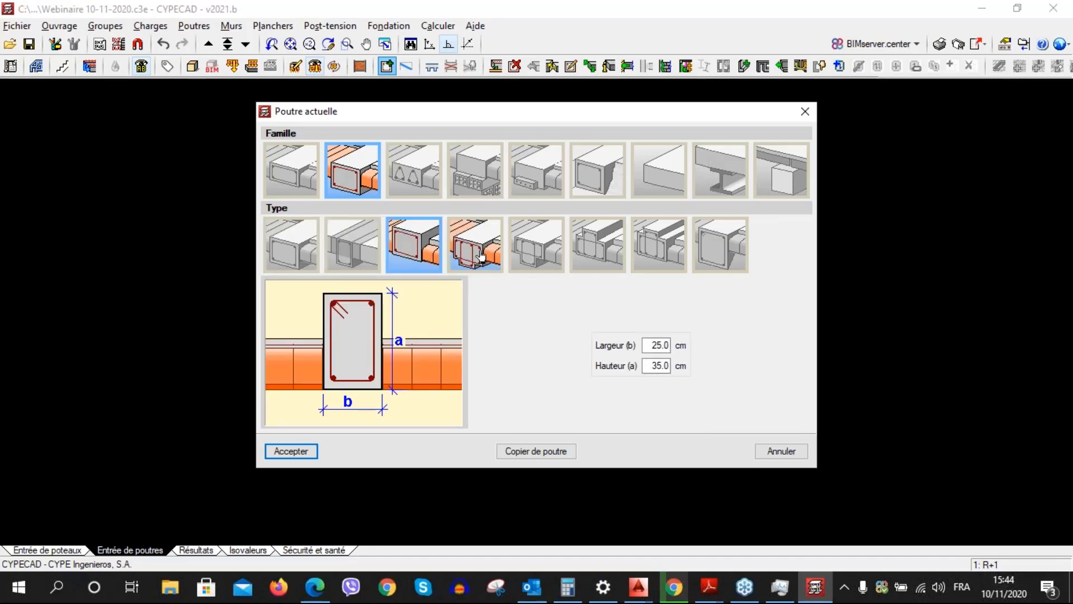
click(481, 256)
click(534, 251)
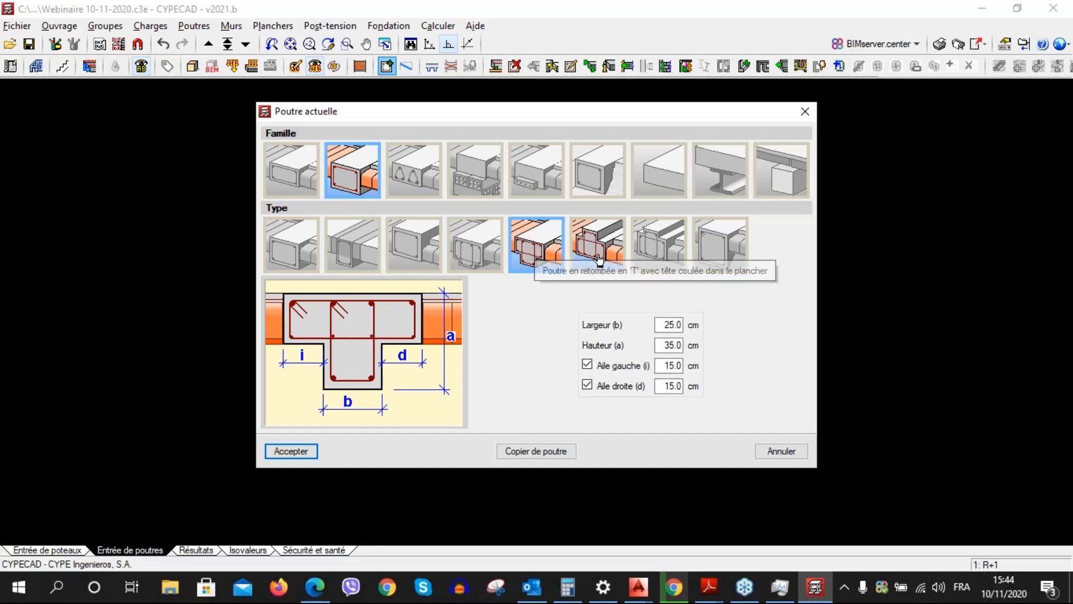
click(279, 249)
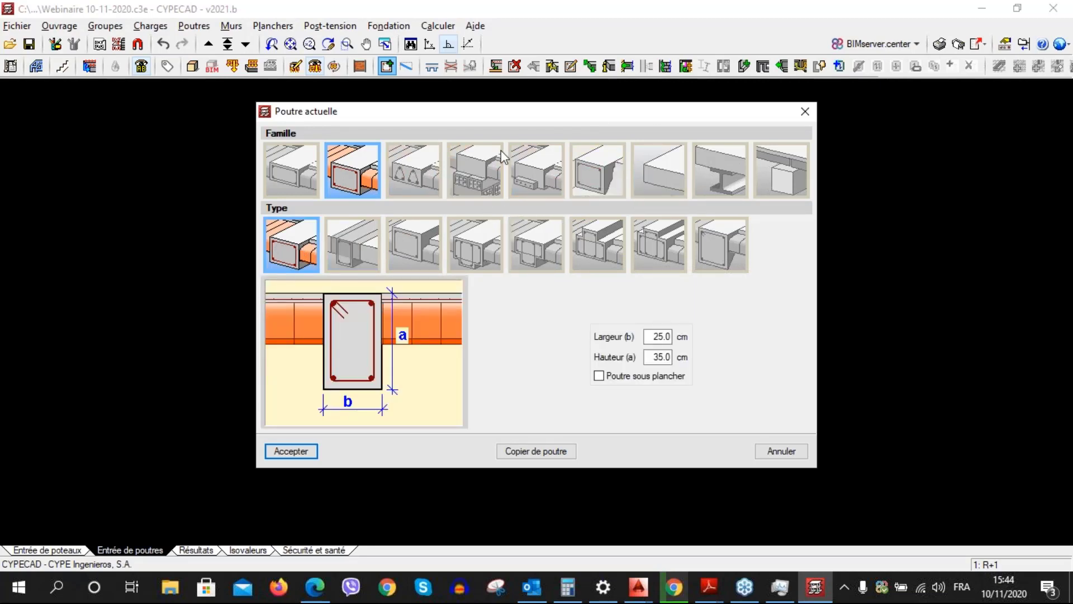
Examine the foundation and steel beam families, including the UPE profile sizes and the section properties of the UPE 80
click(598, 165)
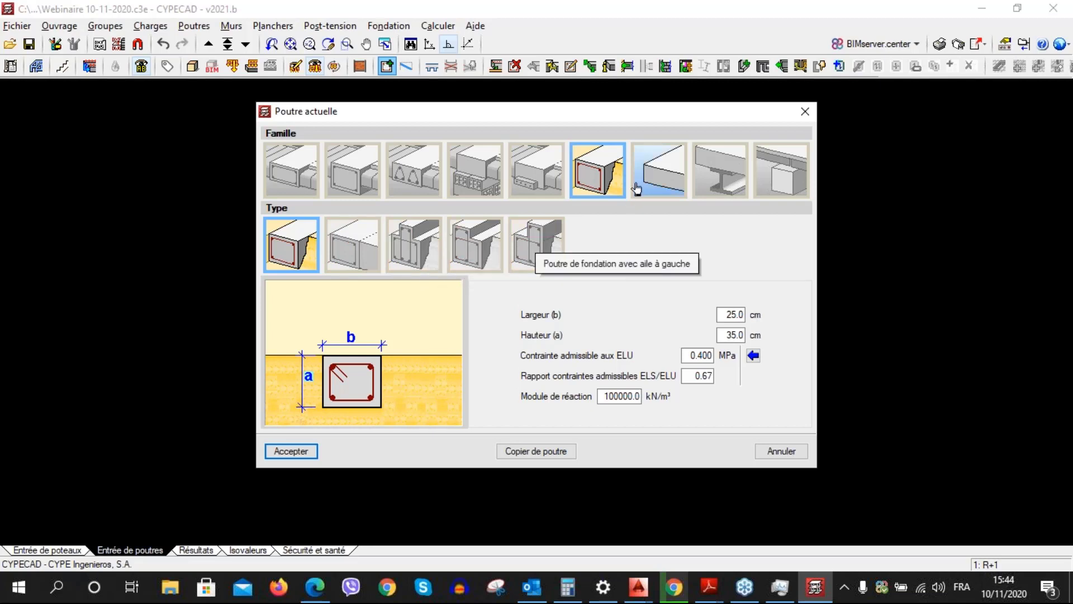
click(714, 176)
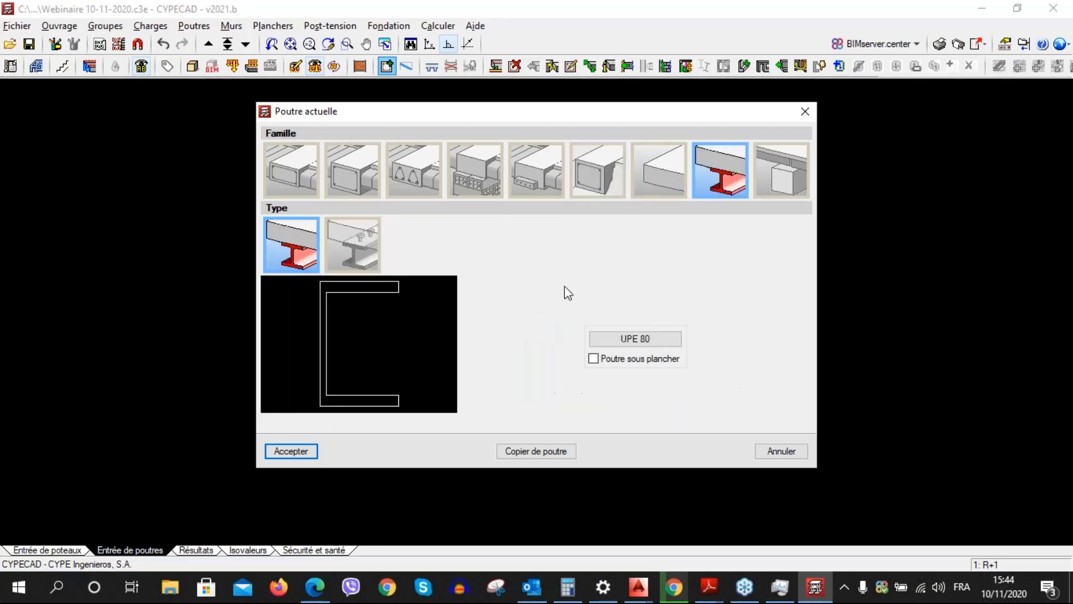
click(663, 345)
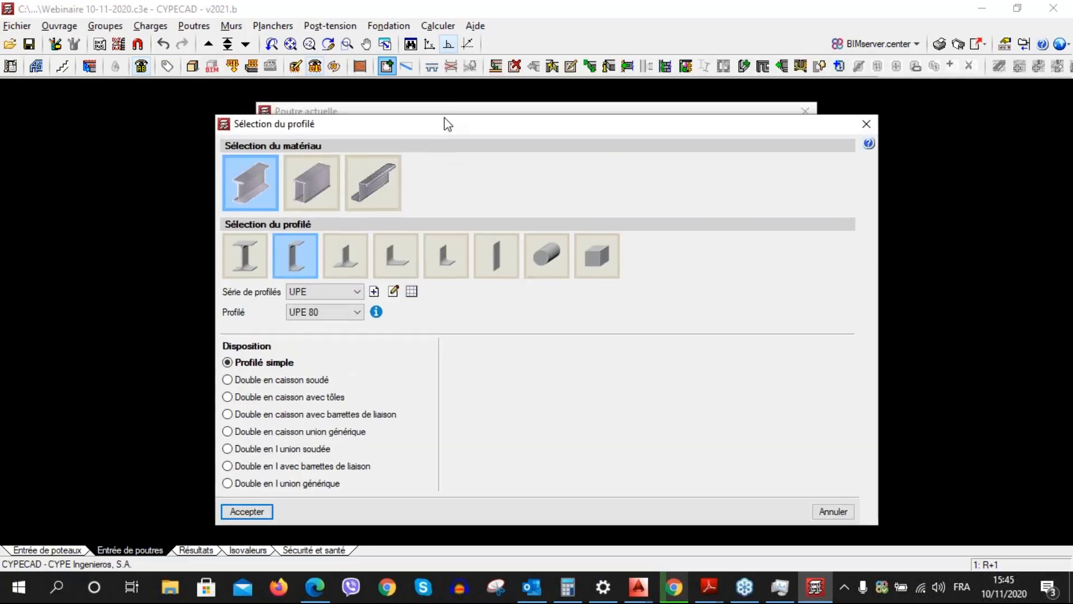
click(361, 278)
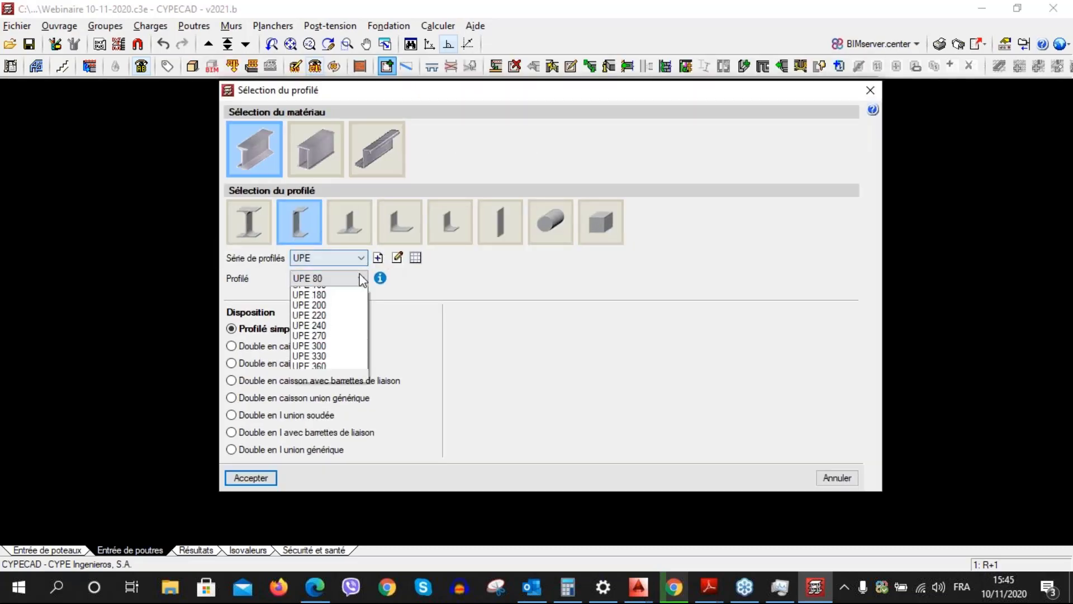
click(363, 279)
click(362, 277)
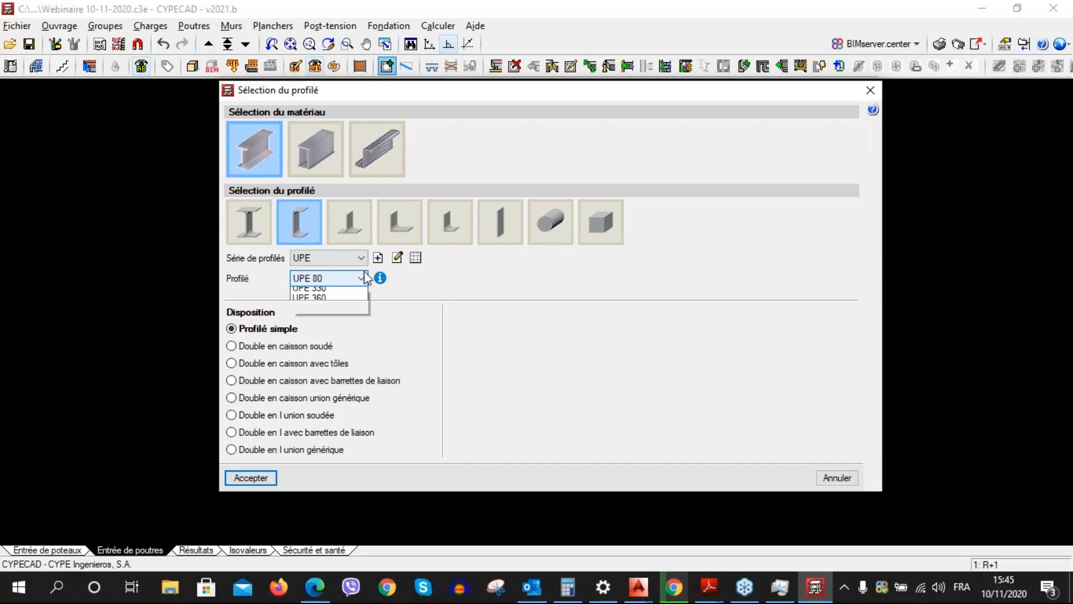
click(361, 284)
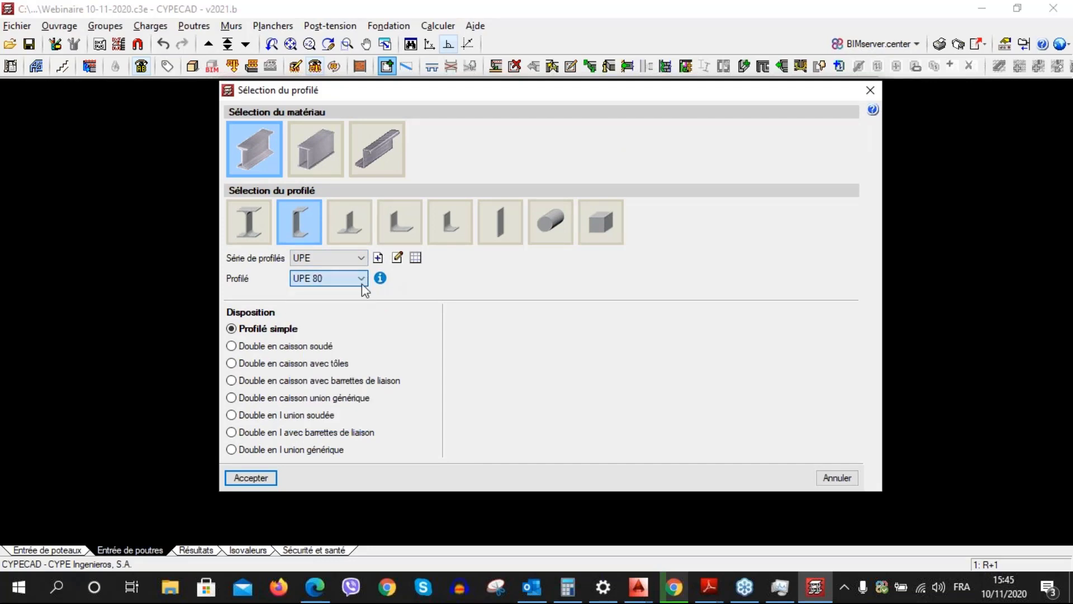
click(381, 278)
drag(491, 149, 558, 148)
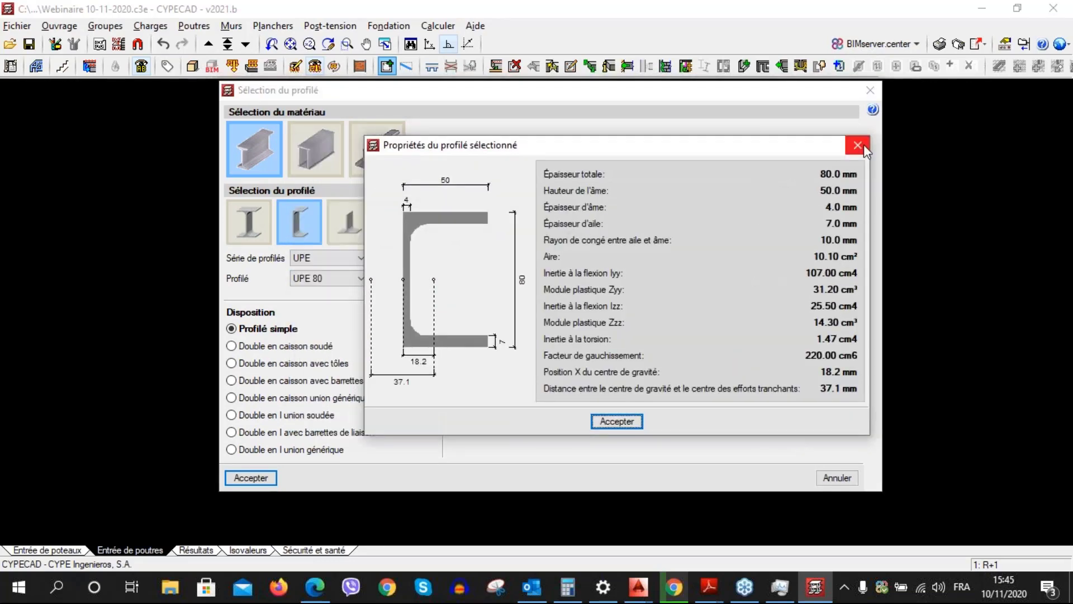
click(858, 146)
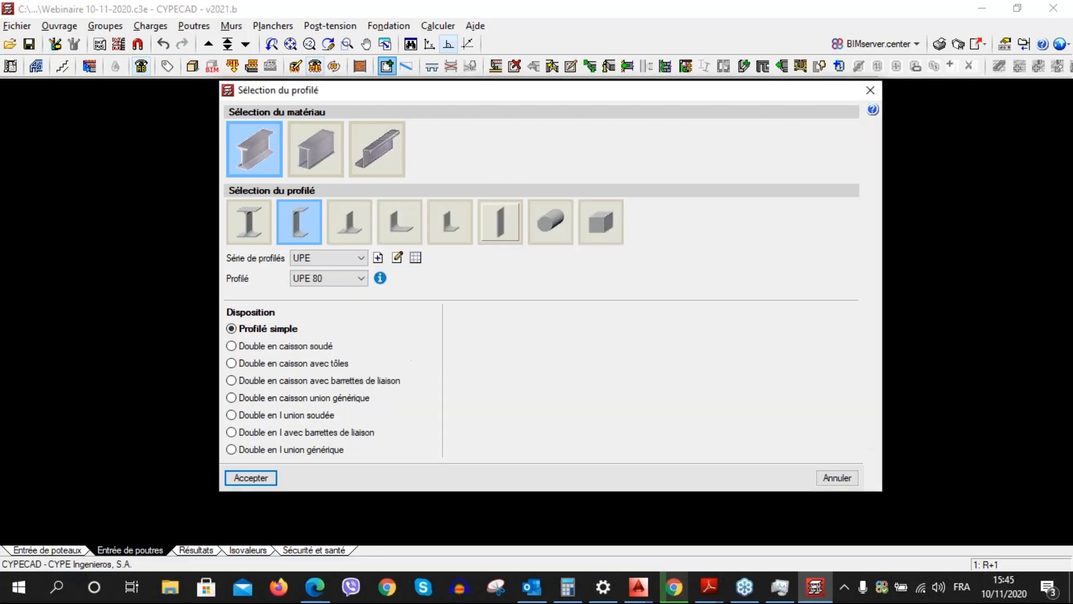
Look through the other rolled steel shapes, such as I-sections, angles and flats, and leave profile selection without accepting a profile
click(249, 221)
click(351, 226)
click(398, 225)
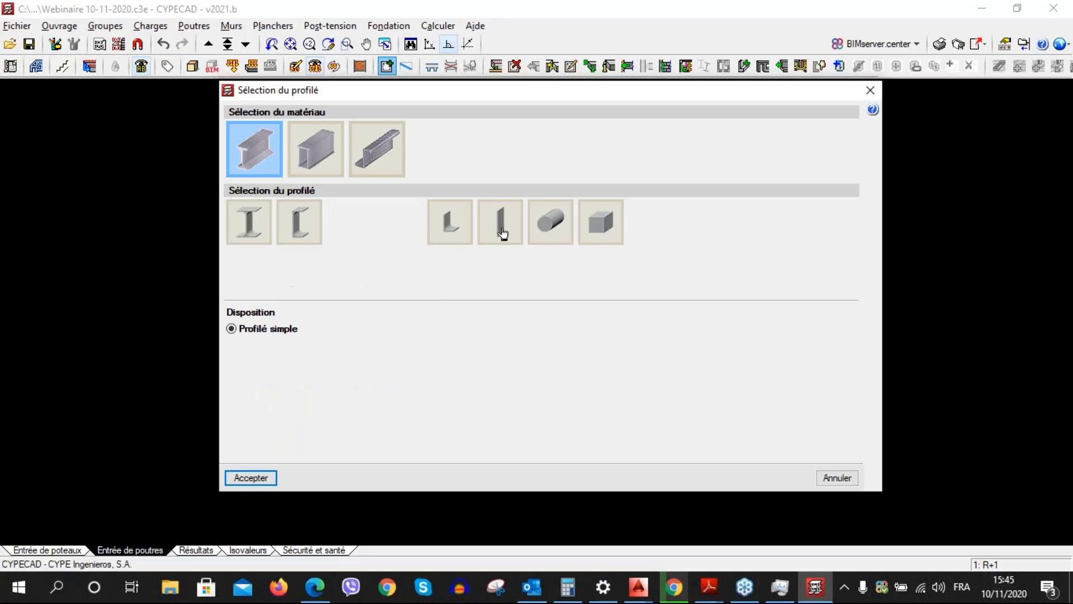
click(503, 232)
click(249, 220)
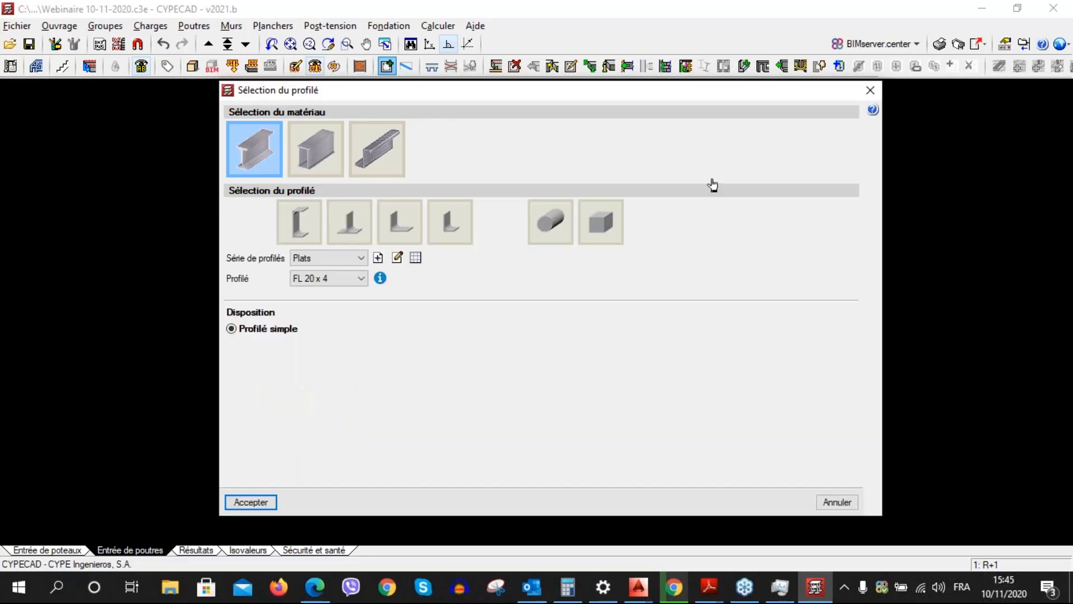
click(863, 91)
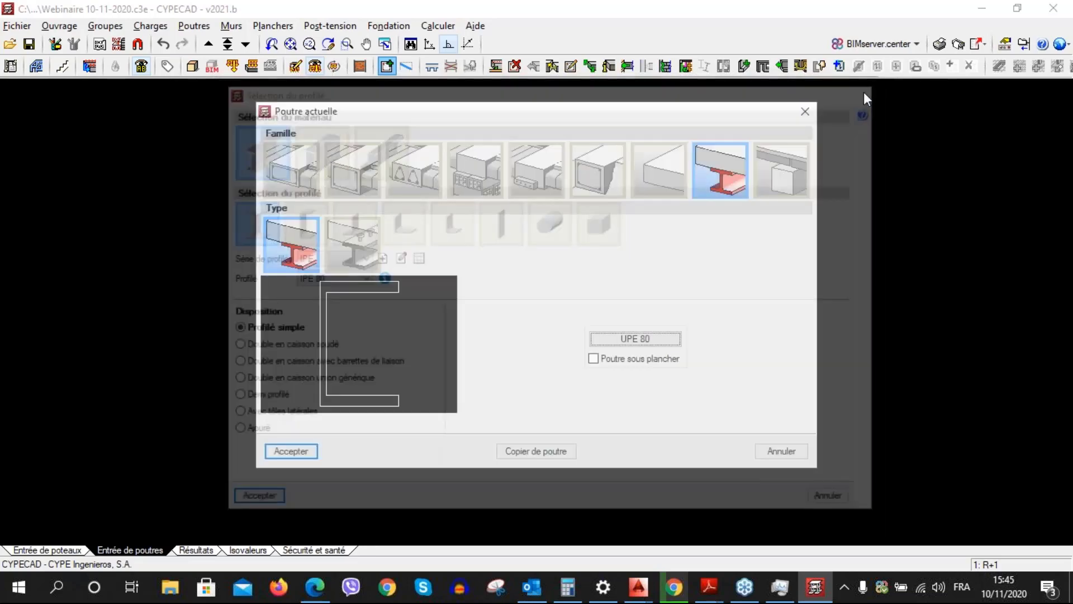
Define the current beam as a rectangular concrete drop beam 30 cm wide and 35 cm high
drag(648, 337, 679, 352)
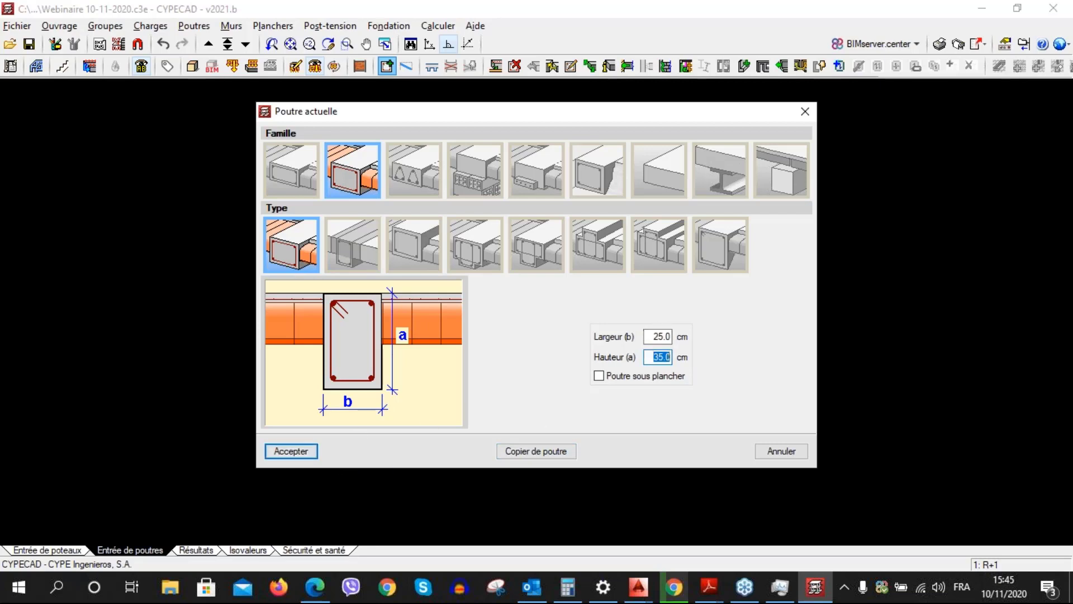
drag(648, 336, 680, 338)
text(30)
key(Tab)
click(290, 451)
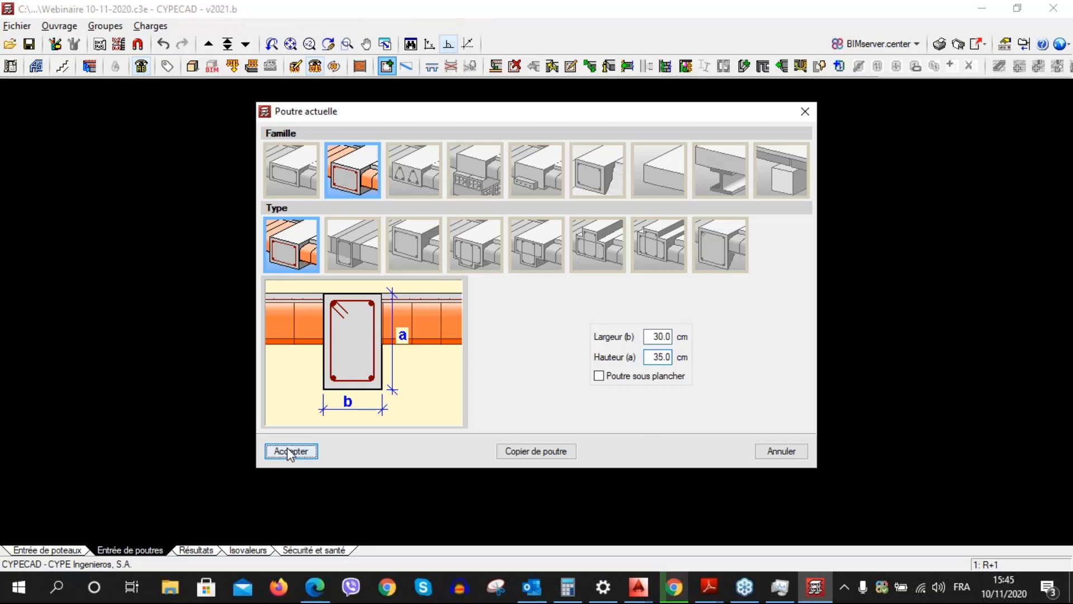
Hide the loads and enter a beam from the end of wall M1 through P11 to the end of wall M2
scroll(424, 239, up, 3)
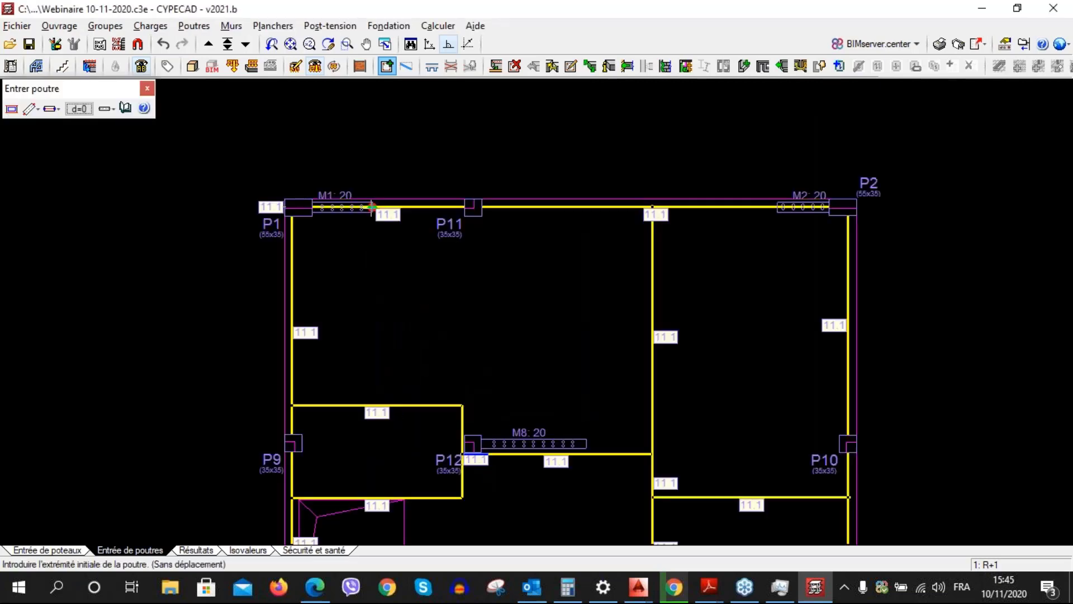
click(305, 66)
click(373, 206)
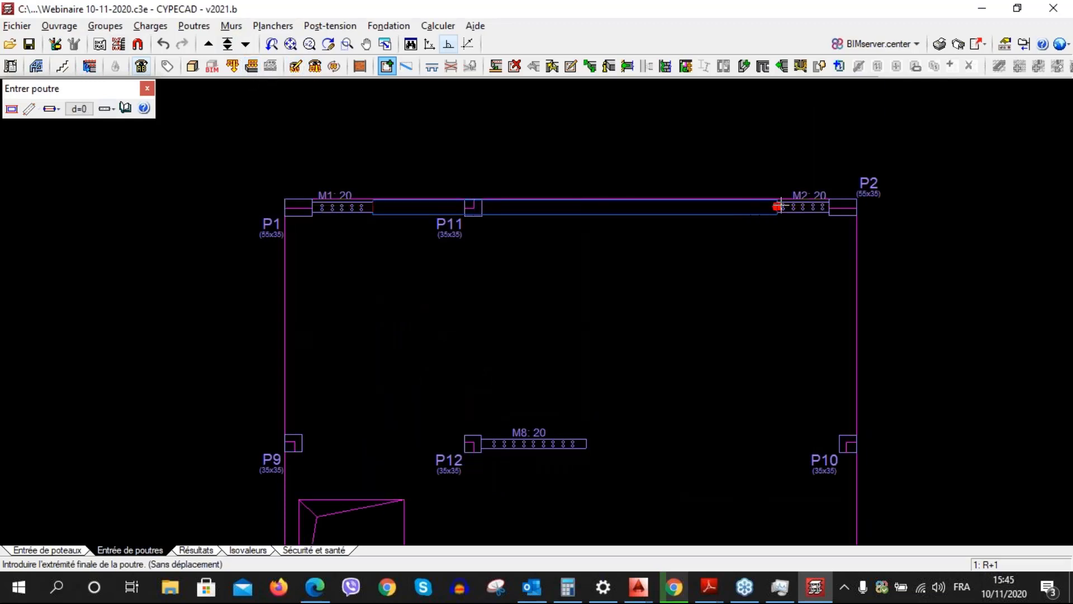
click(777, 207)
Enter a beam between columns P10 and P2, aligned with the outer building edge
click(845, 210)
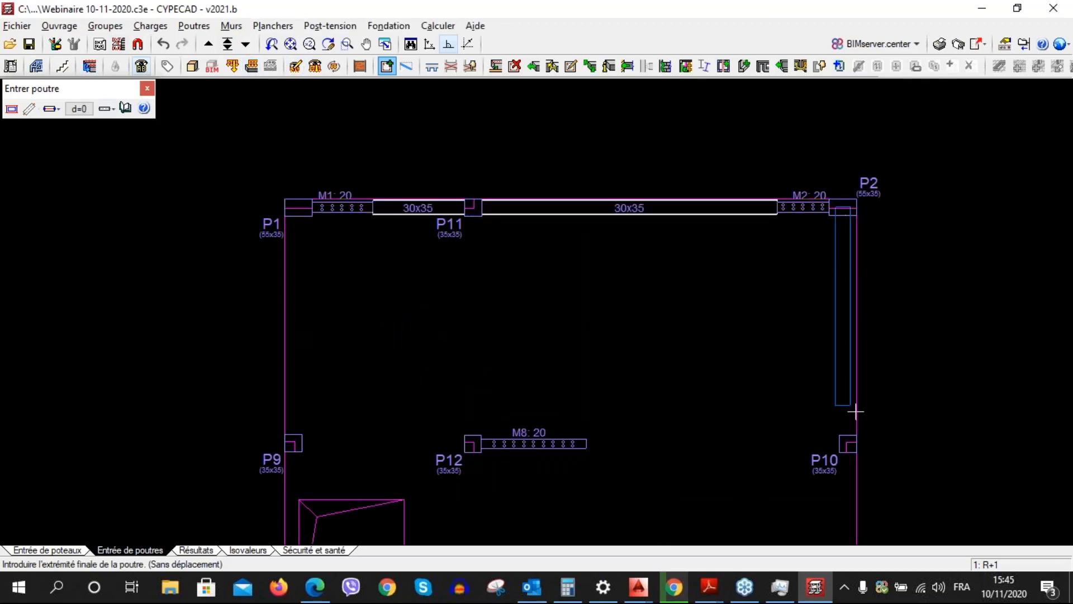
click(847, 443)
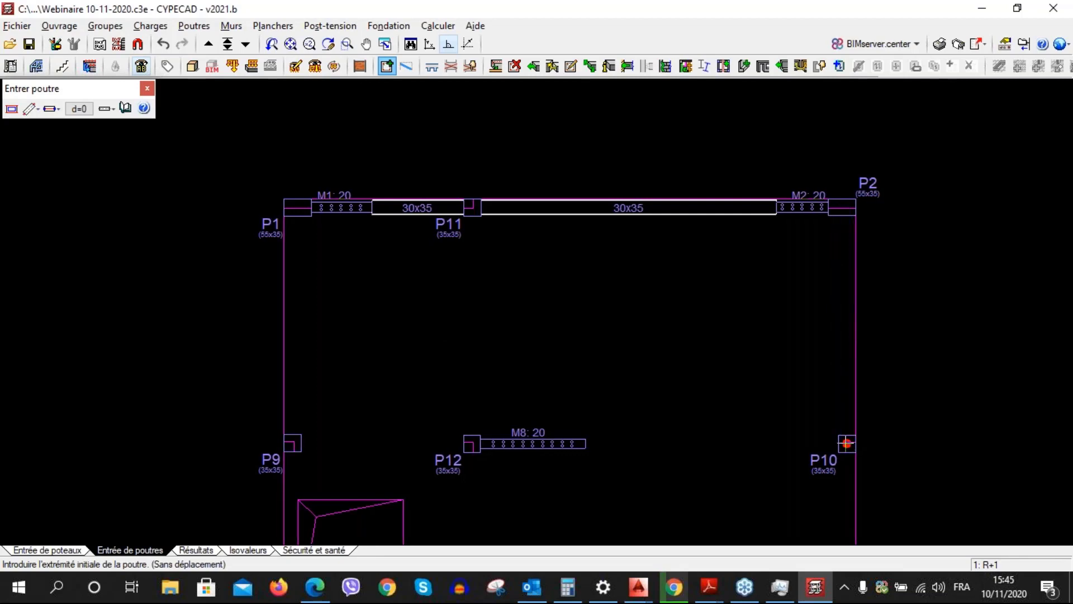
click(847, 444)
scroll(850, 208, up, 4)
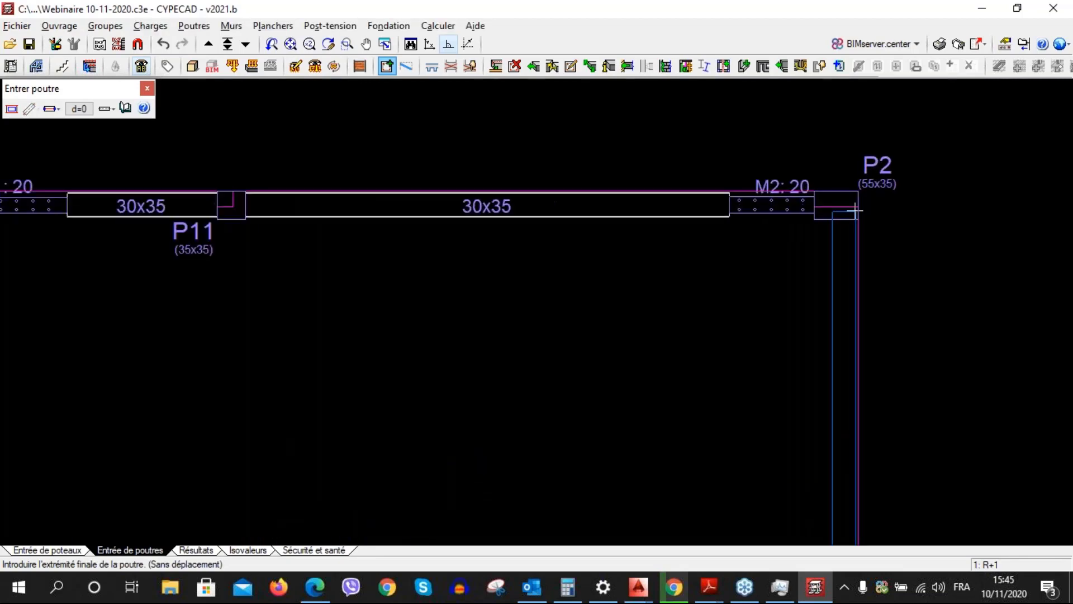
click(855, 211)
scroll(867, 304, down, 5)
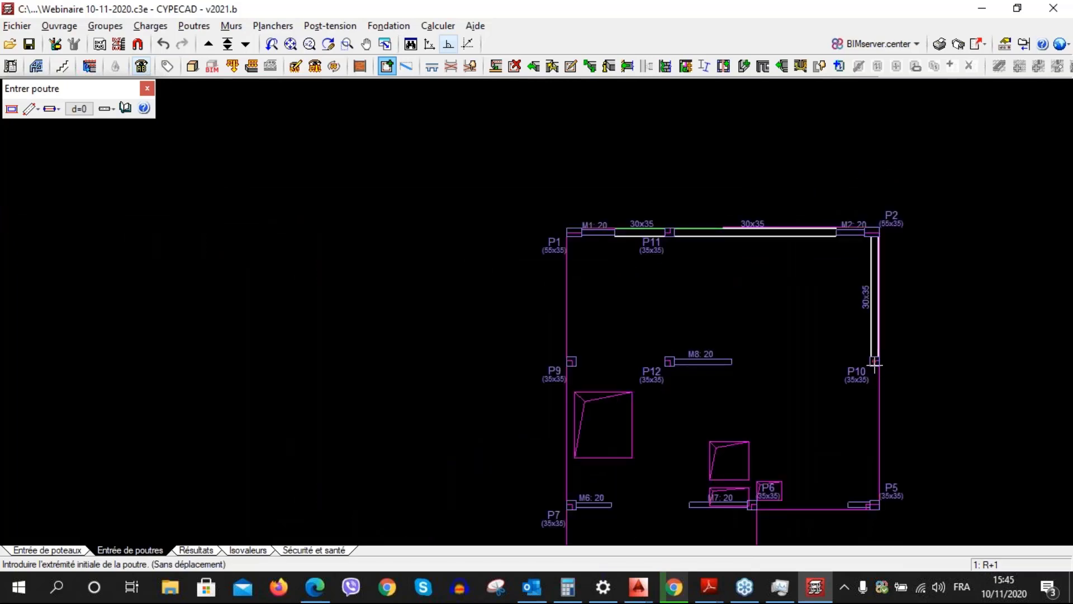
Enter a beam from column P10 to column P5 along the outer building edge
scroll(876, 362, up, 3)
click(875, 361)
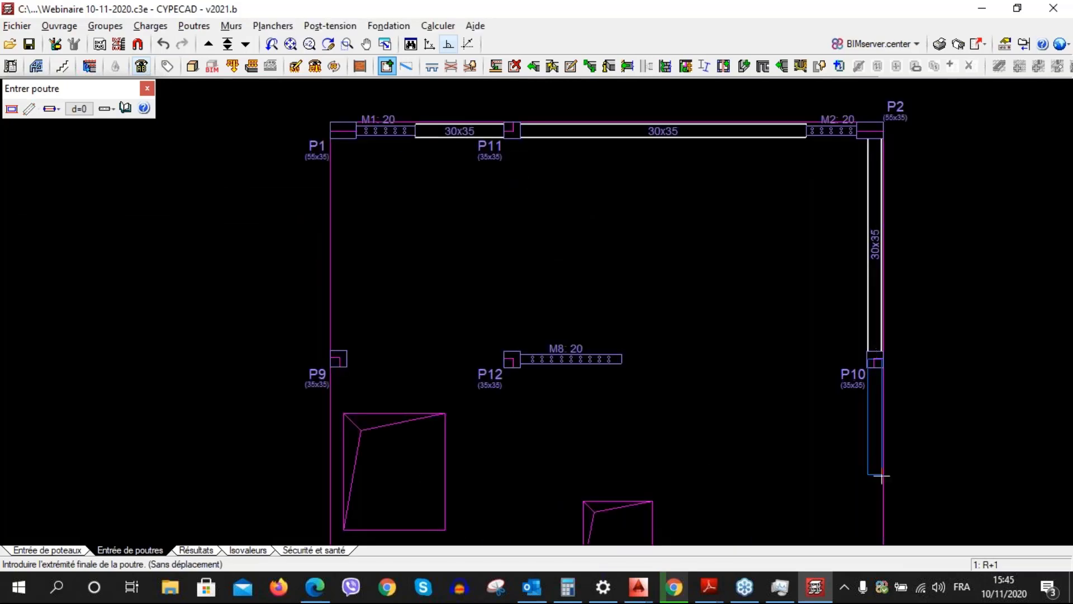
scroll(888, 406, down, 3)
scroll(888, 406, up, 2)
click(870, 414)
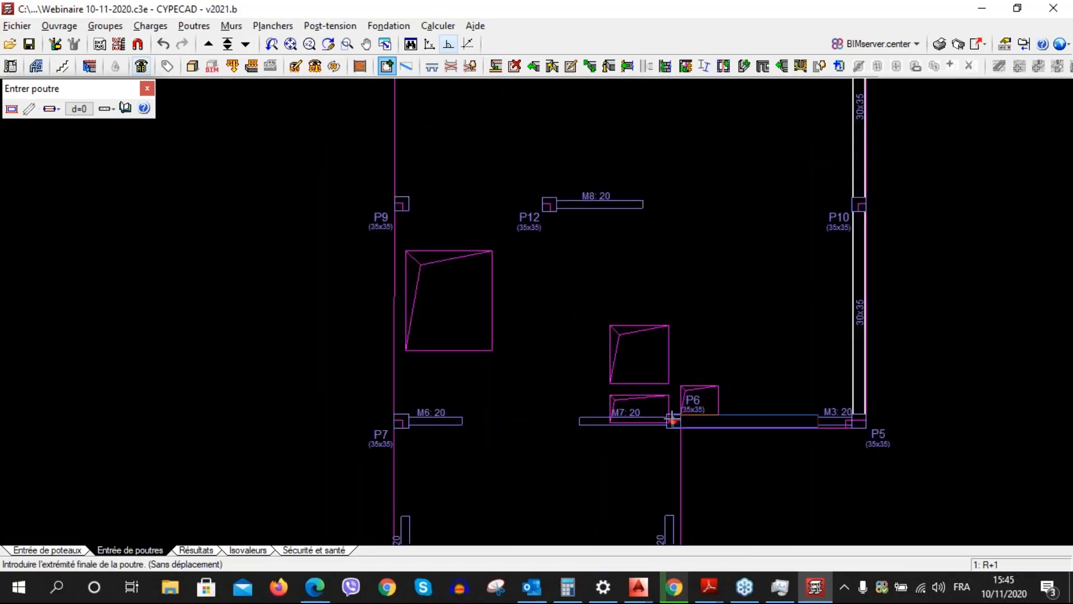
Enter a beam from the end of wall M3 near P5 to column P6
click(871, 414)
click(756, 413)
click(672, 420)
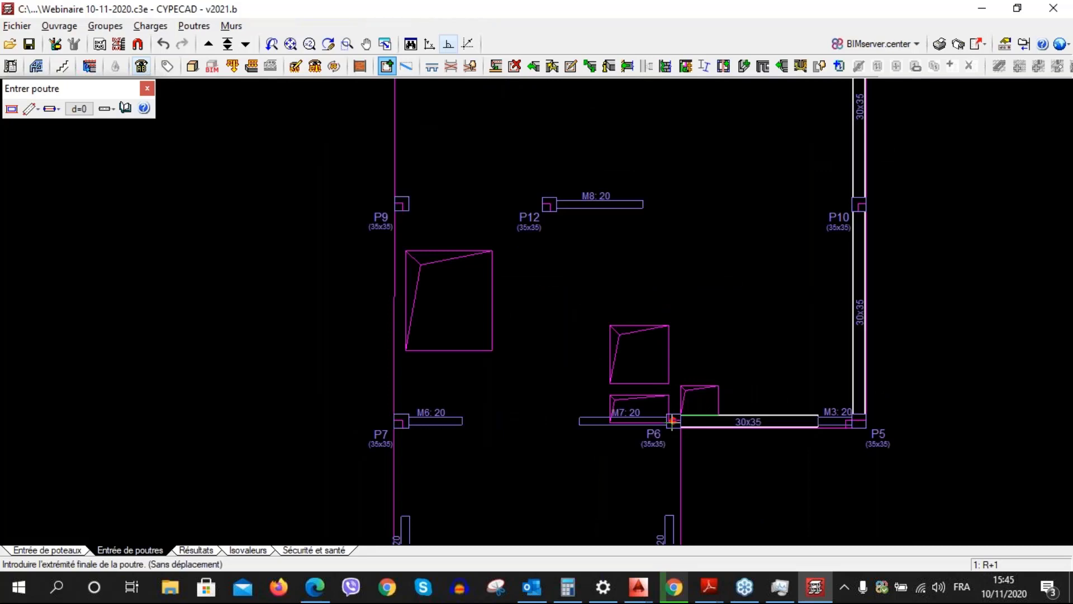
Enter beams from the end of wall M4 to column P6 and from the end of wall M5 to column P7
click(669, 514)
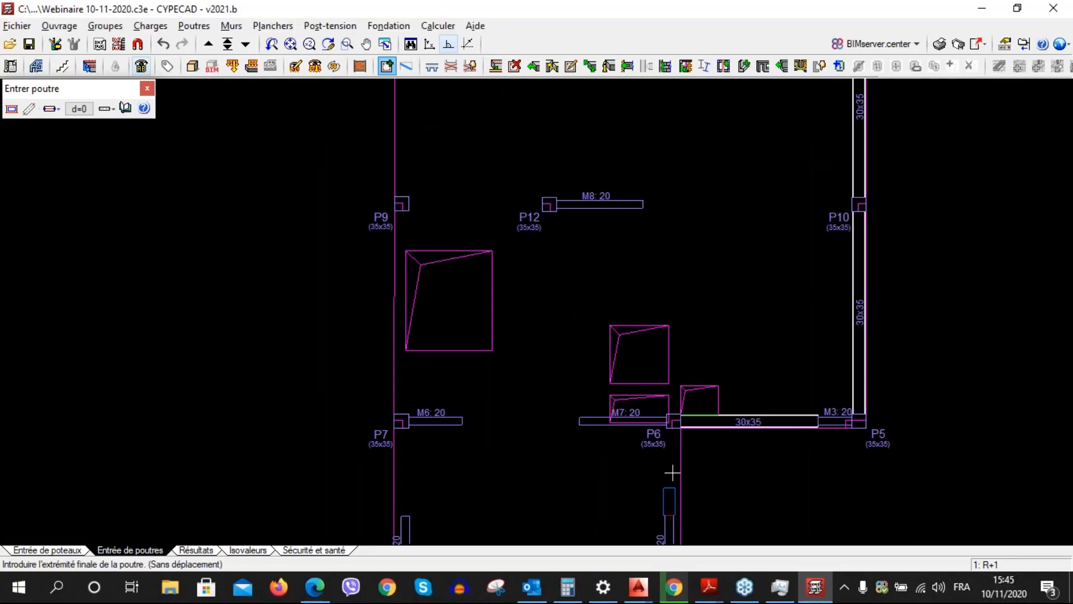
click(674, 421)
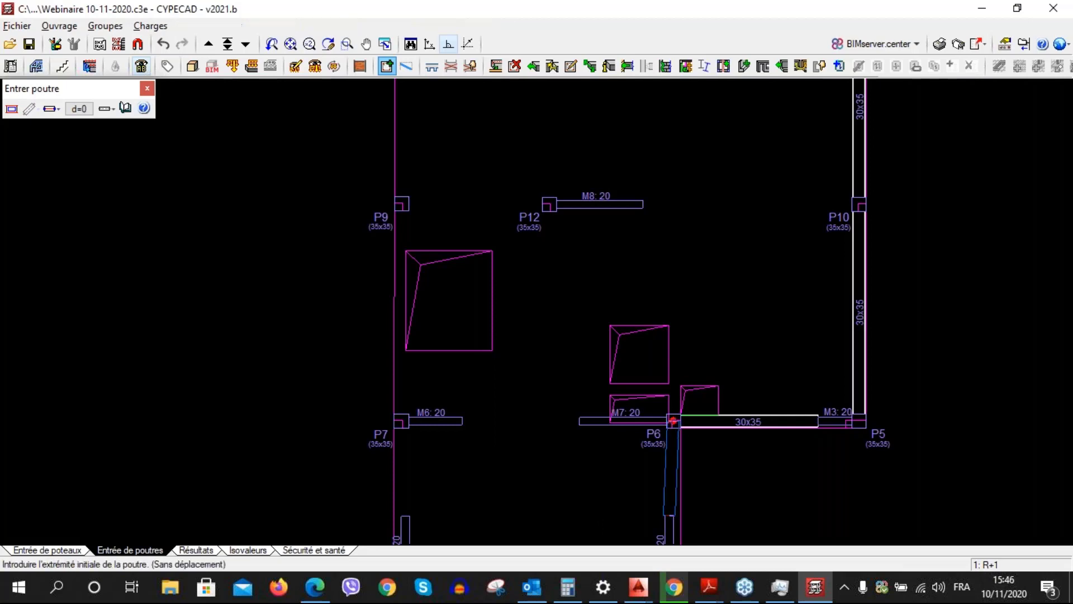
scroll(707, 485, down, 4)
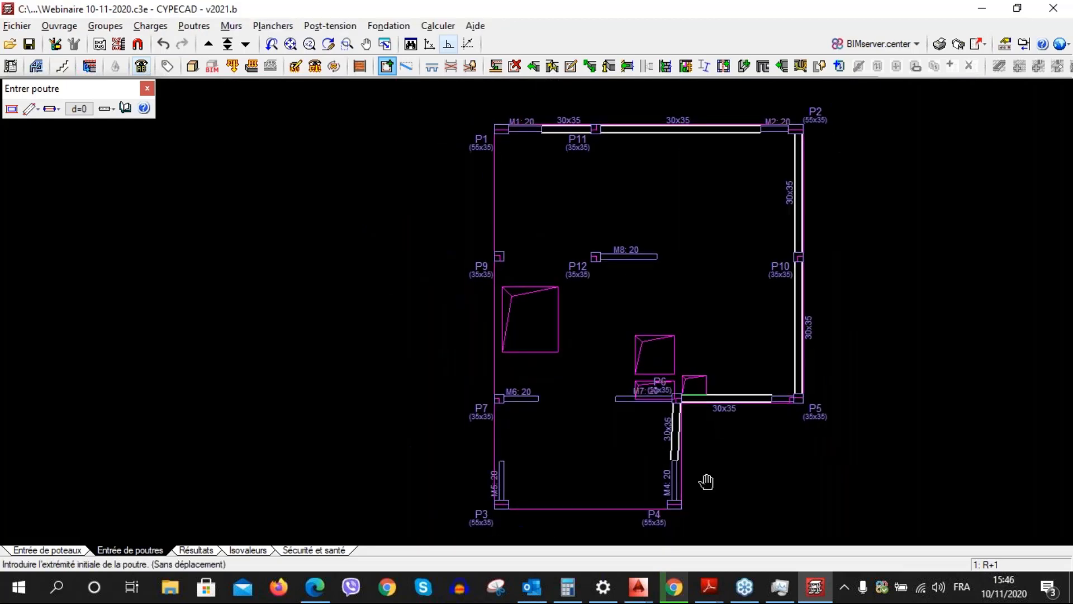
middle_drag(707, 482, 720, 459)
click(514, 438)
click(507, 376)
middle_drag(512, 340, 514, 371)
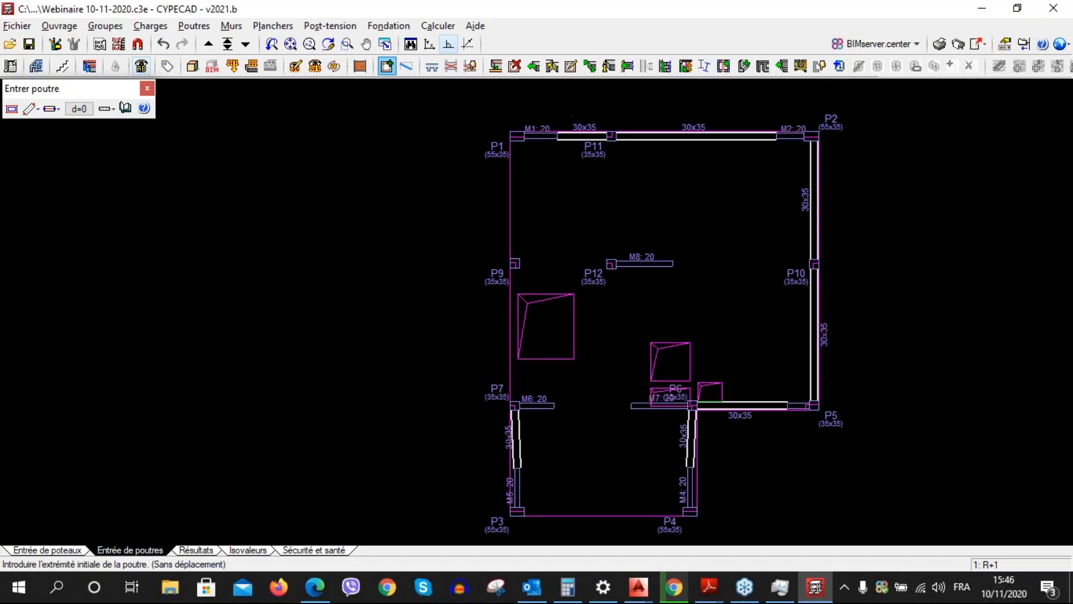
scroll(514, 406, up, 3)
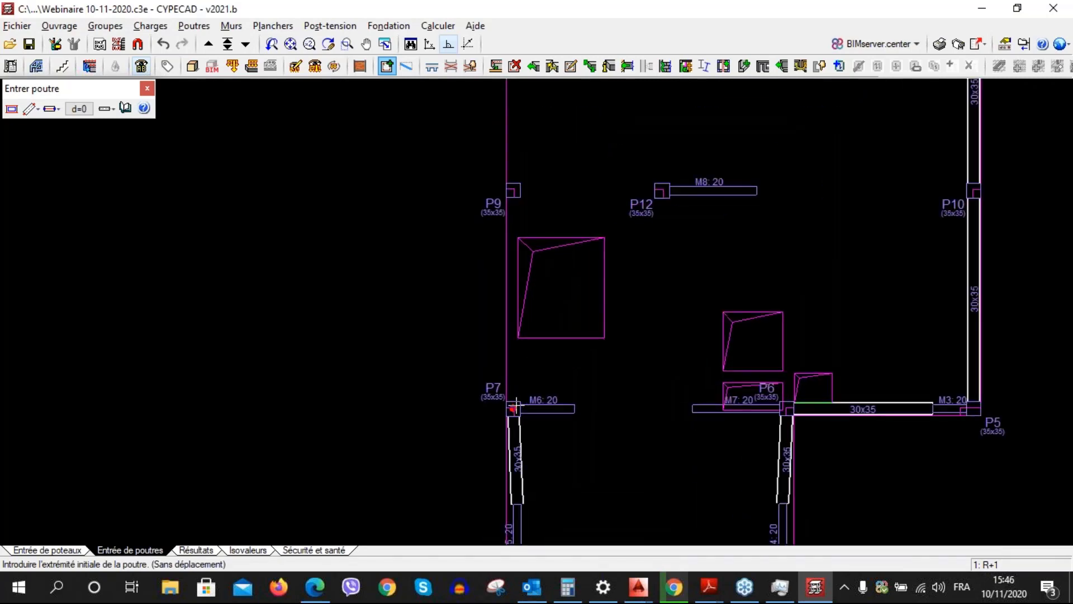
Enter beams from column P7 to P9 and from P9 to P1 along the outer building edge
scroll(516, 406, up, 1)
click(515, 406)
click(514, 174)
middle_drag(528, 141, 531, 397)
click(521, 113)
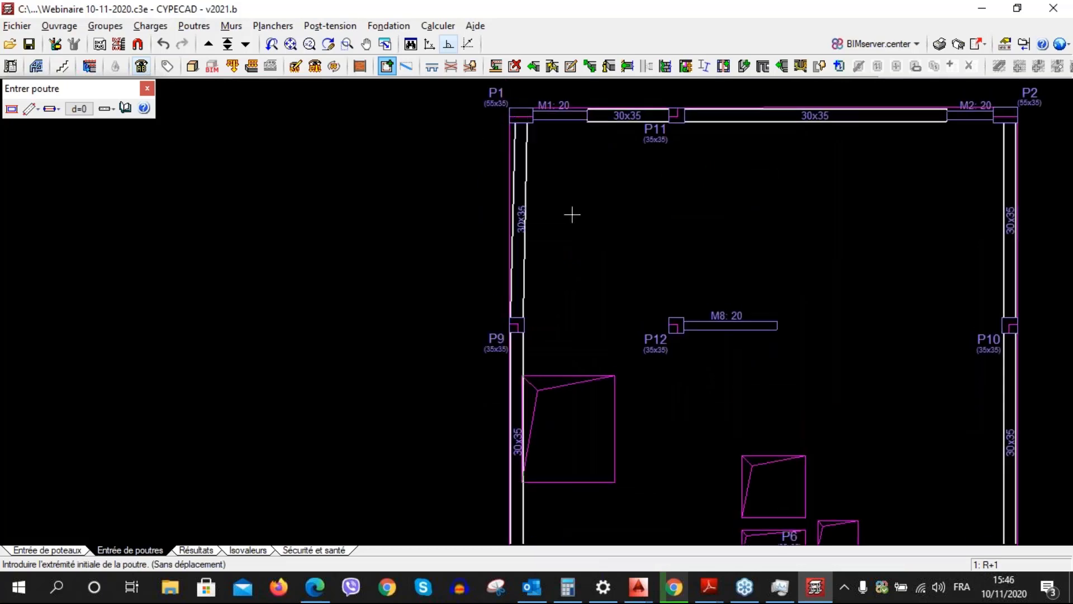
Enter a beam between columns P3 and P4 along the outer building edge
scroll(813, 300, down, 3)
middle_drag(808, 285, 777, 210)
click(658, 441)
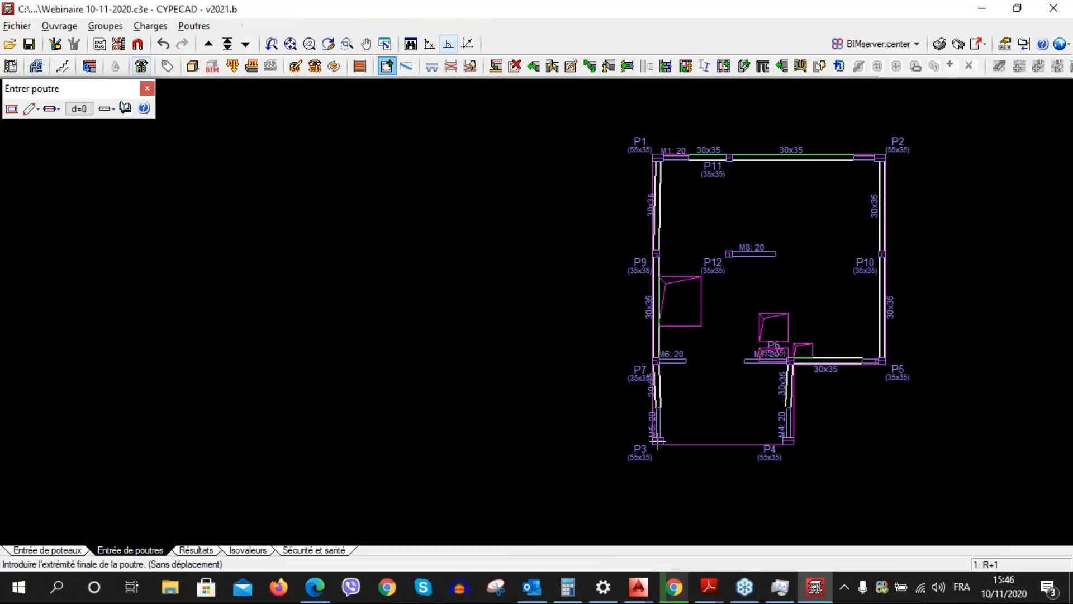
click(693, 444)
scroll(762, 400, up, 2)
scroll(762, 400, down, 3)
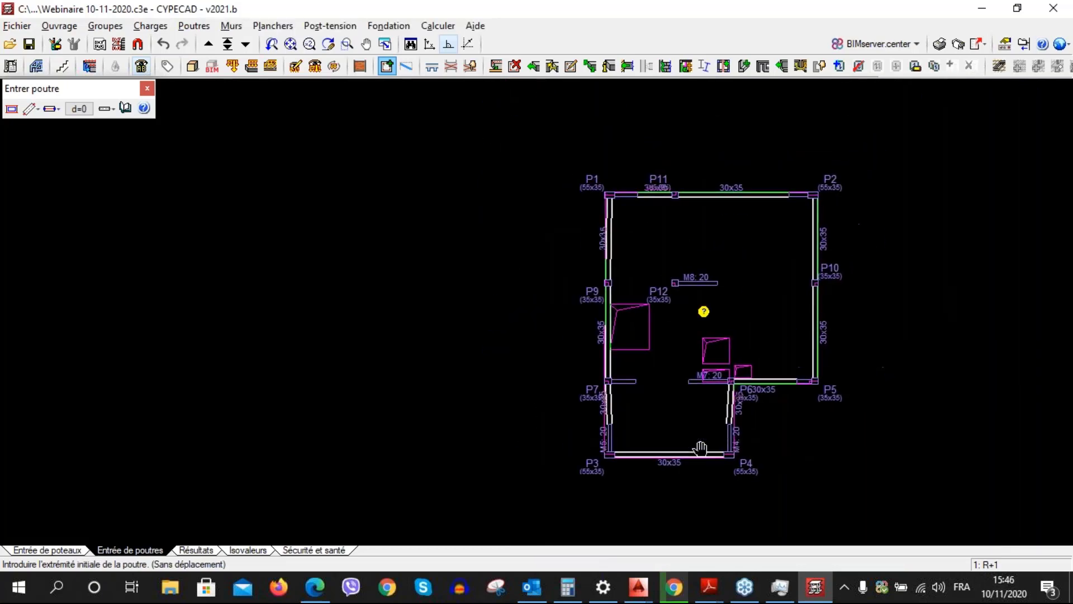
middle_drag(694, 400, 643, 414)
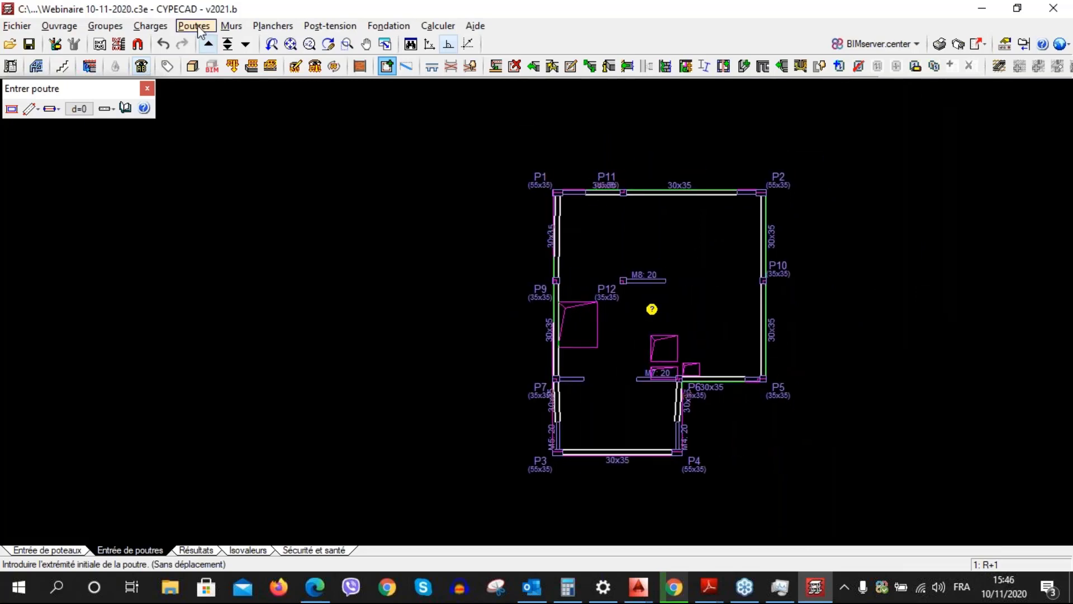
Set the wall displacement to 0.05 m and move wall M5 outward to align its beam with the building edge
scroll(403, 309, up, 1)
scroll(403, 309, up, 2)
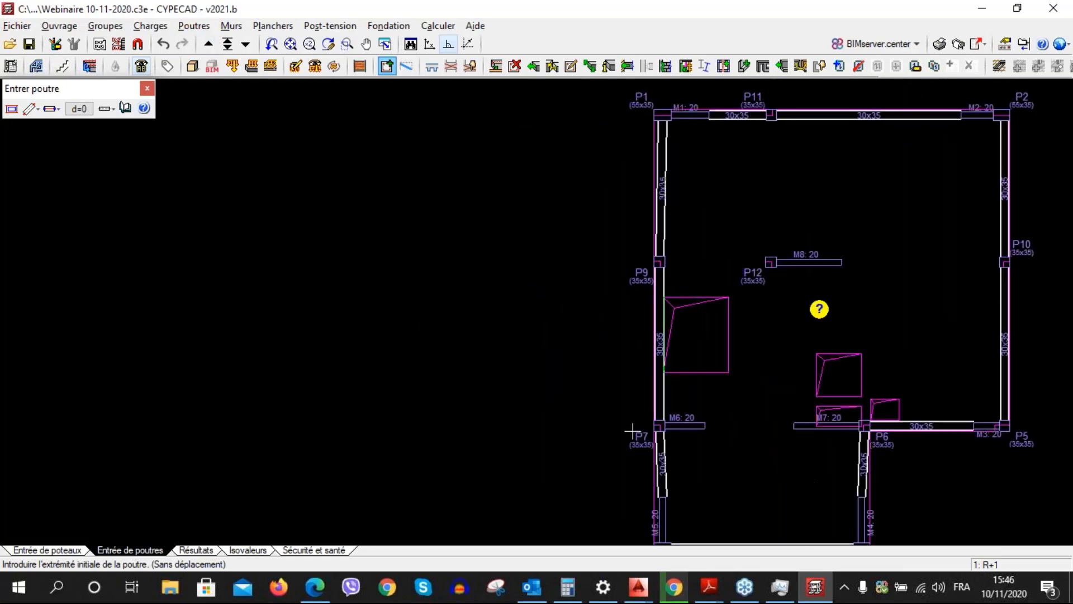
middle_drag(633, 431, 575, 319)
scroll(610, 292, up, 2)
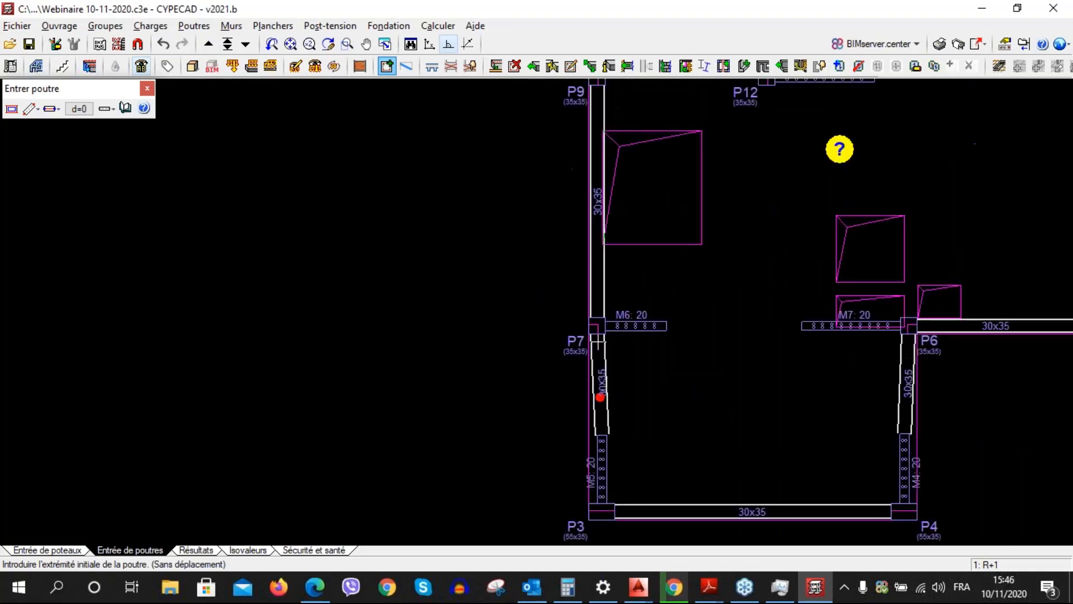
click(203, 32)
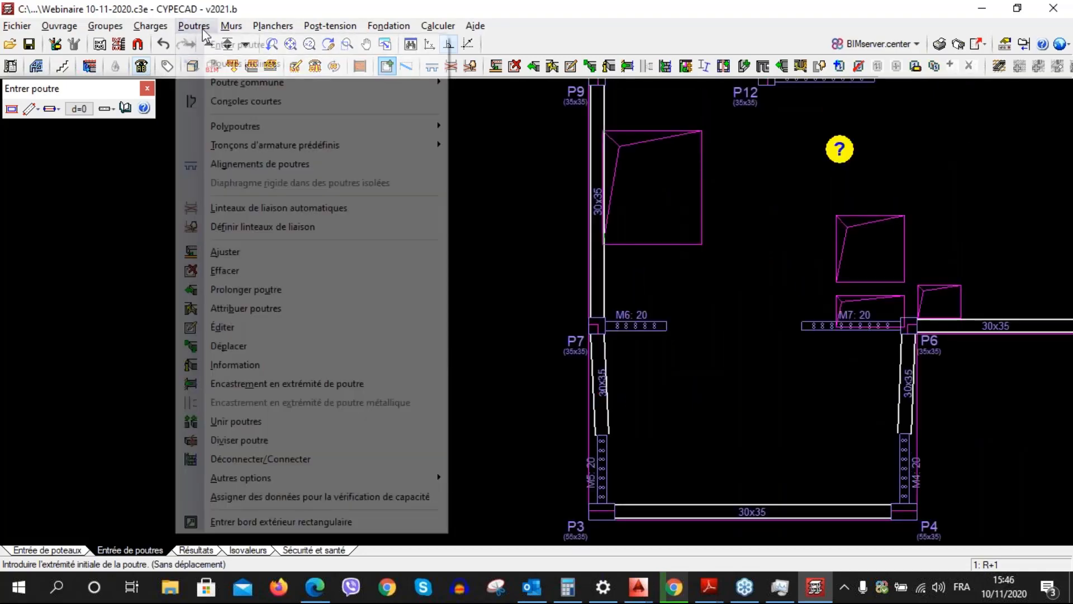
mouse_move(230, 26)
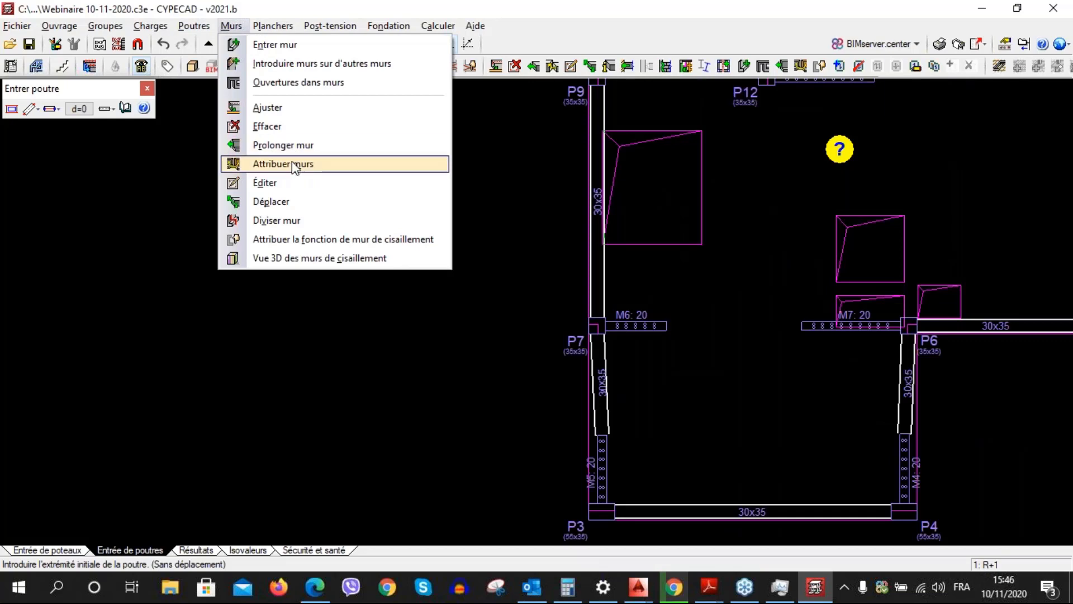
click(284, 203)
scroll(559, 431, up, 2)
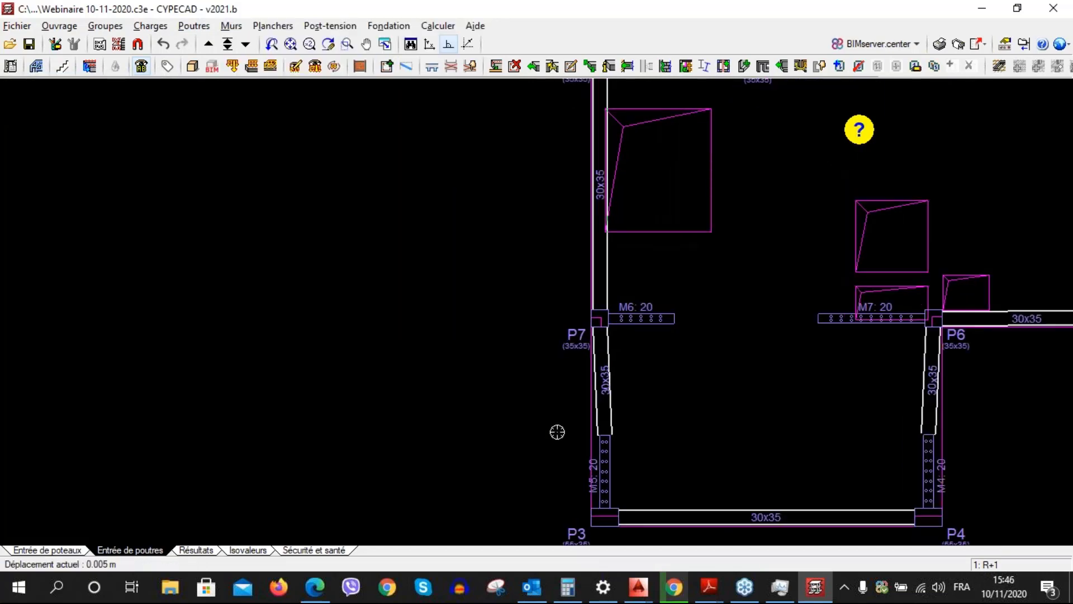
scroll(595, 481, down, 1)
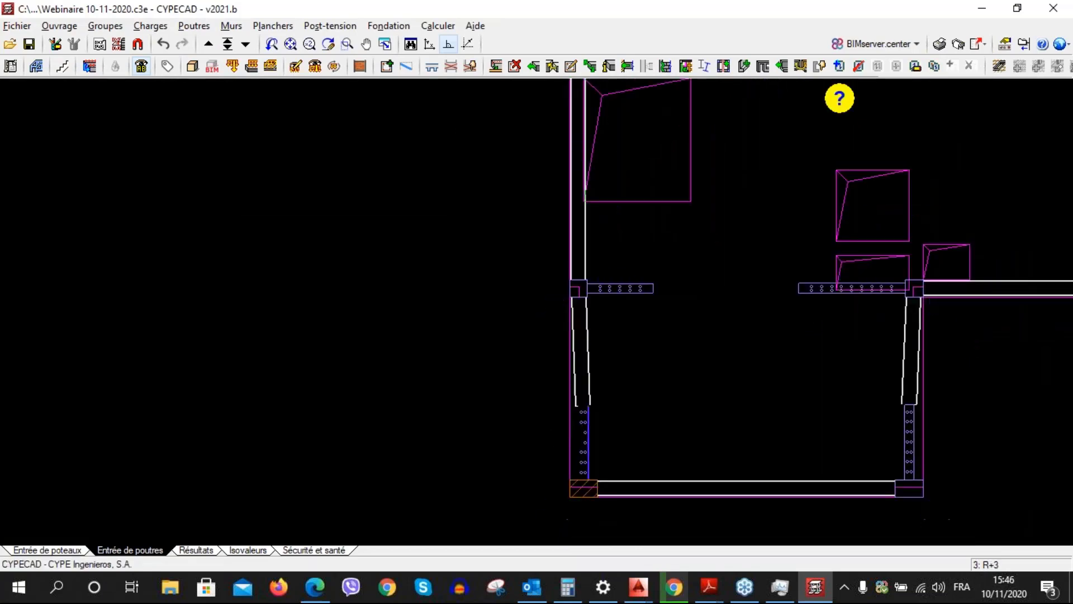
key(Page_Up)
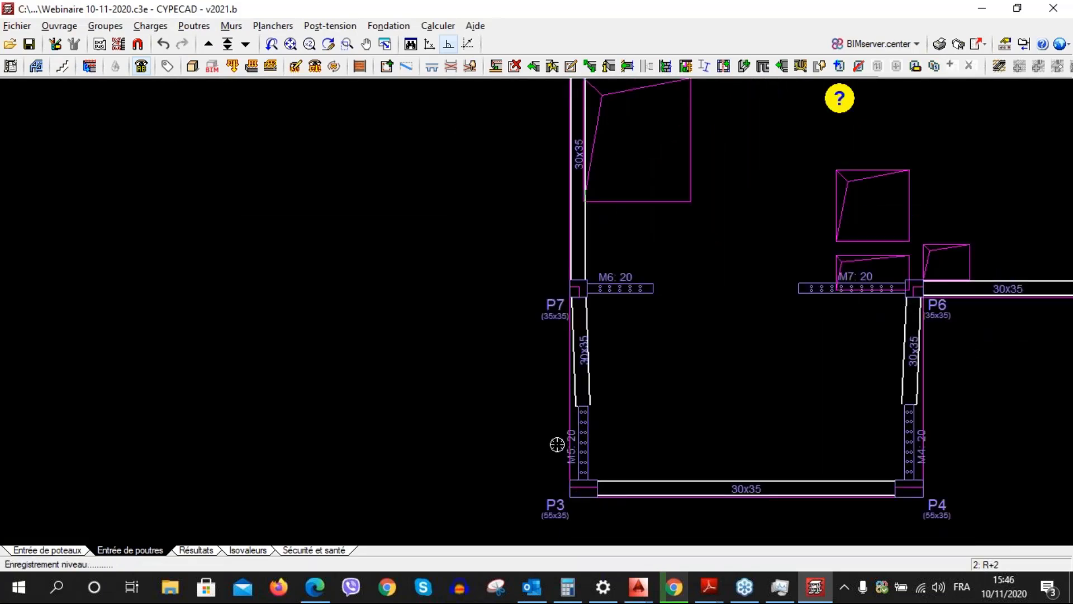
text(0.05)
key(Return)
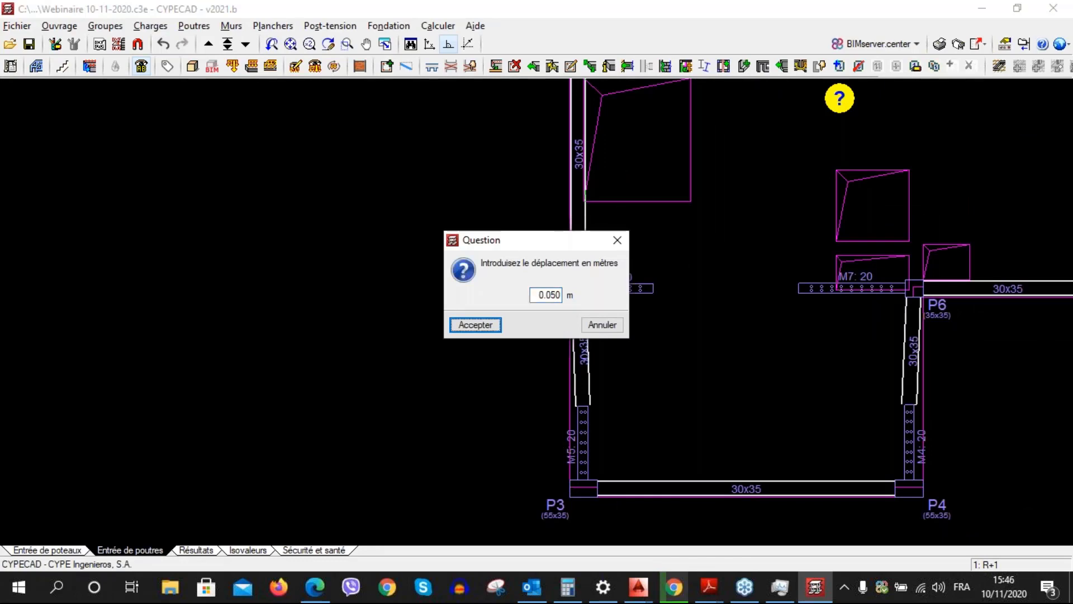
key(Return)
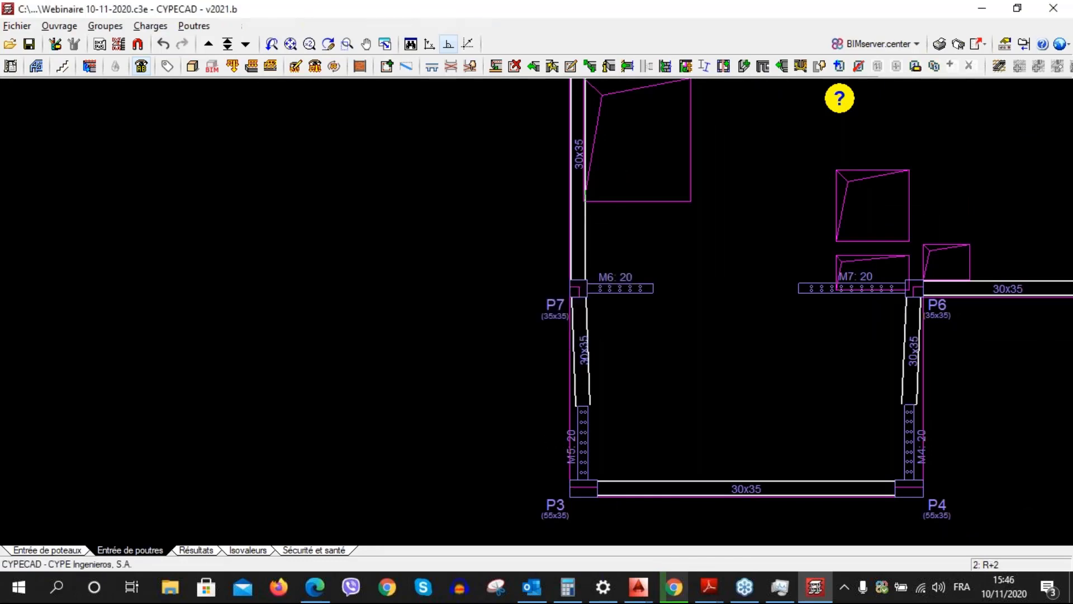
key(Page_Up)
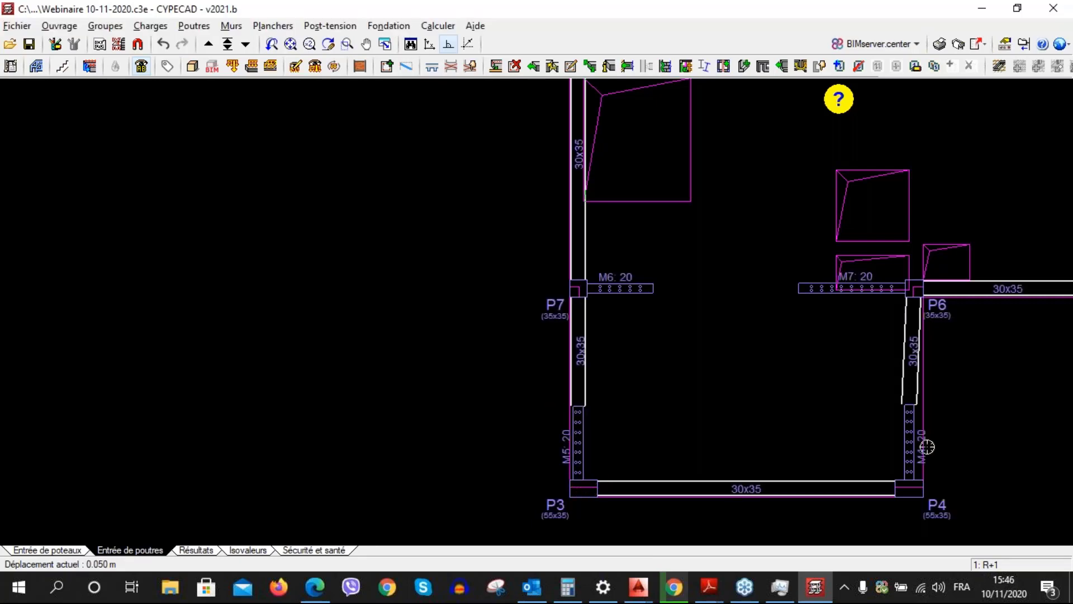
Move wall M4 outward with the 0.05 m displacement to align its beam with the building edge
key(Page_Down)
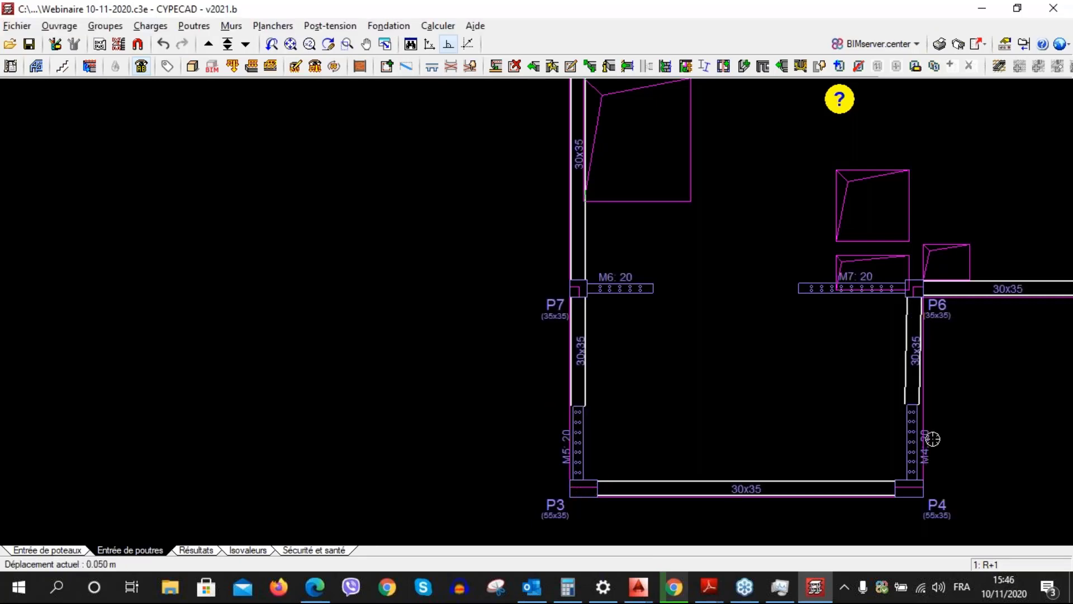
click(932, 439)
scroll(868, 319, down, 1)
middle_drag(868, 319, 832, 441)
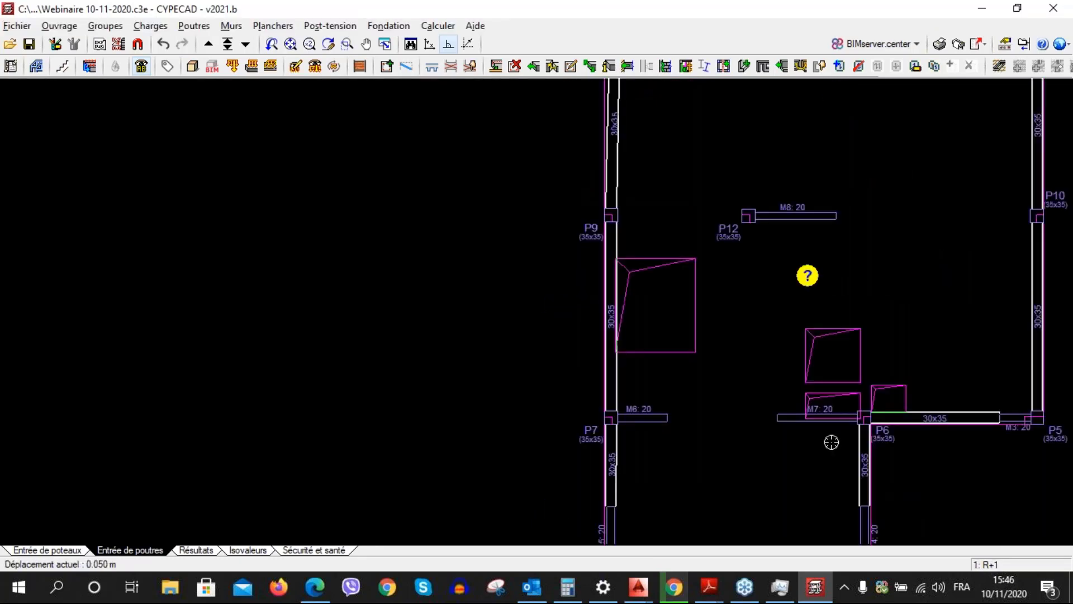
scroll(784, 411, down, 2)
middle_drag(784, 411, 693, 393)
right_click(369, 162)
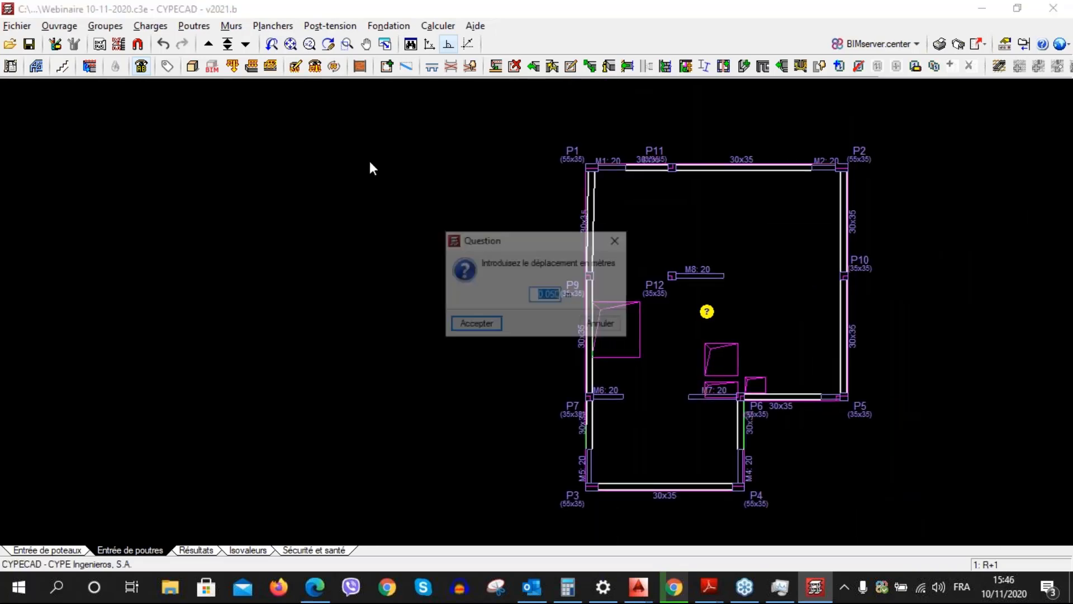
click(619, 239)
Move the slanted beam between columns P1 and P9 to align it with the outer building edge
middle_drag(665, 201, 520, 228)
scroll(492, 207, up, 2)
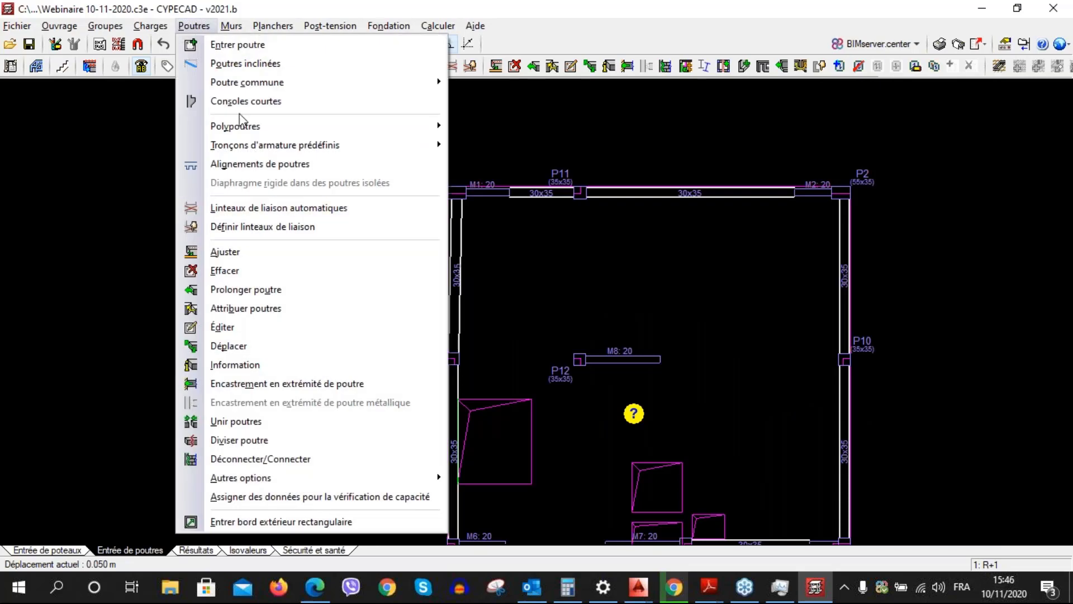
click(254, 346)
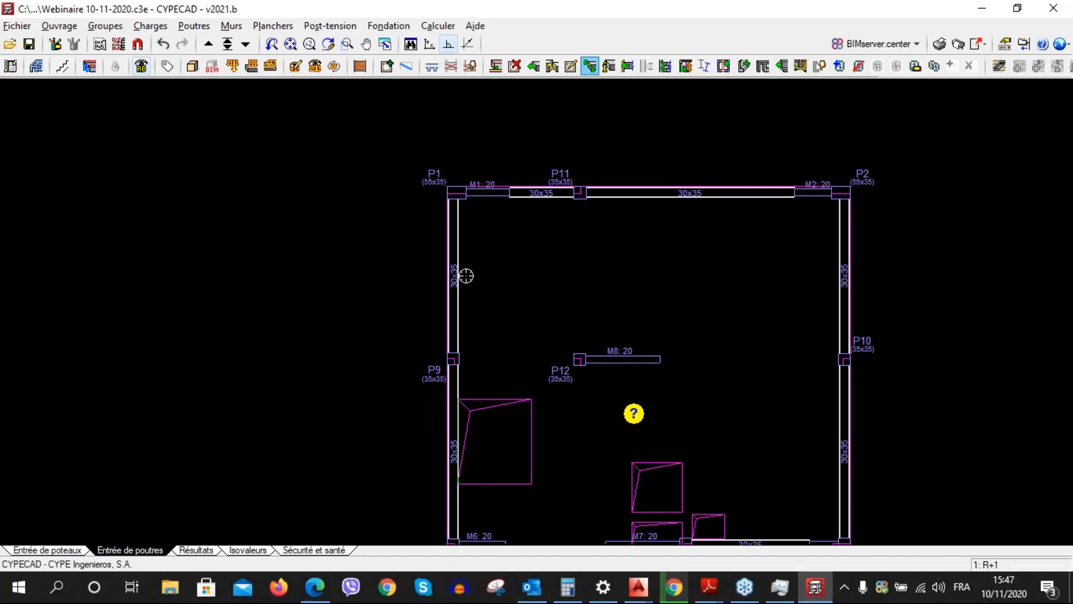
Inspect the columns, walls and entered beams in the building's 3D view, and return to the floor plan
scroll(465, 276, down, 1)
scroll(562, 336, down, 3)
middle_drag(606, 353, 556, 336)
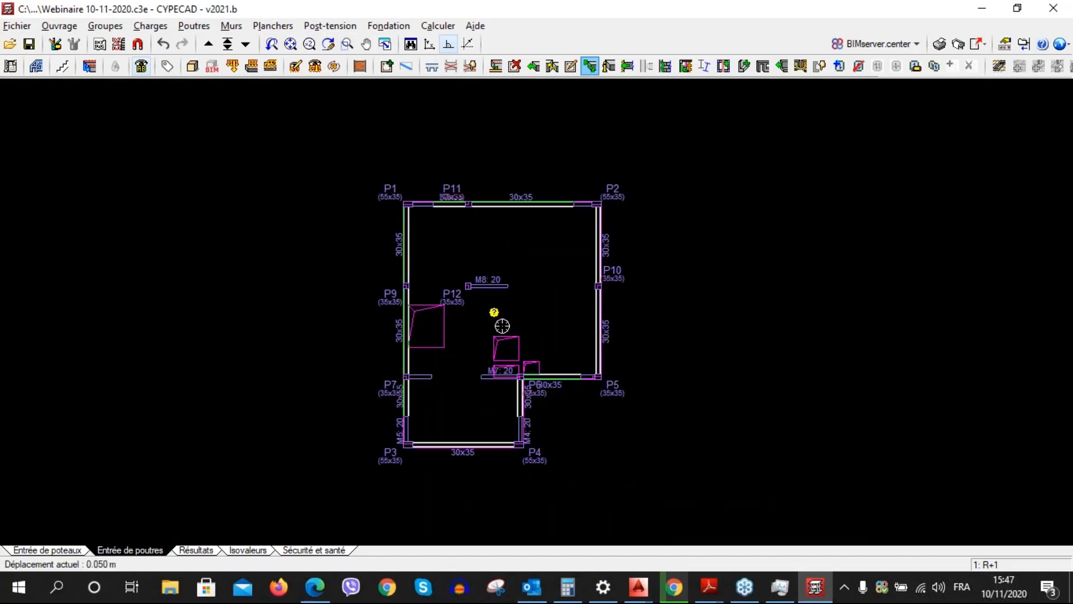
scroll(508, 322, up, 2)
scroll(508, 321, up, 2)
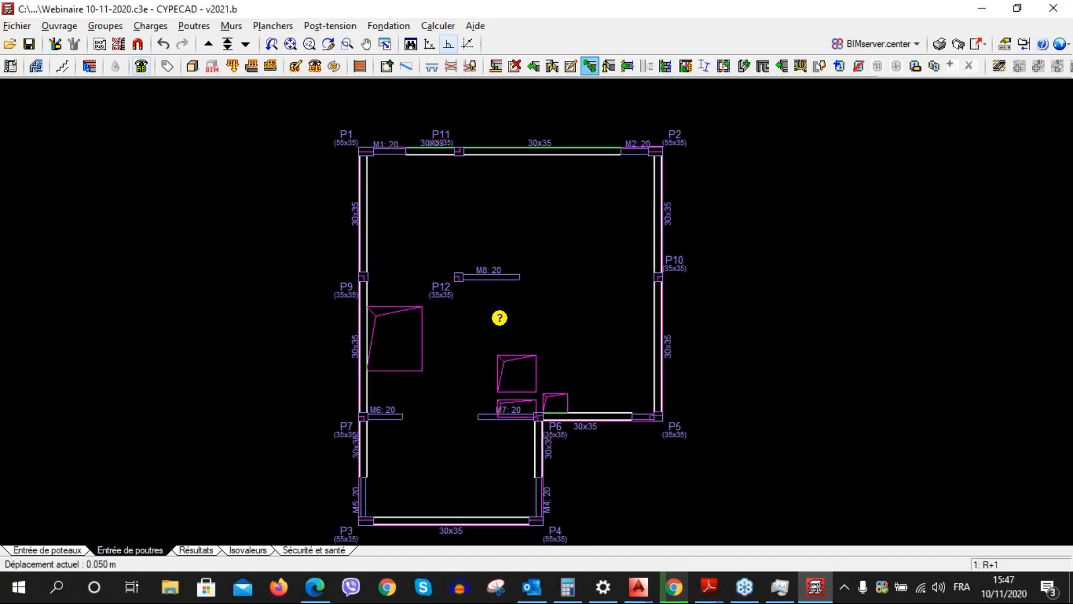
click(196, 68)
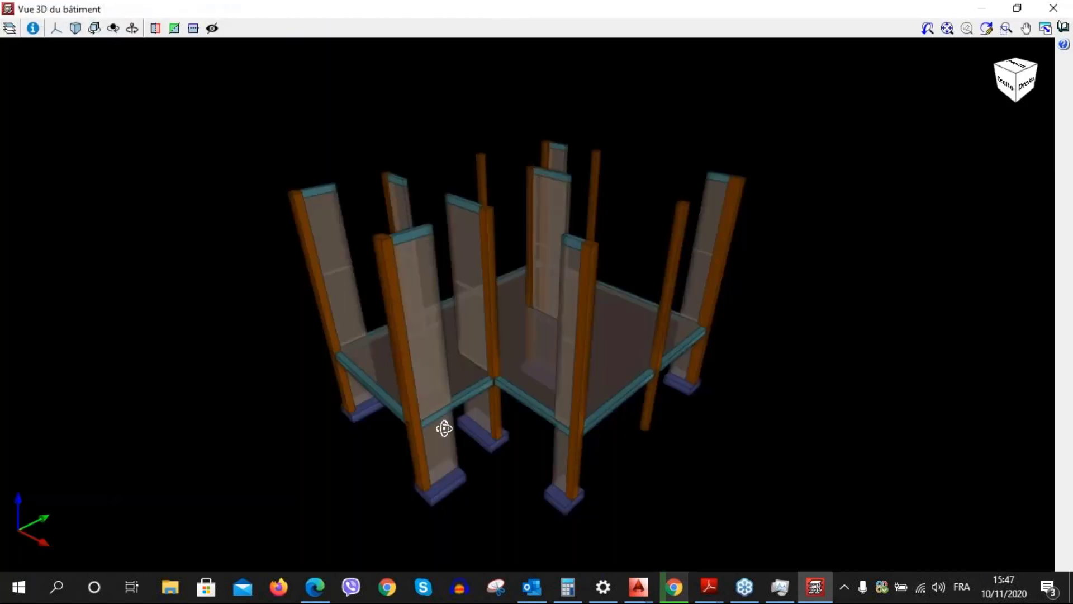
mouse_move(445, 429)
mouse_down()
mouse_move(492, 452)
mouse_move(625, 422)
mouse_move(539, 414)
mouse_move(455, 466)
mouse_move(532, 490)
mouse_move(326, 444)
mouse_move(540, 408)
mouse_move(430, 431)
mouse_move(715, 327)
mouse_up()
key(Escape)
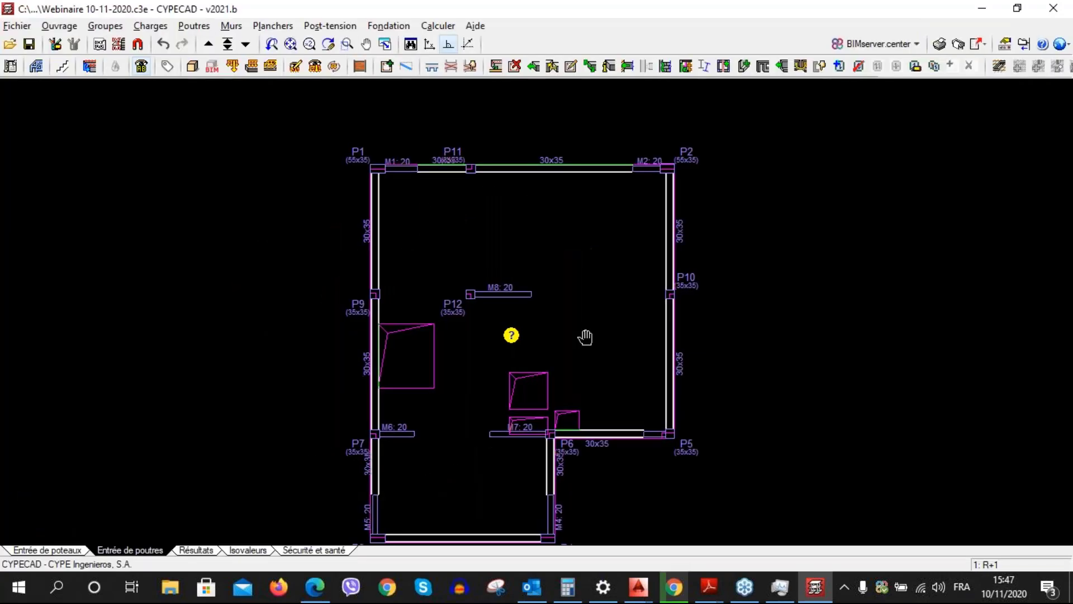
drag(585, 337, 555, 326)
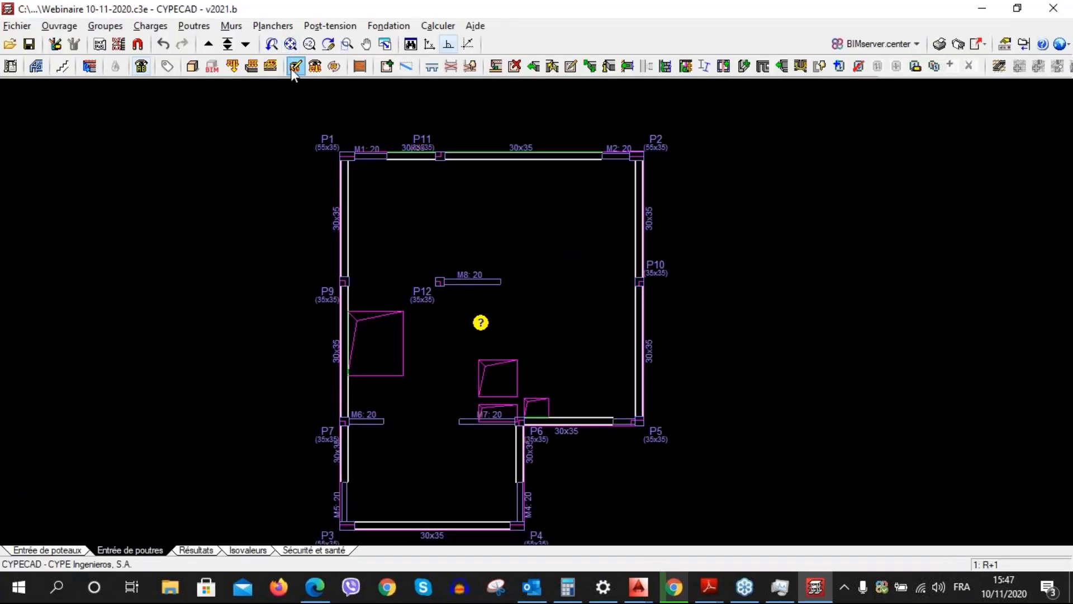
Open floor slab management and start entering a new floor
click(290, 28)
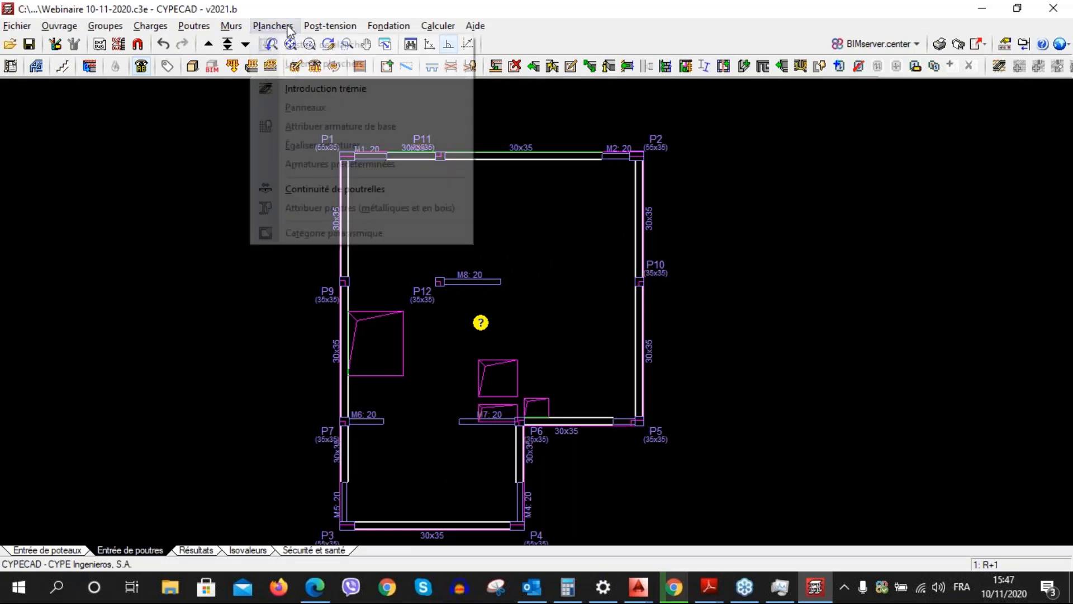
click(299, 44)
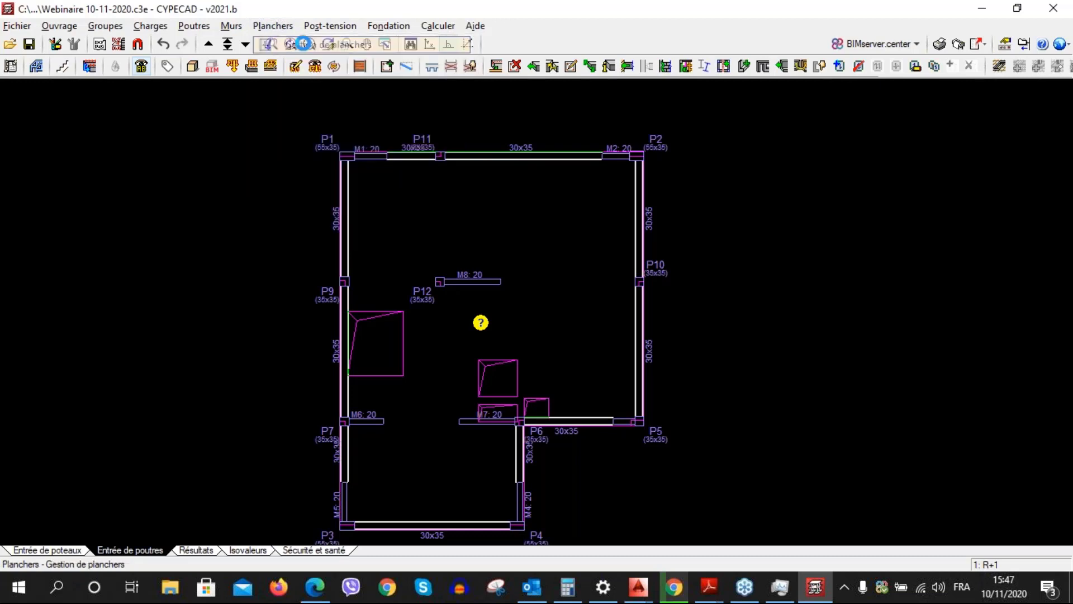
click(53, 114)
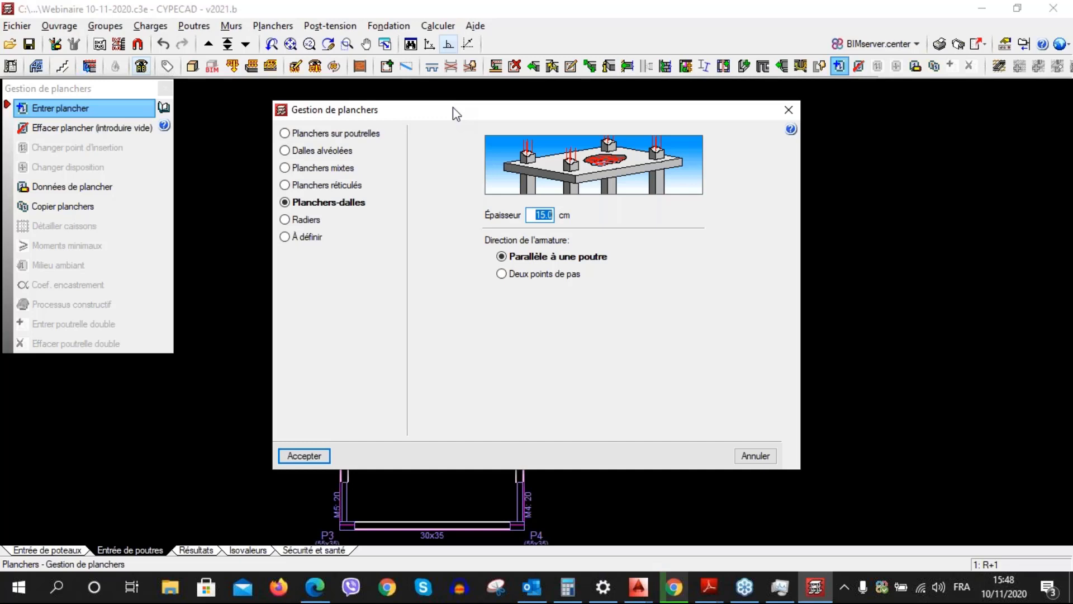
Review the options for the joist, hollow-core and composite floor types
click(293, 135)
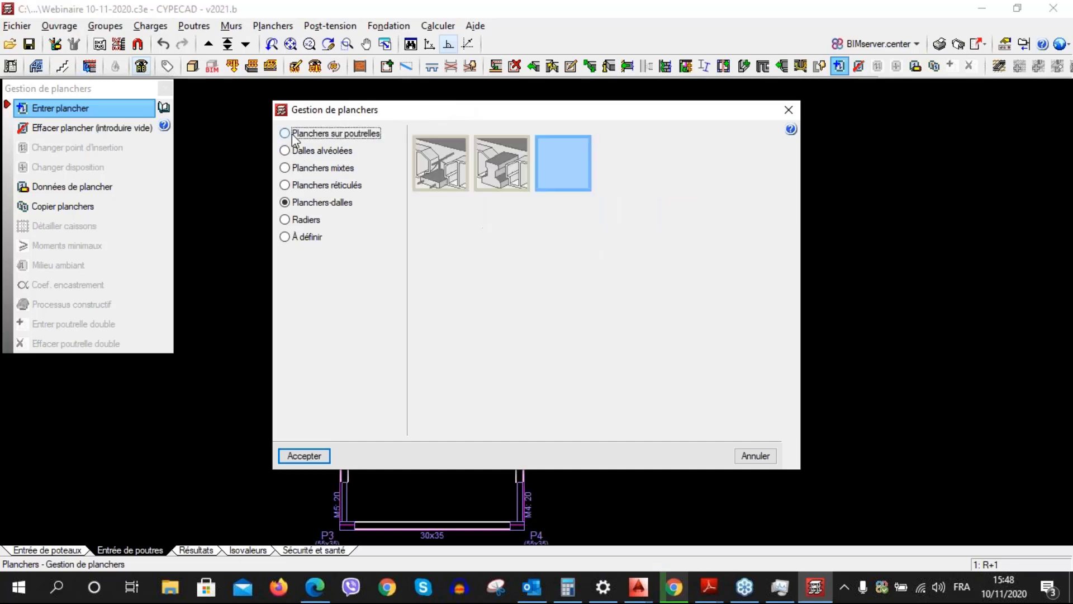
click(288, 151)
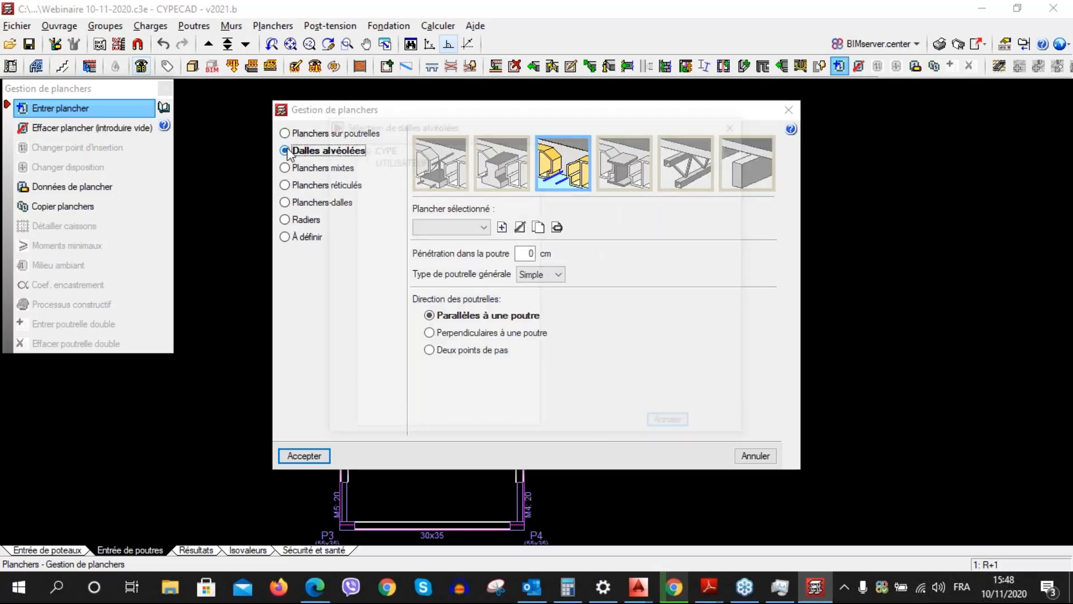
key(Escape)
click(290, 167)
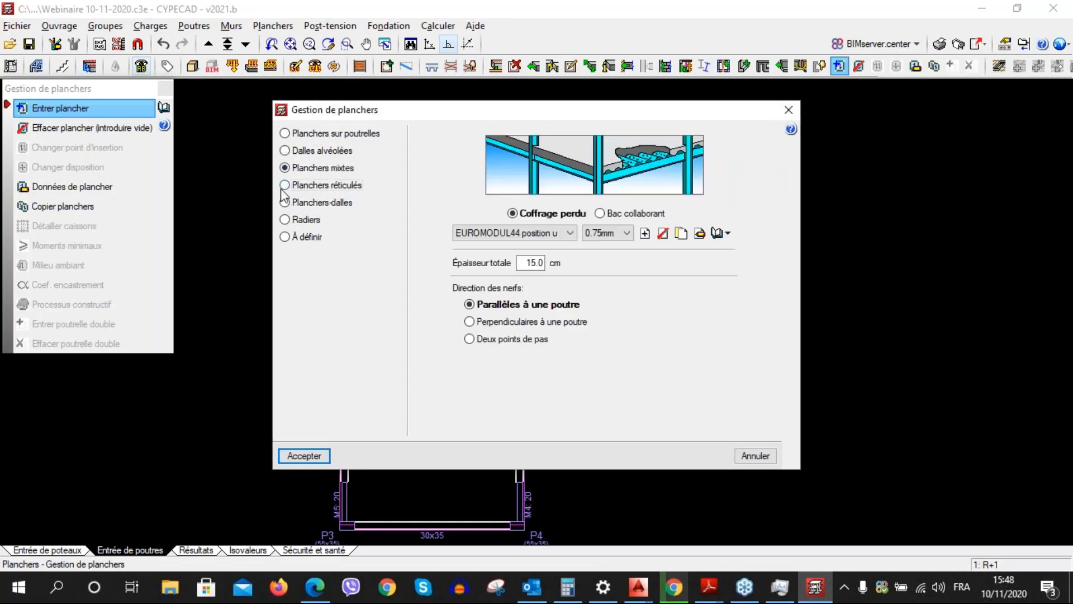
Examine the waffle slab library's models with lost caissons, comparing their materials and cross-sections, and close it without choosing one
click(285, 185)
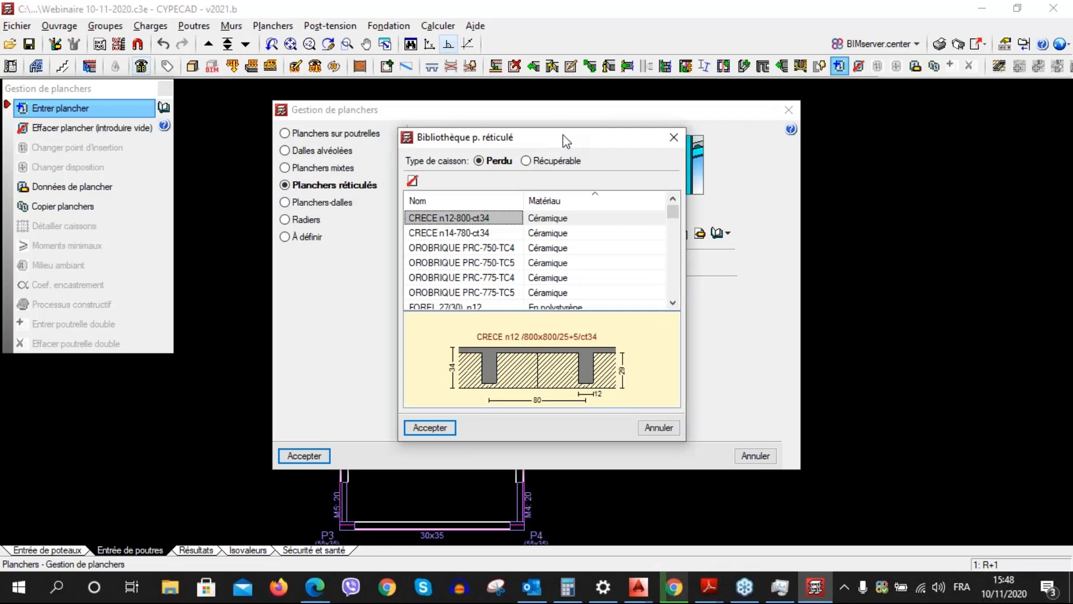
drag(562, 136, 602, 134)
click(499, 228)
click(501, 246)
click(502, 261)
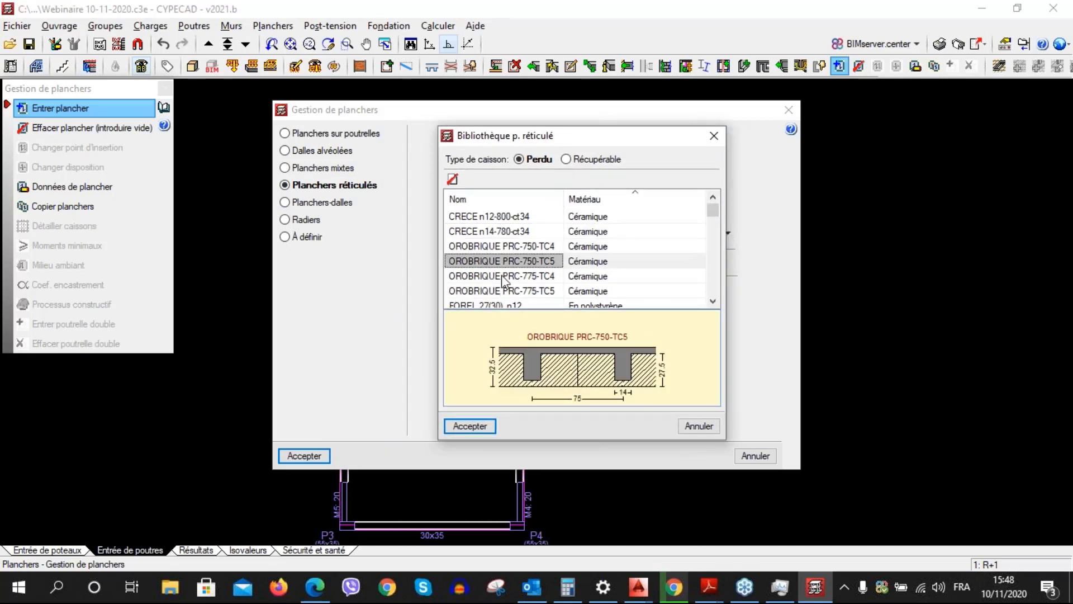
click(503, 277)
click(506, 293)
click(507, 304)
scroll(710, 232, down, 4)
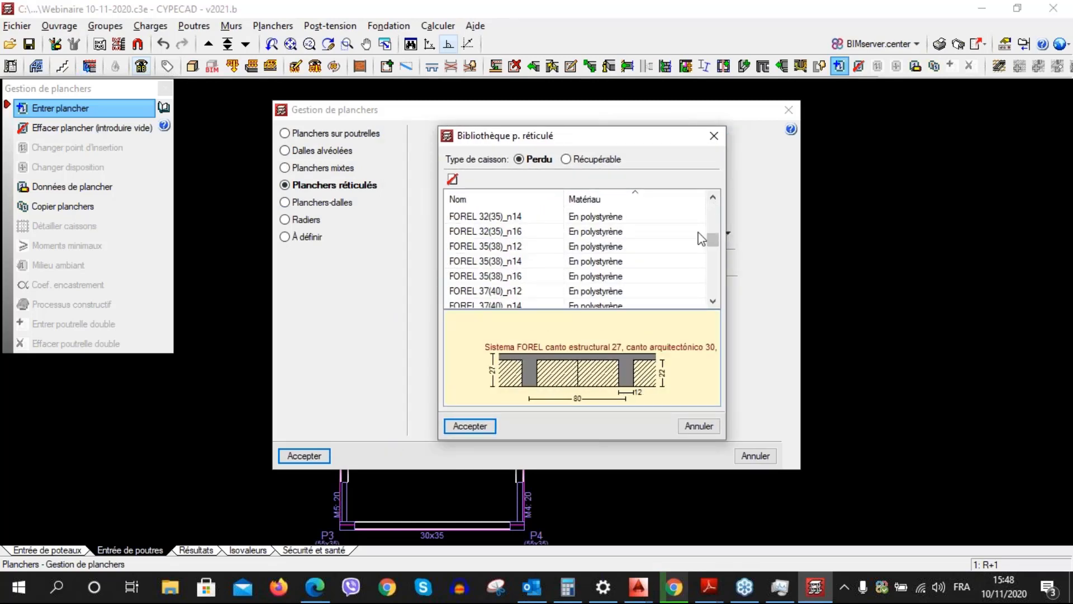
scroll(676, 240, up, 3)
scroll(526, 256, down, 7)
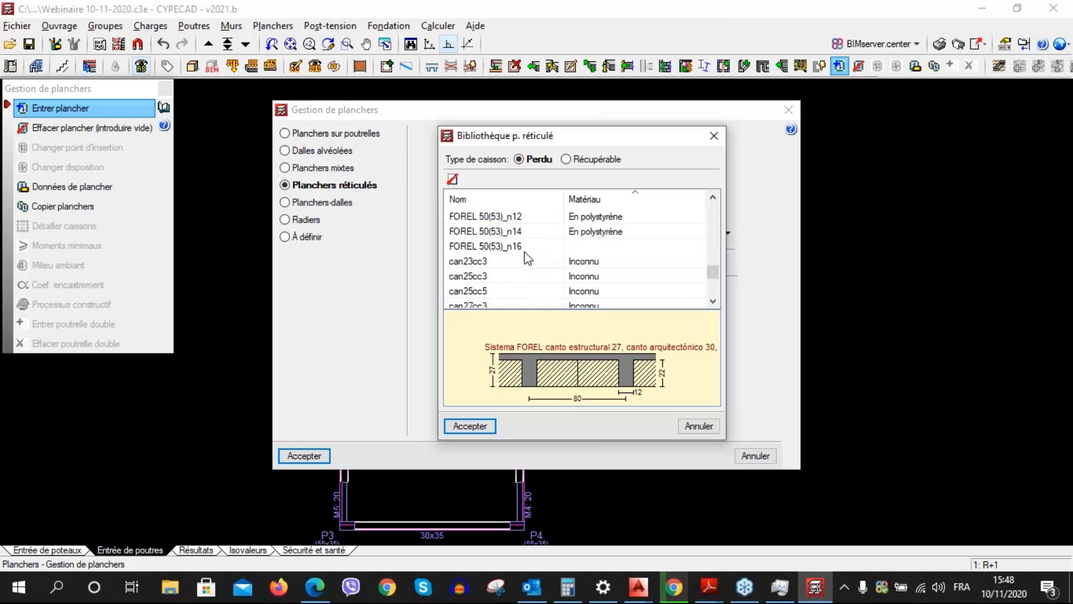
scroll(525, 255, up, 3)
click(592, 277)
scroll(595, 285, down, 4)
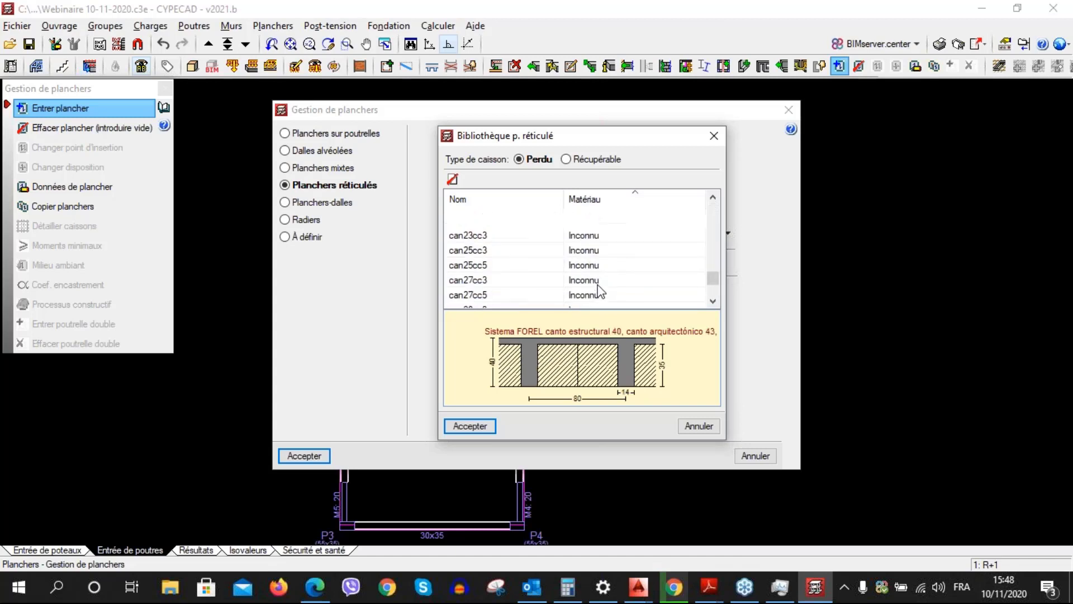
scroll(598, 291, up, 10)
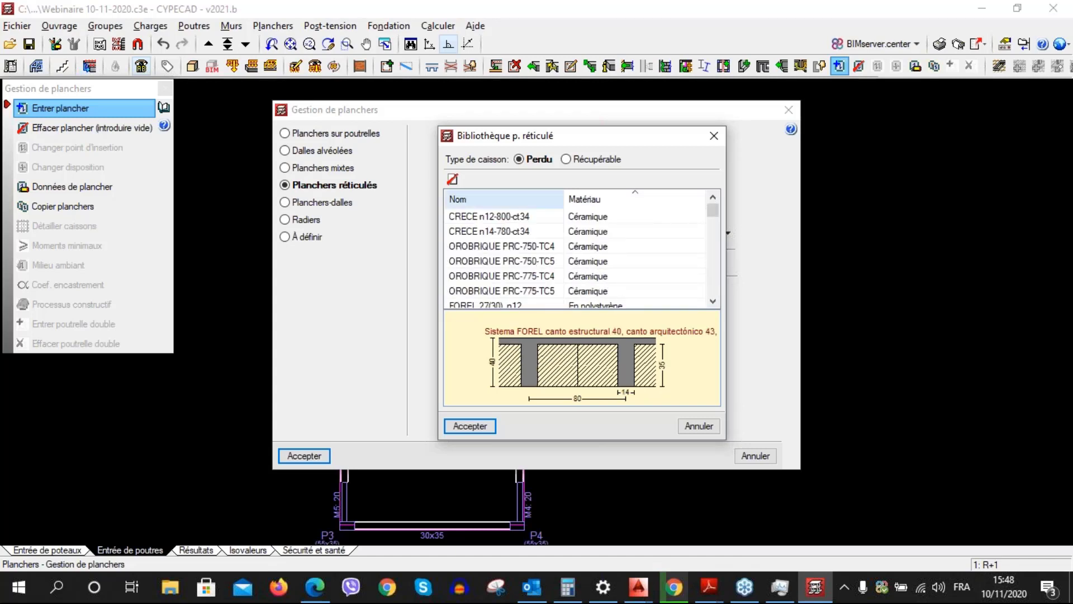
drag(555, 137, 545, 143)
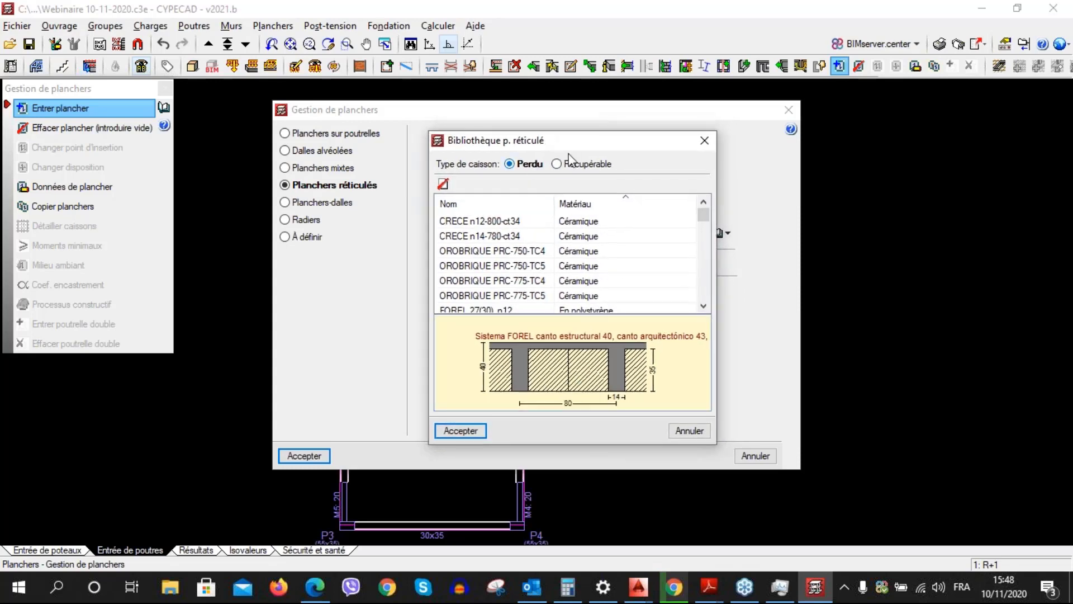
click(705, 140)
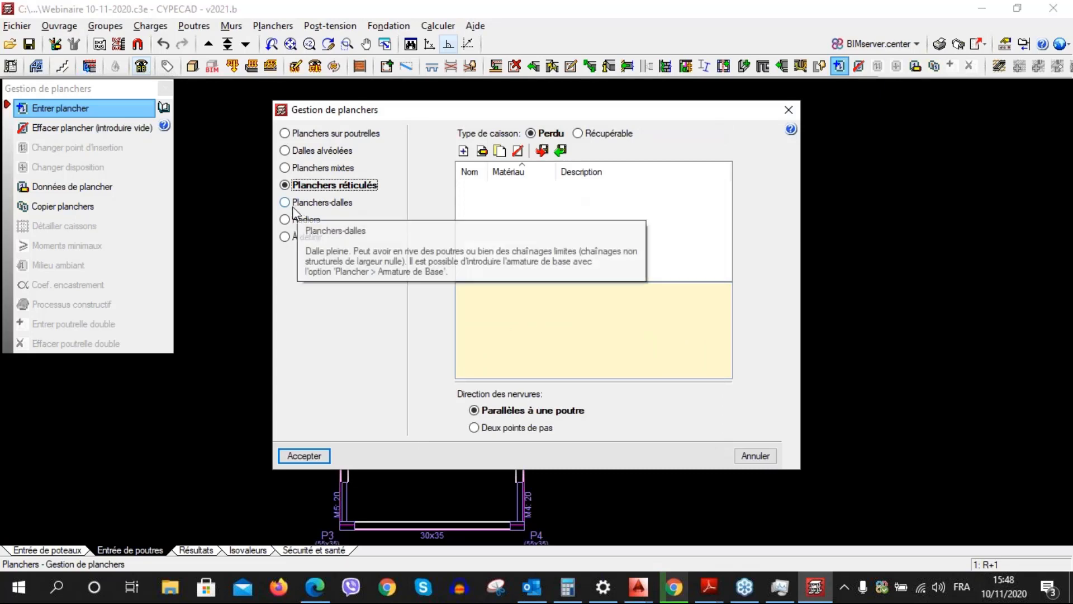
Enter a solid slab 20 cm thick inside the perimeter beams, with its reinforcement parallel to the beam between P10 and P5
click(291, 203)
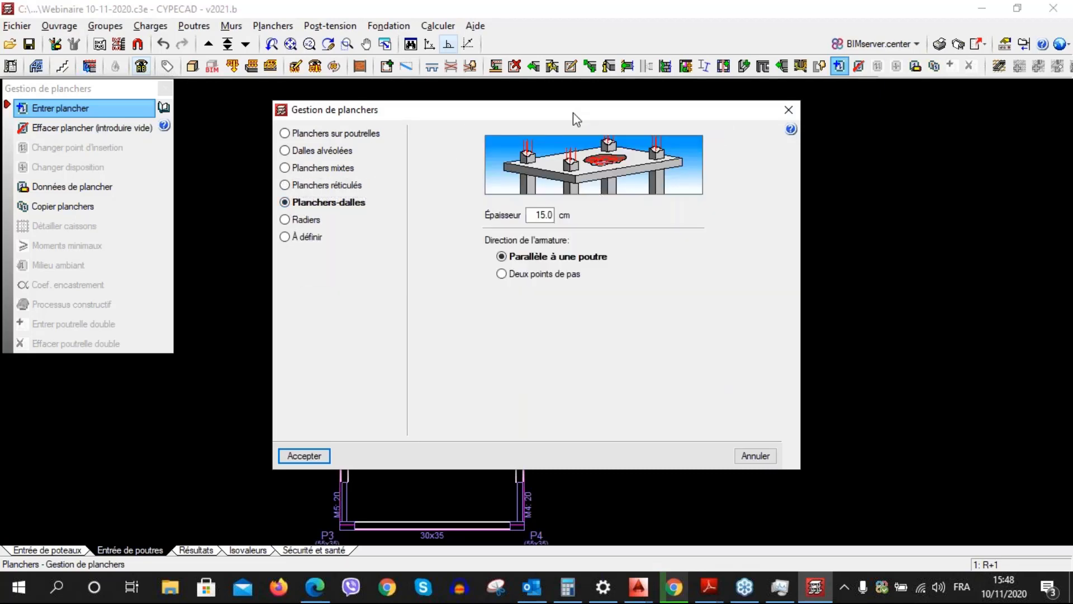
drag(563, 120, 520, 137)
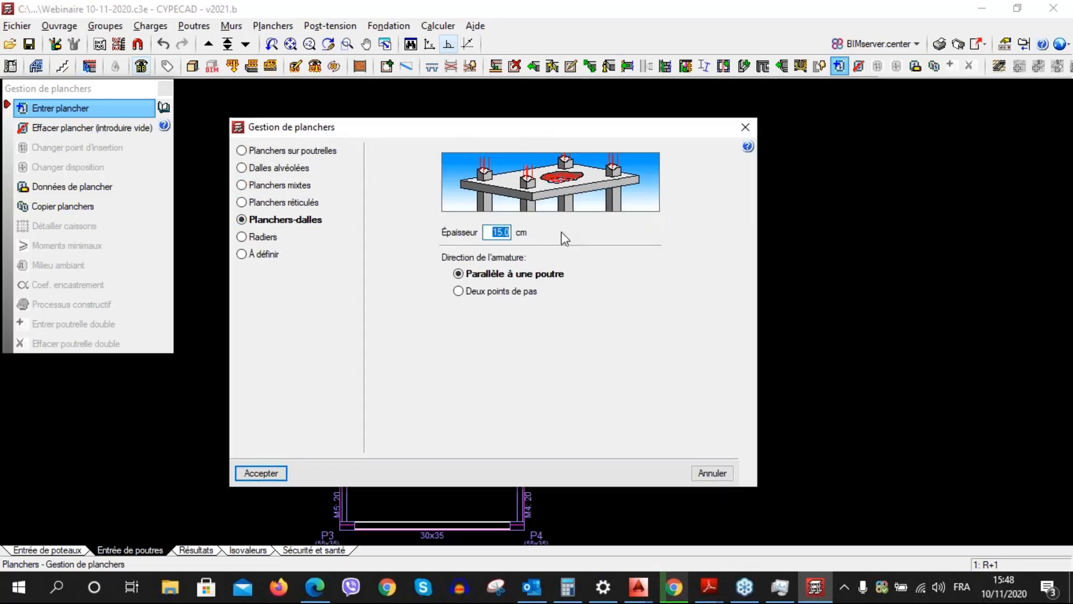
text(20)
click(271, 475)
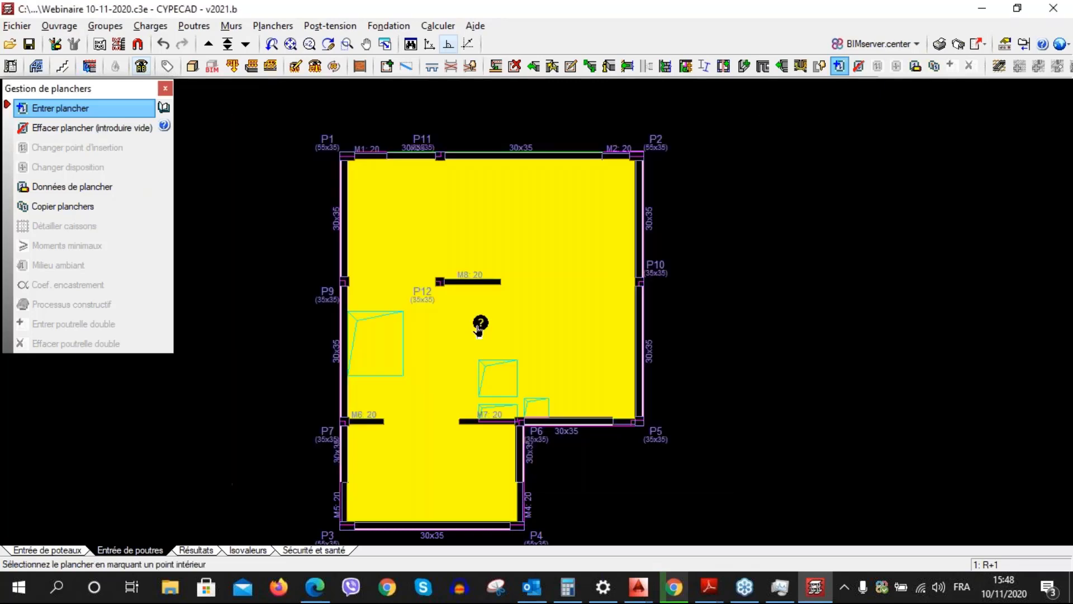
click(480, 323)
click(567, 337)
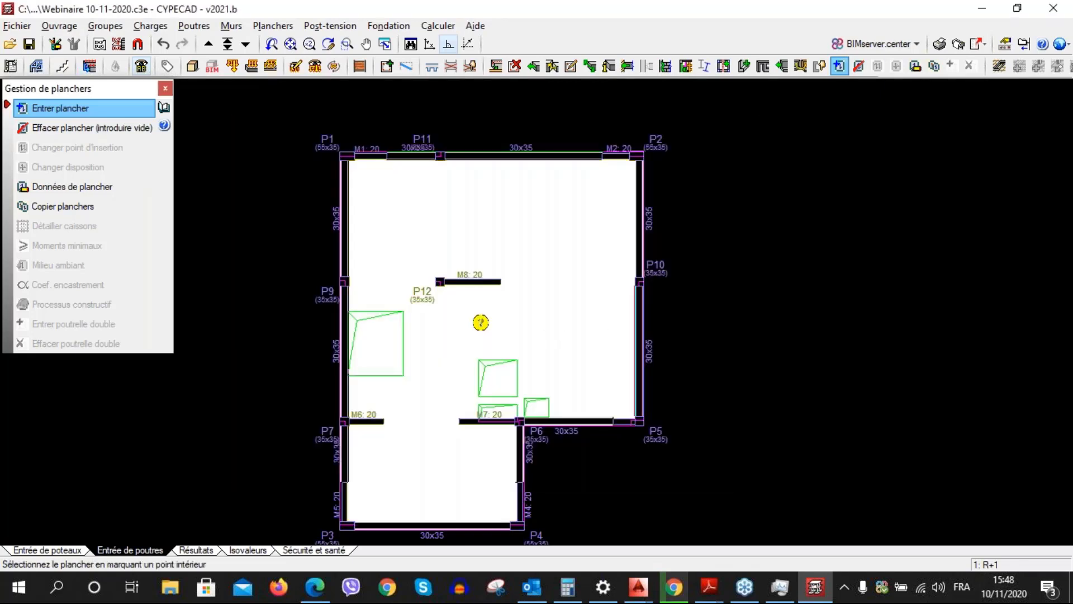
scroll(567, 337, down, 2)
middle_drag(567, 337, 495, 319)
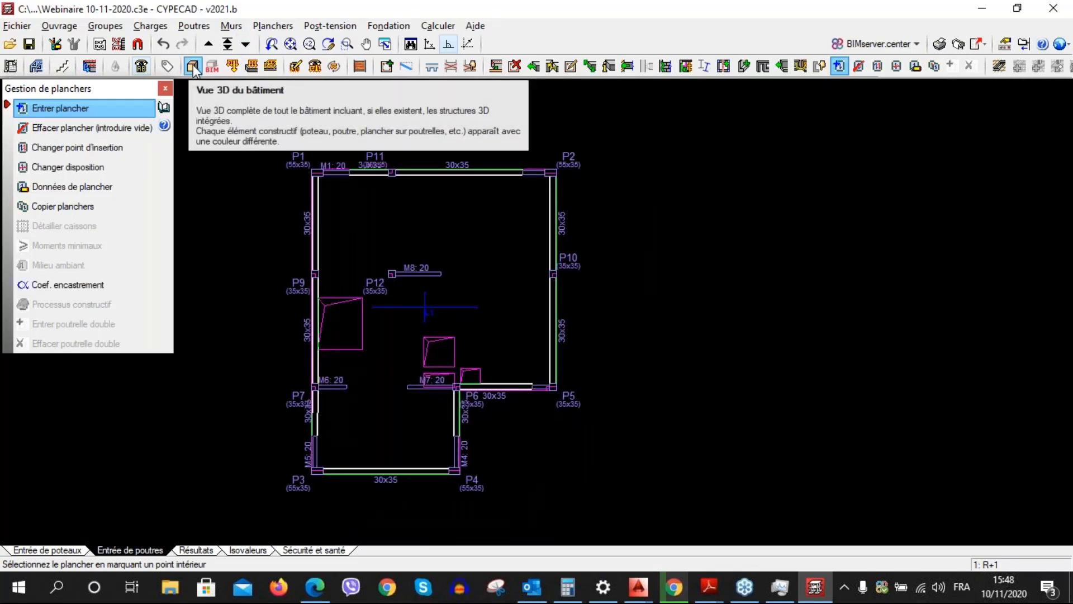
Inspect the entered slab in the building's 3D view and return to the floor plan
click(193, 65)
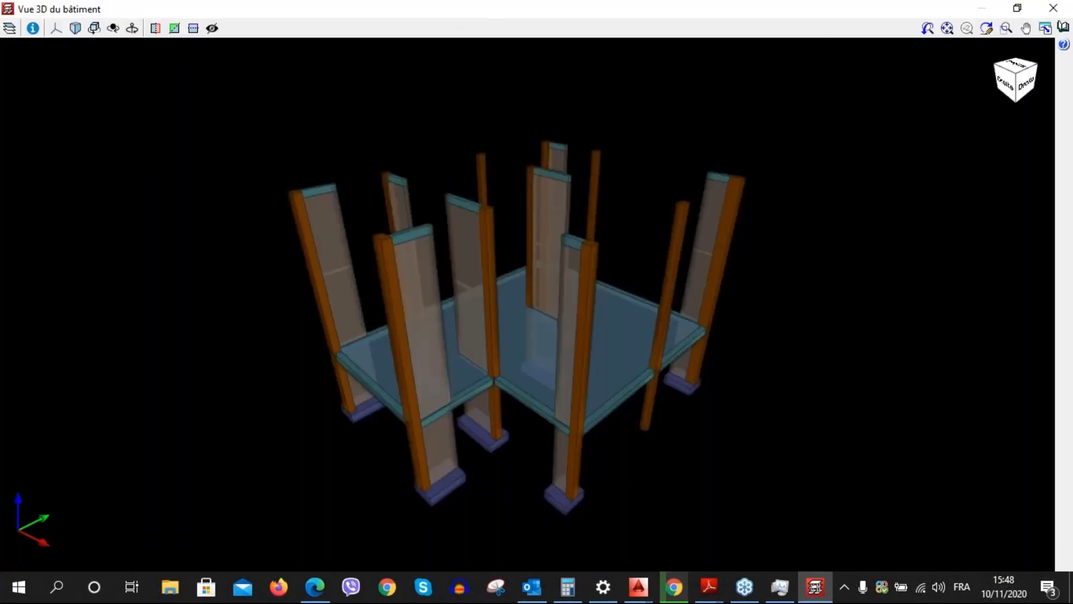
drag(565, 369, 364, 392)
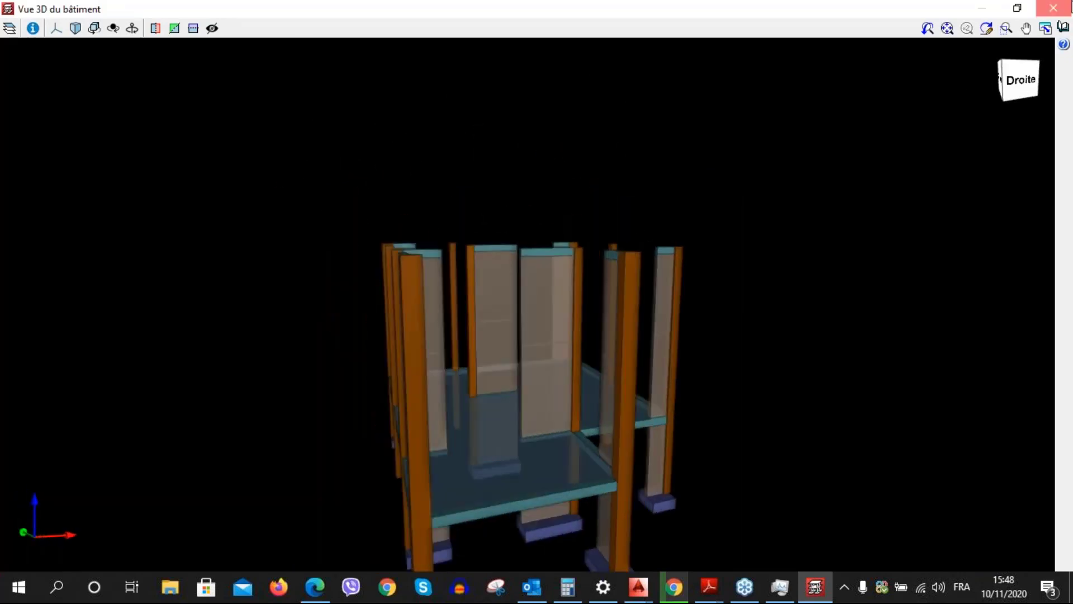
click(1071, 6)
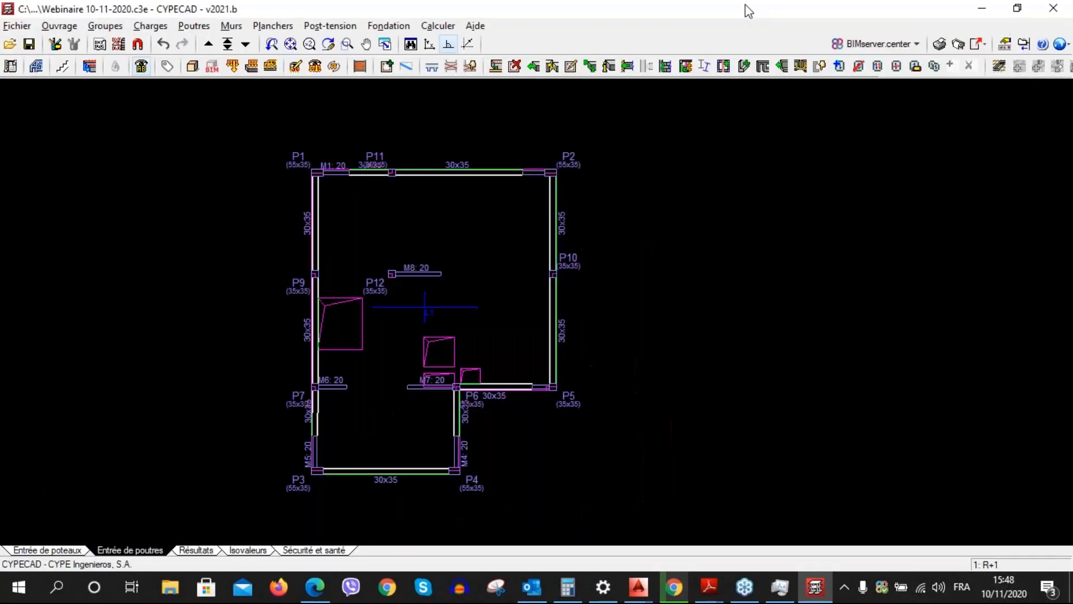
Switch to the RDC group's foundation plan and open the management of foundation elements
click(228, 44)
key(Return)
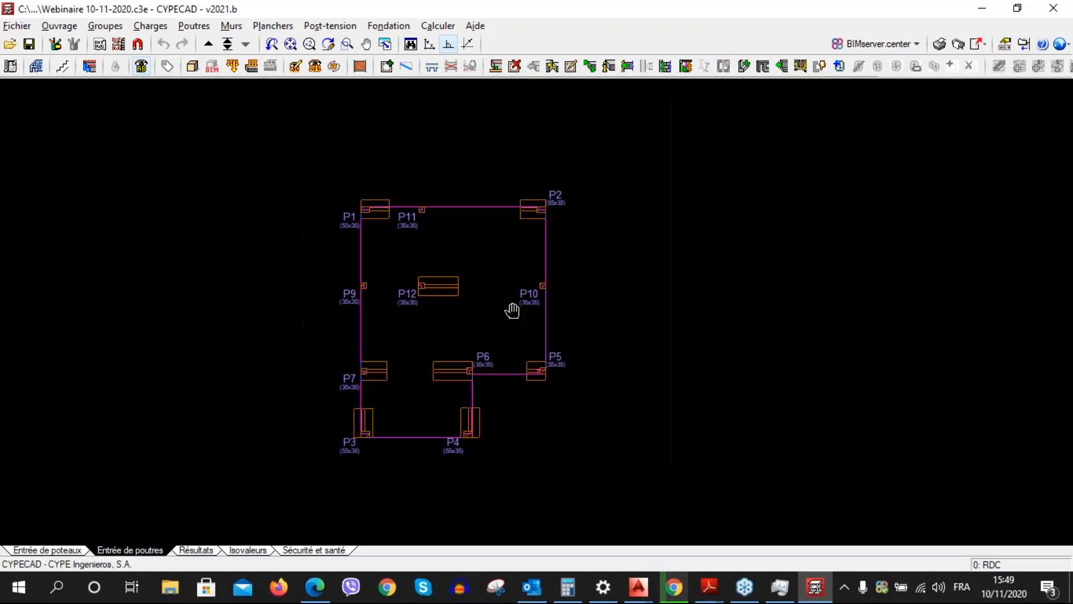
middle_drag(512, 311, 428, 369)
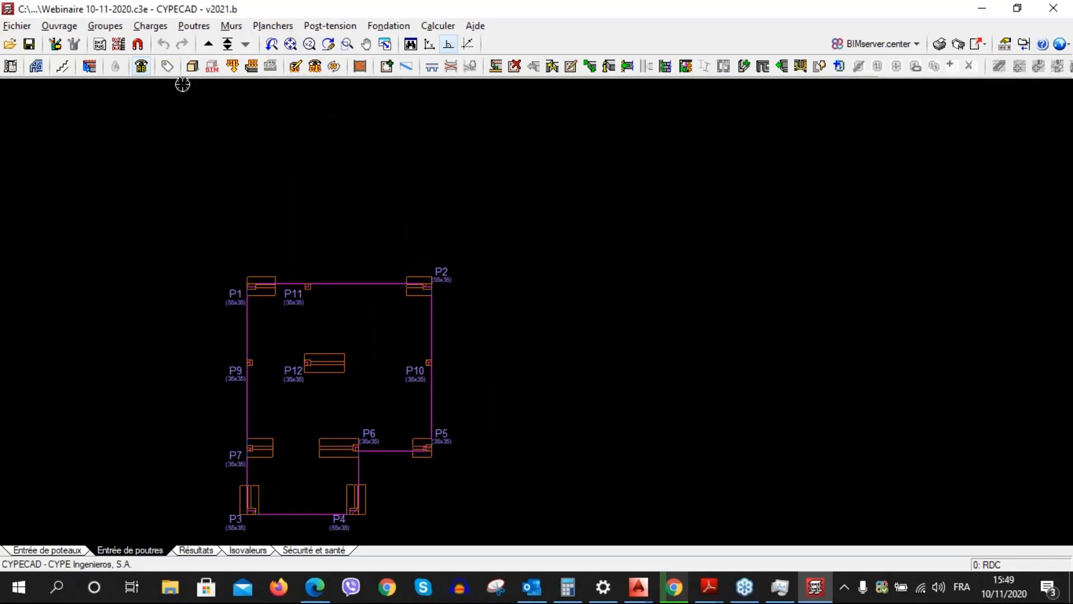
middle_drag(342, 297, 382, 273)
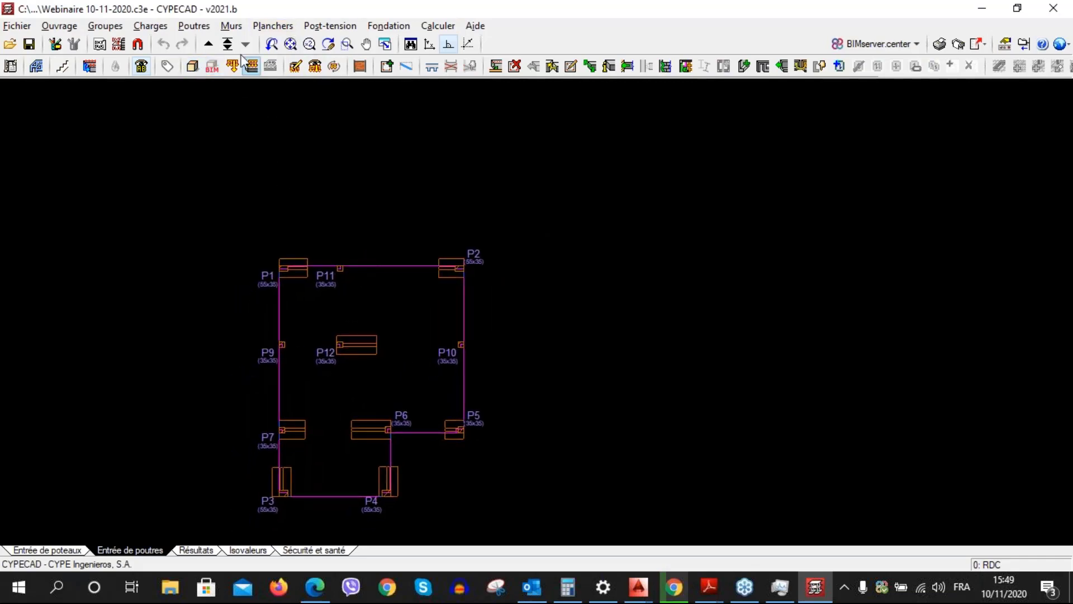
click(391, 26)
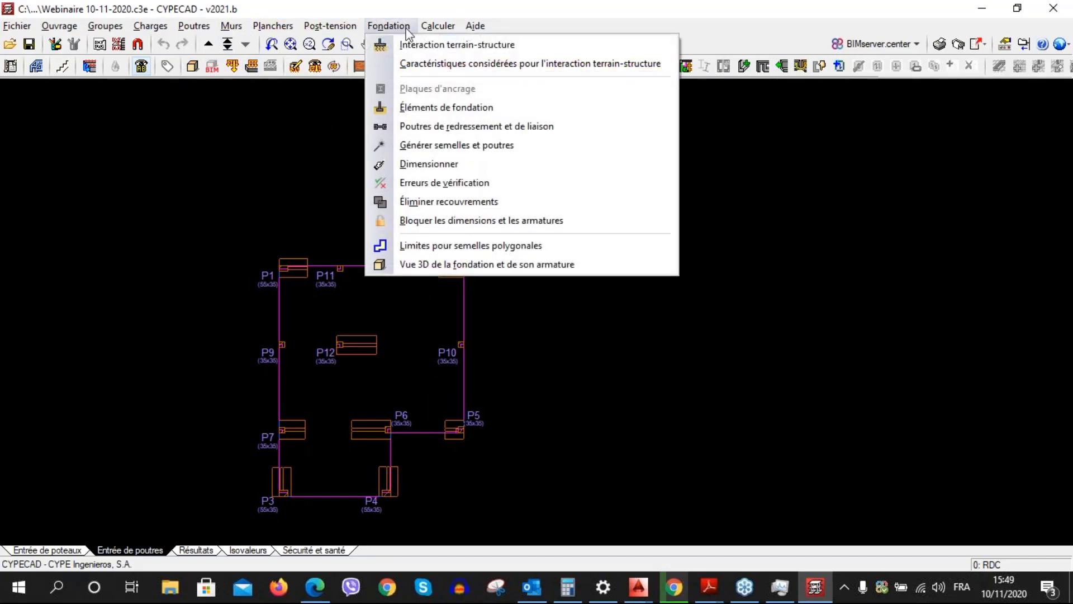
click(432, 106)
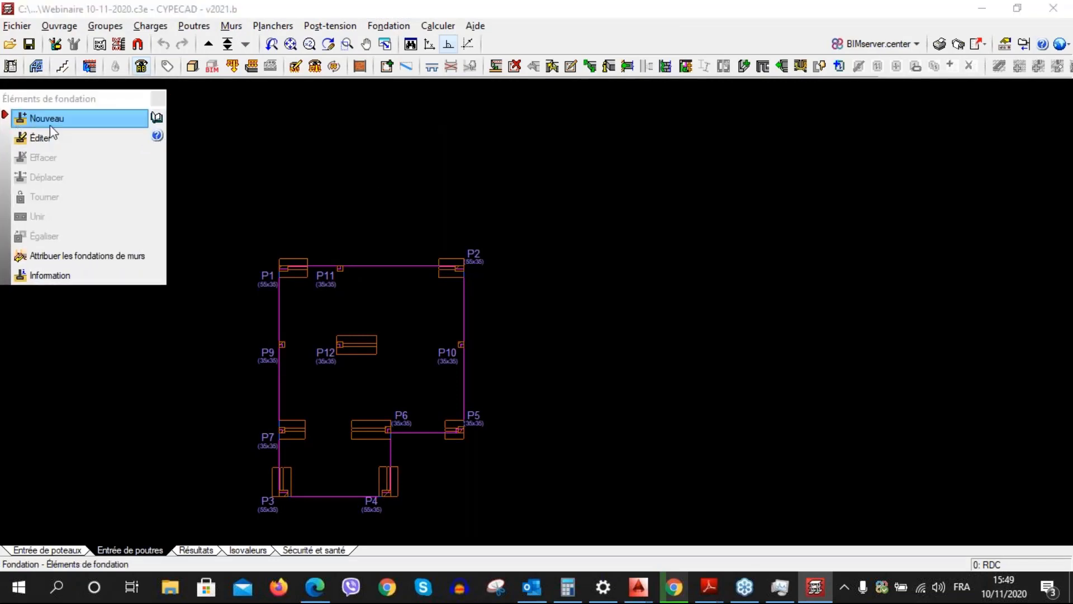
Define a new single-column foundation element as a flat-topped square footing and place it under column P11
click(49, 125)
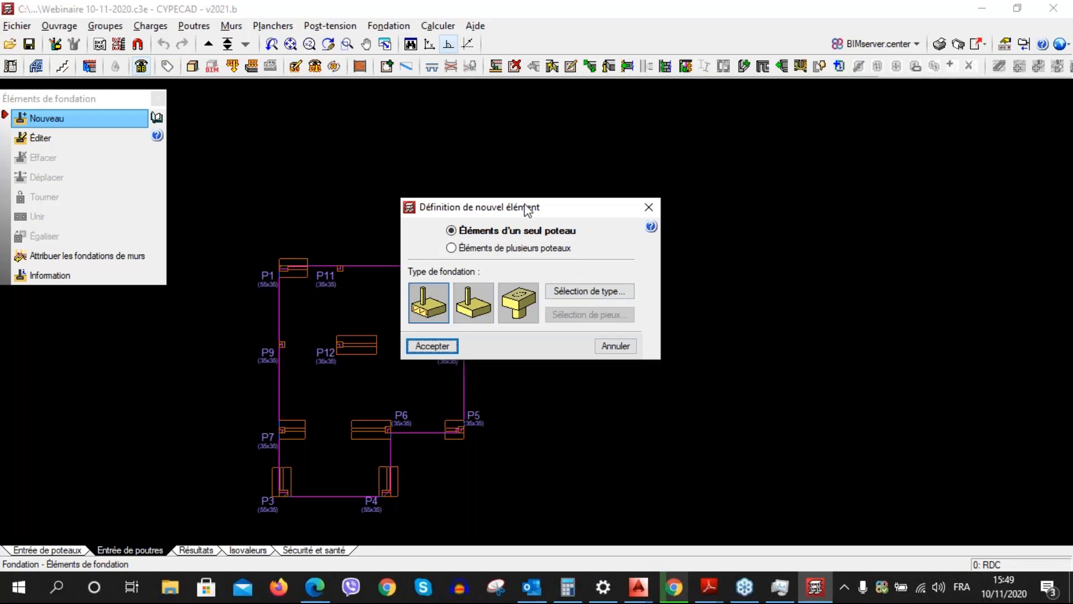
drag(526, 209, 513, 217)
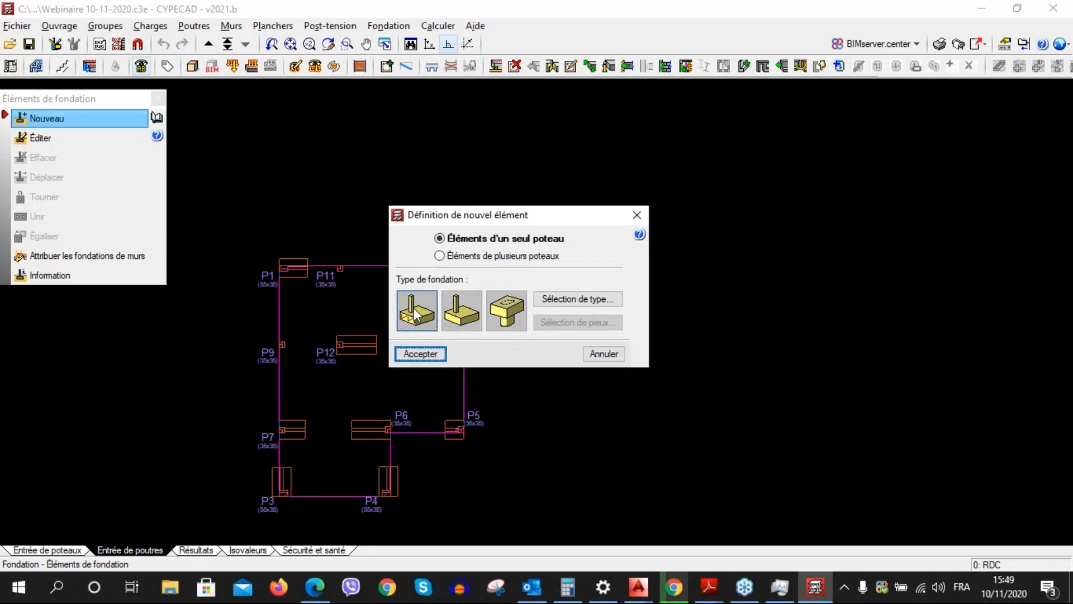
click(611, 299)
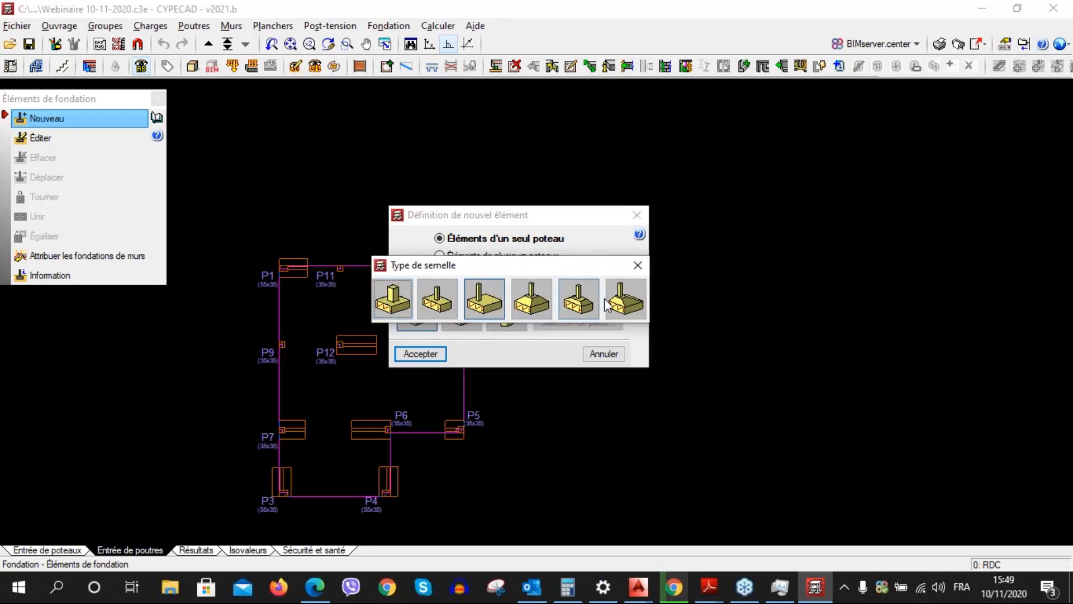
click(408, 298)
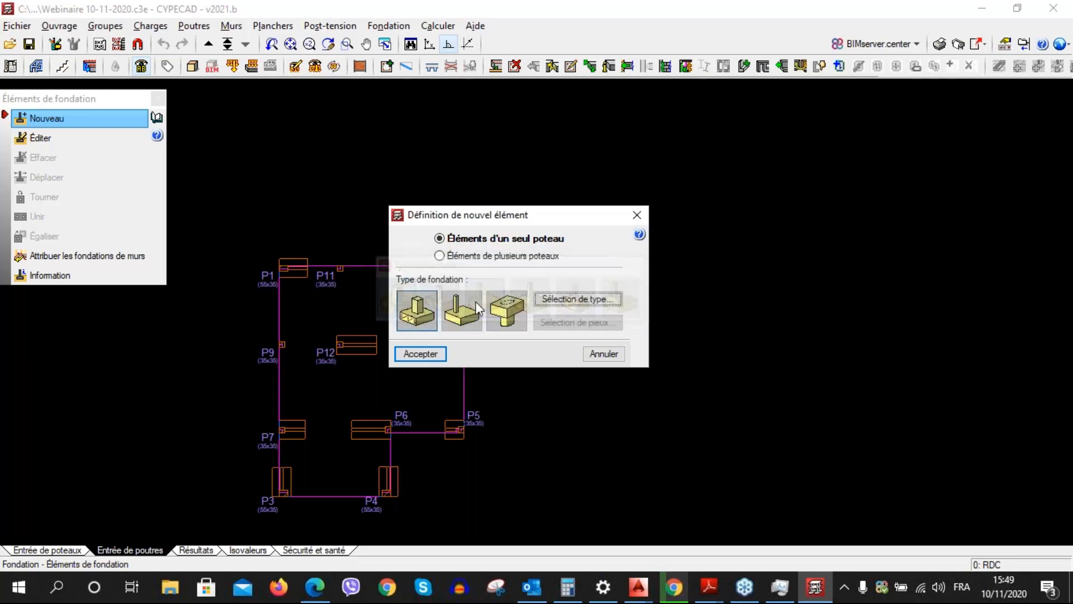
key(Return)
scroll(355, 266, up, 4)
click(354, 266)
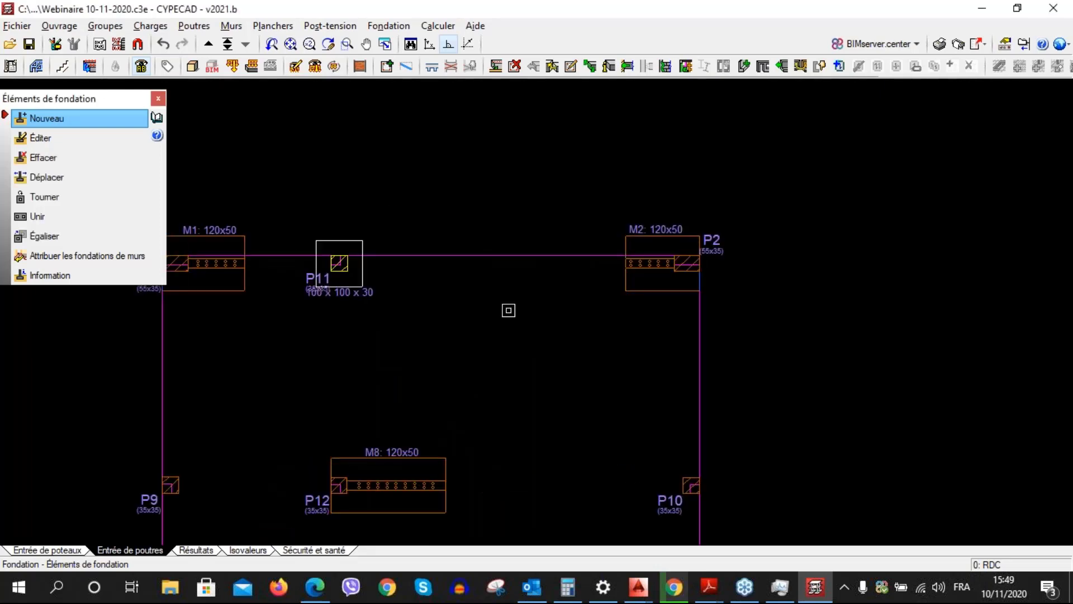
Place the same isolated square footings under columns P10 and P9
scroll(505, 307, down, 3)
click(555, 349)
click(297, 349)
middle_drag(330, 364, 316, 336)
middle_drag(465, 346, 463, 324)
right_click(463, 324)
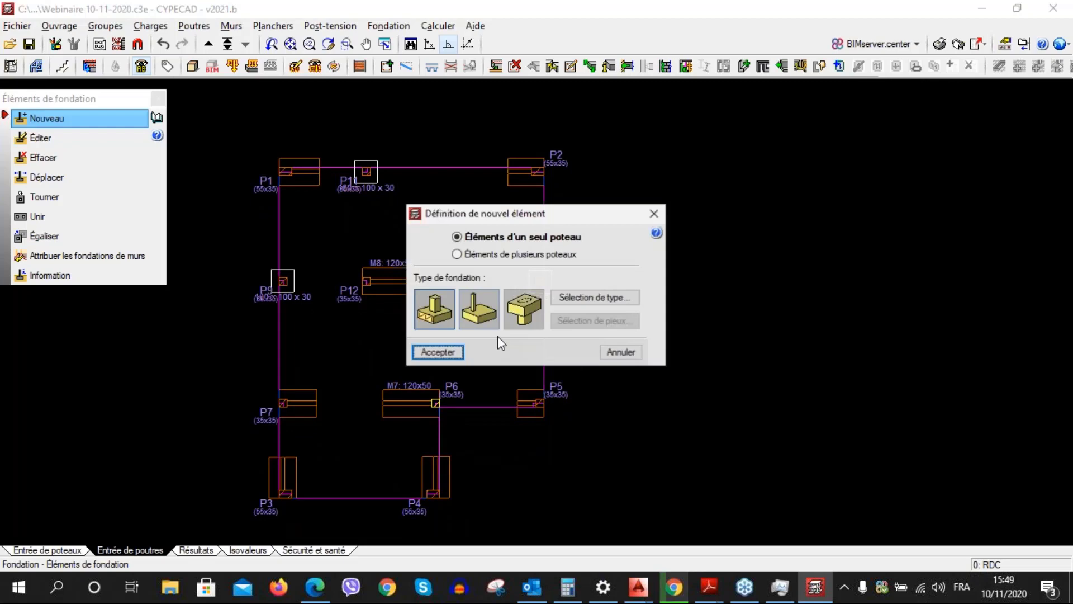
click(439, 352)
Inspect the isolated footings in the building's 3D view and return to the foundation plan
click(192, 67)
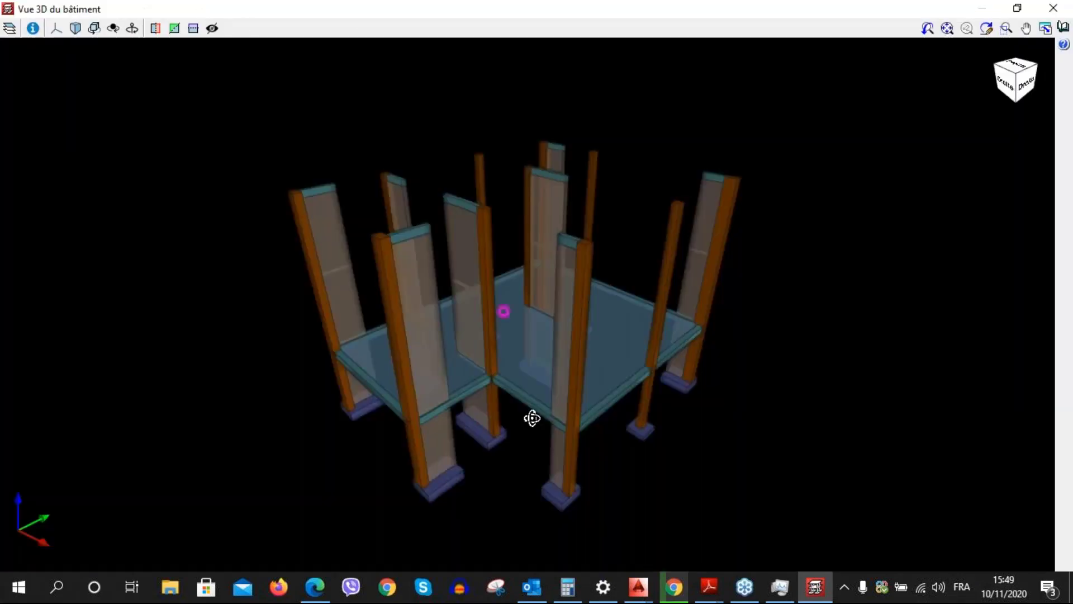
drag(533, 418, 807, 475)
click(1067, 10)
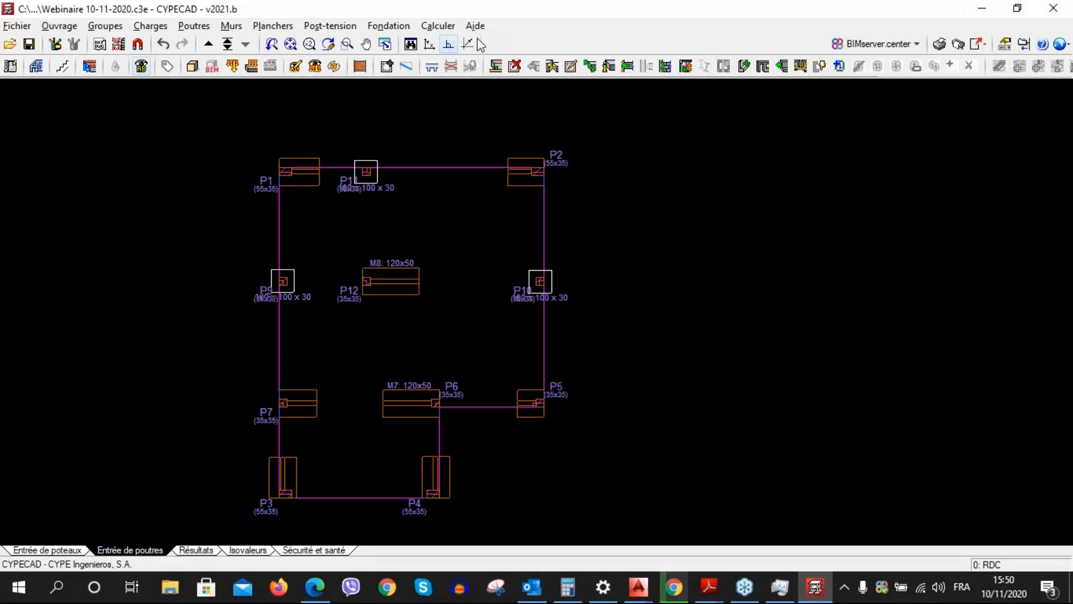
Review the structure calculation options with and without foundation sizing
click(438, 25)
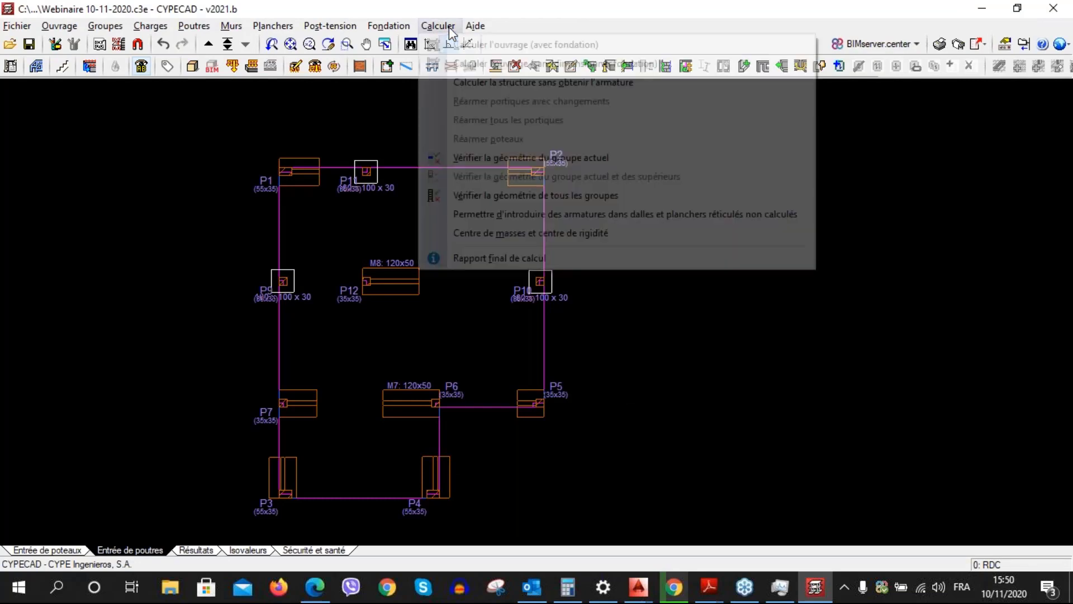
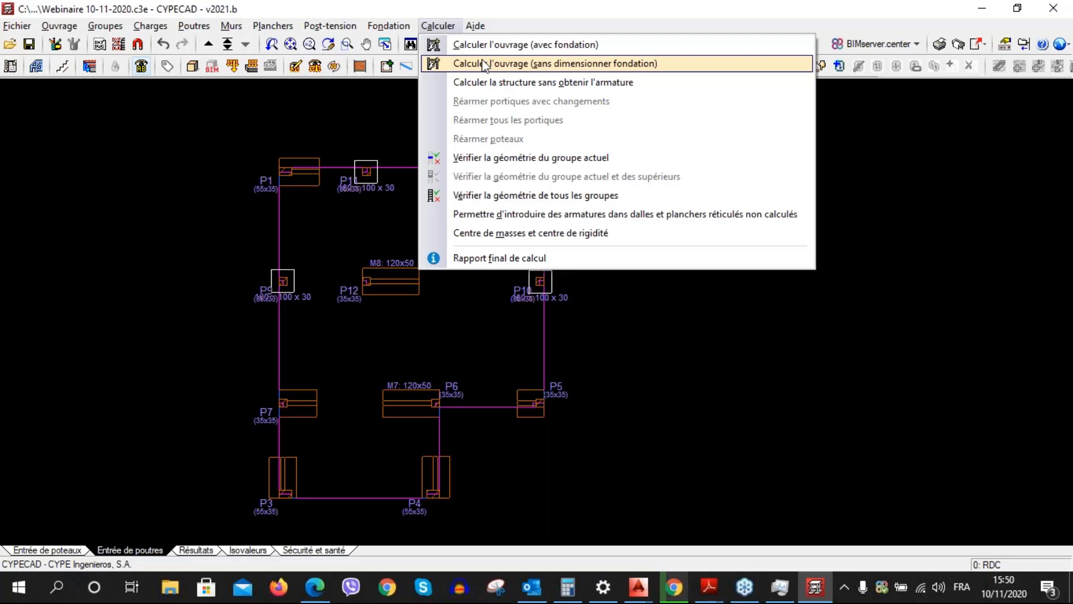
click(438, 26)
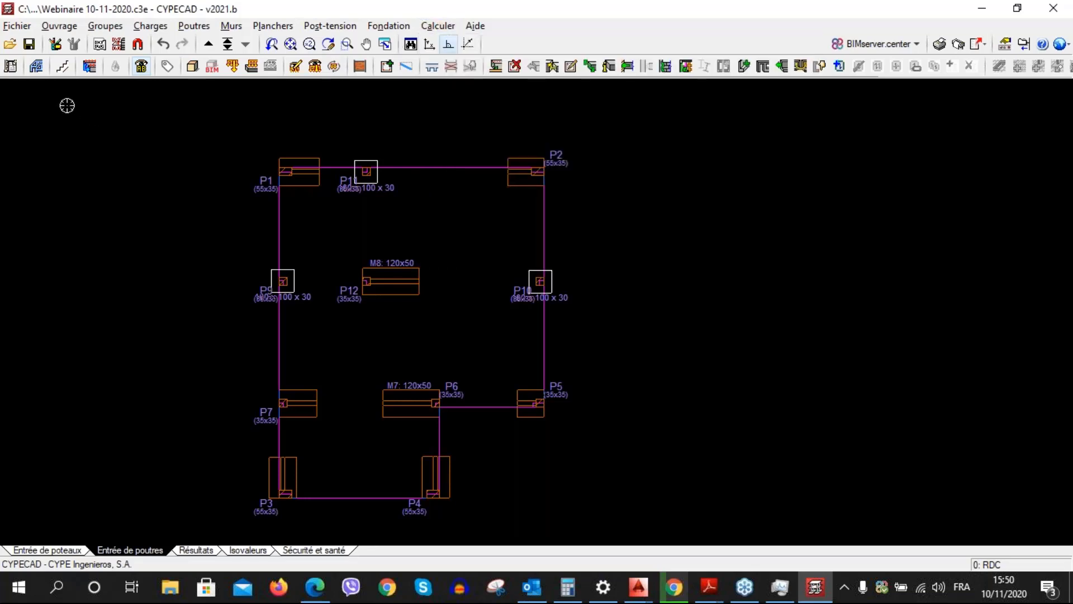
Open the existing project Webinaire 2 and close its calculation error report
scroll(452, 279, down, 2)
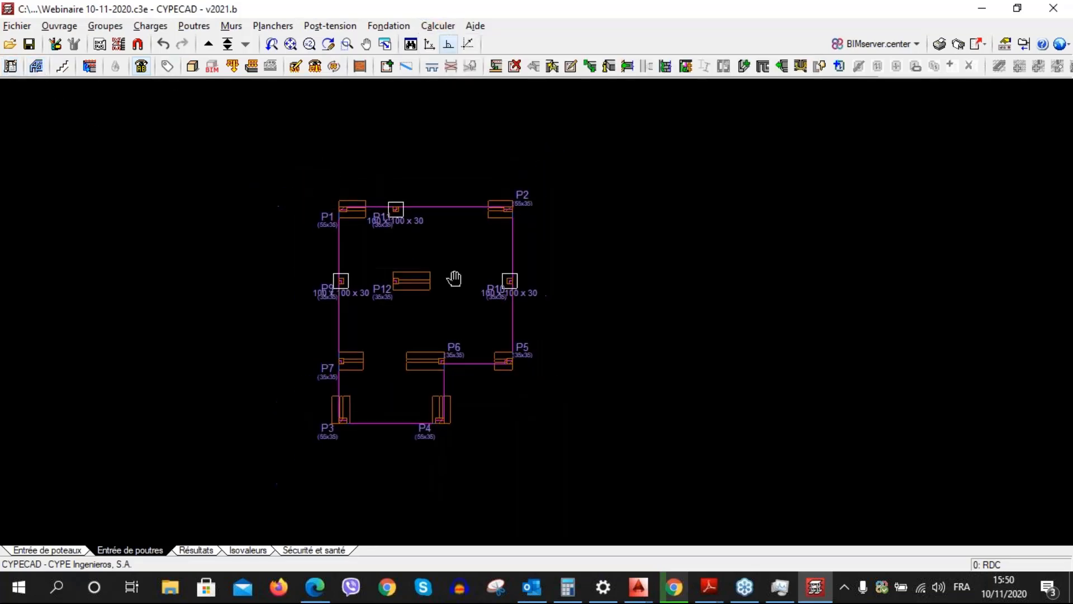
mouse_move(454, 279)
middle_down()
mouse_move(482, 287)
mouse_move(464, 311)
mouse_move(435, 295)
middle_up()
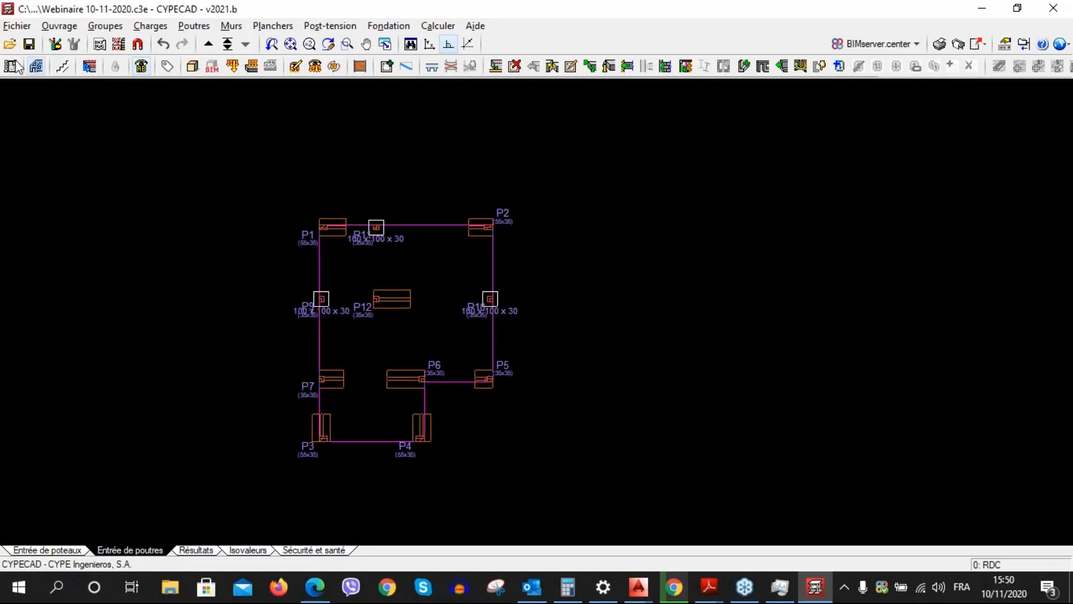
click(10, 43)
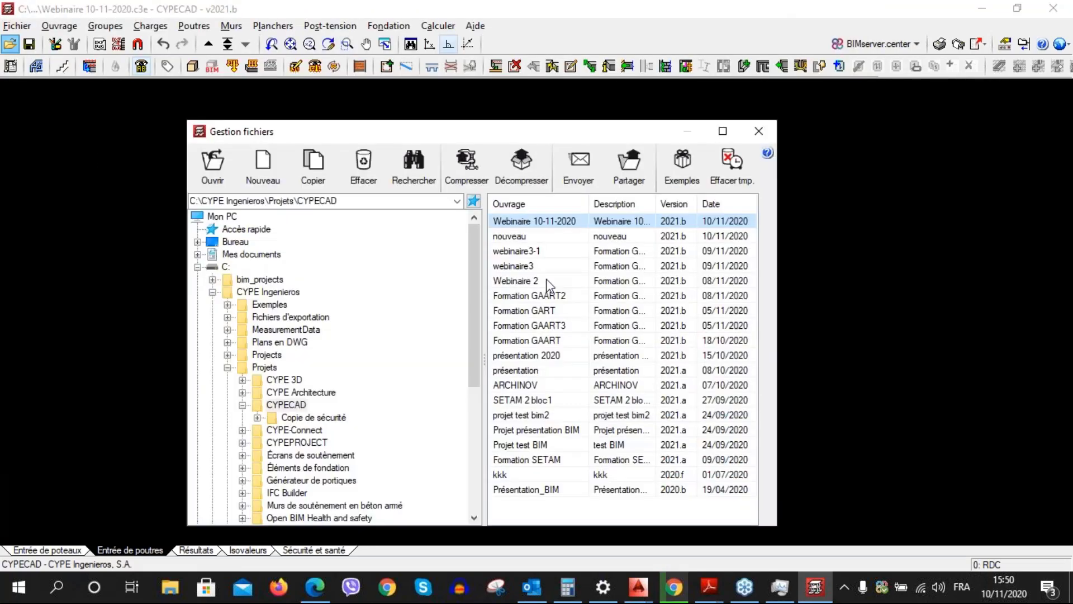
double_click(598, 278)
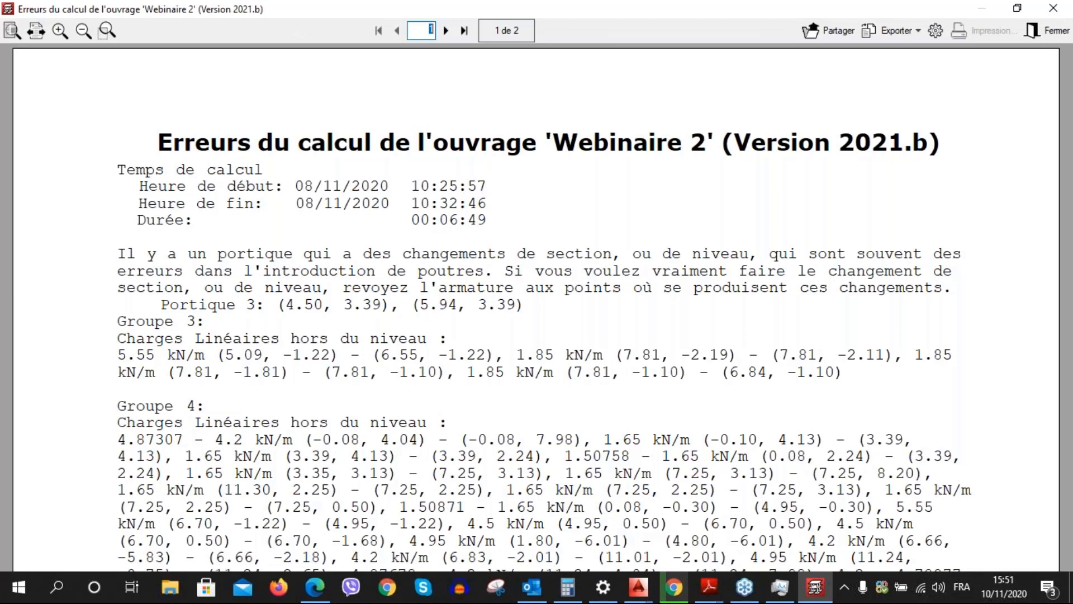
click(1032, 33)
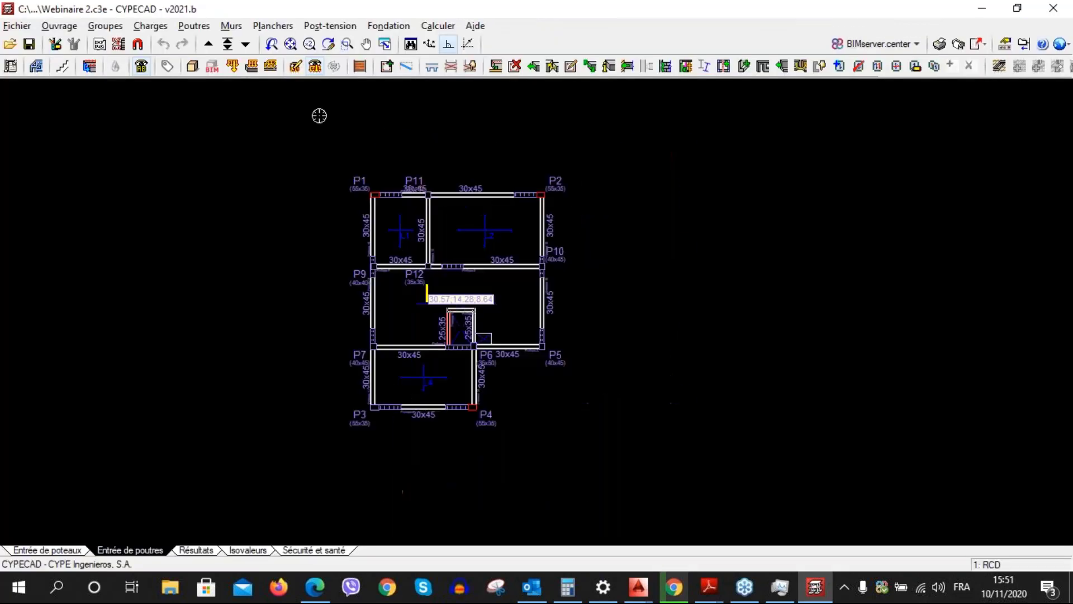
Inspect the whole building in the 3D view, including from the right side, and return to the floor plan
click(197, 72)
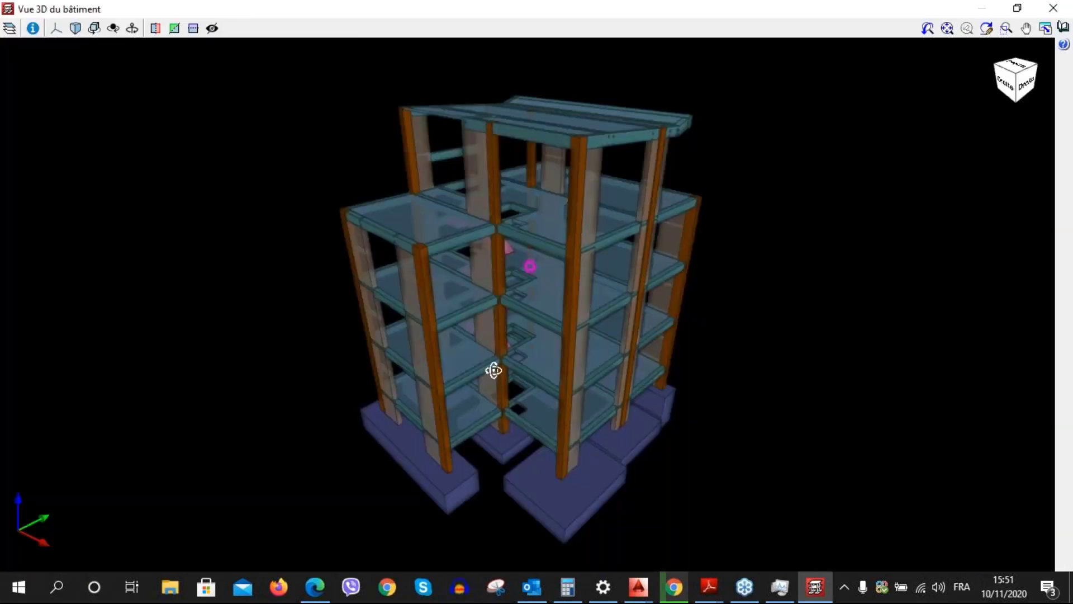
drag(493, 370, 684, 395)
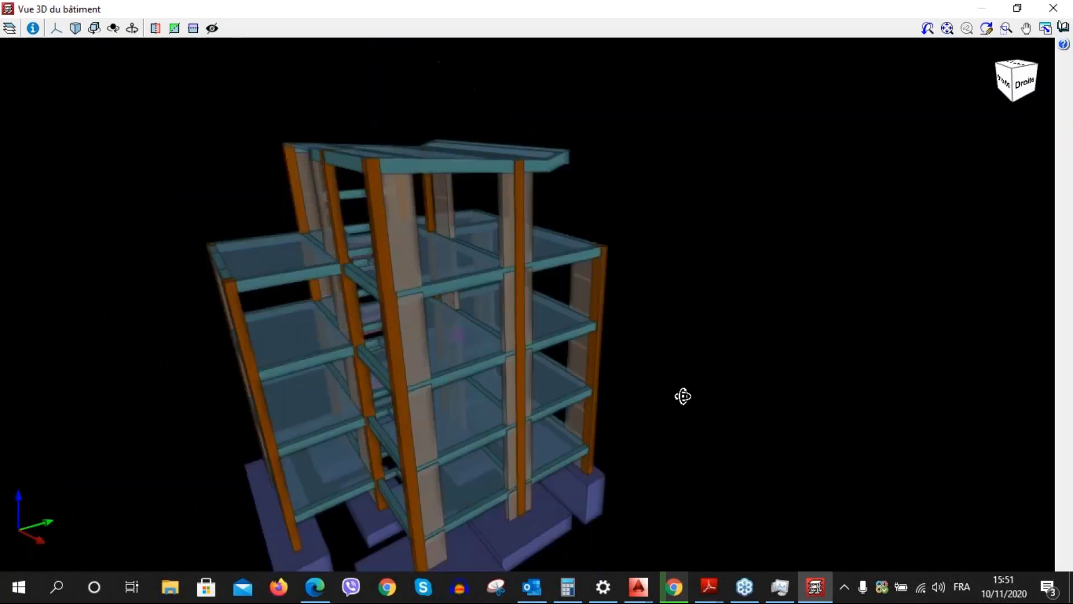
click(1024, 82)
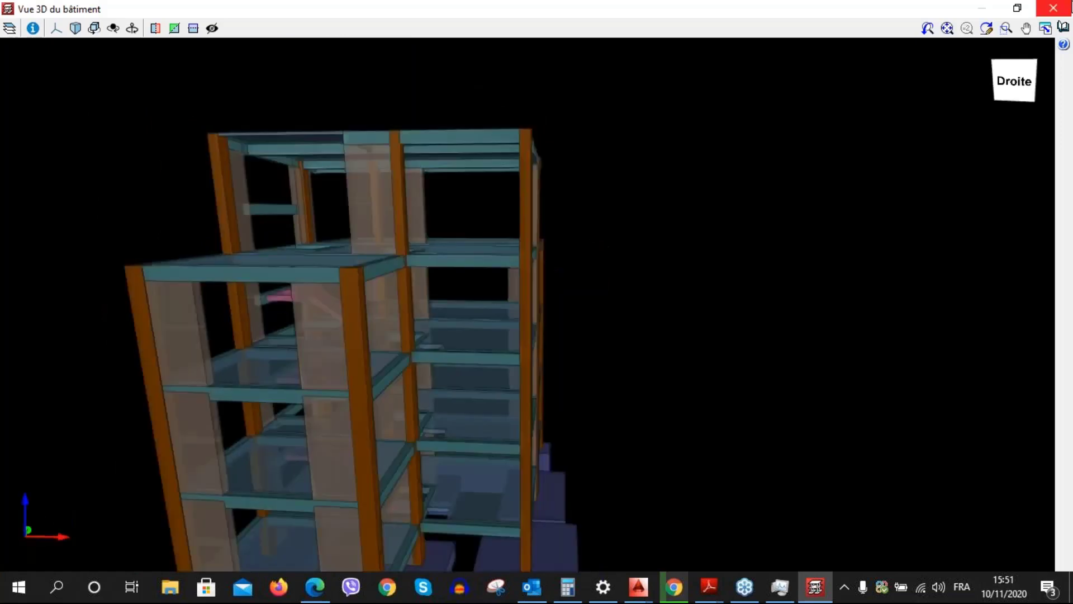
click(1053, 8)
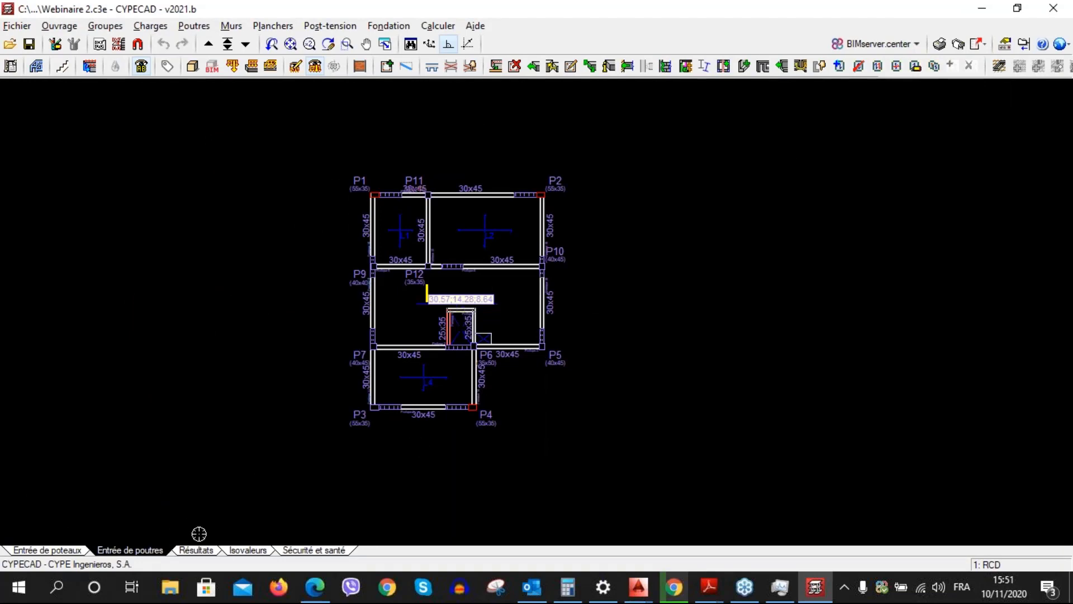
Examine the beams, walls and openings of the RCD floor plan, especially around the opening beside column P6
scroll(369, 193, up, 3)
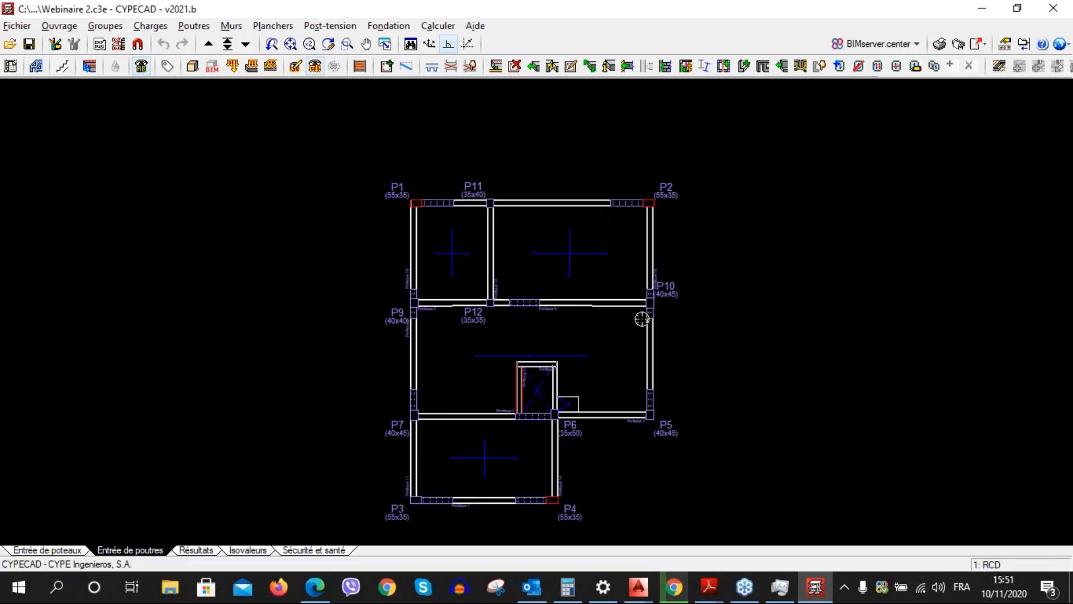
scroll(642, 314, down, 3)
scroll(578, 459, up, 3)
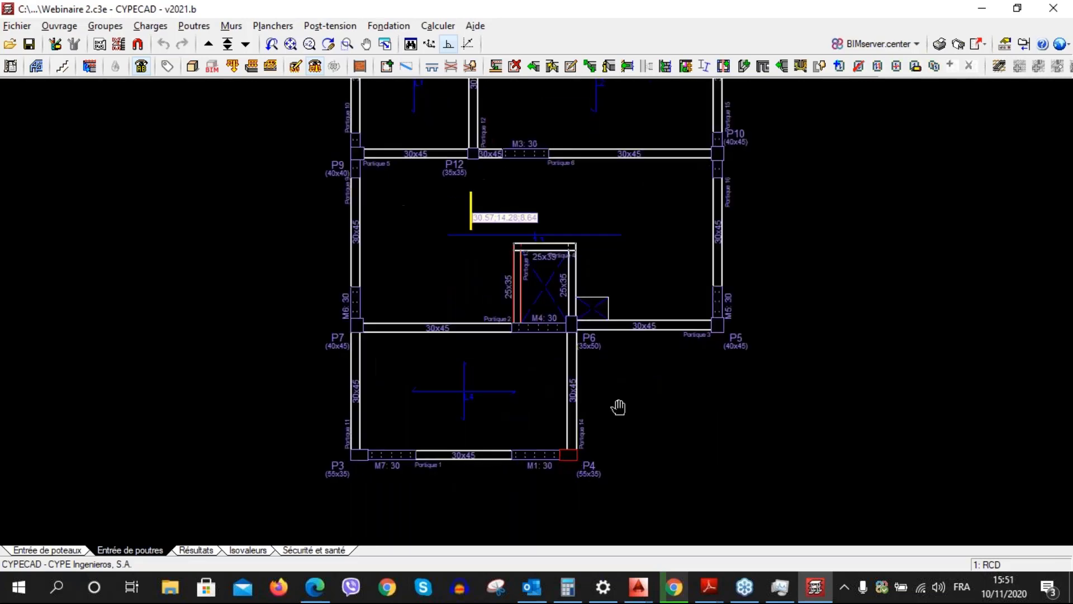
middle_drag(618, 408, 580, 437)
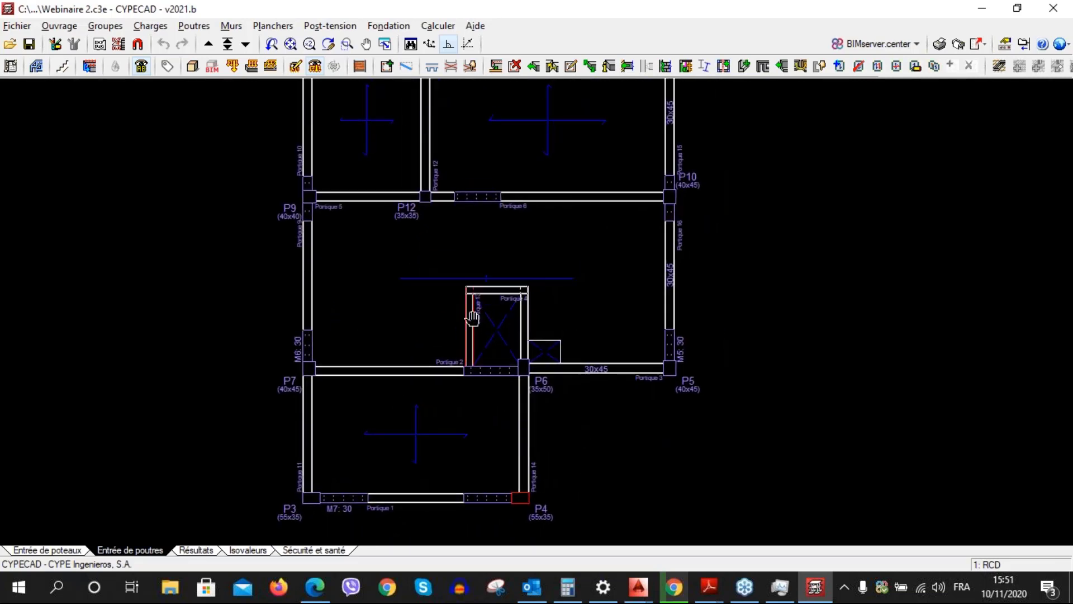
scroll(462, 364, up, 2)
scroll(465, 368, up, 2)
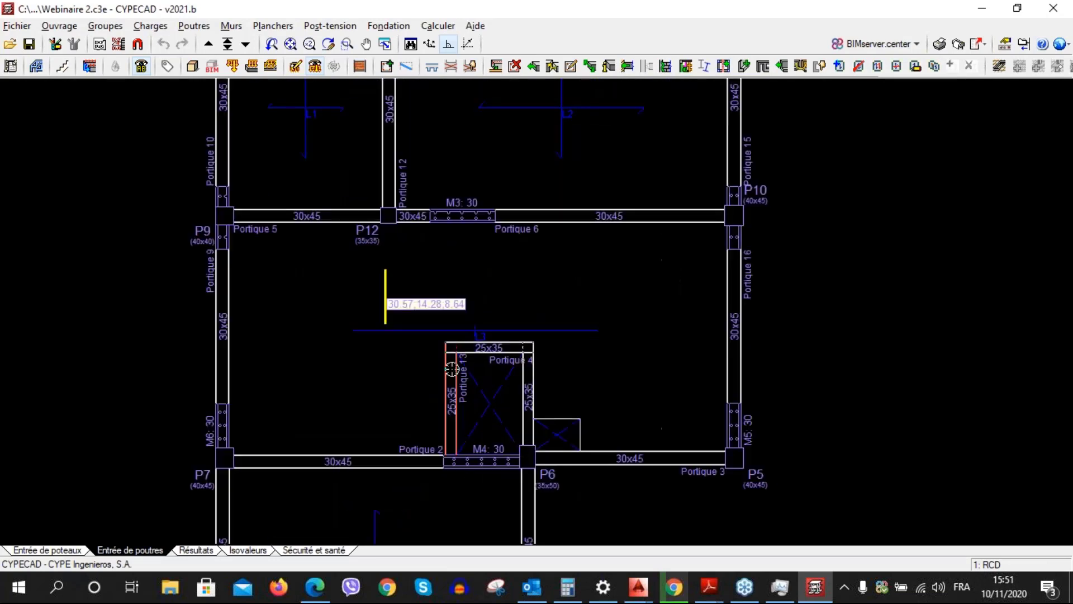
scroll(478, 413, down, 1)
scroll(479, 413, down, 2)
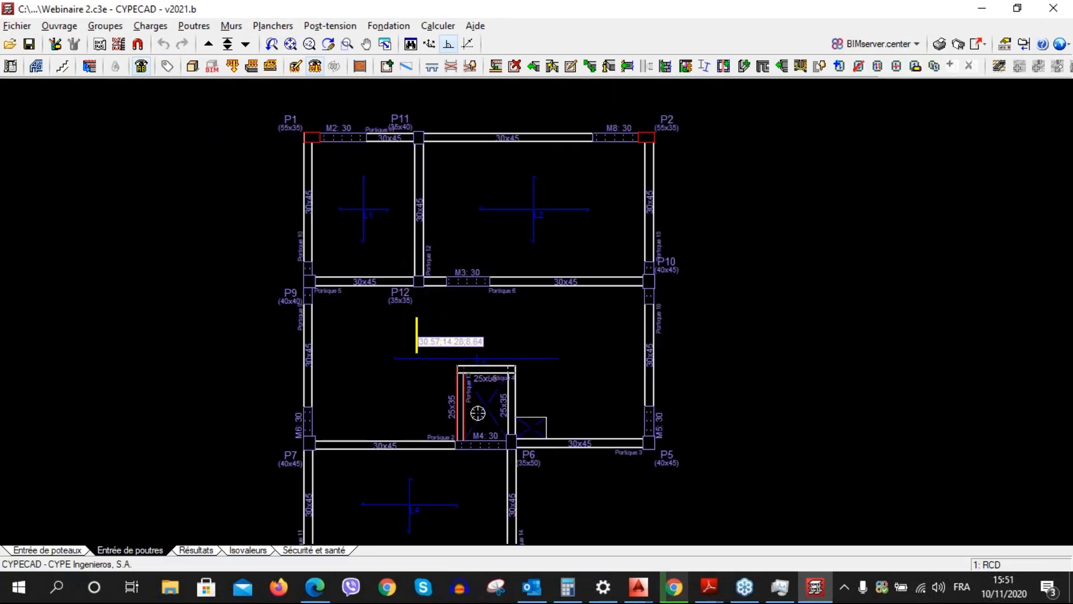
Go up through the landing-beam group to R+1 and hide the loads on the plan
click(209, 46)
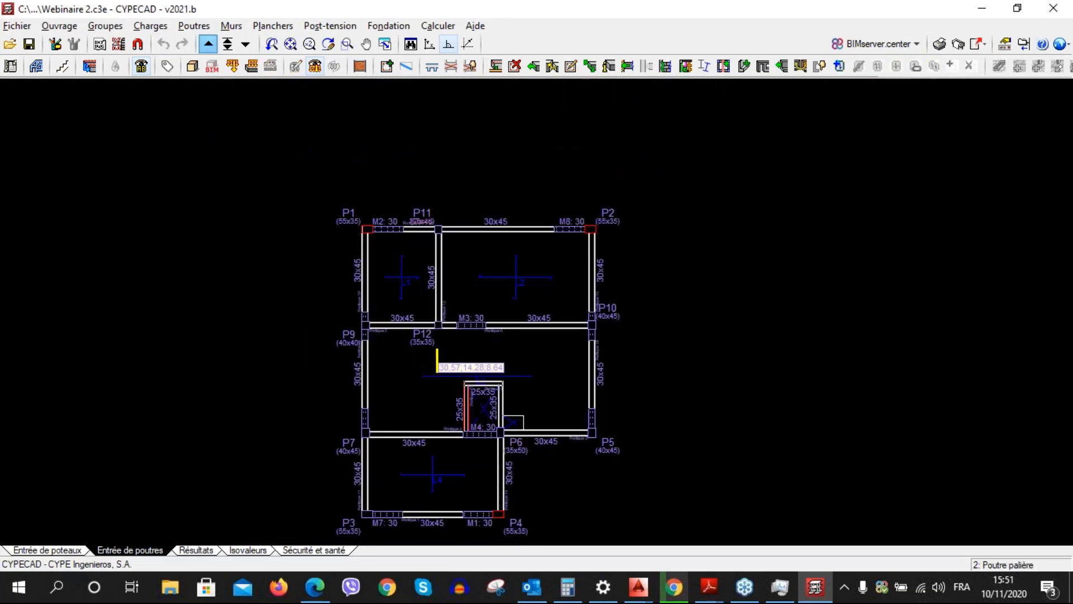
click(209, 45)
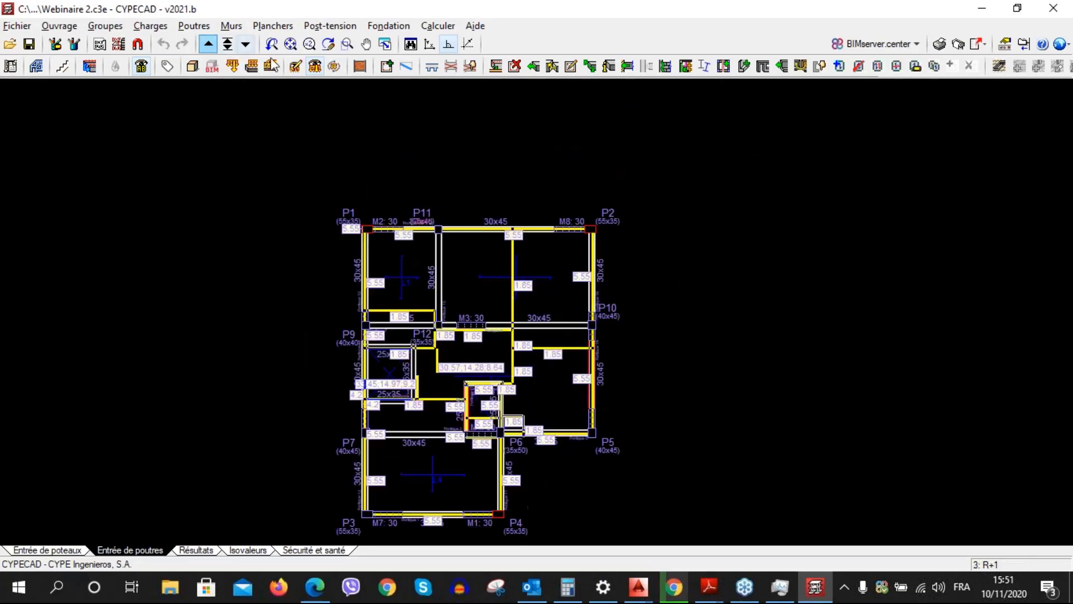
click(208, 45)
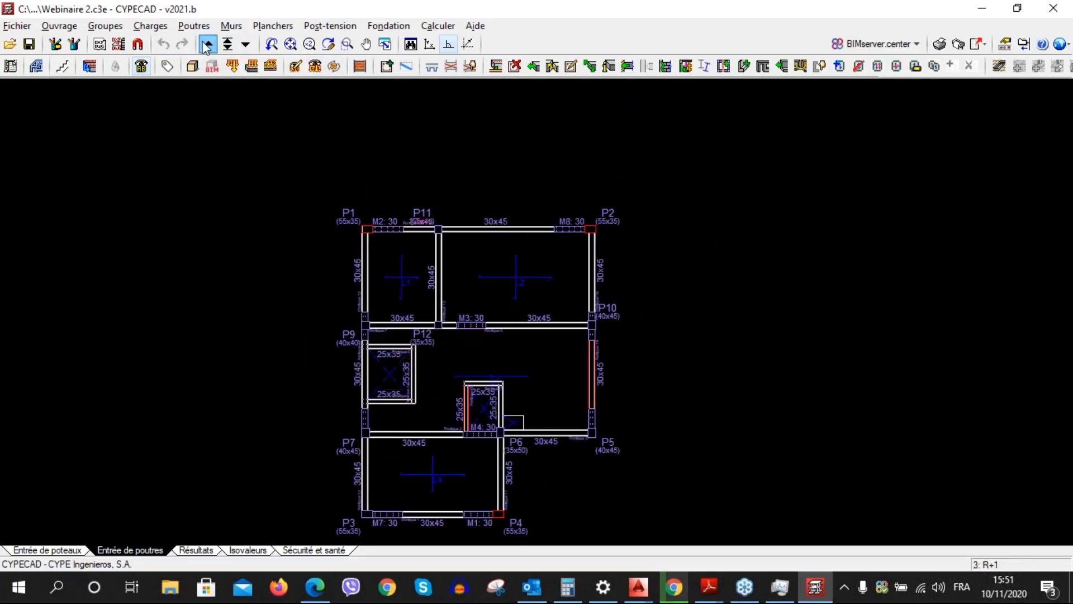
Browse the floor groups above R+1 up to the roof and return to group 1, RCD
click(249, 47)
click(205, 50)
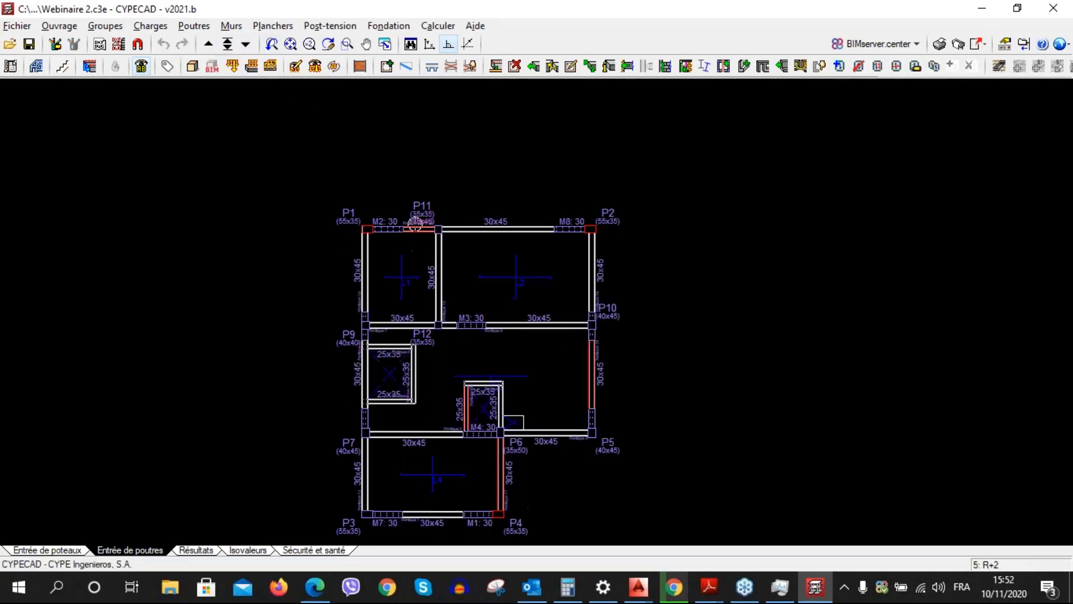
click(207, 45)
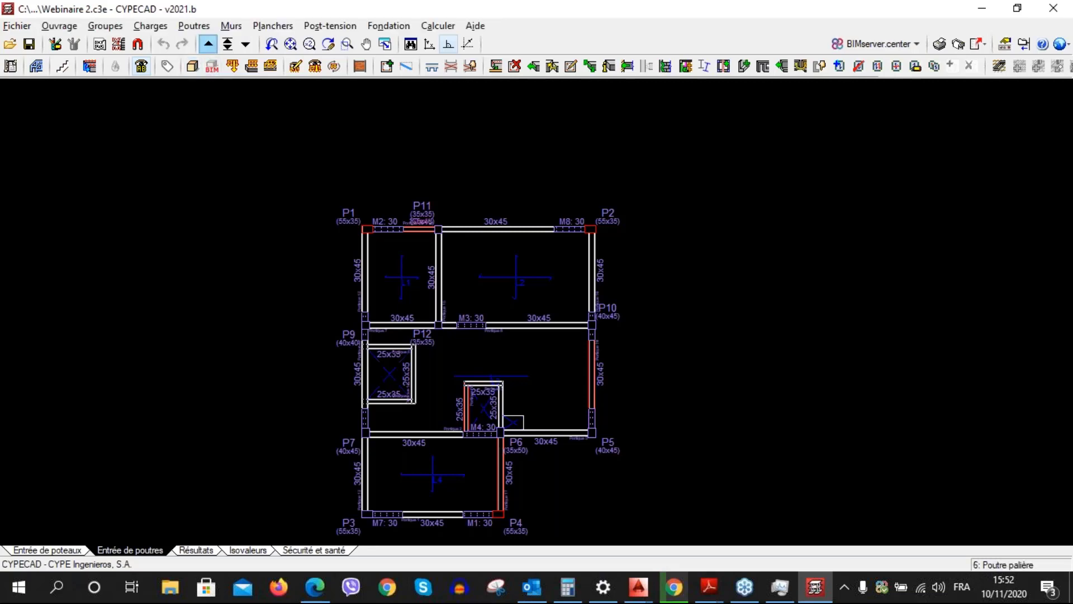
click(207, 45)
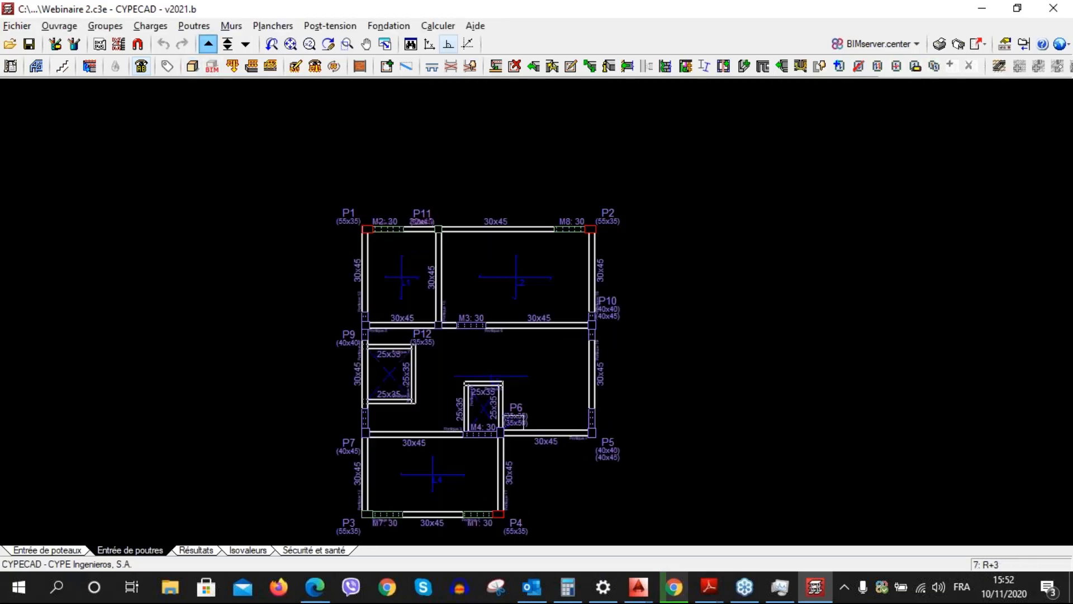
click(207, 45)
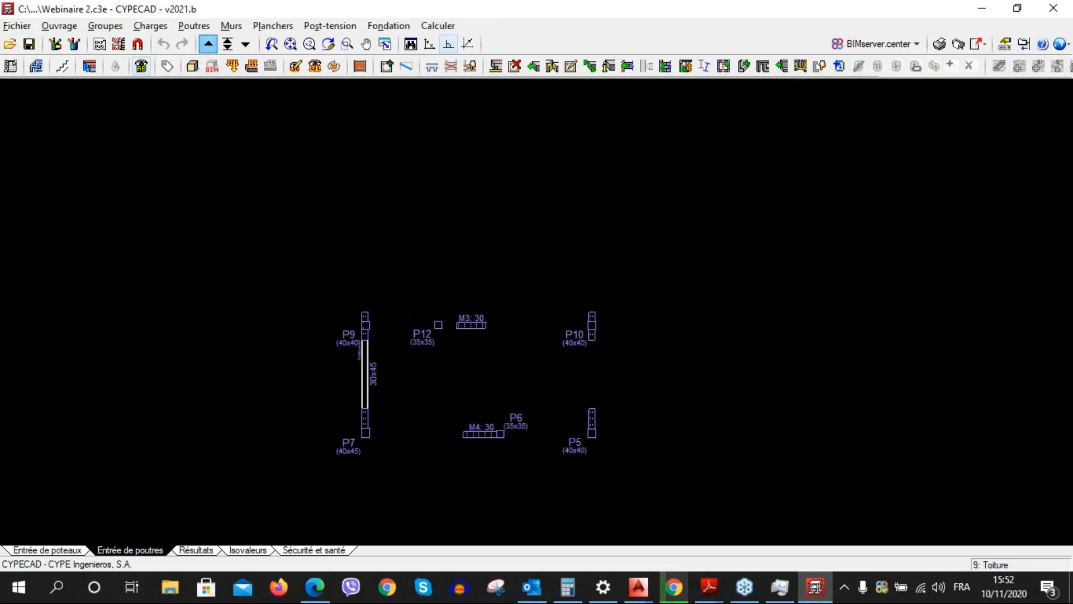
click(227, 44)
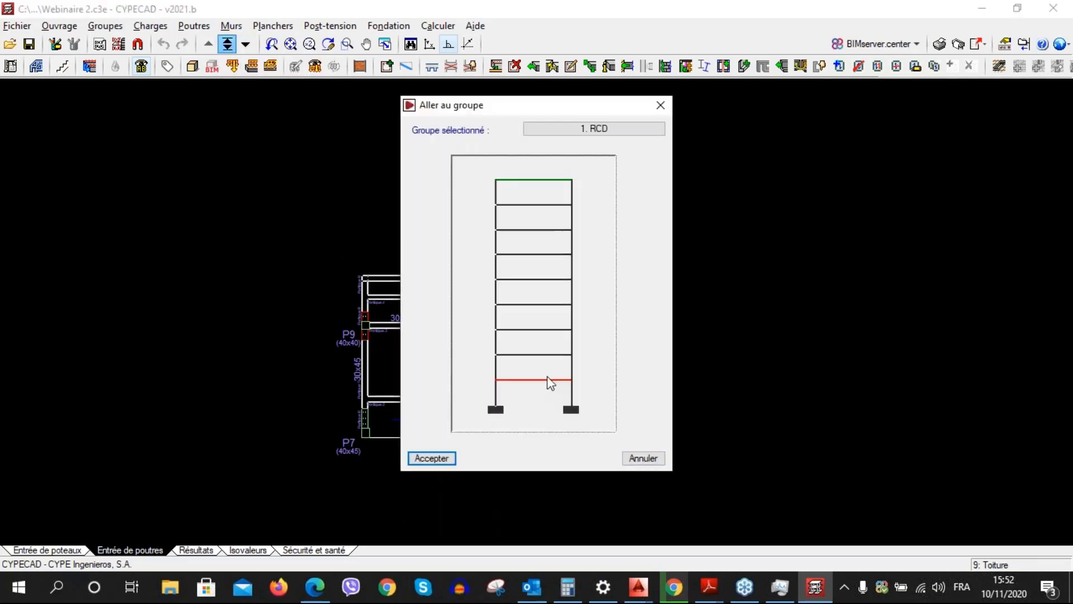
click(548, 379)
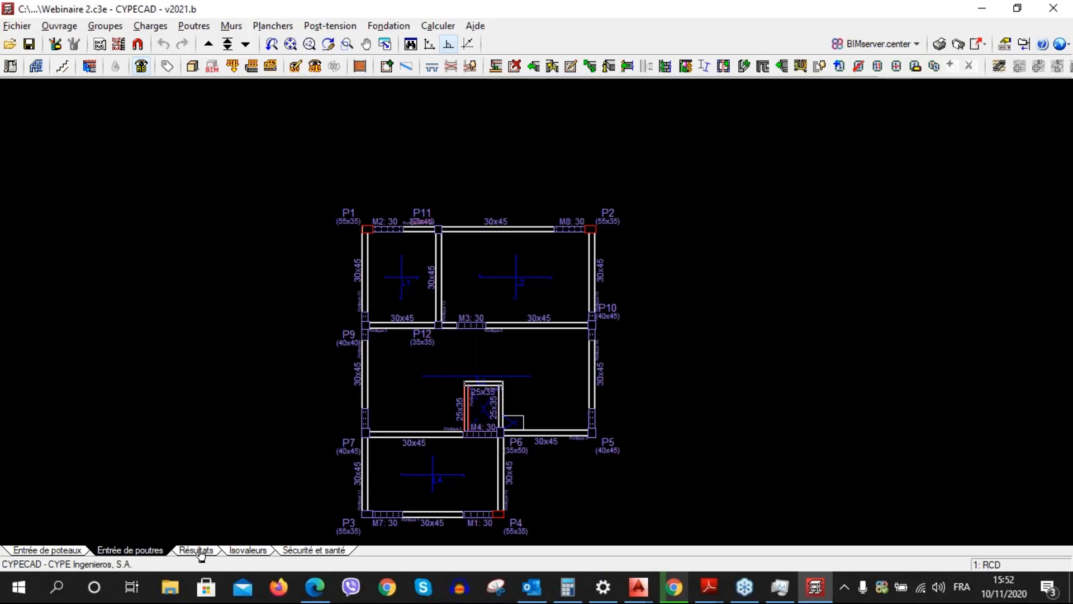
Show the calculation results and close the column reinforcement locking dialog without changing anything
click(197, 550)
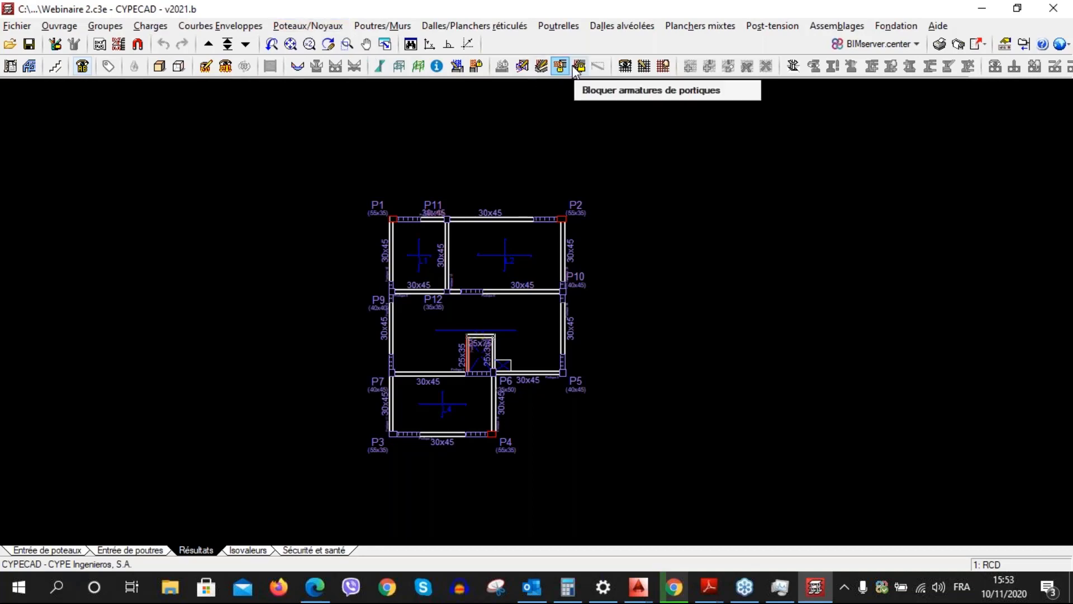
click(476, 66)
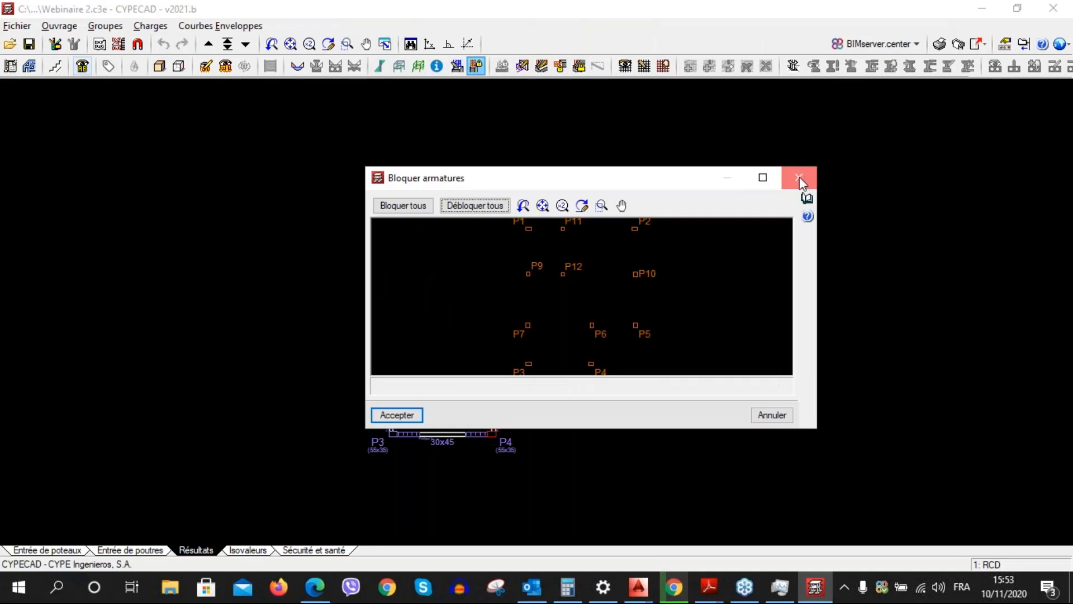
click(798, 178)
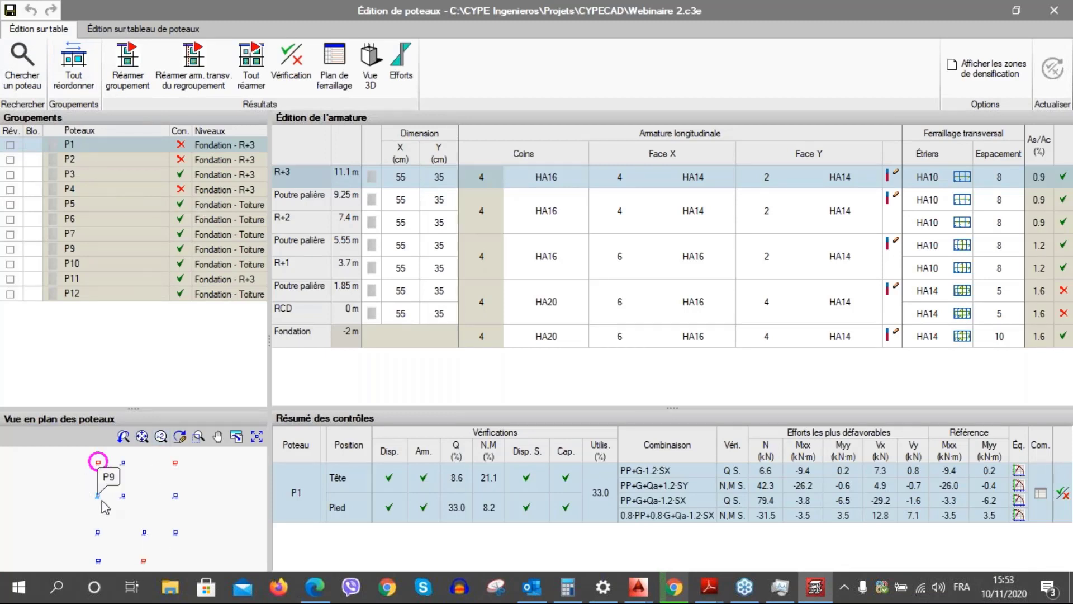
Examine the column positions and compliance status in the column editor's plan view
scroll(134, 479, down, 1)
scroll(146, 491, up, 2)
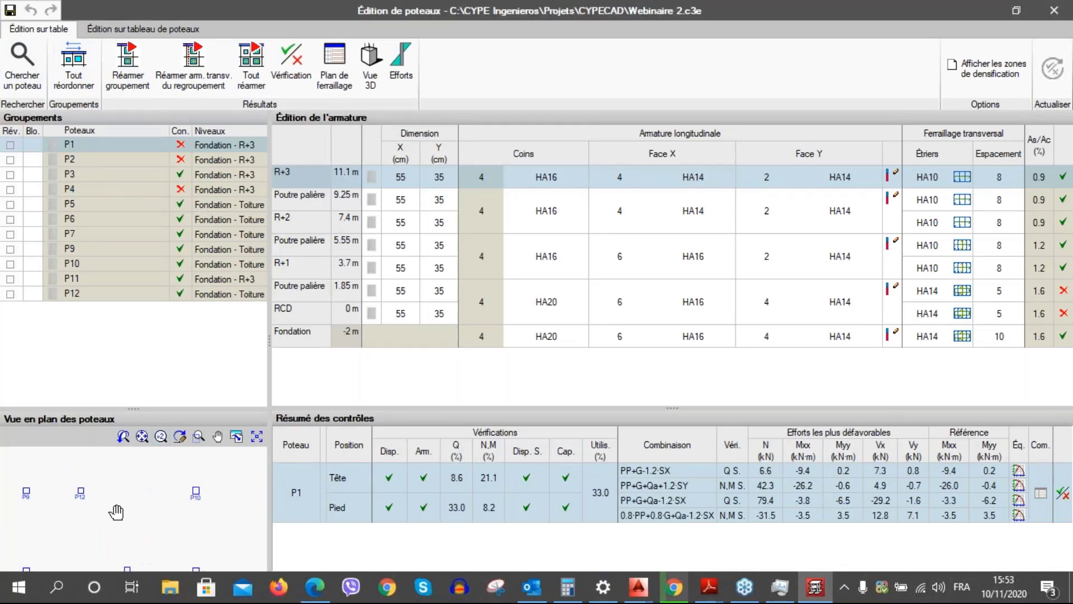
scroll(151, 515, down, 1)
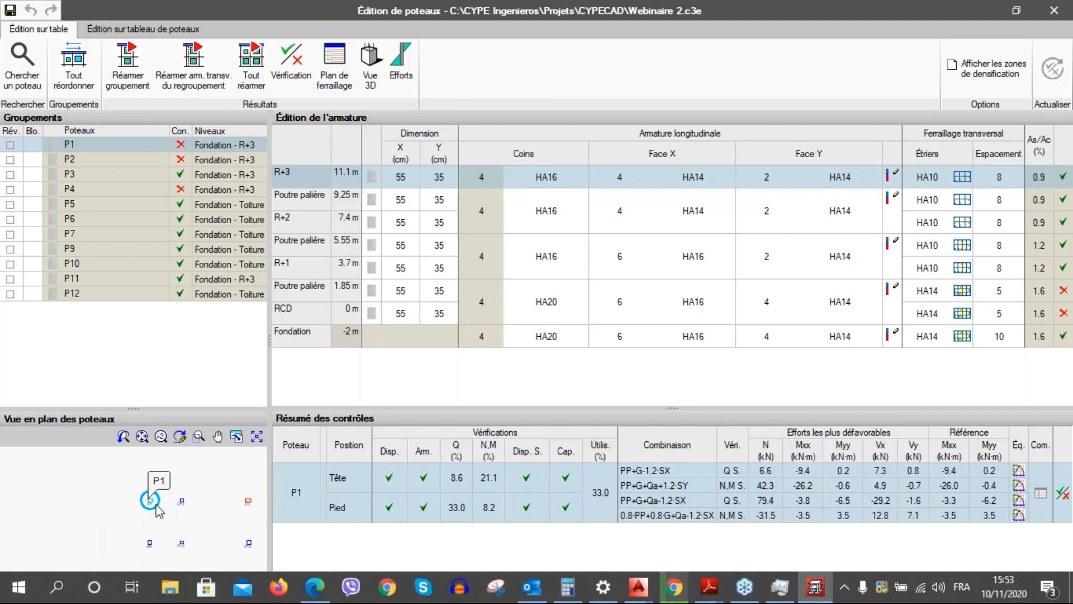
scroll(136, 478, down, 1)
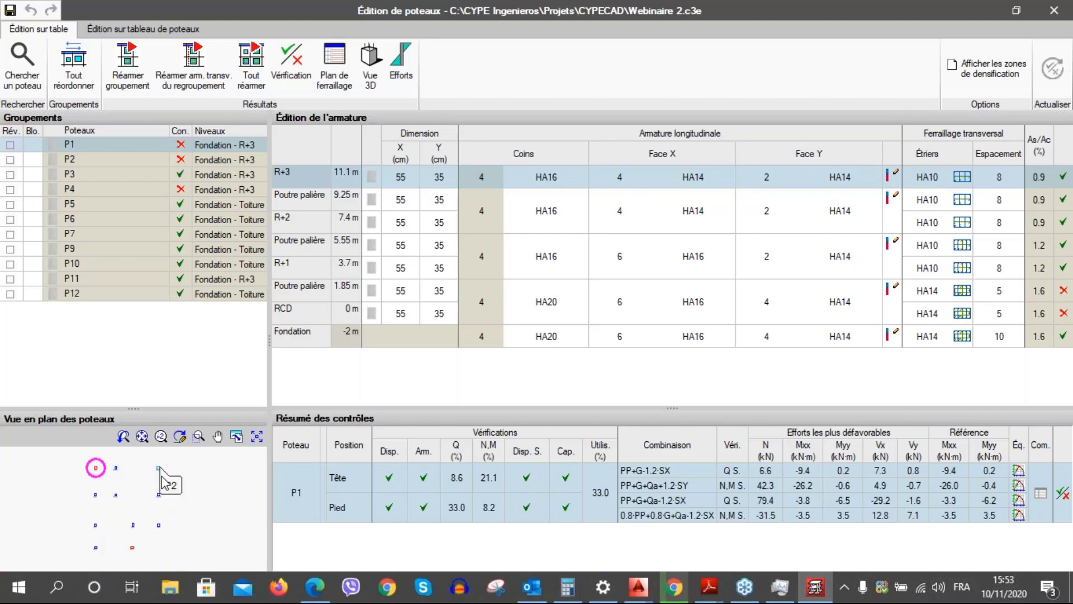
mouse_move(166, 495)
middle_down()
mouse_move(179, 473)
mouse_move(141, 530)
mouse_move(153, 531)
mouse_move(160, 512)
middle_up()
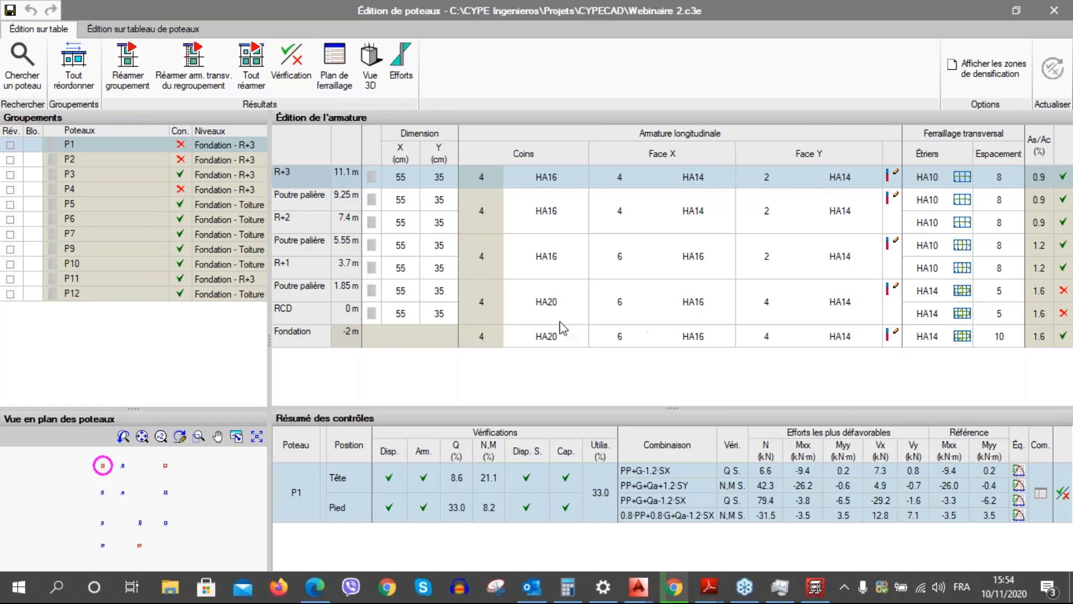
Open column P1's verification report at the 1.85 m landing-beam level and go through its reinforcement, shear, normal-force and seismic checks
click(1065, 292)
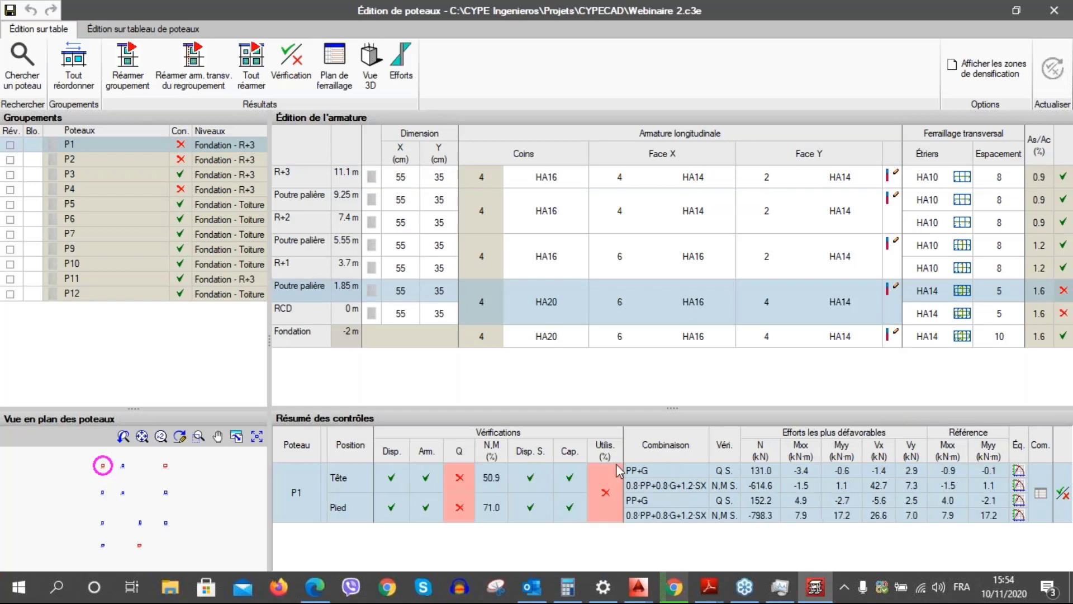
click(1064, 494)
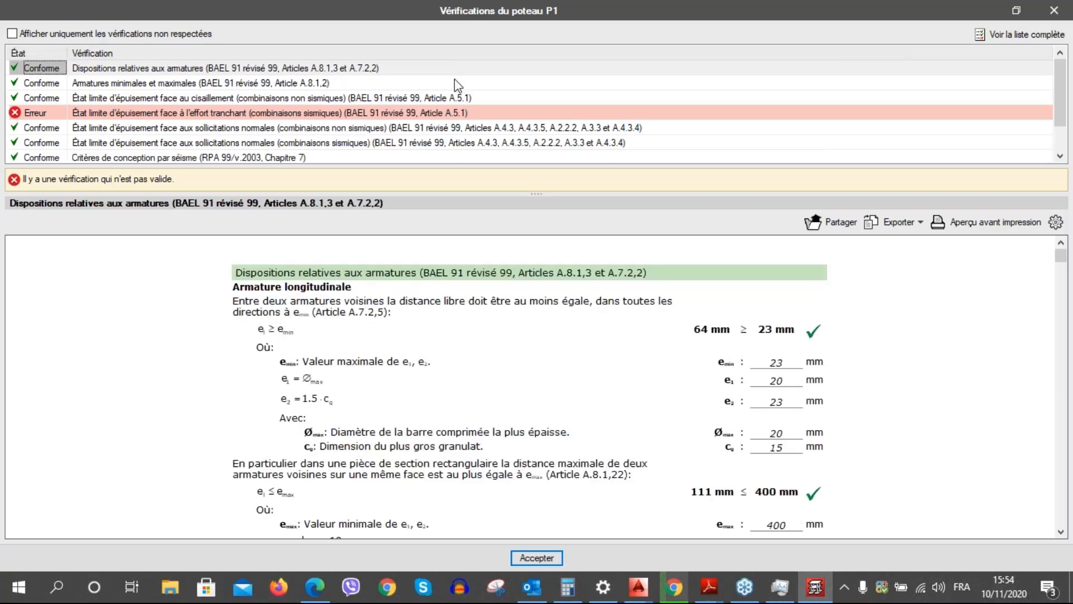
click(244, 71)
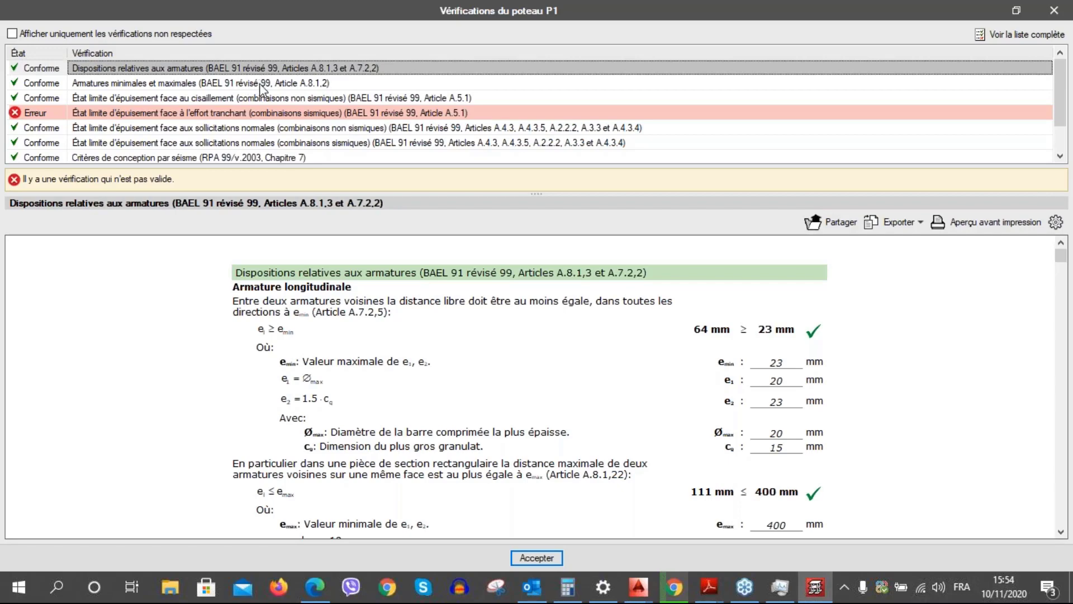
click(260, 85)
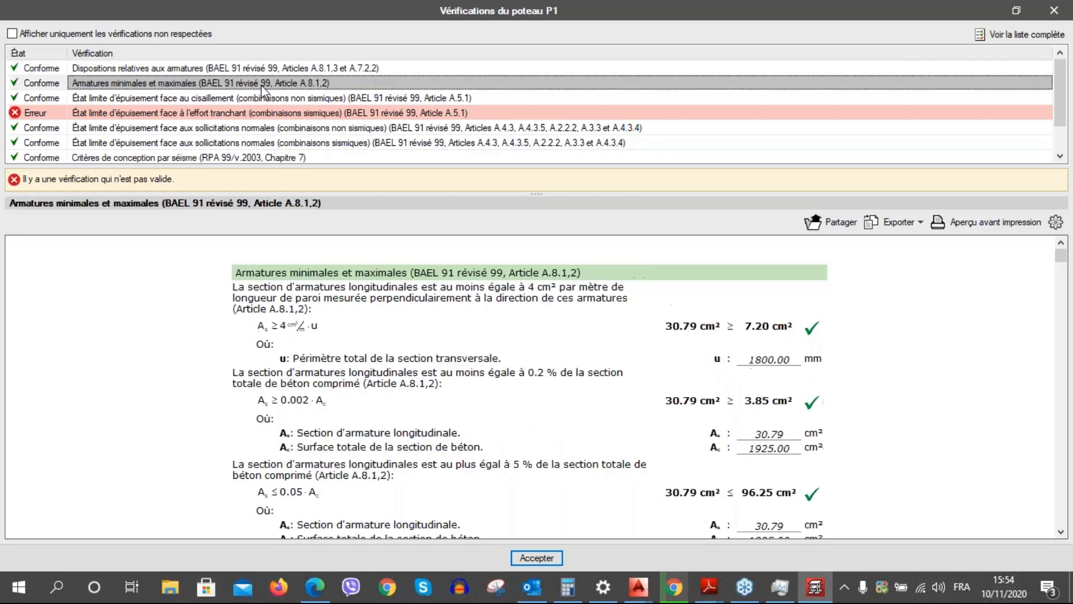
click(331, 98)
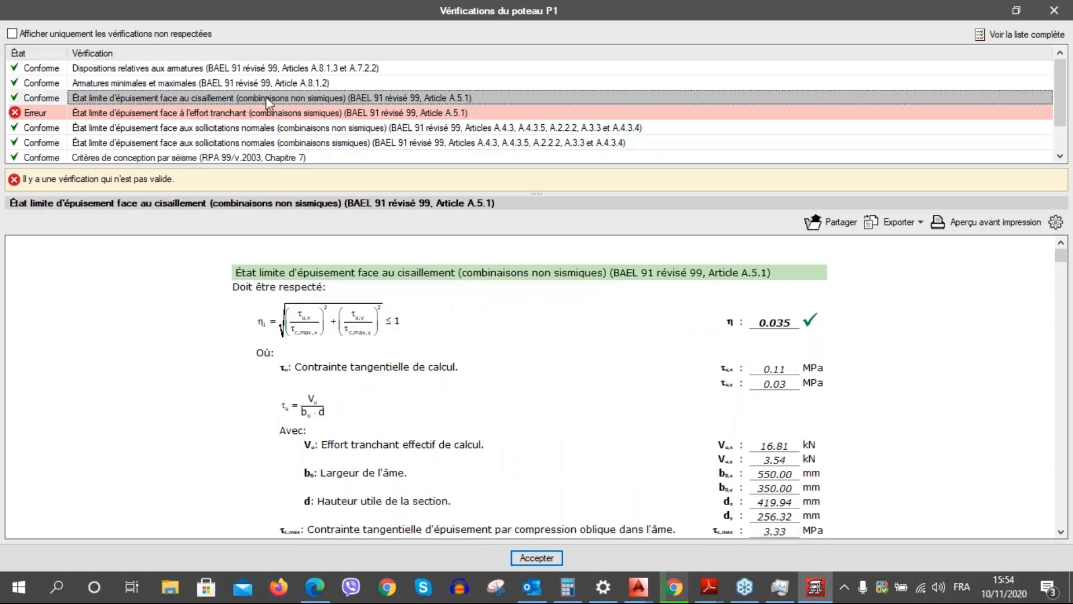
click(290, 130)
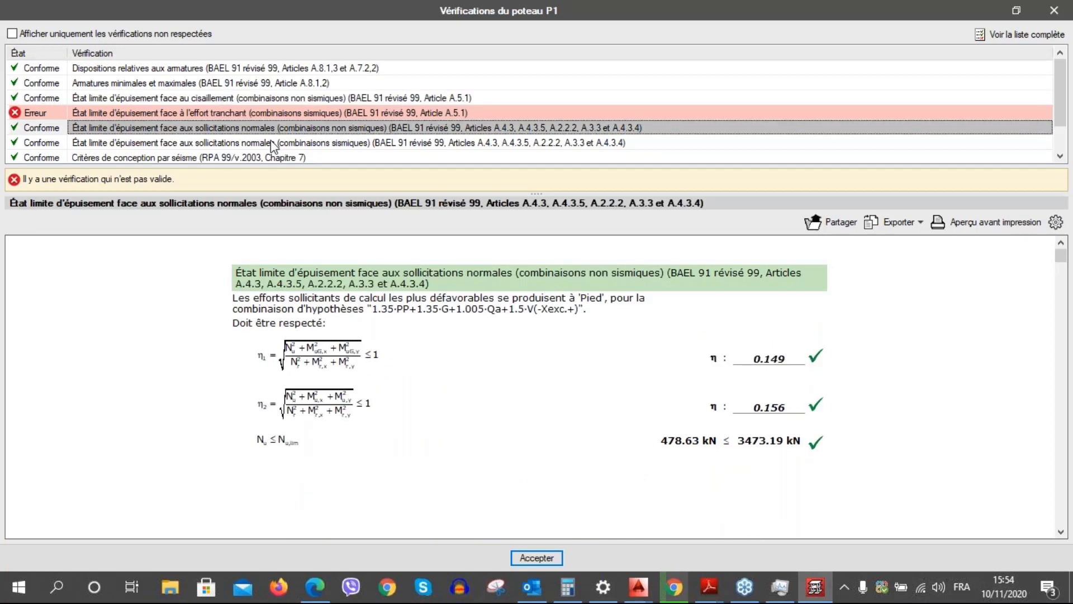
click(274, 143)
scroll(270, 135, down, 1)
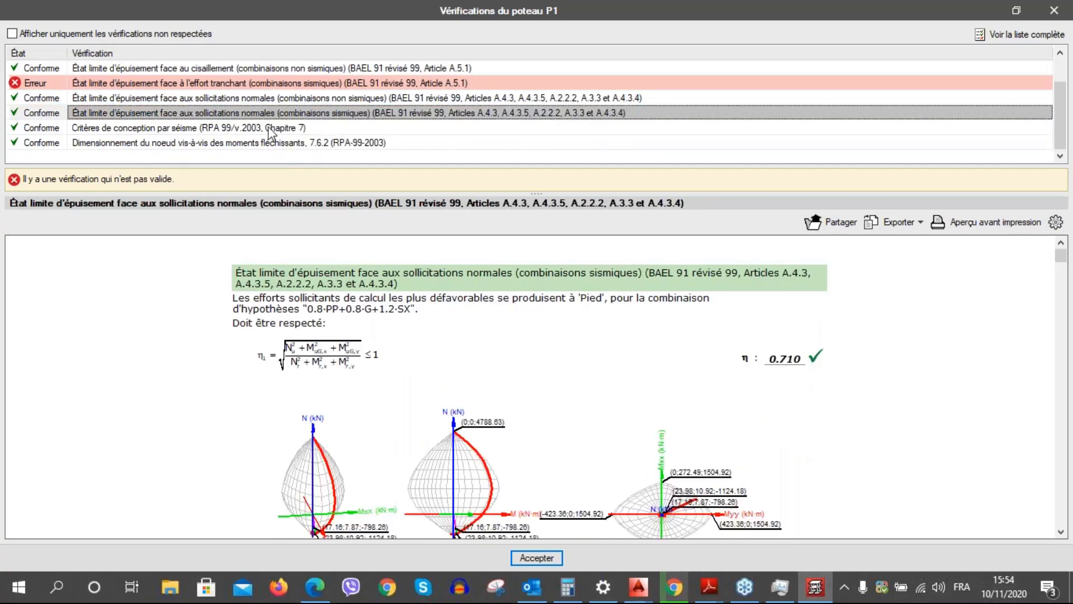
click(267, 129)
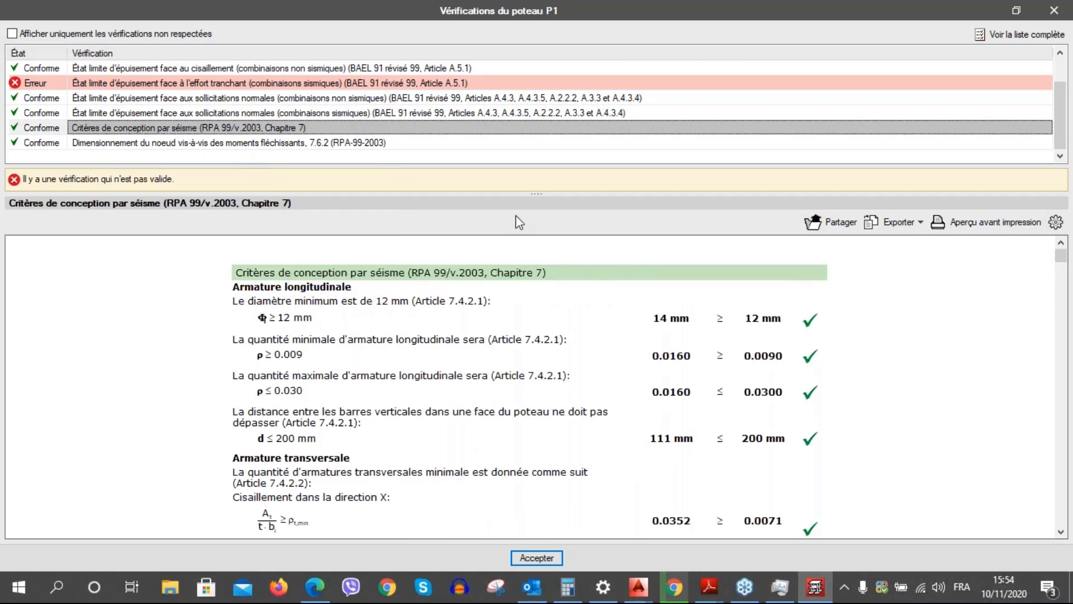
Review the reinforcement layout and minimum/maximum reinforcement checks of column P1 under BAEL 91 révisé 99
scroll(547, 347, down, 1)
scroll(548, 347, up, 1)
scroll(257, 90, up, 1)
click(241, 70)
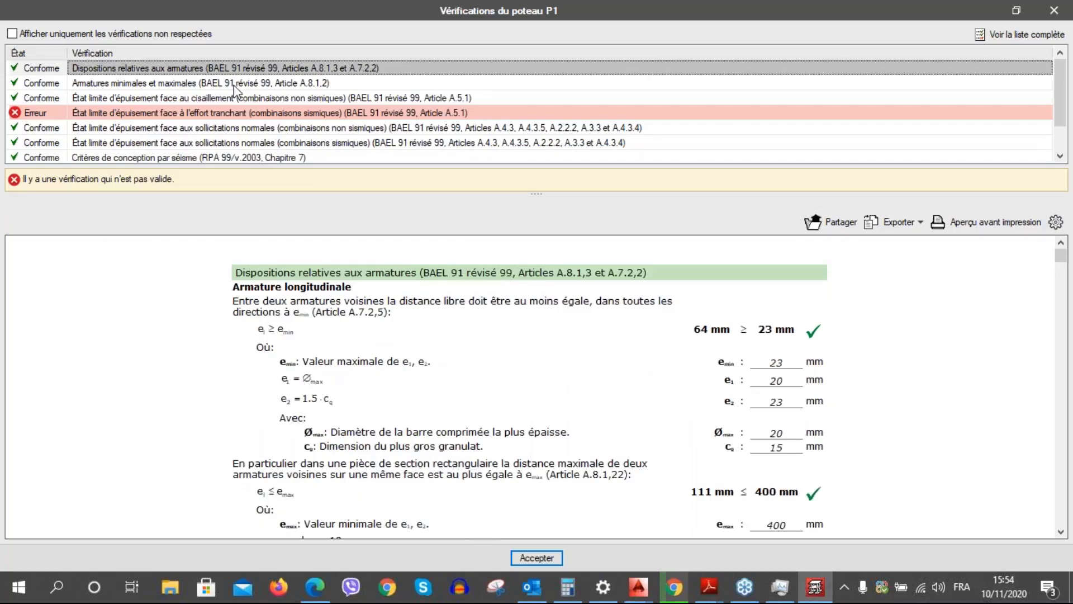
click(235, 83)
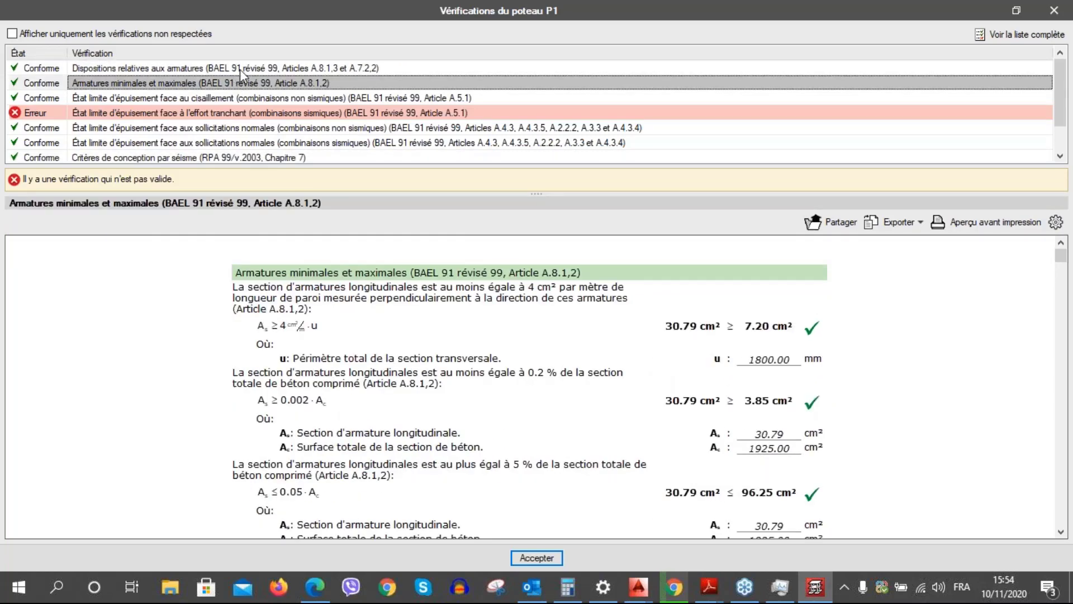
click(243, 68)
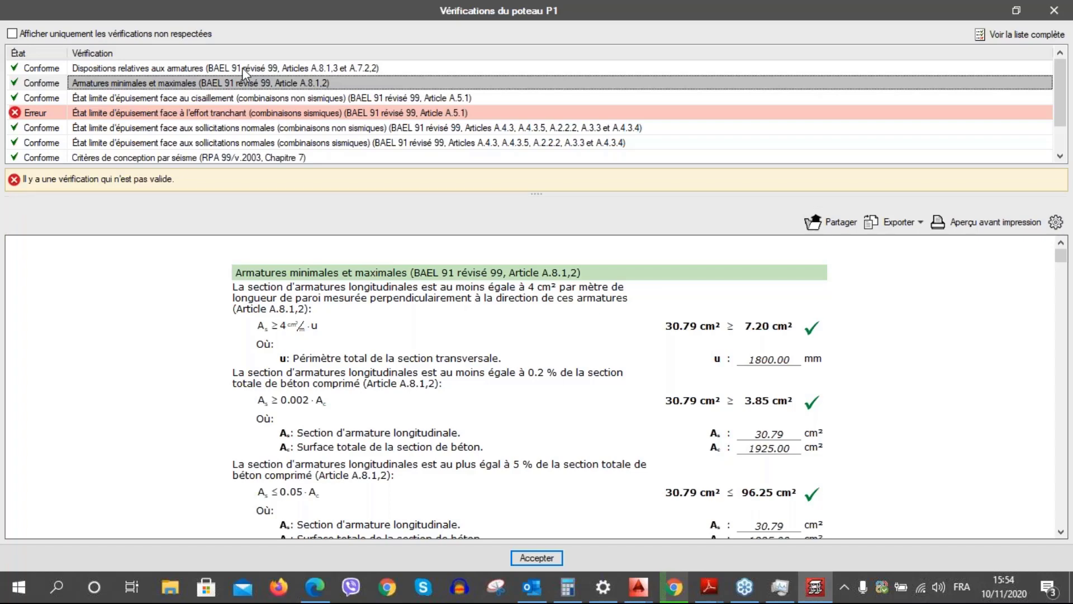
click(243, 69)
scroll(534, 425, down, 2)
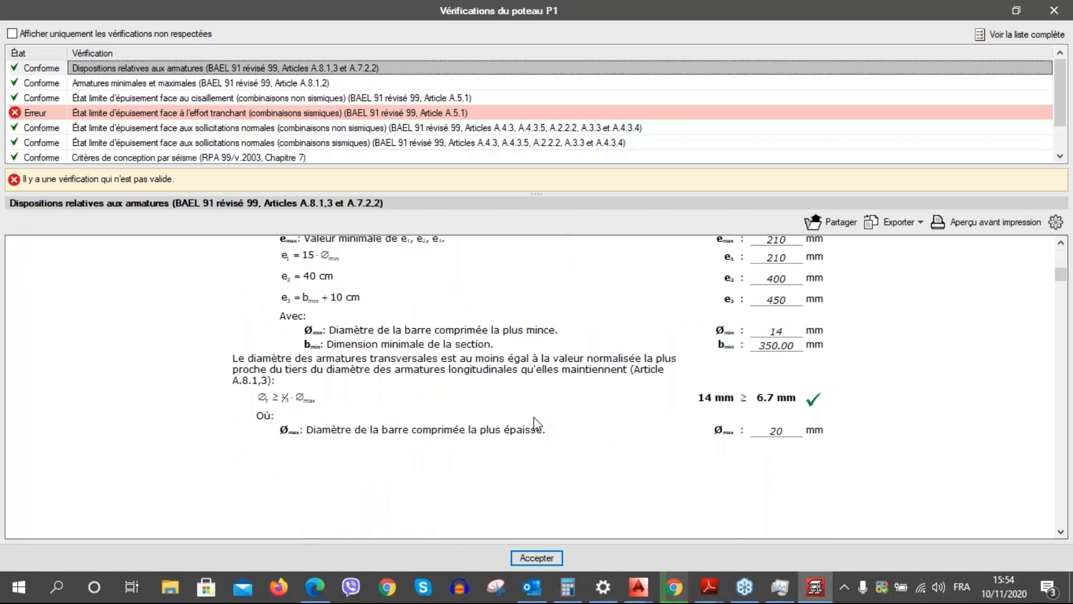
scroll(503, 391, up, 5)
Examine P1's seismic design criteria (RPA 99/v.2003, Chapitre 7), covering longitudinal bars, transverse bars and nodal-zone spacing
scroll(292, 145, down, 1)
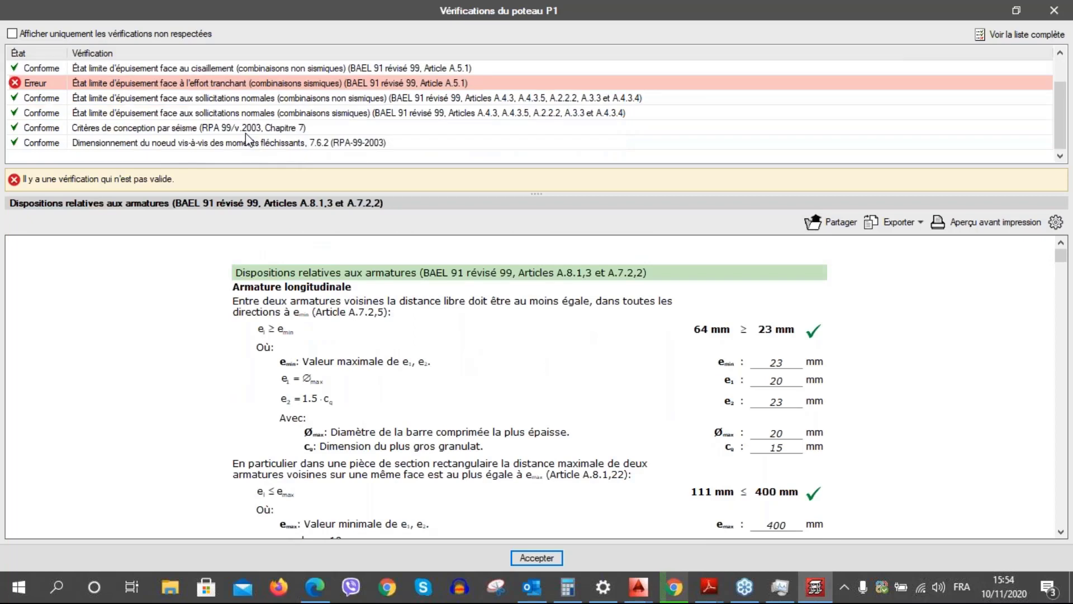
click(246, 132)
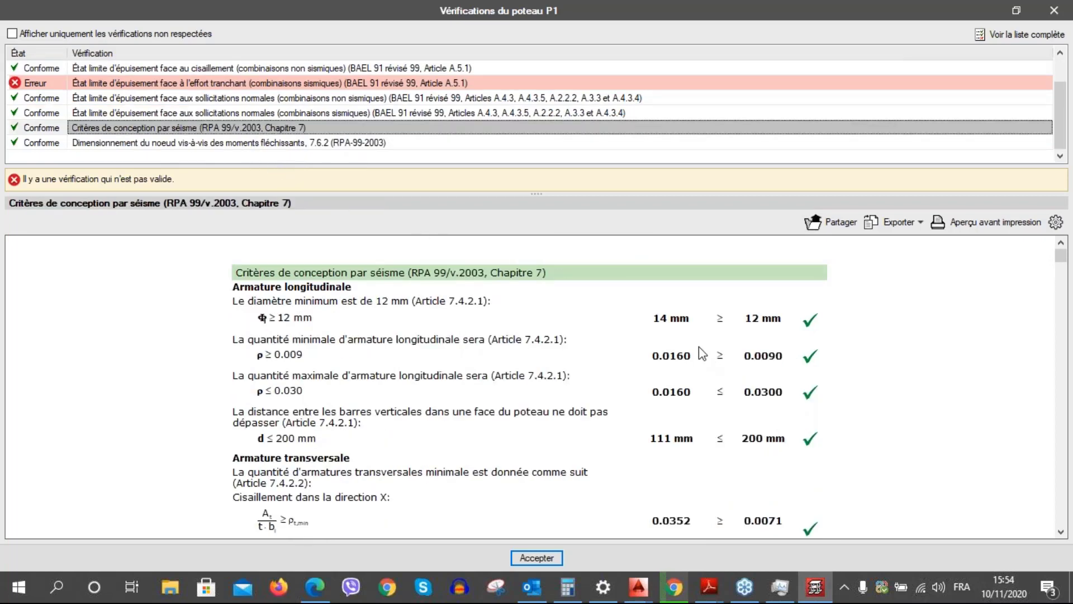
scroll(698, 368, down, 2)
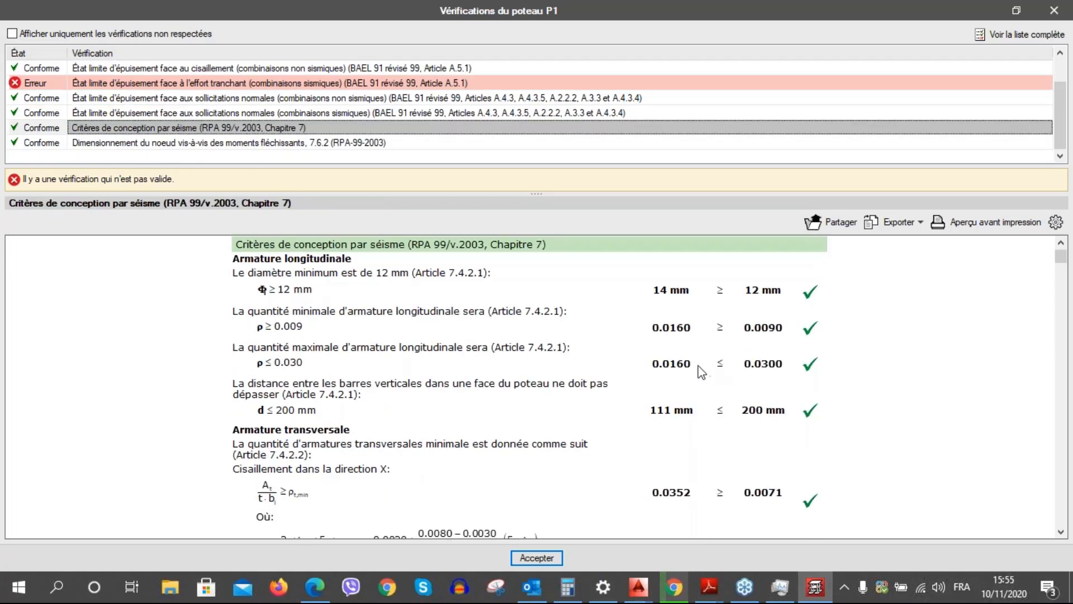
scroll(630, 376, up, 2)
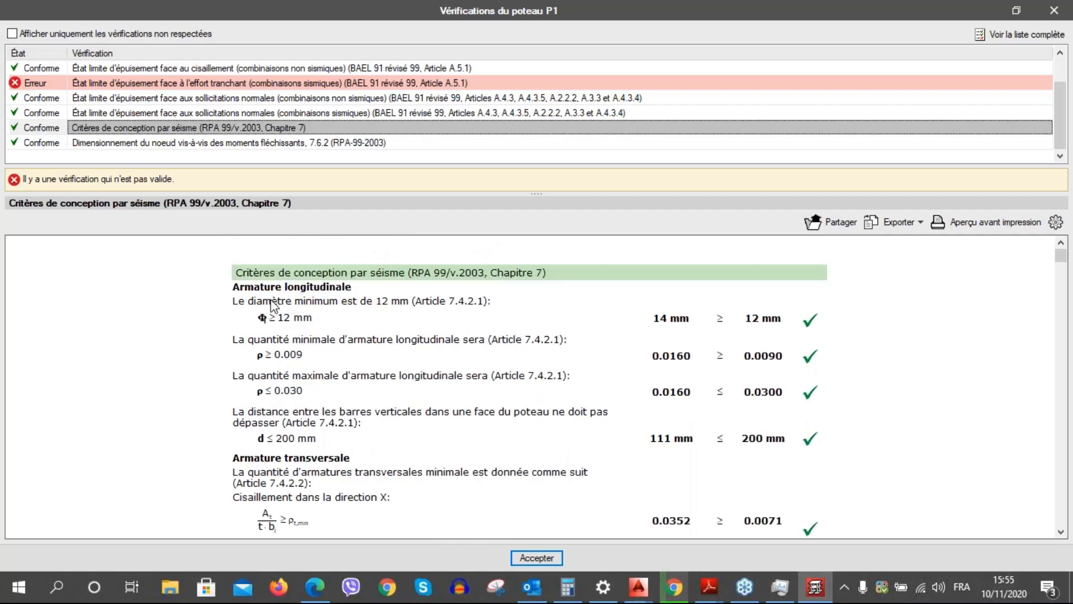
scroll(408, 336, down, 3)
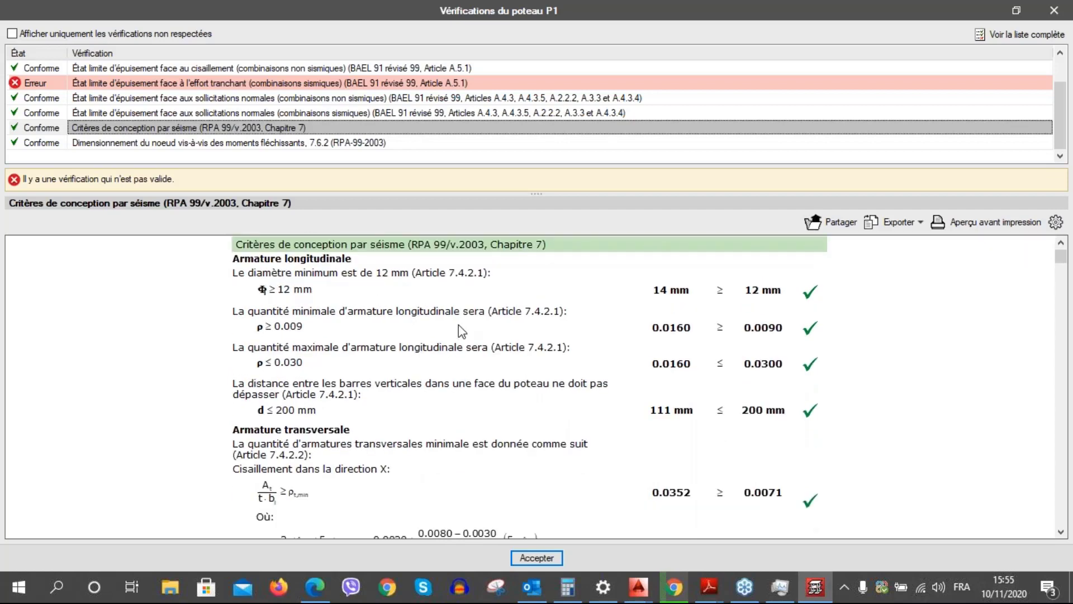
scroll(403, 353, down, 12)
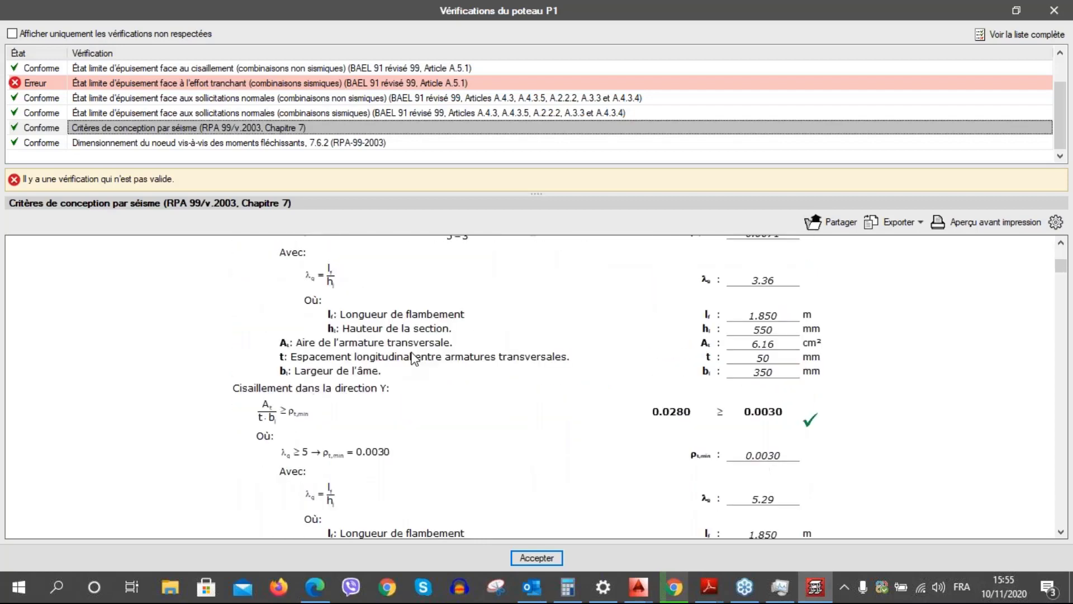
scroll(412, 360, down, 12)
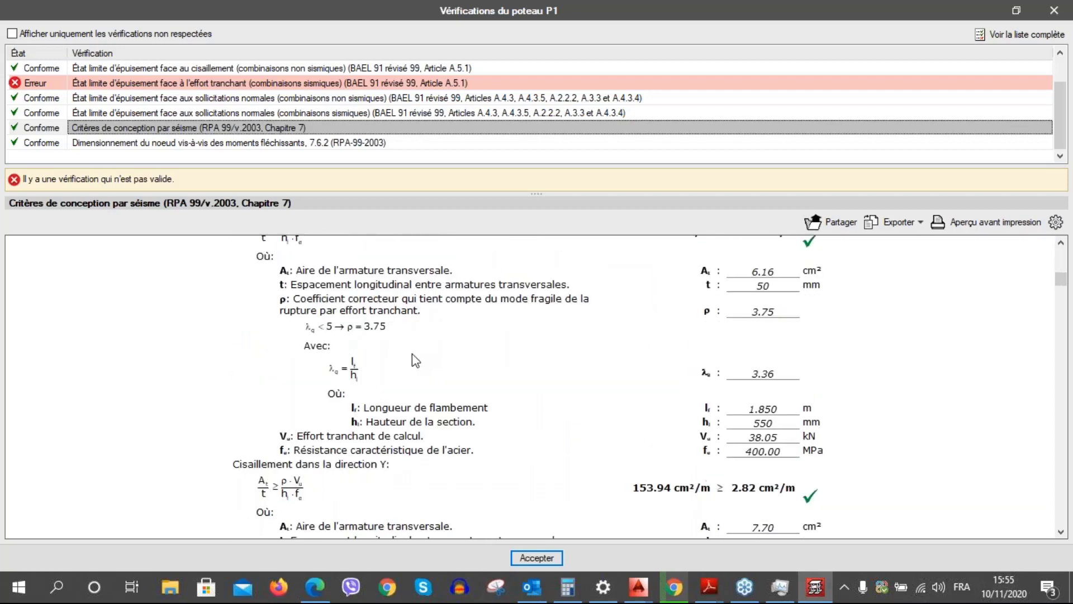
scroll(412, 357, down, 12)
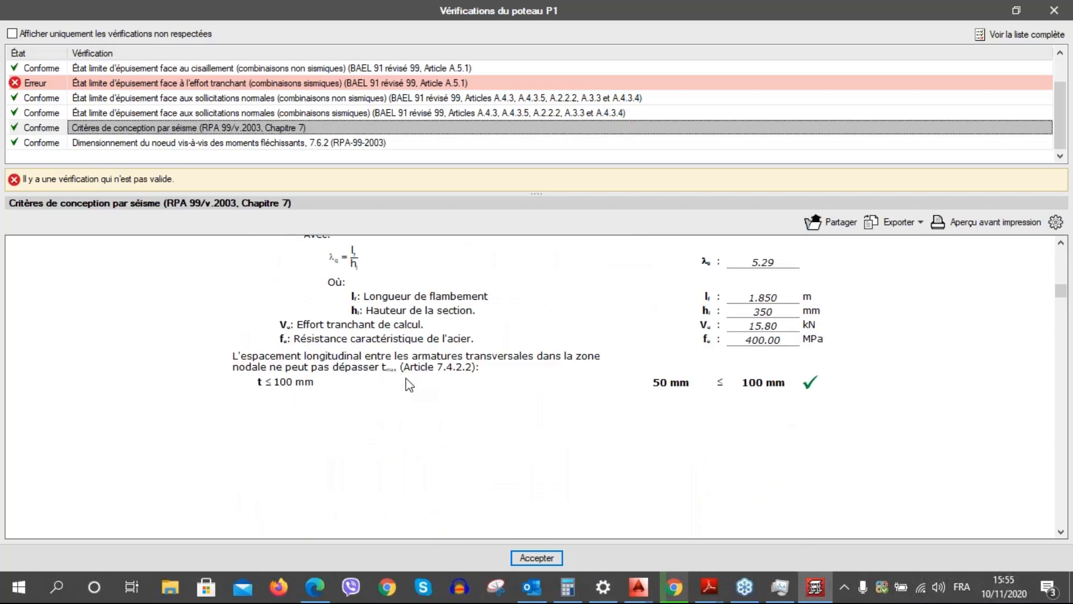
scroll(374, 240, up, 15)
scroll(374, 243, up, 20)
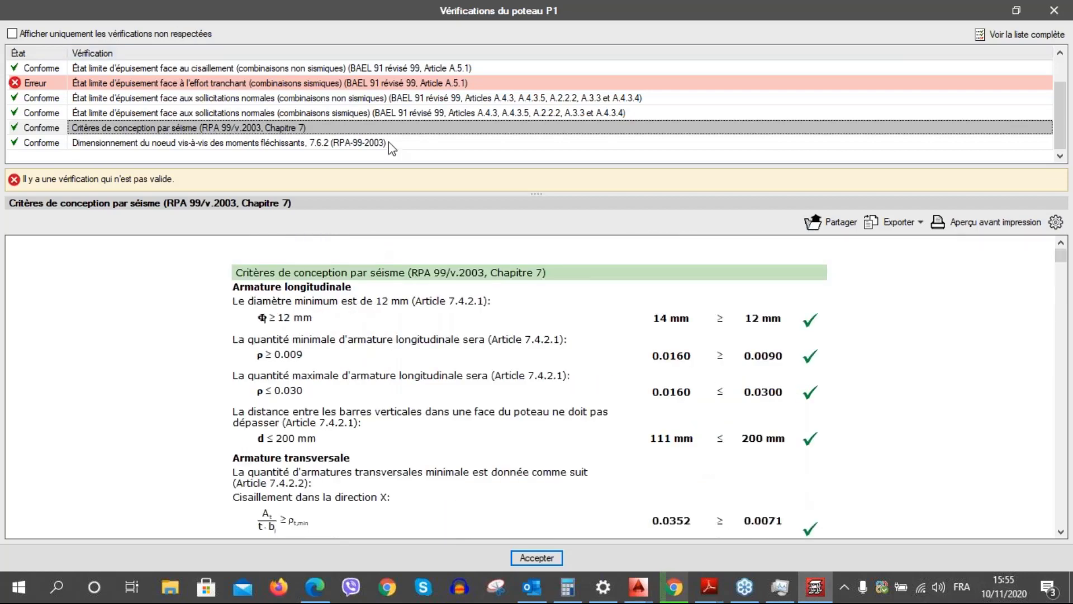
Show only the failed verifications of column P1, read the seismic shear check, and close the report
scroll(250, 104, up, 1)
scroll(249, 104, down, 1)
scroll(231, 115, up, 1)
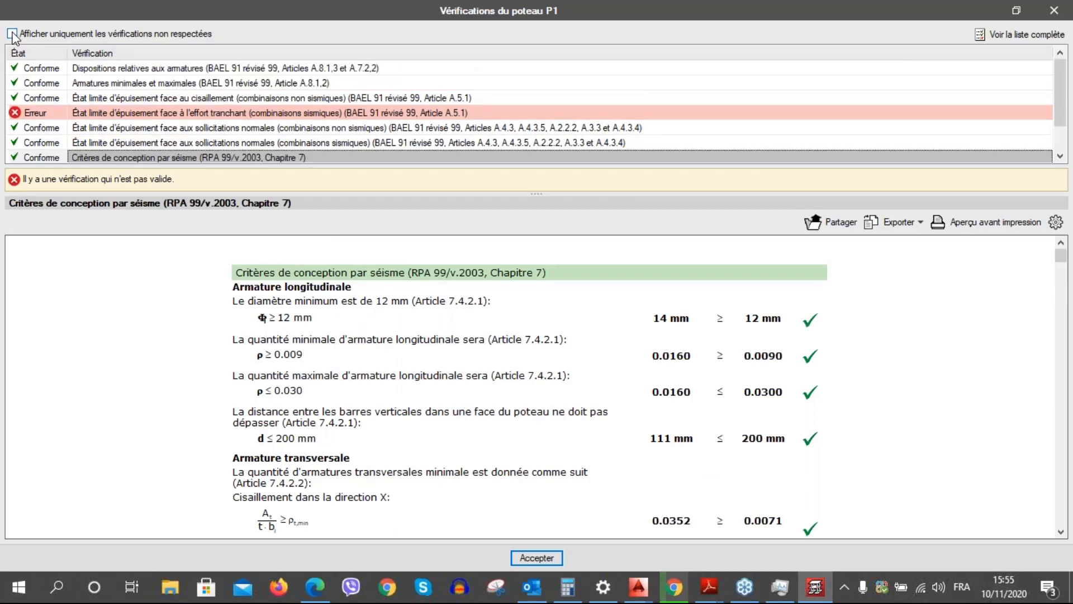
click(12, 34)
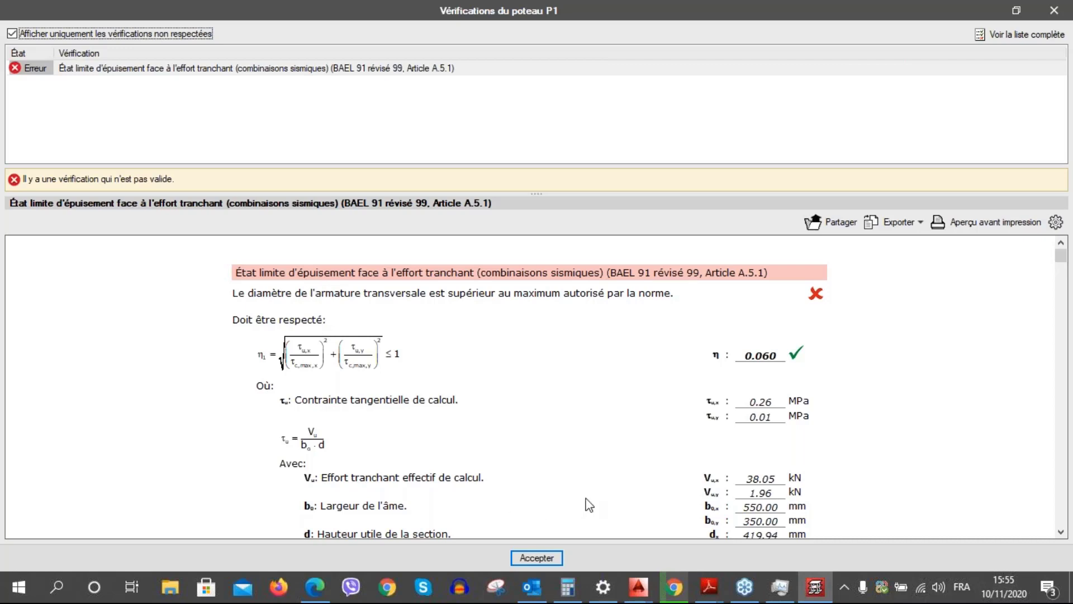
click(546, 558)
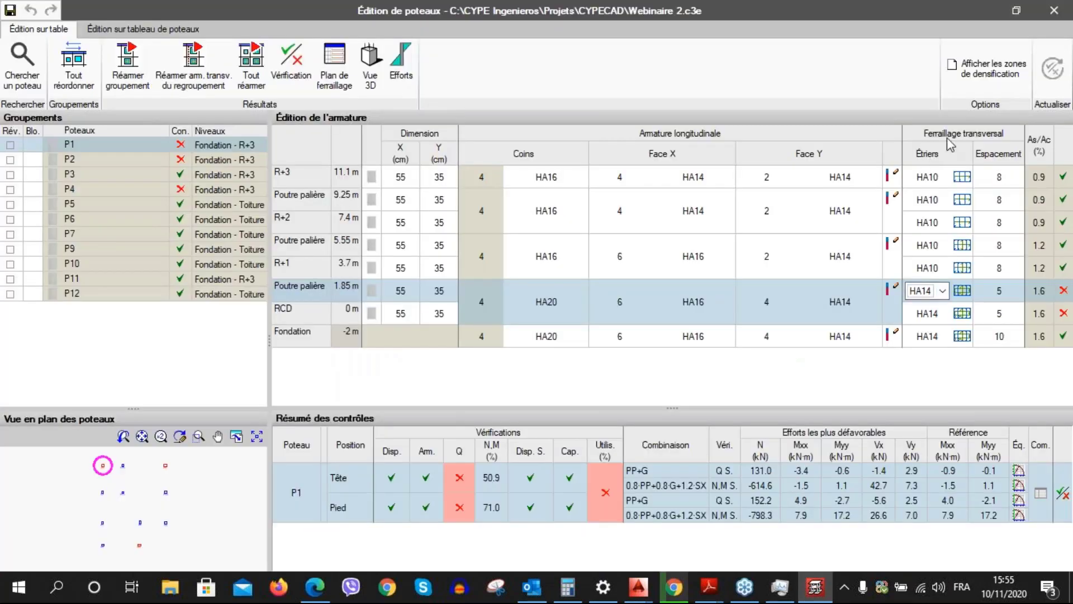
Set column P1's stirrups at the 1.85 m landing-beam level to HA10 and update that level's checks
click(943, 292)
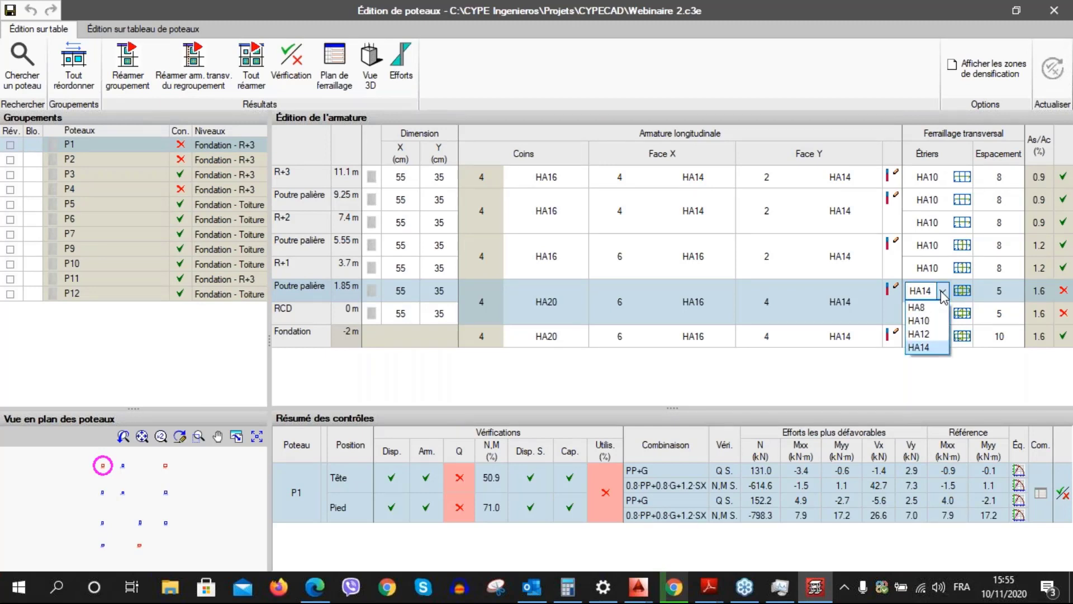
click(944, 291)
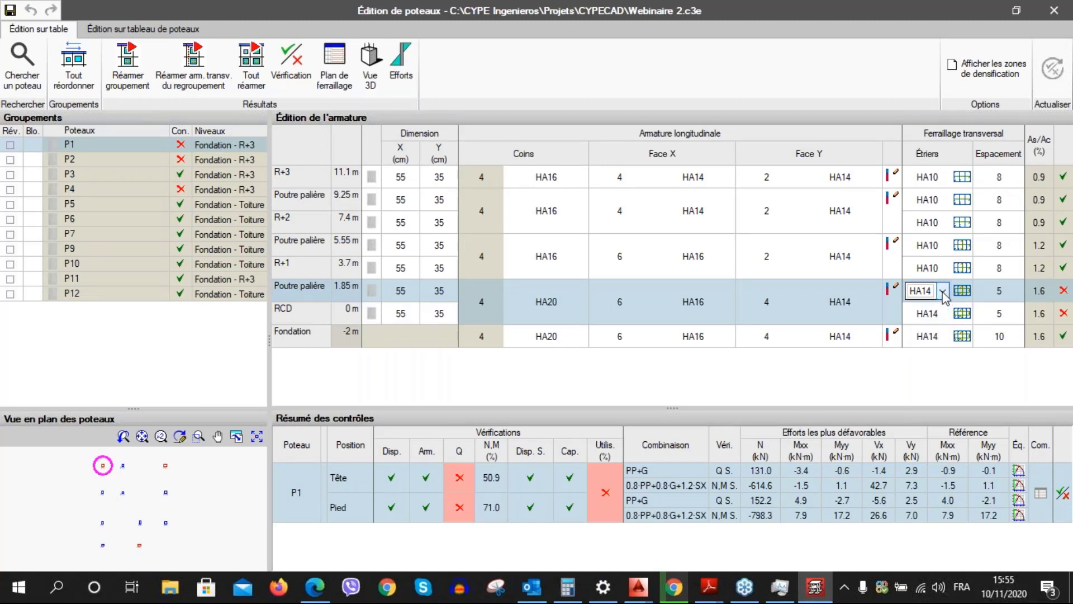
click(944, 291)
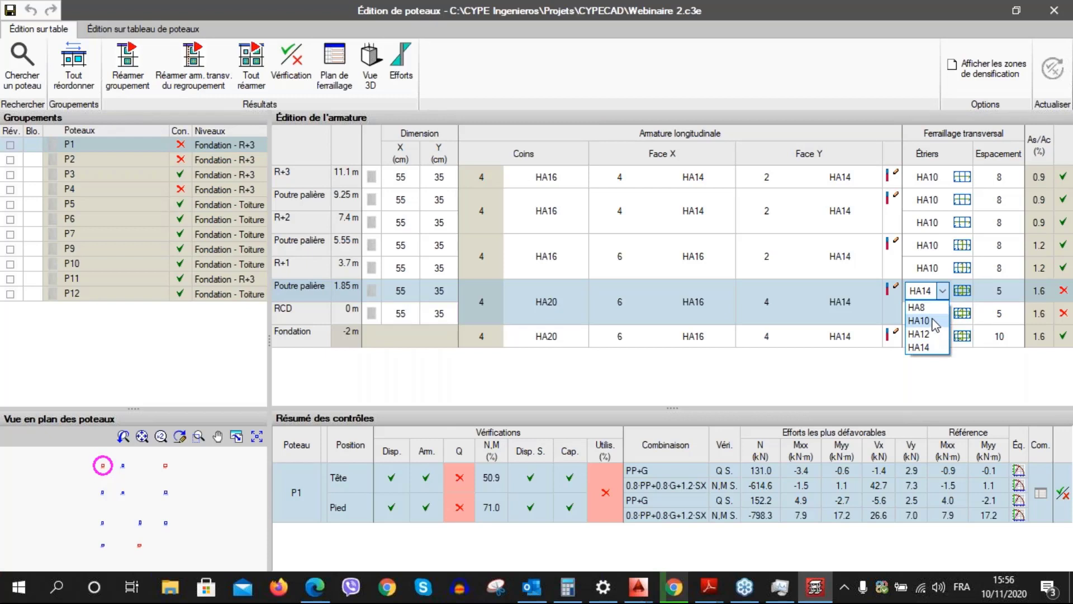
click(933, 320)
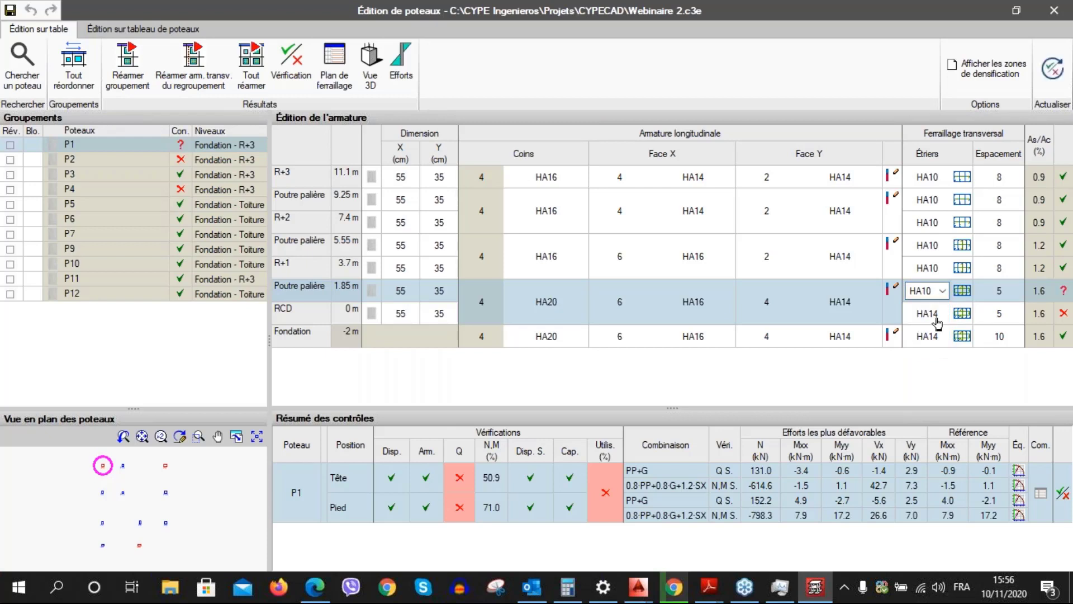
click(1064, 316)
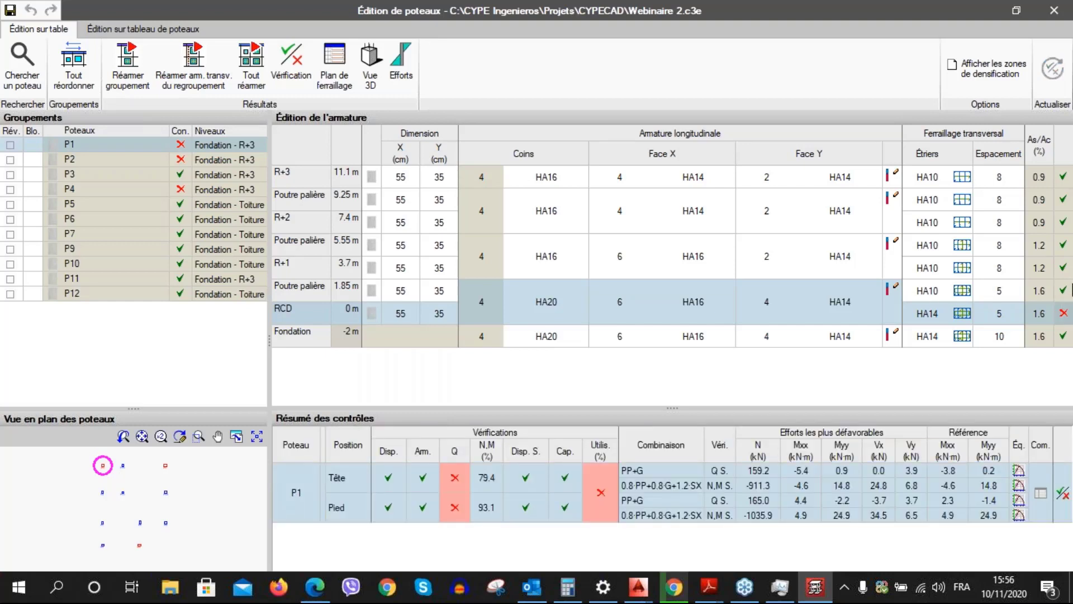
click(1064, 295)
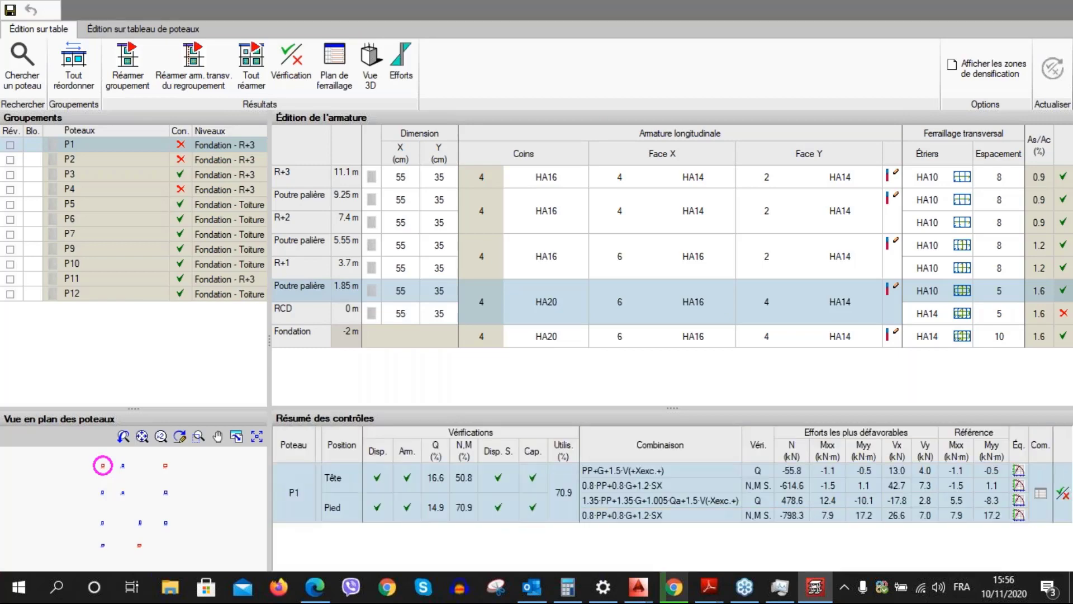
Reopen P1's verification report for the 1.85 m landing-beam level, review the seismic shear check, and close it
click(1058, 493)
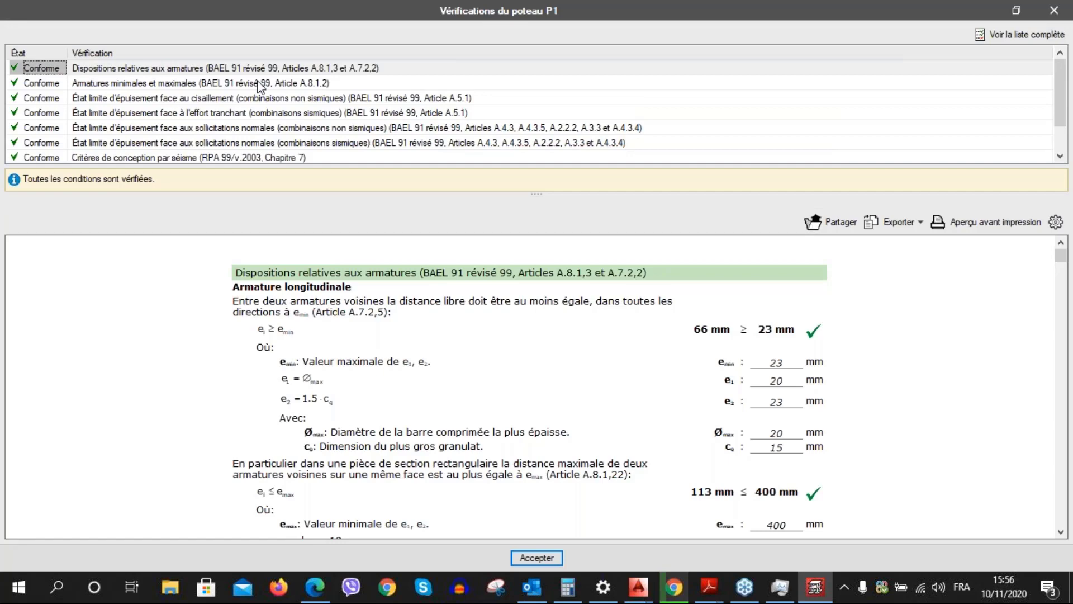
click(260, 84)
click(263, 112)
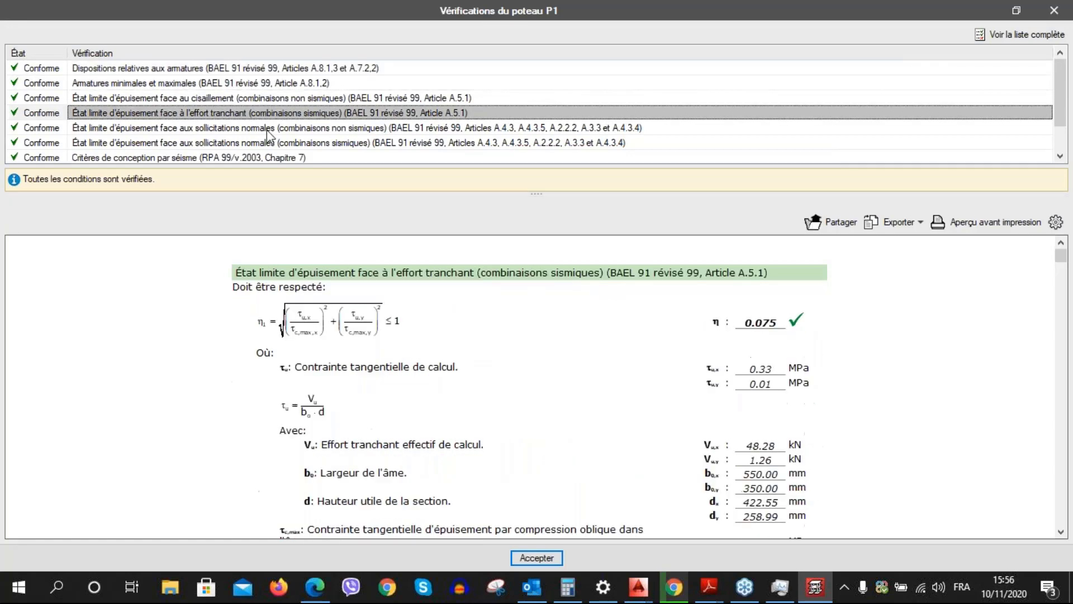
click(1054, 11)
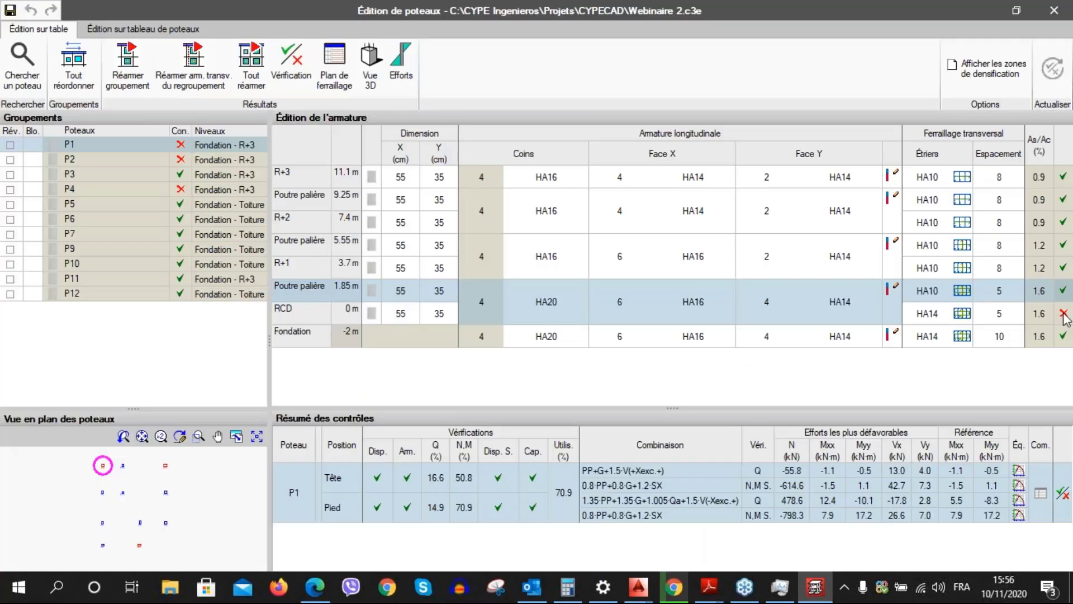
Set column P1's stirrups at the RCD level to HA10
click(944, 314)
click(942, 343)
Review the checks of columns P2 and P4, and examine the failed verification of P4's RCD level
click(165, 467)
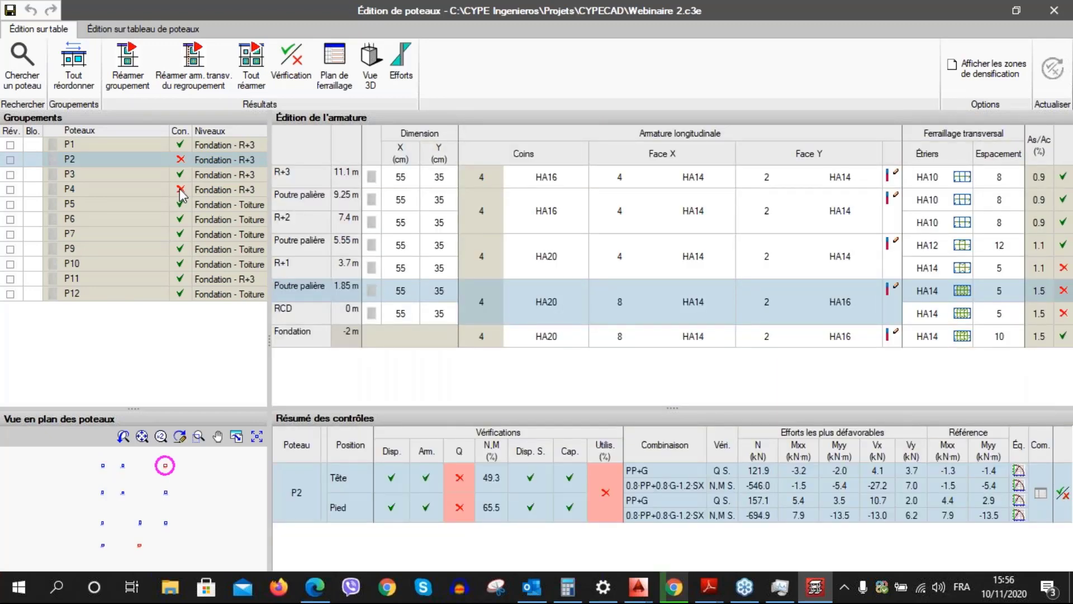
click(181, 192)
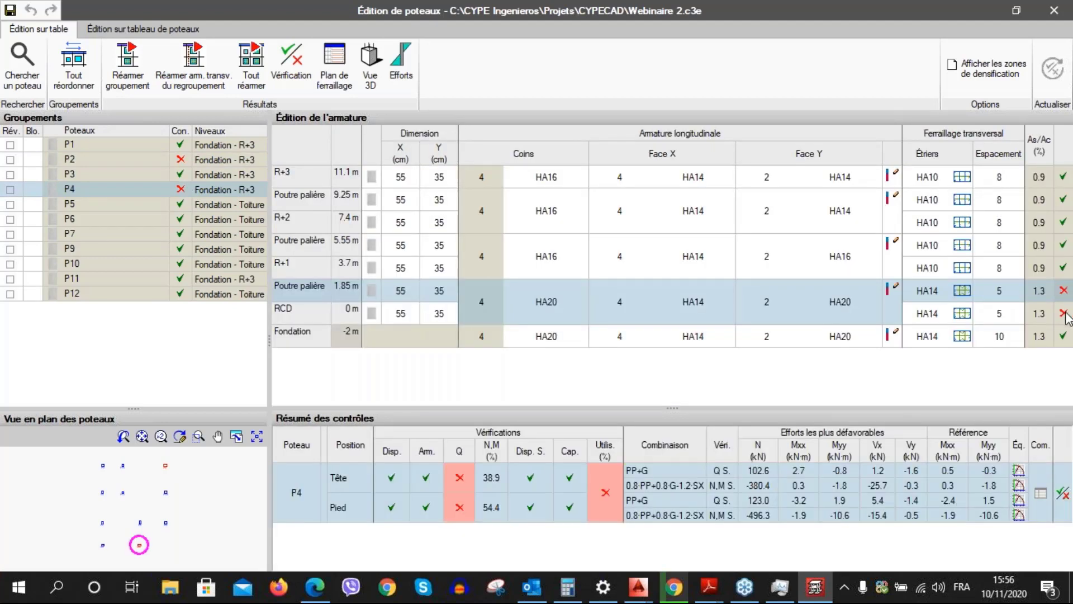
click(1064, 313)
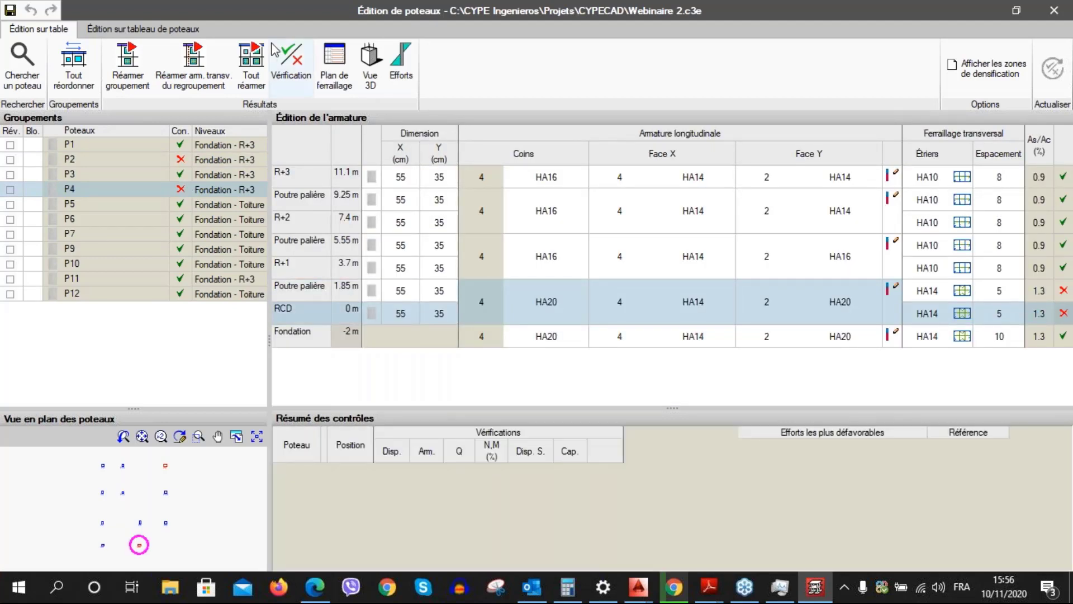
click(274, 50)
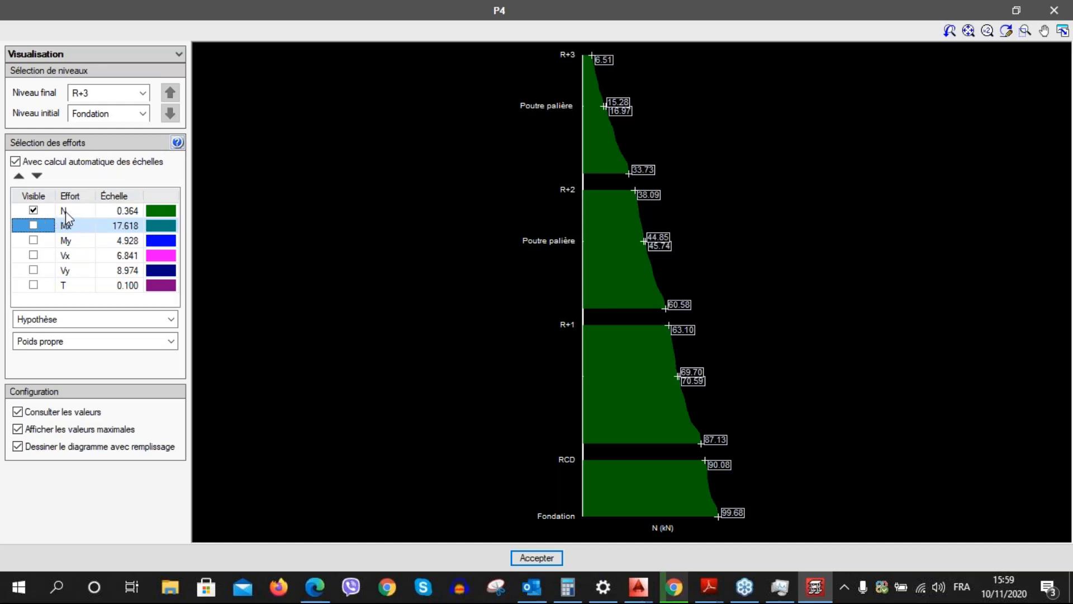
Display column P4's axial force diagram N for the Séisme X load case
mouse_move(472, 172)
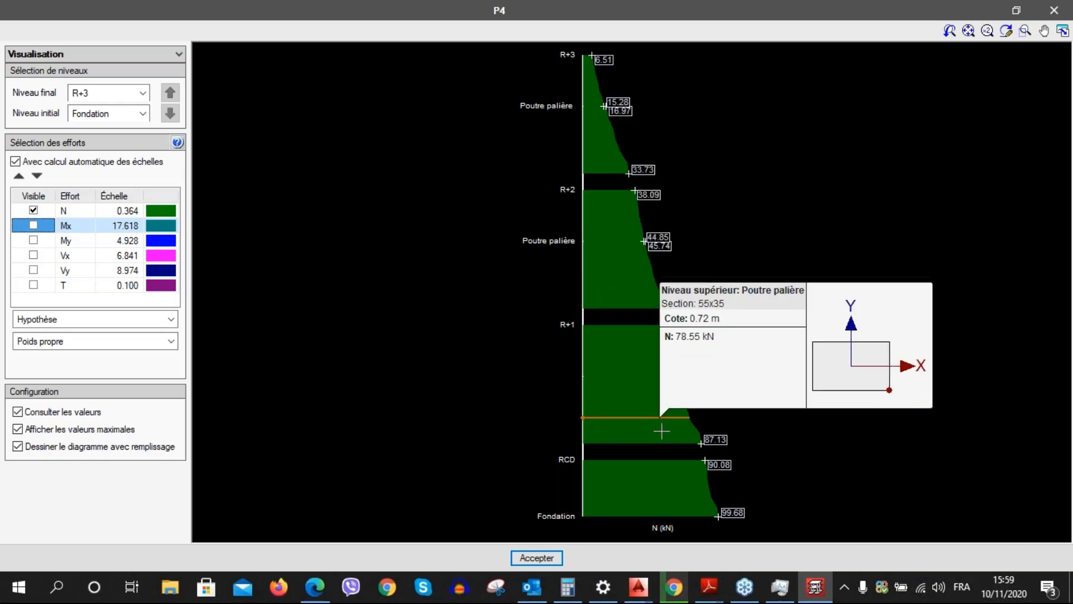
click(172, 341)
drag(167, 391, 168, 445)
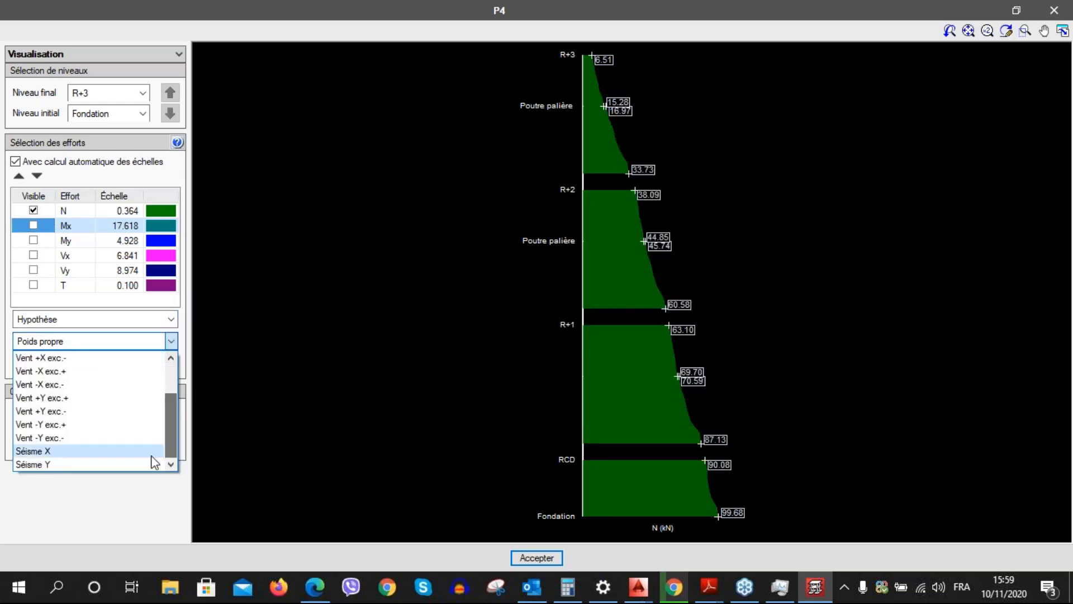
click(109, 452)
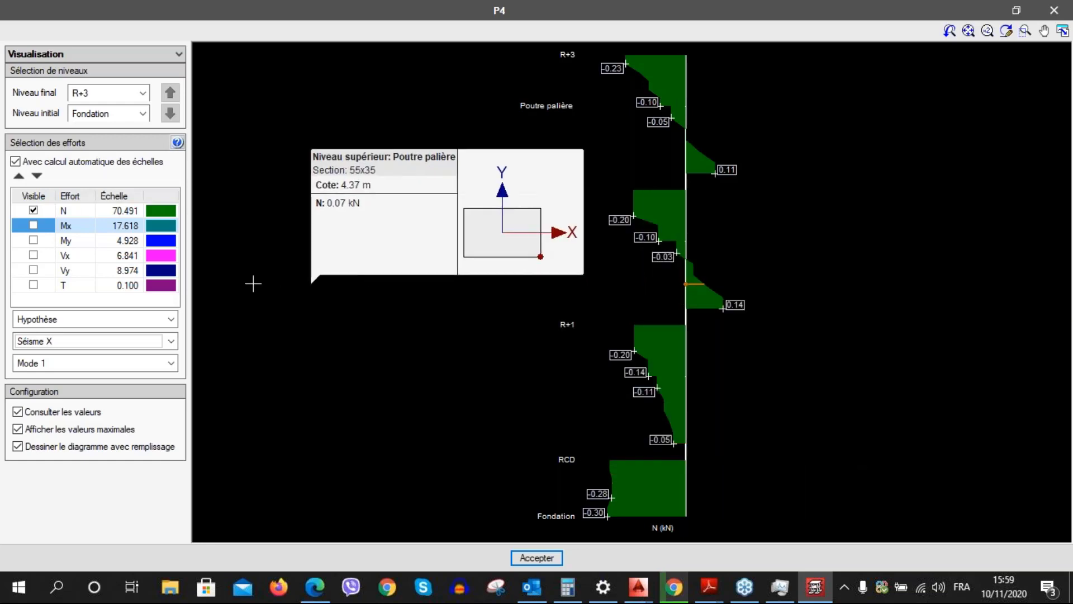
Add the Mx and Vx diagrams for Séisme X to column P4's force view, read the values along its height, and close the view
click(33, 225)
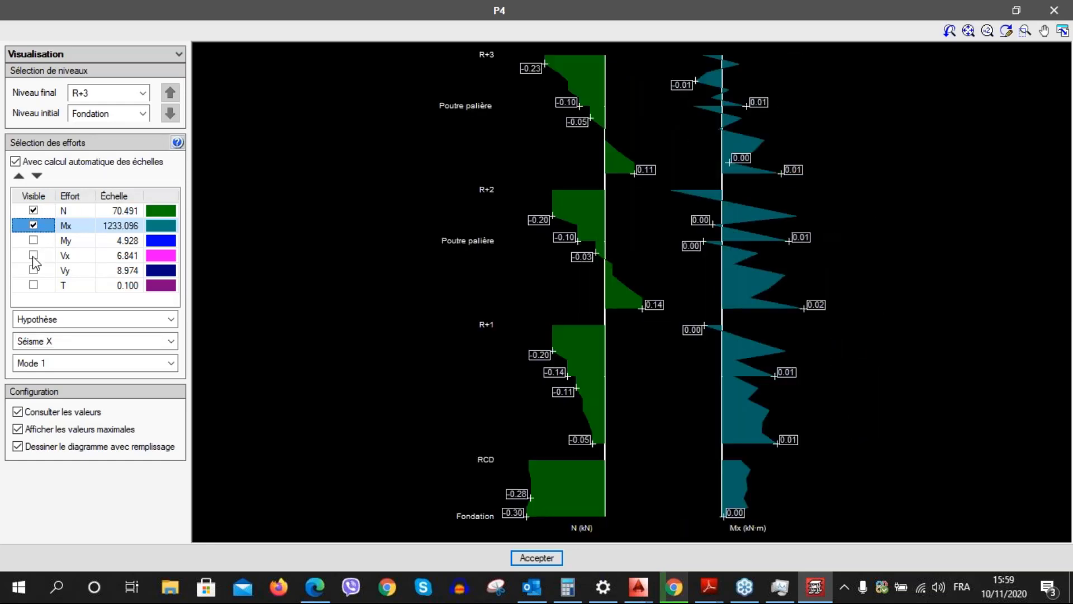
click(33, 255)
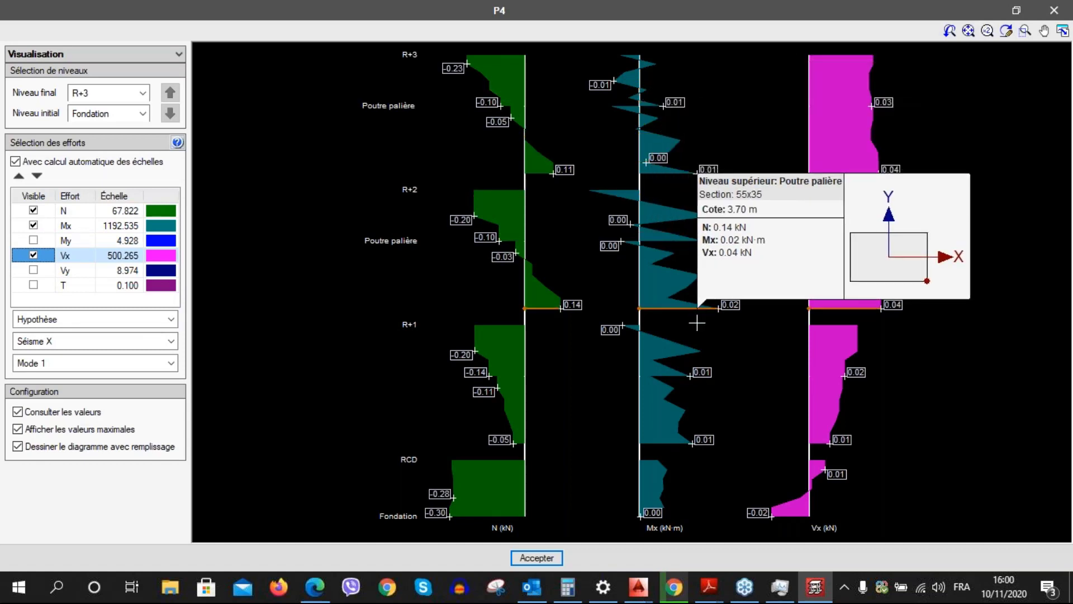
click(536, 556)
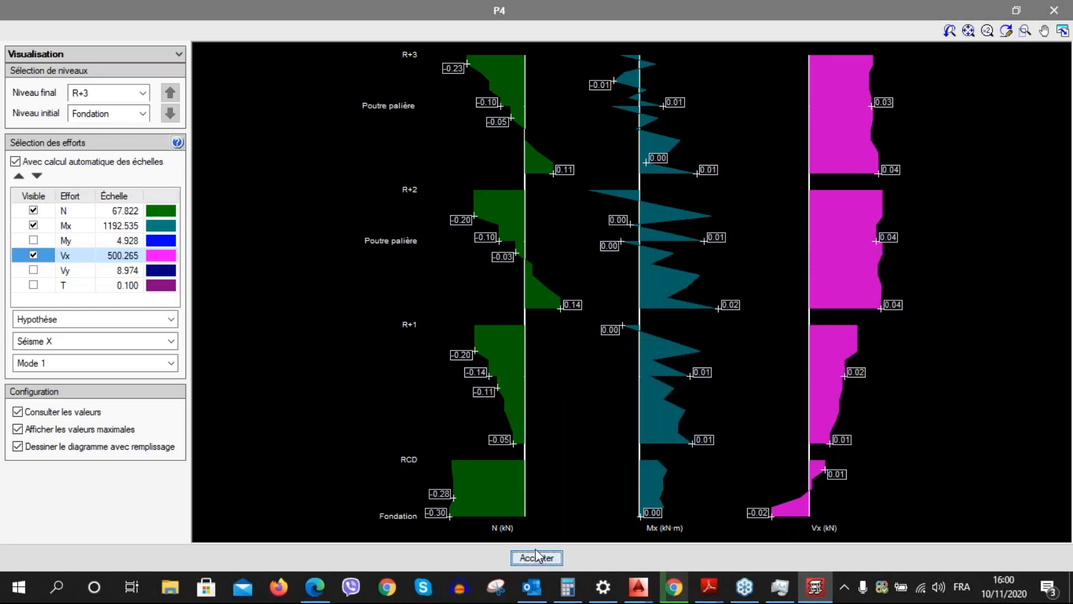
click(536, 557)
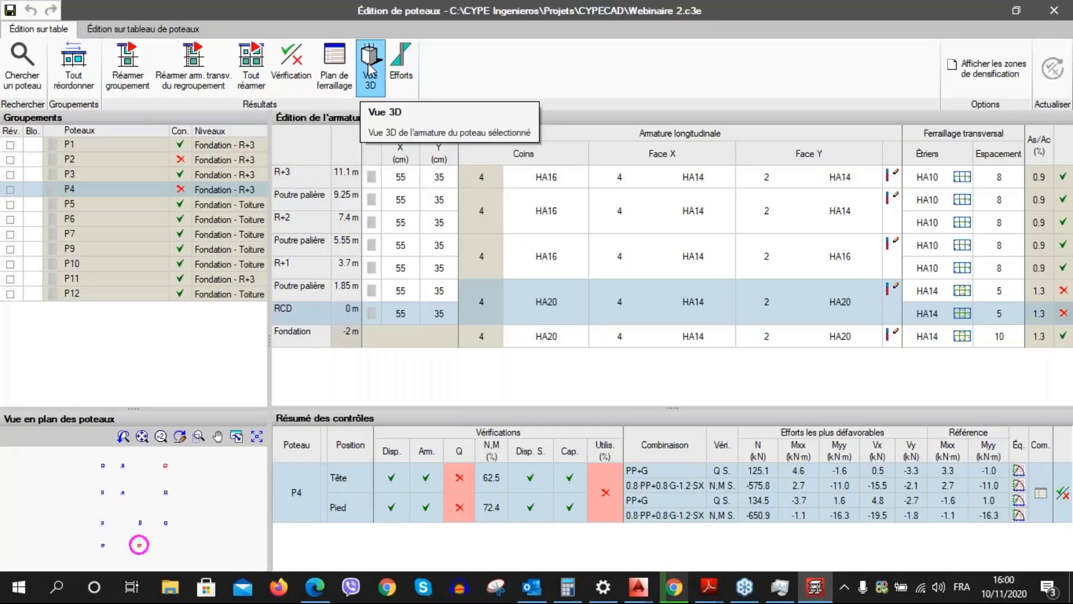
Open the 3D view of column P4's reinforcement and inspect the cage up close
click(369, 69)
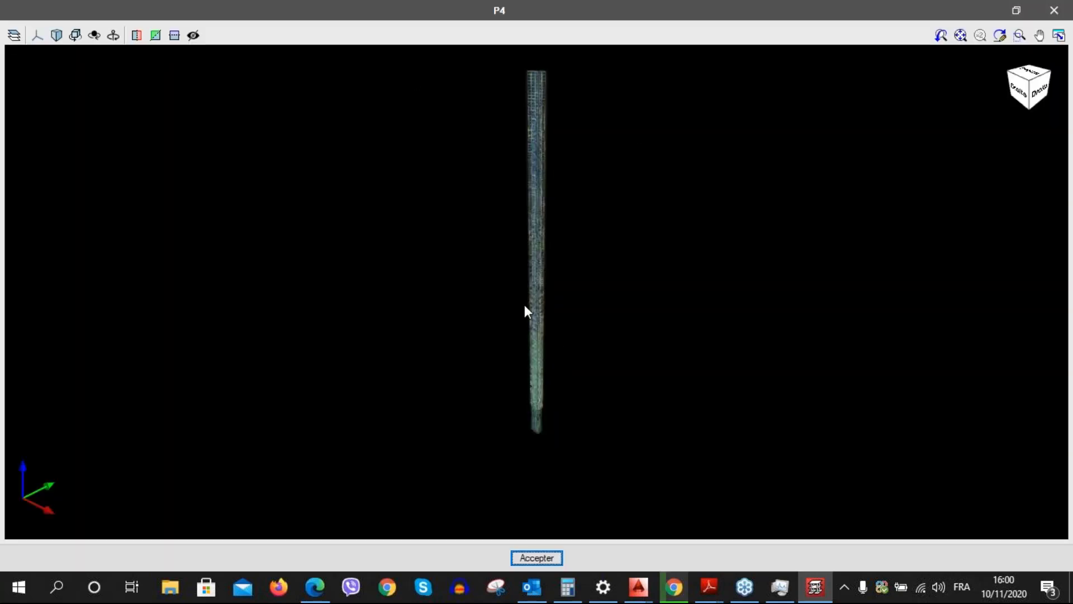
scroll(526, 307, up, 3)
scroll(518, 282, up, 5)
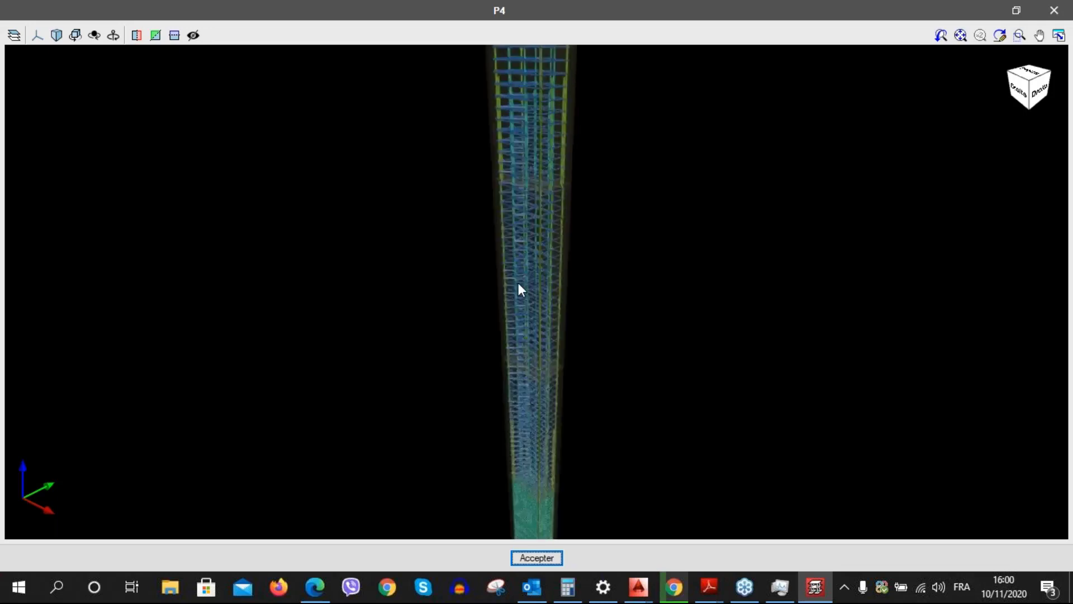
middle_drag(535, 321, 570, 237)
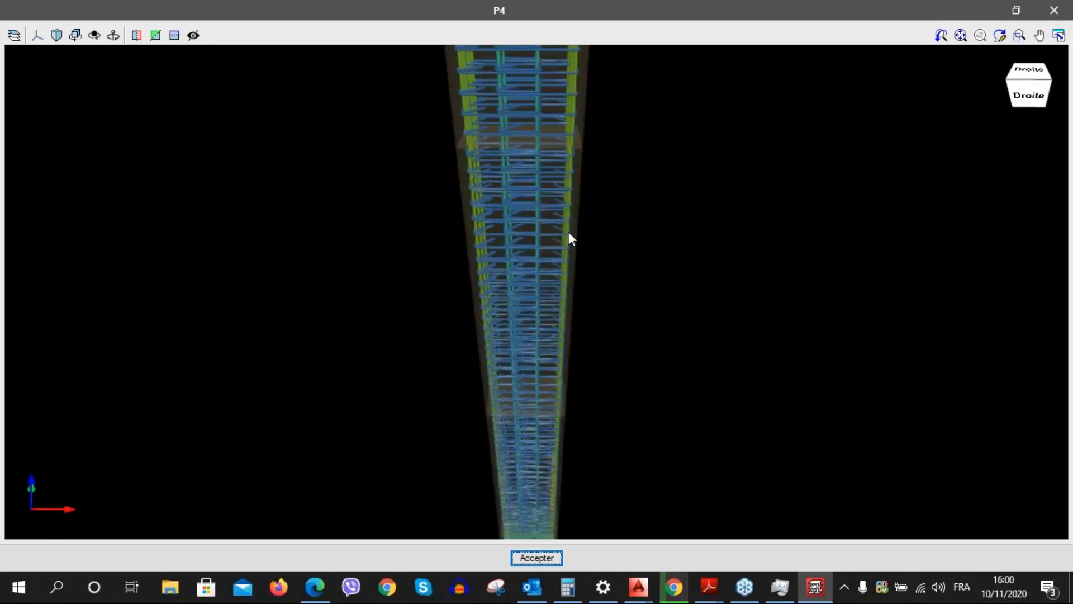
Cut column P4's 3D view with a horizontal section plane, examine the stirrup arrangement, and close the view
click(174, 35)
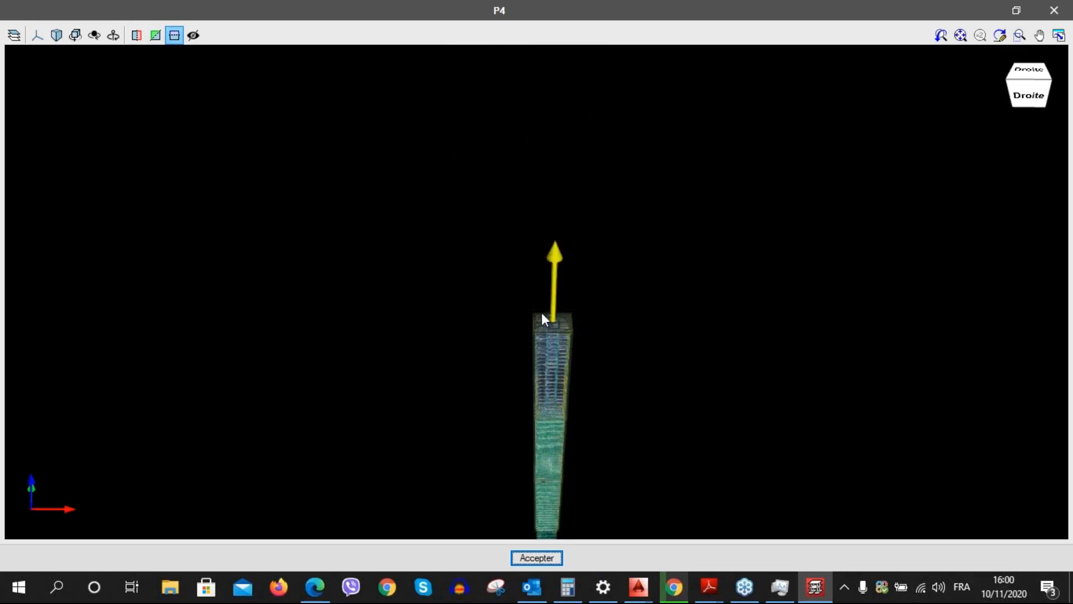
scroll(572, 344, up, 5)
middle_drag(560, 366, 570, 249)
scroll(577, 237, up, 3)
mouse_move(604, 148)
middle_down()
mouse_move(654, 7)
mouse_move(609, 170)
mouse_move(594, 165)
mouse_move(606, 136)
mouse_move(687, 132)
mouse_move(615, 228)
mouse_move(683, 251)
mouse_move(643, 324)
middle_up()
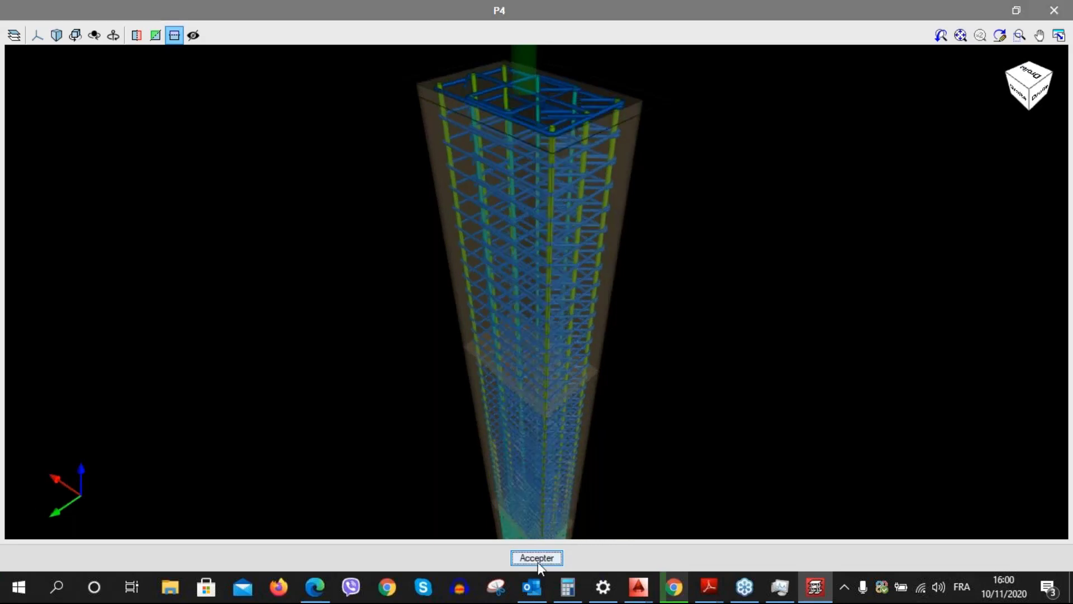
click(537, 557)
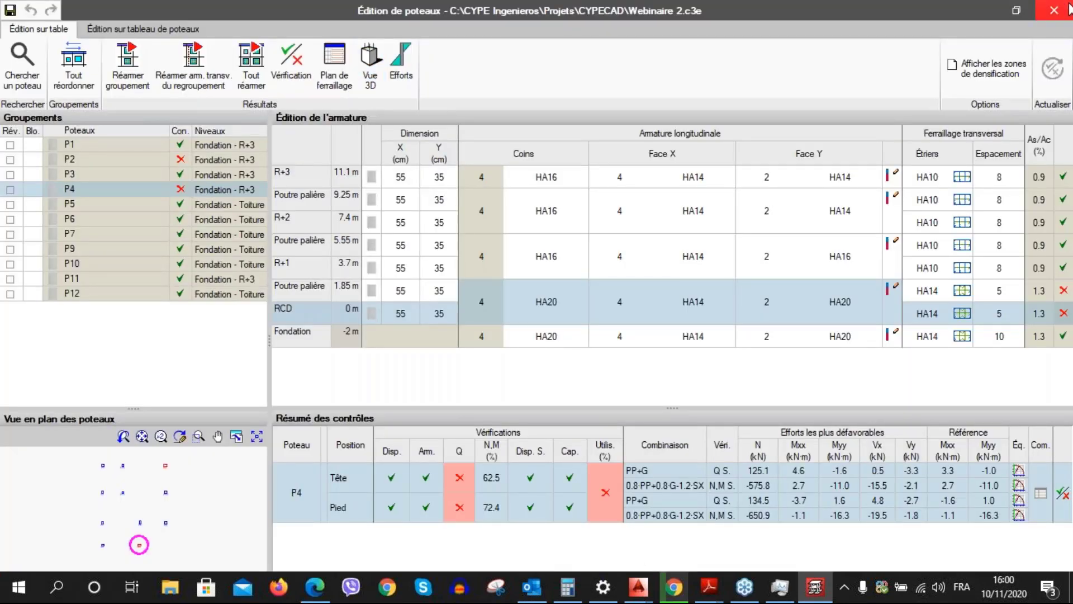
Leave the column editor, confirm the exit, and end the column selection command in the floor plan
click(1058, 17)
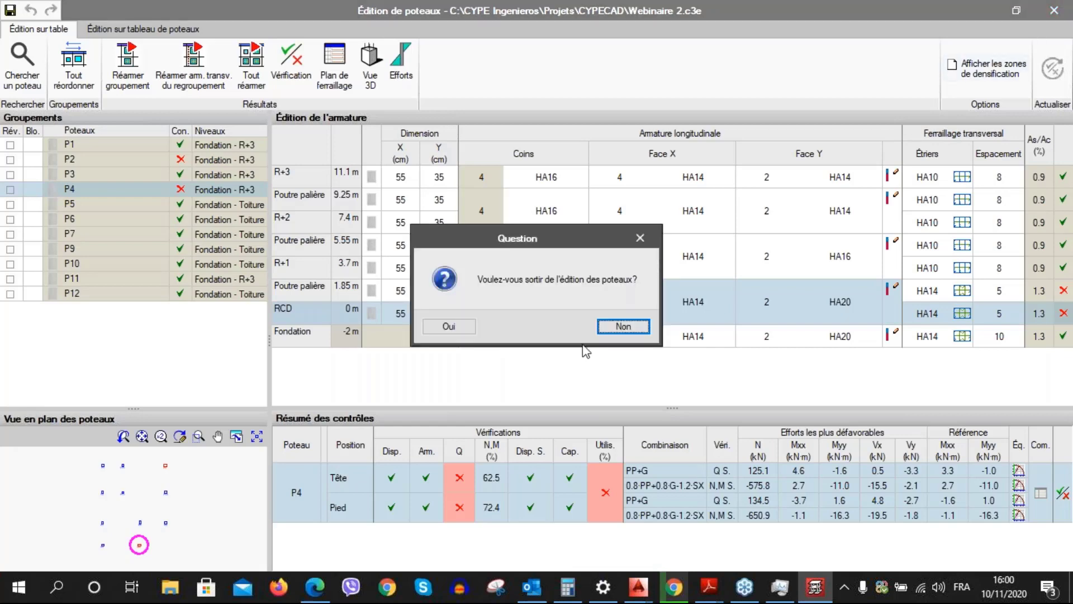
click(470, 328)
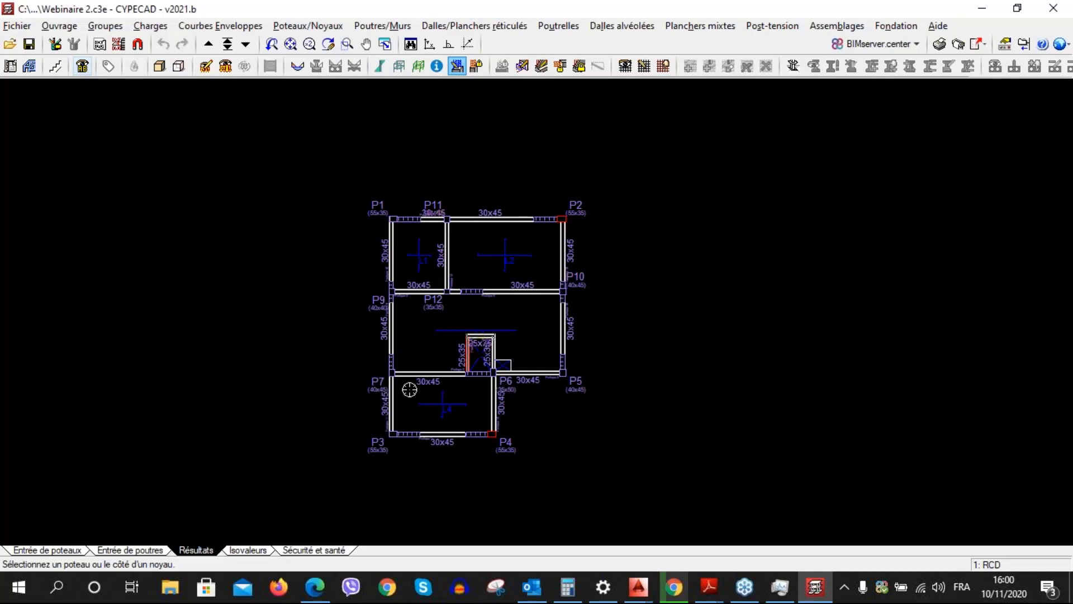
scroll(390, 217, up, 2)
scroll(390, 216, up, 3)
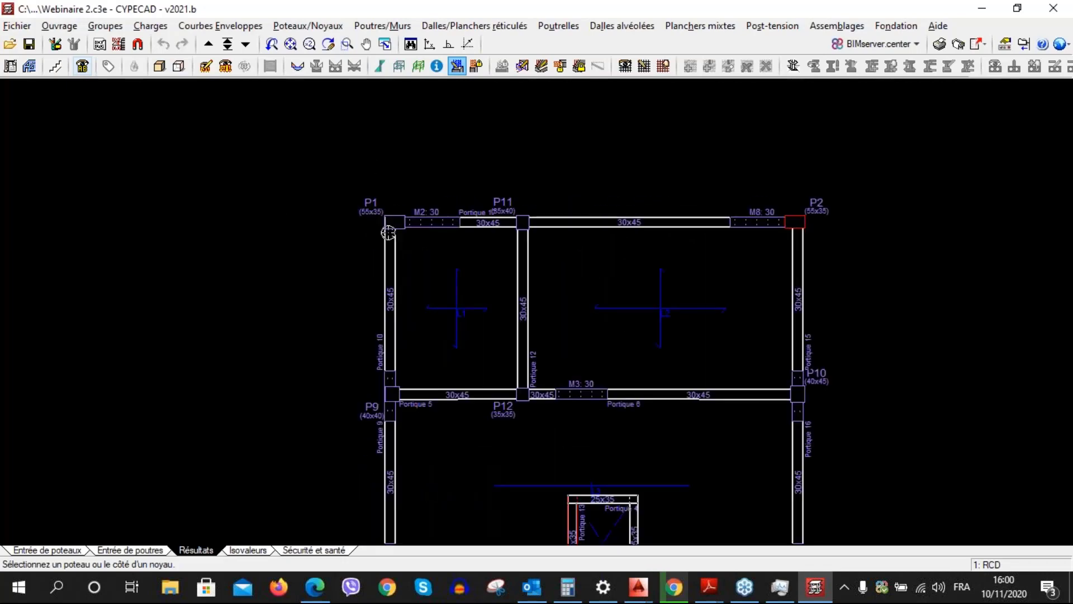
right_click(390, 212)
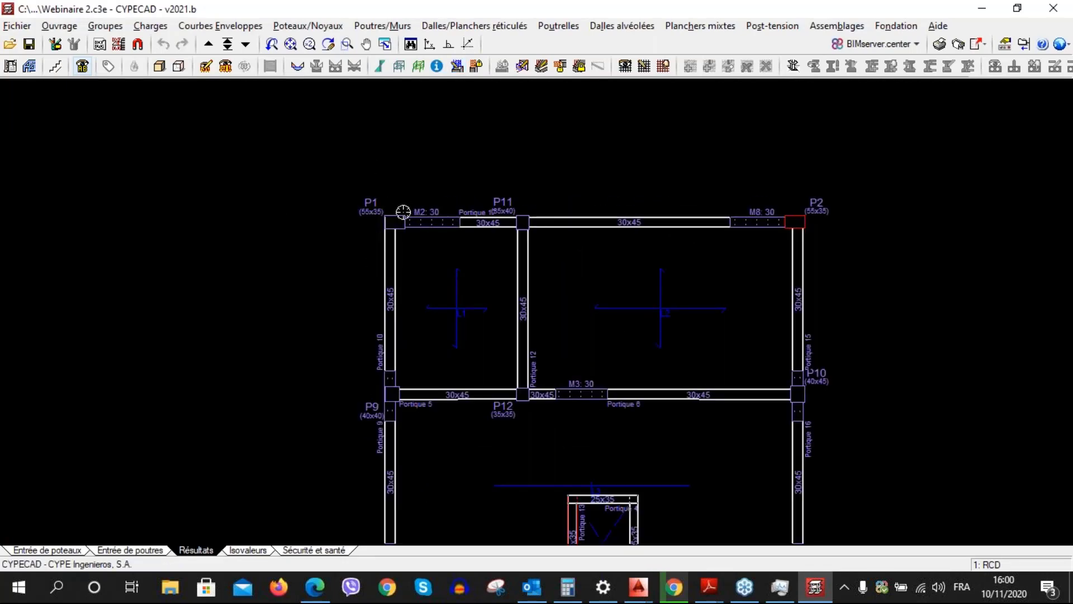
Move up to floor R+1 and open Portique 19 in the beam editor
scroll(575, 347, down, 3)
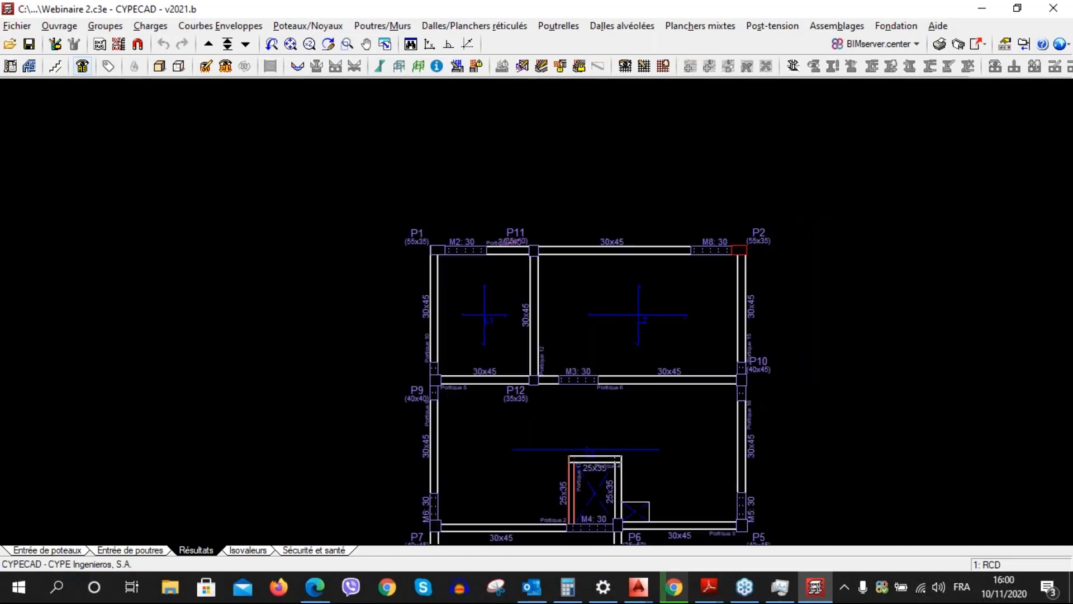
middle_drag(588, 389, 525, 352)
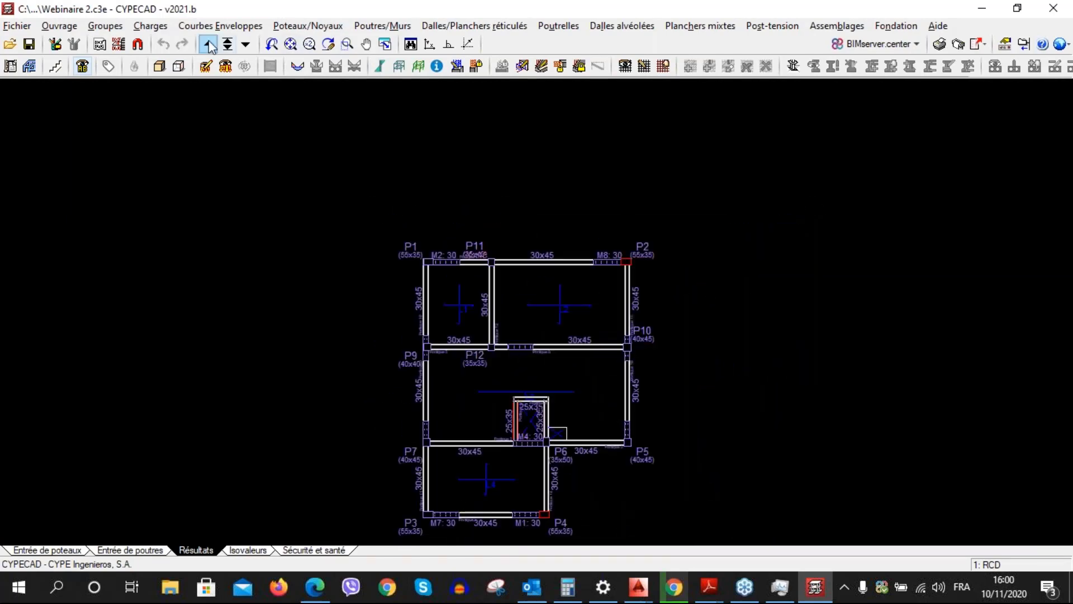
click(209, 45)
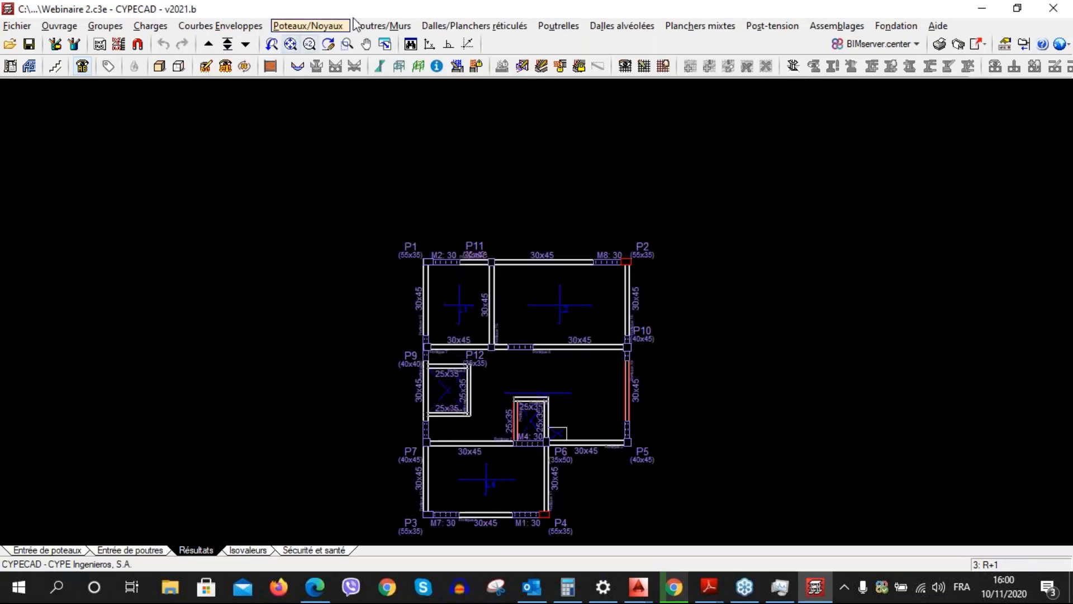
click(381, 27)
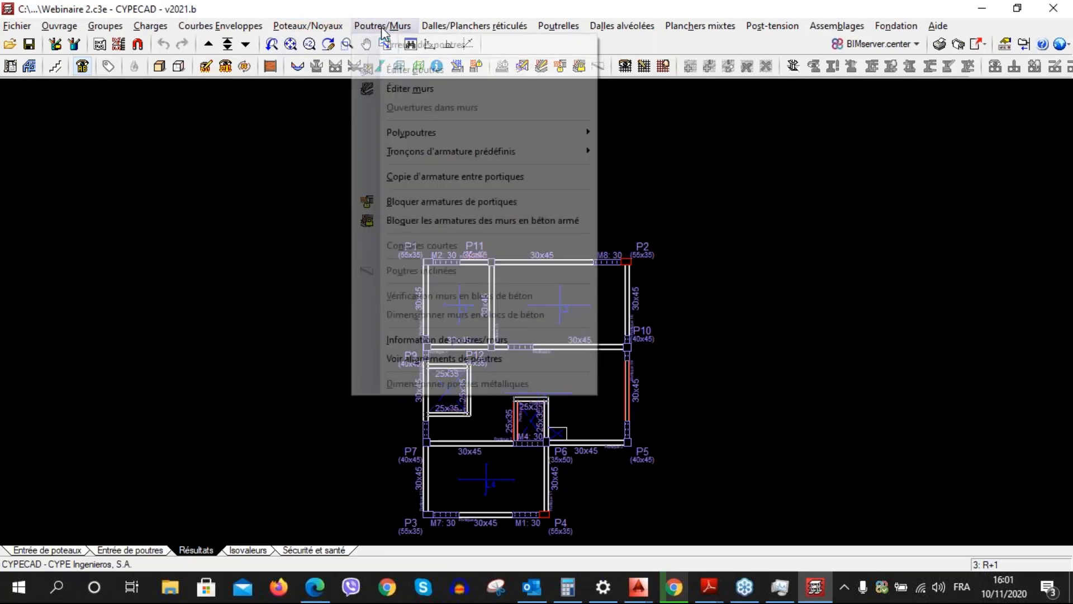
click(421, 70)
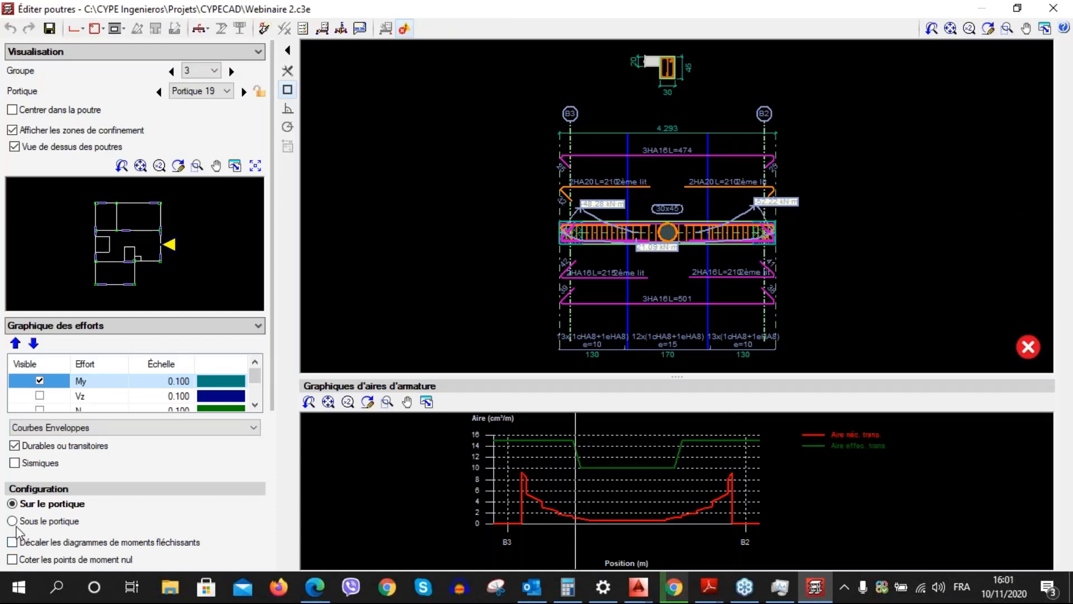
Hide the reinforcement area graphs and place the My moment diagram below the frame (Sous le portique)
scroll(28, 513, down, 3)
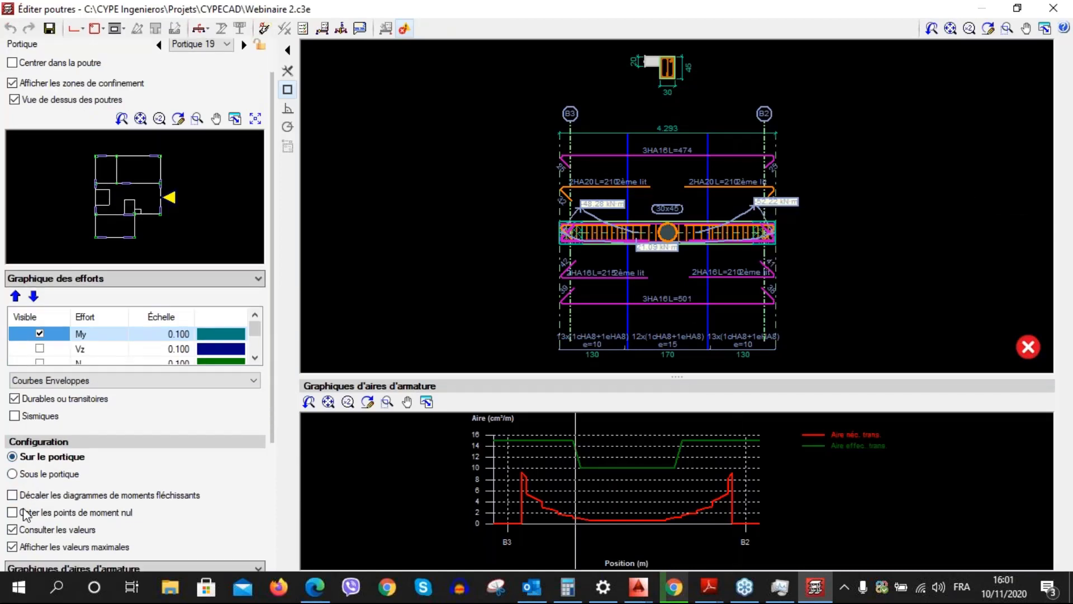
scroll(27, 514, down, 1)
click(12, 468)
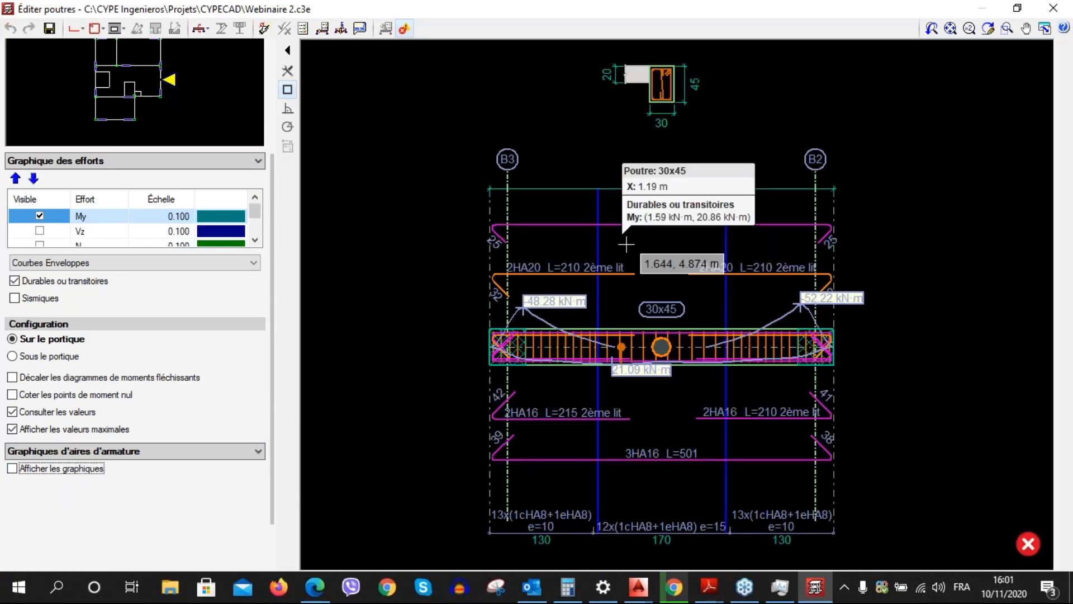
scroll(626, 244, up, 2)
scroll(661, 288, down, 5)
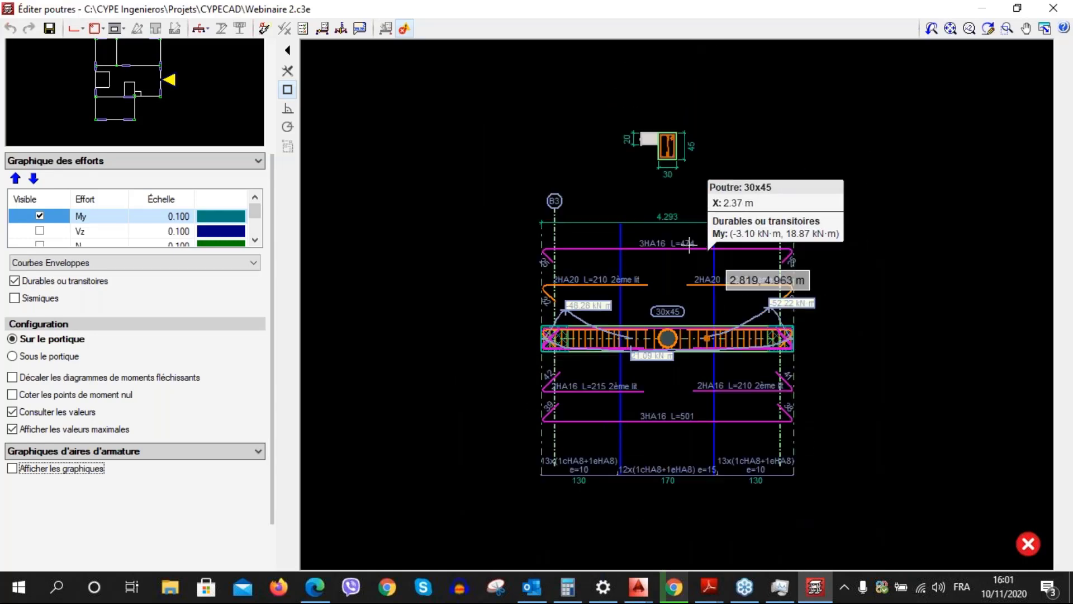
click(12, 356)
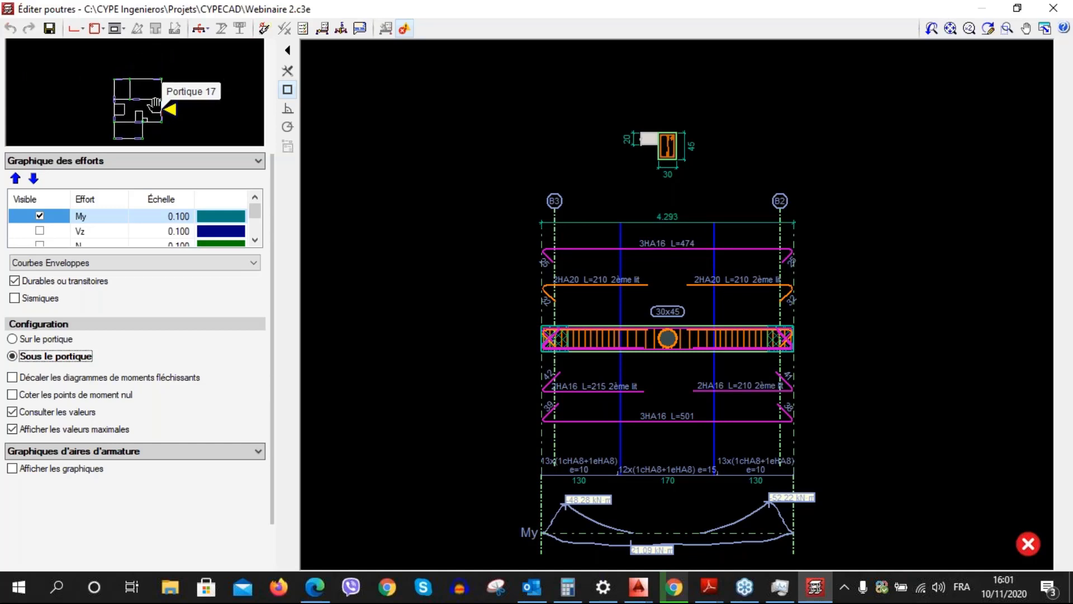
Compare the moment diagram drawn on the frame with the one drawn below it, returning to the below-frame display
scroll(155, 104, up, 4)
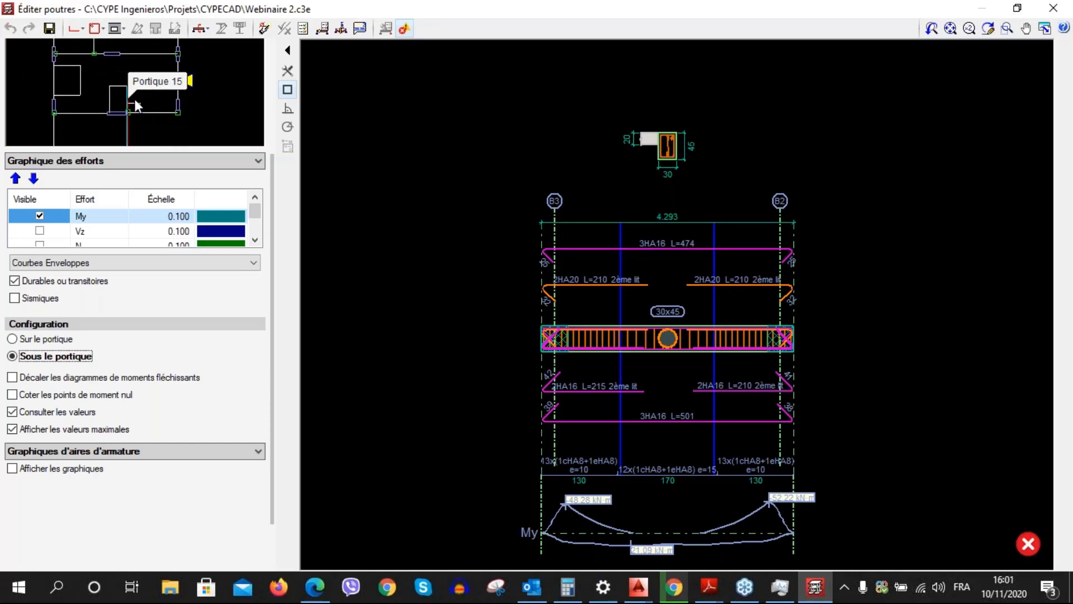
middle_drag(159, 106, 163, 86)
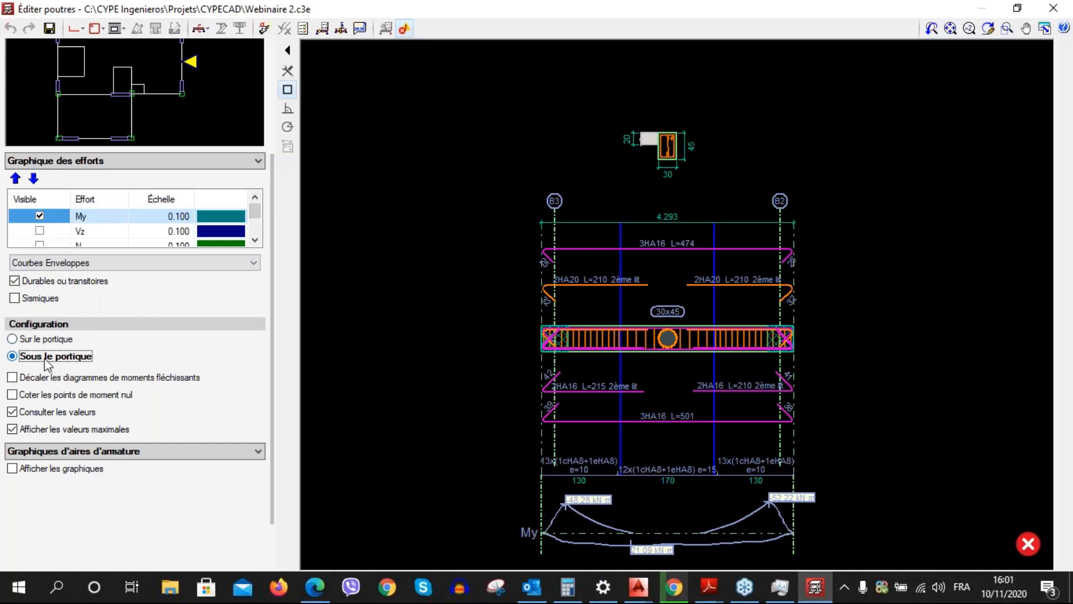
click(12, 338)
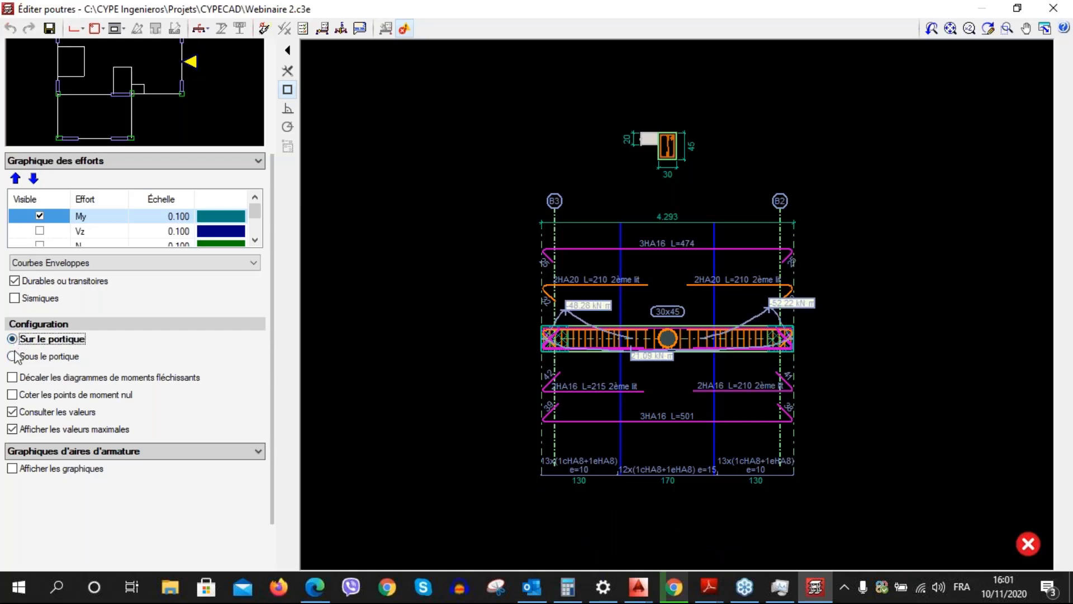
click(13, 356)
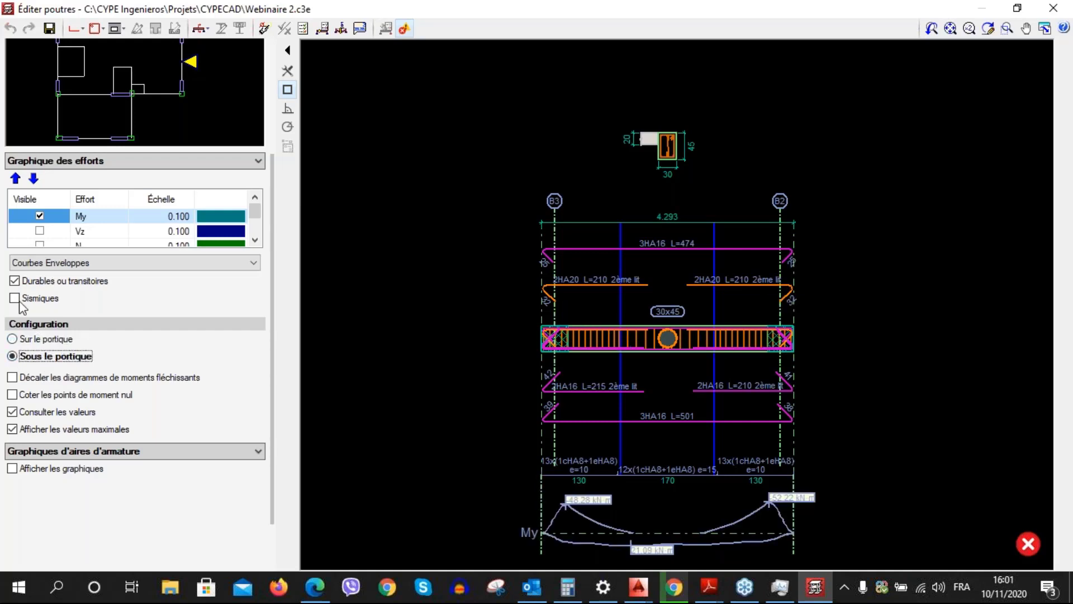
Switch the My moment diagram from envelopes to individual load cases (Hypothèse) and display Séisme X, Mode 1
click(25, 262)
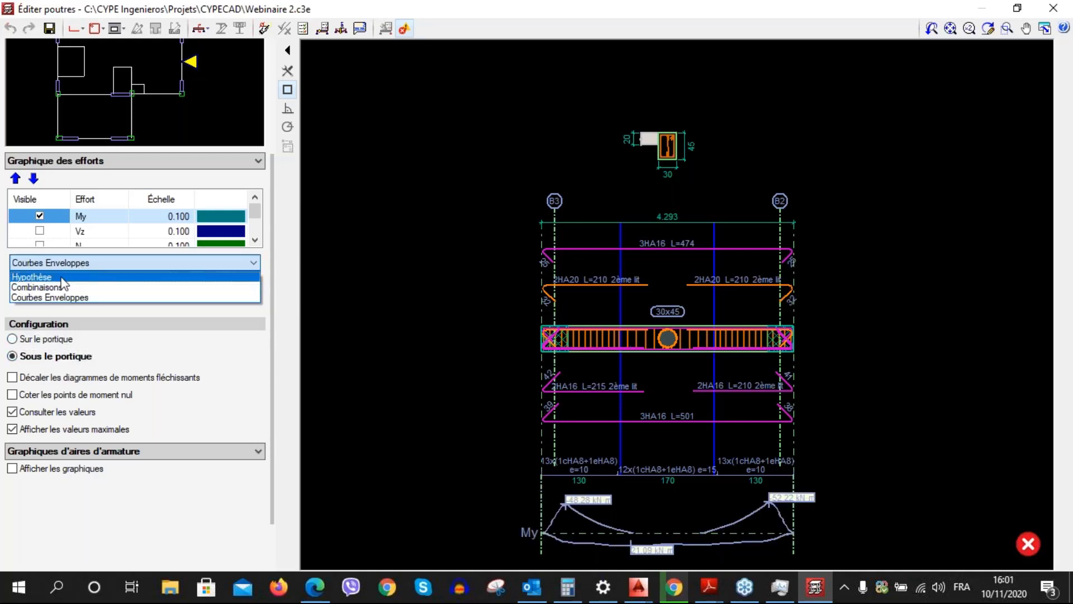
click(50, 277)
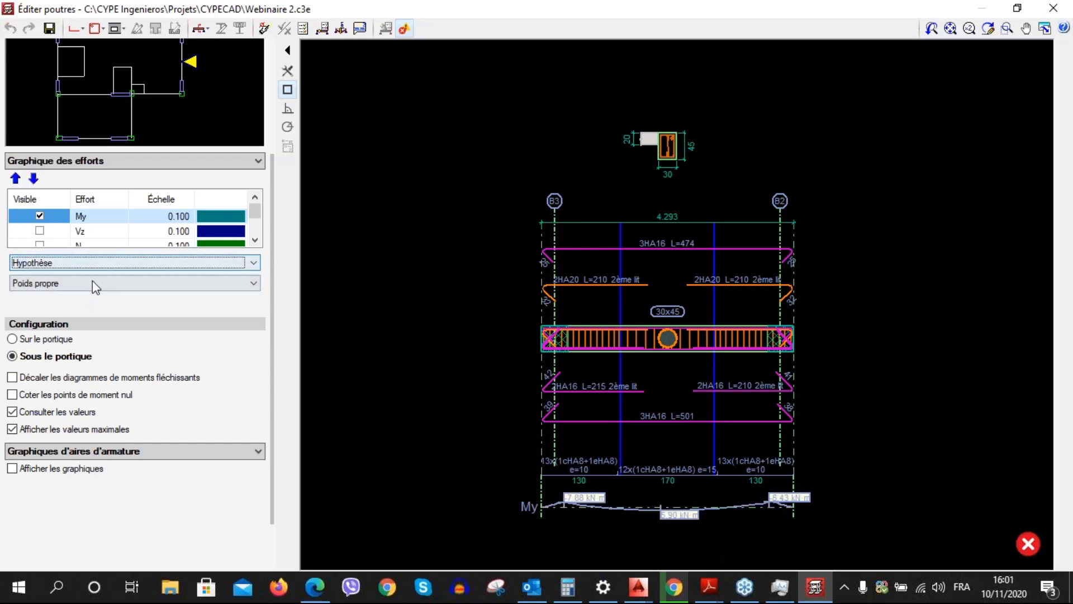
click(95, 284)
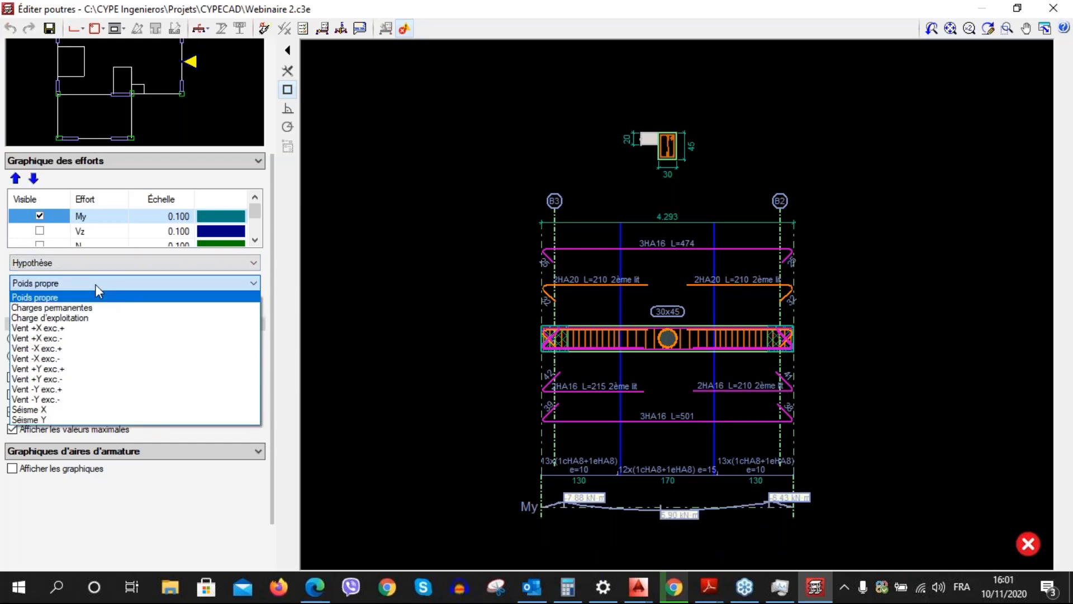
click(69, 409)
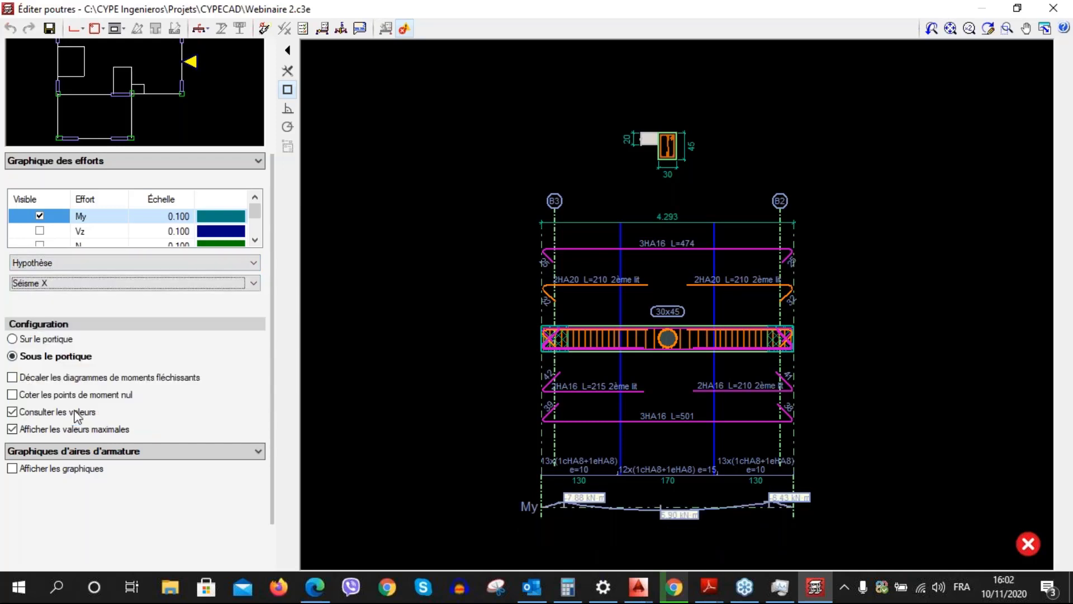
click(128, 303)
click(129, 288)
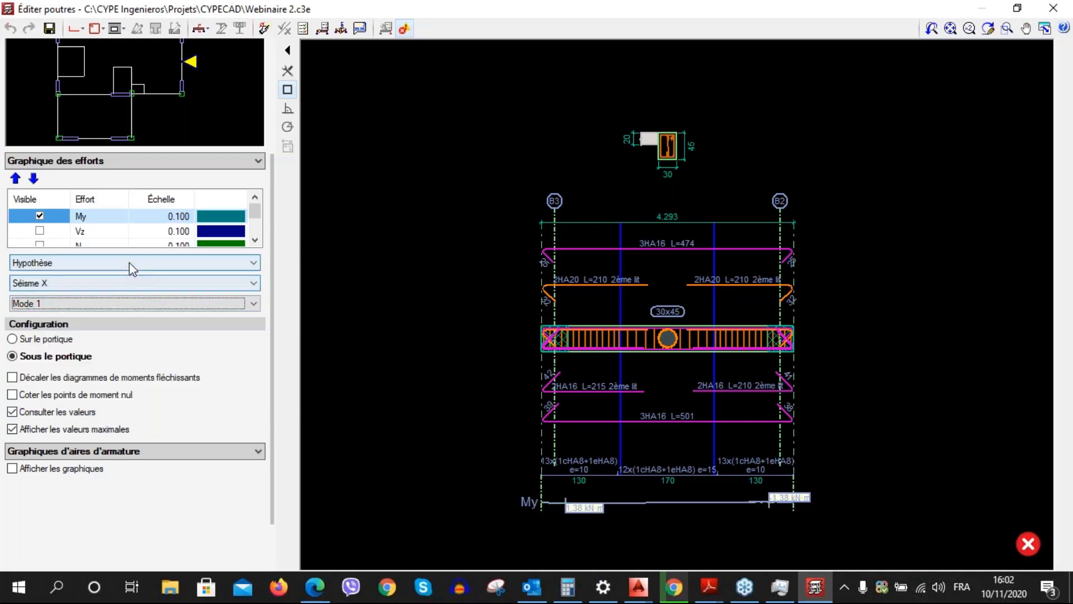
Change the displayed load case to Poids propre and read the My moment values along the beam
click(129, 262)
click(110, 276)
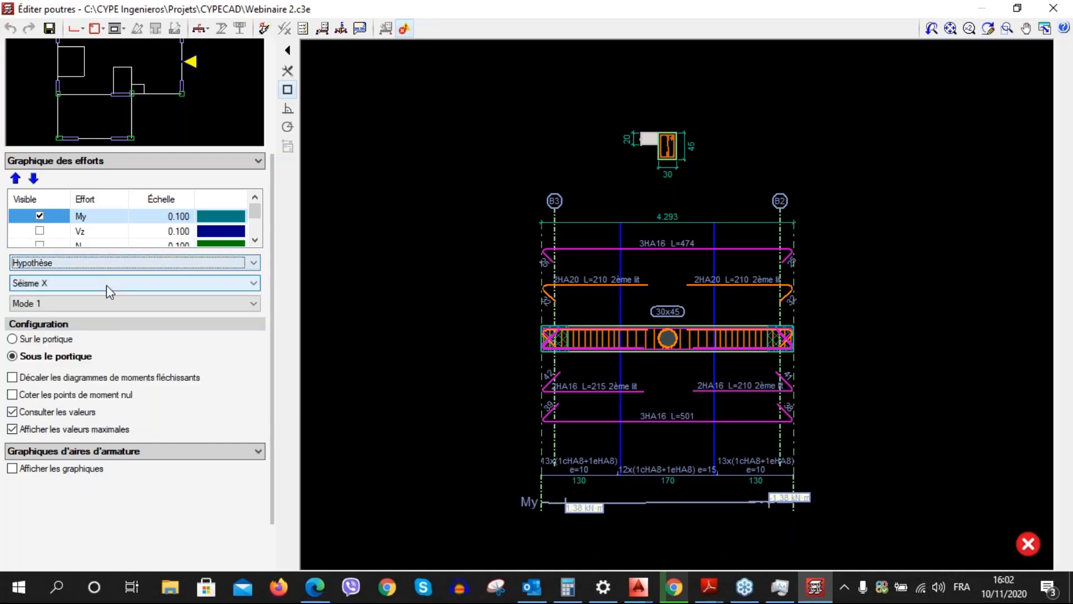
click(106, 286)
click(149, 294)
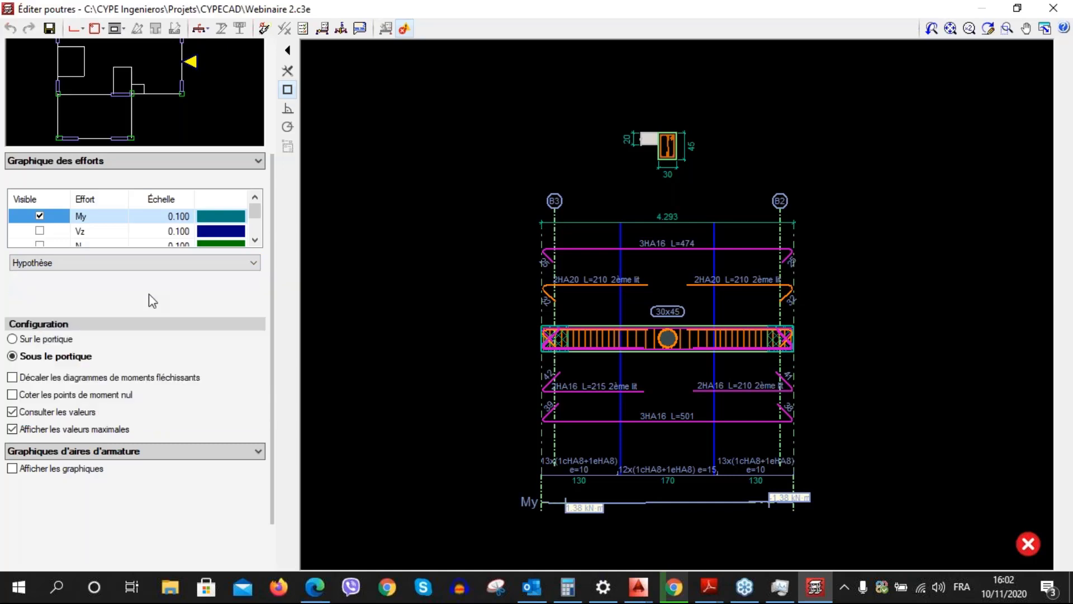
scroll(665, 492, up, 3)
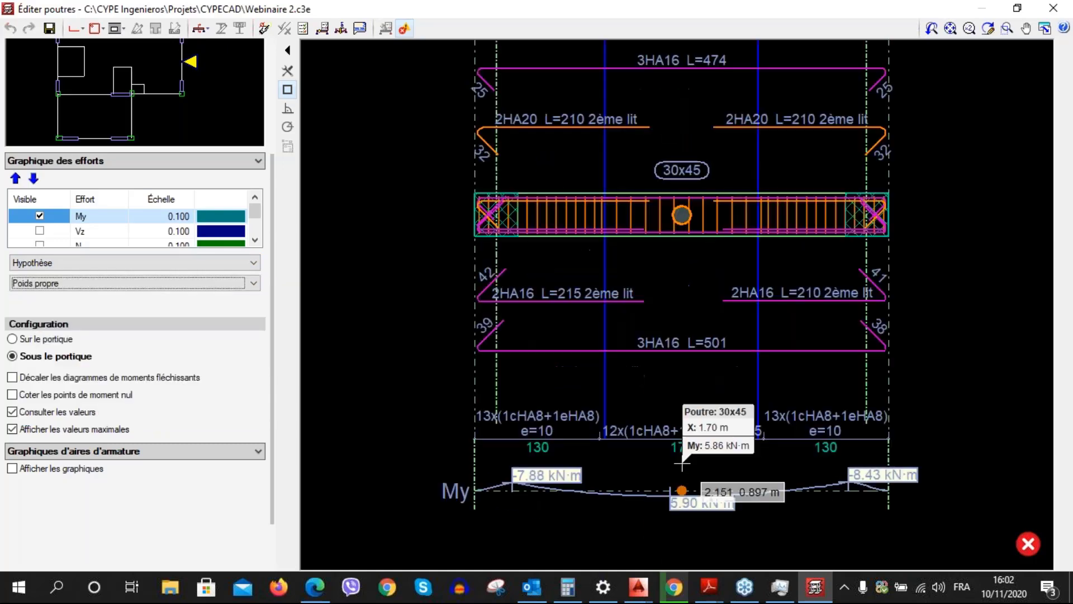
scroll(682, 463, down, 2)
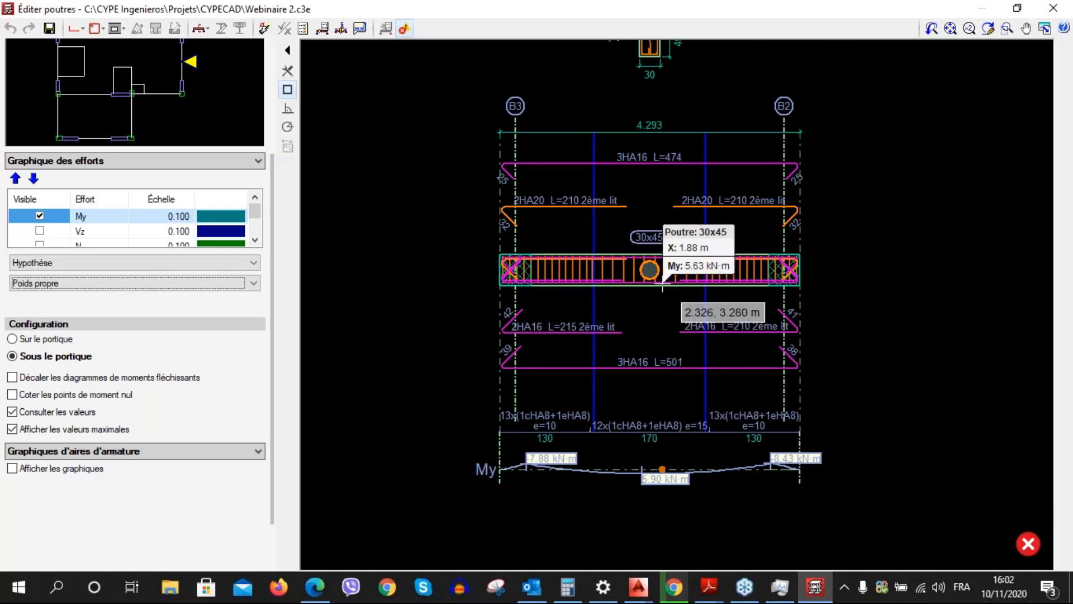
Inspect the 30x45 beam's error message and open its E.L.U. and E.L.S. verifications at the unfavourable point
mouse_move(651, 273)
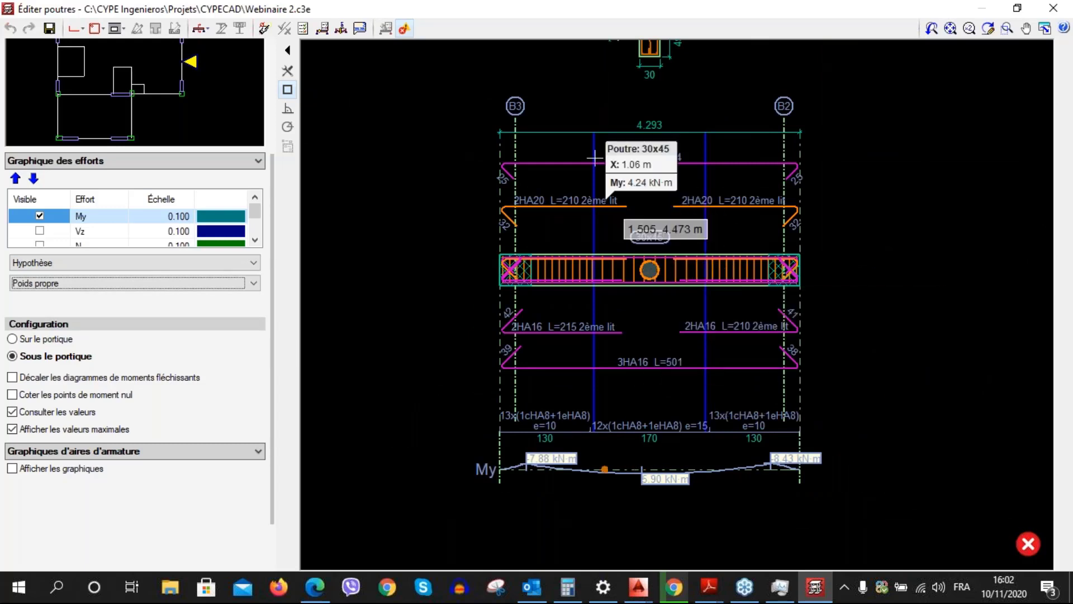
click(403, 28)
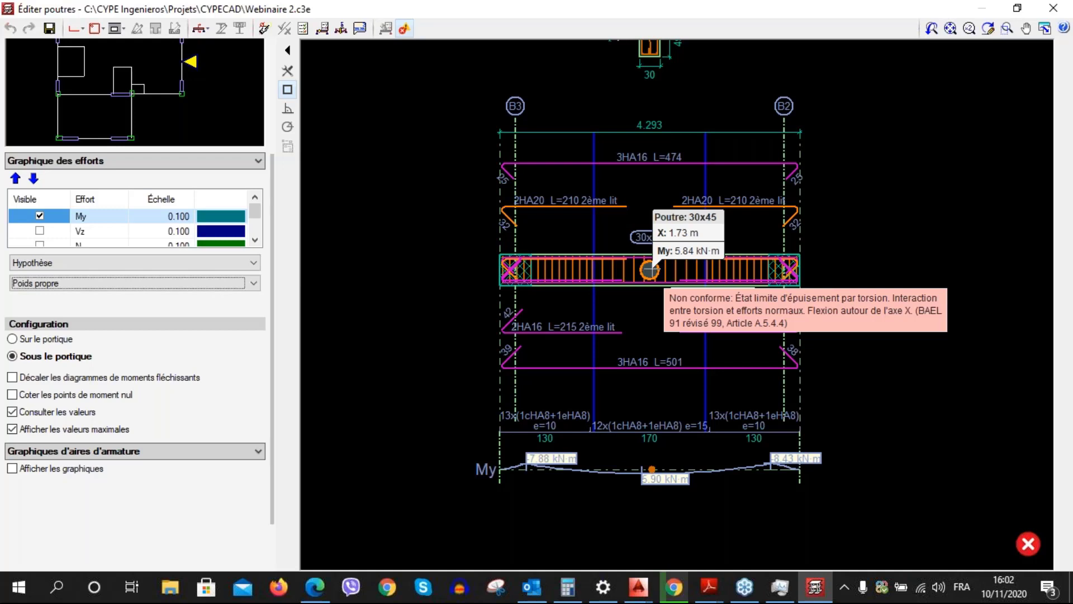
click(302, 31)
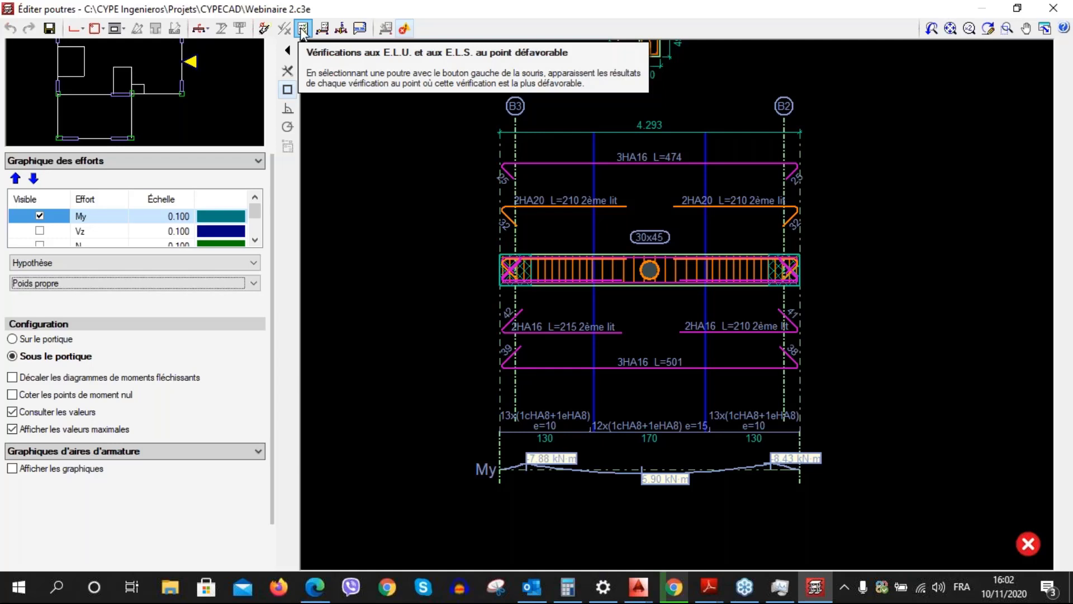
mouse_move(664, 296)
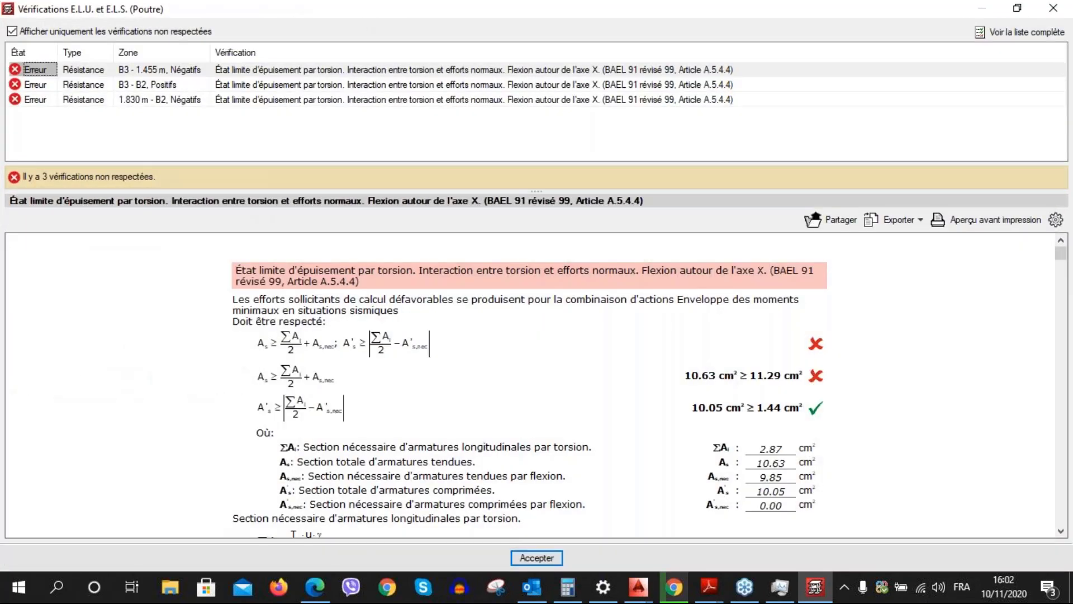
List all of the beam's verifications instead of only the failed ones, and view the Armatures minimales et maximales check
click(16, 33)
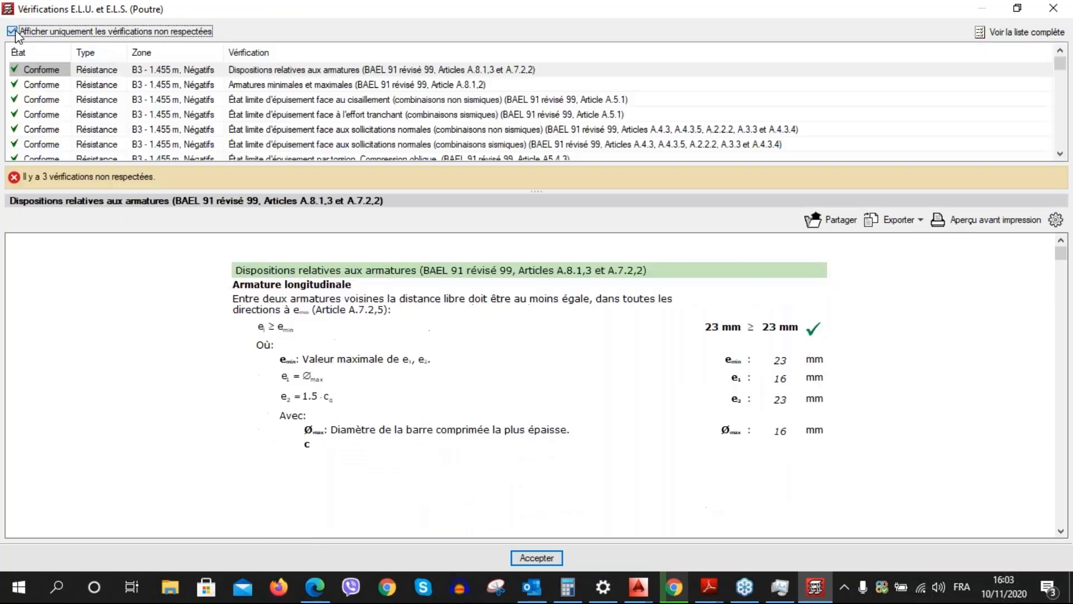
click(325, 86)
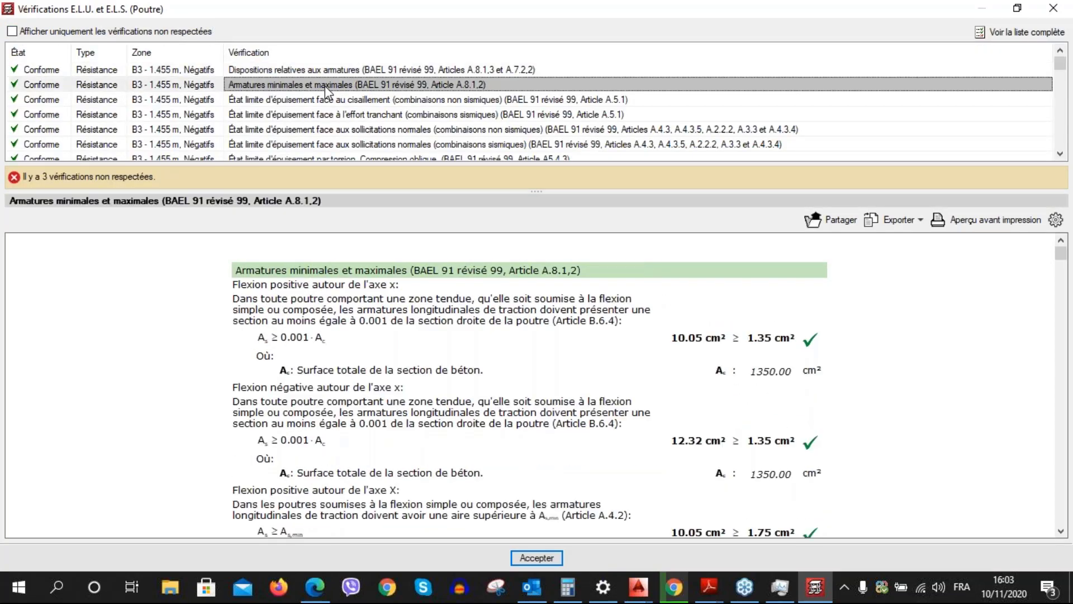
Examine the B3 - 1.455 m zone's detailed checks for minimum and maximum reinforcement, shear and normal forces
click(331, 100)
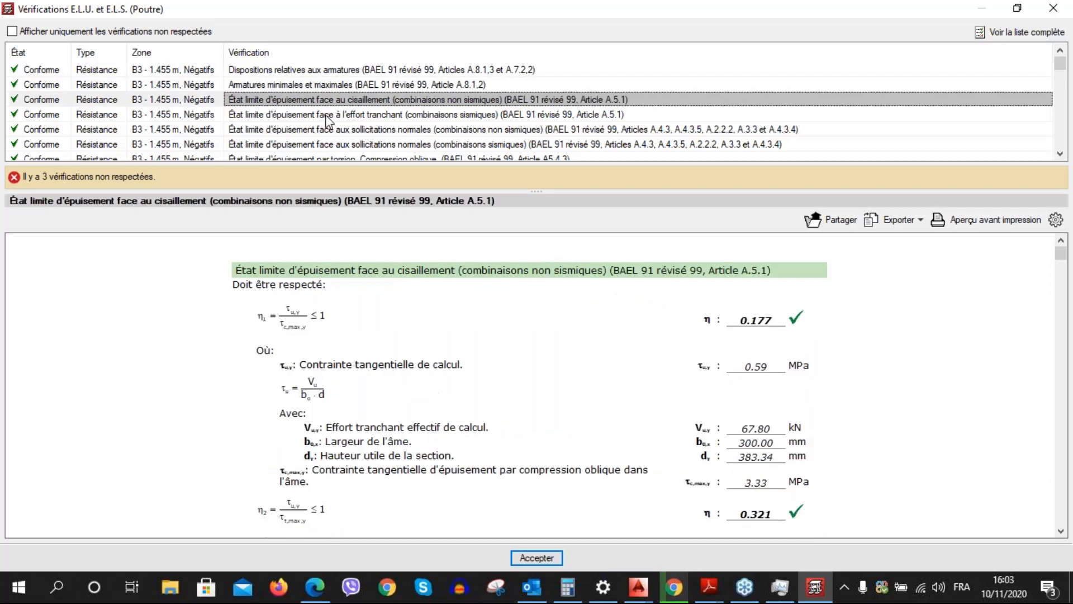
click(330, 115)
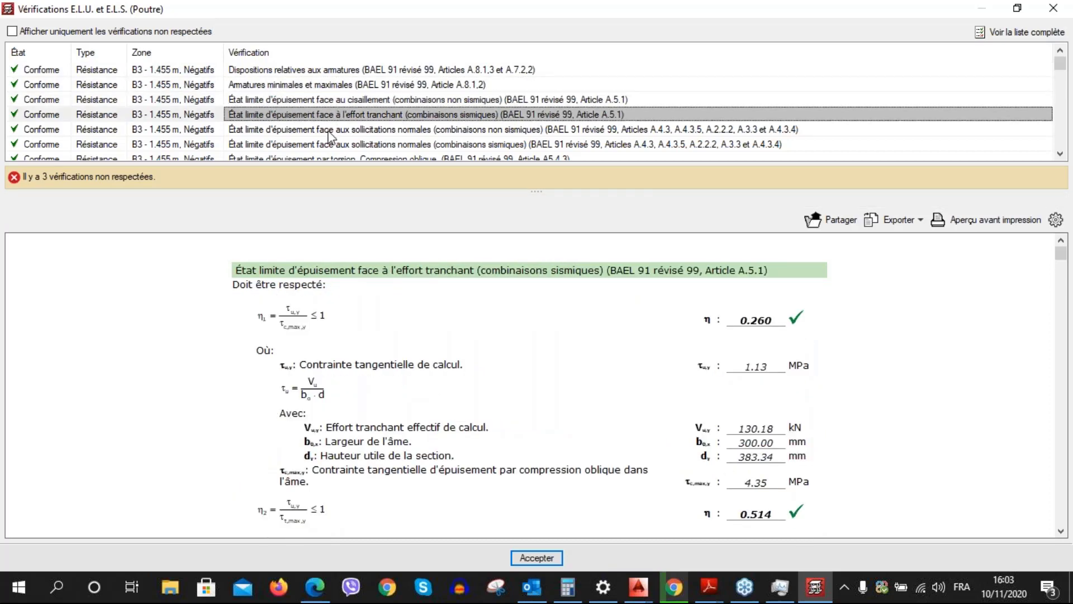
click(331, 131)
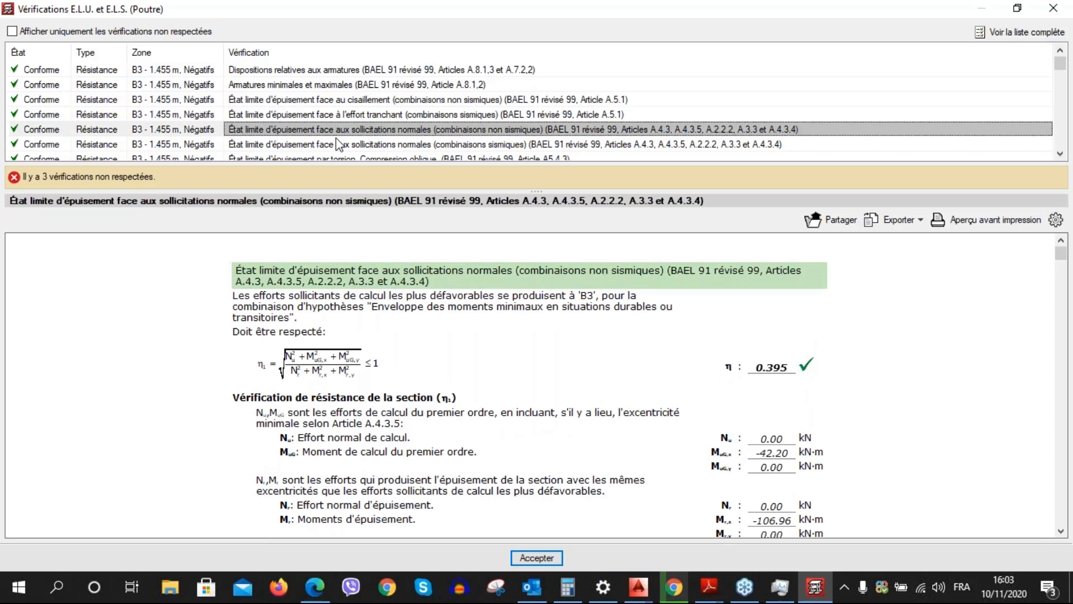
click(327, 70)
click(325, 85)
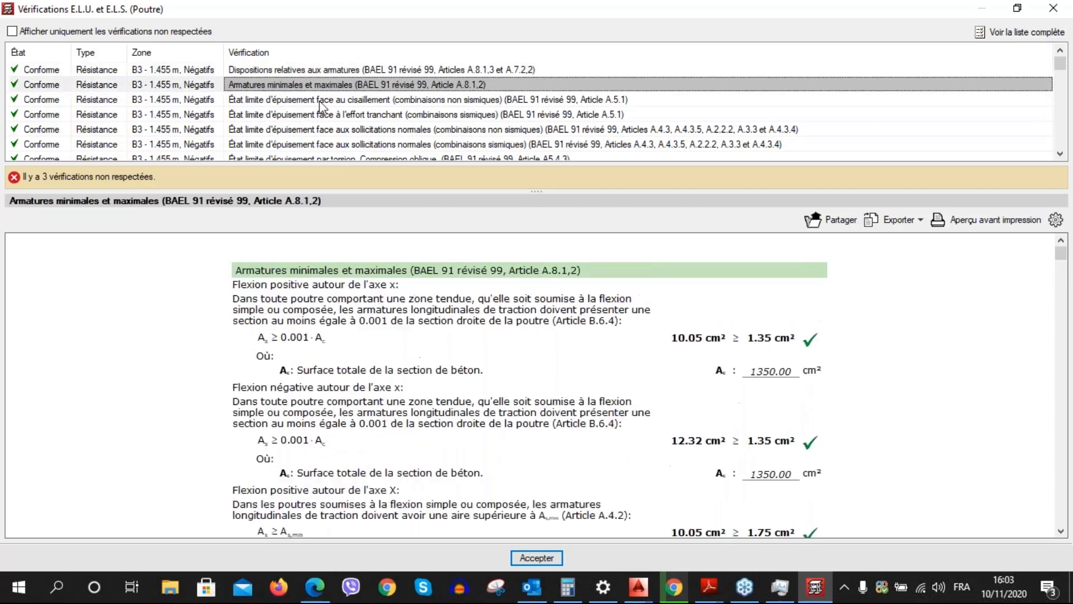
click(321, 100)
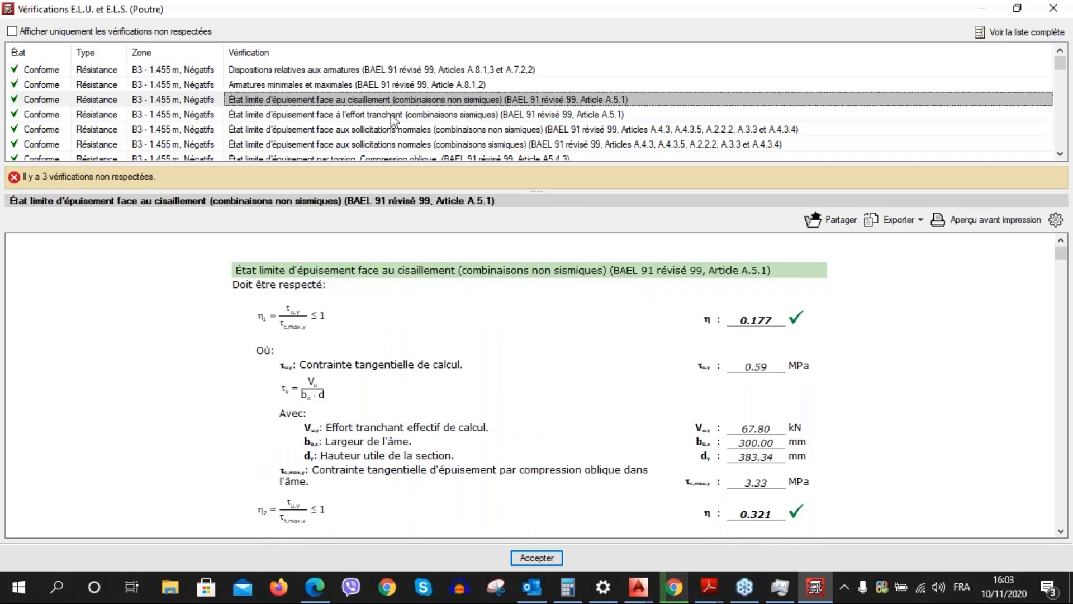
click(394, 118)
Review the RPA 99/v.2003 seismic design criteria check, list only the unmet verifications, and close the report
scroll(480, 104, down, 1)
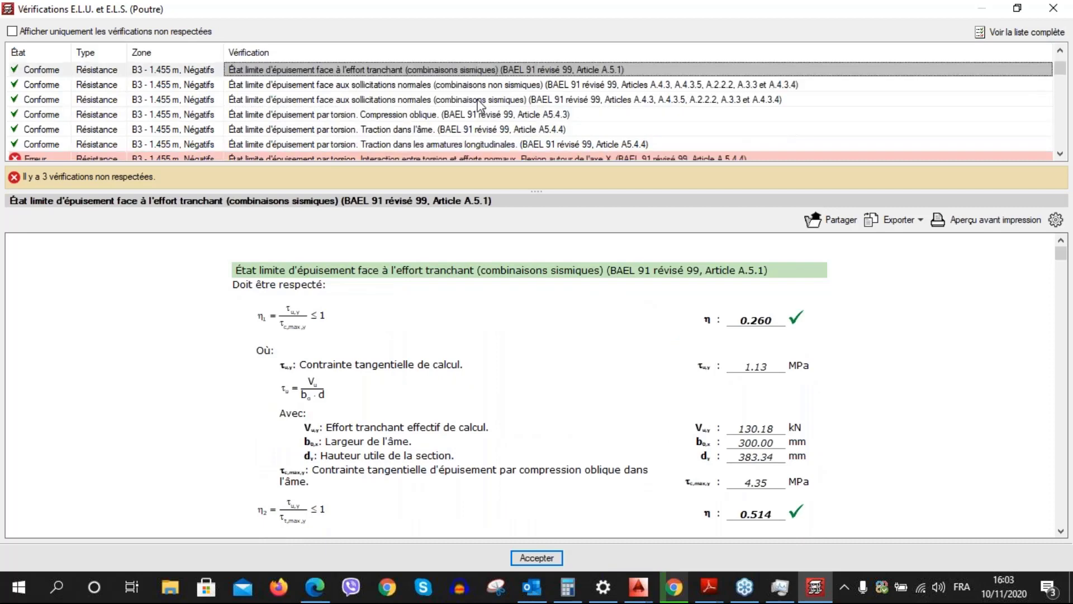
scroll(480, 104, down, 2)
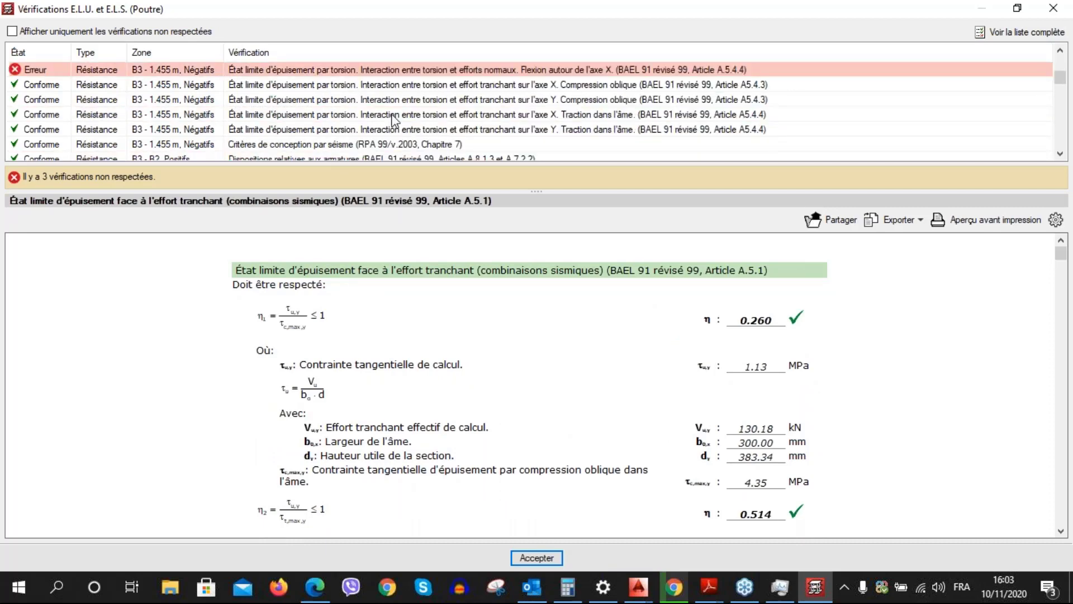
scroll(395, 118, down, 6)
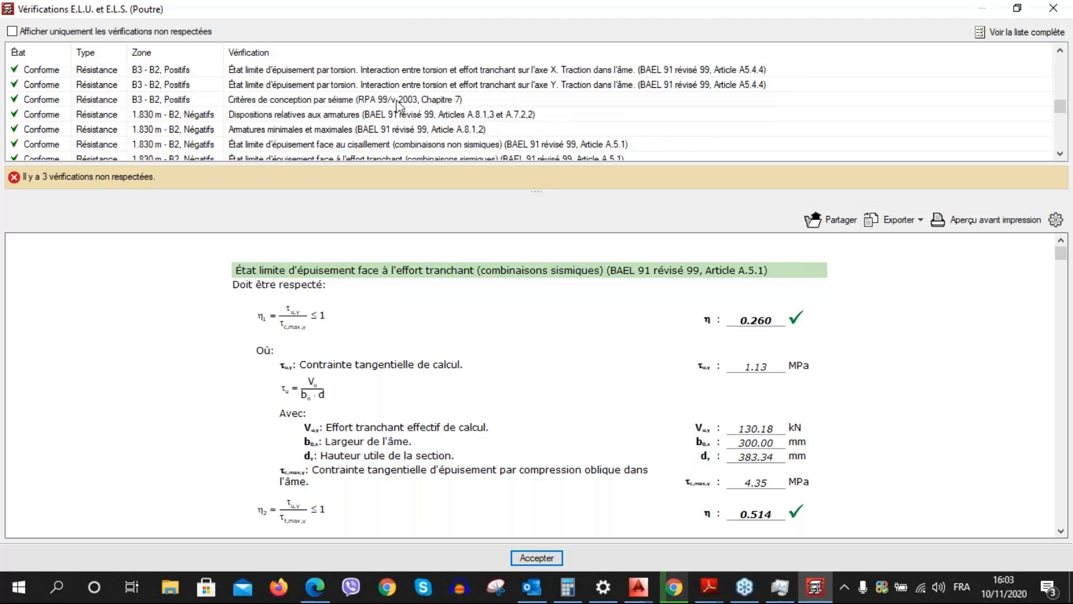
click(397, 101)
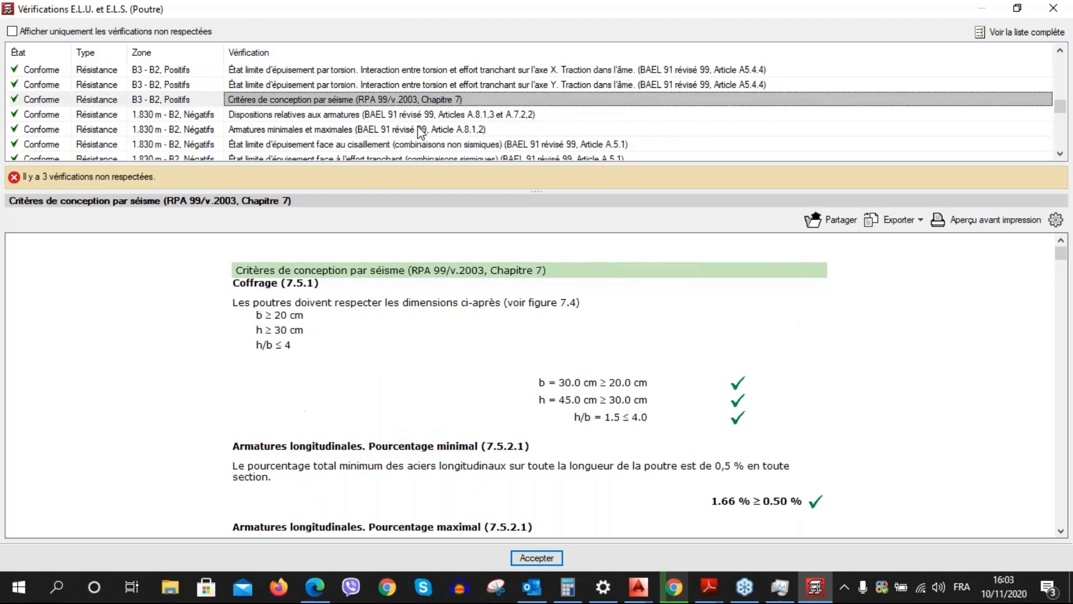
click(37, 32)
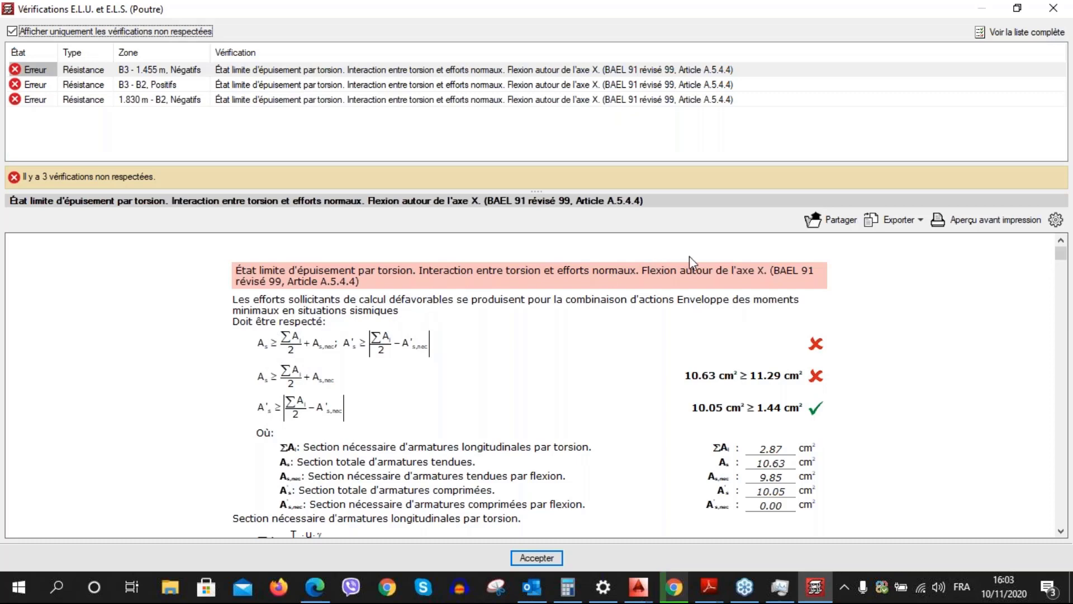
click(536, 557)
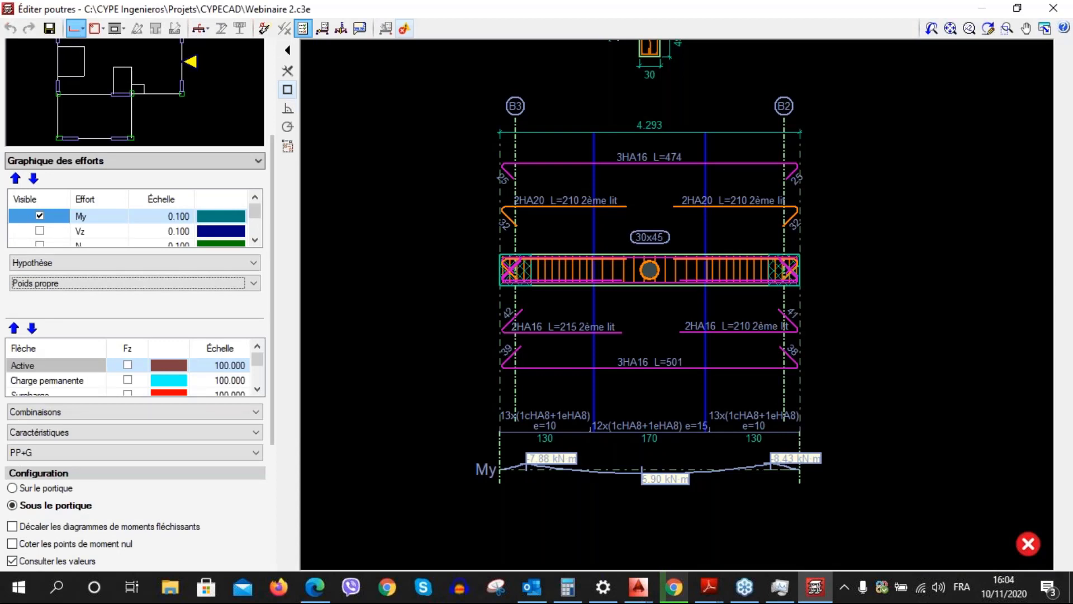
Set the beam's lower assembly reinforcement to 3 HA20 and refresh the error information
click(80, 33)
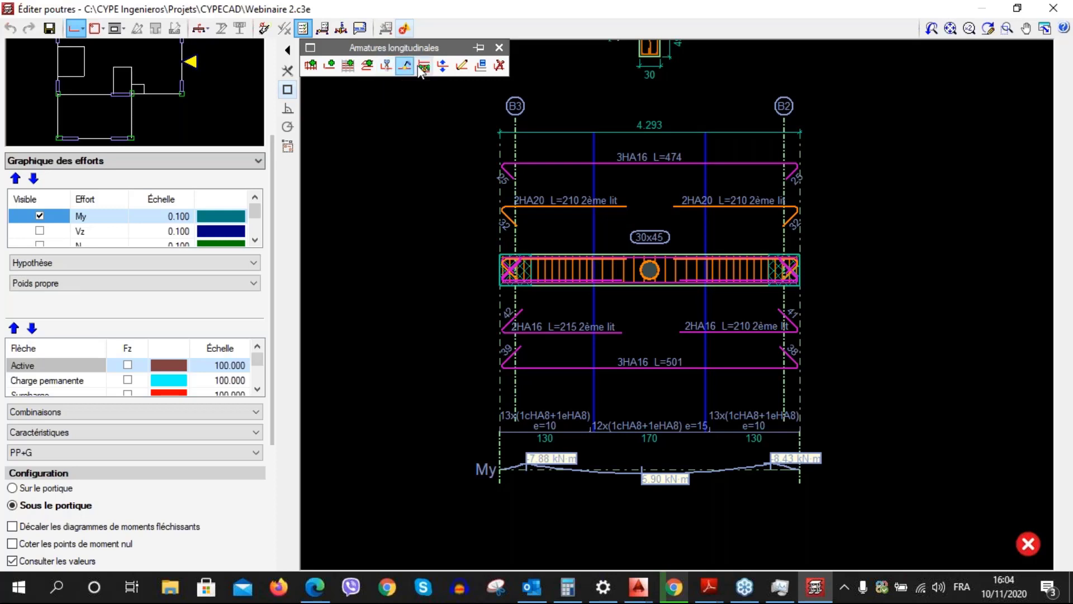
click(462, 66)
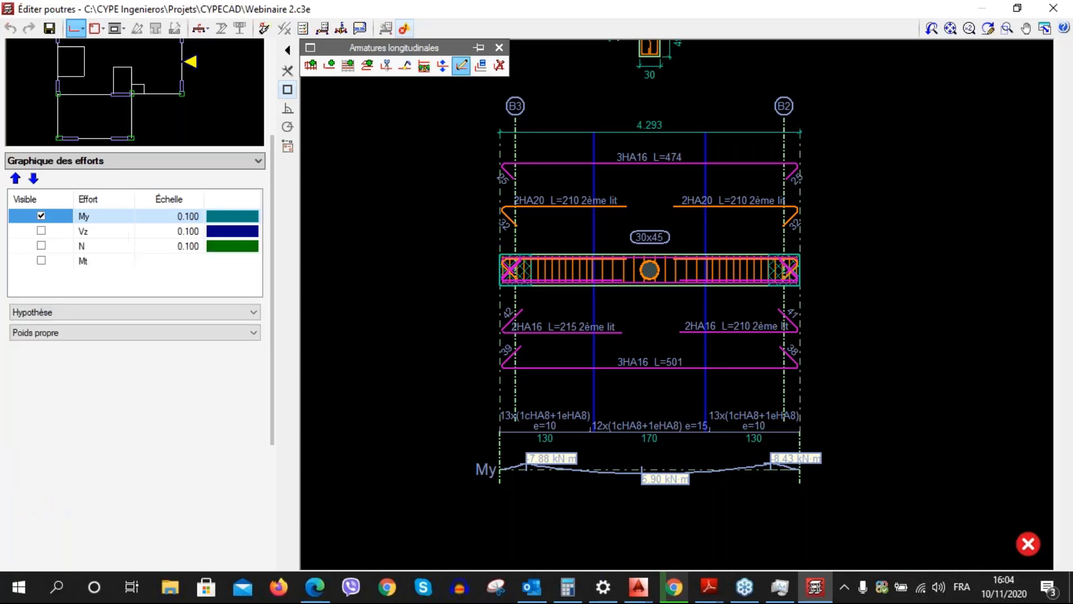
click(691, 428)
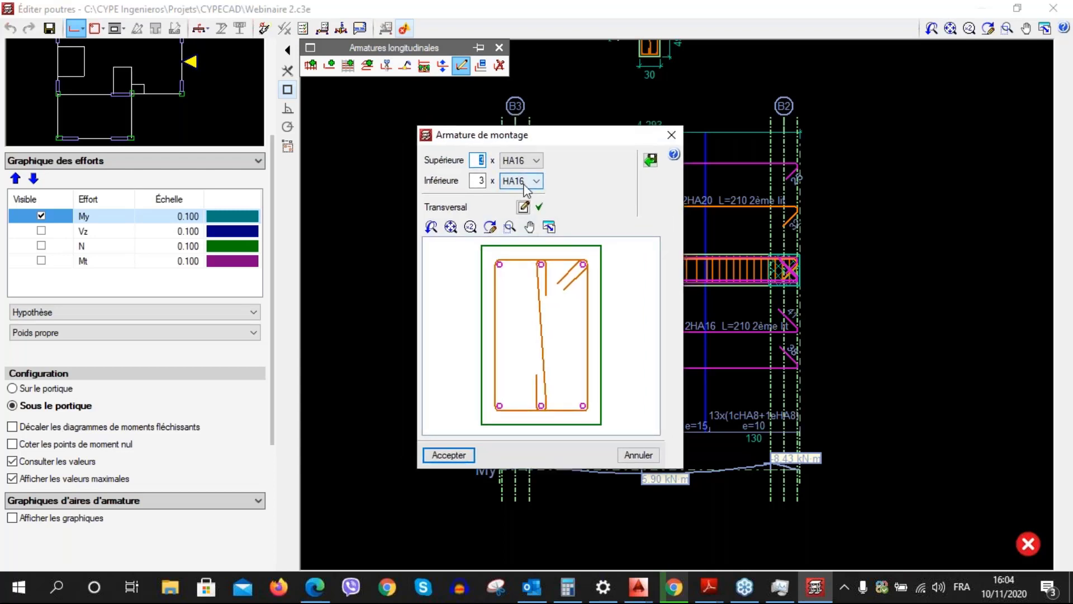
click(524, 185)
click(528, 254)
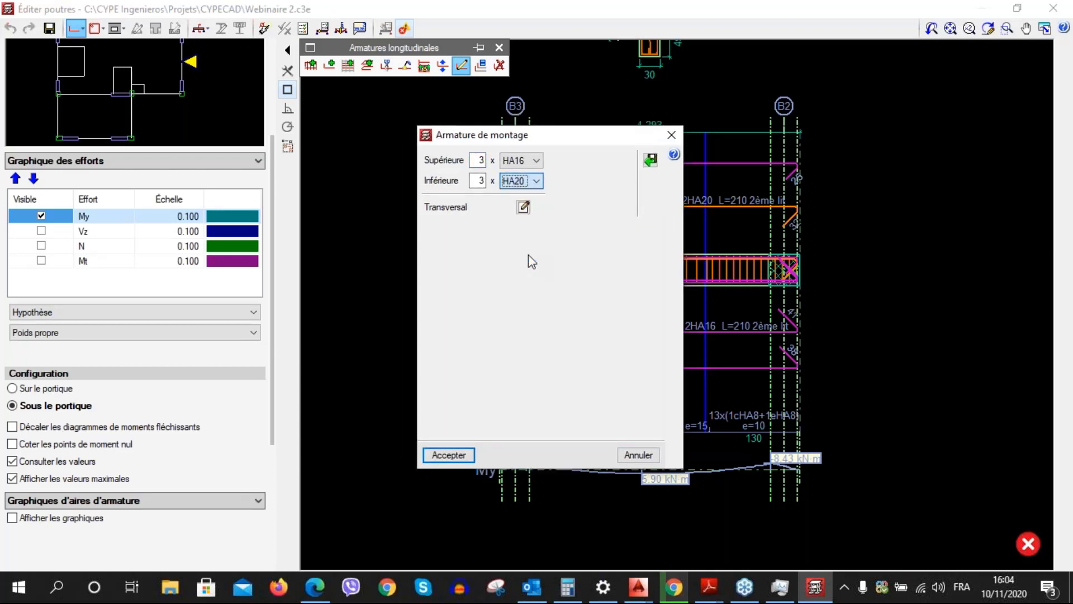
click(440, 456)
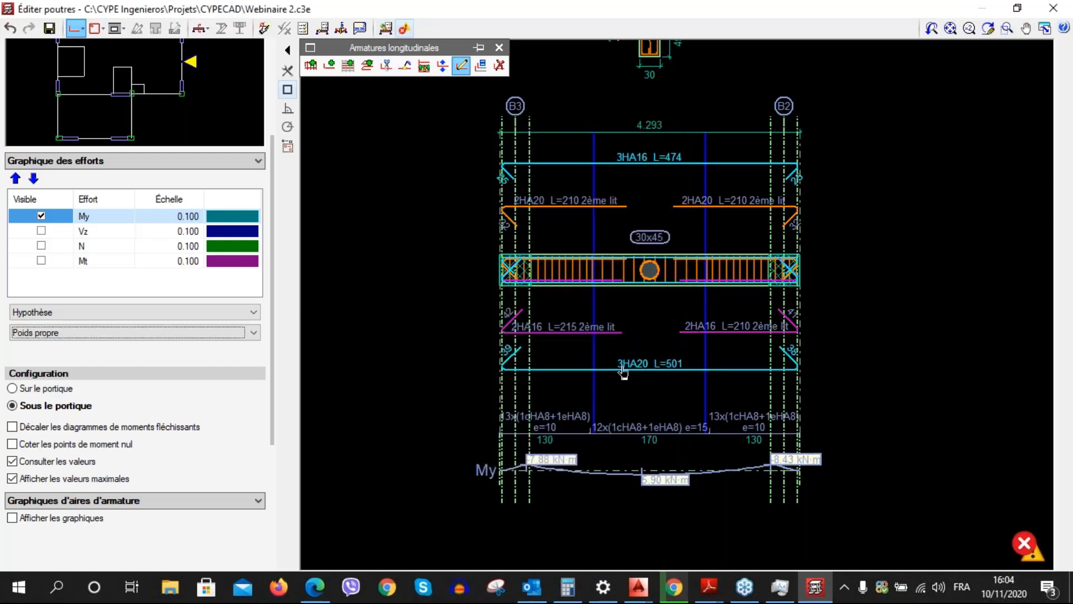
click(387, 31)
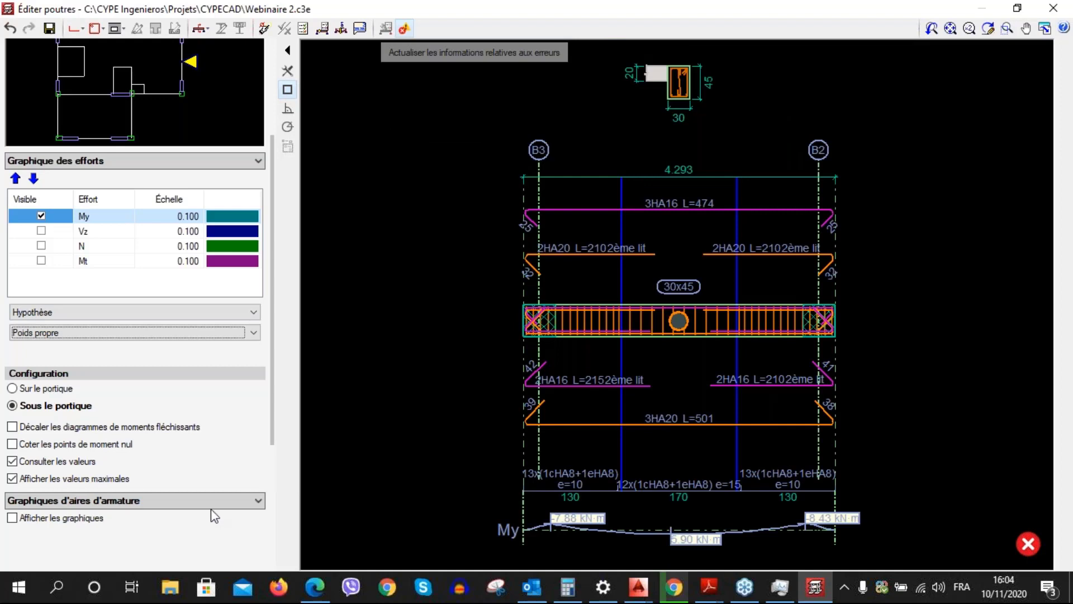
Display the longitudinal reinforcement area graphs for the beam between B3 and B2
click(252, 501)
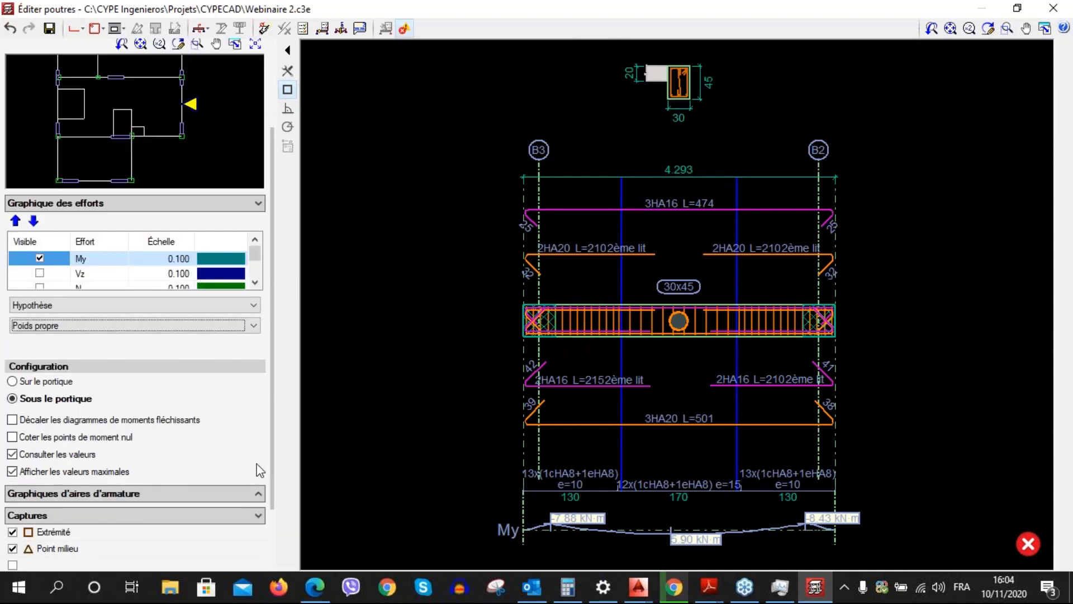
scroll(257, 463, down, 5)
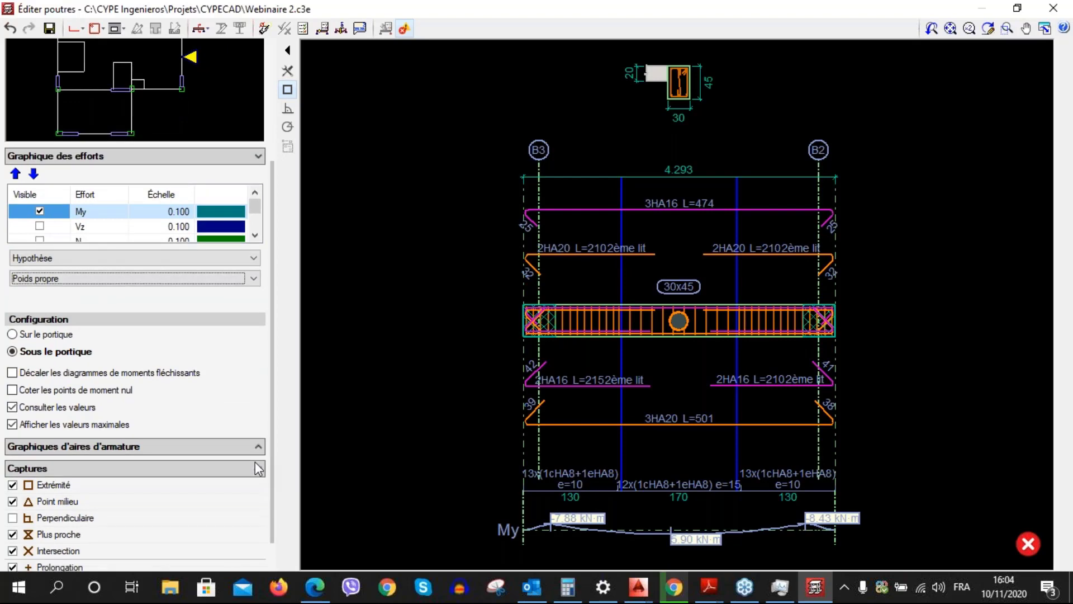
click(254, 407)
scroll(254, 418, down, 3)
scroll(257, 425, up, 1)
click(13, 356)
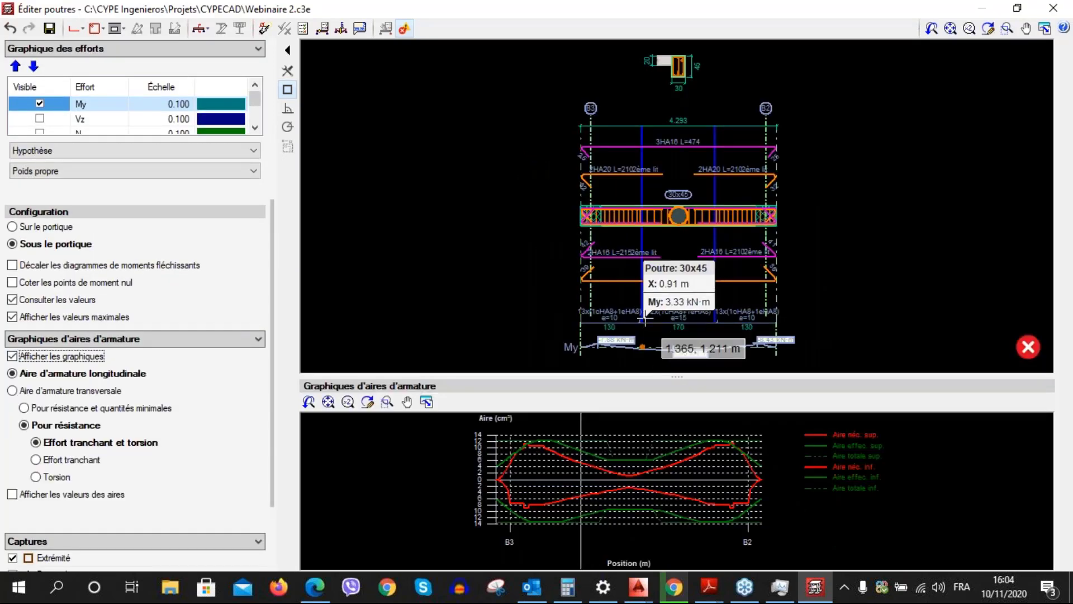
mouse_move(678, 215)
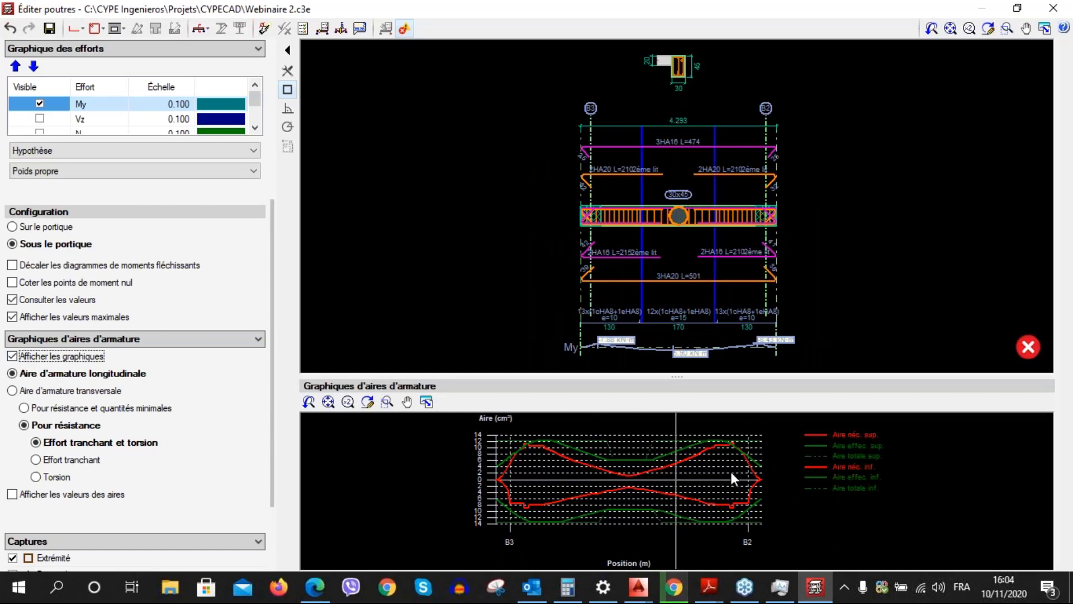
scroll(693, 157, up, 2)
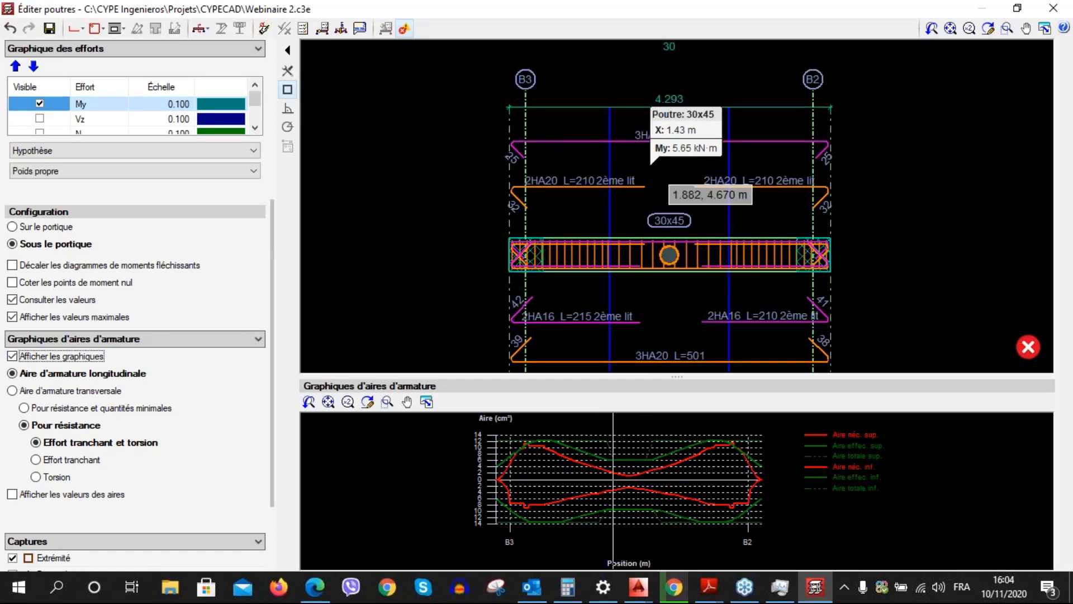
Set the beam's assembly reinforcement to 3 HA20 upper and 3 HA16 lower bars, and refresh the error information
click(75, 28)
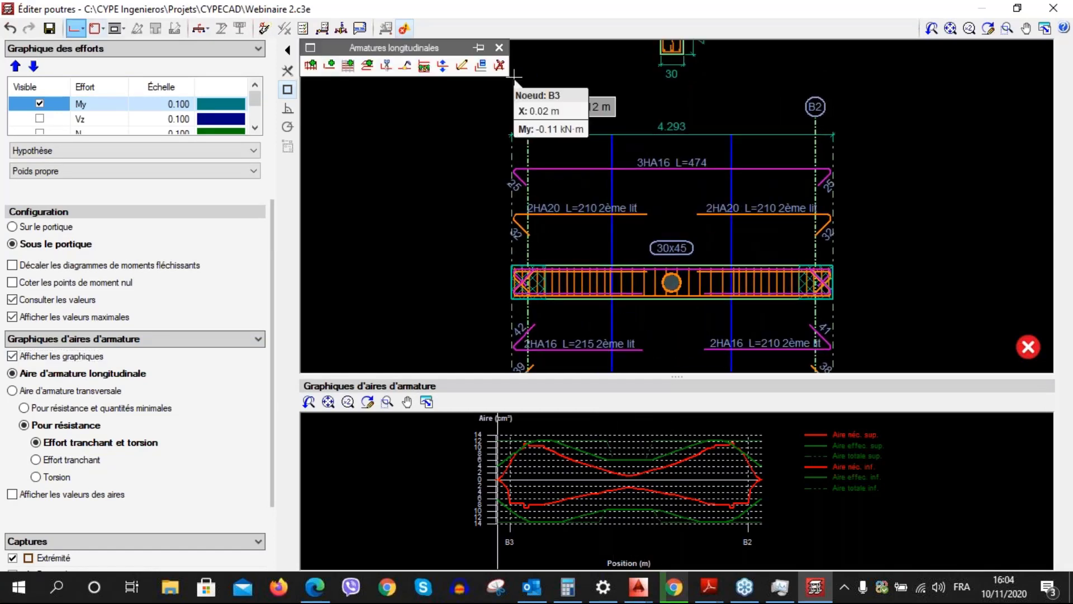
click(461, 65)
click(600, 167)
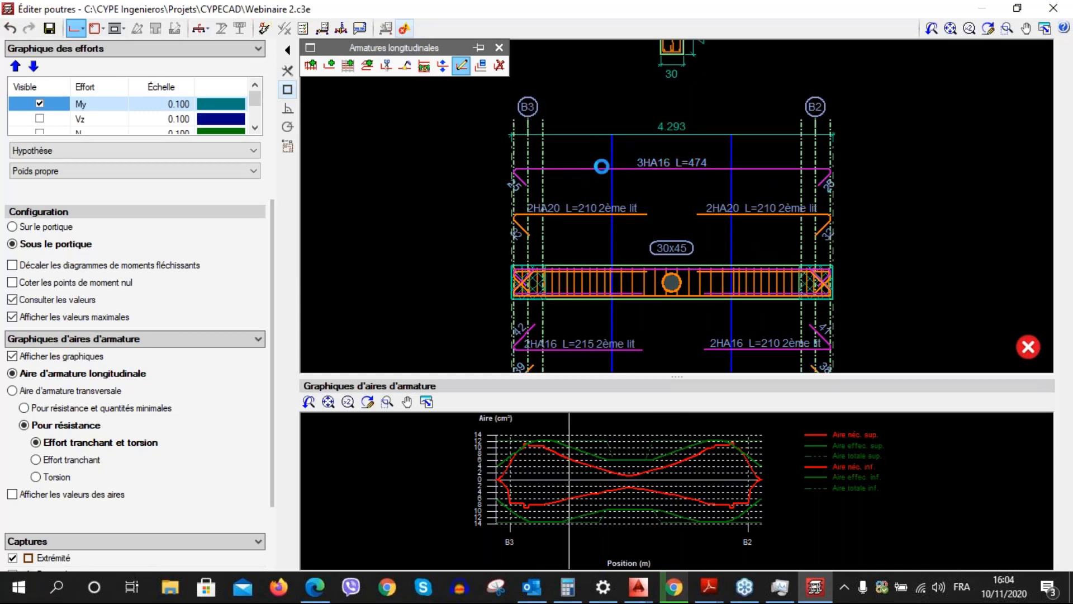
click(523, 148)
click(514, 223)
click(523, 168)
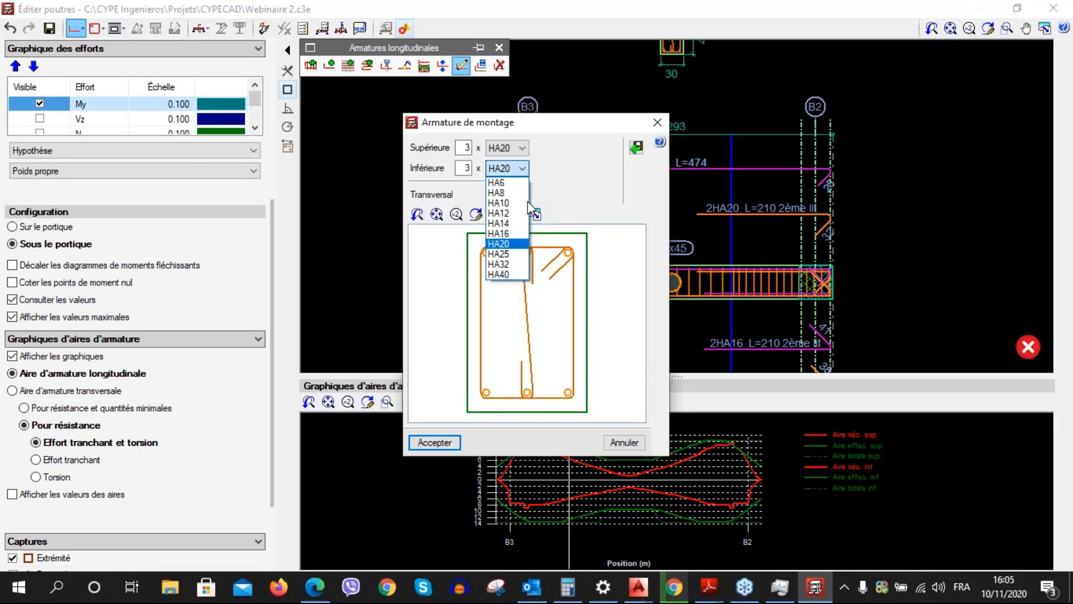
click(516, 234)
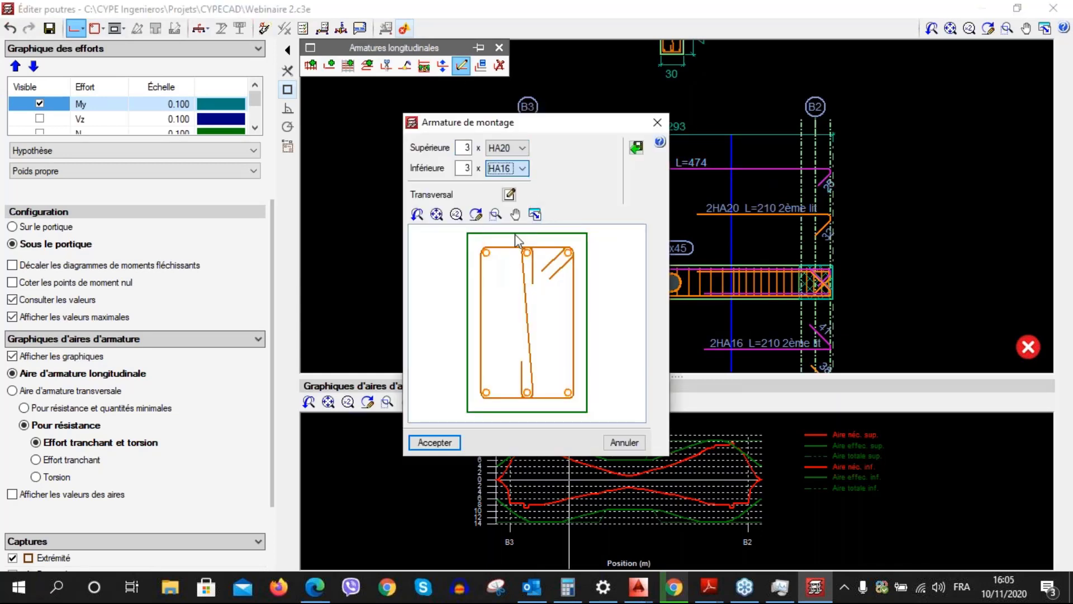
click(459, 440)
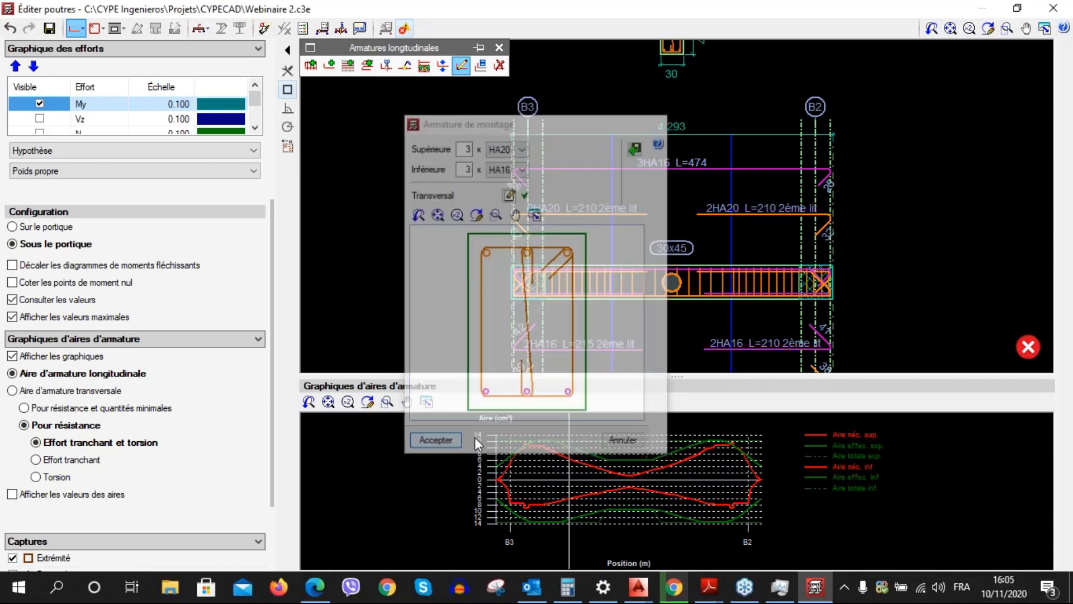
click(386, 29)
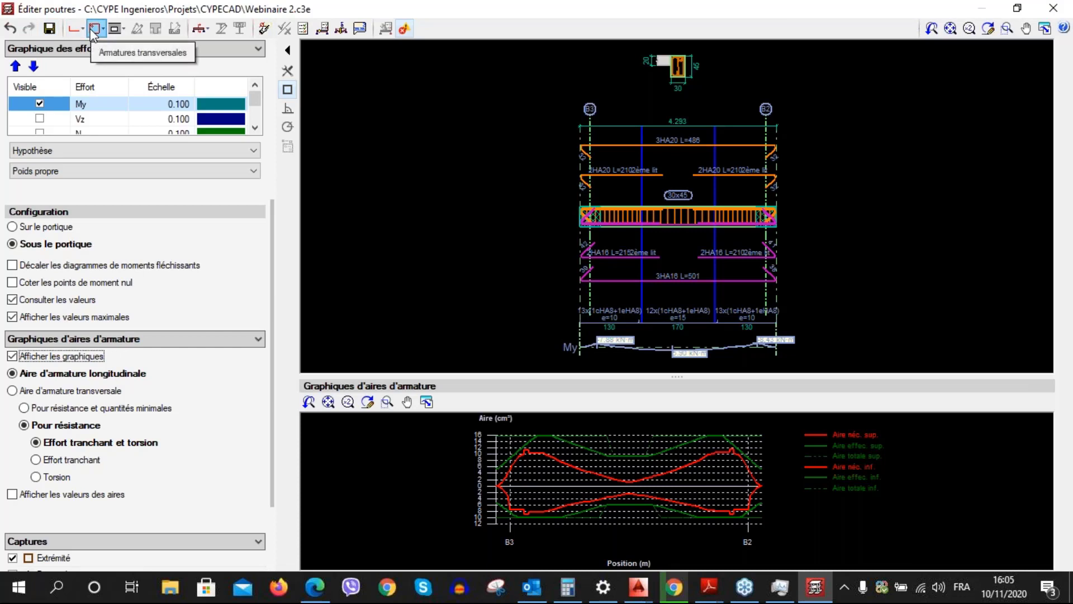
Insert a single-point cross-section of the beam near support B3, inspect its bar layout, and close the beam editor
click(203, 29)
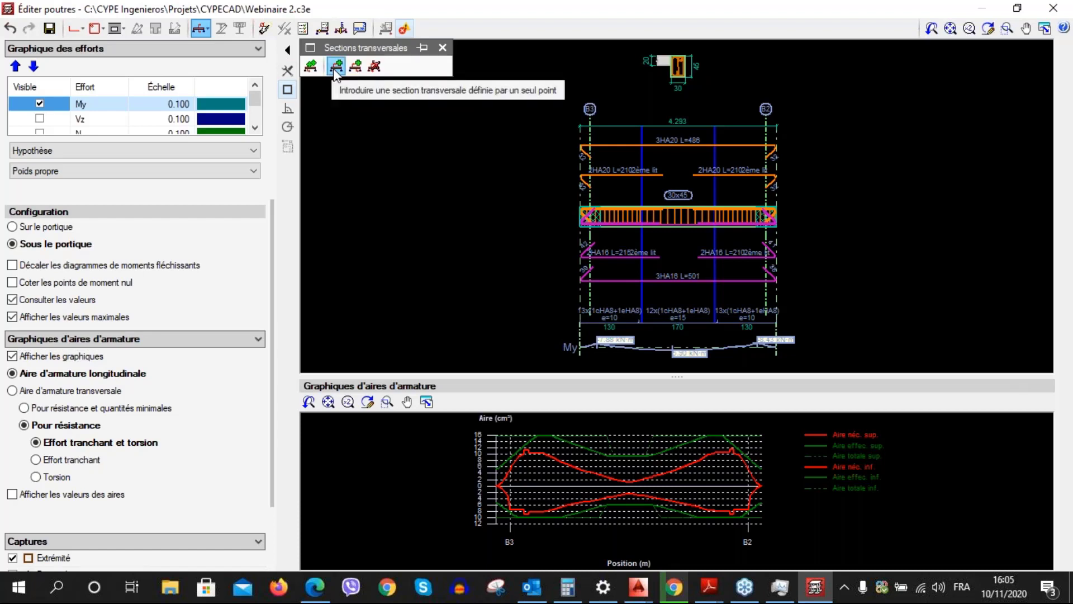
click(336, 68)
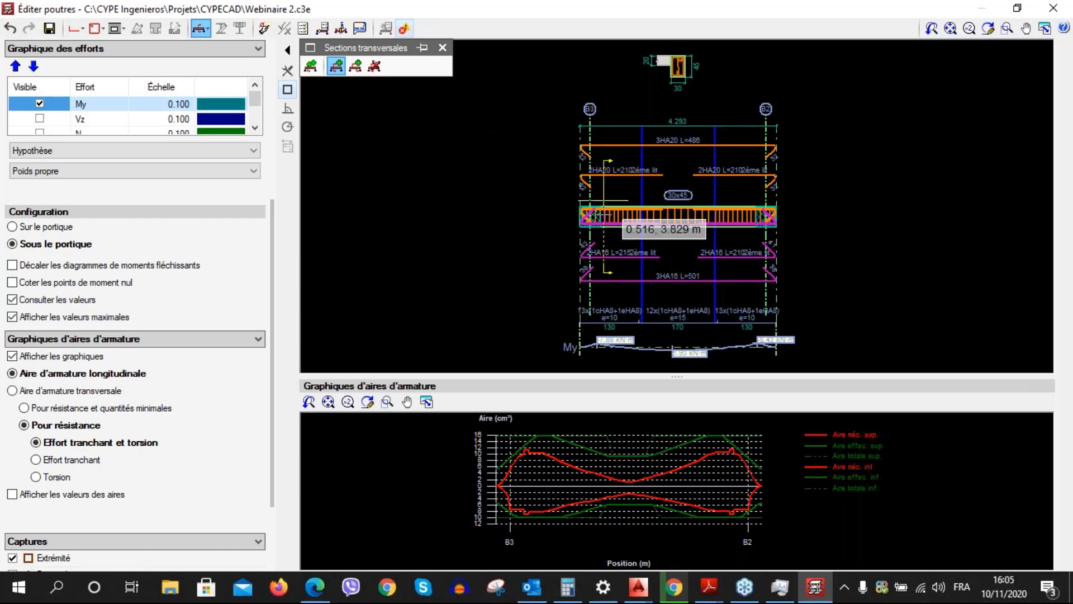
click(606, 150)
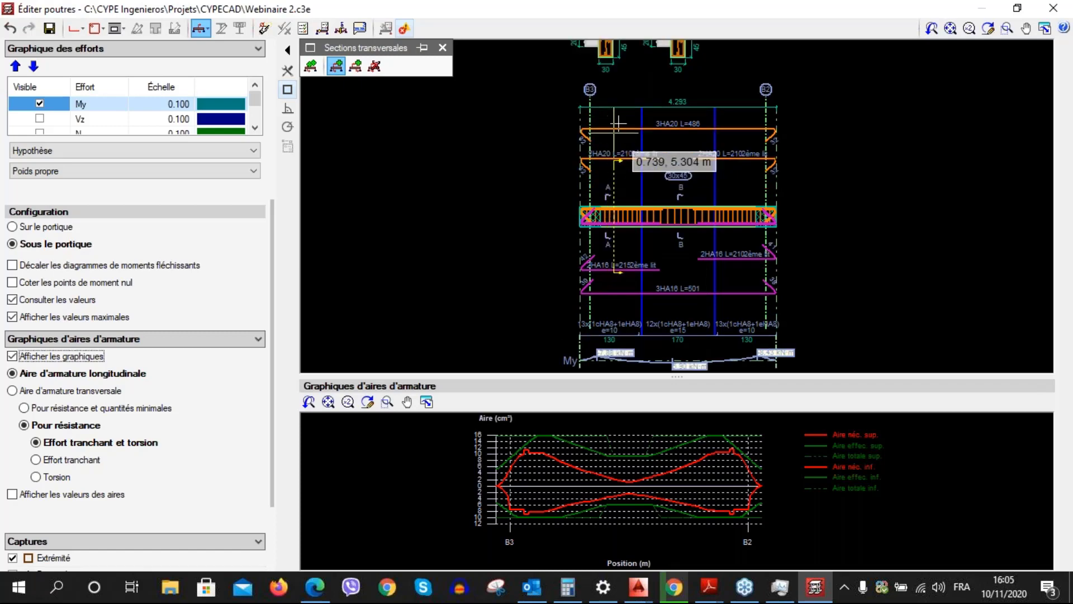
scroll(616, 157, up, 5)
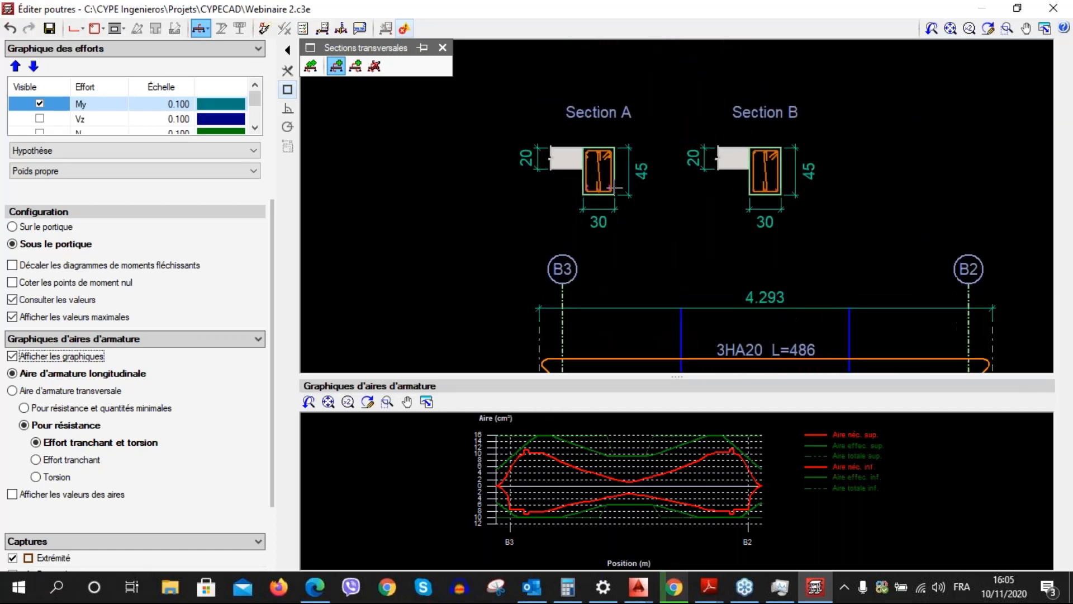
scroll(615, 189, up, 3)
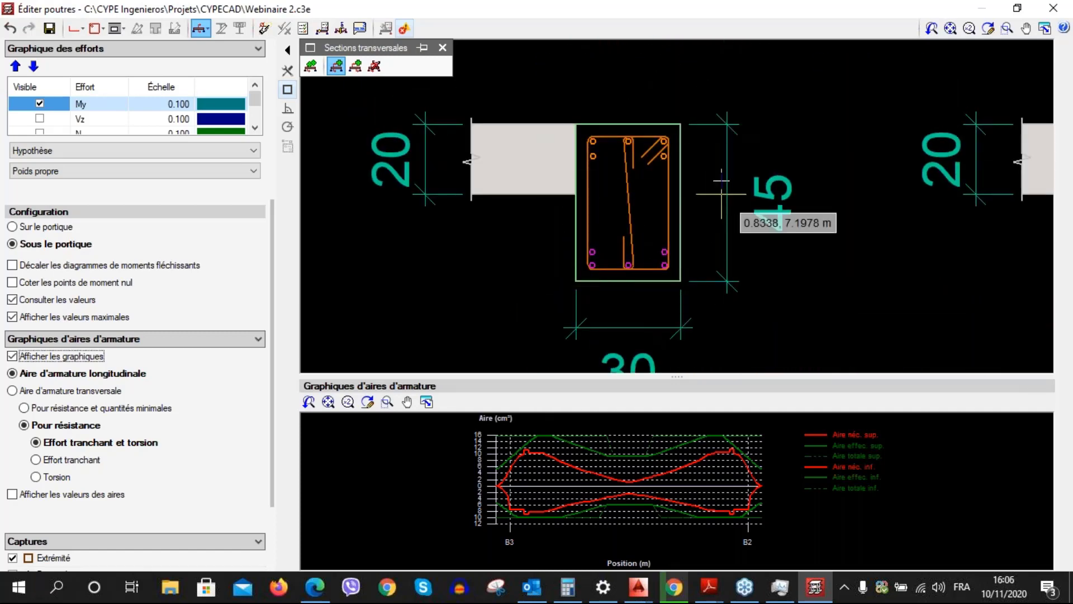
click(442, 48)
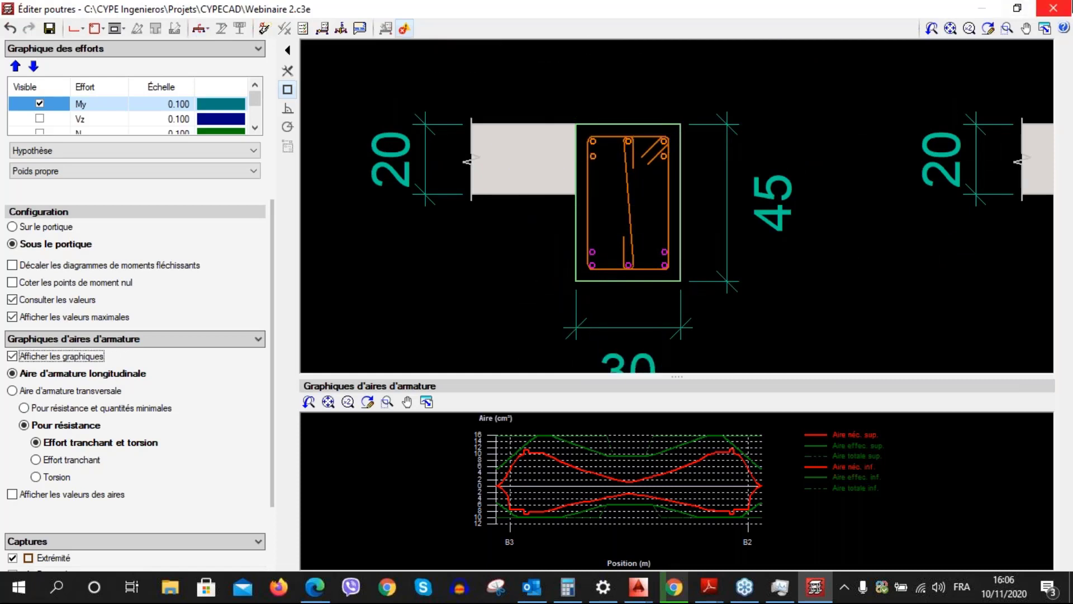
click(1067, 8)
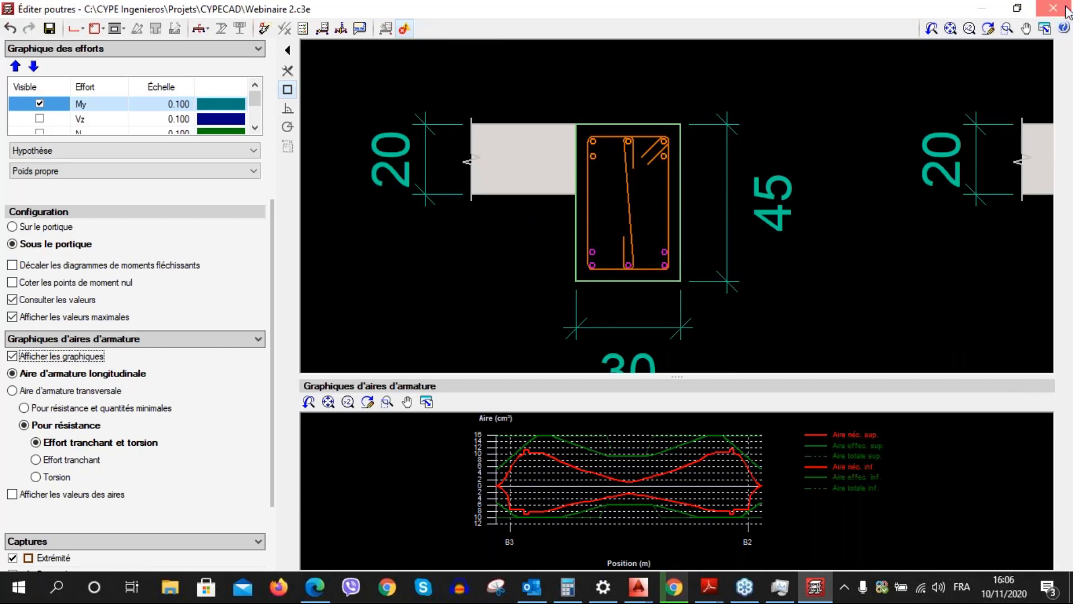
Finish leaving the beam editor and switch the plan to the Fondation group
click(472, 325)
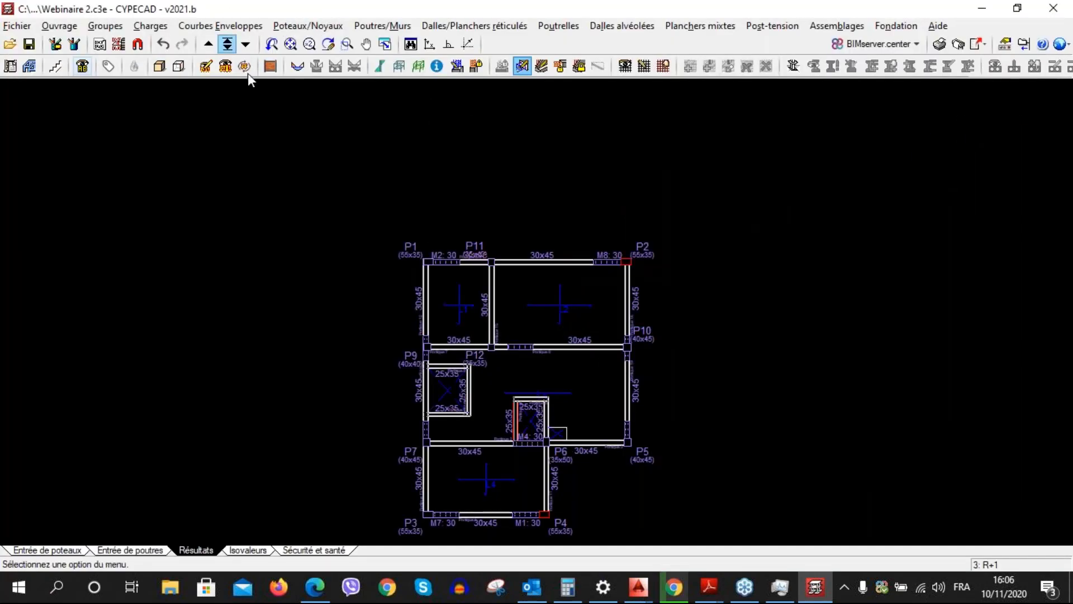
click(246, 72)
double_click(545, 408)
scroll(664, 280, down, 1)
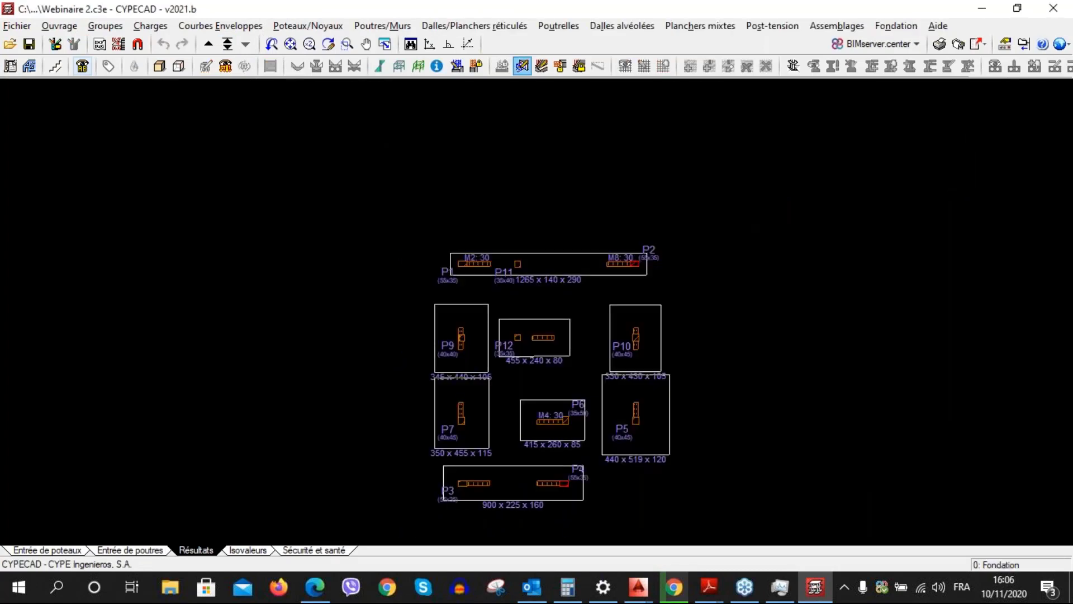
middle_drag(663, 280, 512, 225)
scroll(468, 223, up, 1)
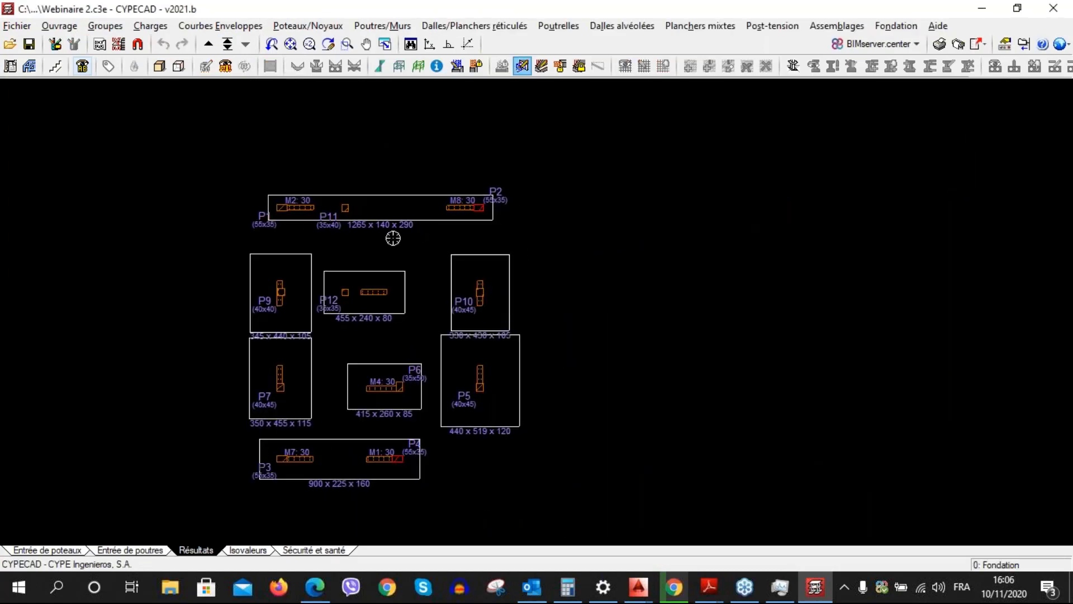
scroll(393, 238, up, 1)
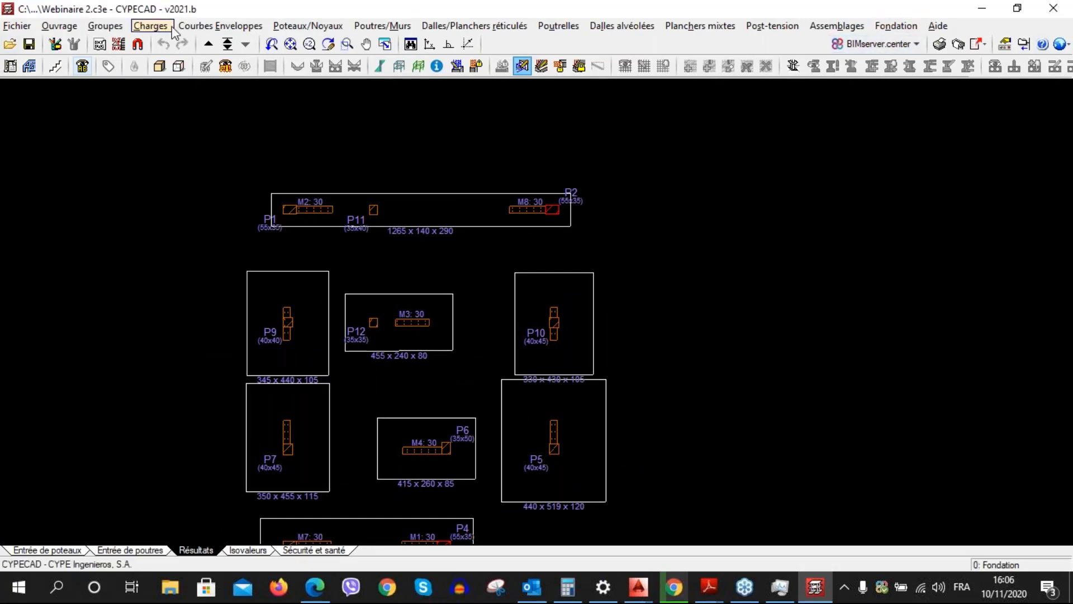
click(228, 45)
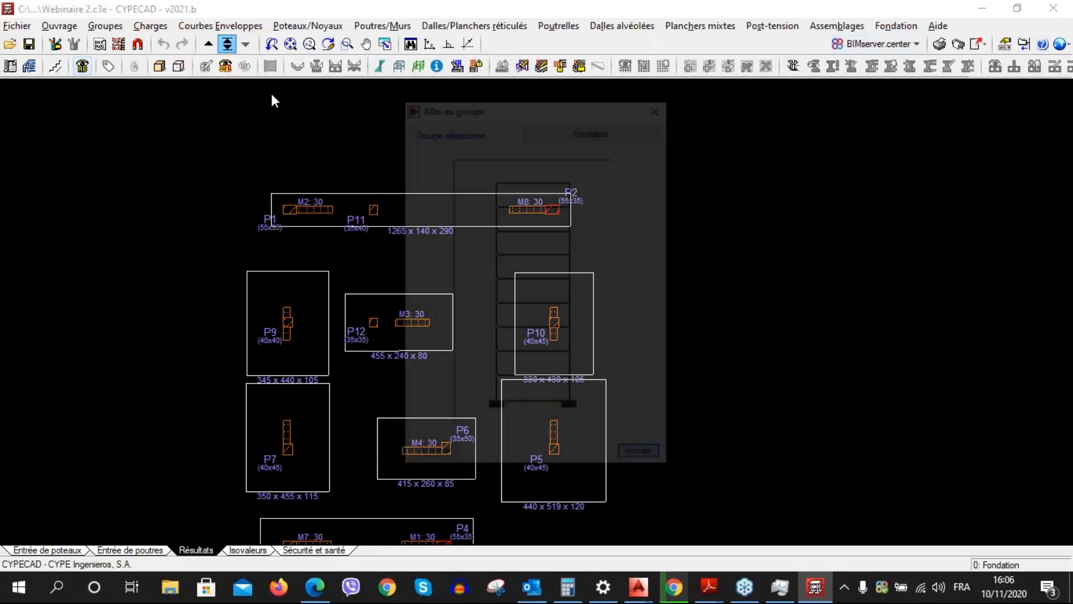
click(524, 408)
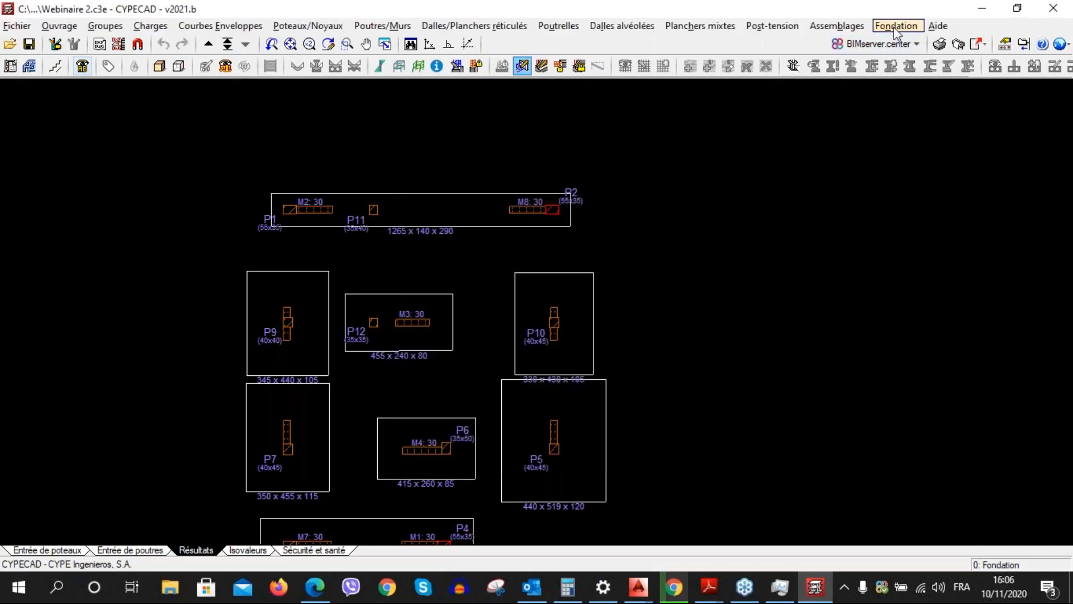
Open the combined footing P1-P11-P2 for editing with the foundation elements' Éditer command
click(894, 26)
click(805, 106)
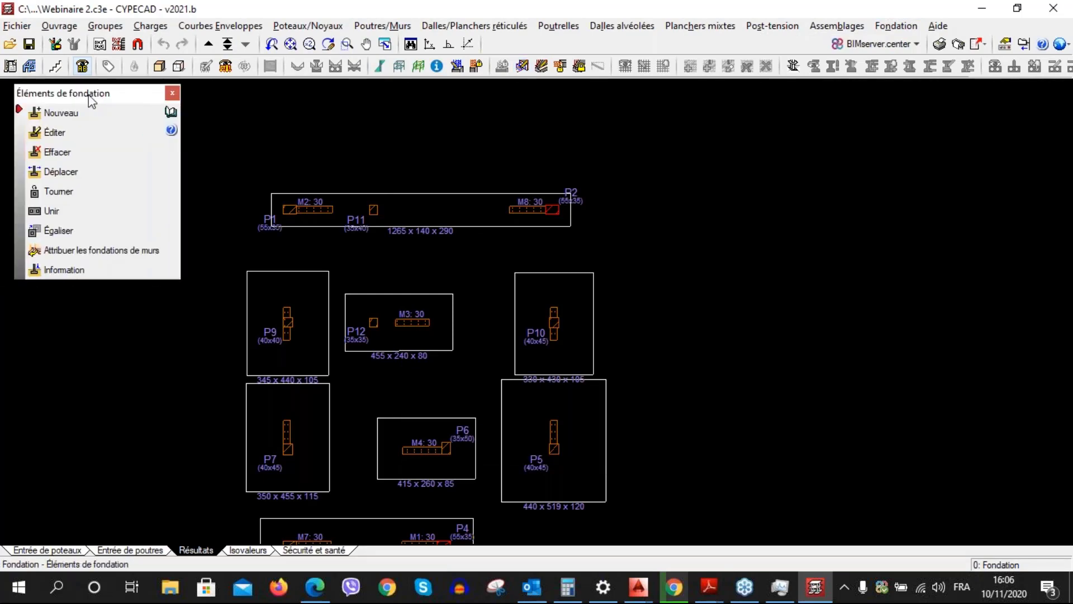
click(81, 135)
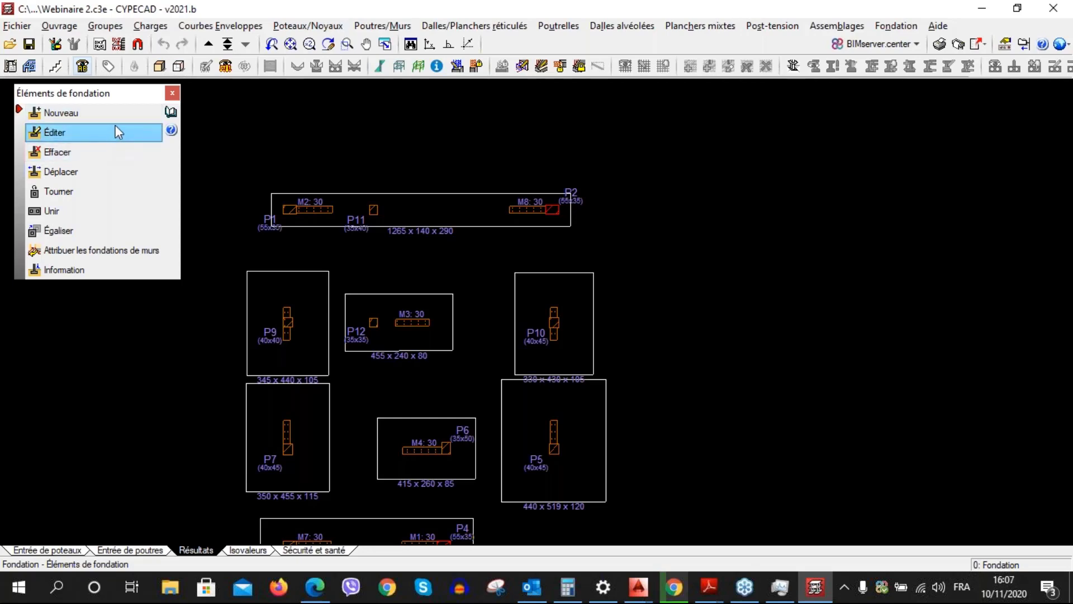
click(909, 25)
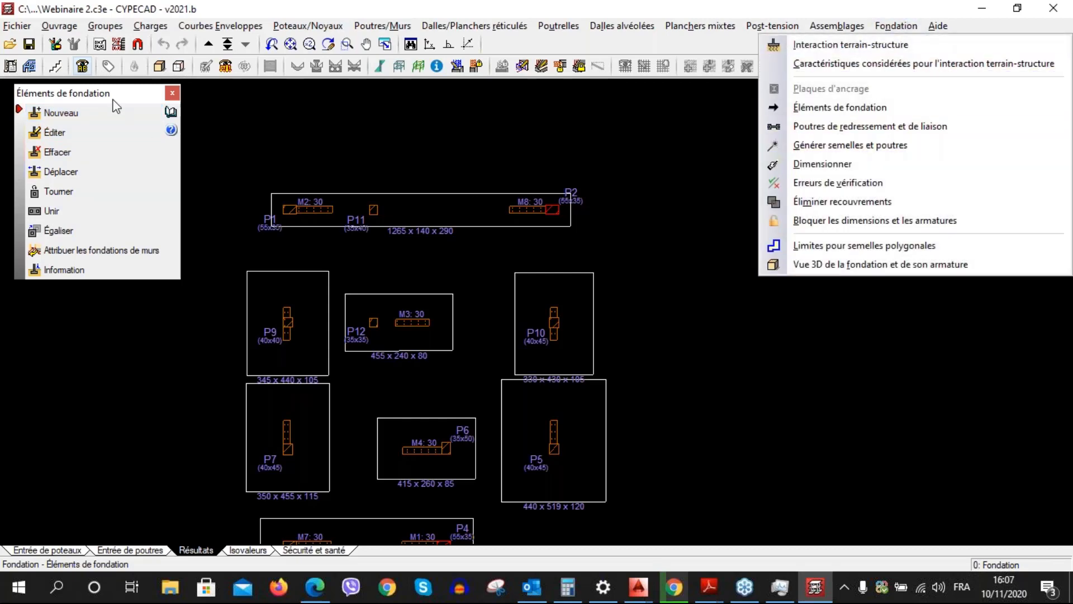
click(115, 106)
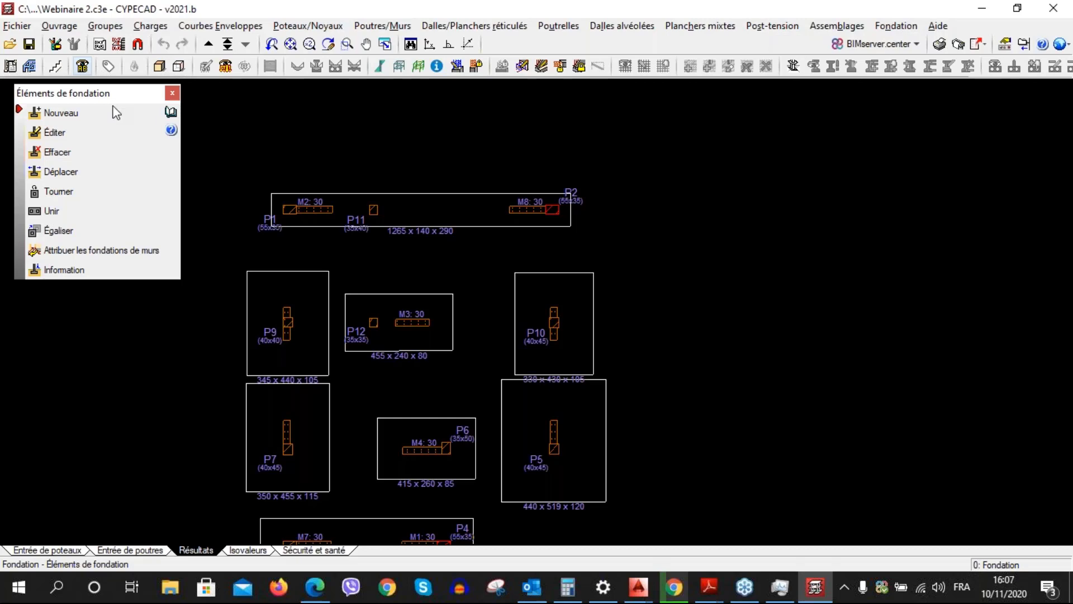
click(106, 133)
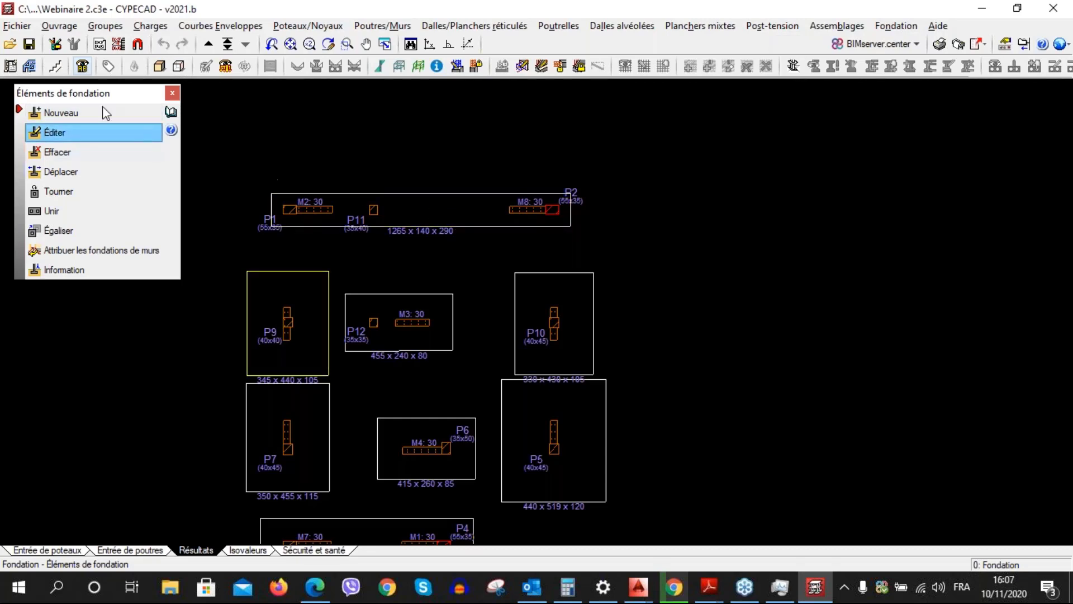
click(886, 23)
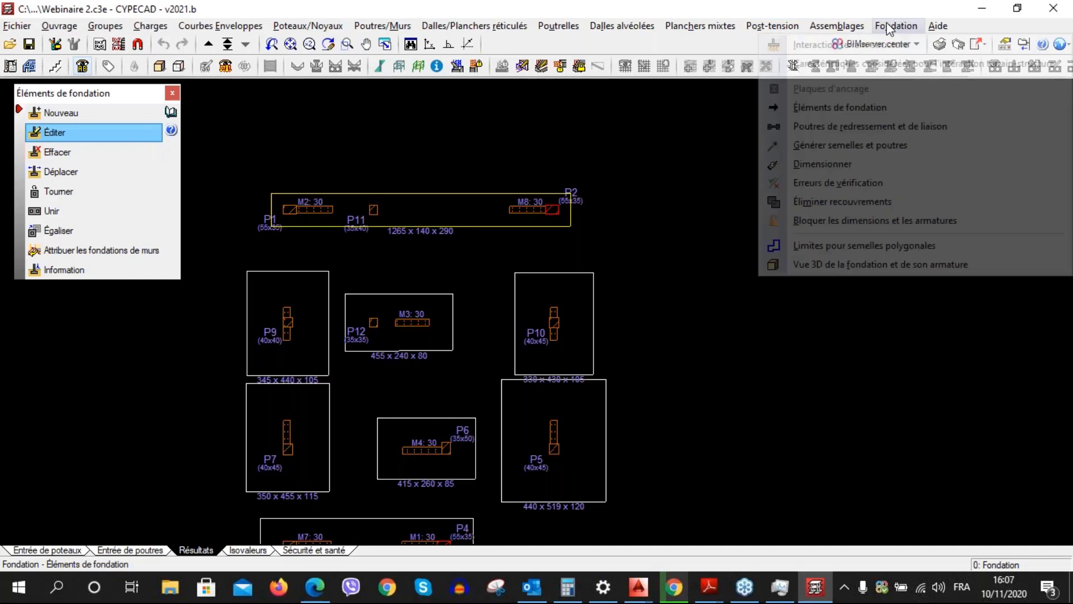
click(886, 23)
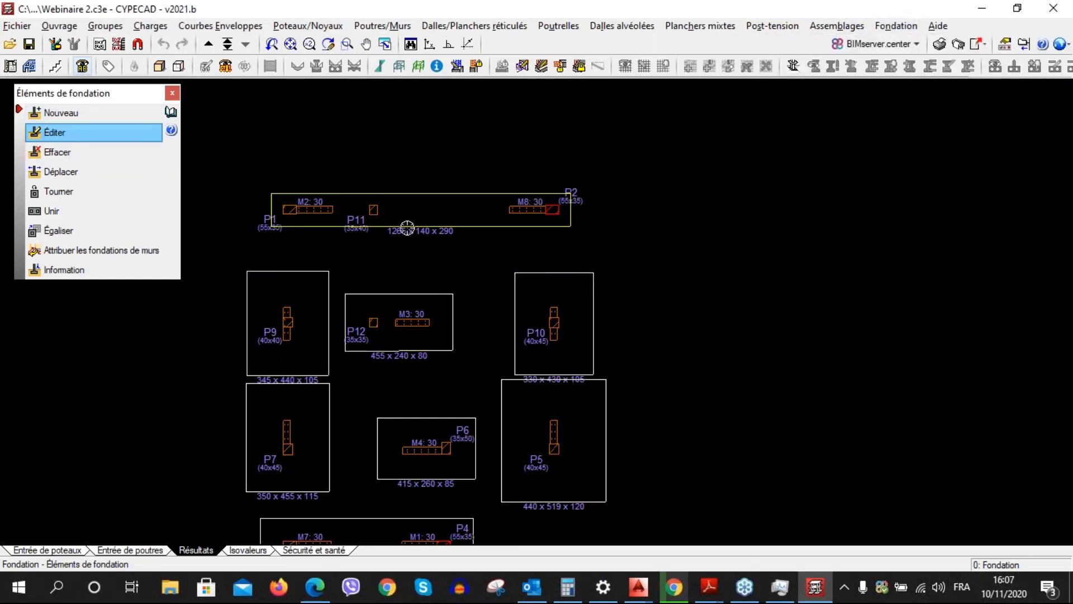
click(461, 214)
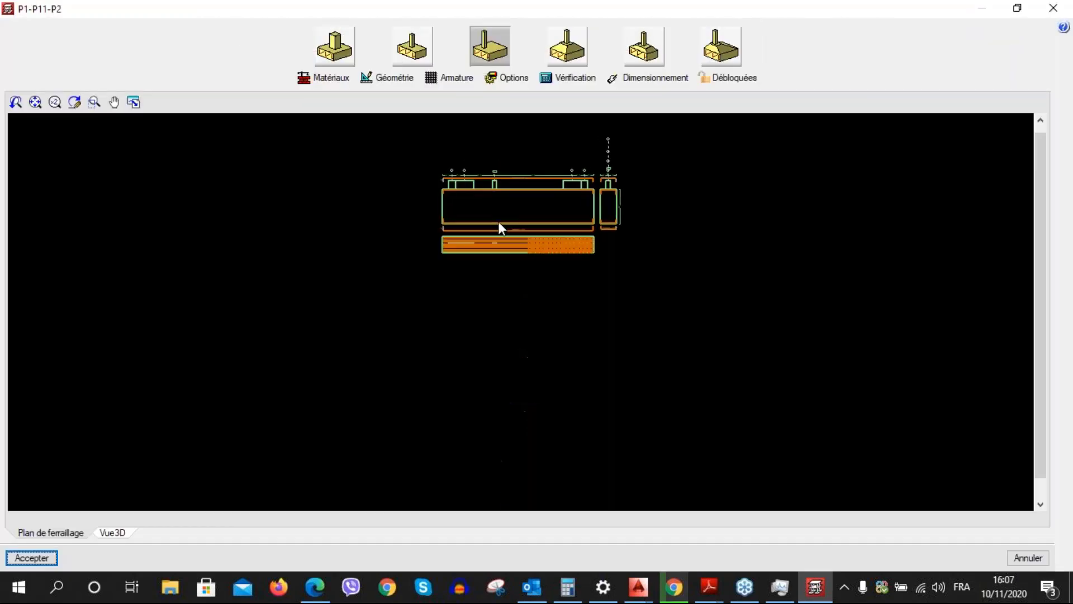
Examine the footing's reinforcement drawing and its material and allowable soil stress settings, leaving them as they are
scroll(504, 229, up, 4)
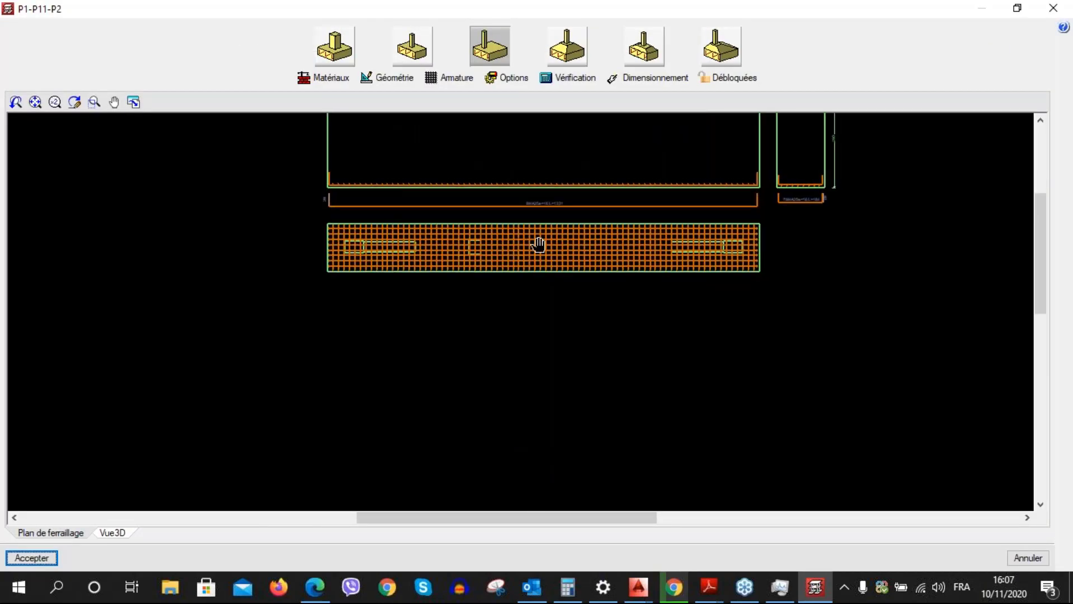
middle_drag(538, 244, 520, 297)
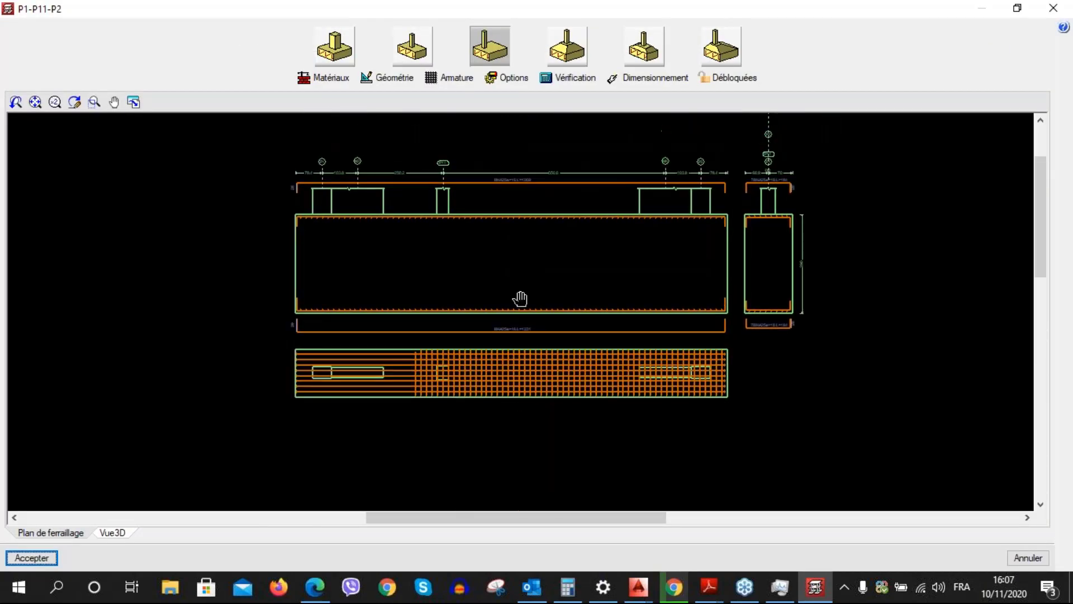
click(333, 82)
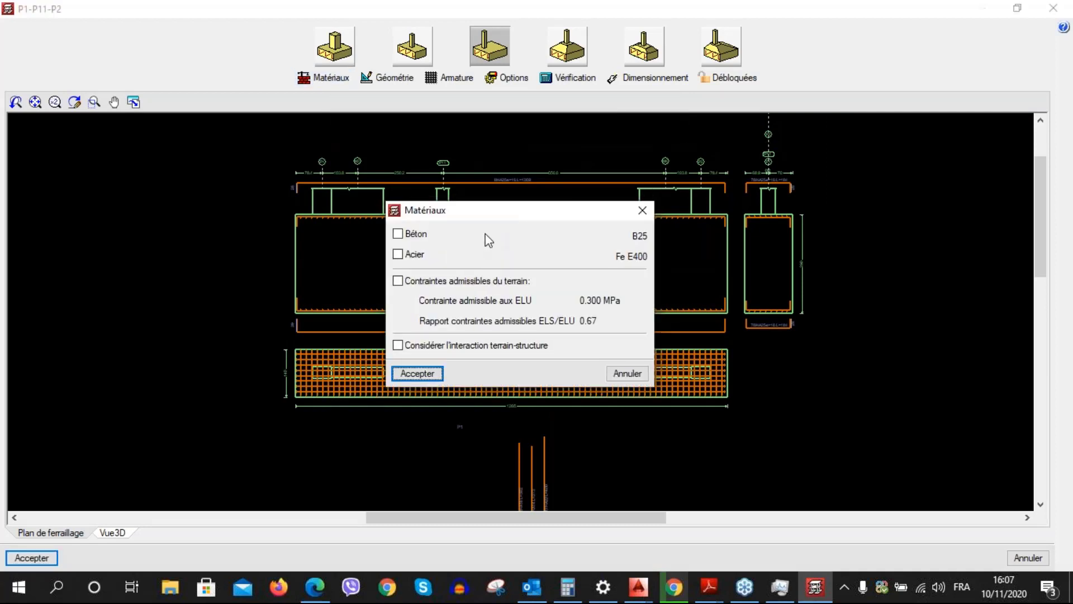
drag(493, 217, 511, 222)
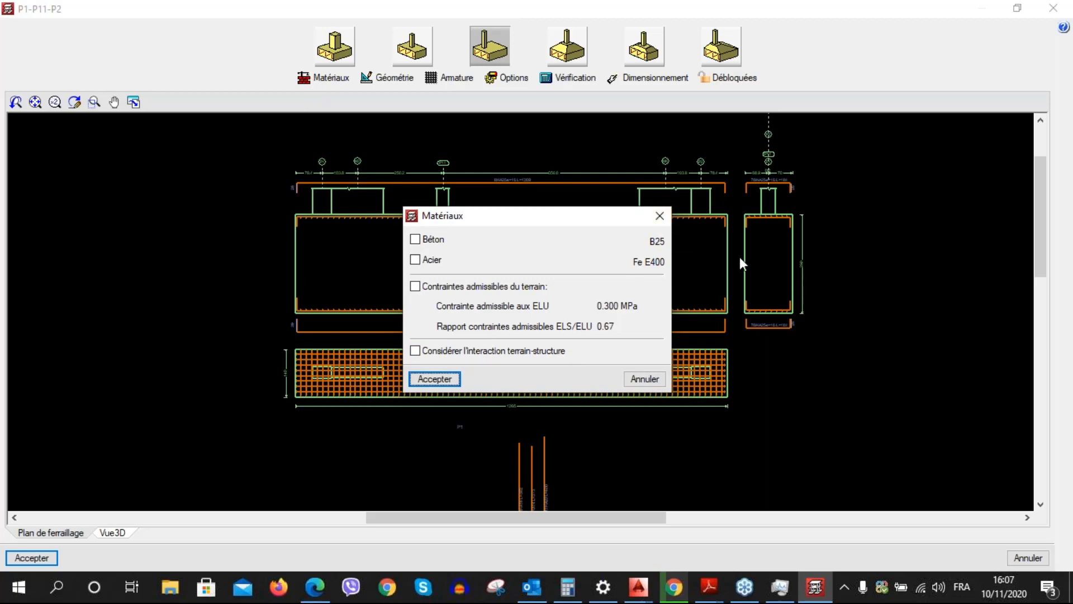
click(660, 219)
Review the footing's X and Y widths and thickness in its geometry settings, and close them without changes
click(386, 77)
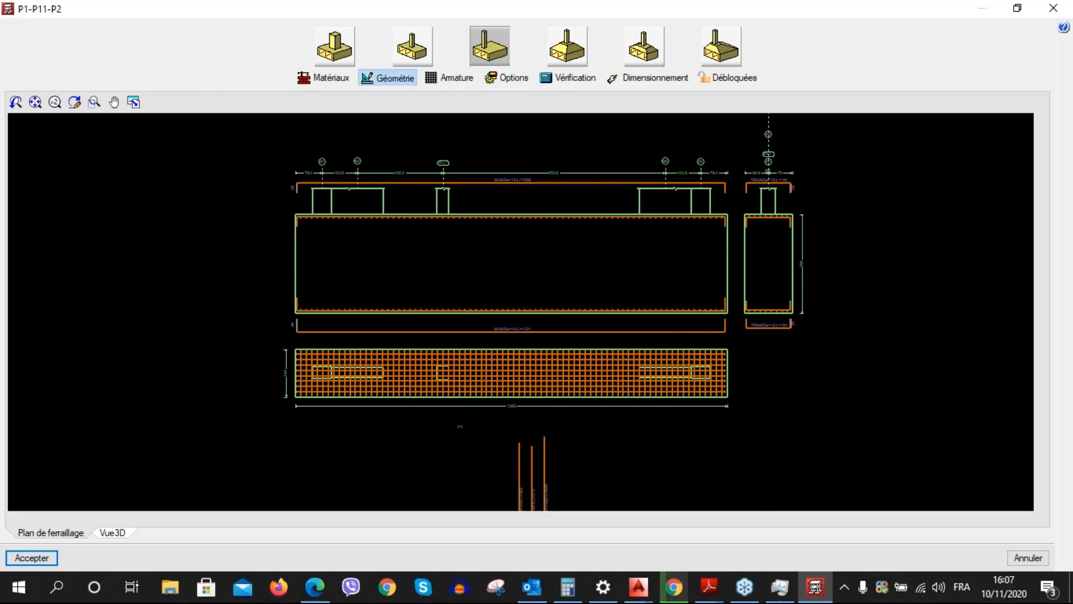
click(629, 225)
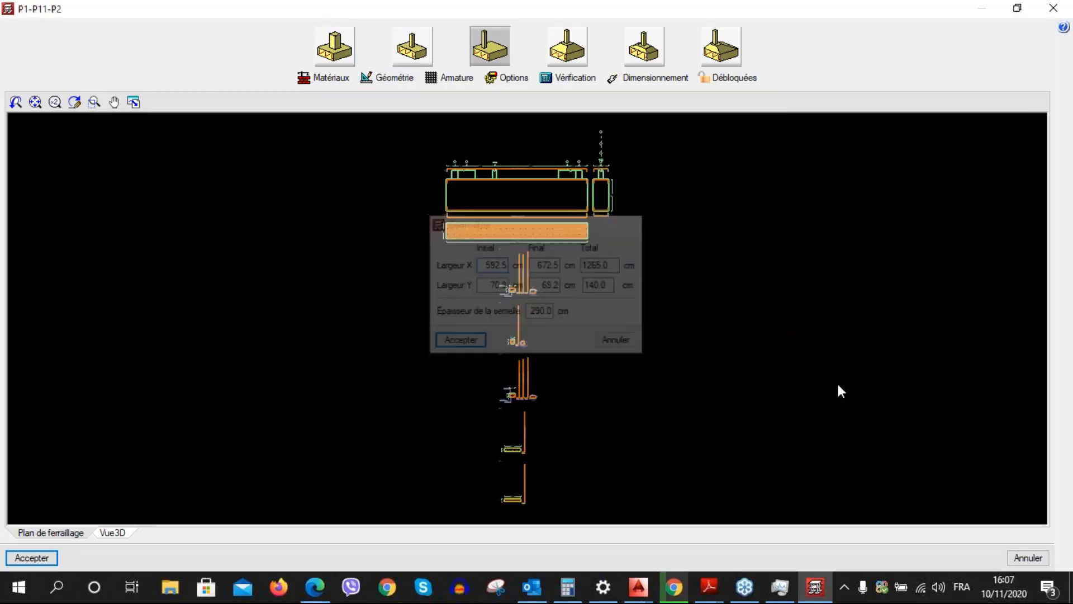
click(1019, 557)
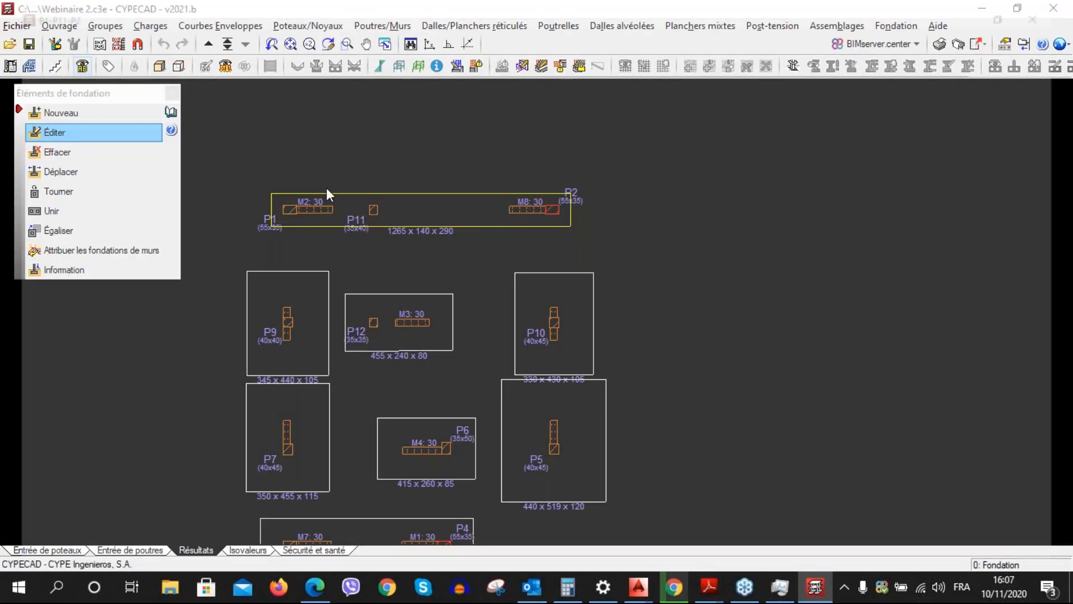
click(327, 190)
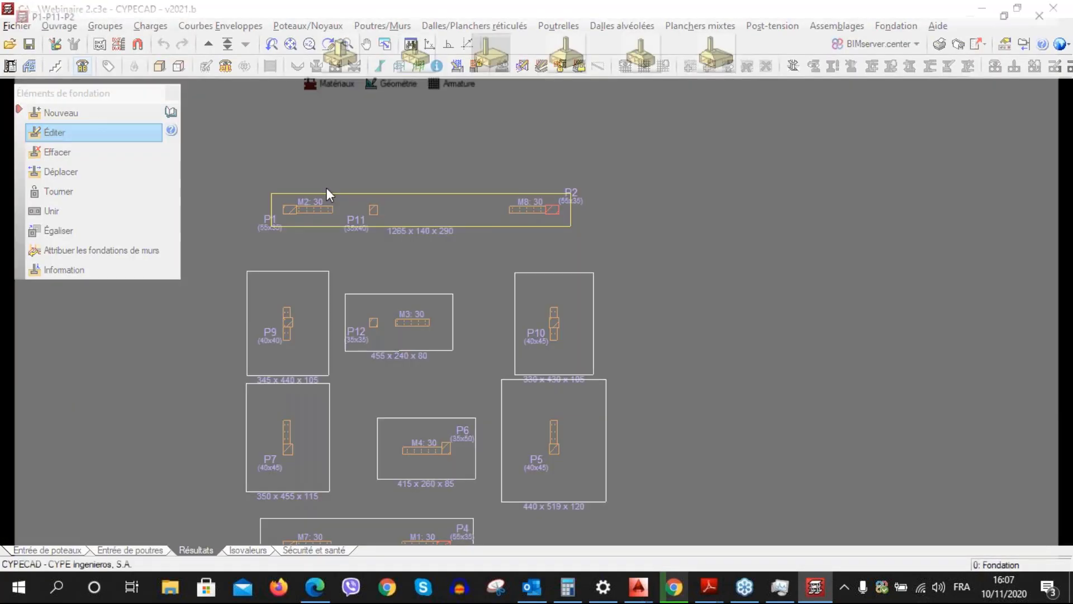
drag(524, 226, 337, 230)
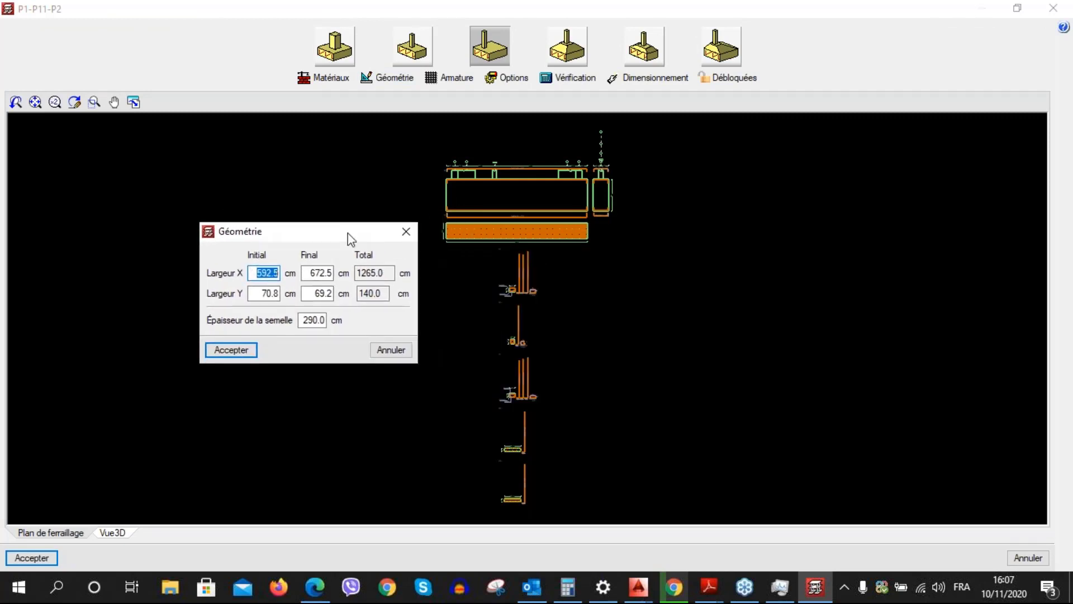
click(408, 231)
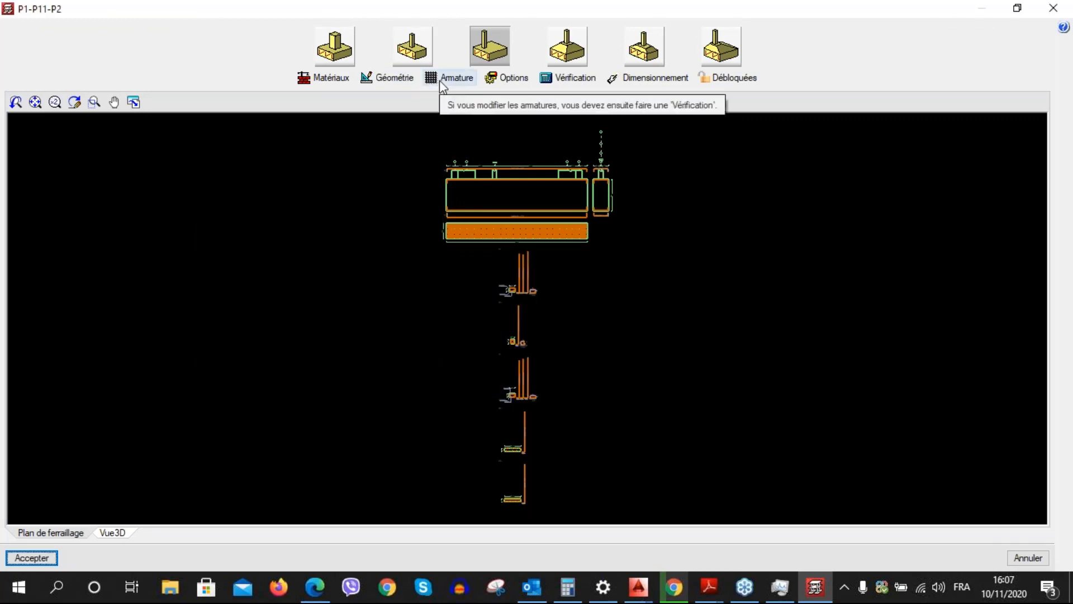
Review the footing's X and Y reinforcement settings and recheck its geometry, closing both without changes
click(441, 82)
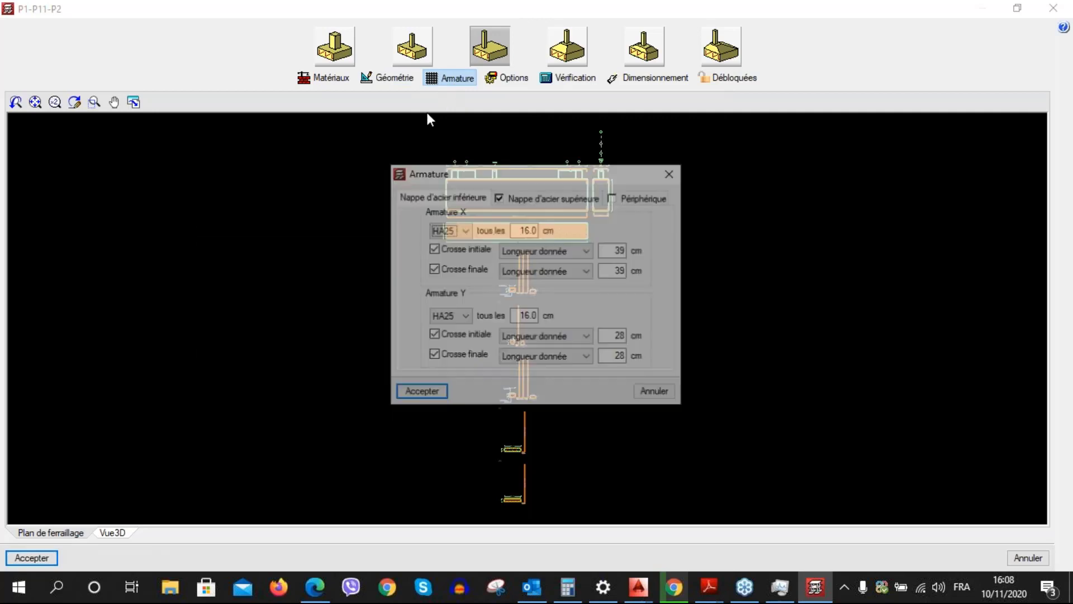
drag(461, 174, 140, 180)
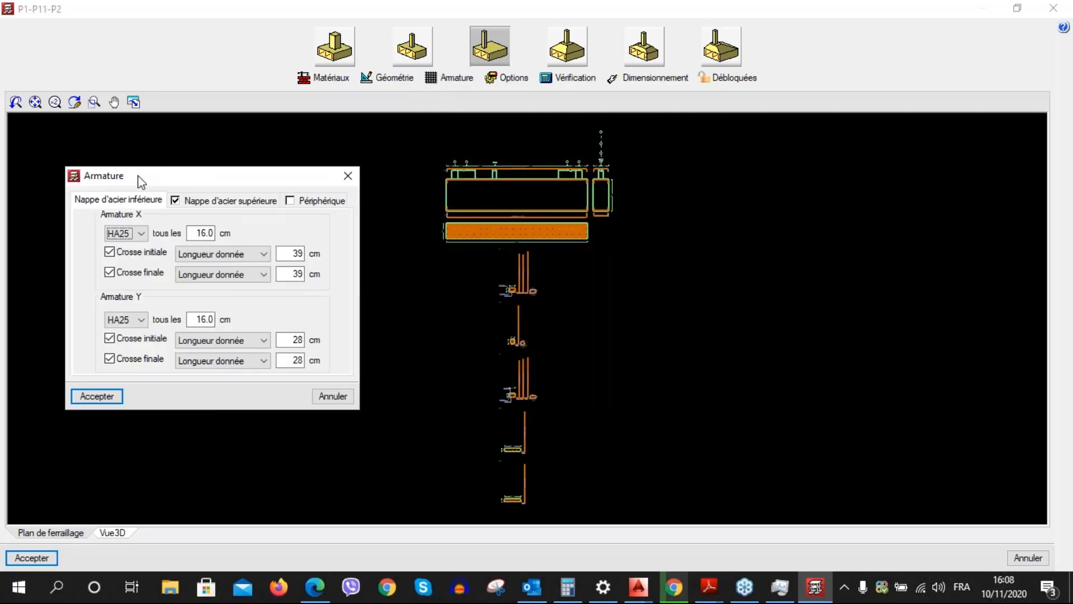
click(347, 176)
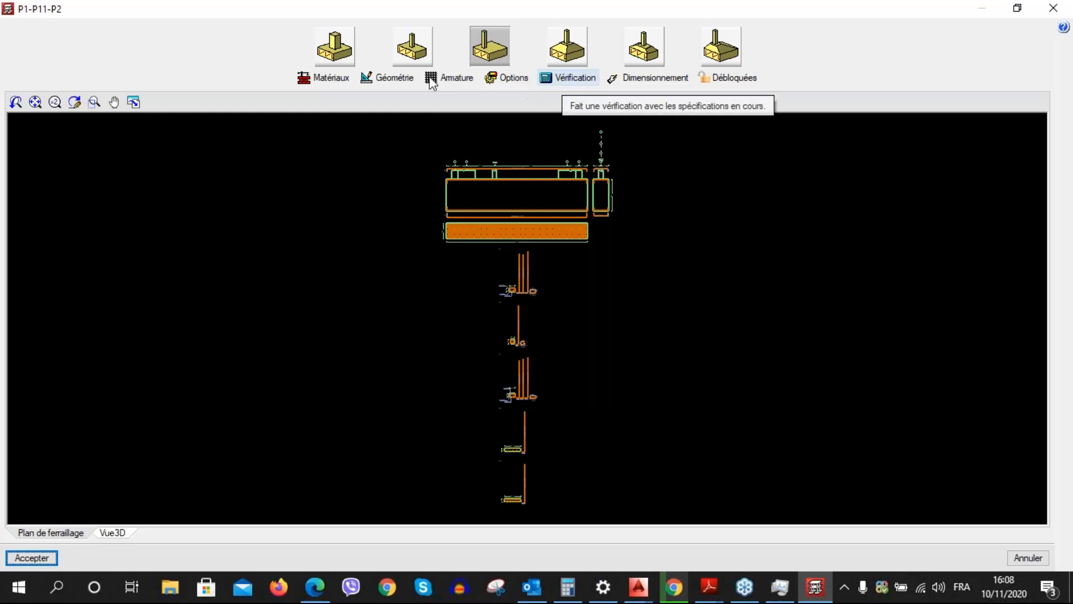
click(369, 79)
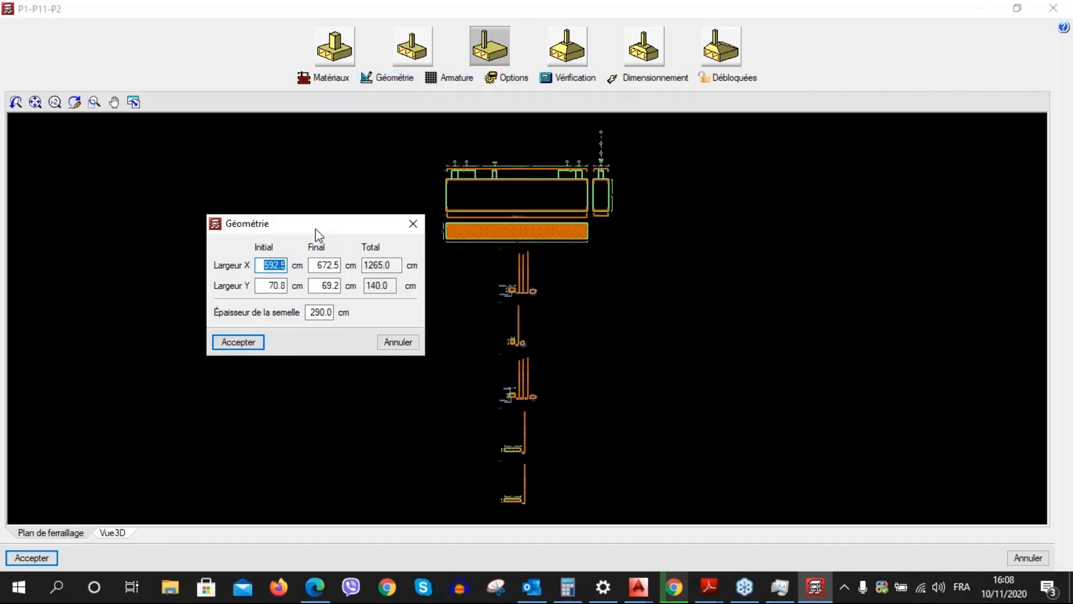
click(410, 223)
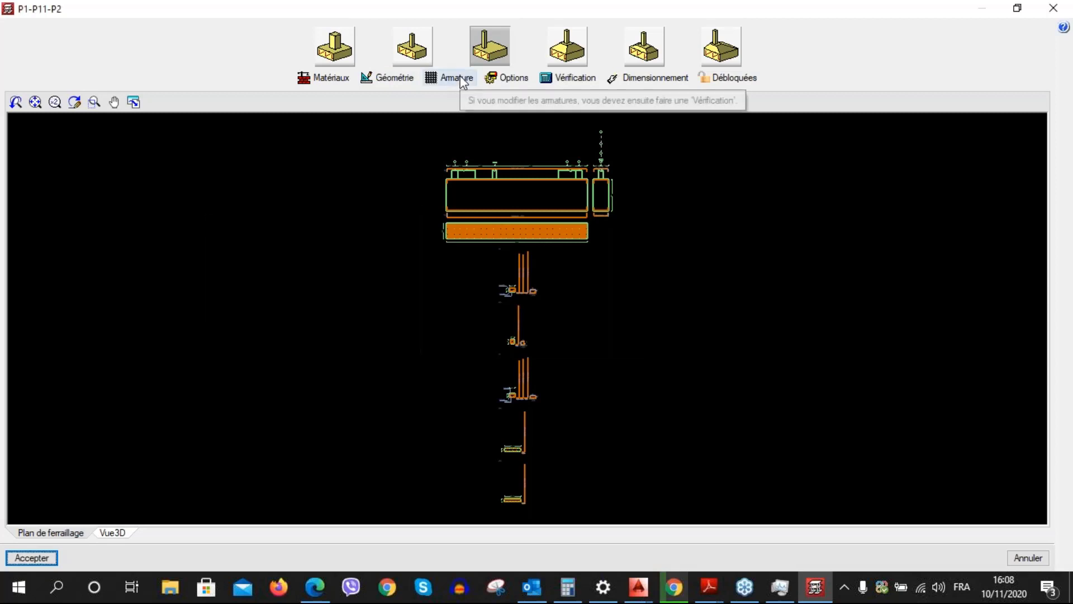
Run the verification of footing P1-P11-P2 and open the complete list of checks performed
click(566, 82)
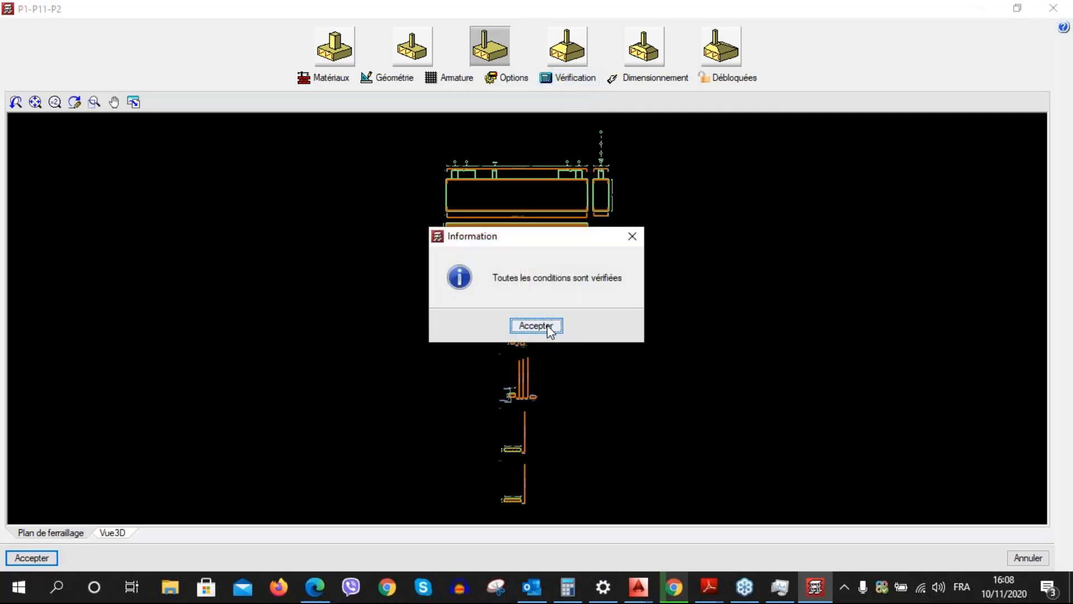
drag(538, 242, 578, 239)
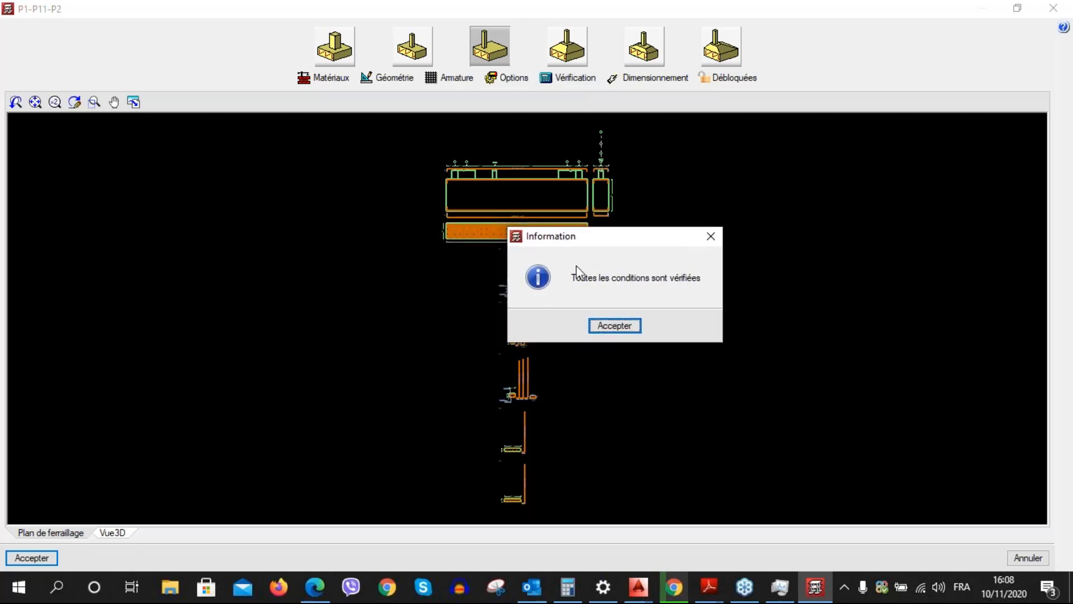
click(604, 327)
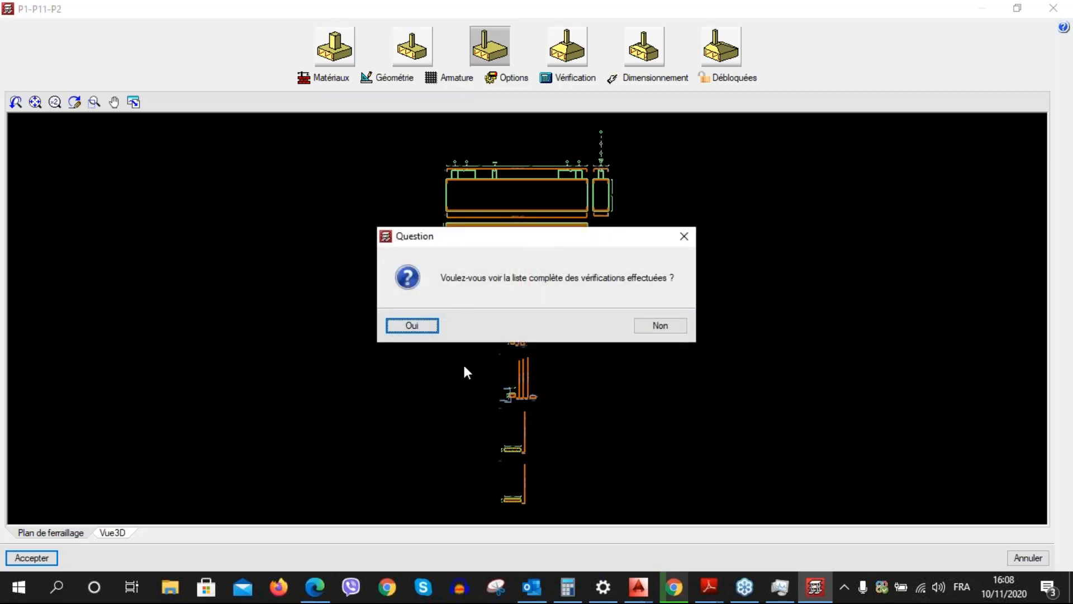
click(412, 325)
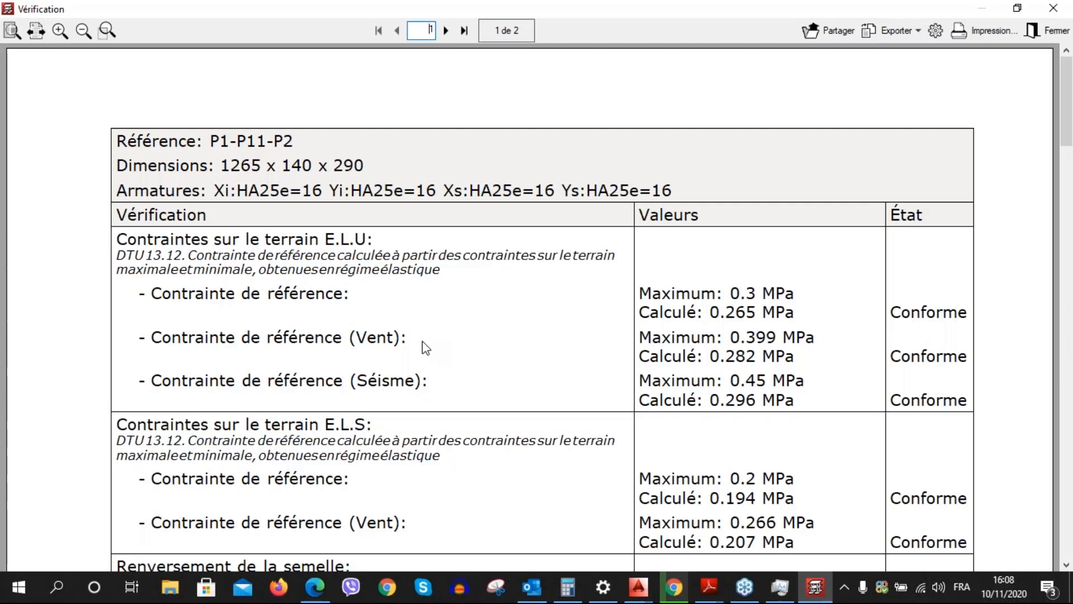
Examine the report's first-page checks: soil stresses, overturning, bending, shear, oblique compression, punching, minimum height, starter anchorage and geometric reinforcement percentage
scroll(397, 328, down, 1)
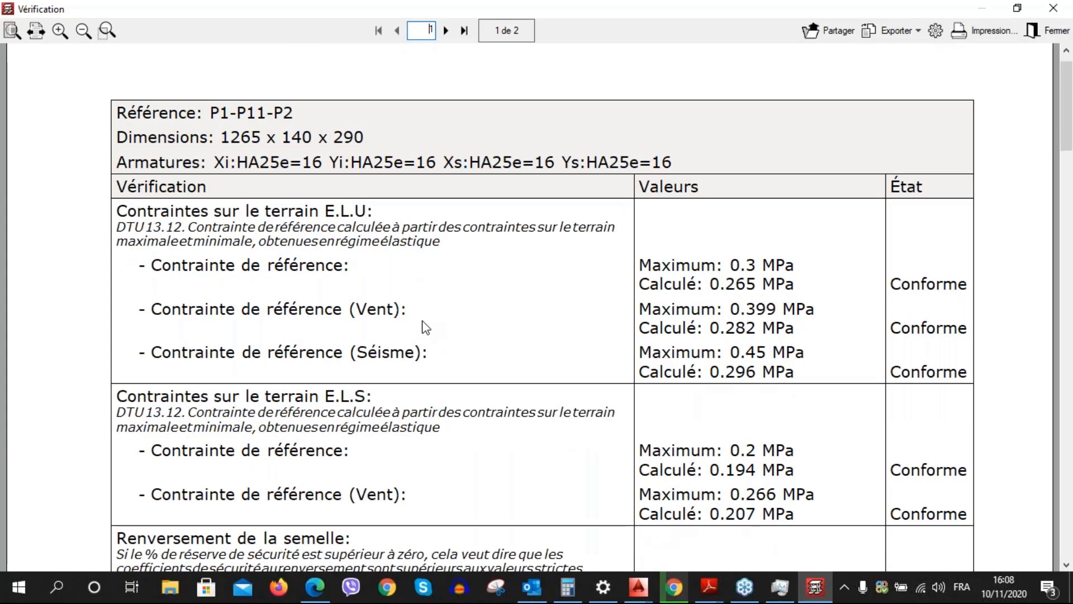
scroll(425, 328, down, 1)
scroll(425, 328, down, 1)
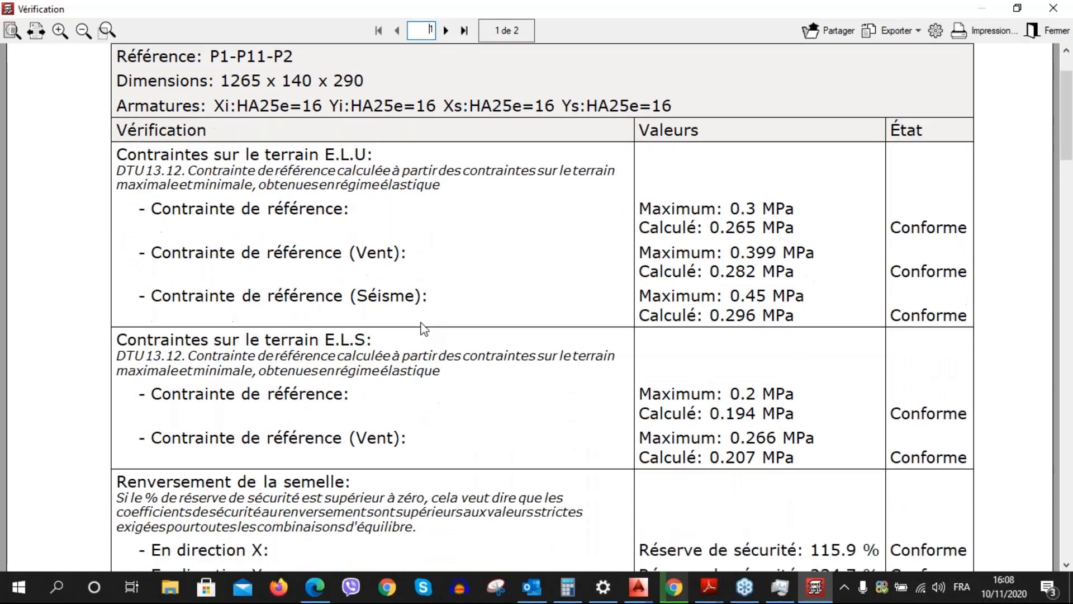
scroll(399, 329, down, 1)
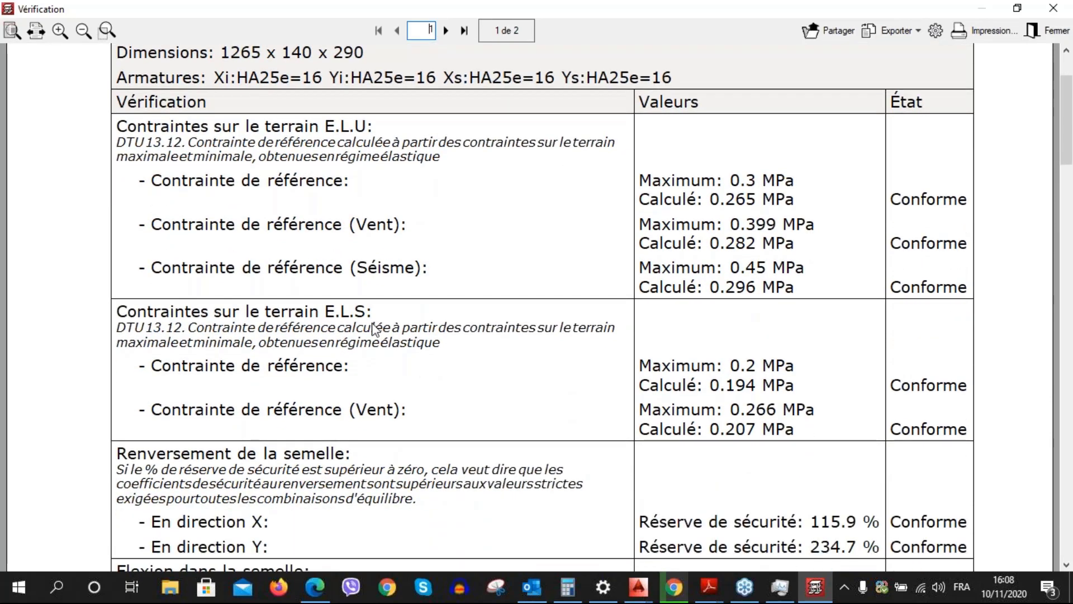
scroll(375, 329, down, 1)
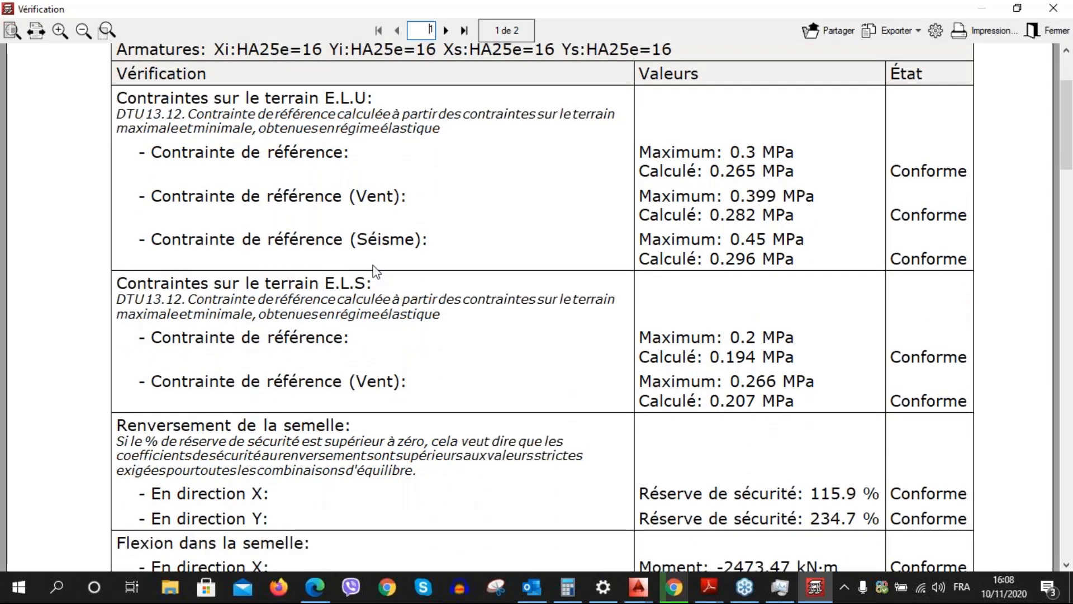
scroll(376, 272, down, 4)
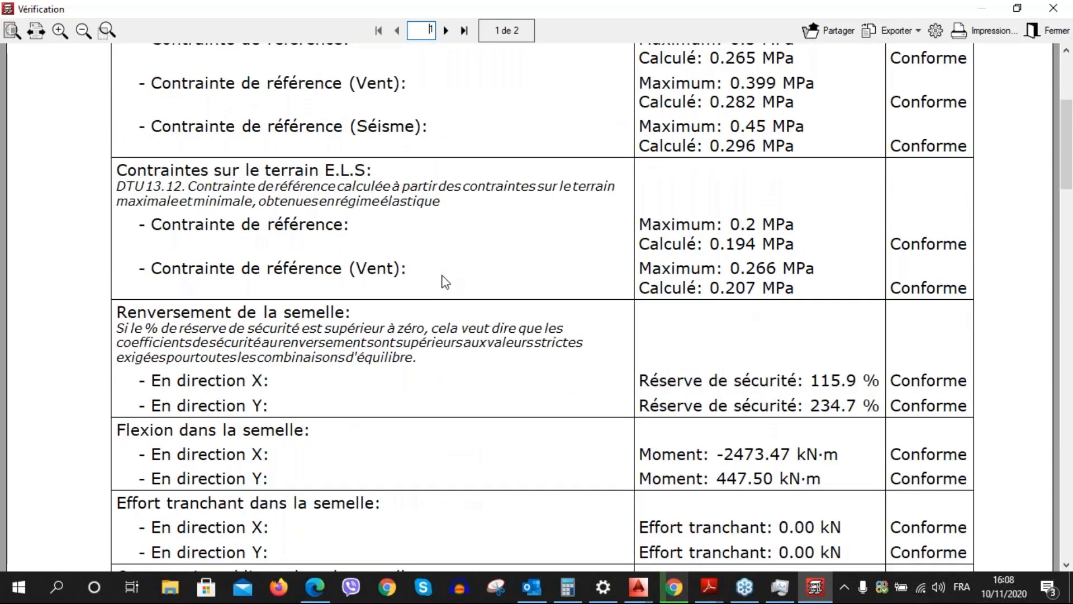
scroll(425, 365, down, 1)
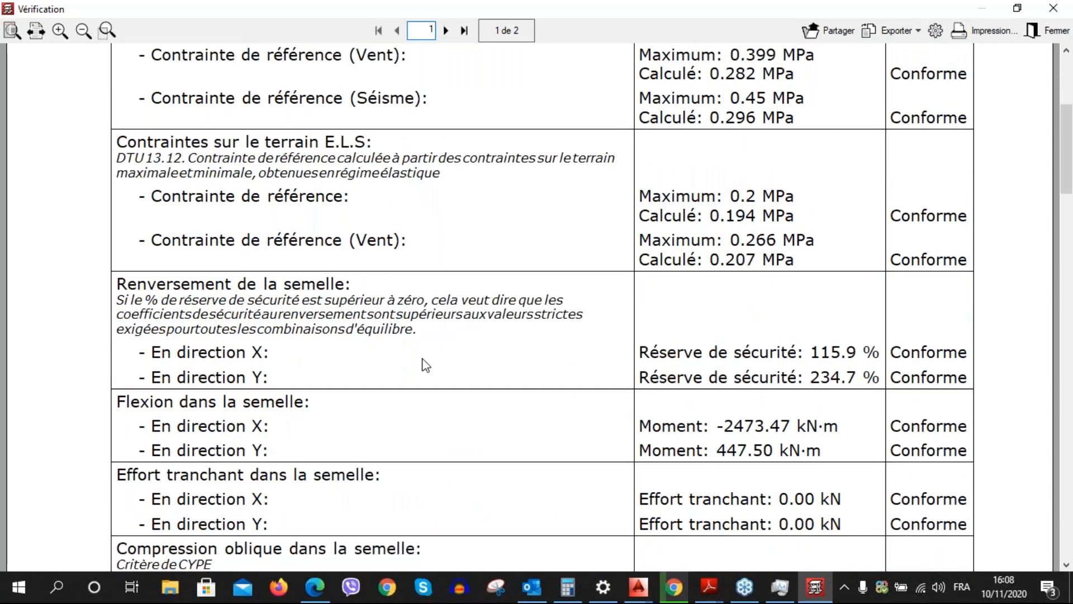
scroll(418, 359, down, 5)
scroll(416, 356, down, 3)
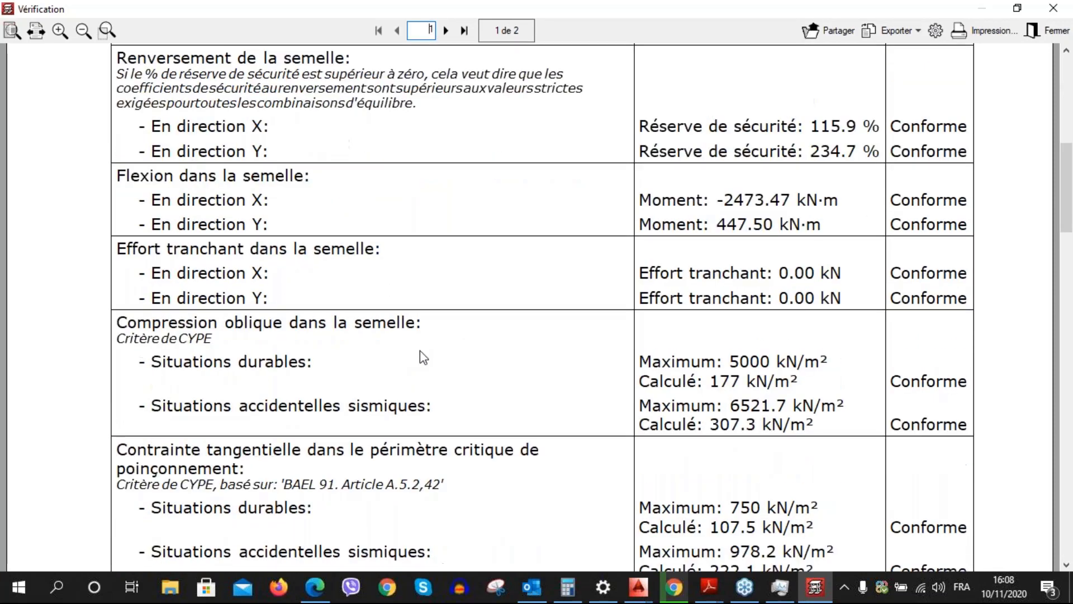
scroll(420, 351, down, 3)
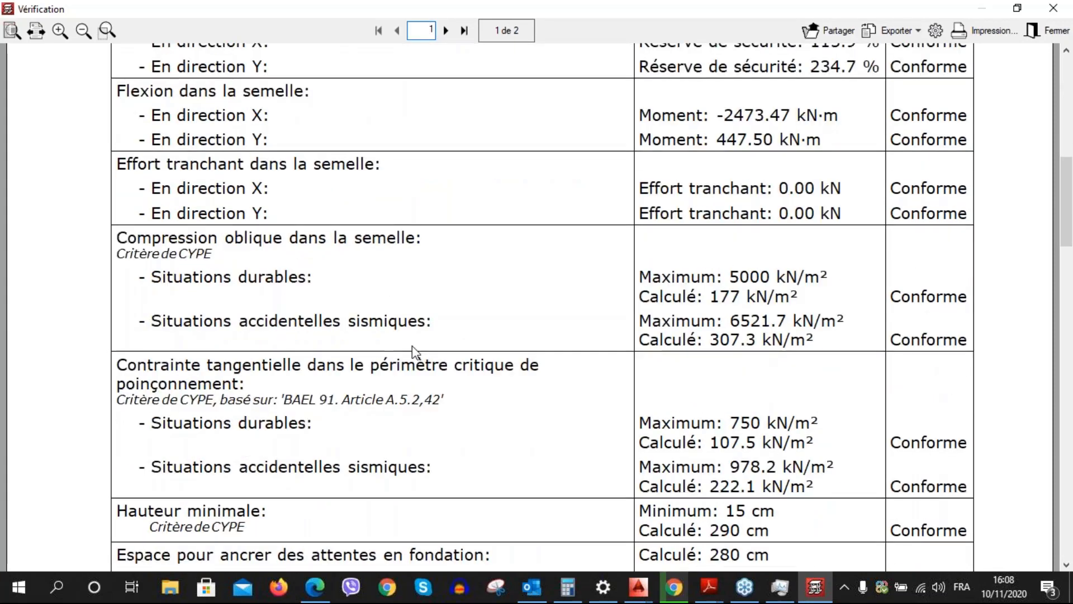
scroll(422, 343, down, 2)
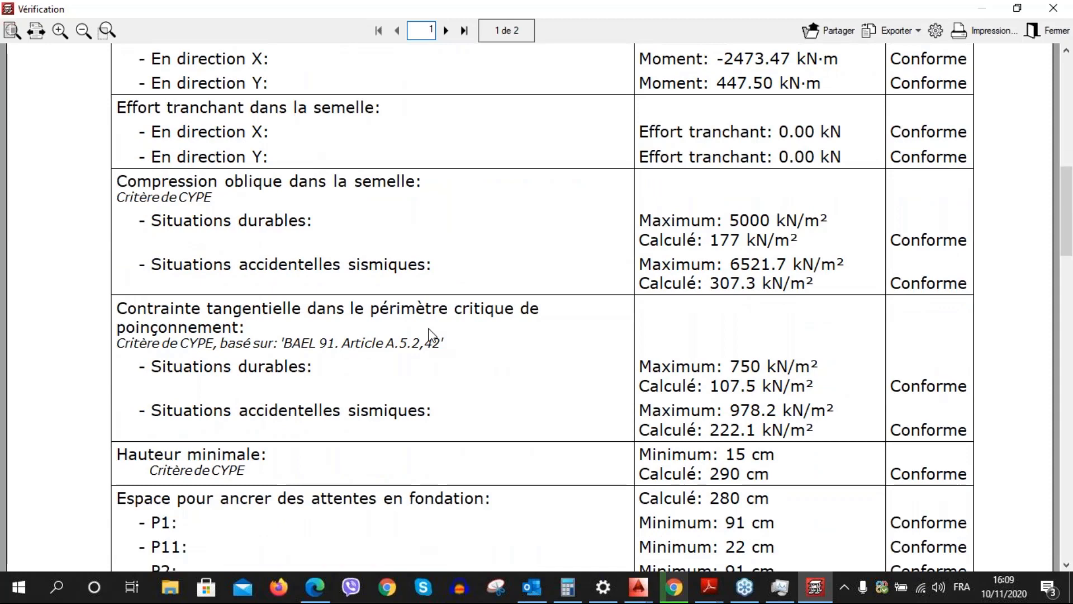
scroll(350, 374, down, 3)
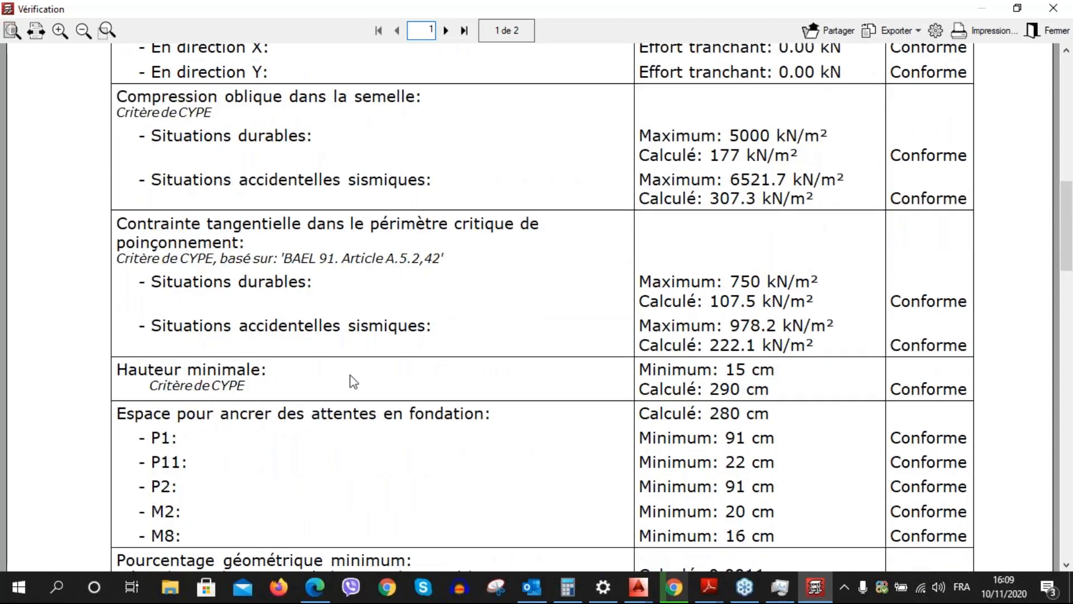
scroll(350, 375, down, 1)
scroll(363, 363, down, 4)
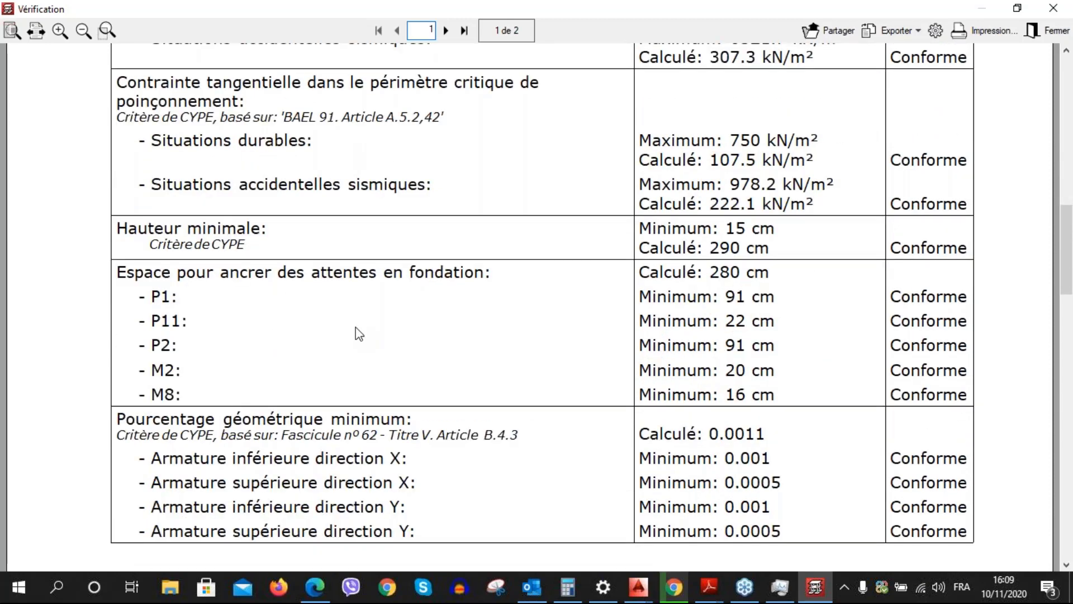
scroll(387, 342, down, 2)
scroll(389, 346, down, 3)
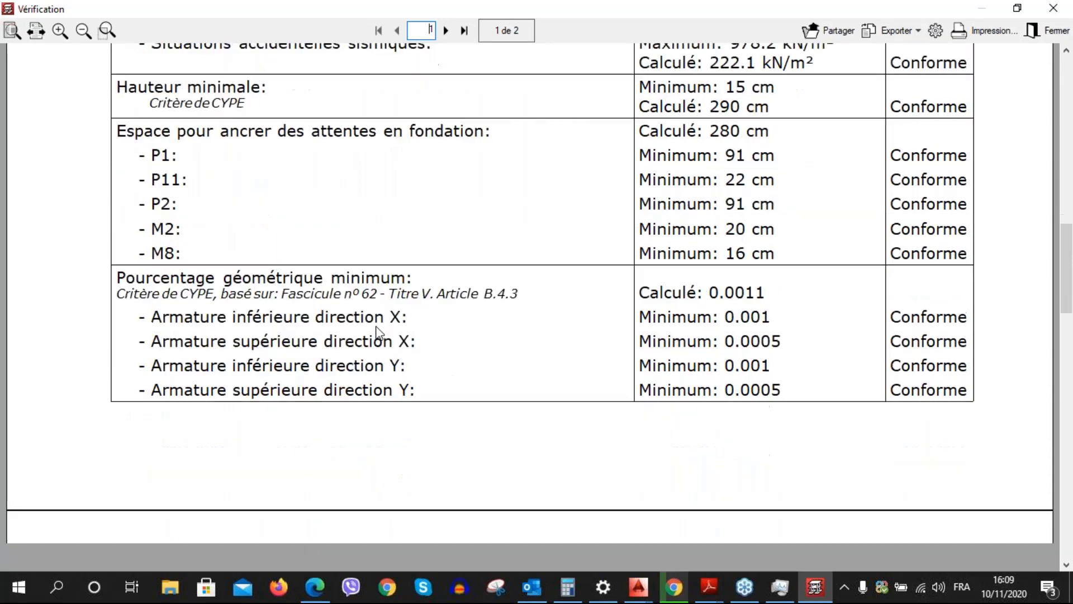
scroll(189, 269, down, 1)
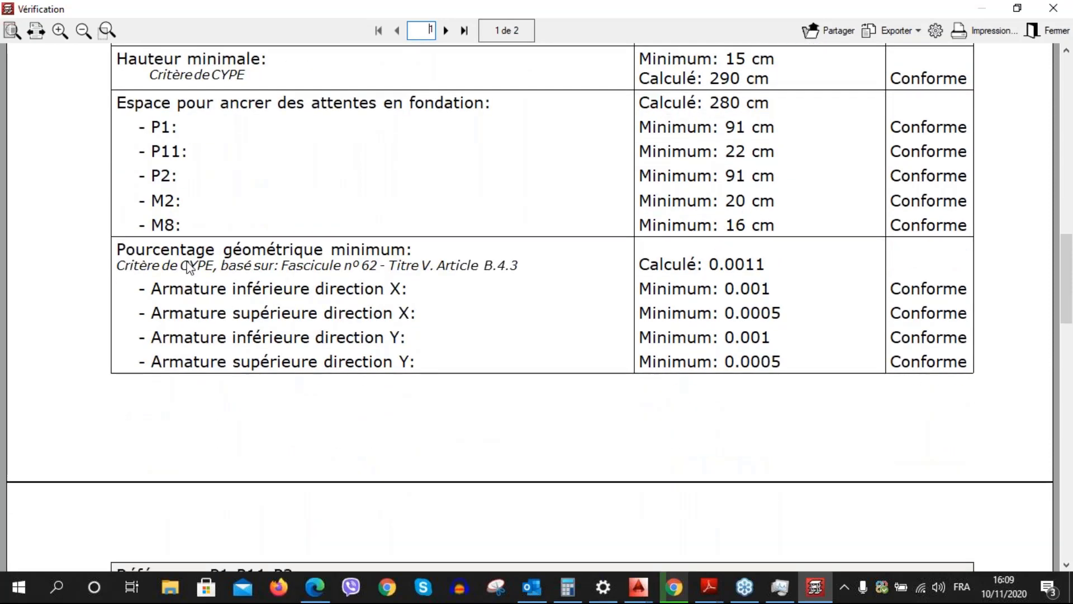
Examine the second-page checks on bending reinforcement percentage, bar spacing, anchorage and hook lengths, and close the verification report
scroll(189, 269, down, 5)
scroll(197, 276, down, 7)
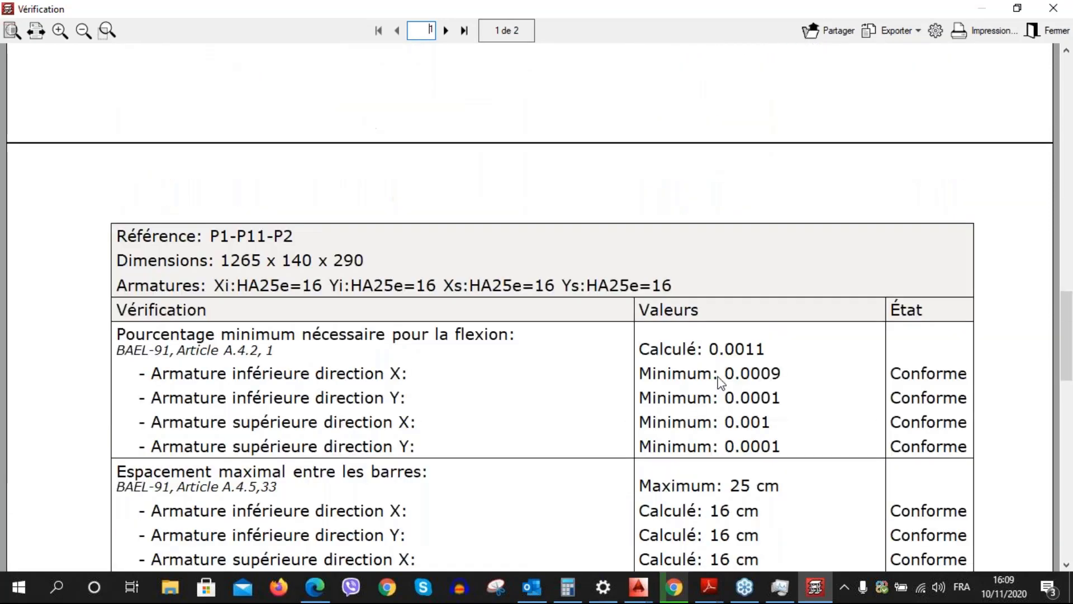
scroll(269, 374, down, 1)
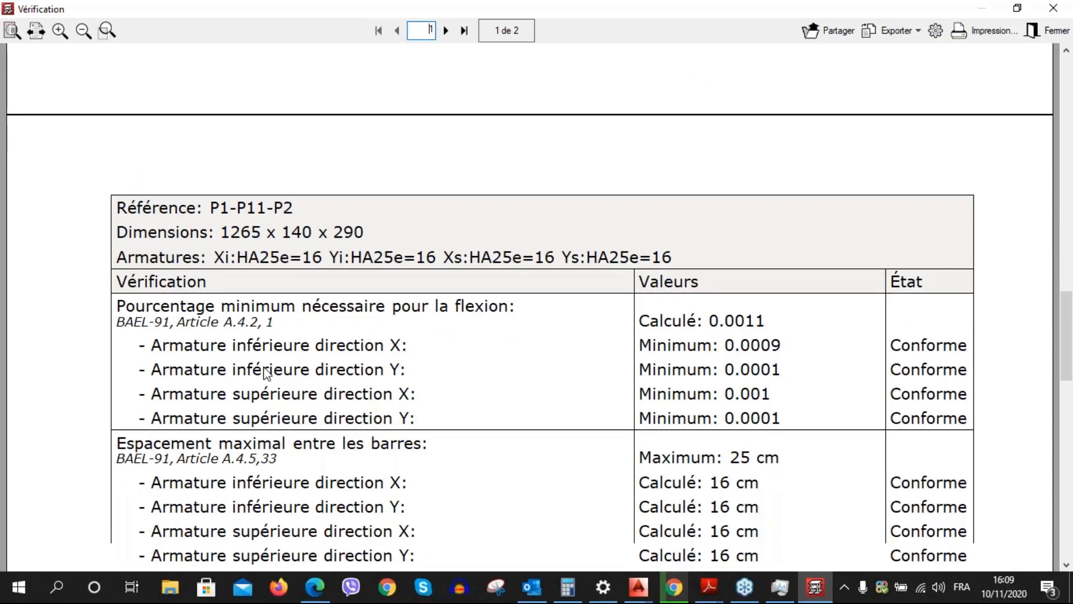
scroll(270, 370, down, 1)
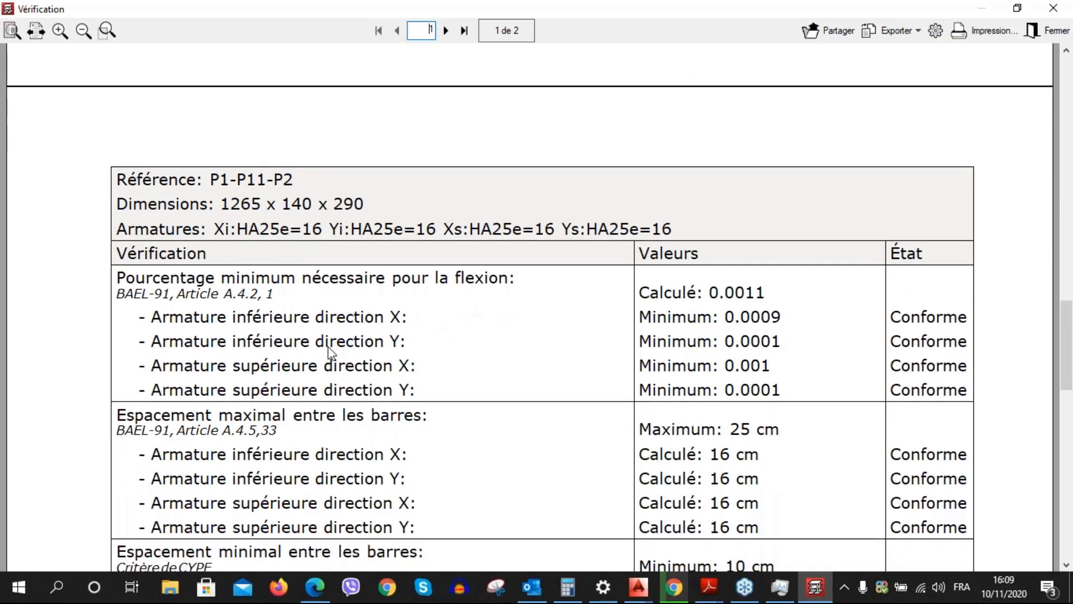
scroll(332, 352, down, 3)
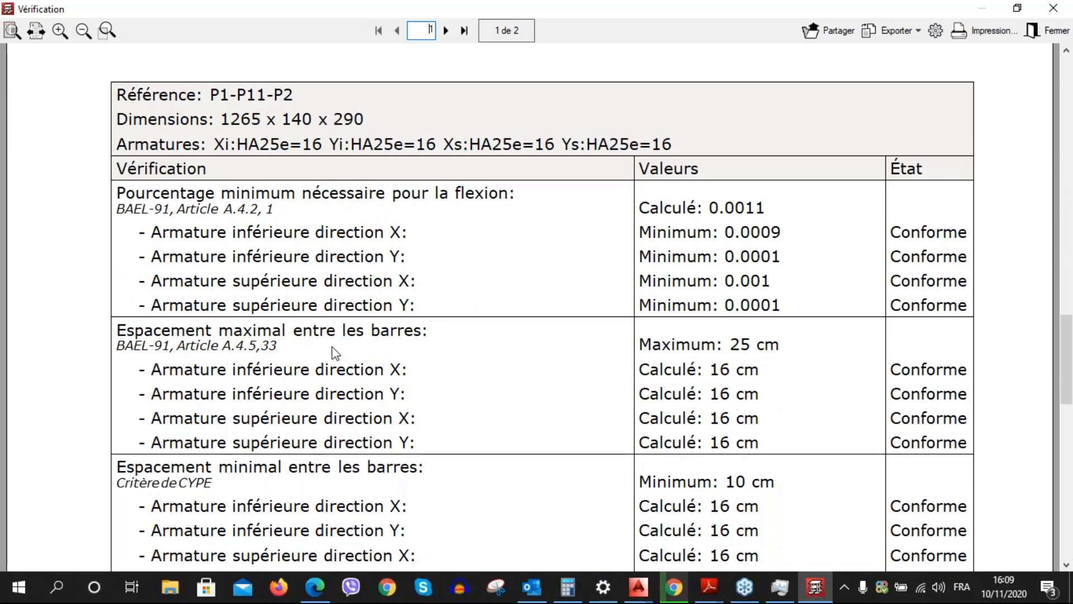
scroll(232, 150, down, 2)
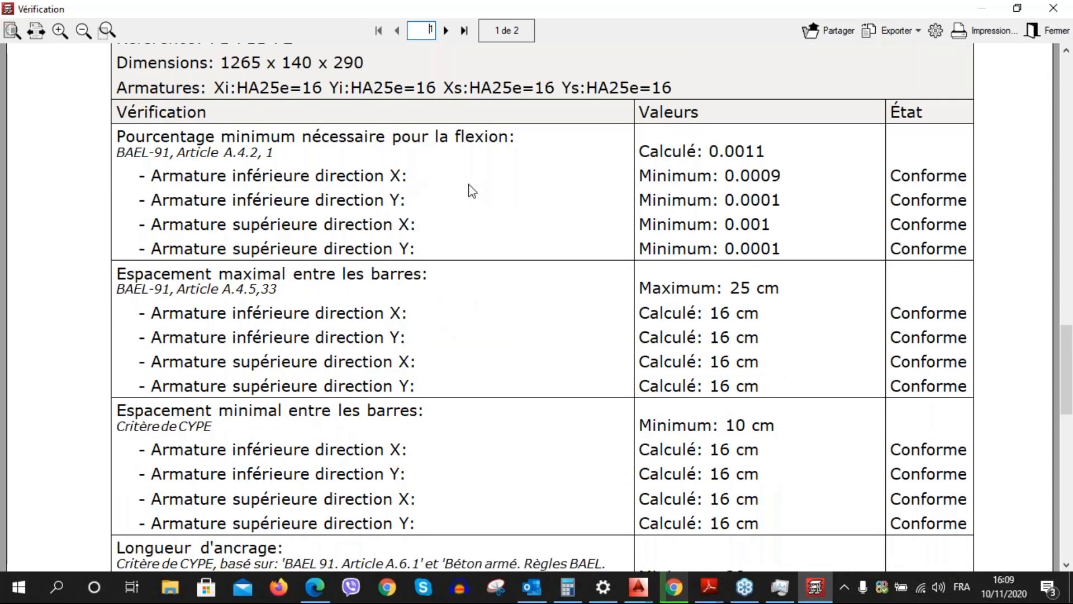
scroll(472, 193, down, 1)
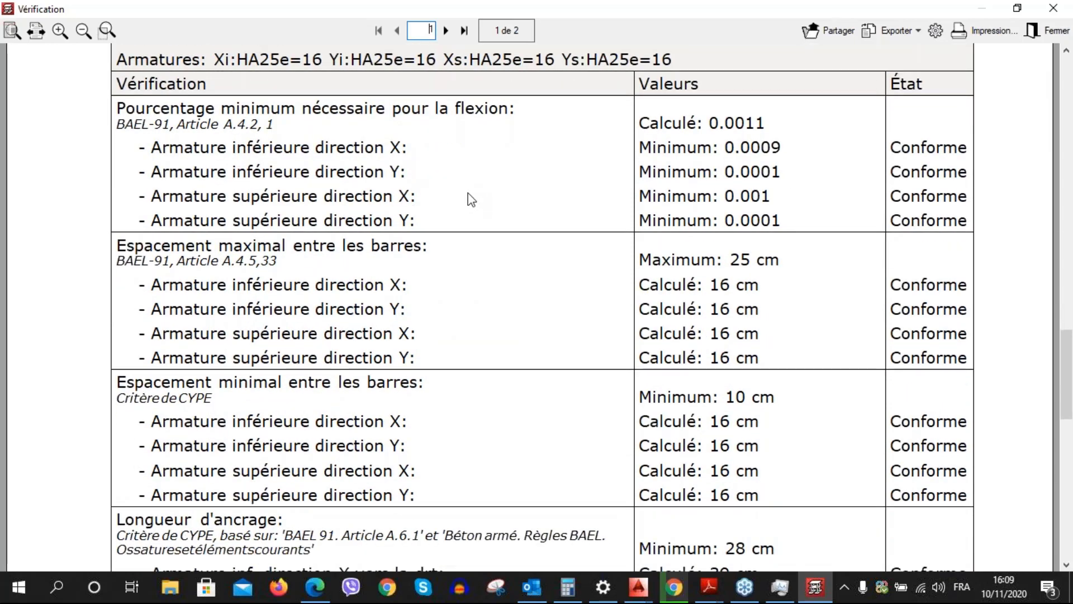
scroll(470, 213, down, 1)
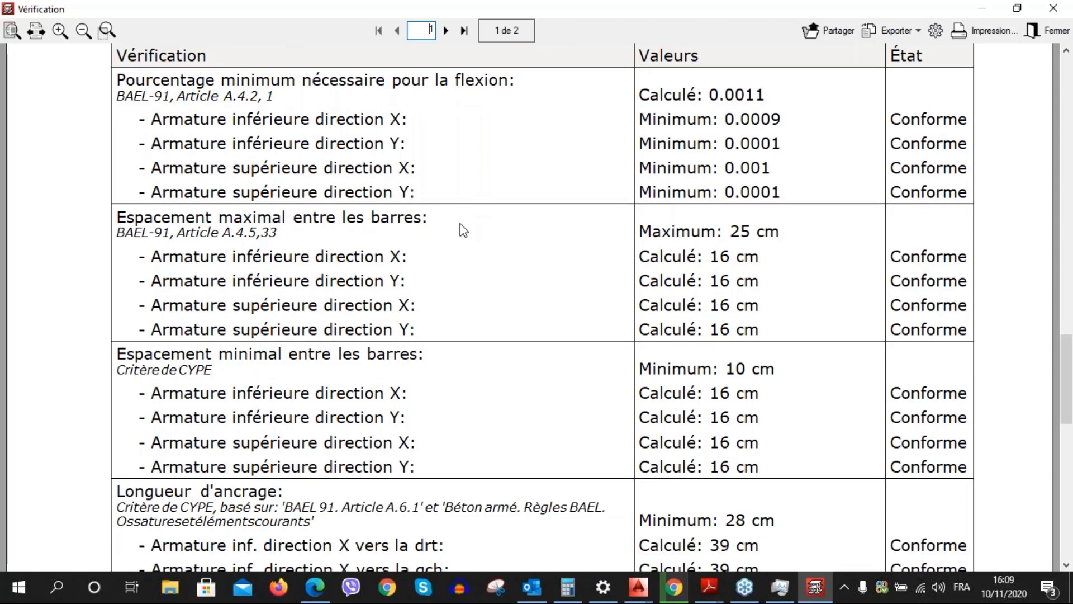
scroll(433, 302, down, 1)
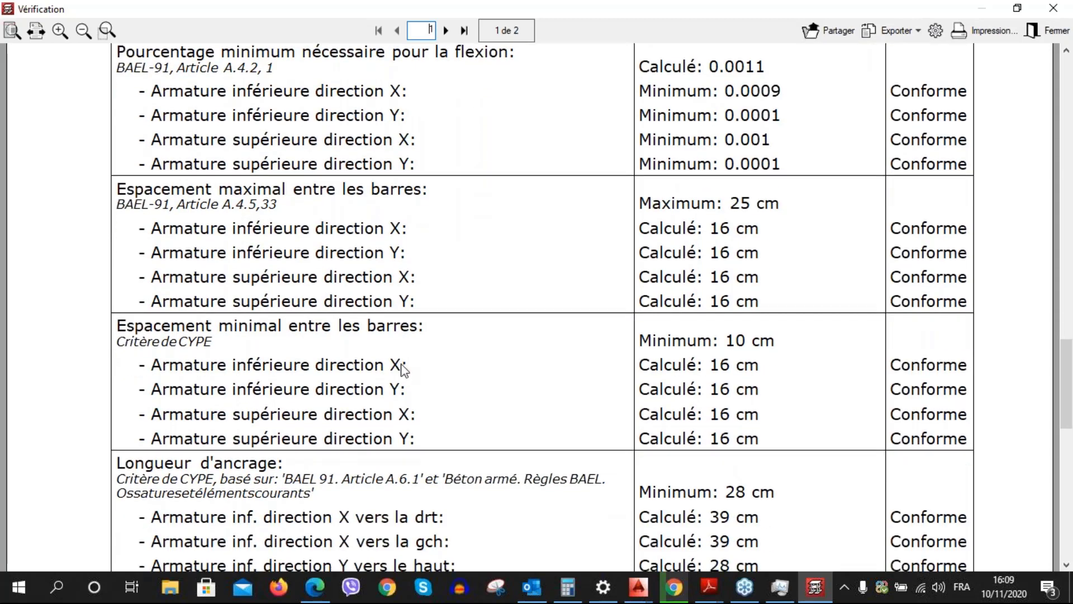
scroll(403, 369, down, 1)
scroll(404, 370, down, 10)
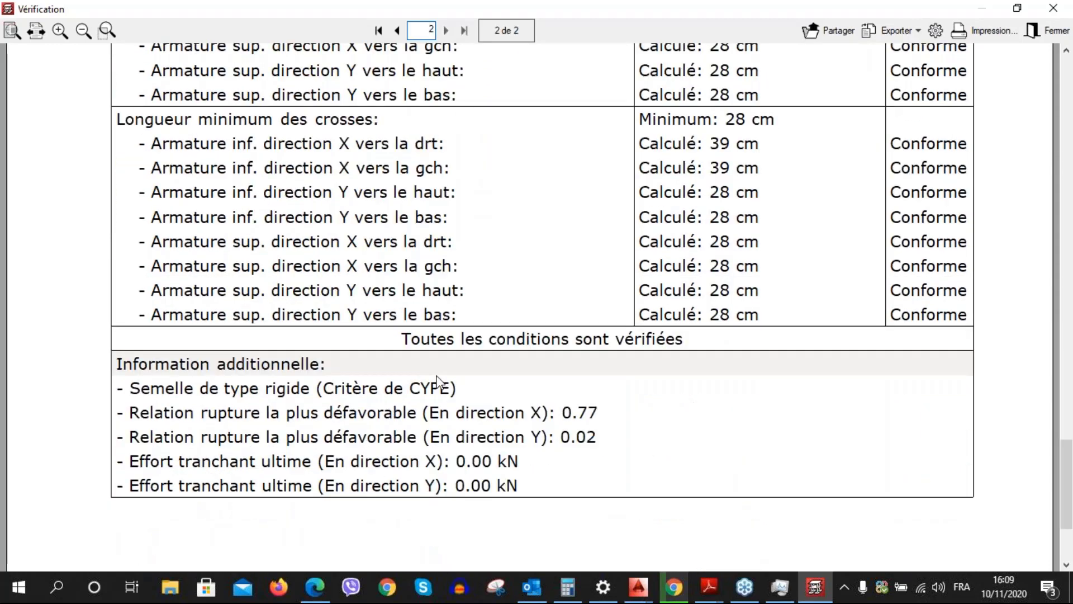
click(1049, 31)
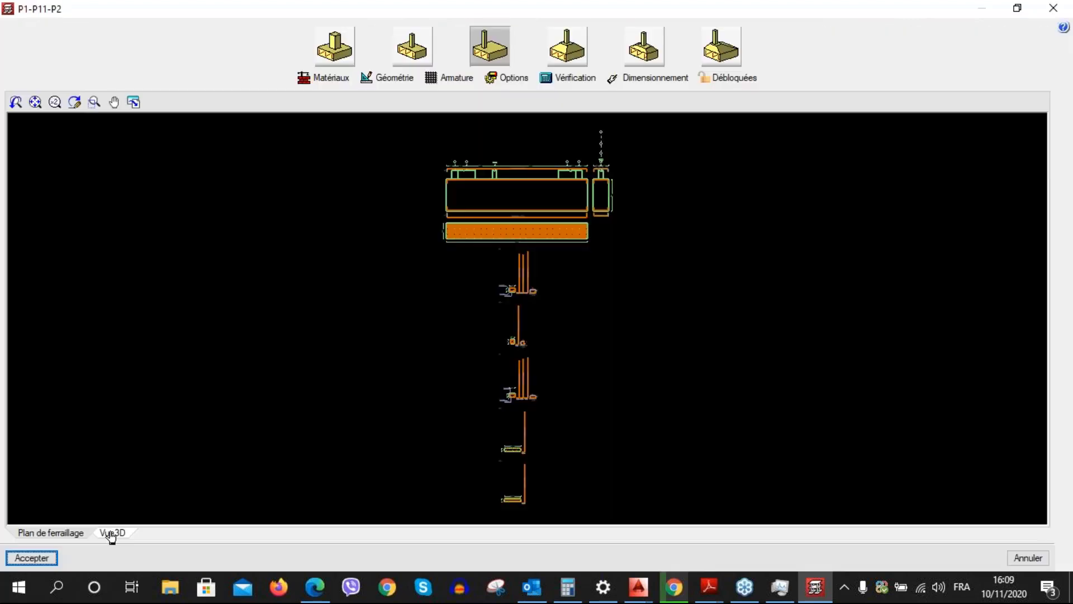
Show the footing's reinforcement in 3D and add peripheral reinforcement of 6 HA12 bars
click(112, 533)
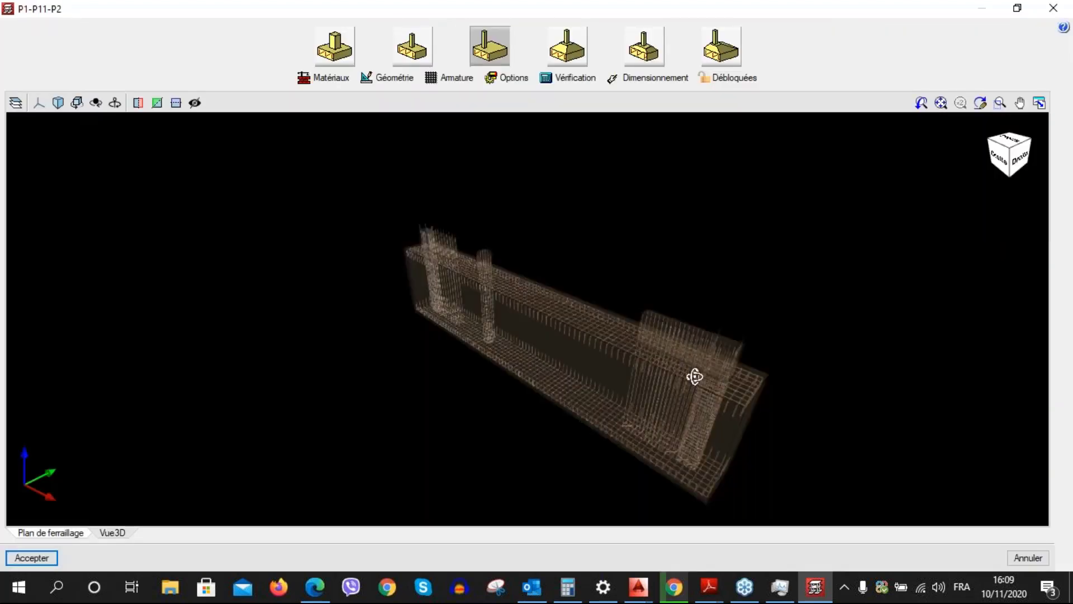
drag(632, 373, 537, 366)
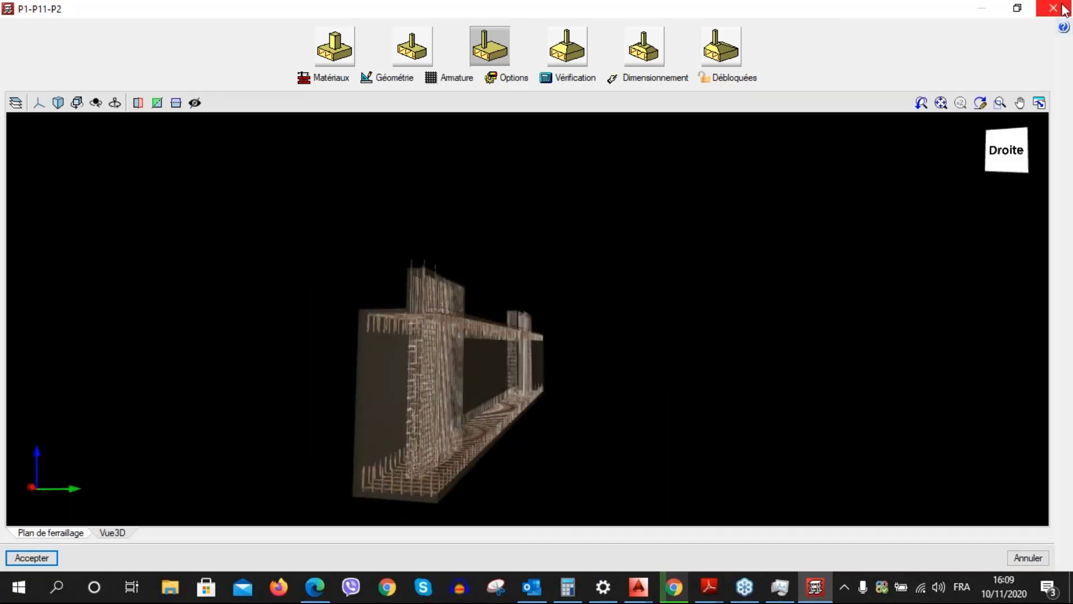
click(450, 78)
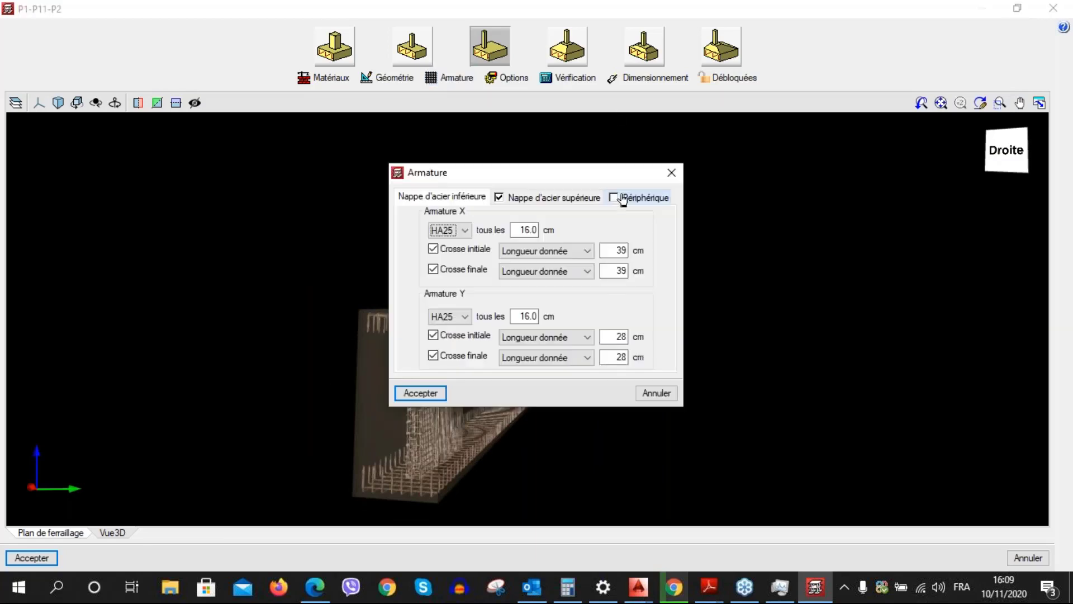
click(614, 198)
click(470, 289)
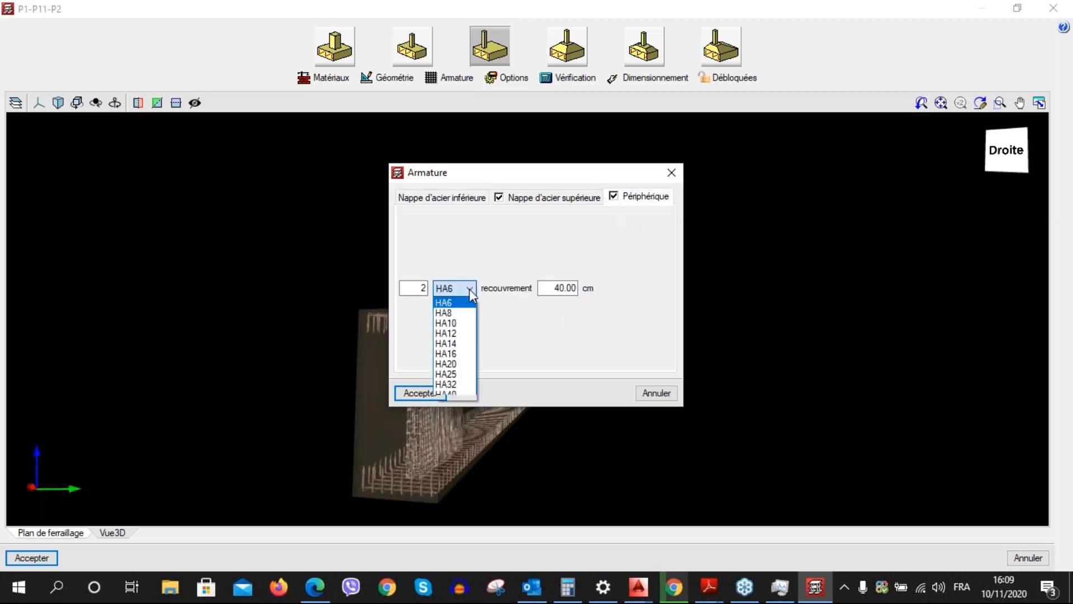
click(462, 334)
key(shift+Tab)
text(6)
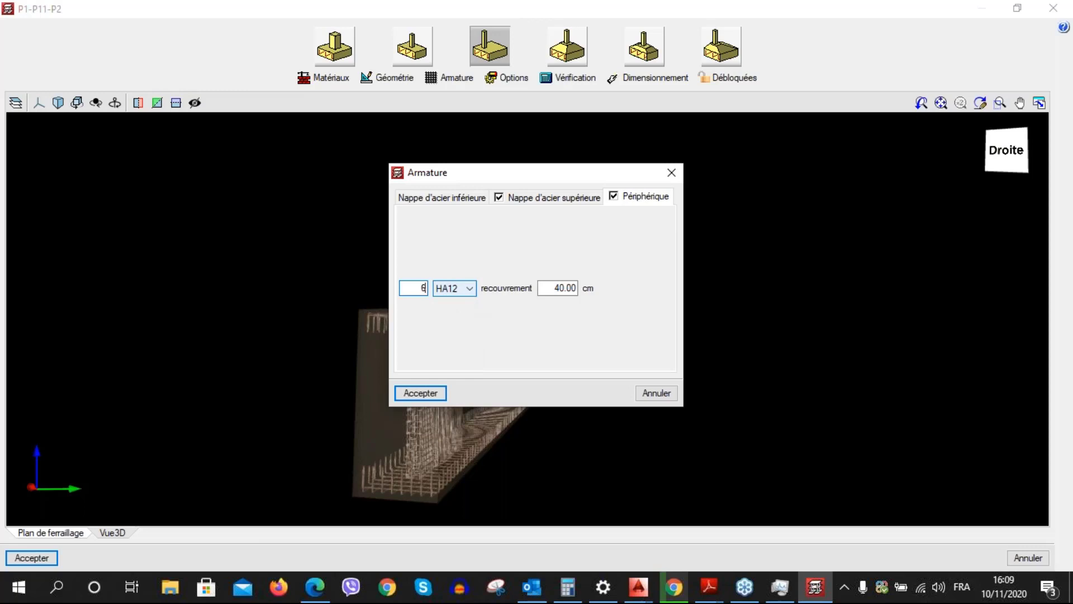
click(425, 394)
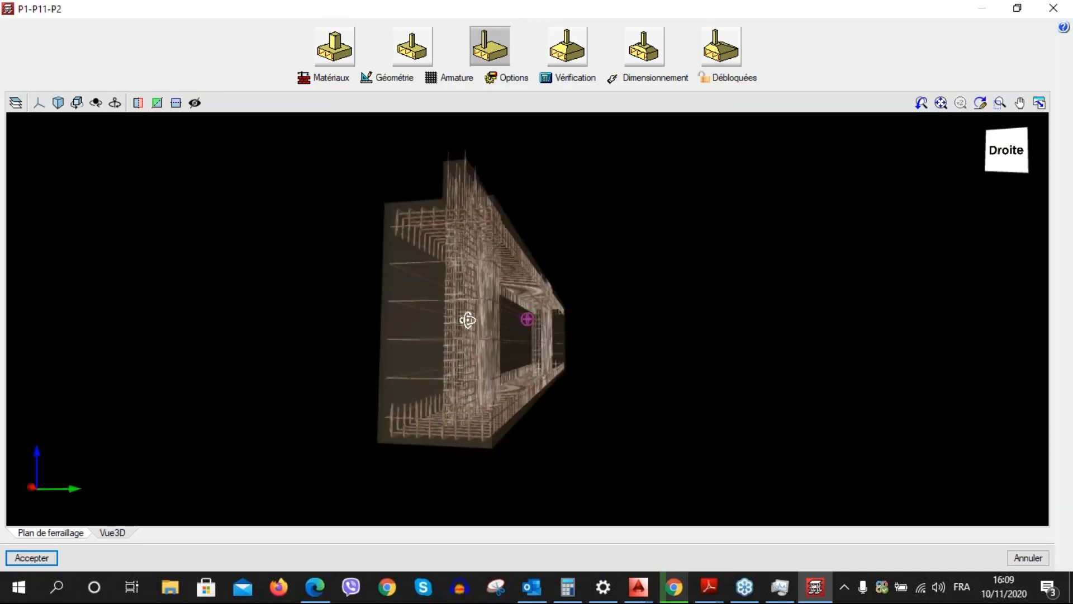
Increase the footing's peripheral reinforcement to 15 HA12 bars after inspecting it in 3D
drag(467, 320, 569, 311)
click(450, 77)
click(651, 199)
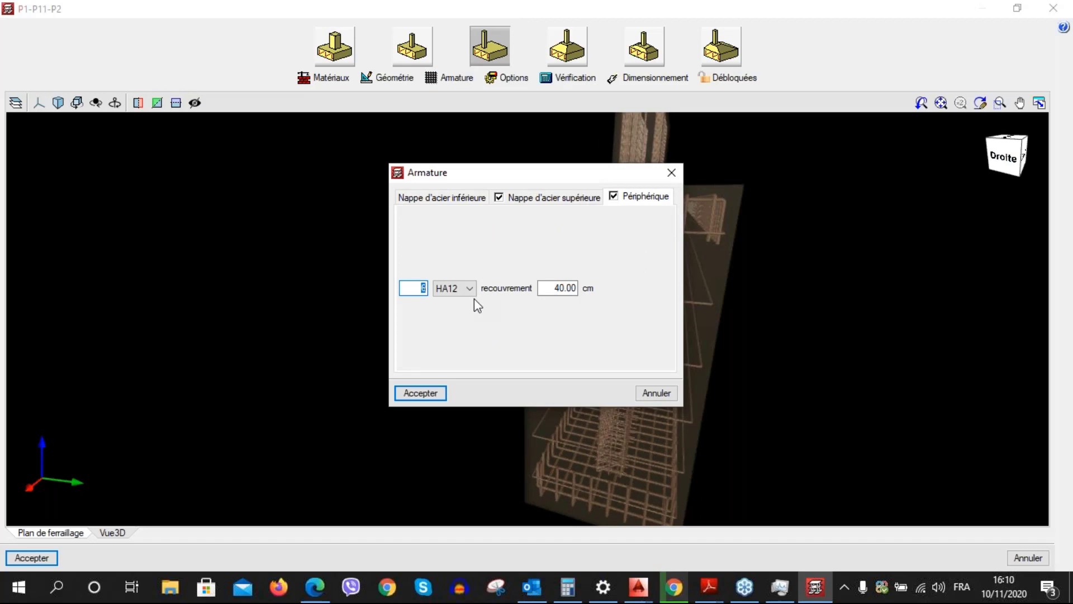
text(15)
click(435, 397)
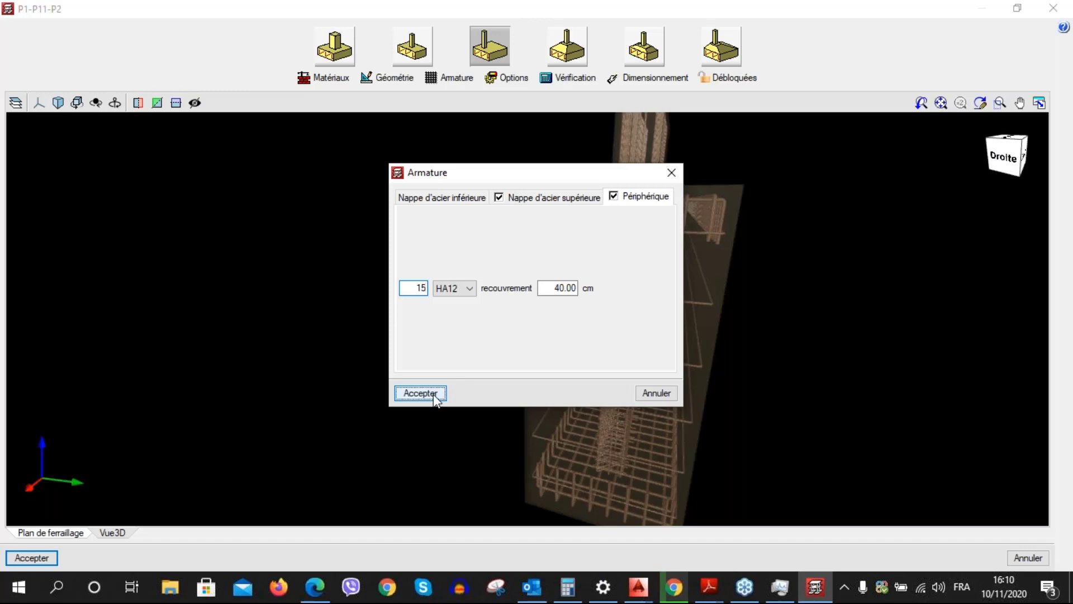
Inspect the footing's peripheral reinforcement of 15 HA12 bars in the 3D view and on the reinforcement plan
scroll(418, 413, up, 5)
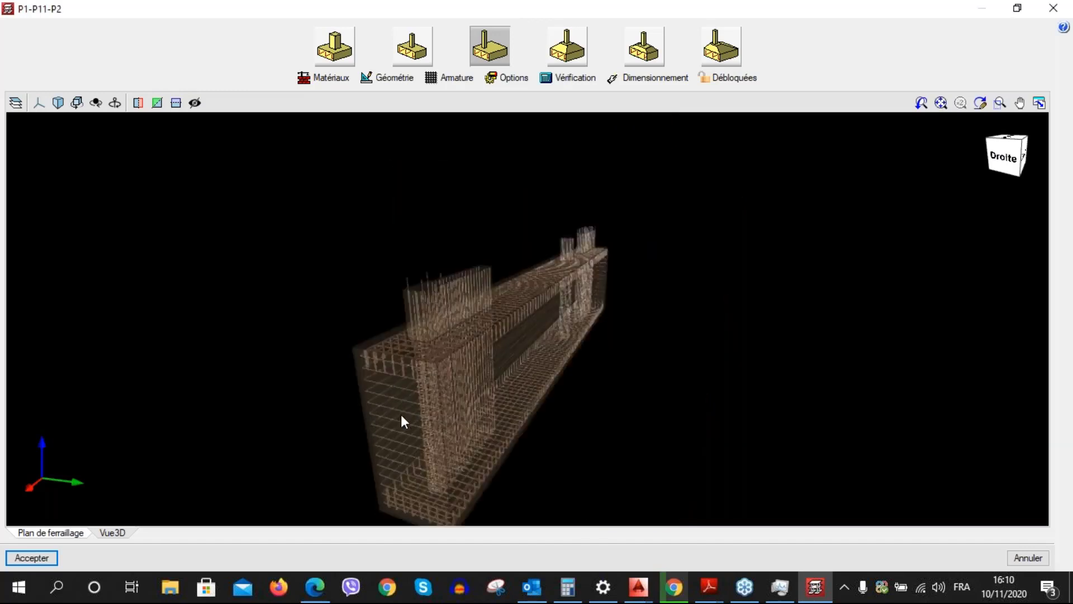
middle_drag(417, 412, 593, 394)
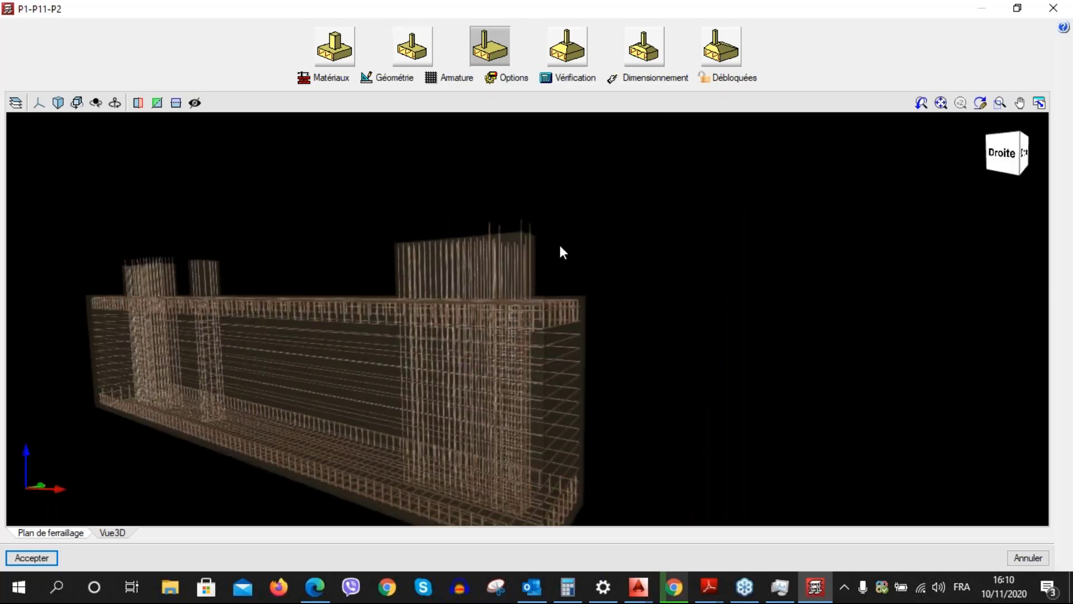
middle_drag(561, 250, 554, 438)
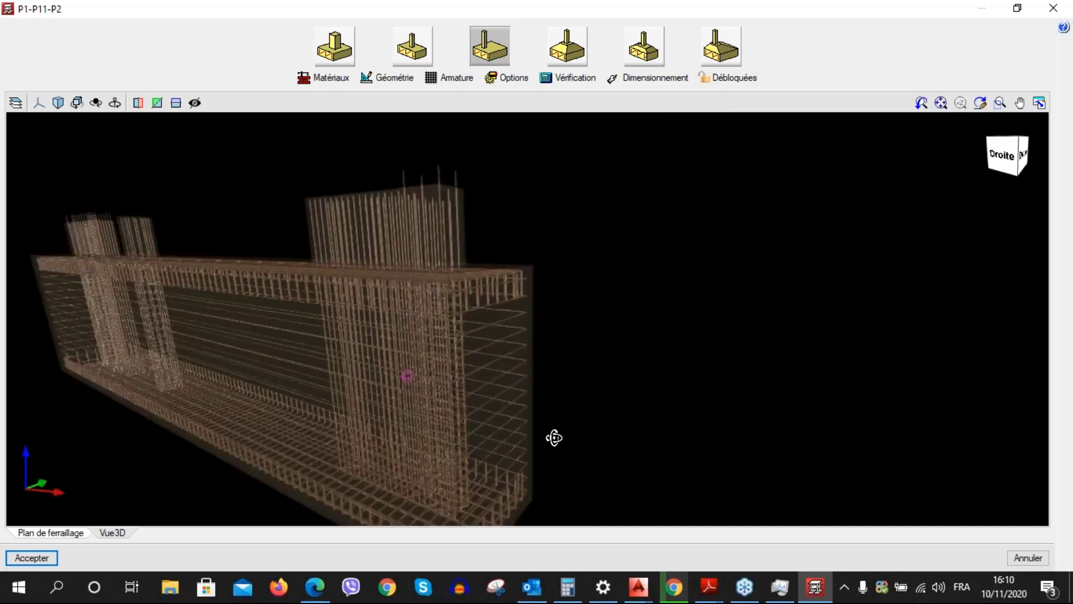
click(50, 532)
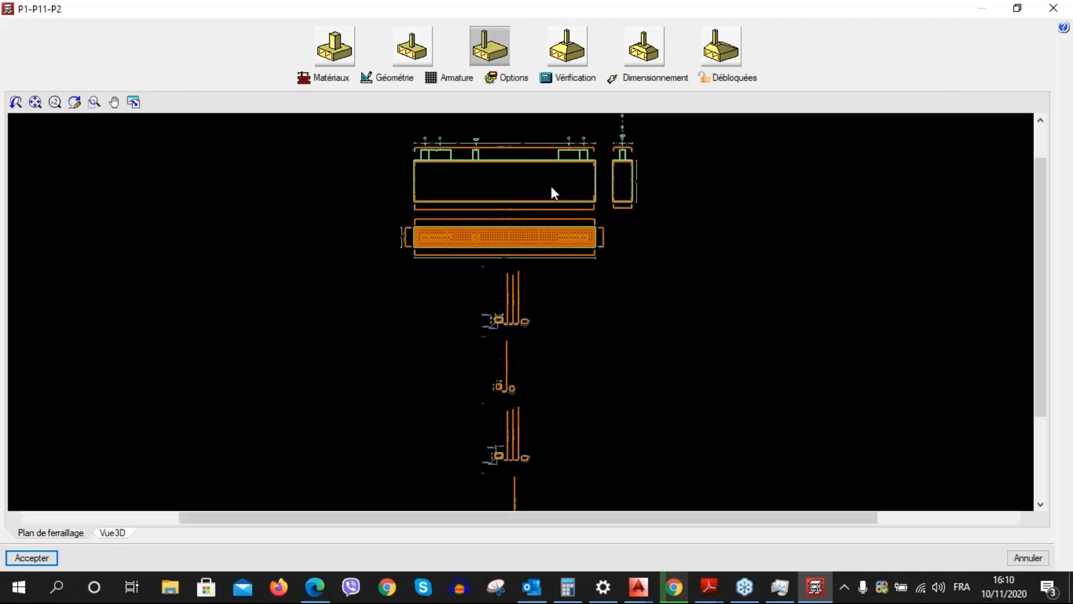
scroll(570, 196, up, 5)
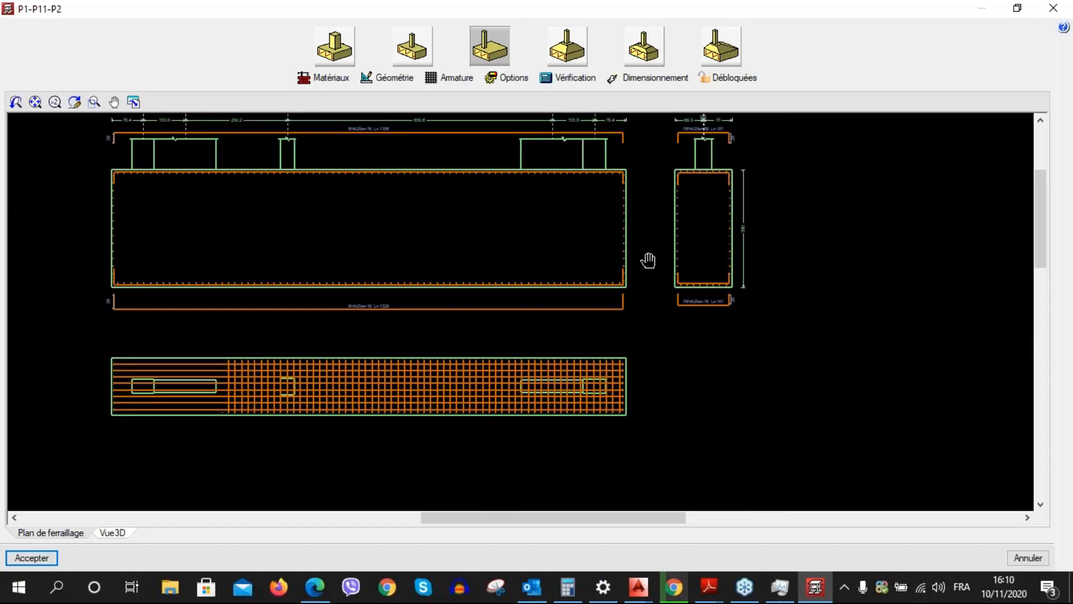
Run the footing verification, skip the full list of checks, and close the footing editor and the foundation element tools
click(561, 80)
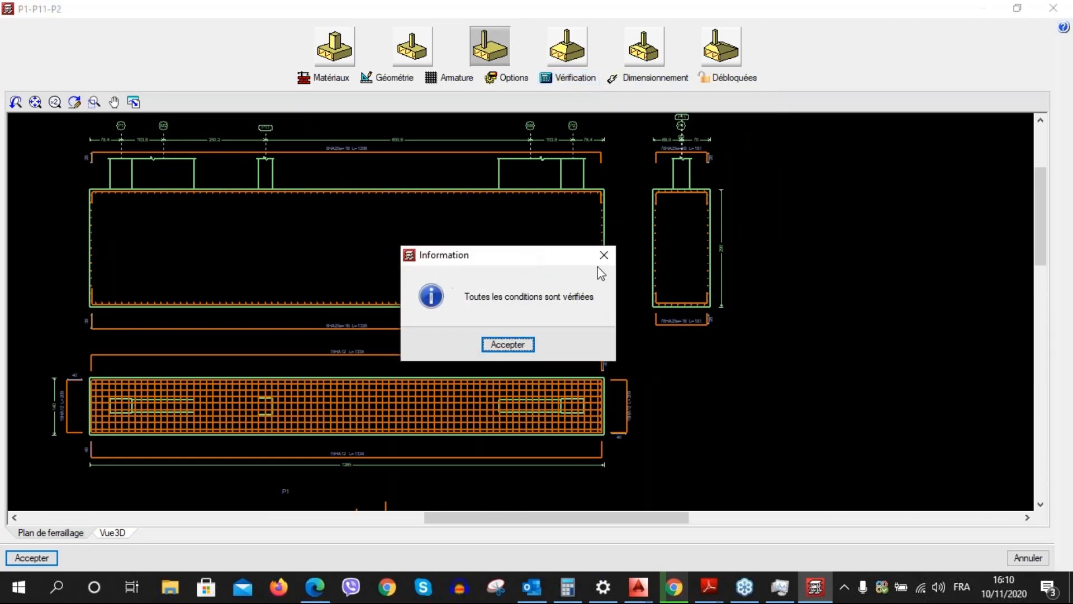
click(505, 346)
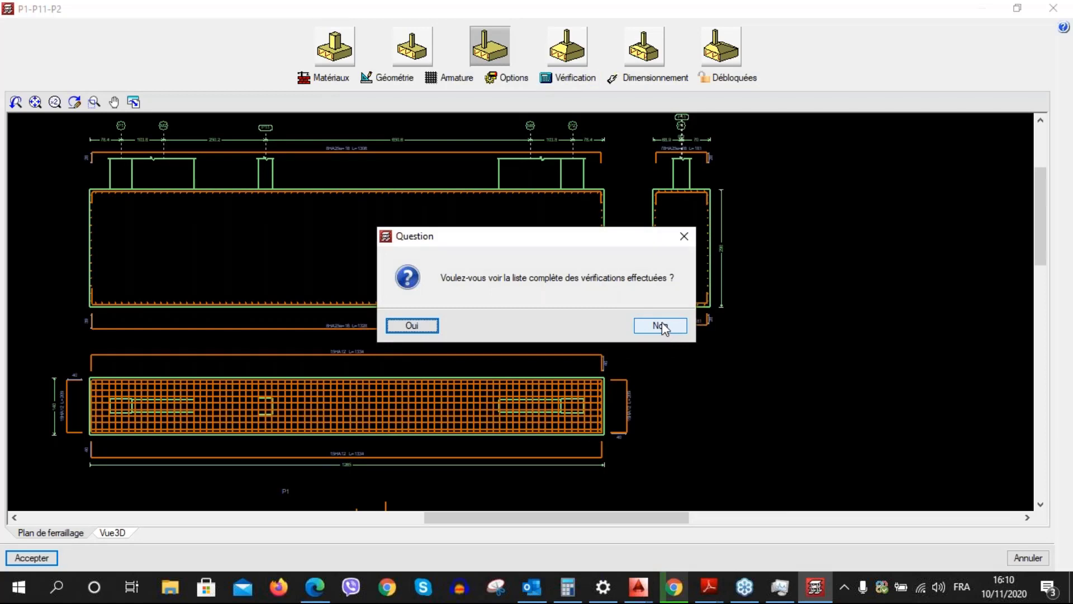
click(665, 329)
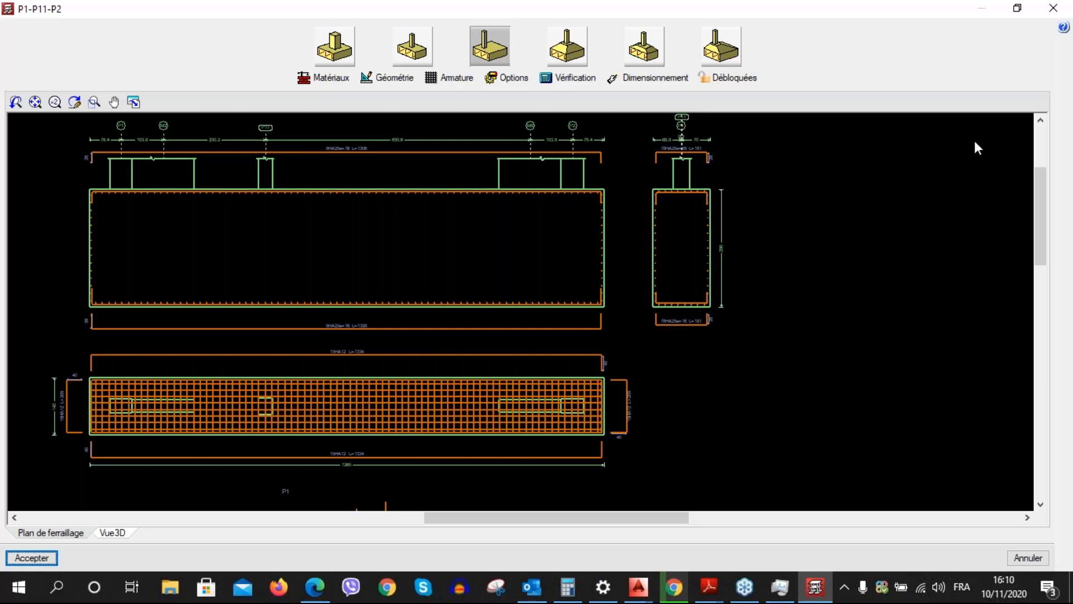
click(1055, 13)
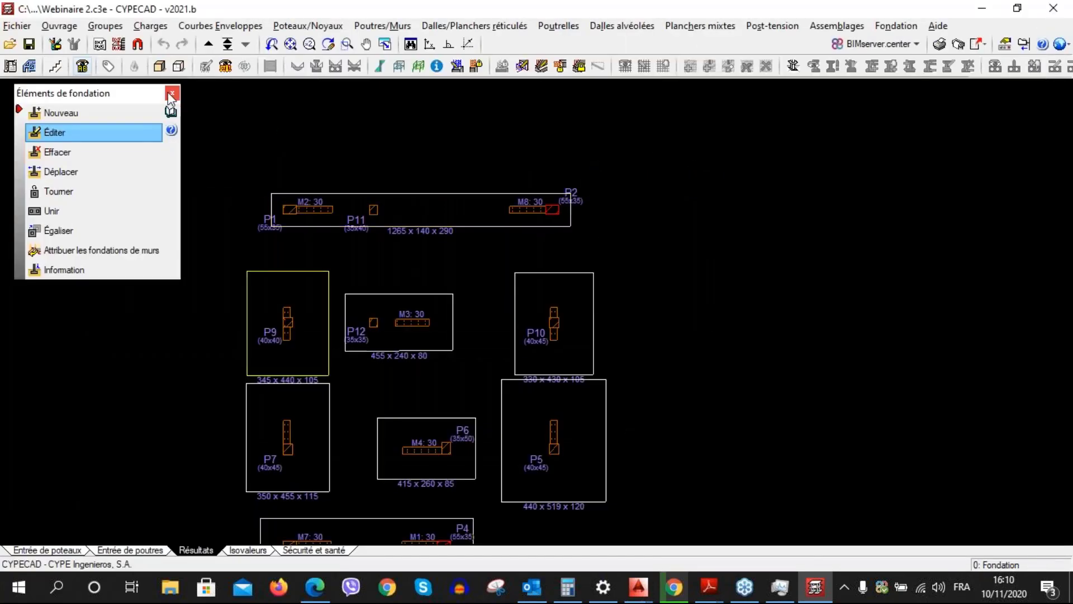
click(172, 94)
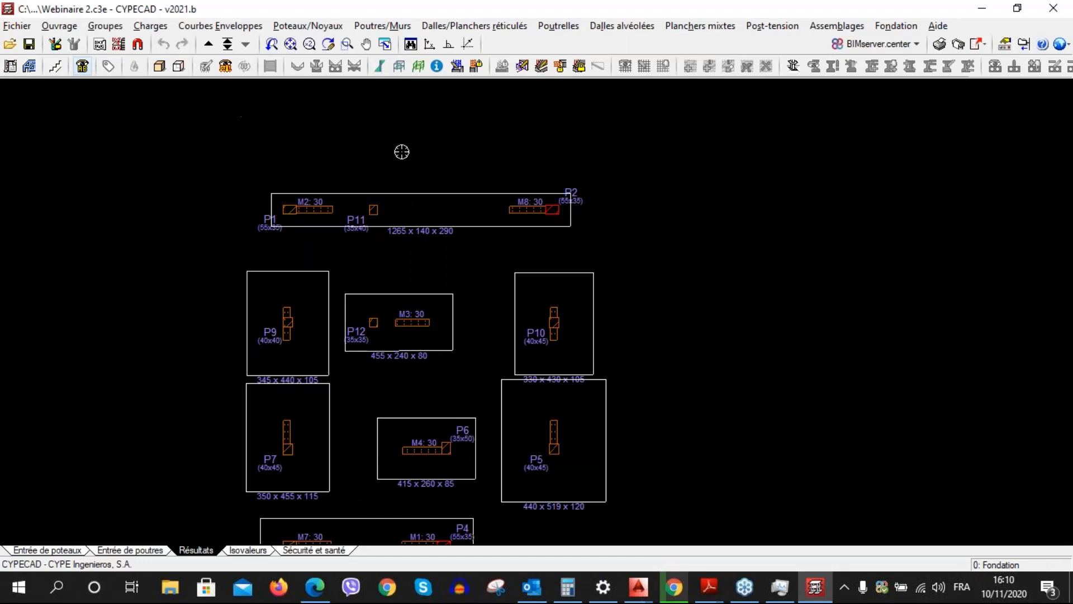
Open the seismic action justification report and examine its code, calculation method, site, structural system, importance group and calculation parameters
click(939, 44)
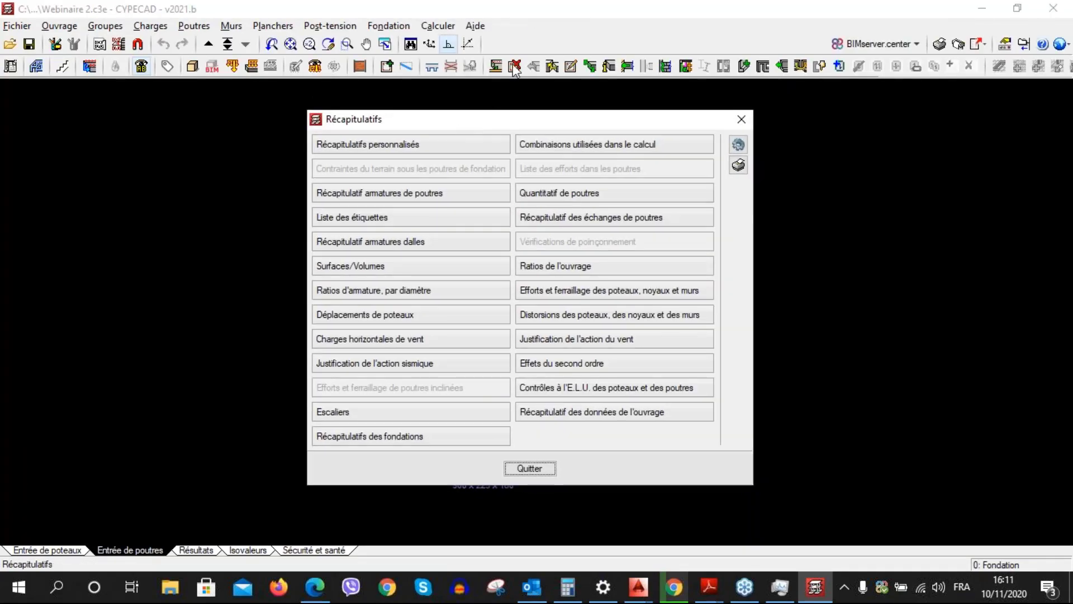
click(395, 369)
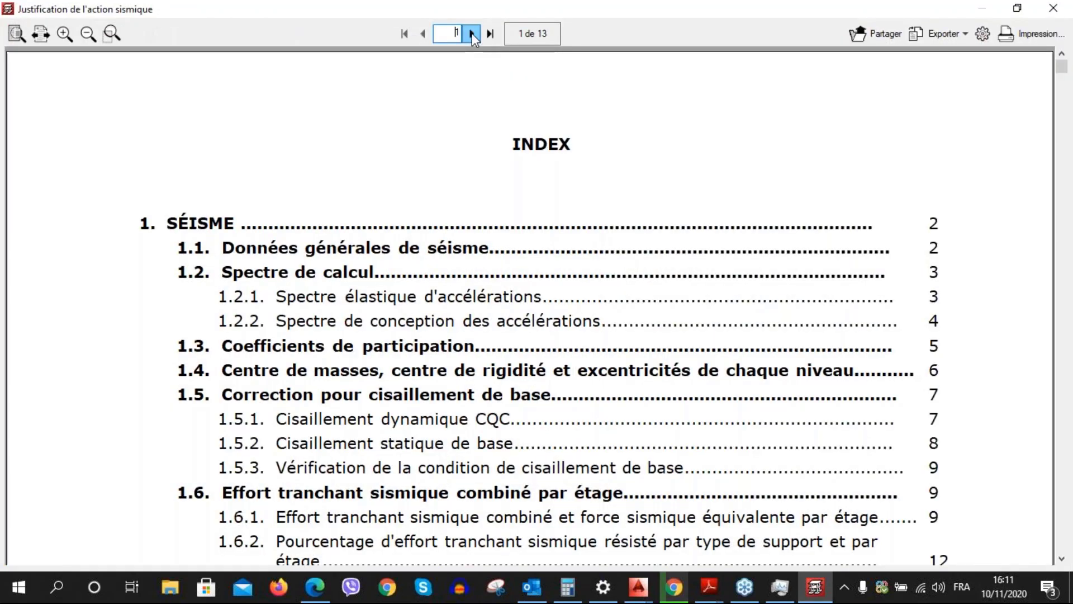
click(472, 34)
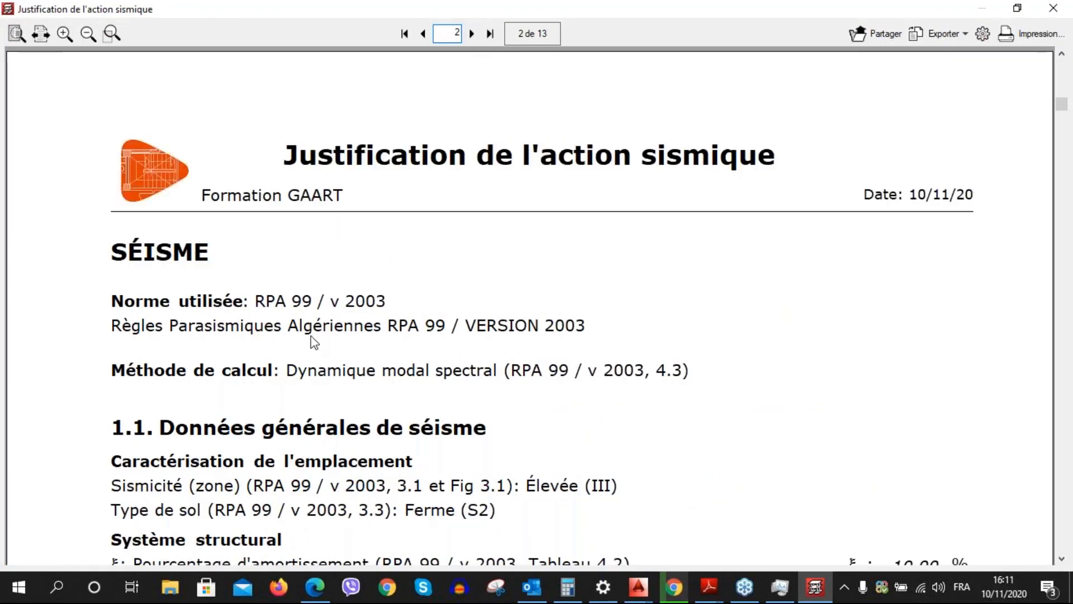
scroll(315, 342, down, 1)
scroll(414, 313, down, 1)
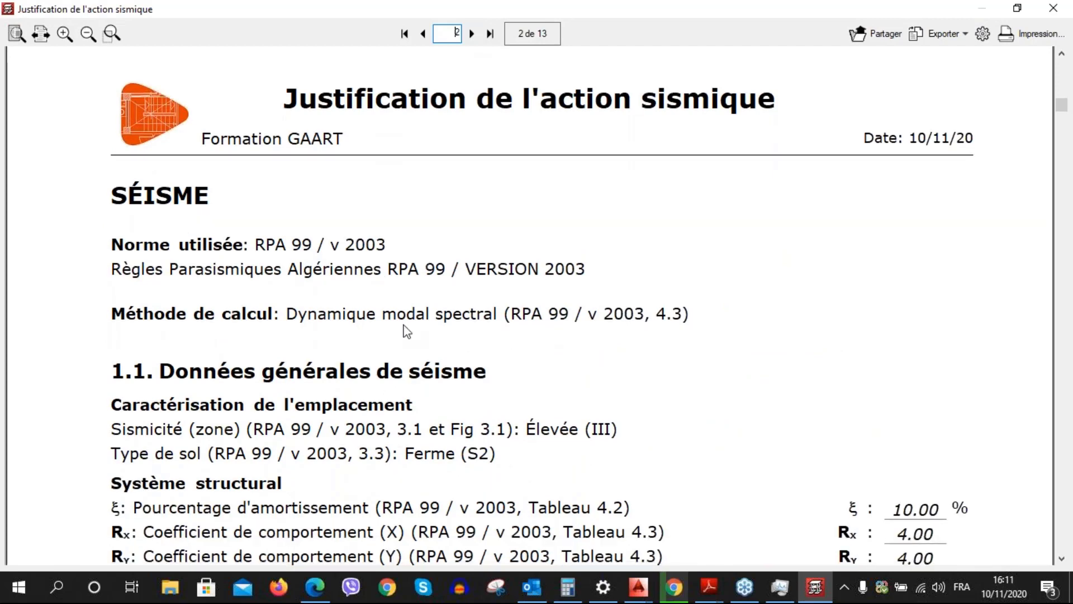
scroll(406, 332, down, 2)
scroll(405, 328, down, 3)
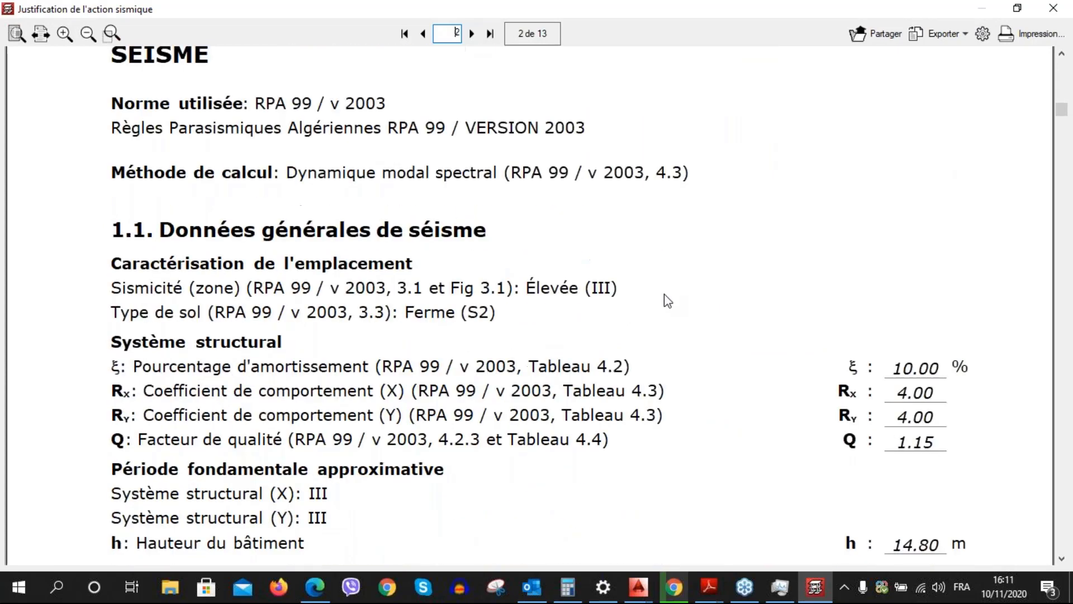
scroll(667, 301, down, 1)
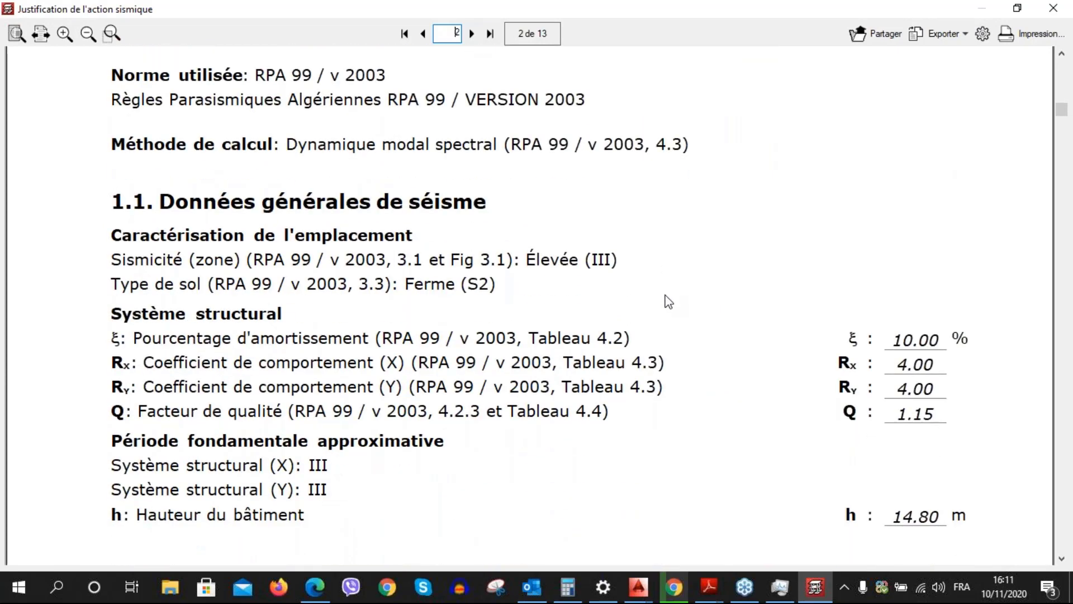
scroll(669, 302, down, 1)
scroll(673, 309, down, 5)
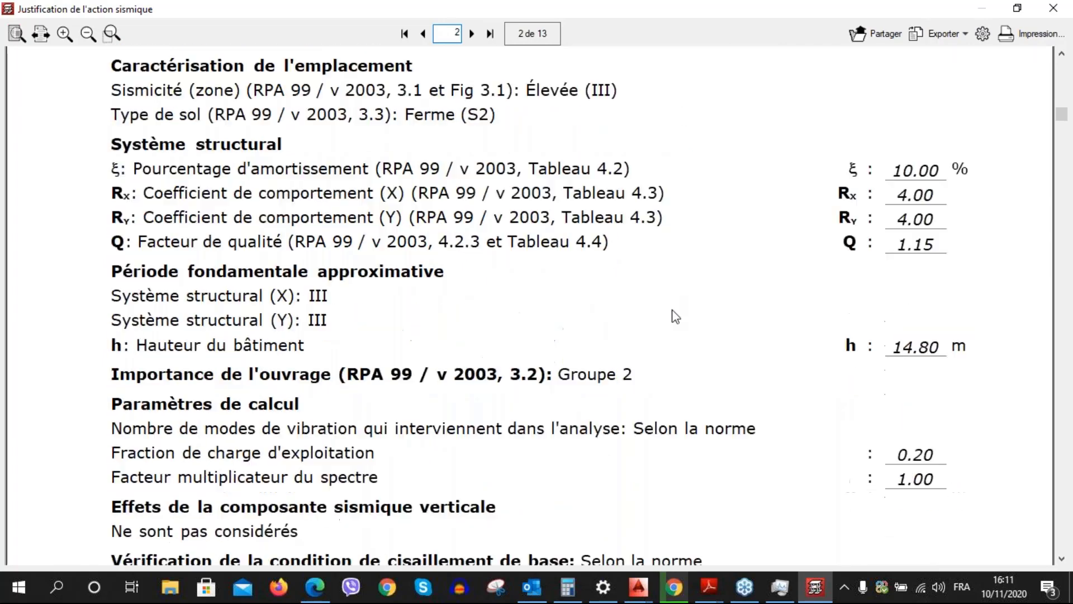
scroll(675, 317, down, 4)
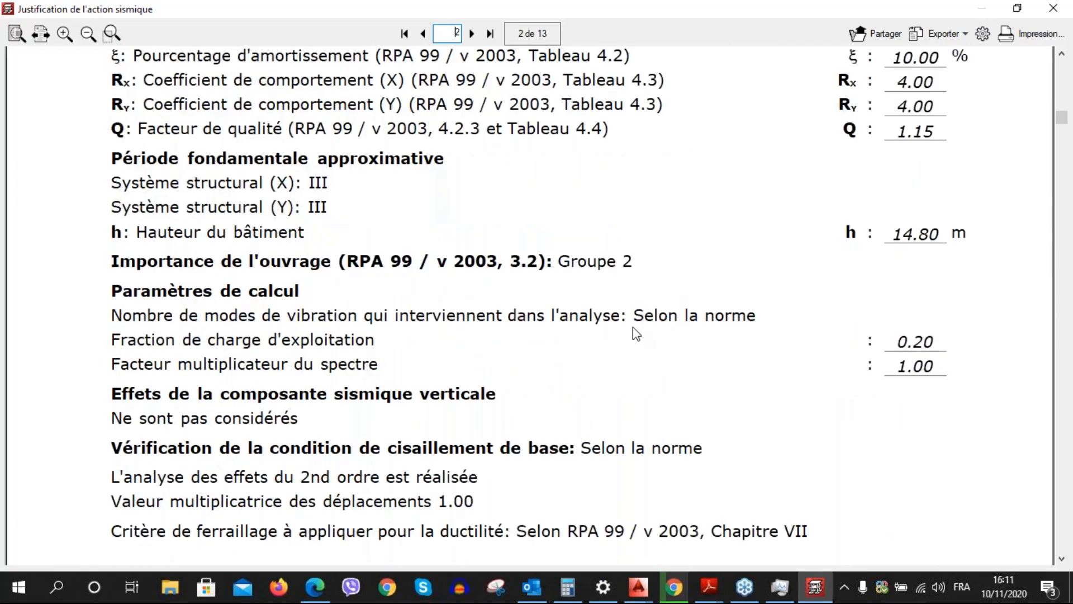
scroll(633, 328, up, 2)
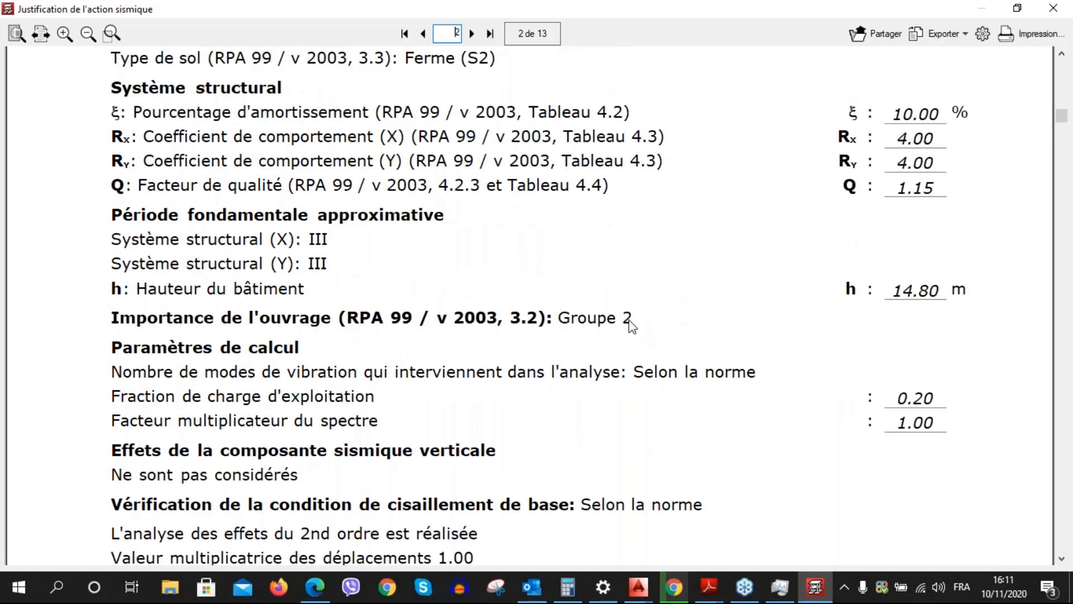
Examine the seismic analysis directions X and Y and the plan diagram at the end of the general data
scroll(629, 320, down, 9)
scroll(631, 327, down, 11)
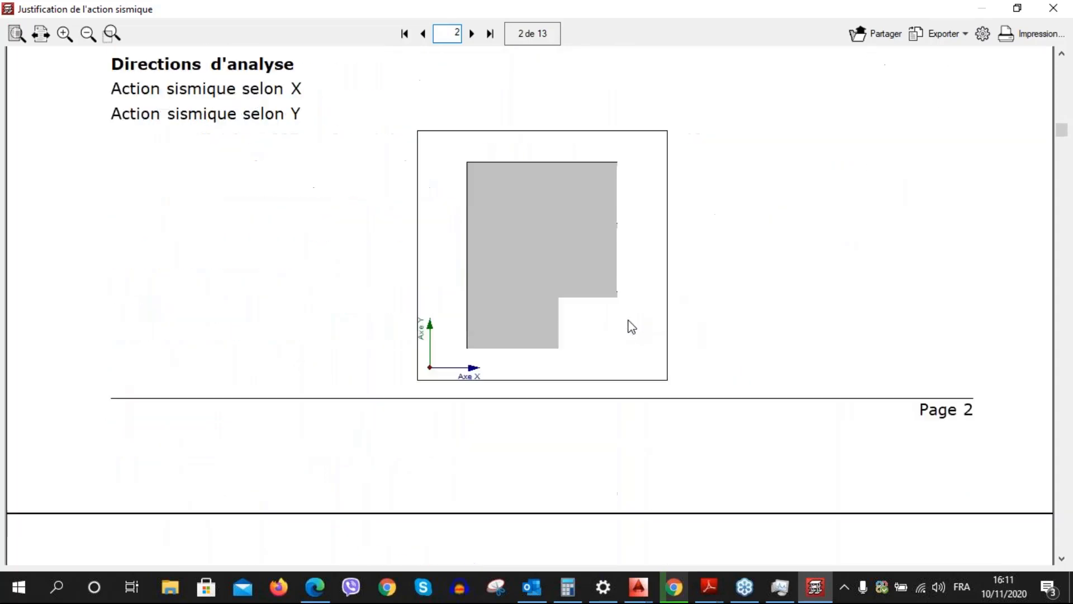
scroll(532, 378, up, 3)
scroll(614, 393, down, 3)
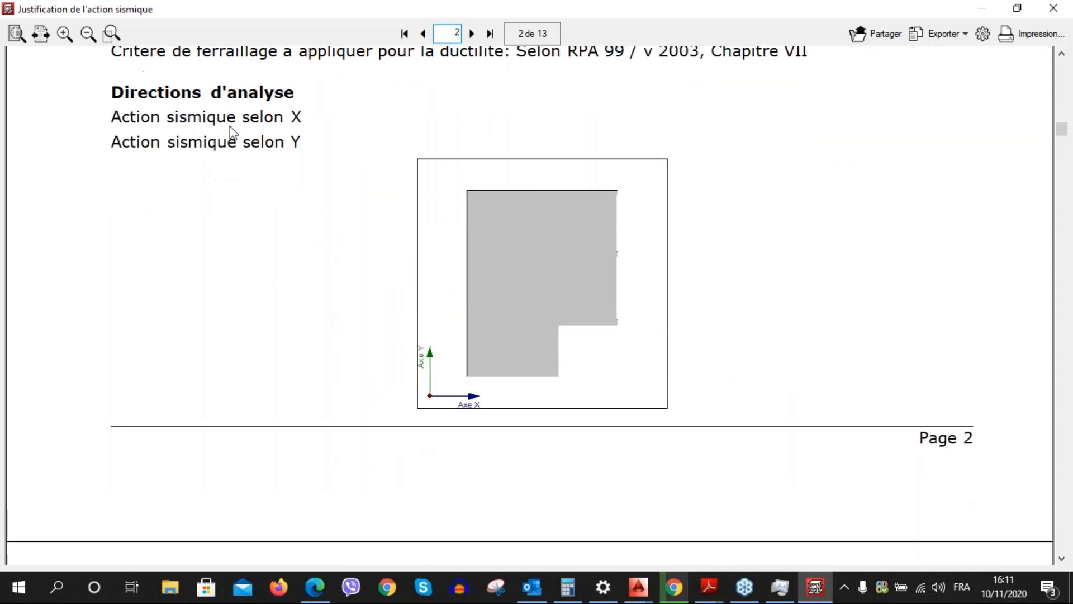
scroll(434, 216, down, 3)
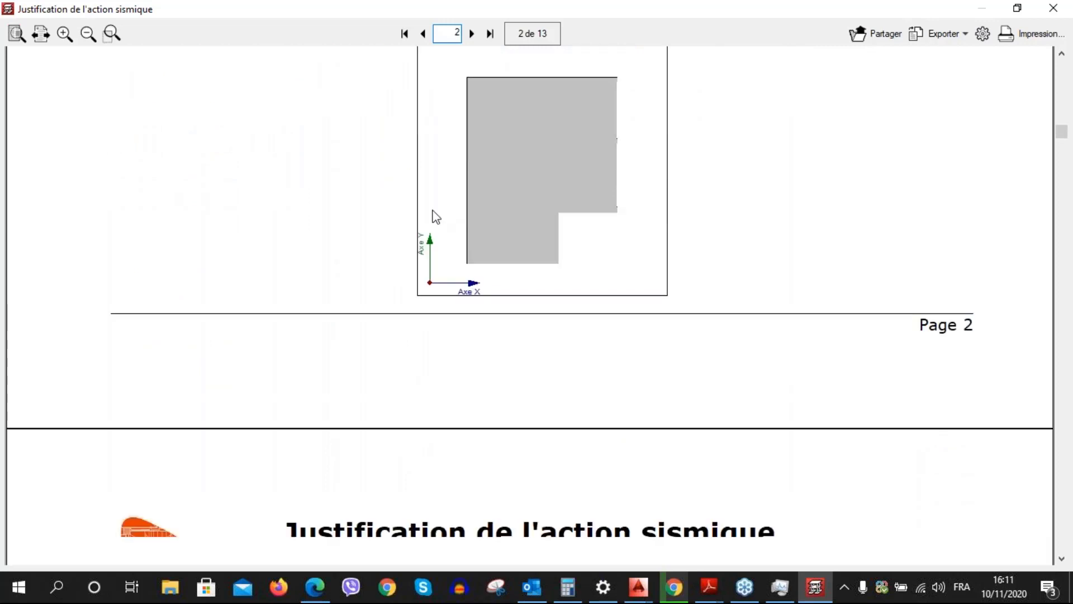
Examine the elastic acceleration spectrum with its formulas and parameters, and the design spectra along X and Y
scroll(538, 251, down, 6)
scroll(542, 256, down, 4)
scroll(550, 260, down, 10)
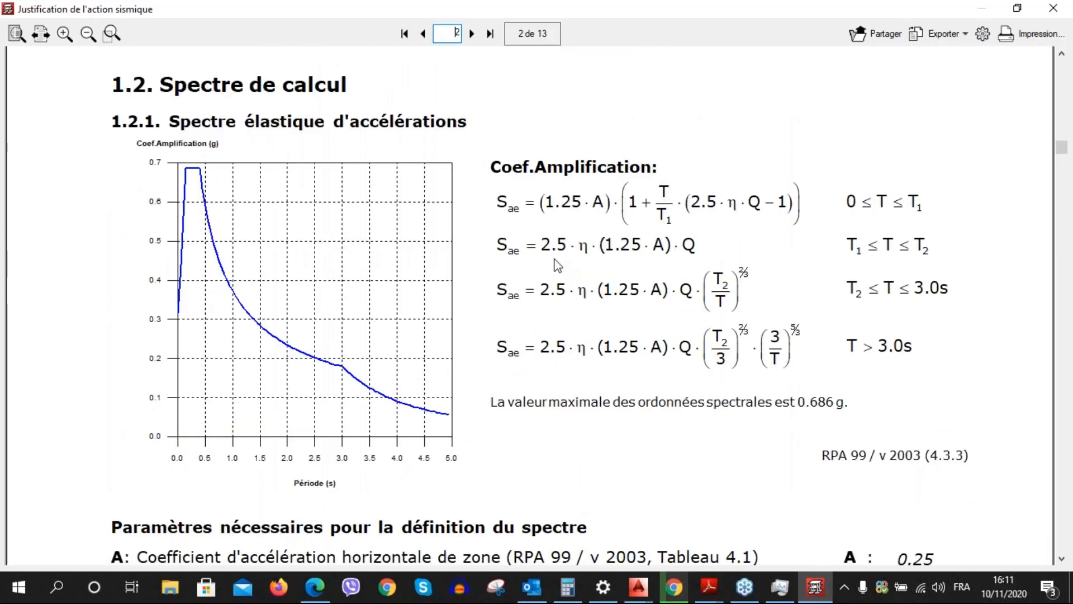
scroll(344, 247, up, 1)
scroll(656, 341, down, 4)
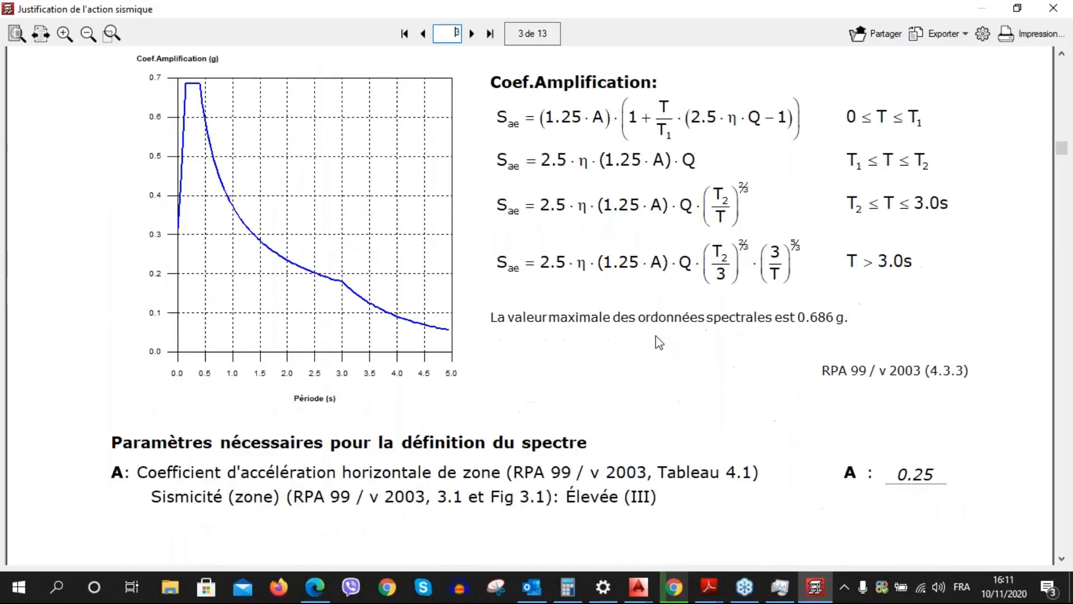
scroll(660, 342, down, 15)
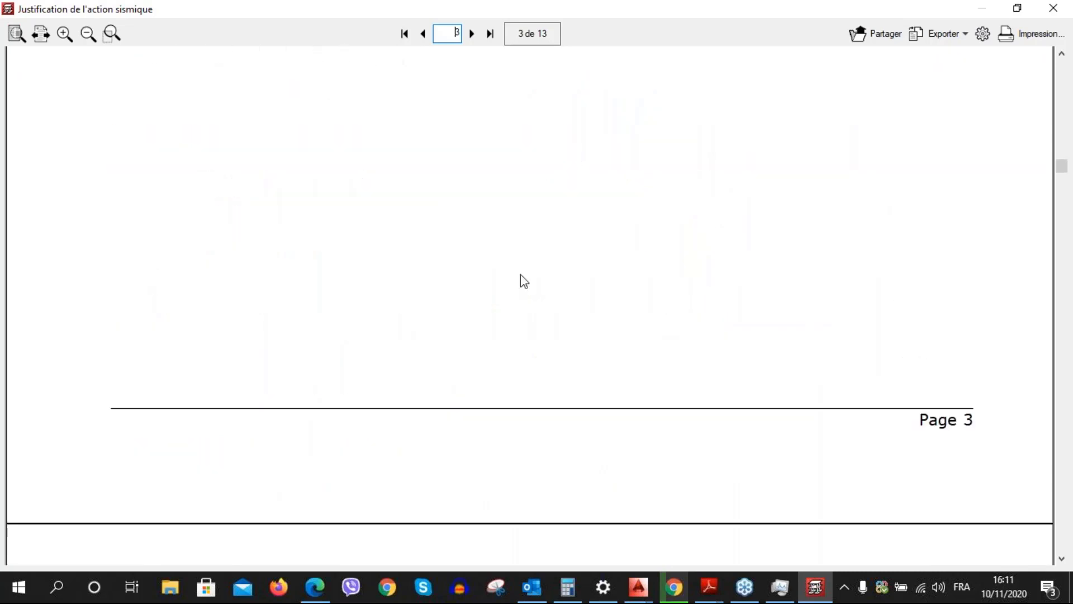
scroll(520, 274, down, 10)
scroll(527, 271, down, 14)
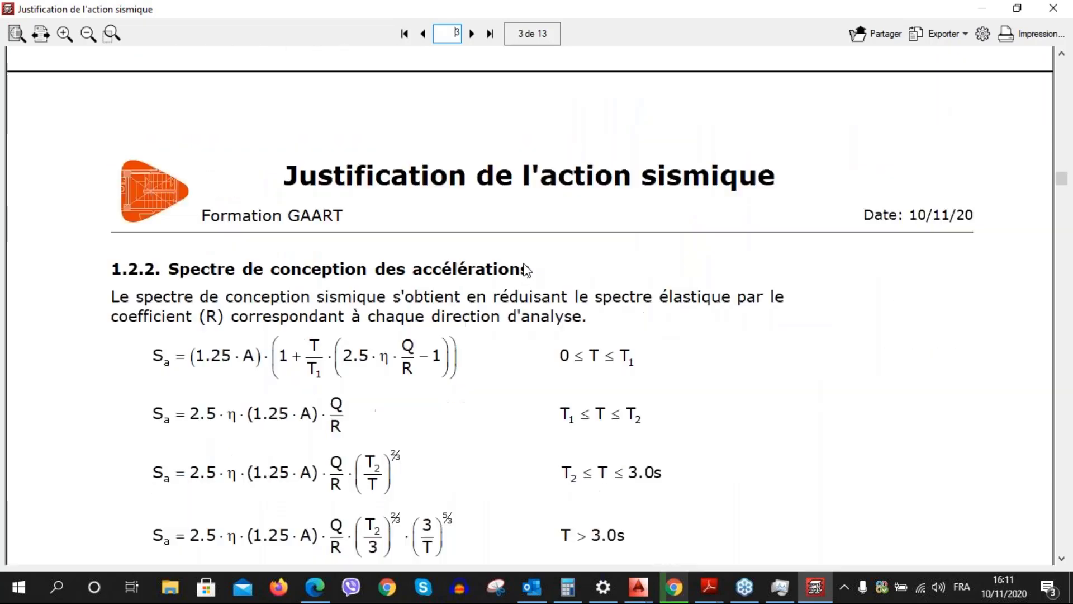
scroll(527, 268, down, 12)
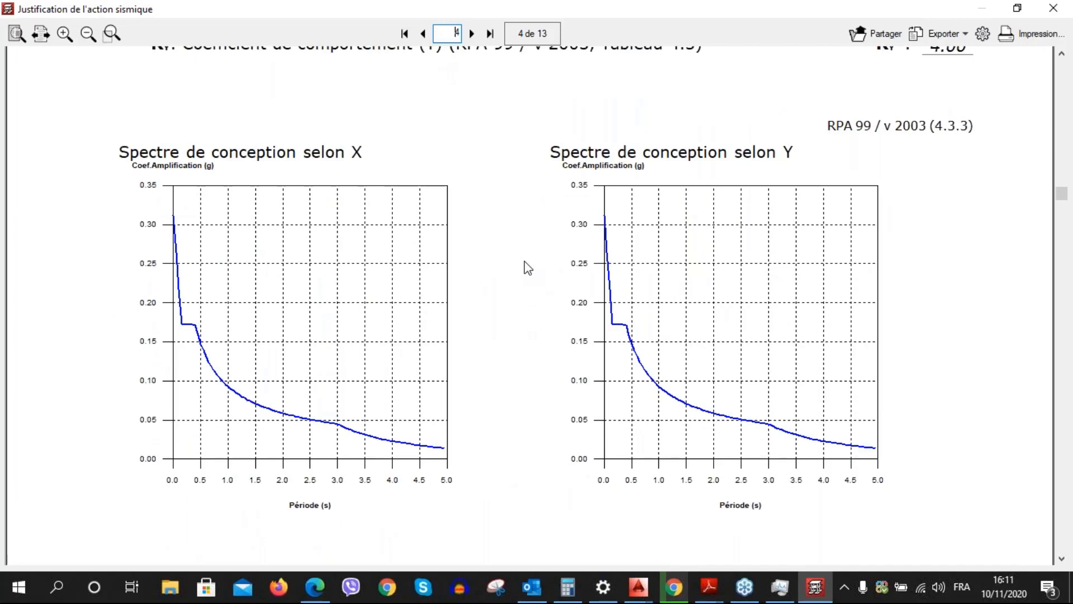
Examine the participation coefficients table: each mode's period, displaced mass percentages and X and Y hypothesis values, down to the totals and legend
scroll(570, 326, down, 14)
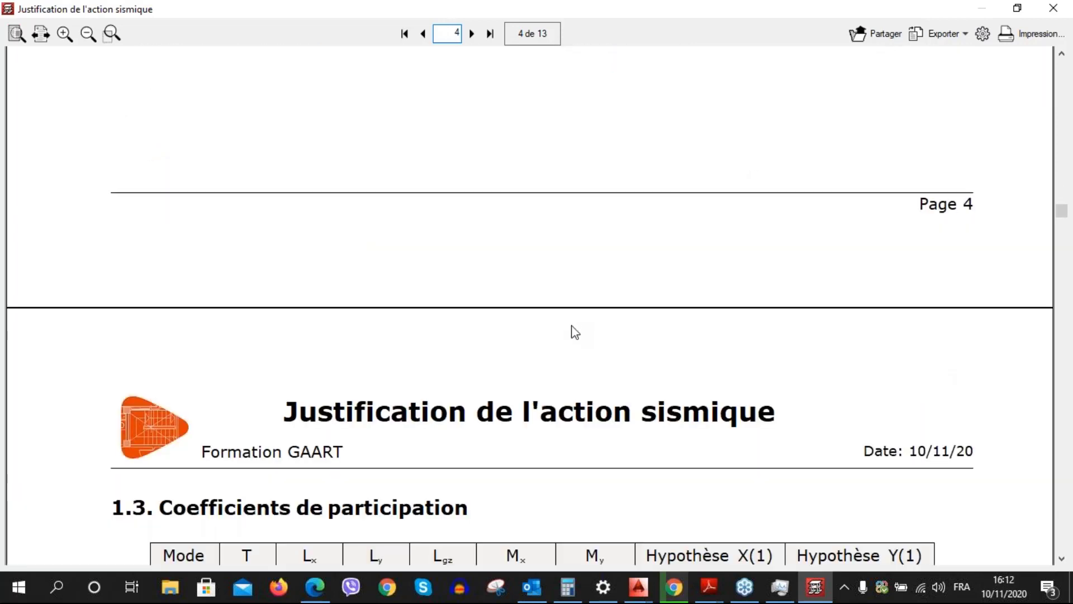
scroll(564, 344, down, 4)
scroll(557, 355, down, 7)
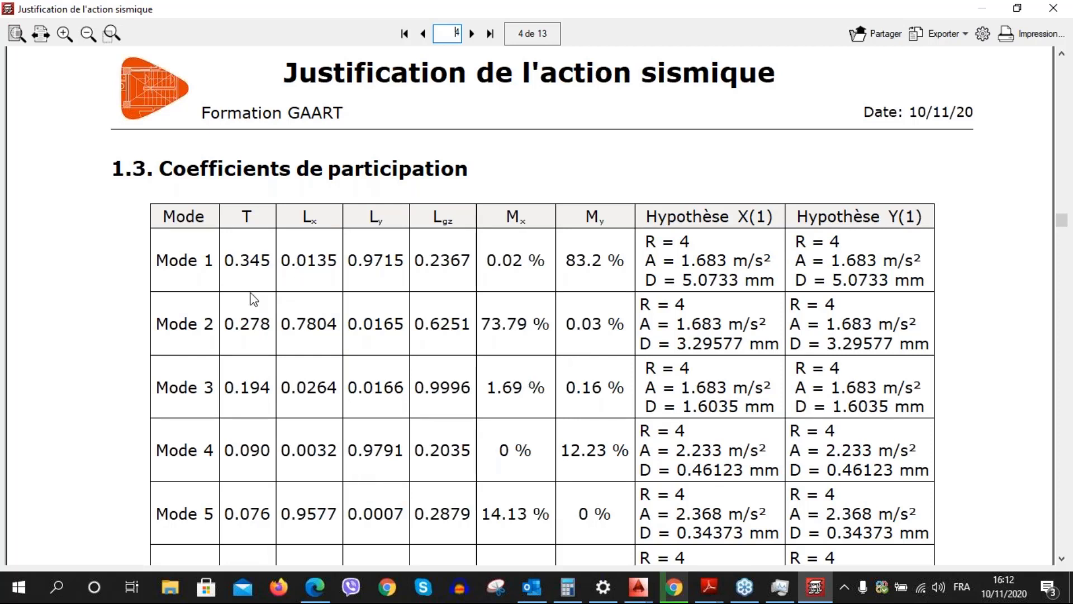
scroll(248, 185, down, 1)
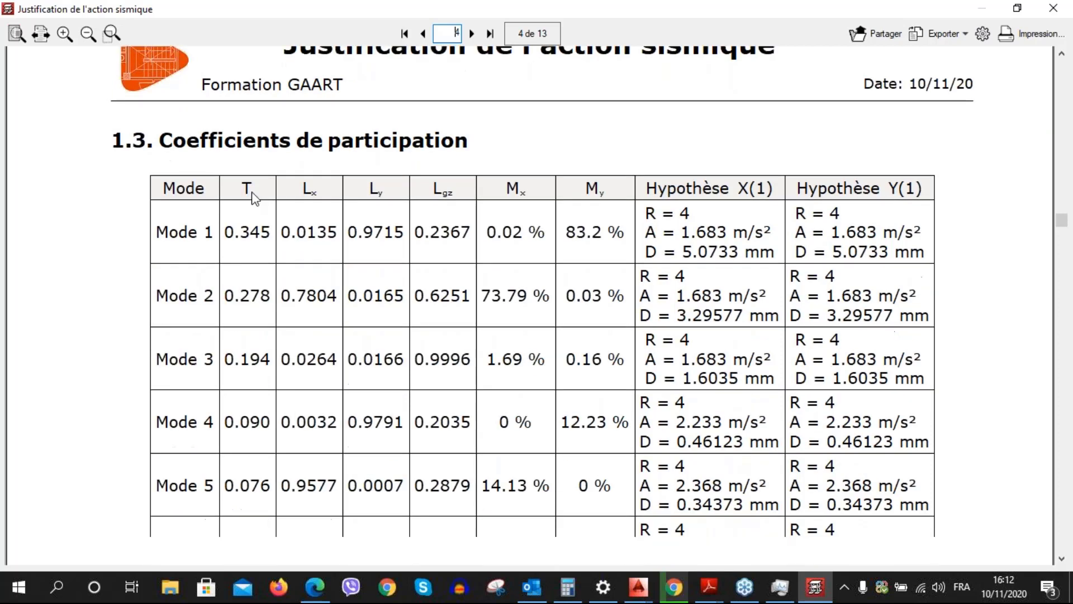
scroll(601, 245, down, 1)
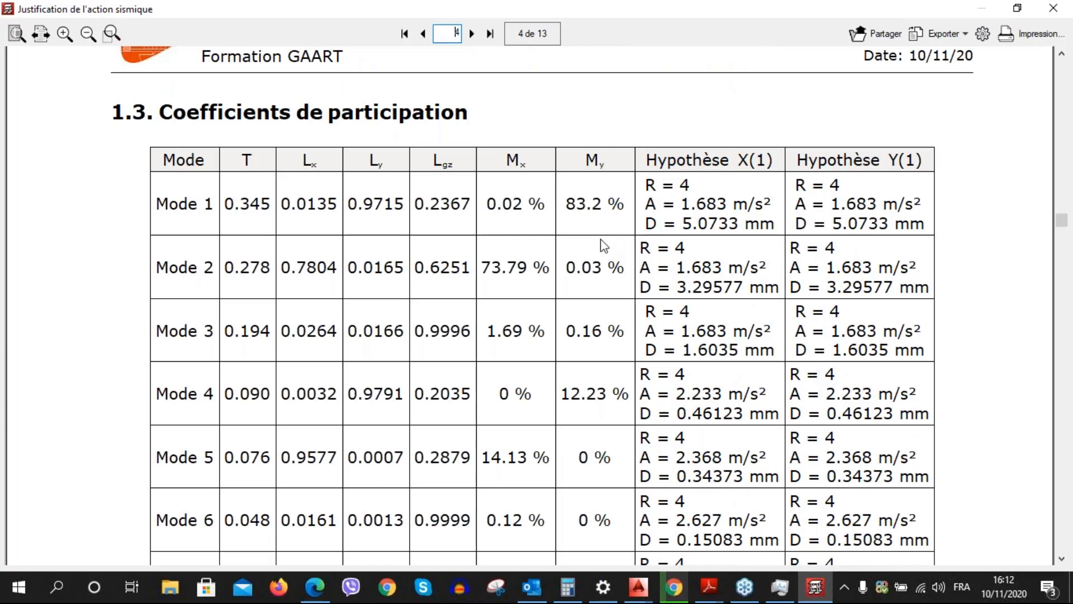
scroll(604, 243, down, 3)
scroll(604, 243, down, 2)
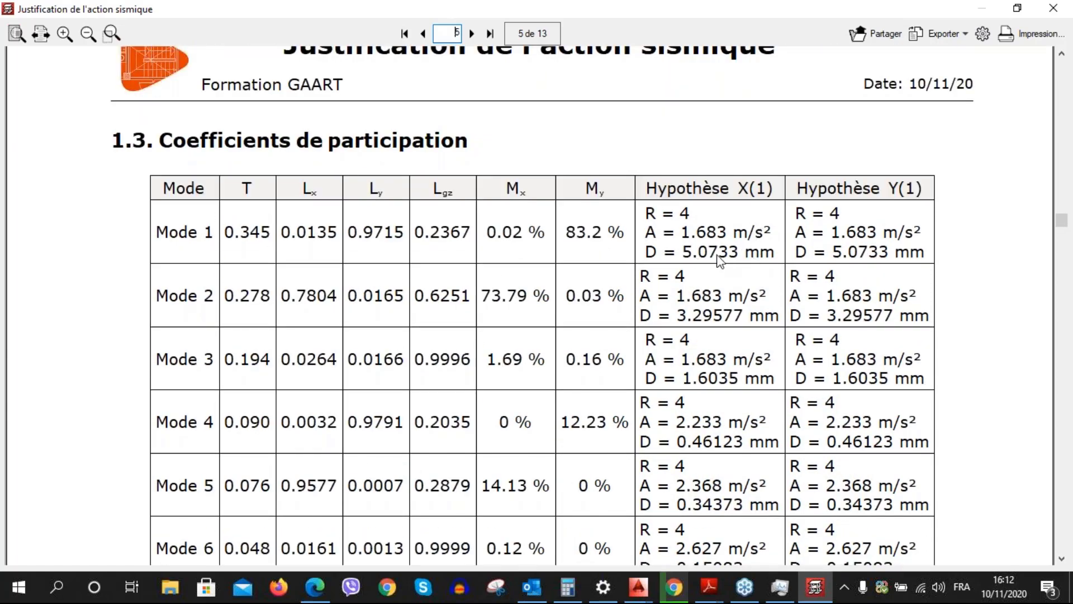
scroll(716, 281, down, 1)
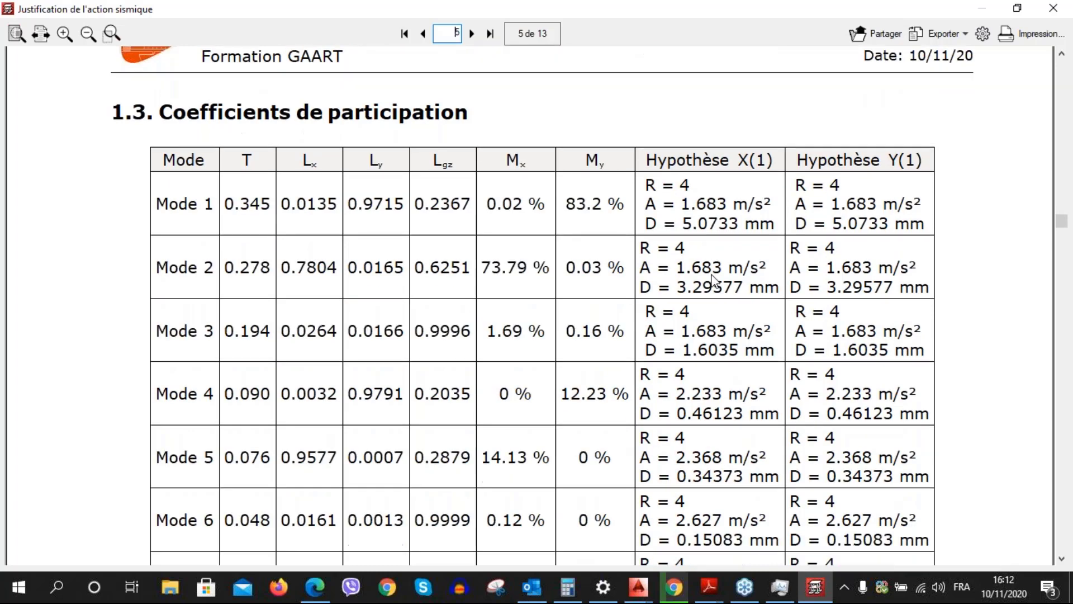
scroll(712, 279, down, 3)
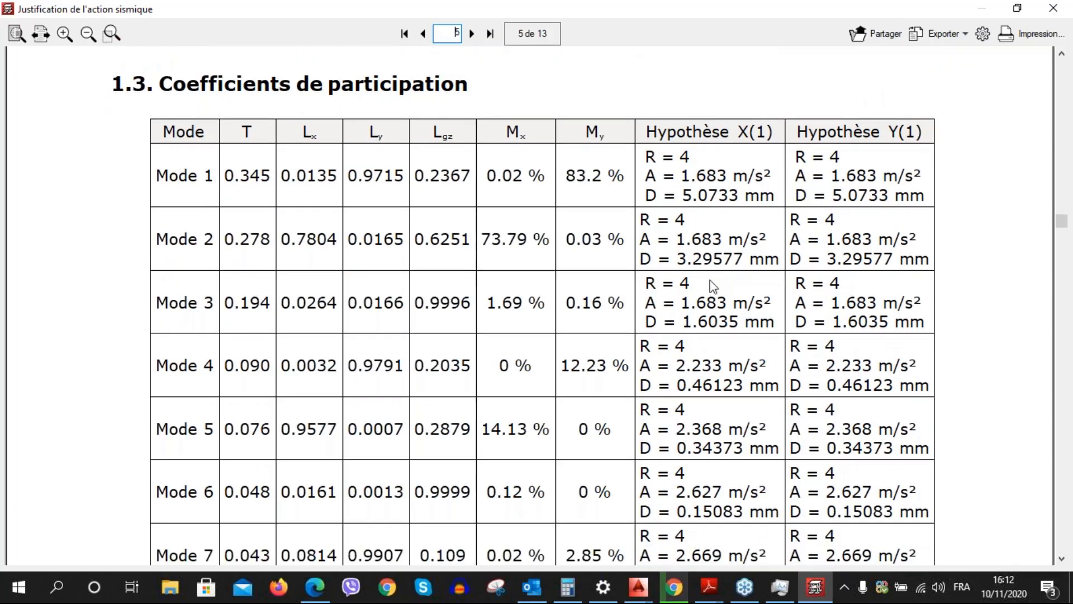
scroll(550, 300, down, 13)
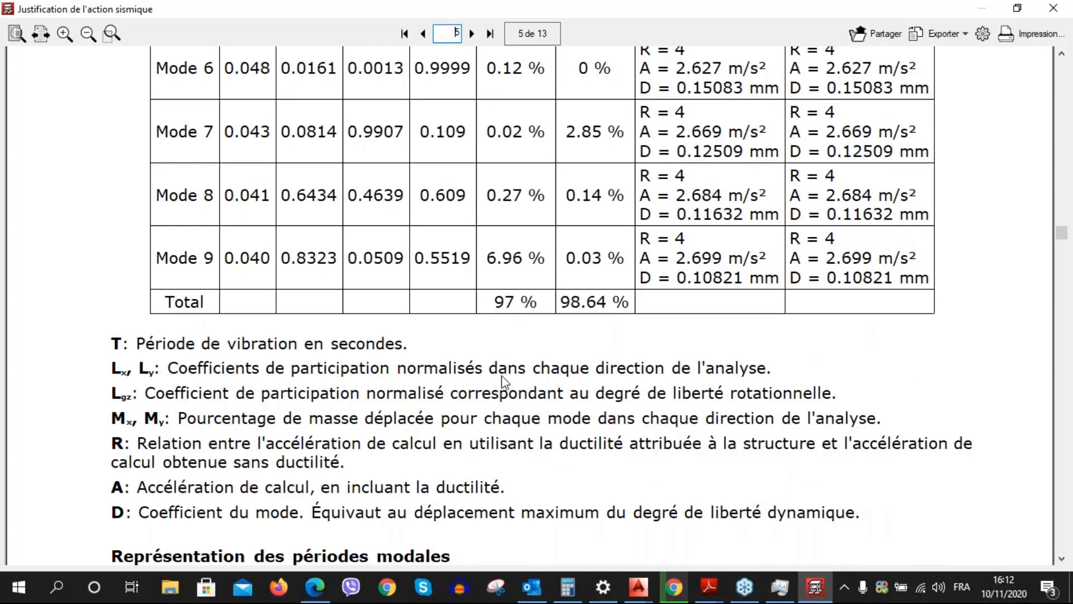
Re-examine the displaced mass percentages of the upper vibration modes and their X and Y totals in the participation table
scroll(504, 351, up, 2)
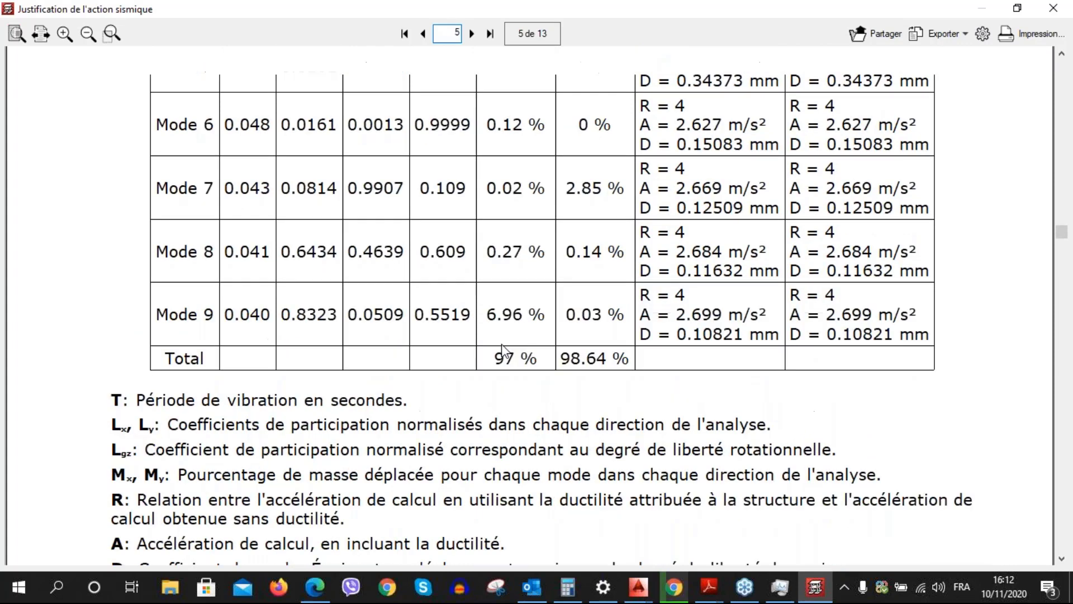
scroll(503, 351, up, 3)
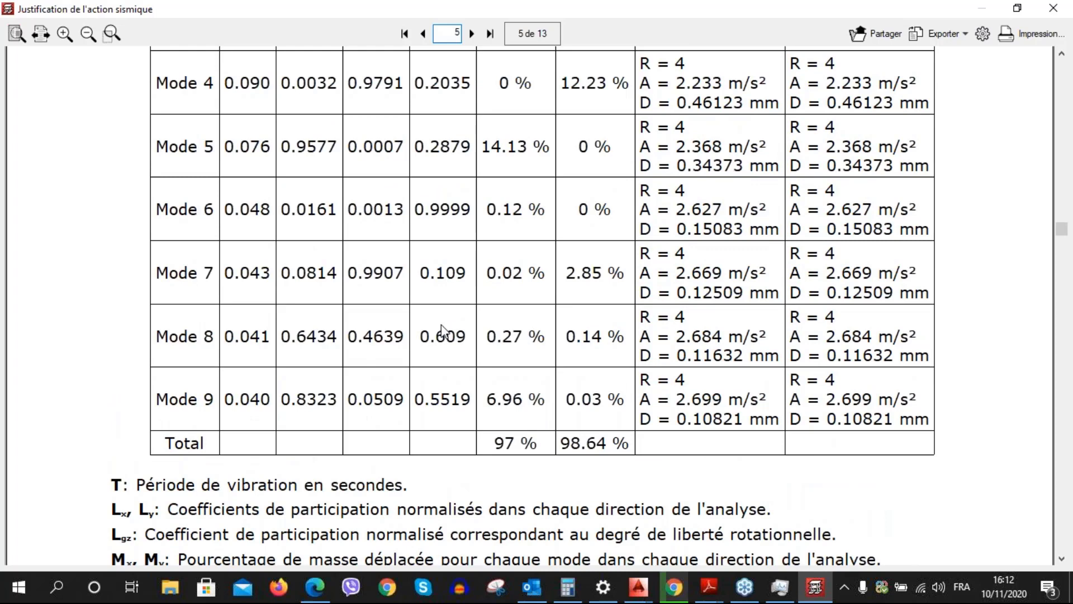
scroll(283, 186, up, 4)
Examine the modal period representation: the X and Y design spectra and the tables of modes displacing more than 30% of the mass
scroll(297, 182, down, 12)
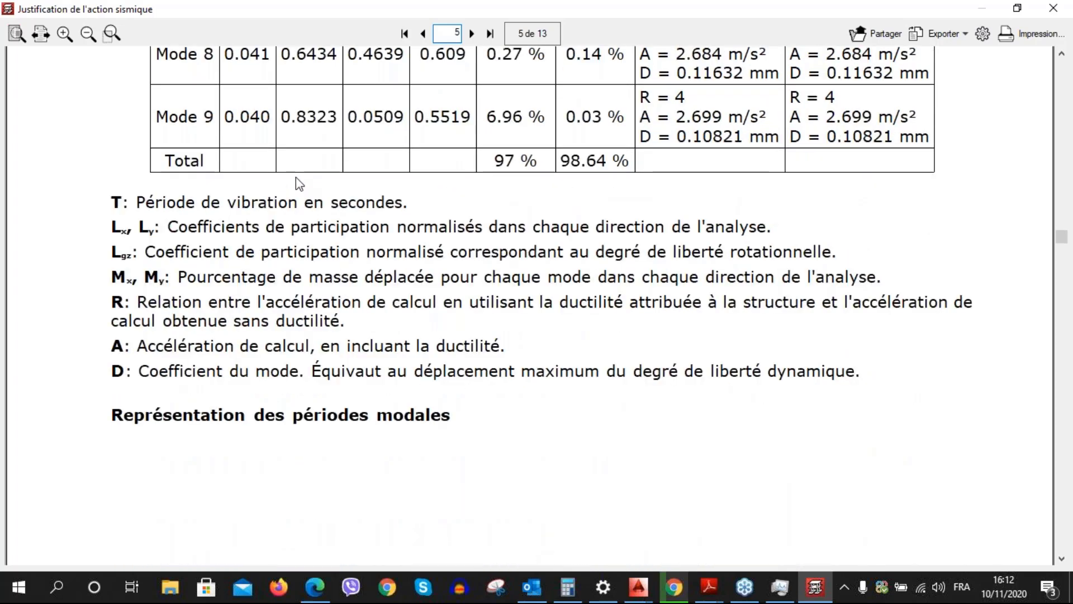
scroll(561, 242, down, 10)
scroll(562, 243, down, 2)
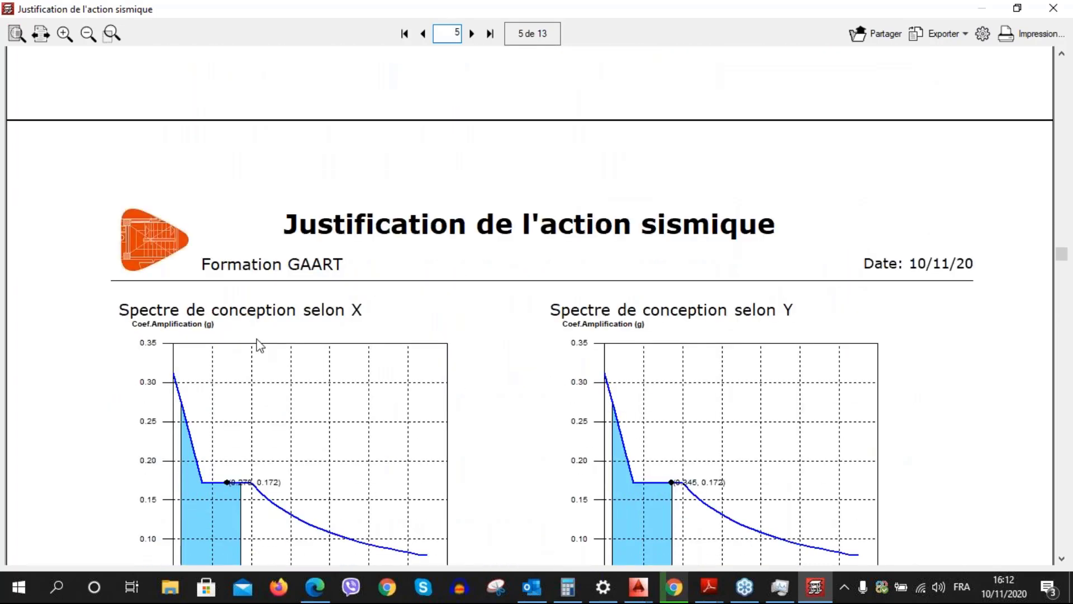
scroll(259, 345, up, 3)
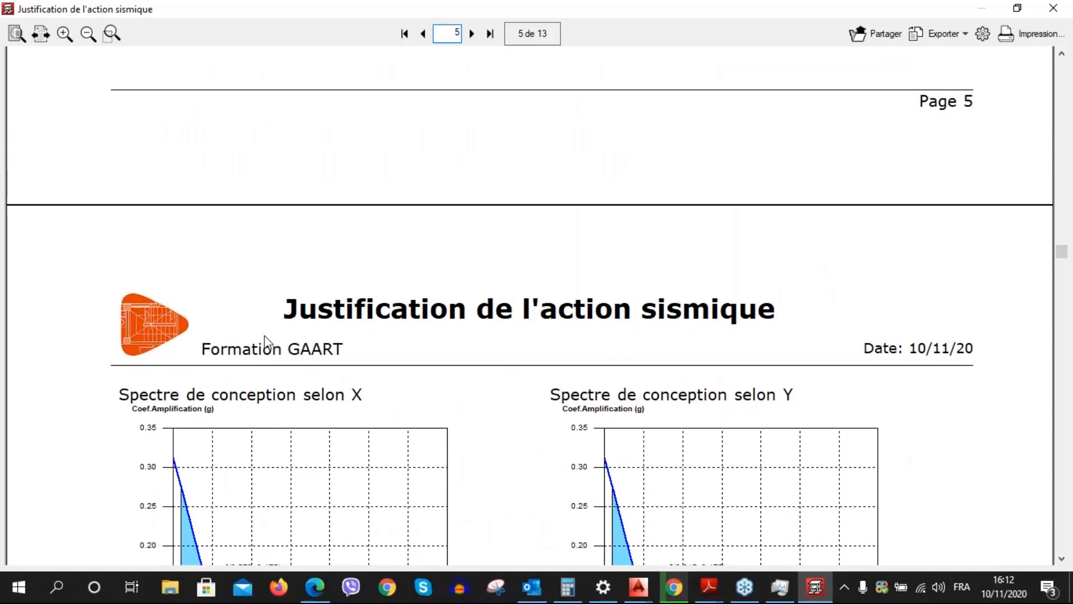
scroll(273, 342, up, 4)
scroll(279, 347, up, 3)
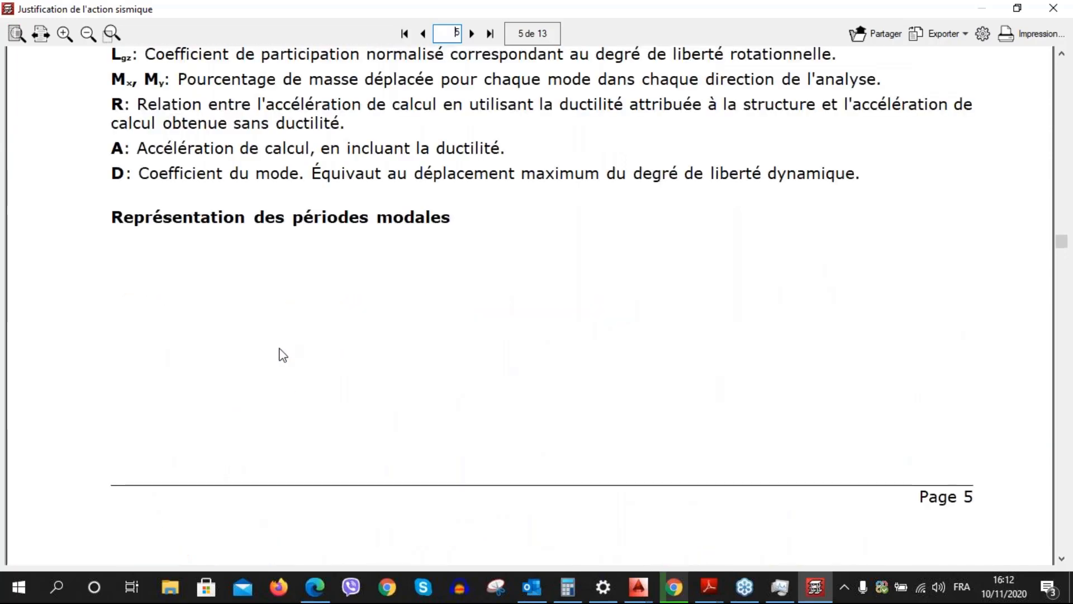
scroll(322, 364, down, 12)
scroll(309, 375, down, 3)
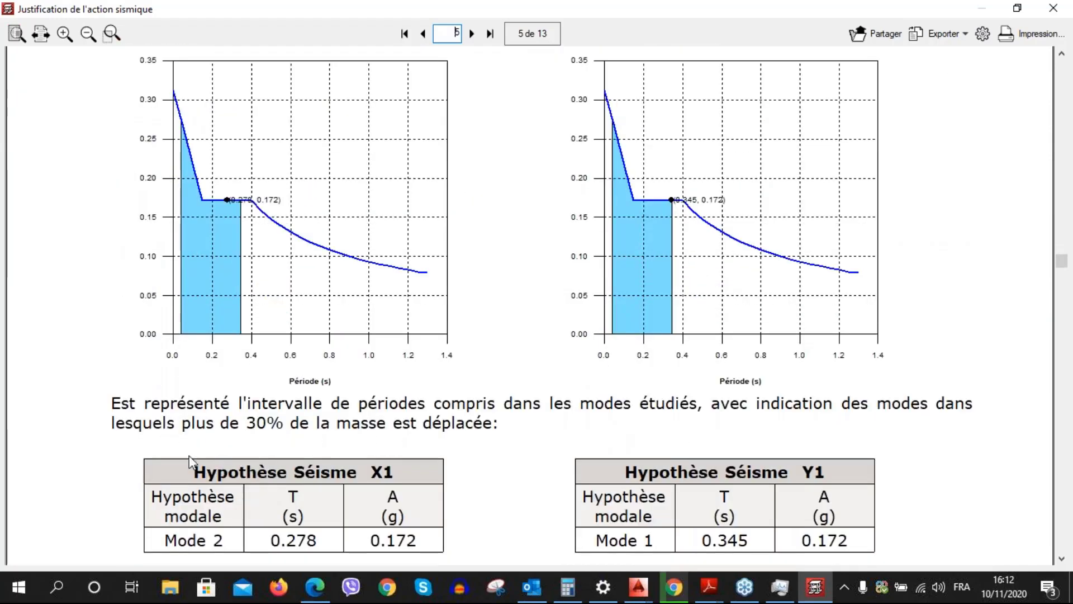
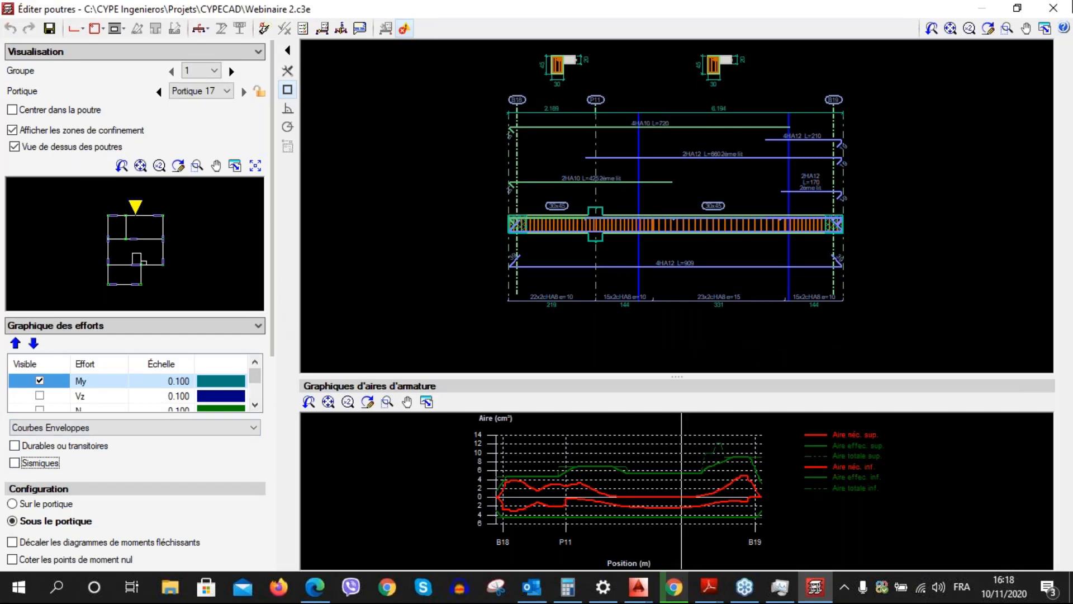
Close the beam editor and open the force diagrams of column P1 from the column reinforcement editor
click(1054, 8)
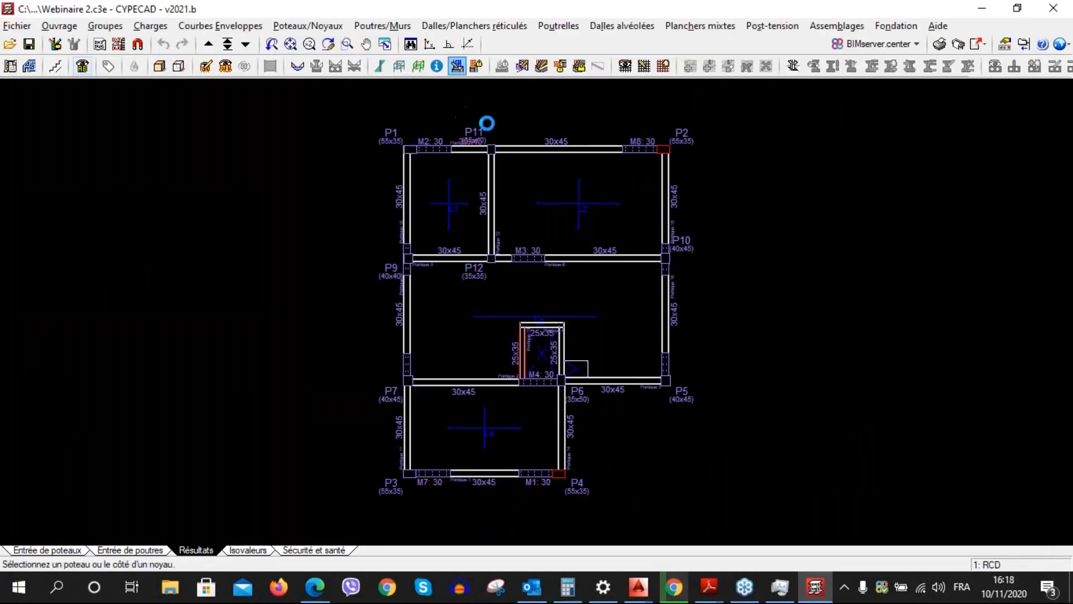
click(545, 145)
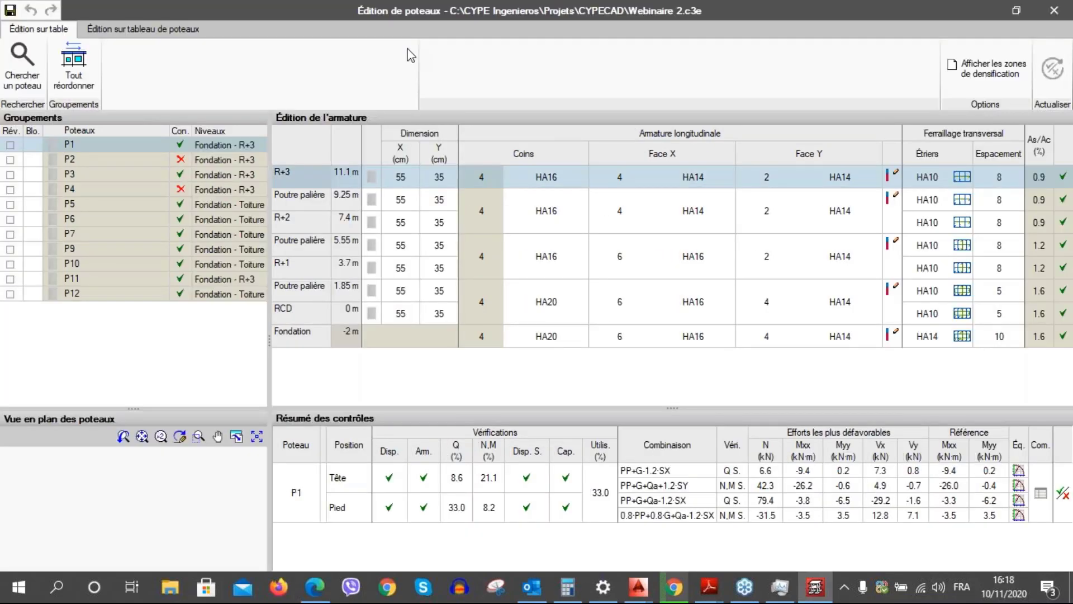
click(1019, 470)
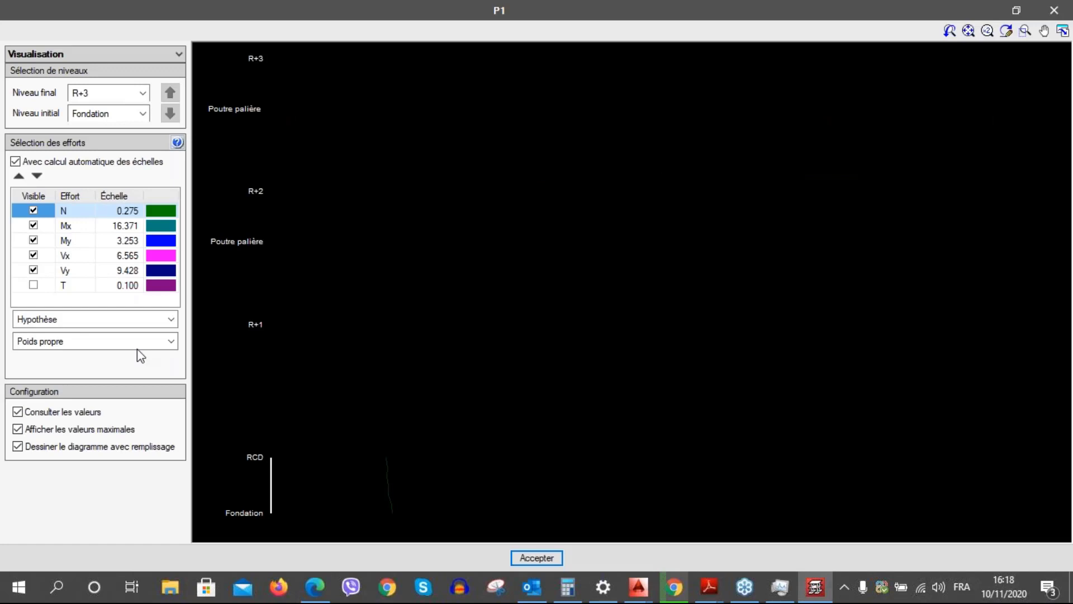
Display column P1's force diagrams by combination, choosing 1.35·PP+1.35·G+1.5·Qa
click(172, 320)
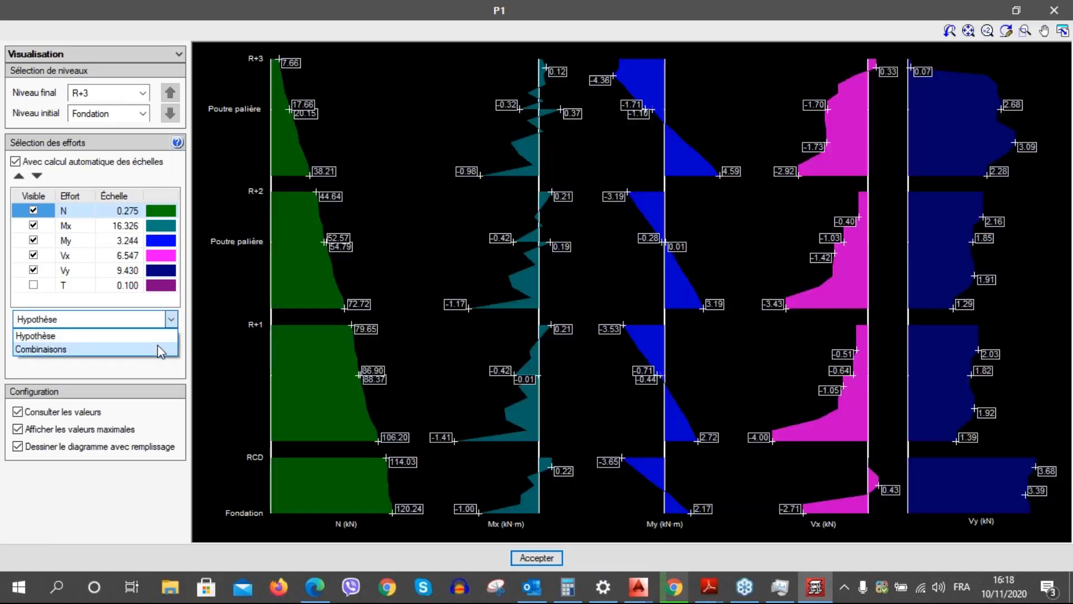
click(67, 351)
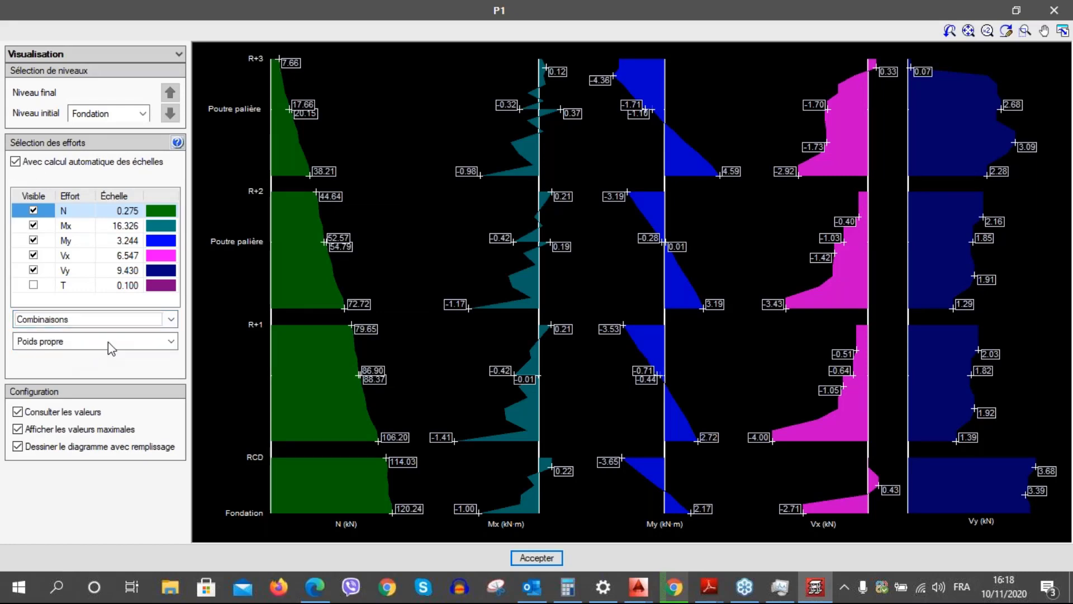
scroll(95, 344, down, 1)
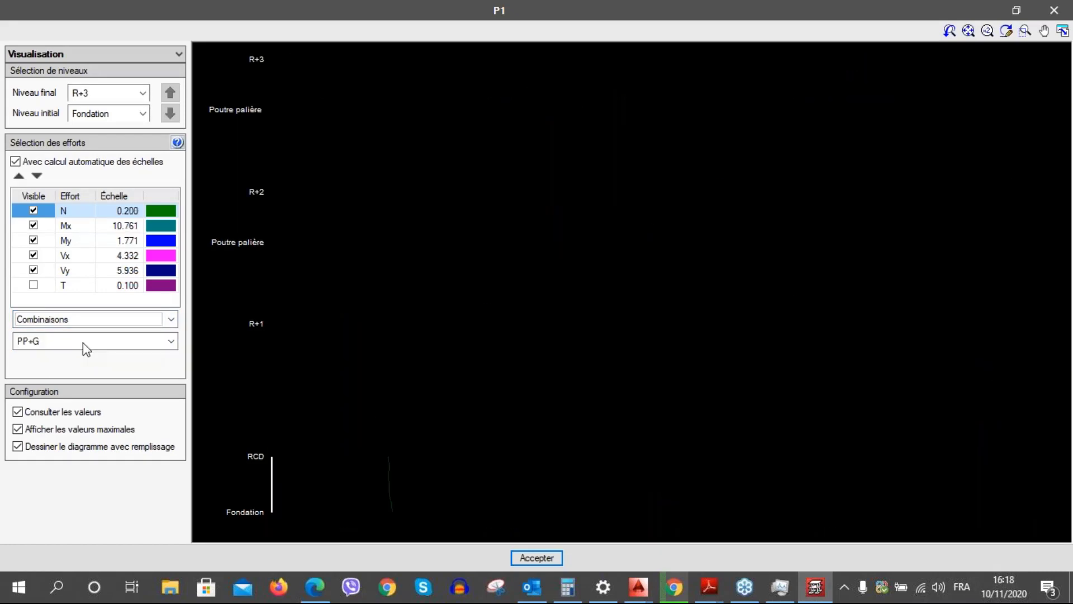
click(171, 341)
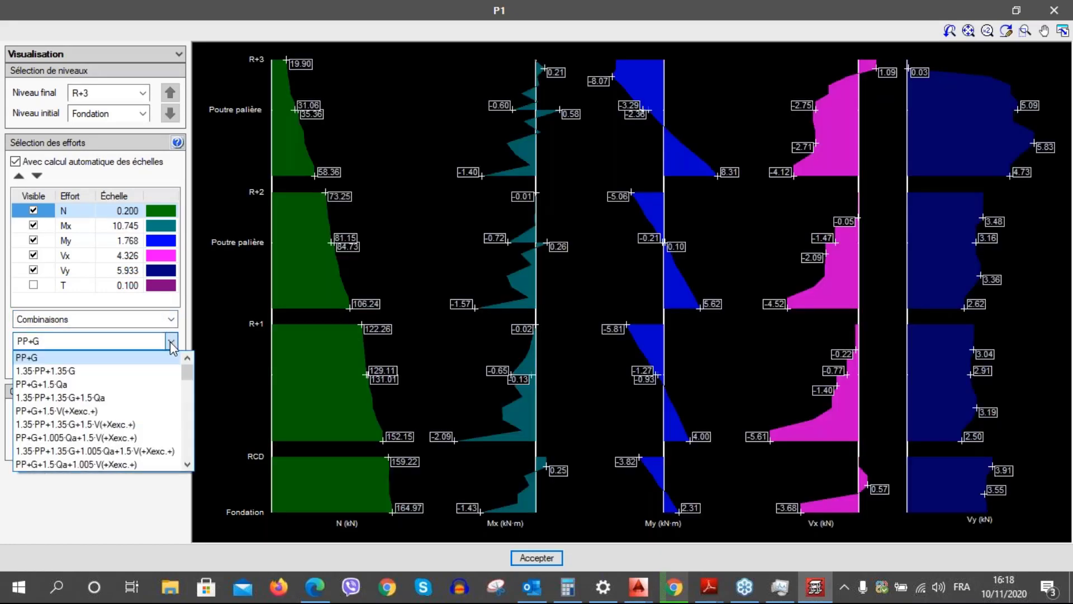
drag(188, 368, 188, 382)
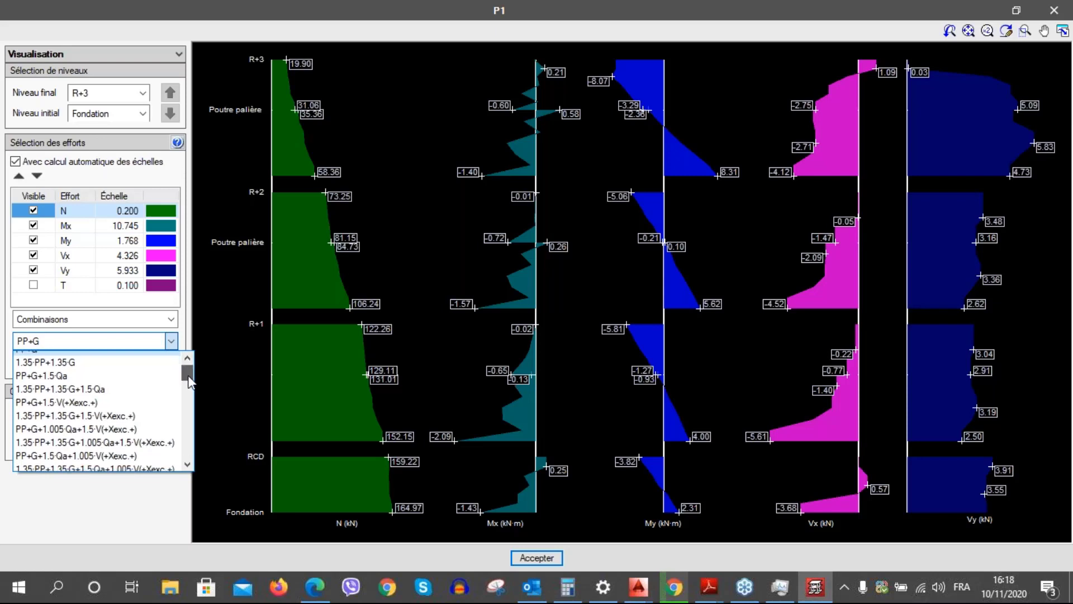
click(117, 386)
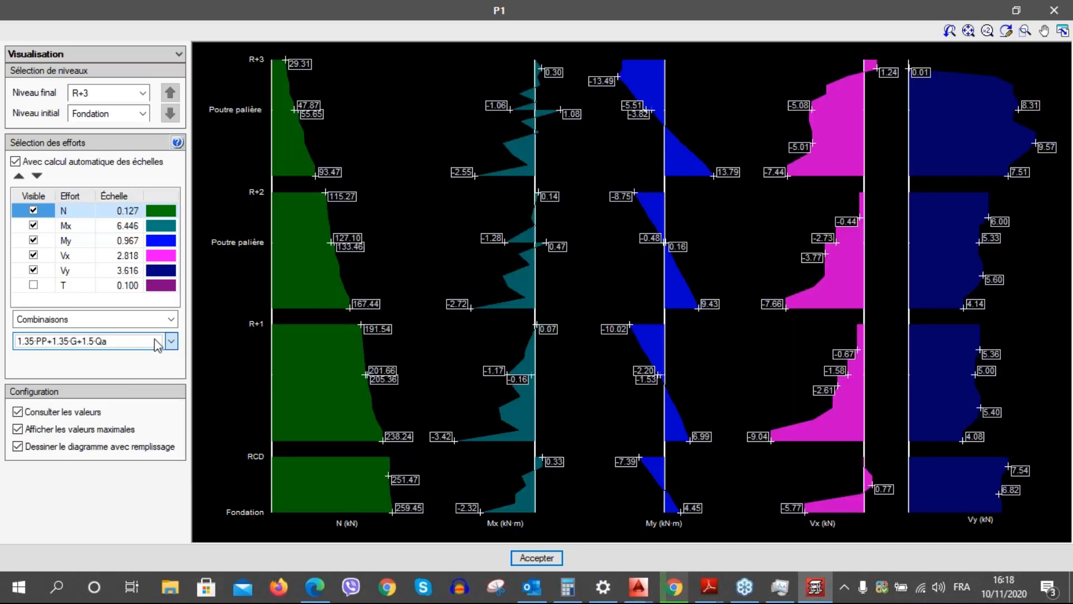
Display the P1 diagrams for PP+G+1.5·V(+Yexc.-), read the forces along the column, and close the column editor
click(172, 341)
scroll(114, 440, down, 4)
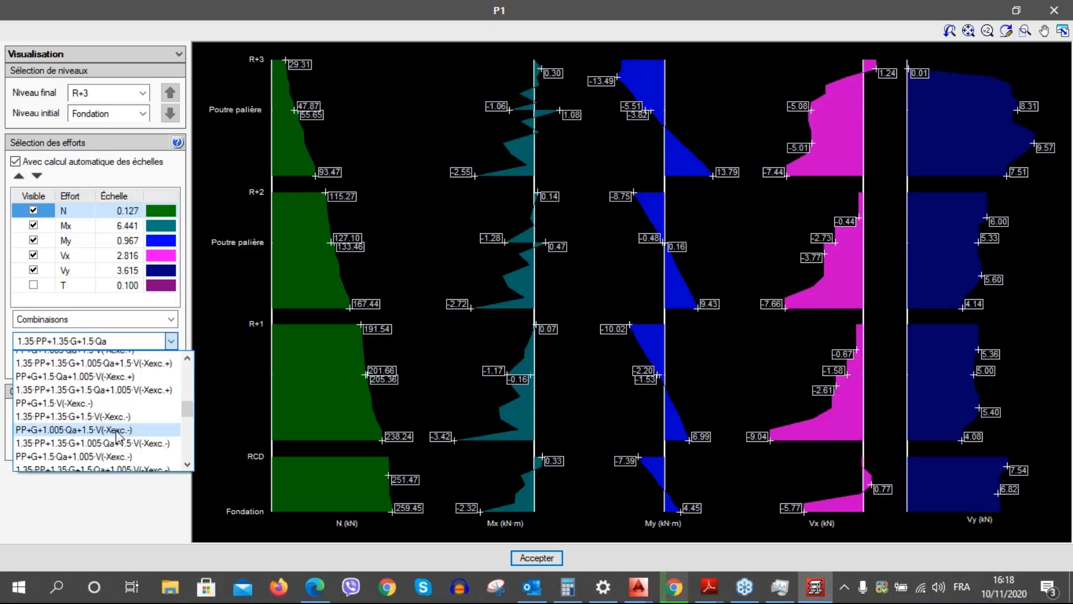
click(101, 452)
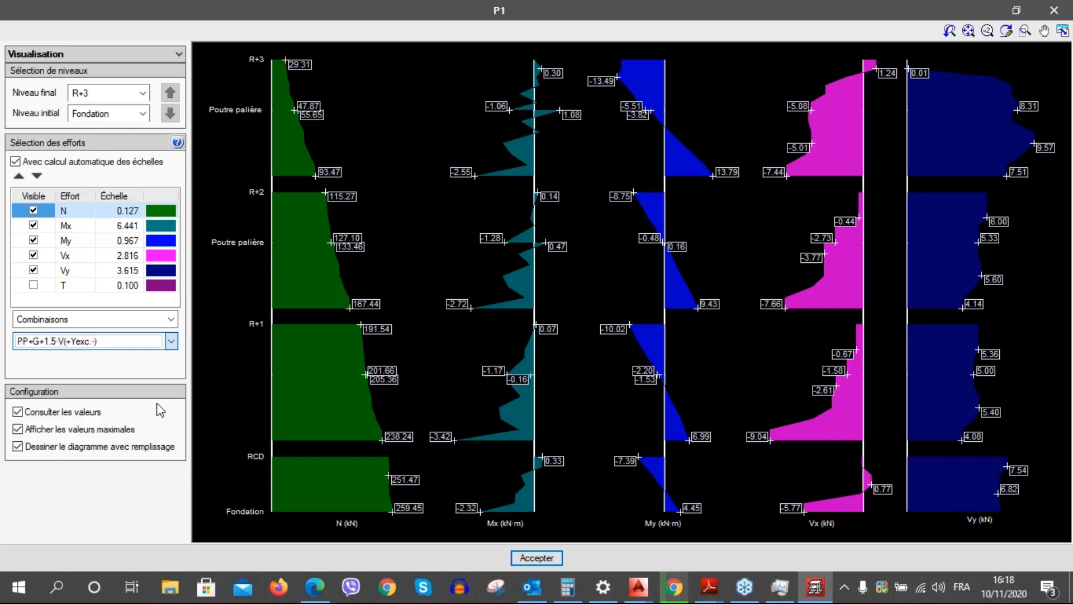
mouse_move(419, 269)
scroll(419, 268, down, 1)
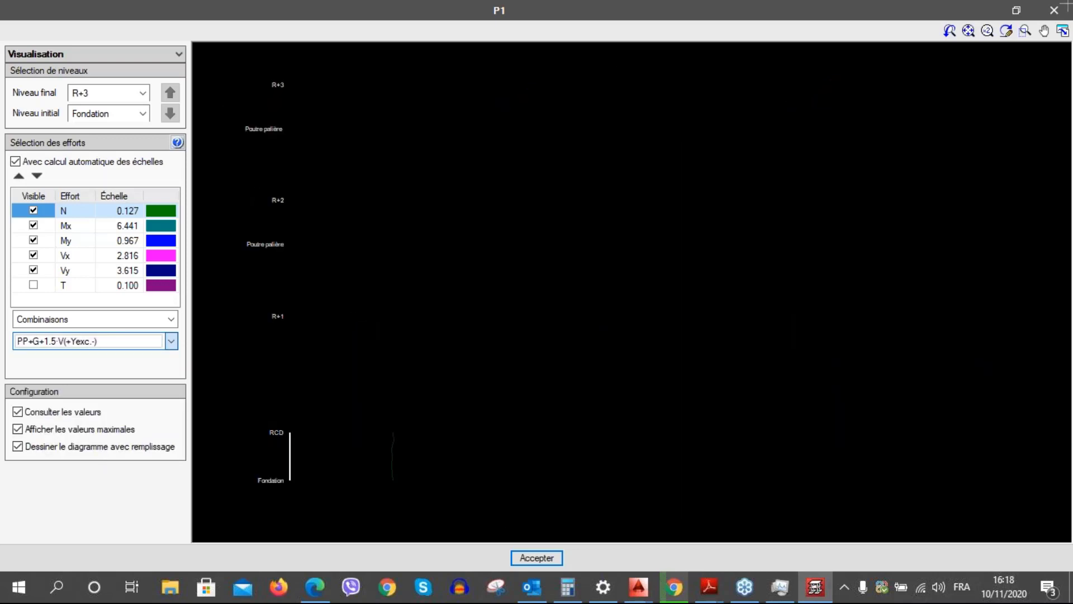
scroll(426, 286, up, 2)
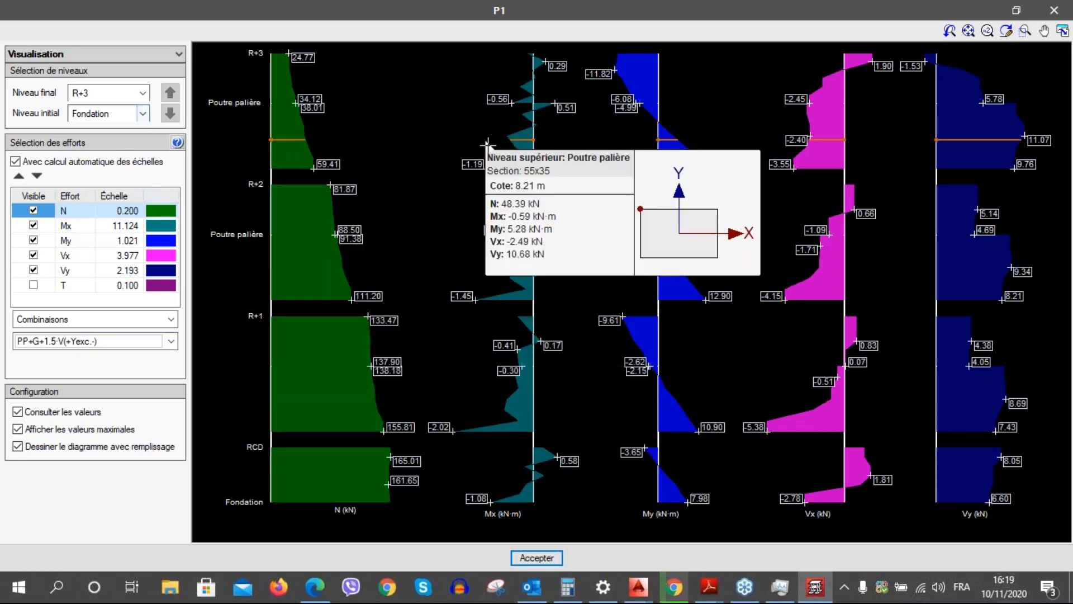
click(1054, 10)
click(1054, 10)
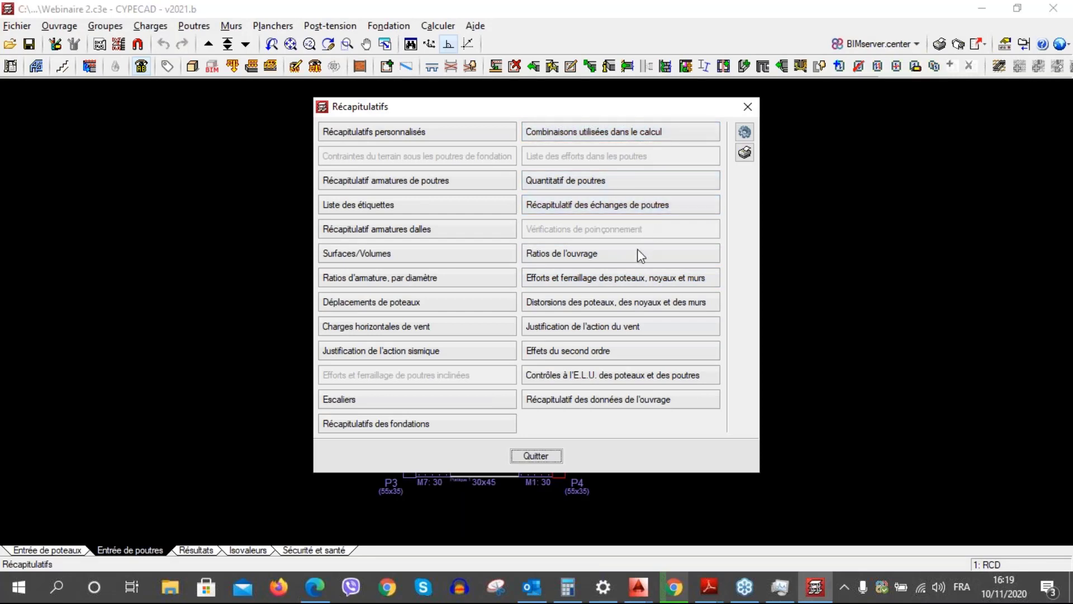
Generate the report on forces and reinforcement of columns, cores and walls with the preselected chapters
click(643, 278)
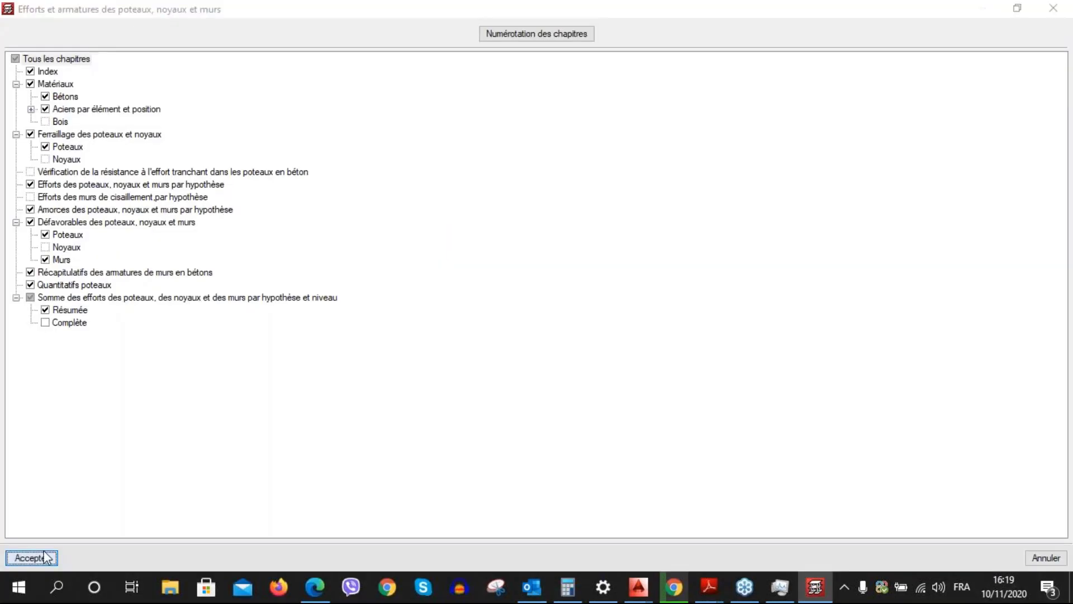
click(46, 558)
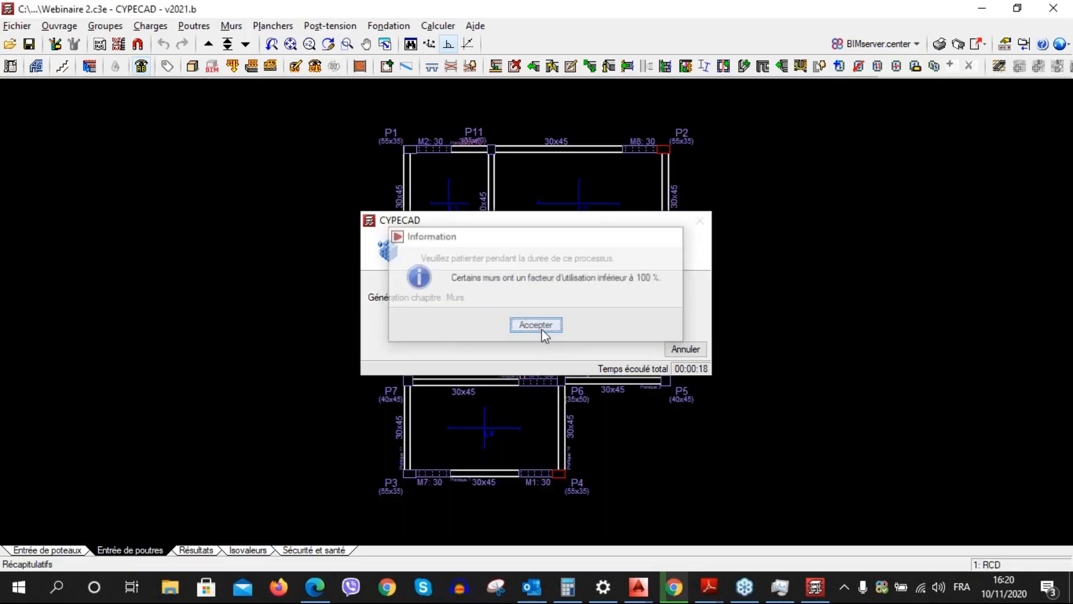
click(536, 326)
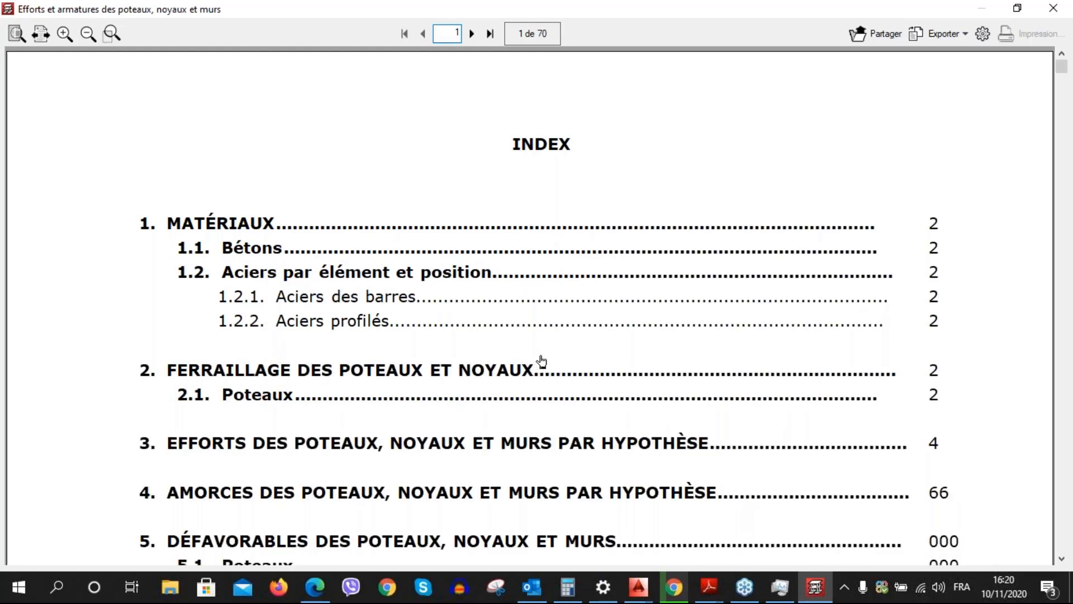
Examine the report's index of chapters, from the materials to the column quantities
scroll(505, 354, down, 1)
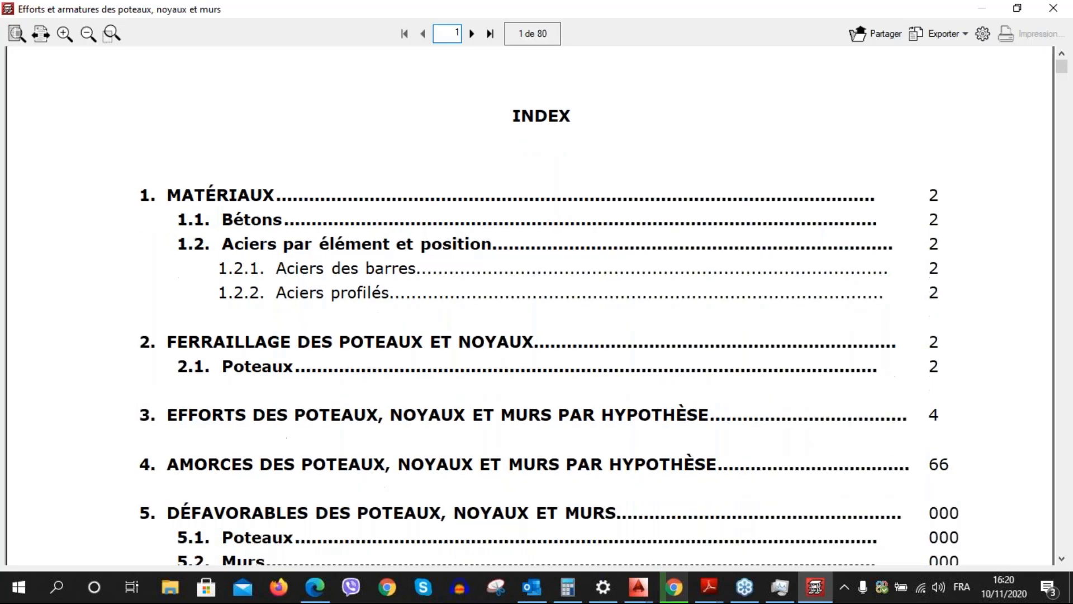
scroll(505, 354, down, 1)
scroll(551, 365, down, 8)
scroll(551, 365, up, 8)
click(63, 25)
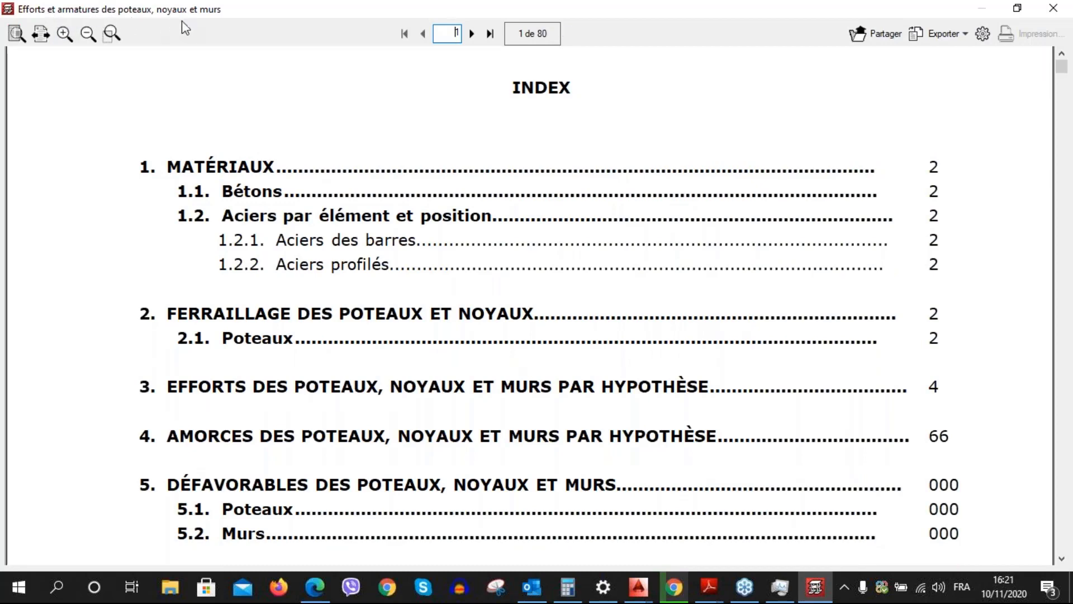
scroll(348, 91, down, 1)
scroll(347, 91, down, 6)
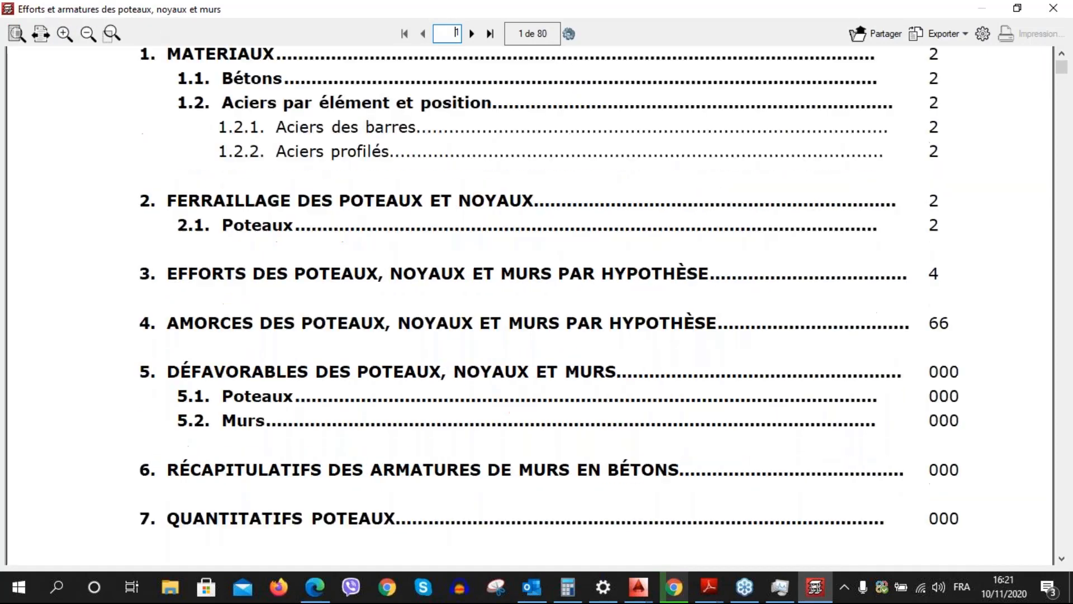
scroll(536, 307, up, 5)
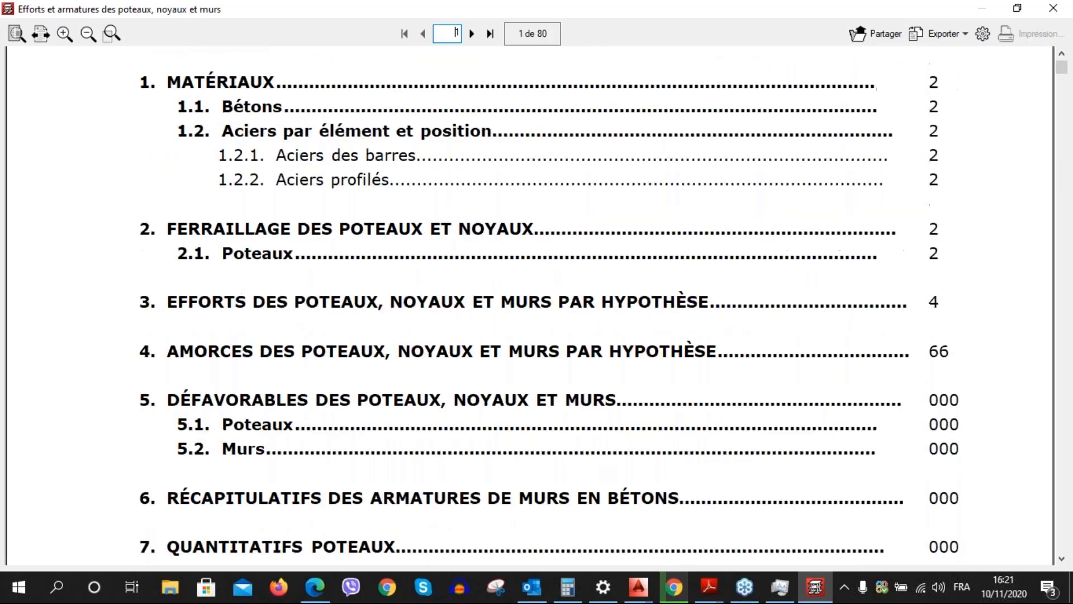
Examine the concrete and steel materials tables and the column reinforcement table with its utilisation ratios and conformity status
scroll(496, 338, down, 5)
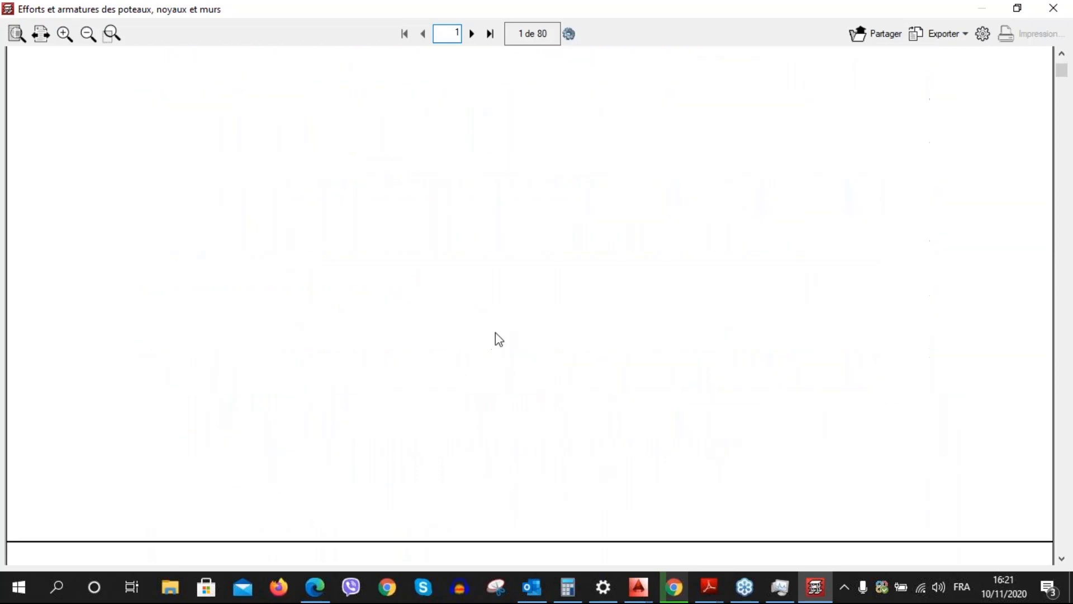
scroll(519, 343, down, 3)
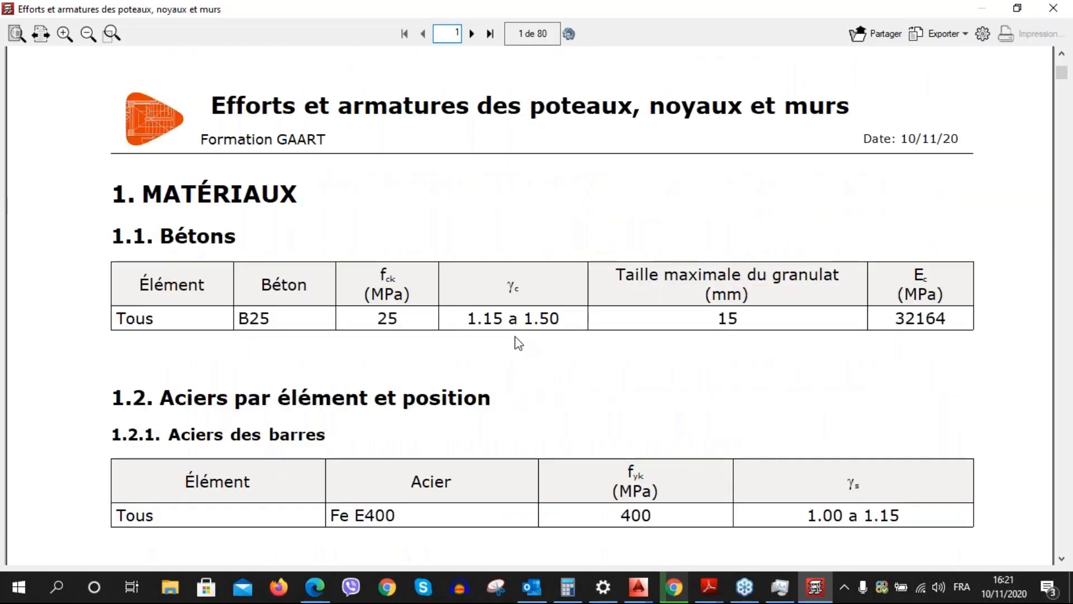
scroll(513, 343, down, 7)
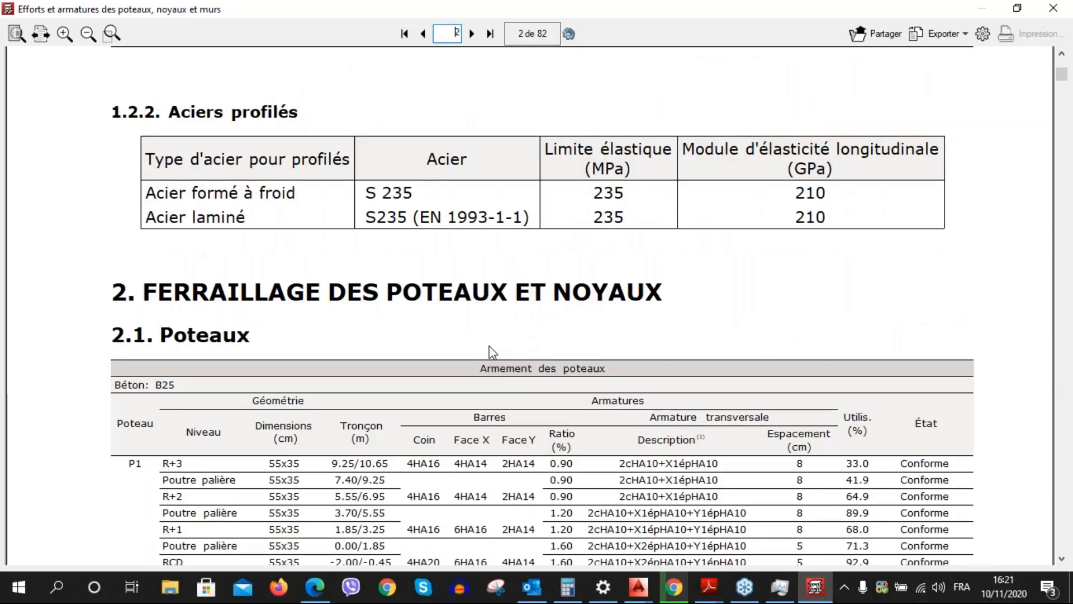
scroll(492, 351, down, 3)
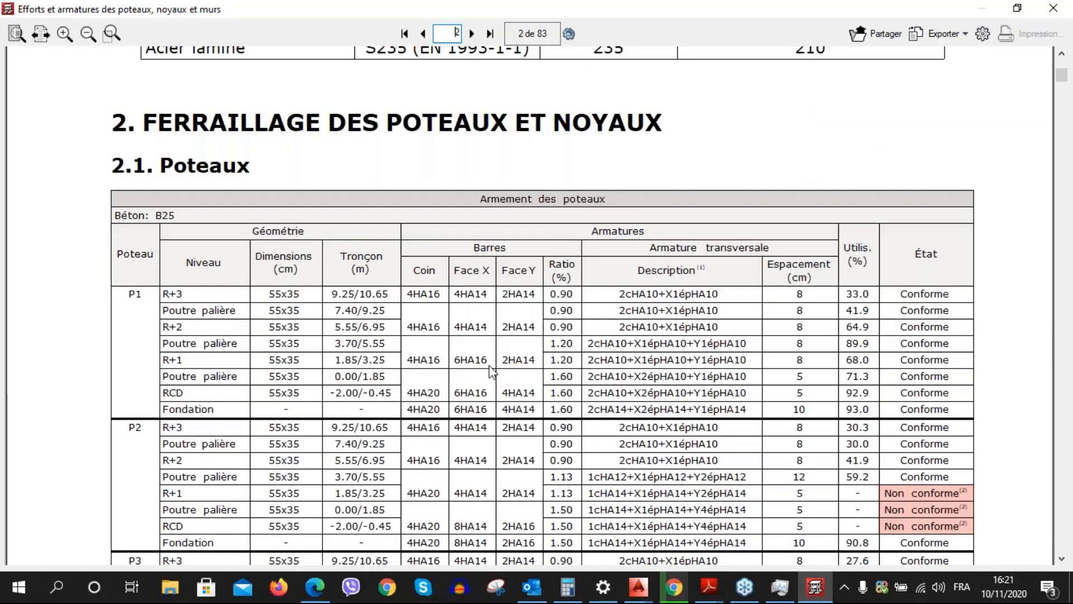
scroll(489, 370, down, 1)
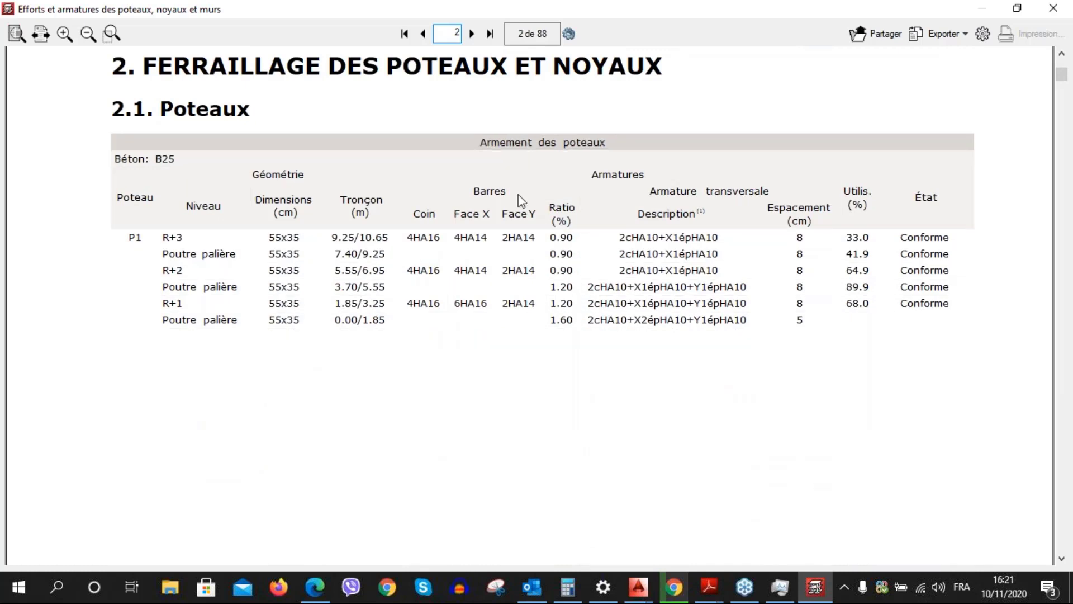
scroll(521, 207, down, 4)
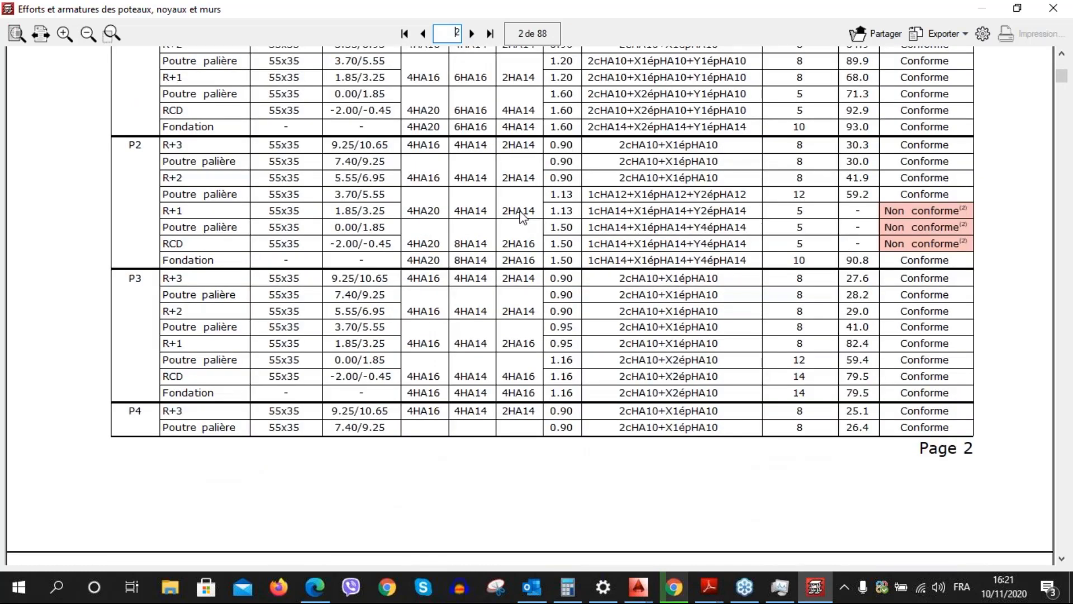
Examine the rest of the column reinforcement table, from column P2 to the closing notes
scroll(523, 217, down, 3)
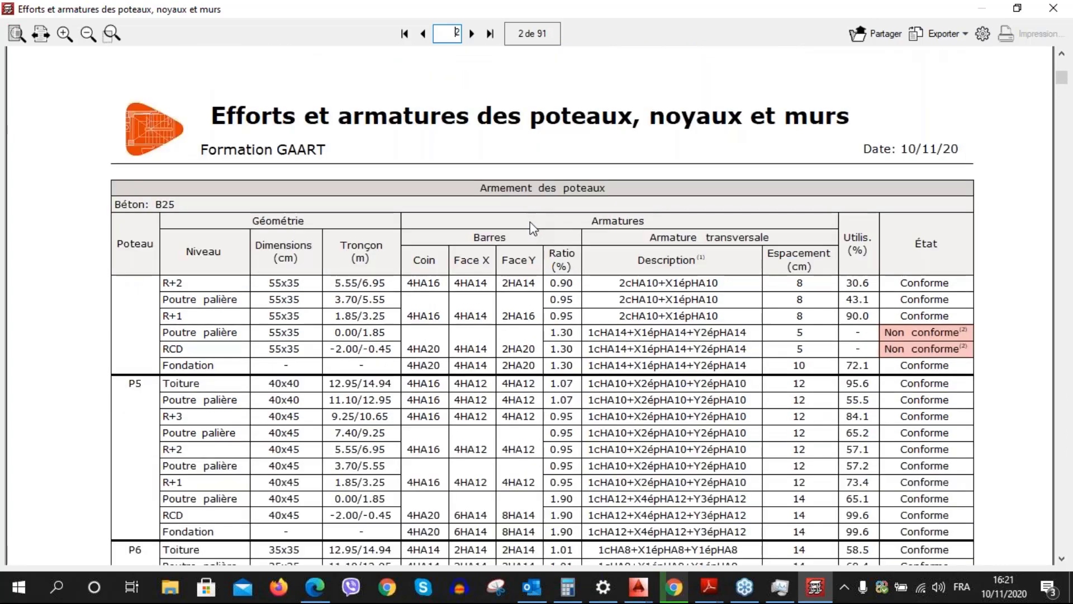
scroll(699, 350, down, 10)
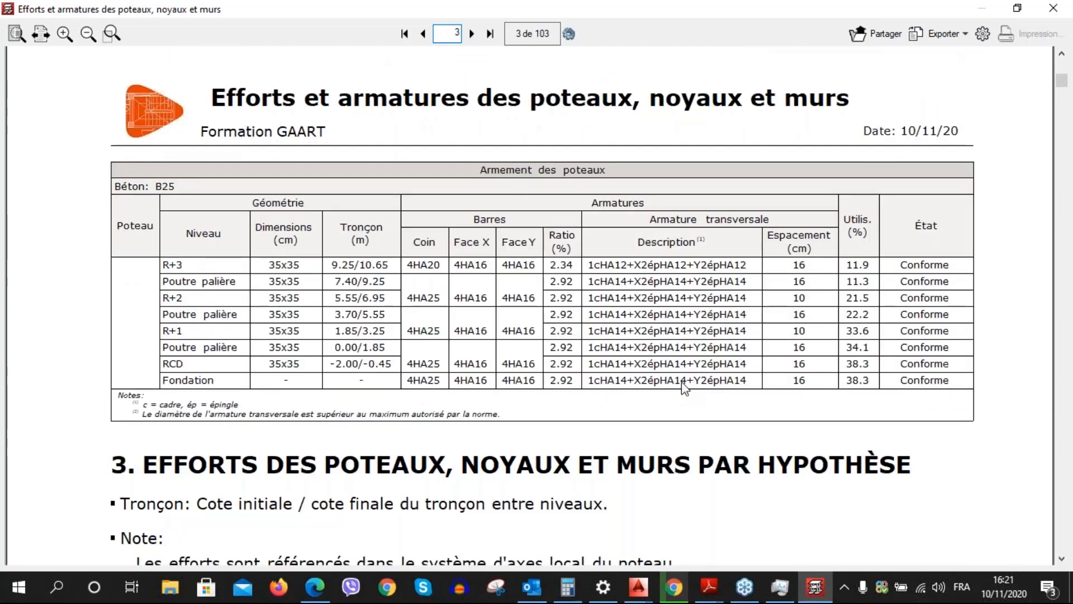
scroll(185, 366, down, 2)
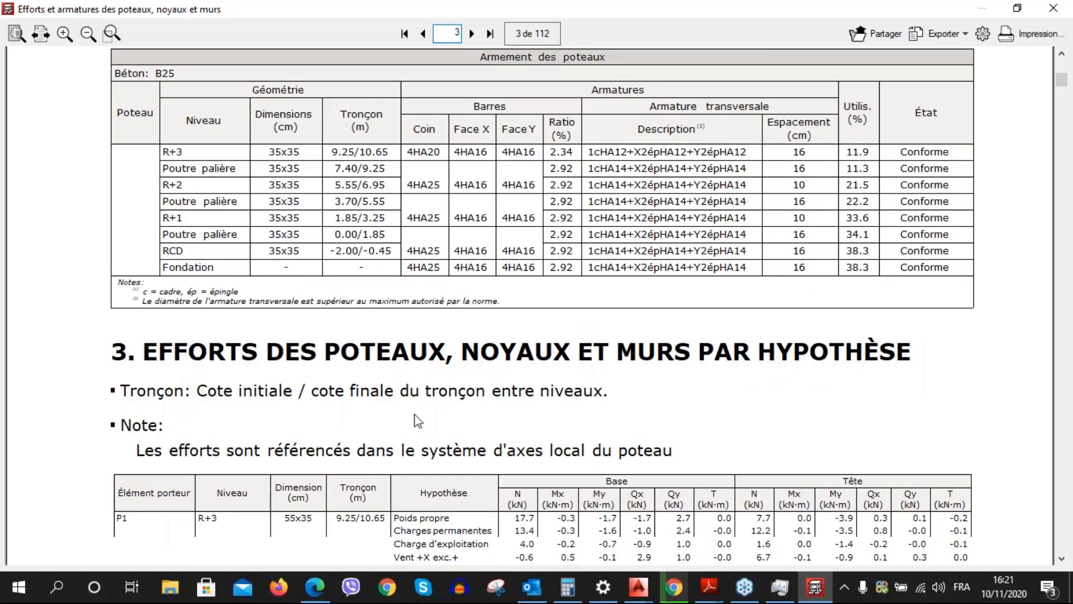
Examine the forces per load case at the base and head of column P1, from level R+3 down to RCD
scroll(418, 421, down, 3)
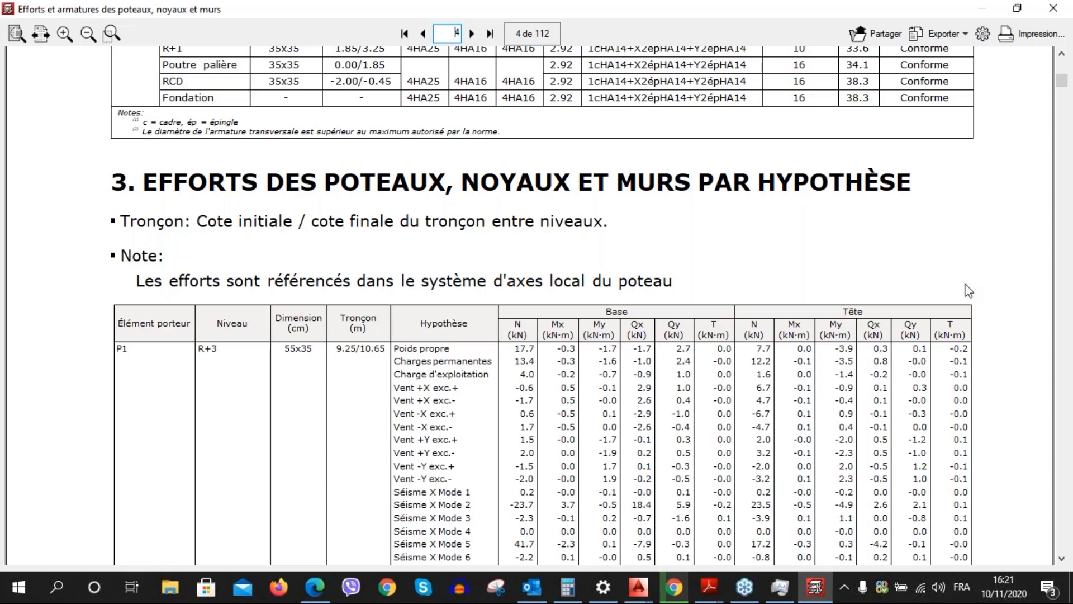
scroll(969, 290, down, 1)
scroll(969, 290, down, 5)
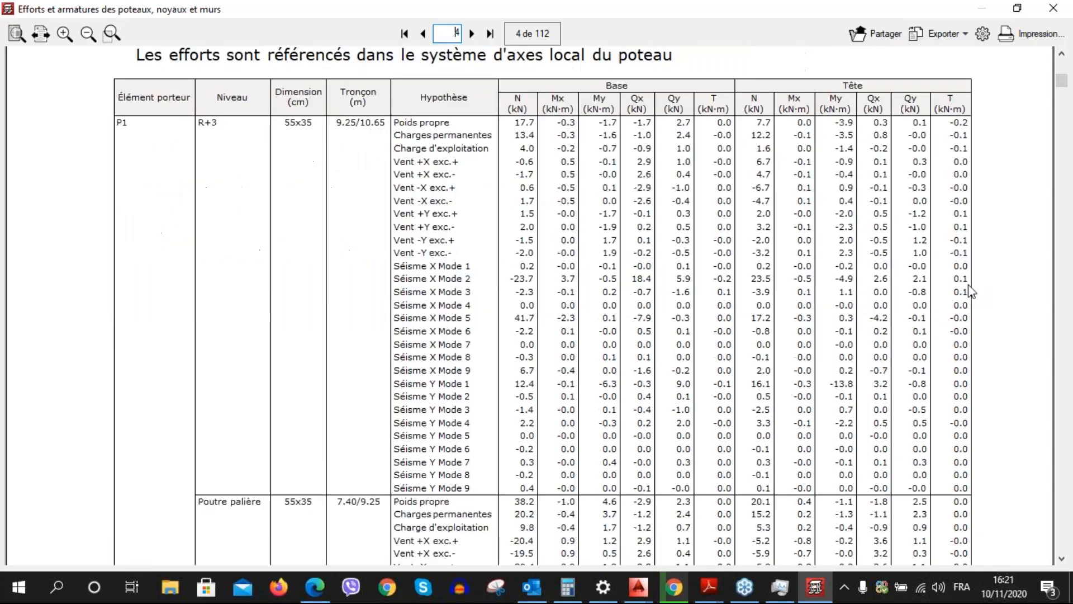
scroll(969, 290, down, 3)
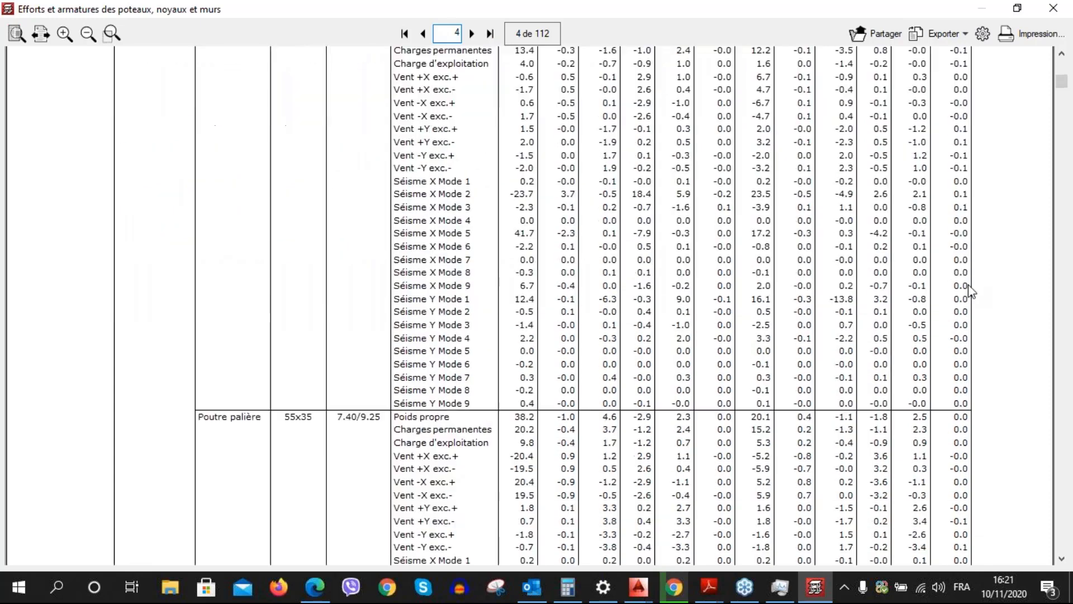
scroll(449, 268, up, 6)
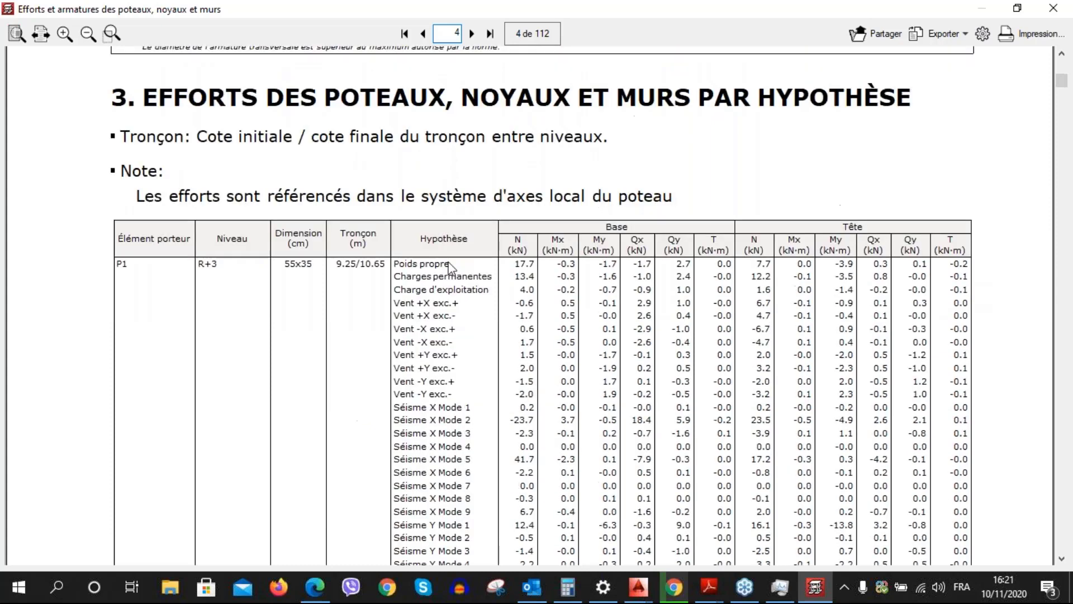
scroll(469, 321, down, 12)
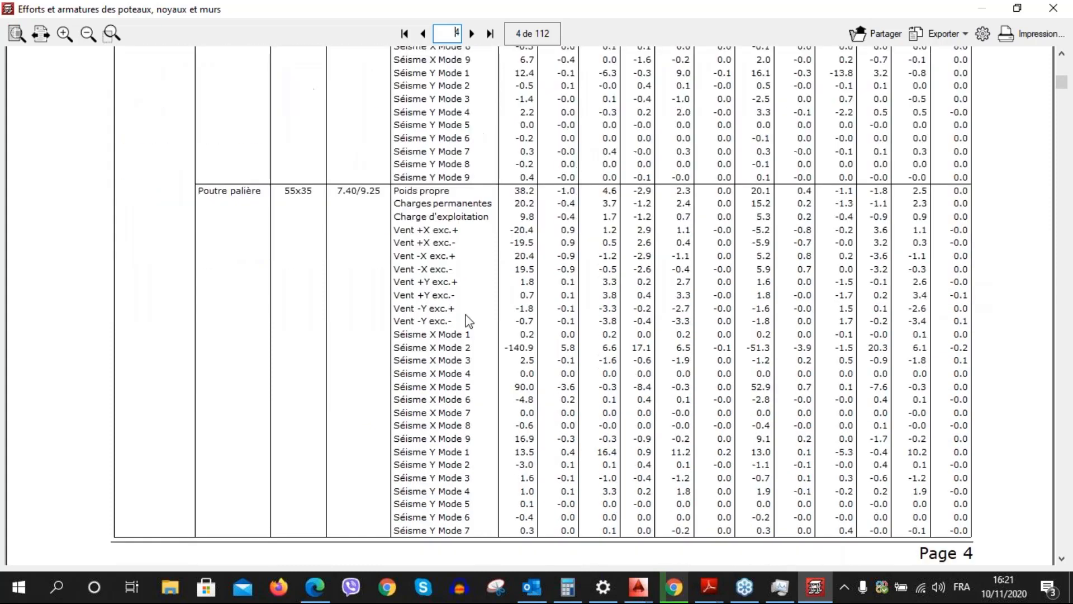
scroll(467, 318, down, 12)
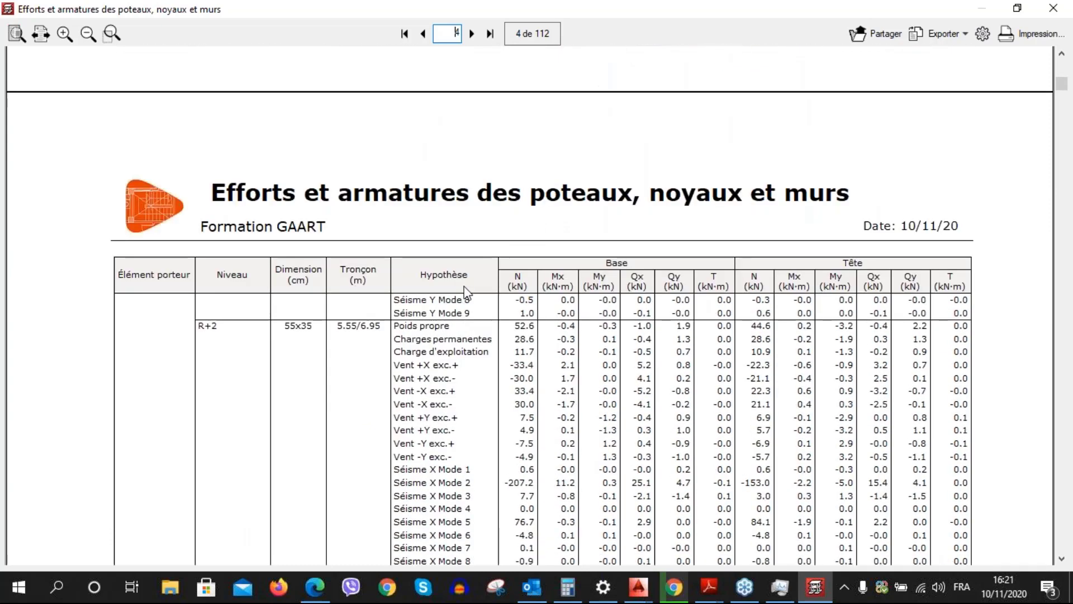
scroll(467, 292, down, 15)
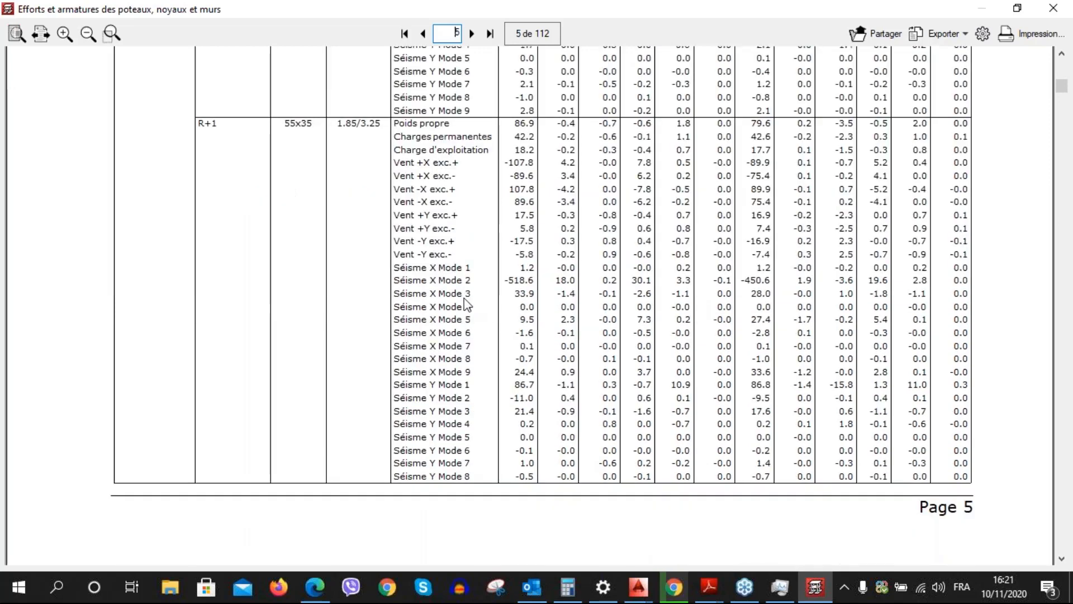
scroll(464, 300, down, 10)
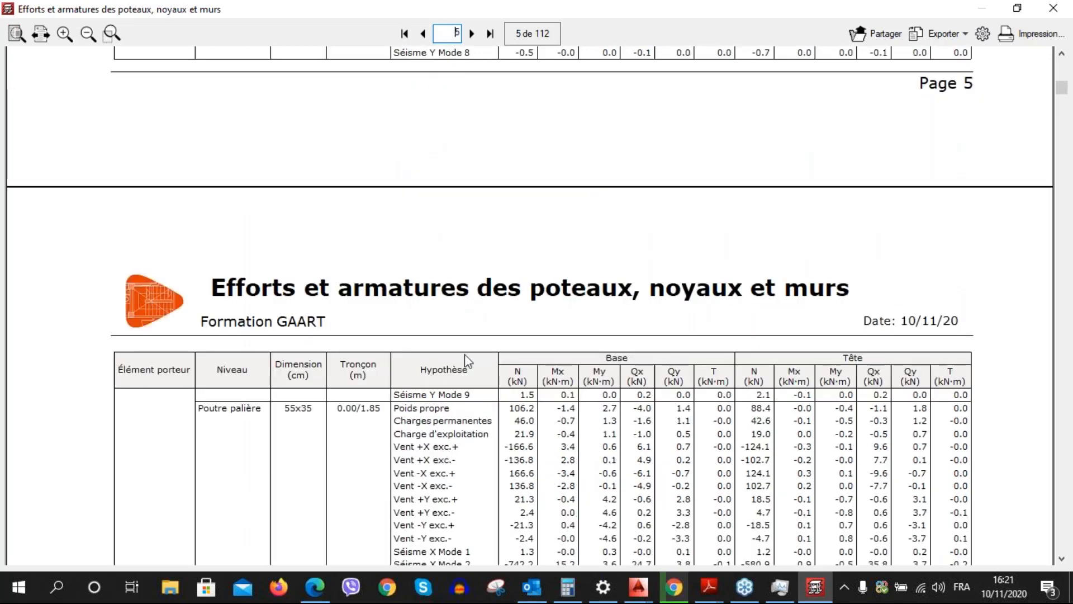
scroll(465, 354, down, 1)
scroll(472, 361, down, 3)
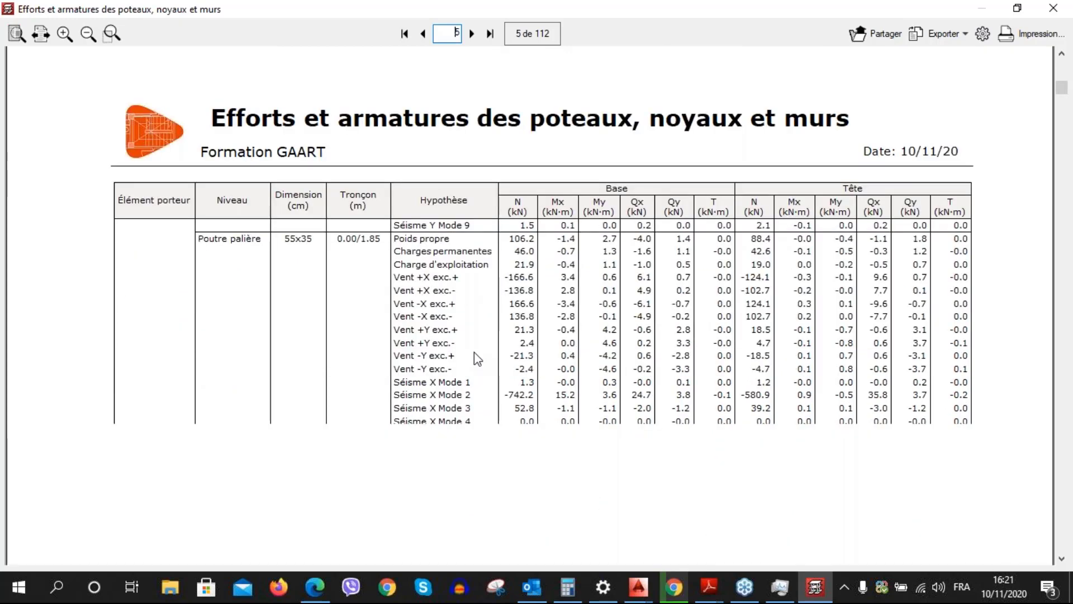
scroll(476, 359, down, 5)
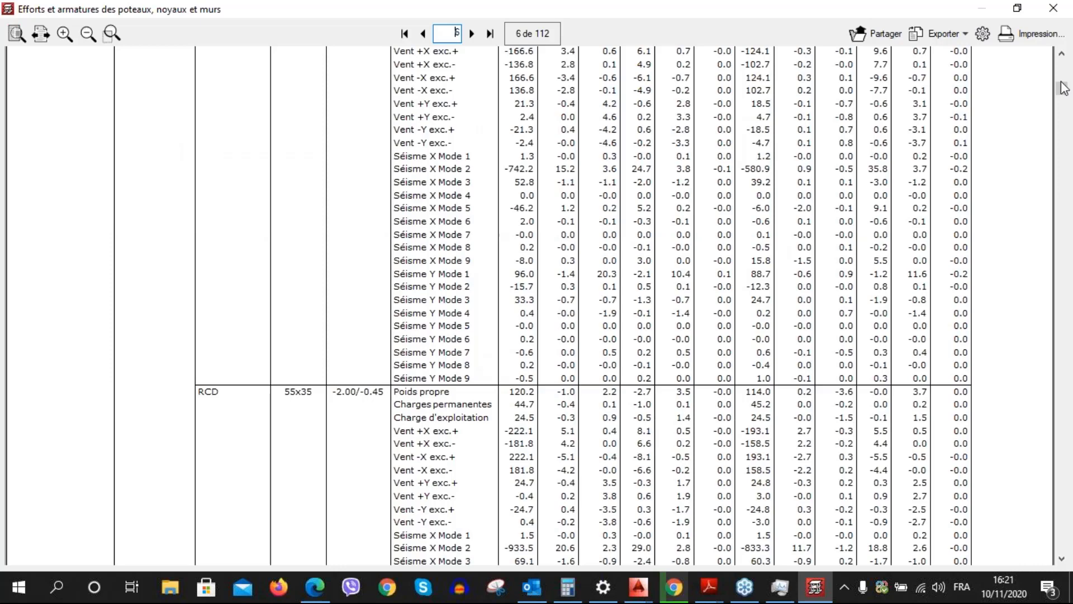
Go to page 88 of the report and examine the walls chapter with its force references and the wall M5 checks
drag(1063, 89, 1070, 447)
text(88)
key(Return)
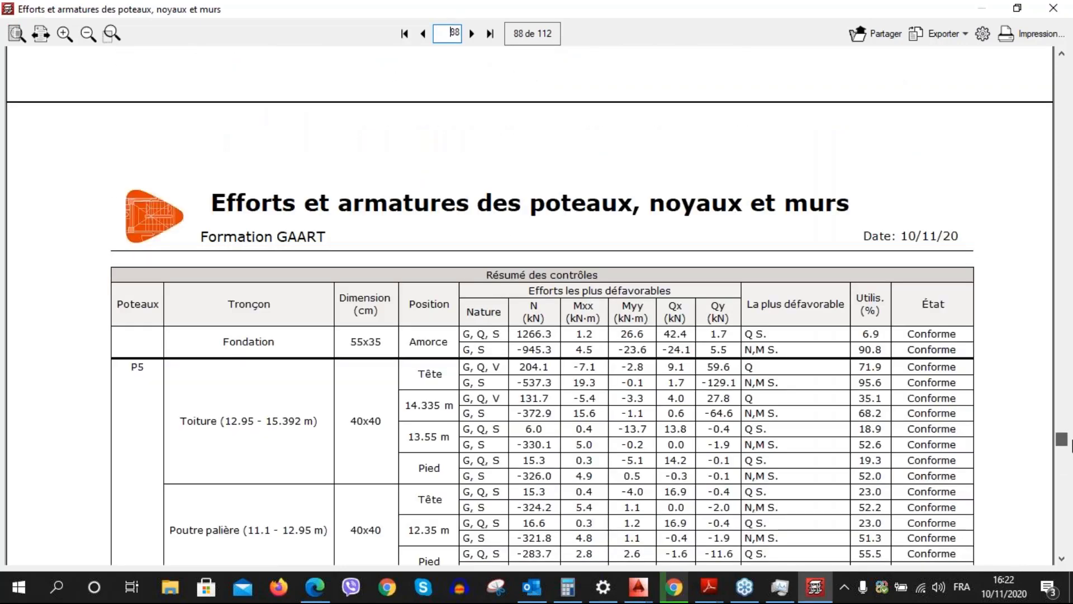
scroll(671, 327, down, 10)
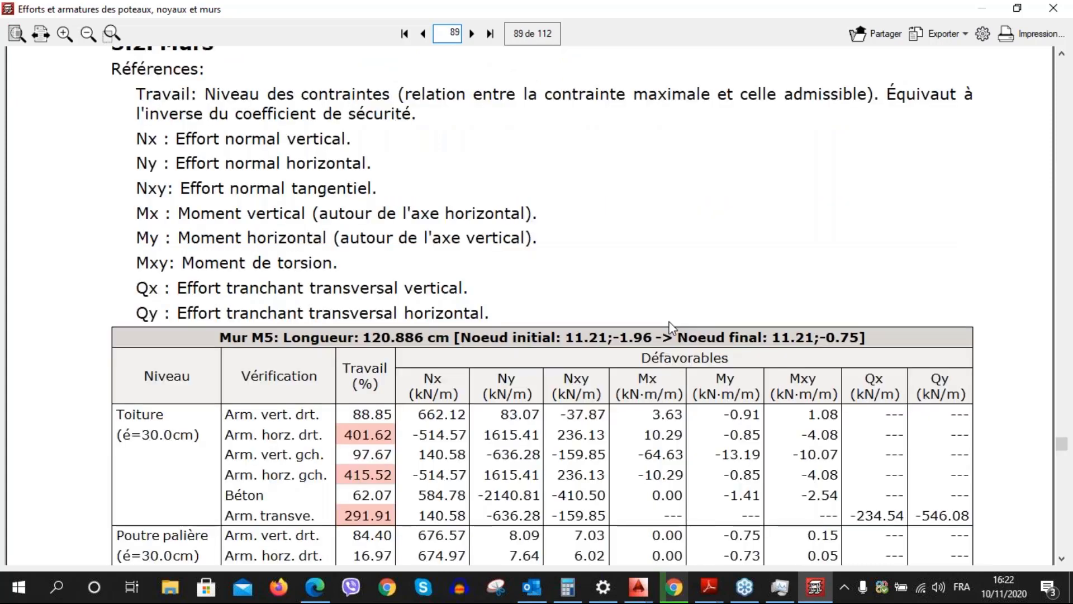
scroll(506, 398, up, 1)
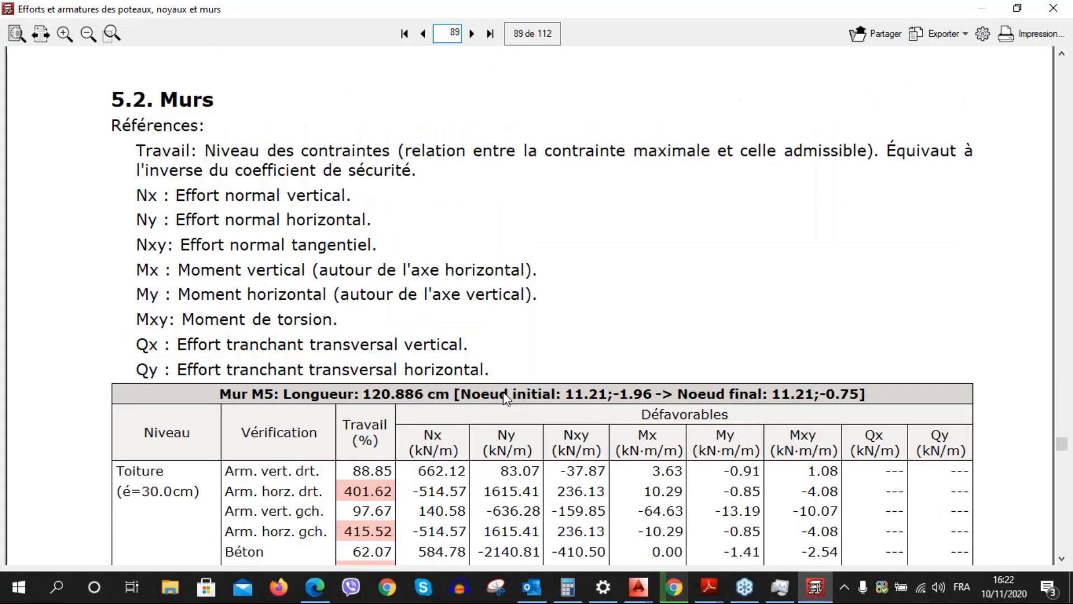
scroll(733, 396, up, 5)
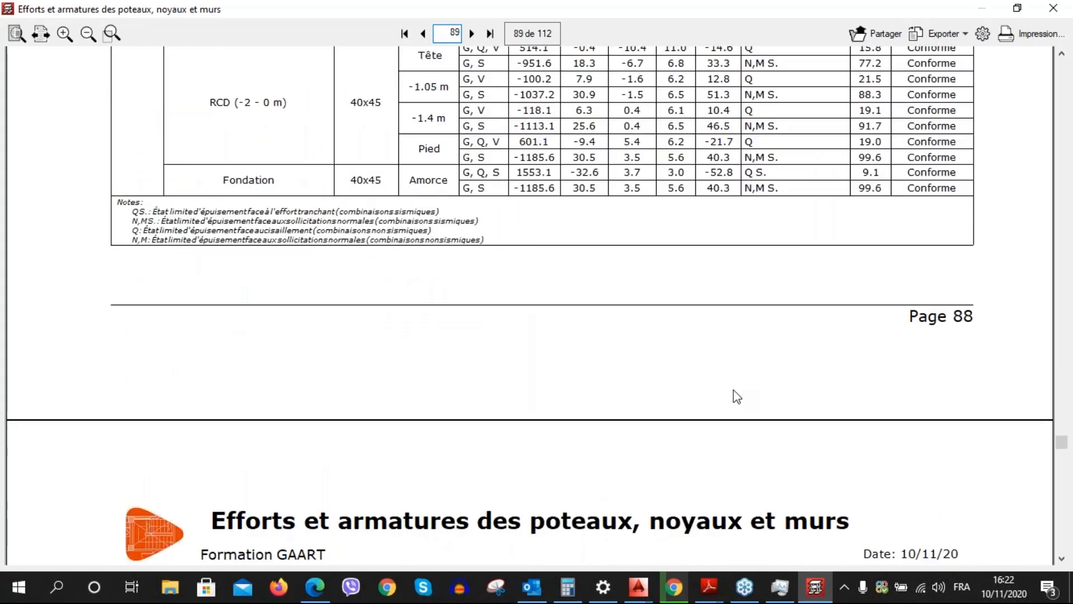
scroll(733, 390, down, 8)
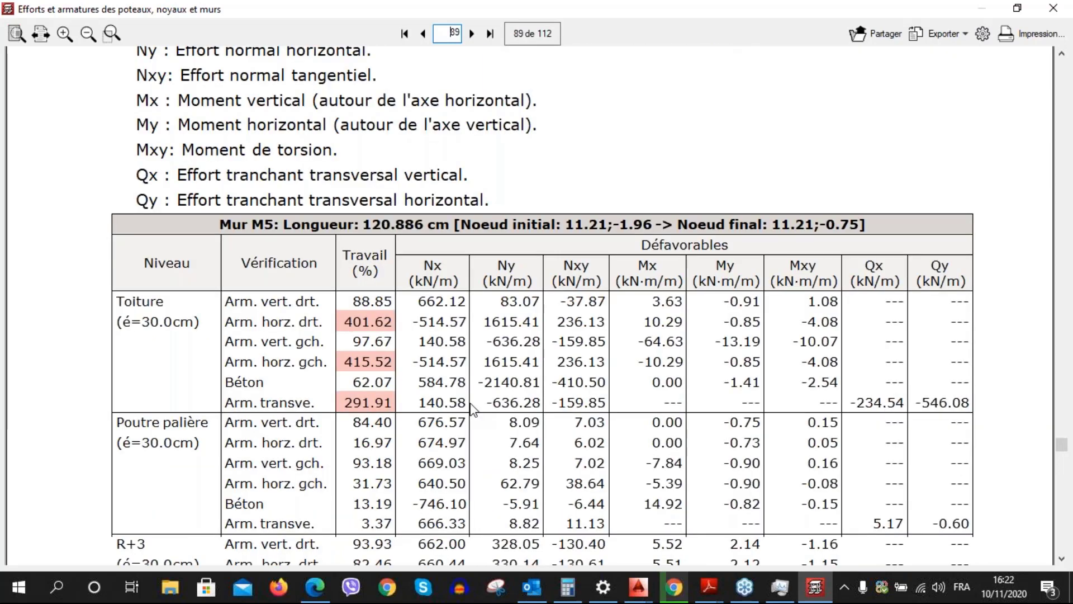
scroll(408, 282, down, 1)
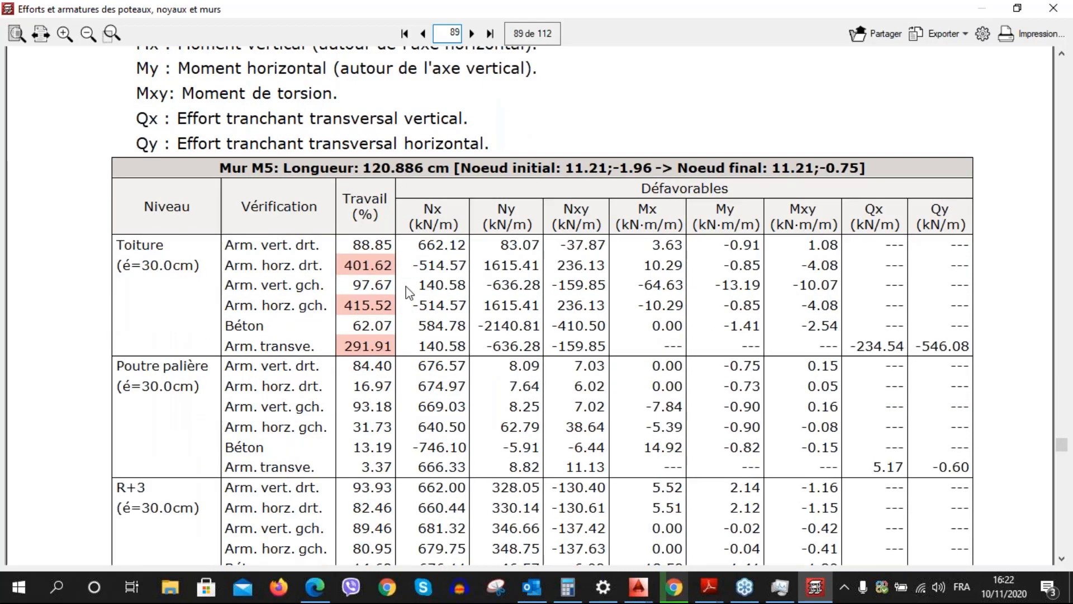
scroll(409, 292, down, 1)
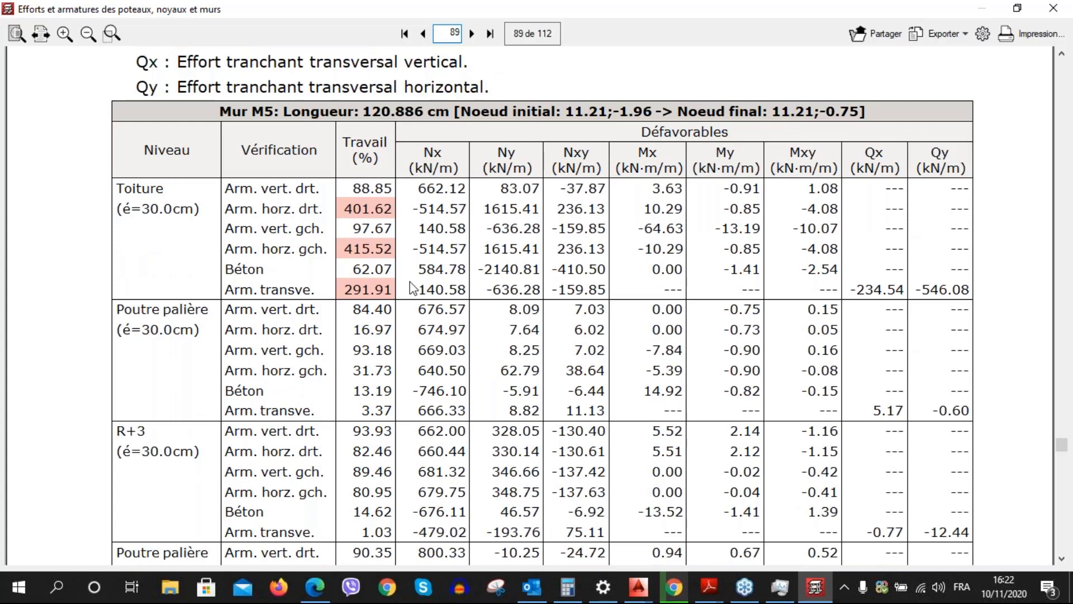
Go to page 95 of the report and examine the utilisation and unfavourable forces of wall M14
scroll(412, 288, down, 10)
drag(1062, 447, 1062, 480)
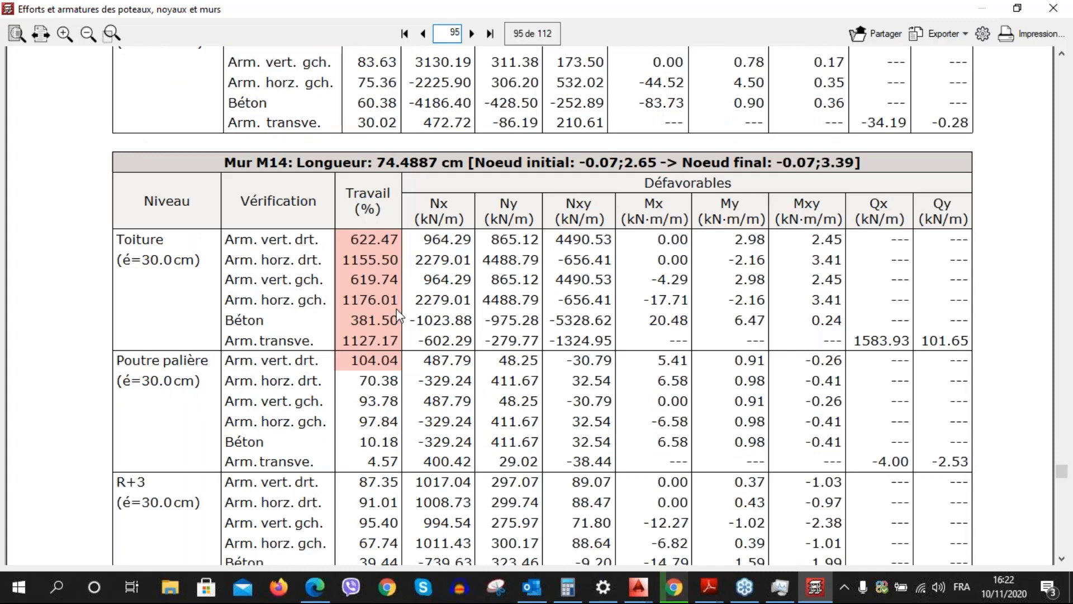
scroll(398, 316, down, 10)
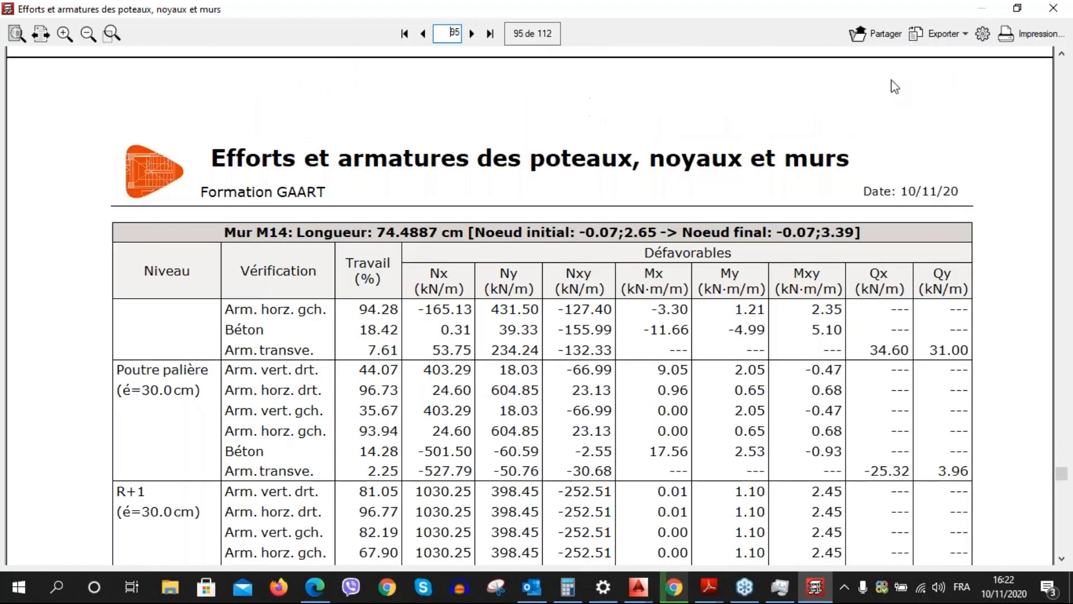
Close the forces and reinforcement report and the list of reports to return to the floor plan
click(1056, 9)
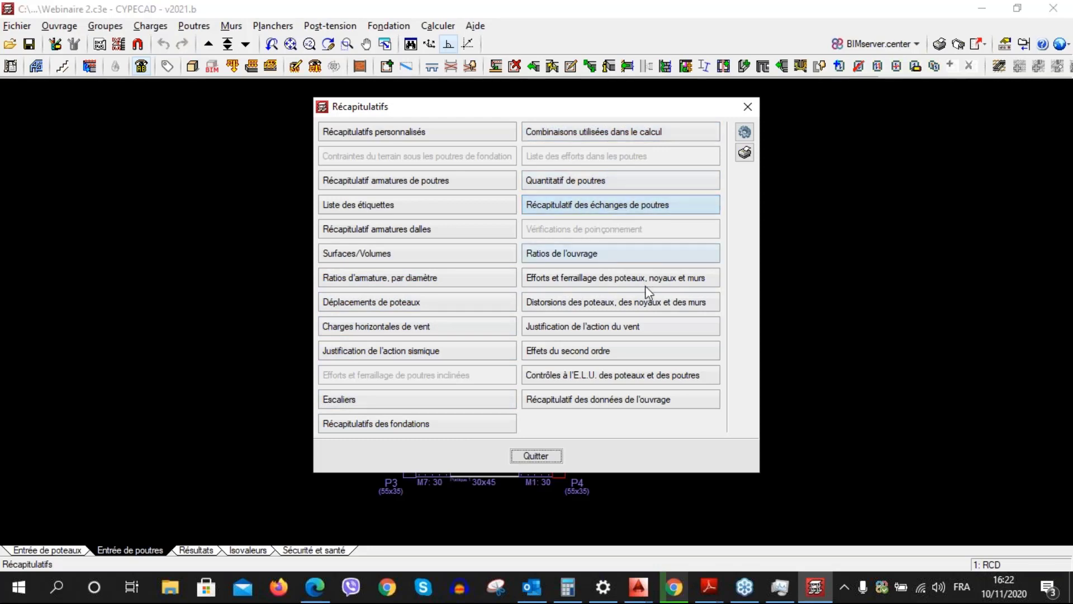
click(625, 353)
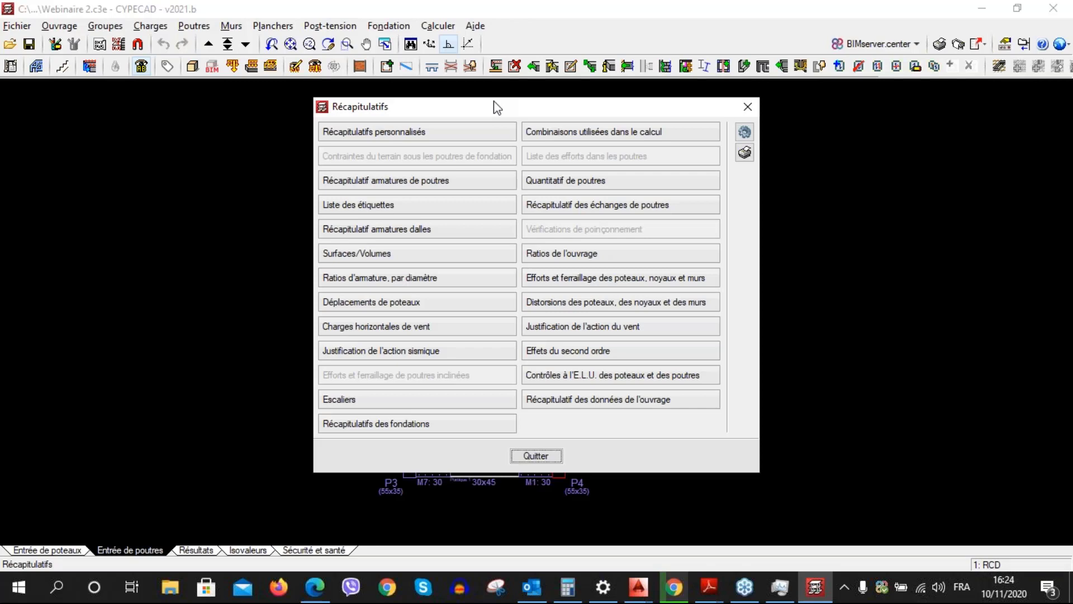
click(745, 112)
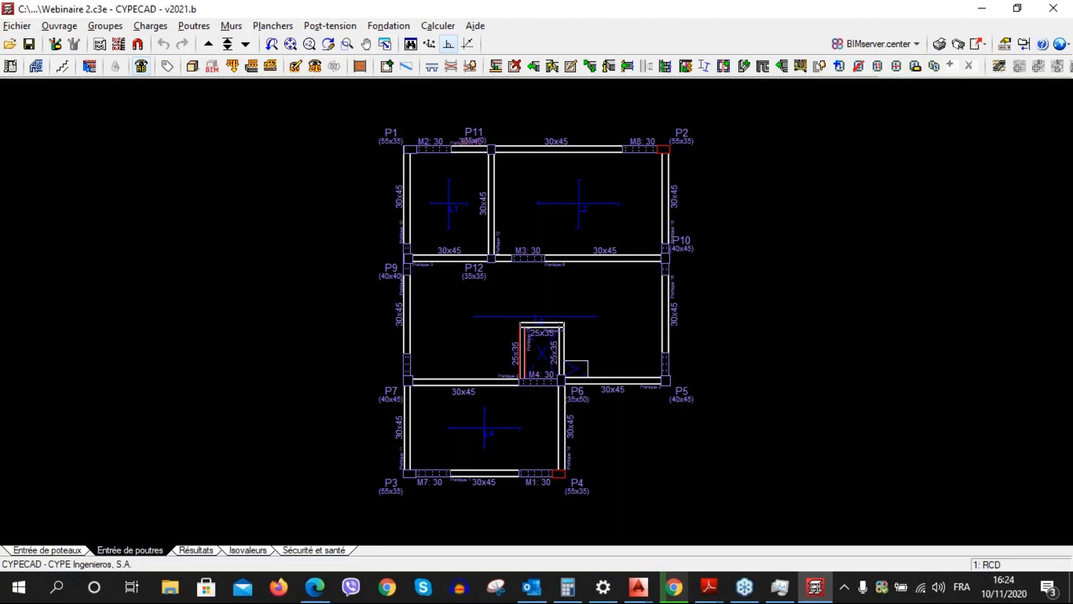
click(447, 28)
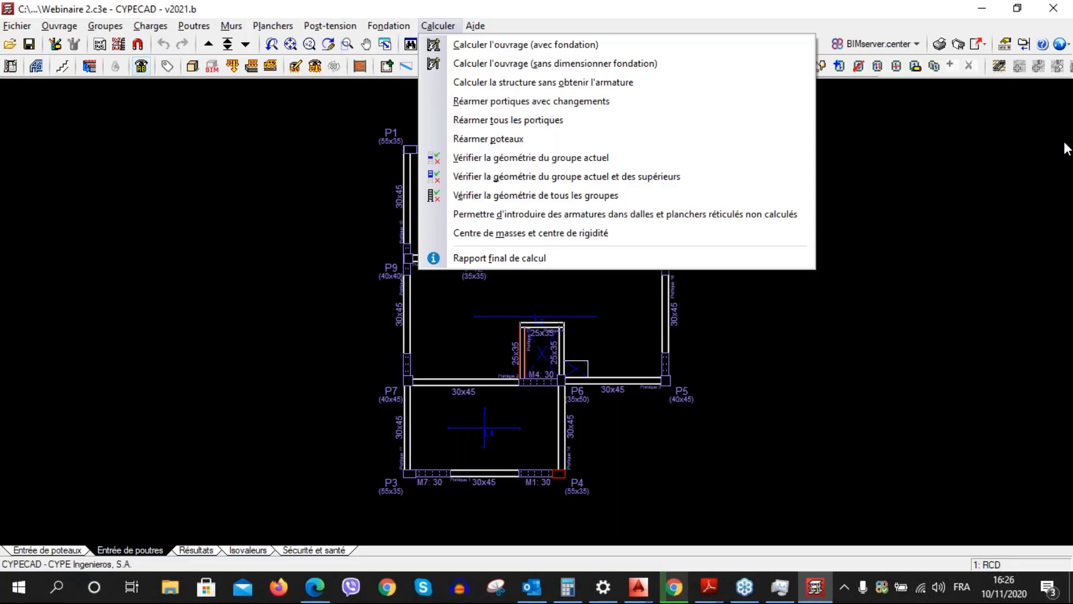
click(447, 28)
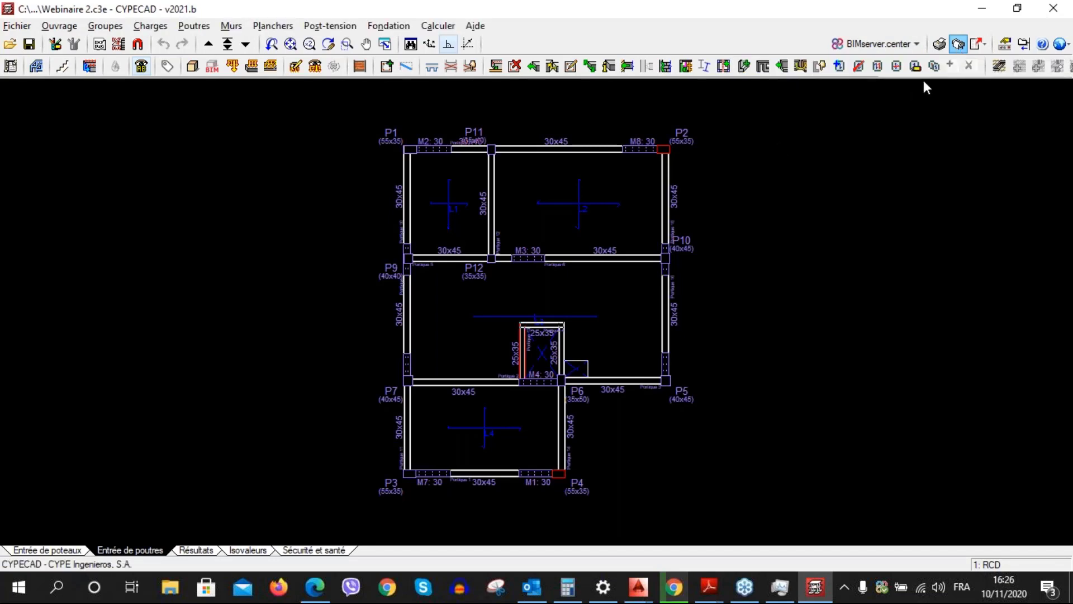
Open the drawing selection and add a new drawing to the list
click(959, 47)
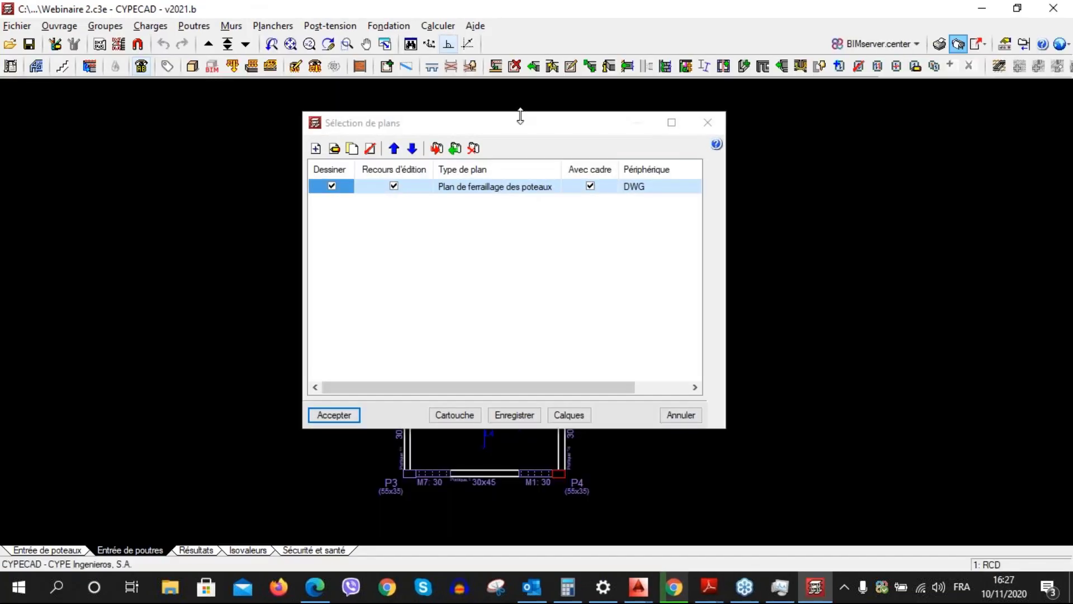
drag(522, 129, 526, 160)
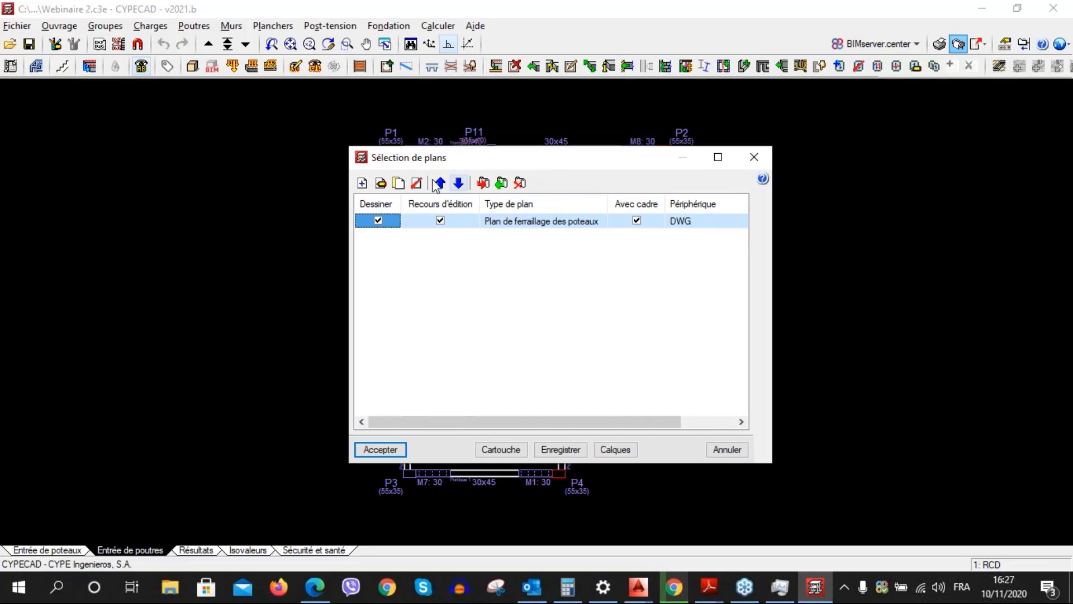
click(364, 184)
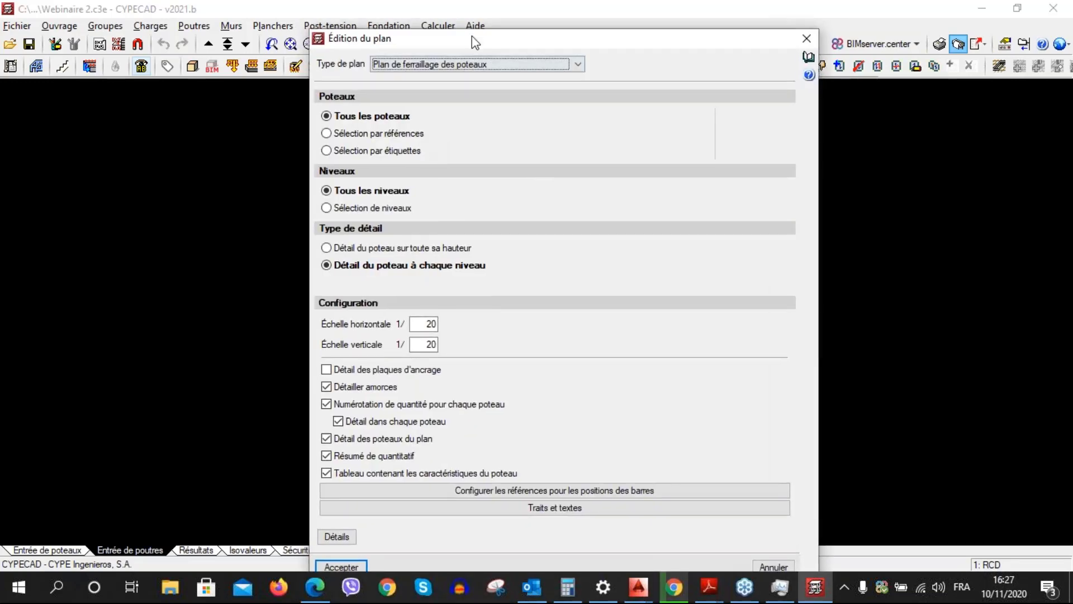
Set the new drawing's type to Plans de niveau and review the available plan subtypes, keeping Coffrage
drag(472, 36, 482, 26)
click(503, 56)
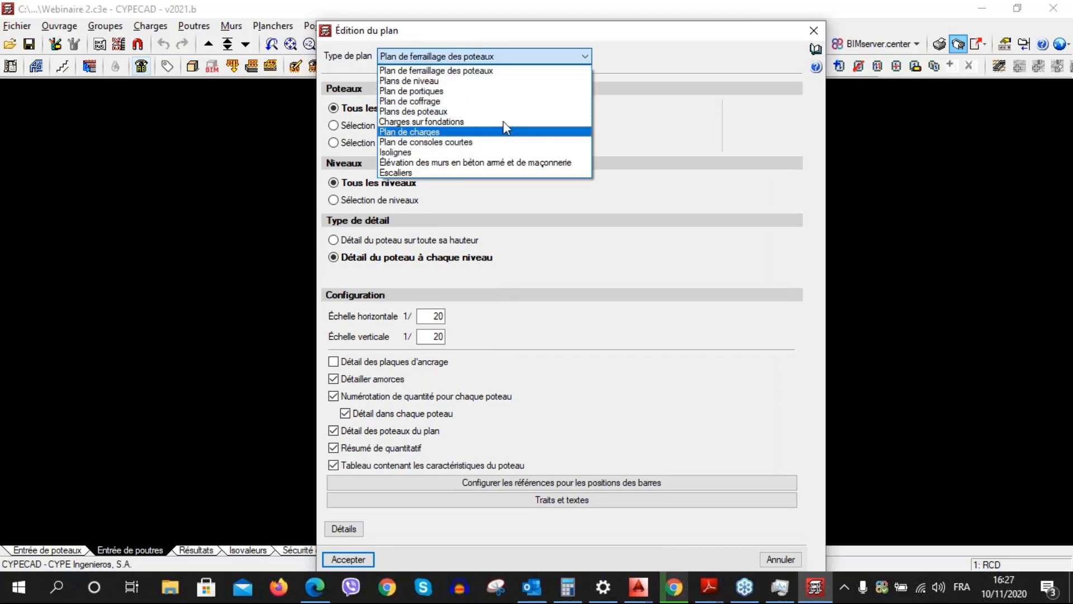
click(551, 29)
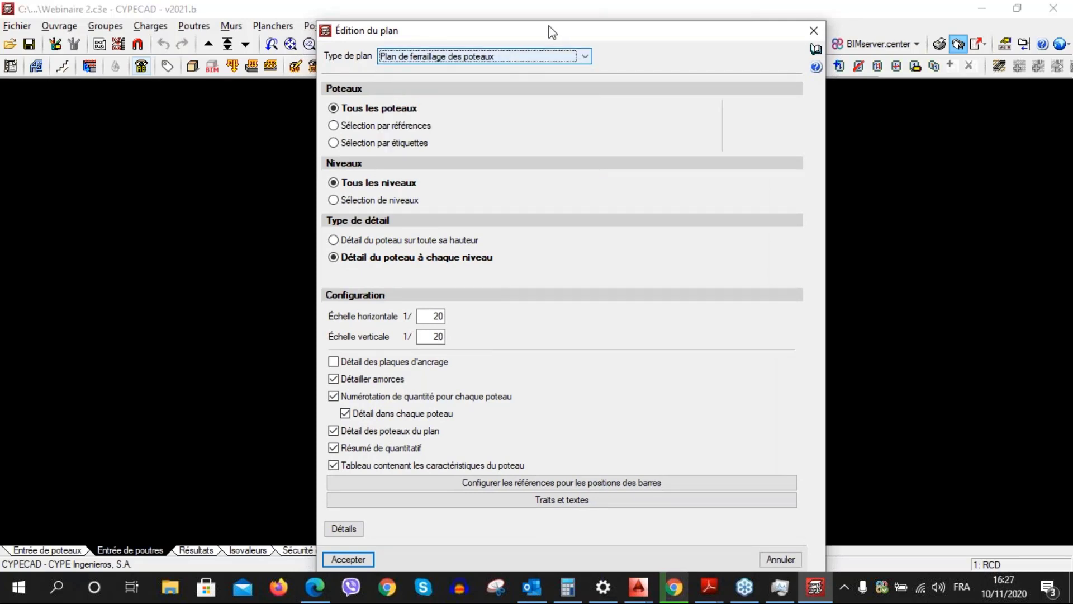
drag(541, 24, 539, 15)
click(576, 42)
scroll(574, 44, up, 1)
click(524, 56)
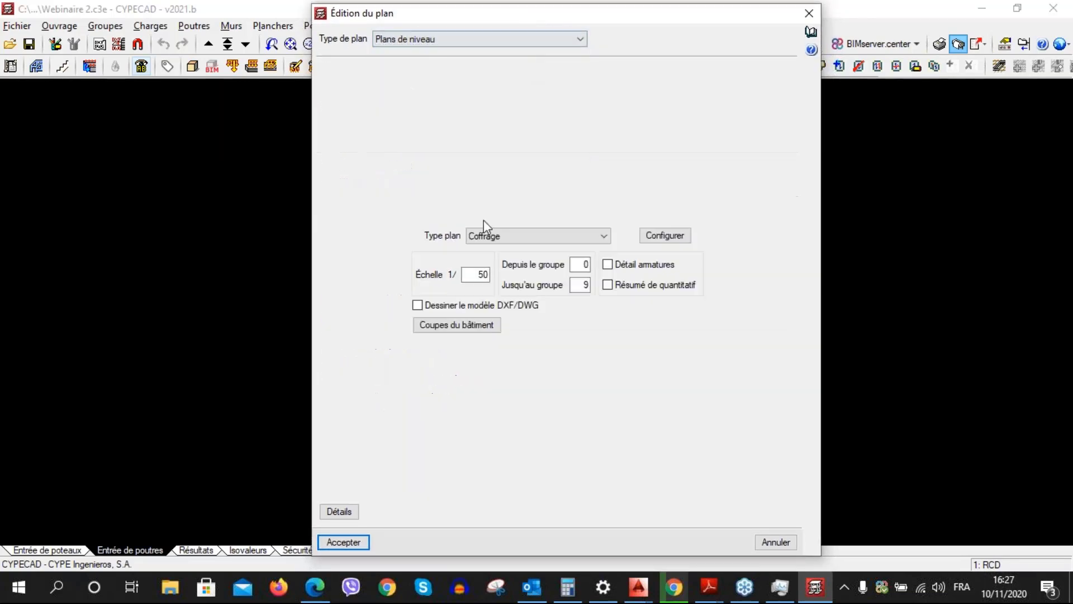
click(576, 236)
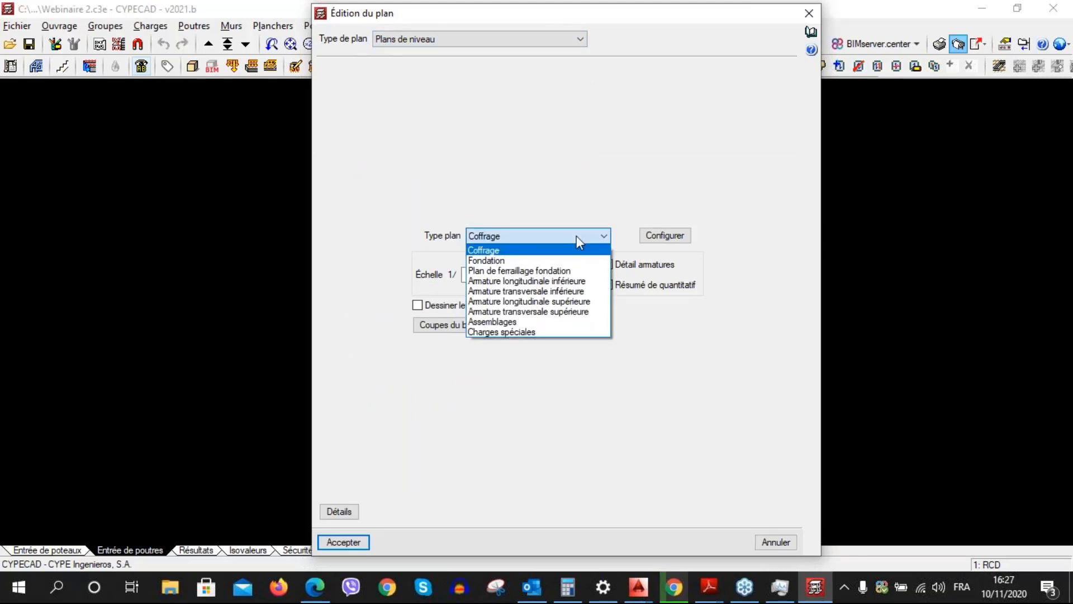
click(576, 236)
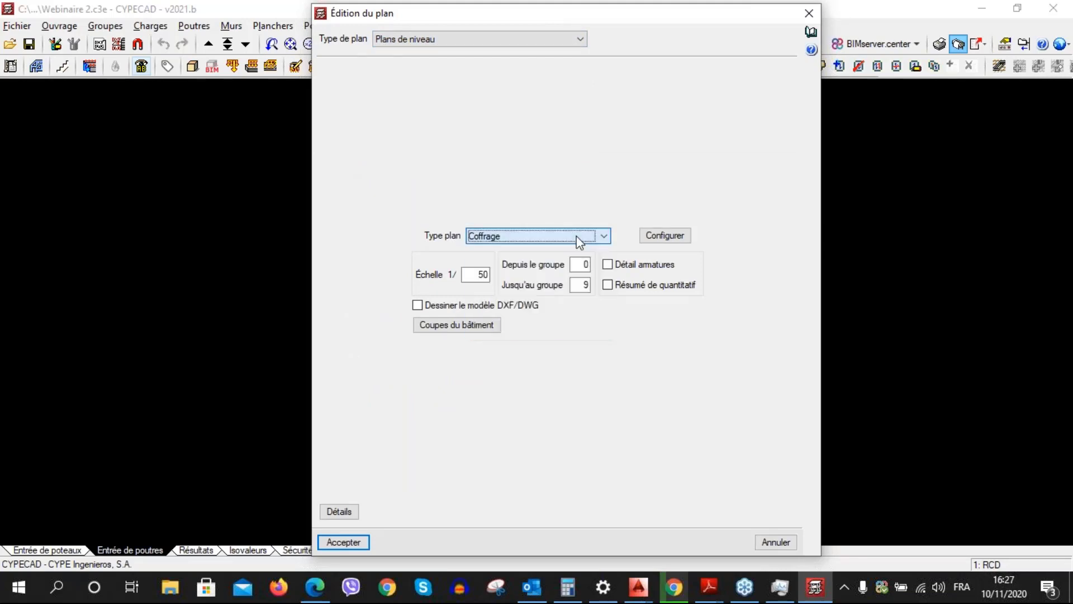
Switch the new drawing's type to Plans des poteaux, review its line and text configuration, and cancel the new drawing
click(548, 41)
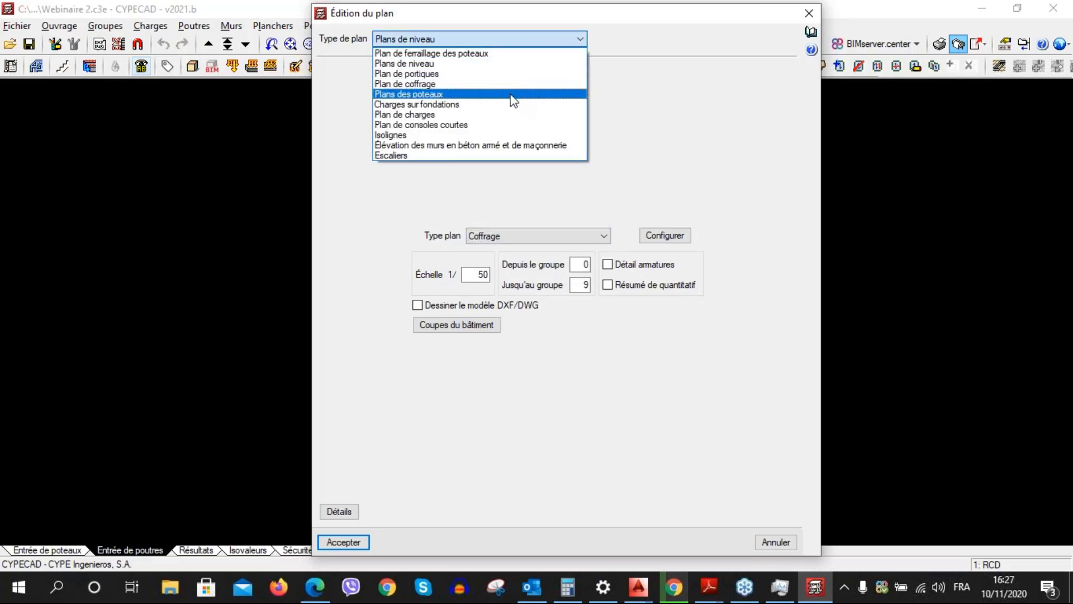
click(514, 94)
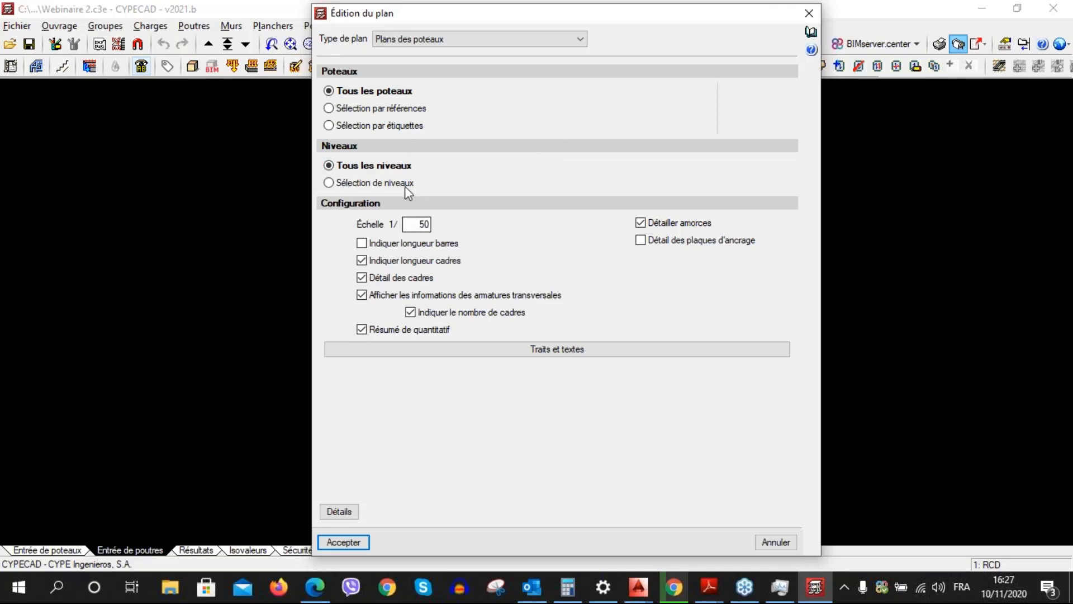
click(570, 351)
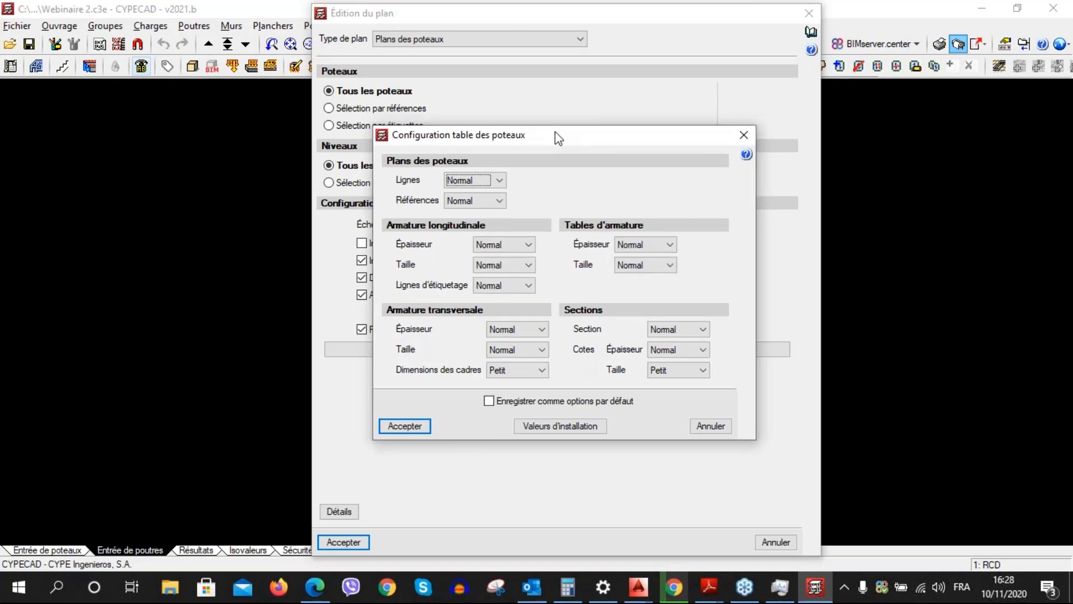
mouse_move(558, 138)
mouse_down()
mouse_move(549, 137)
mouse_move(564, 146)
mouse_up()
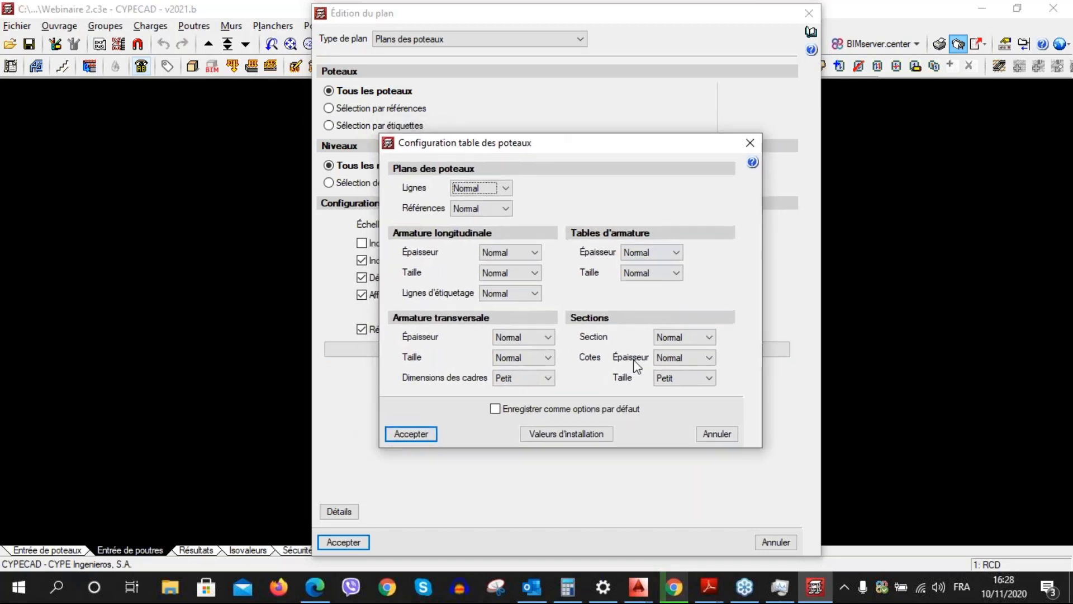
click(750, 143)
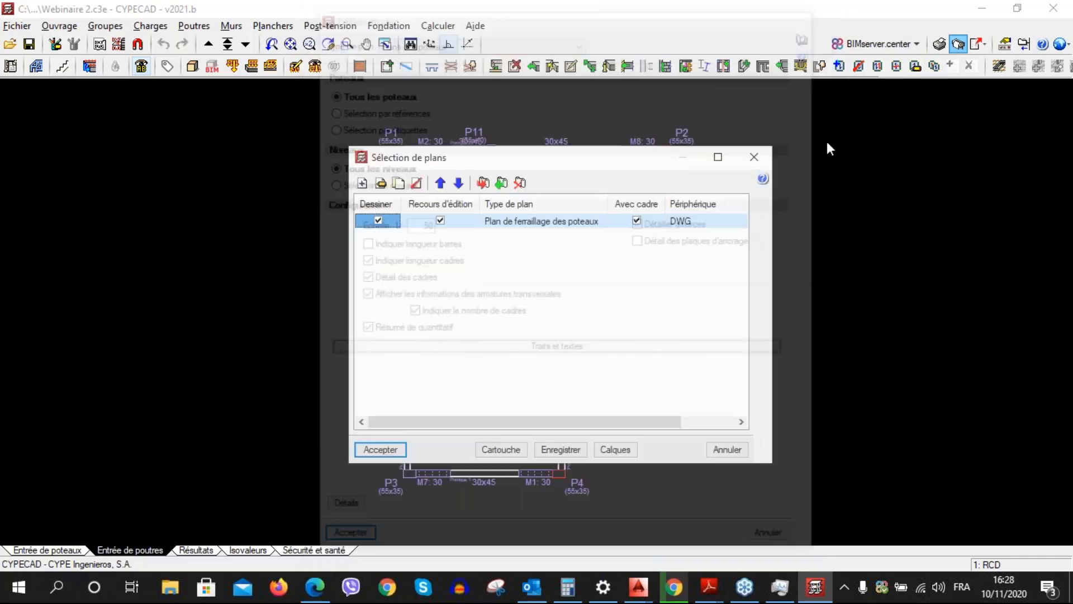
Review and accept the settings of the Plan de ferraillage des poteaux drawing, and generate the sheets without keeping the previous composition
click(591, 224)
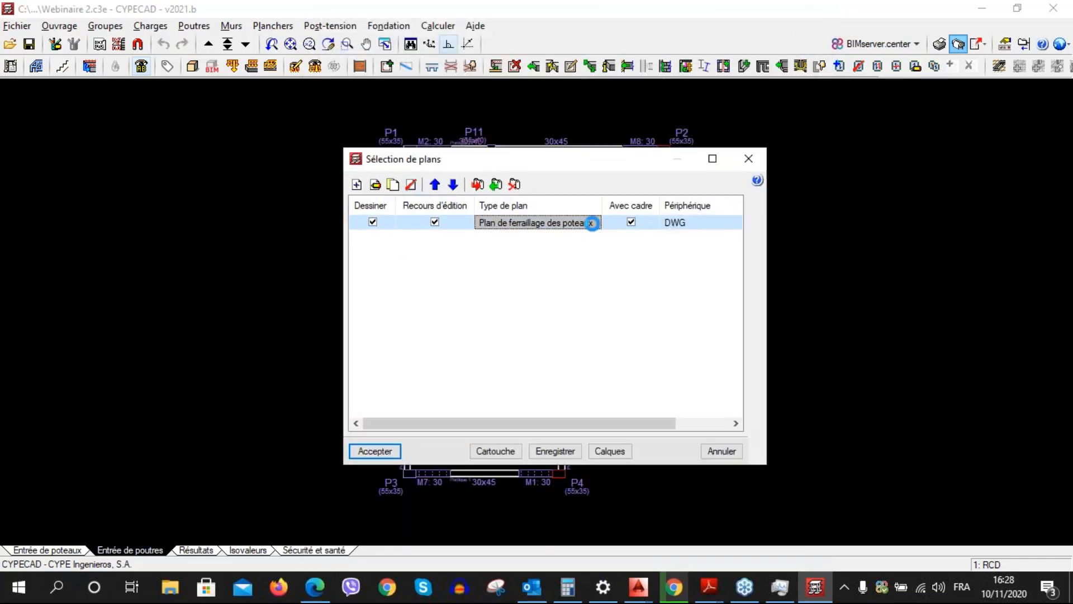
click(591, 223)
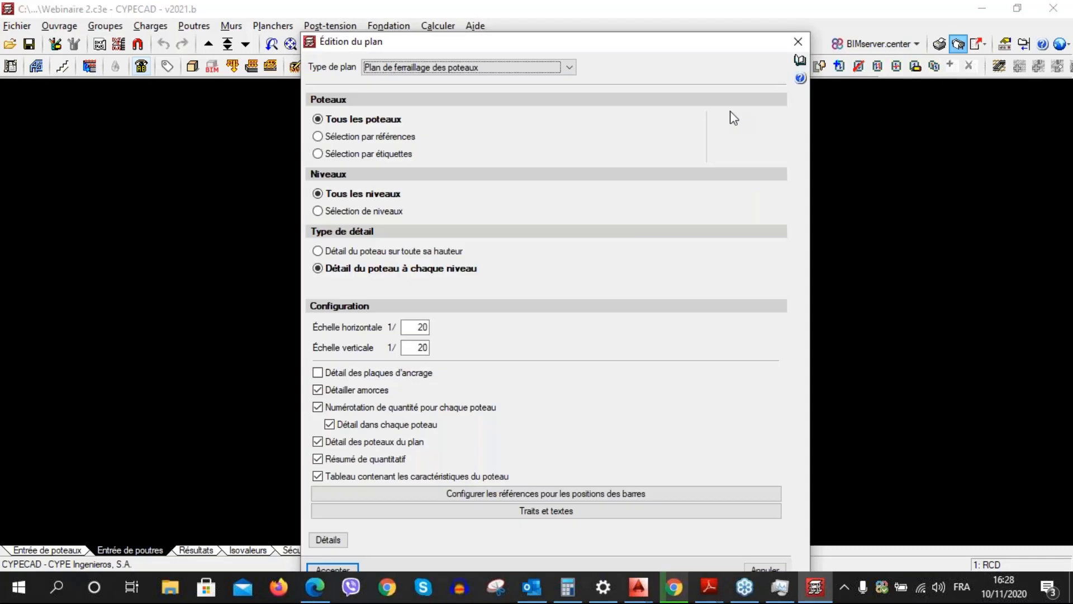
click(333, 567)
click(356, 447)
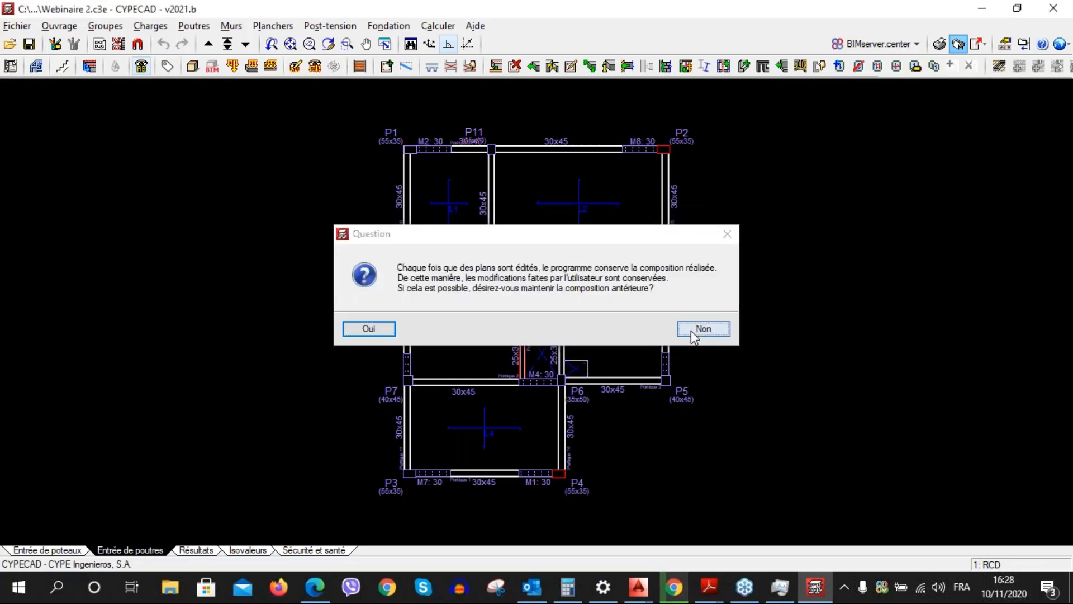
click(691, 330)
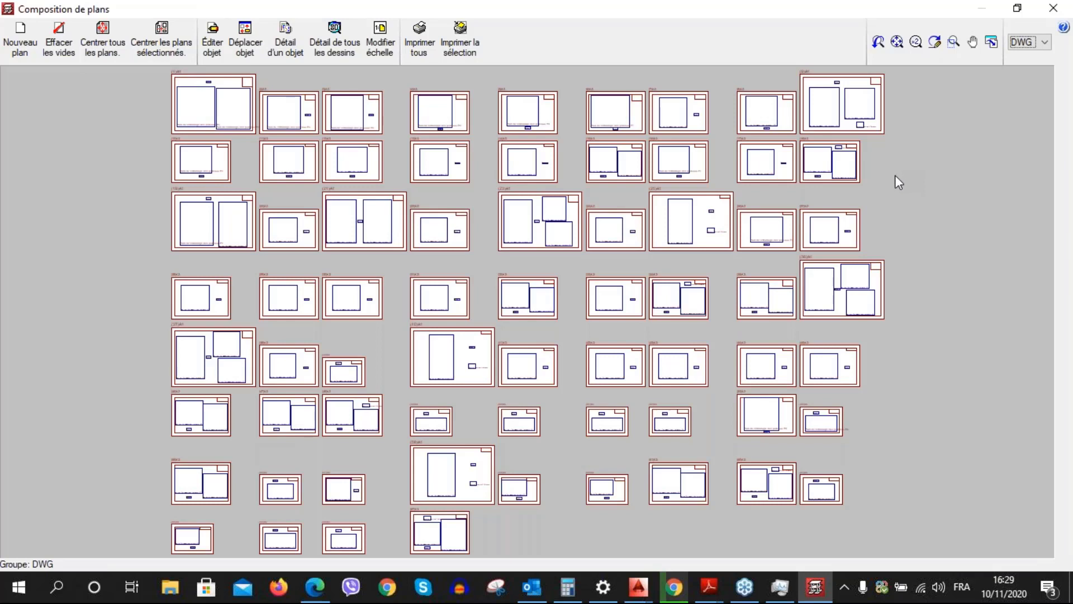
Show the drawing details of columns P1 and P2 and the quantity table on sheet 1
click(446, 48)
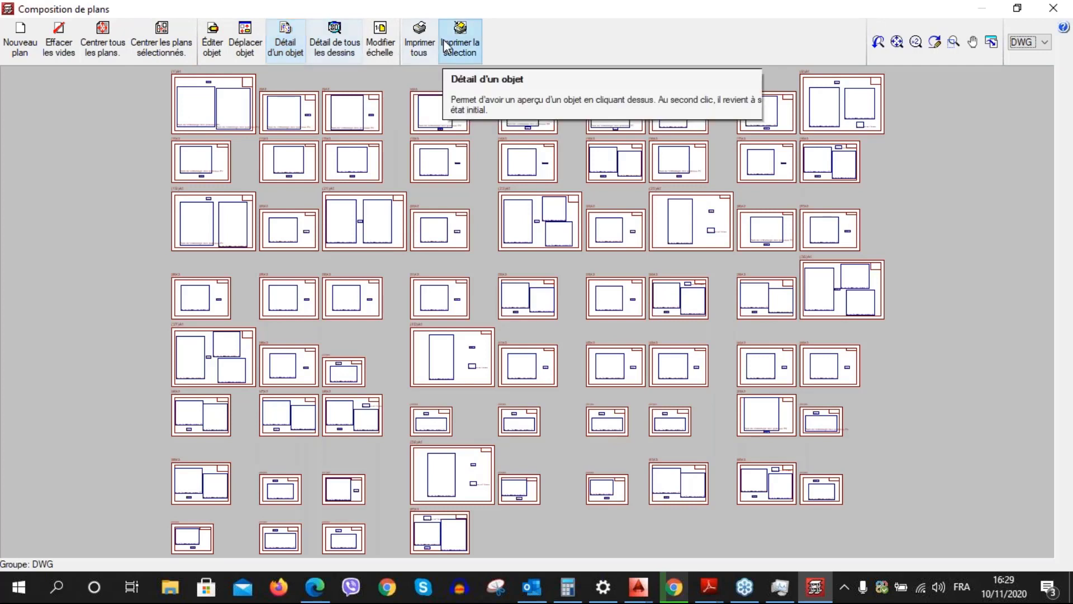
click(288, 46)
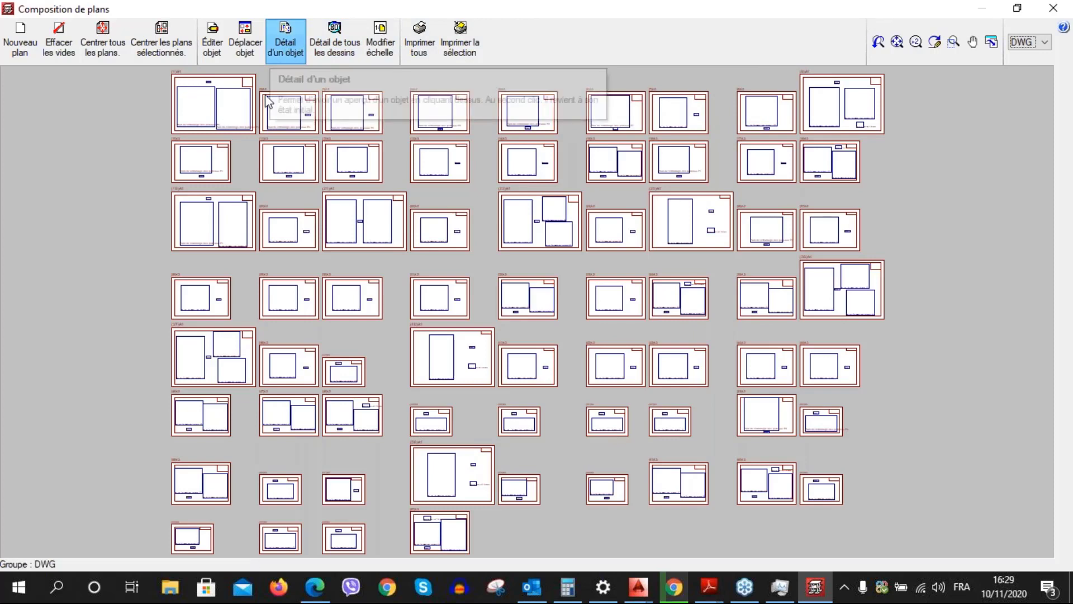
click(214, 121)
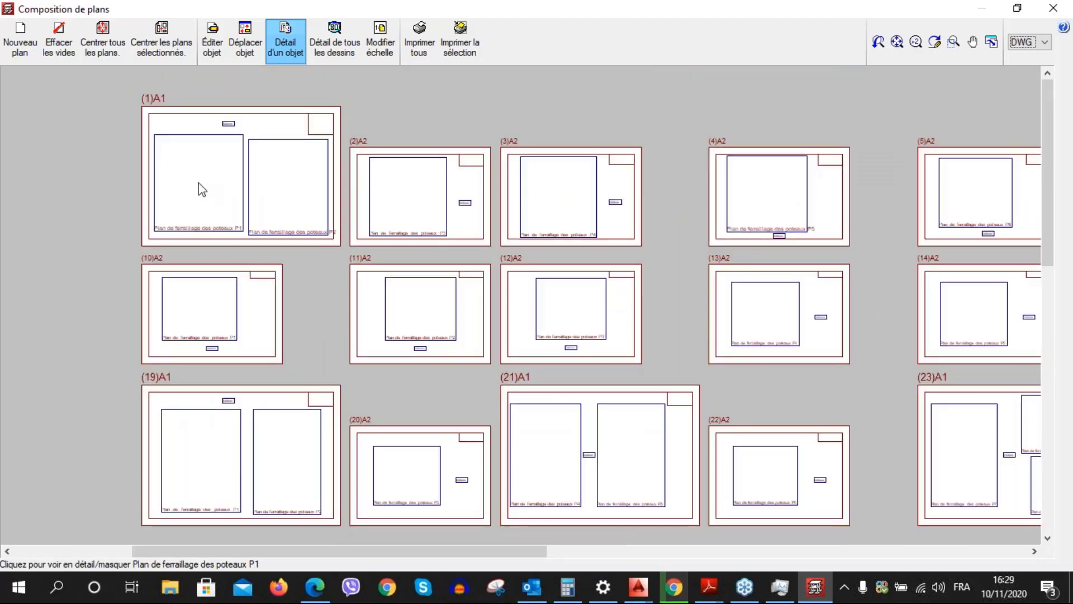
click(202, 189)
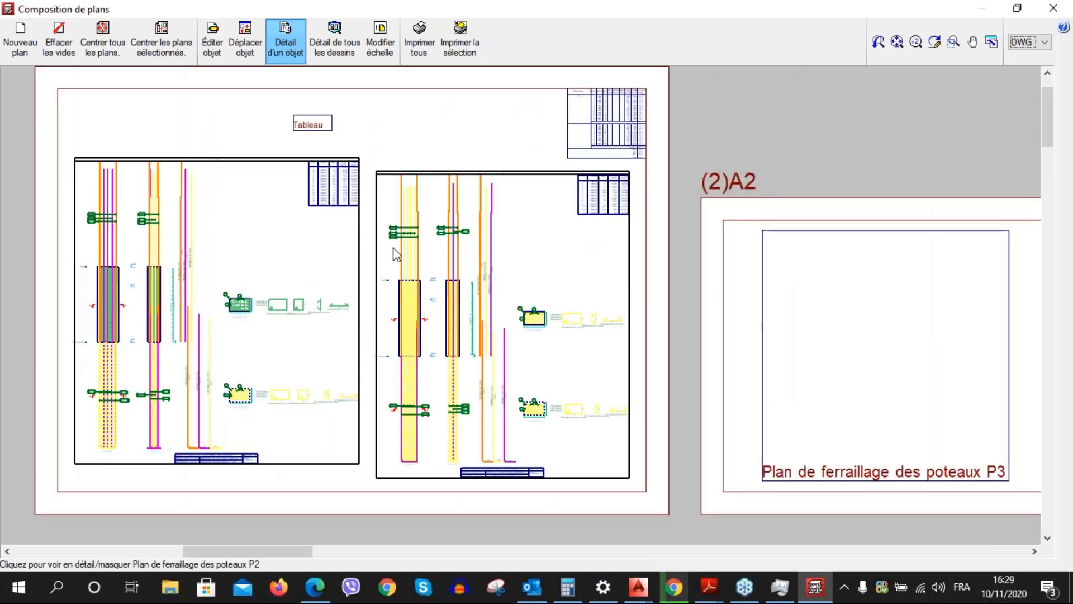
Examine the bar tables of columns P1 and P2 and the steel quantity table on sheet 1
click(334, 185)
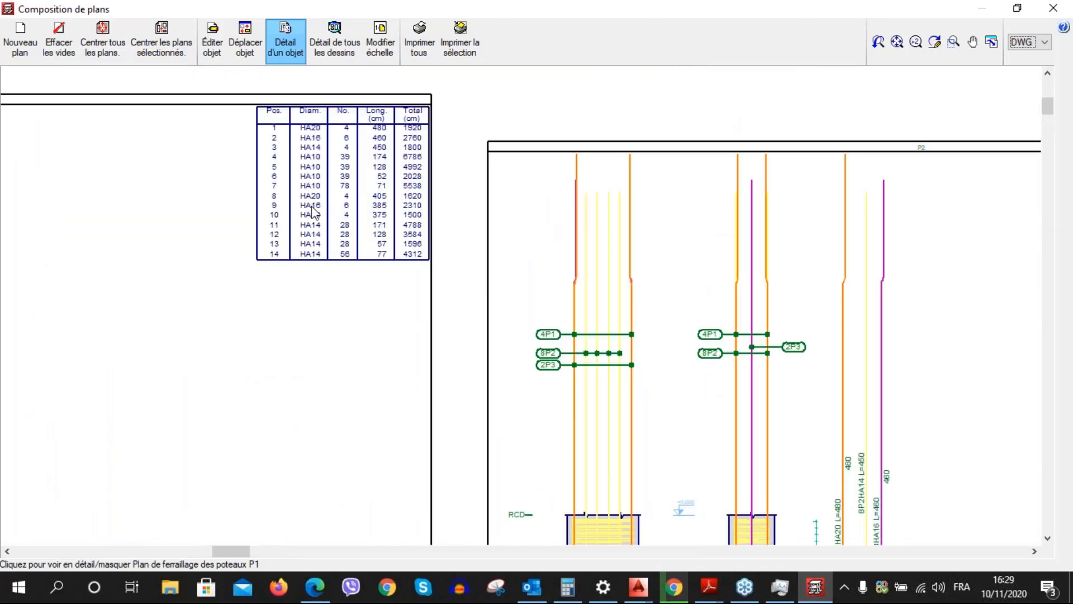
click(354, 198)
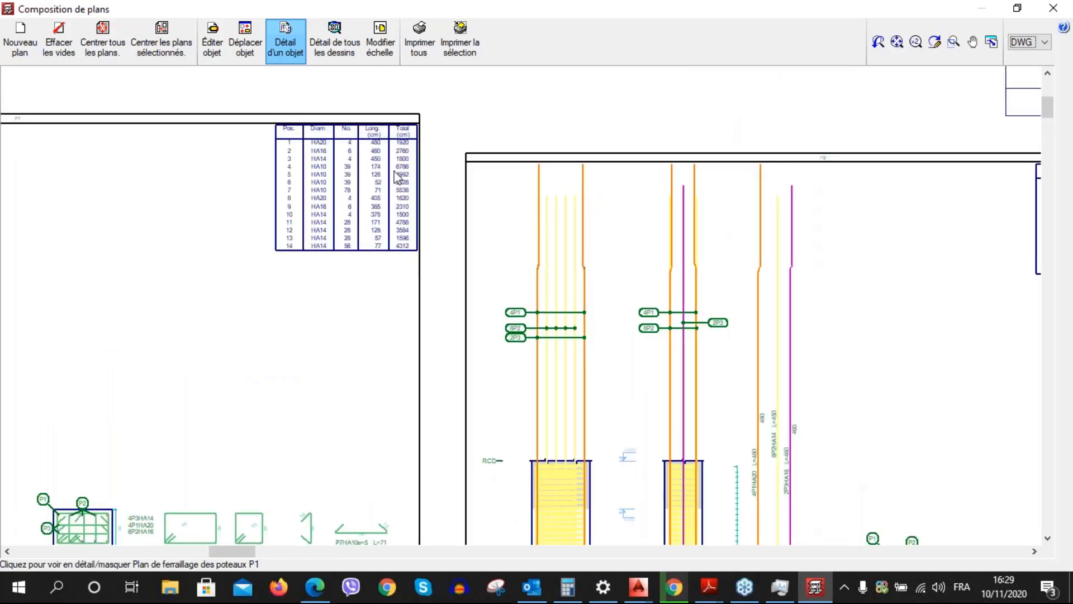
click(406, 224)
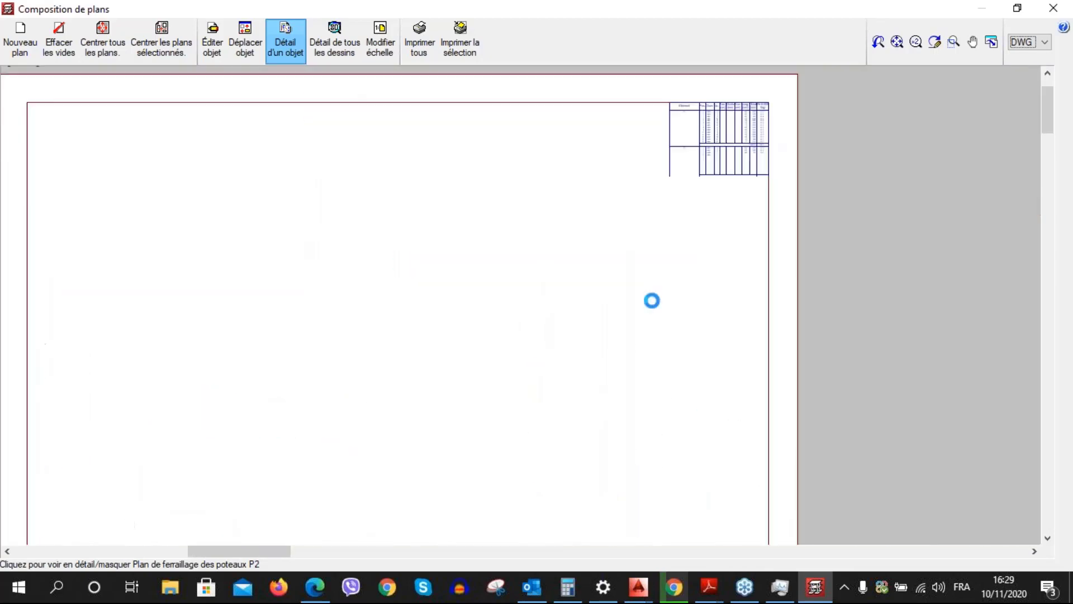
click(623, 221)
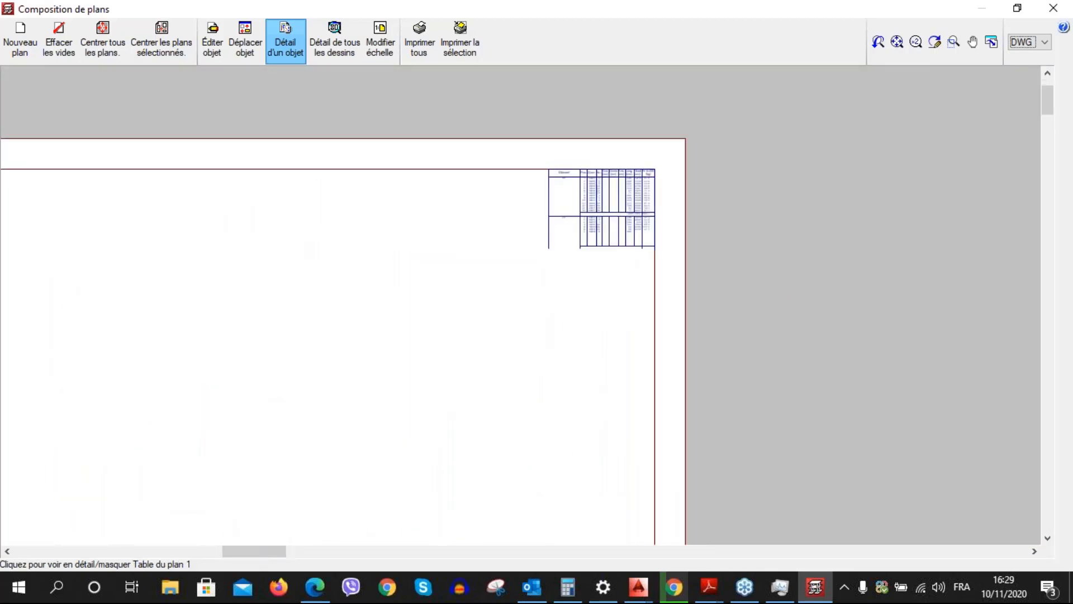
scroll(620, 205, up, 2)
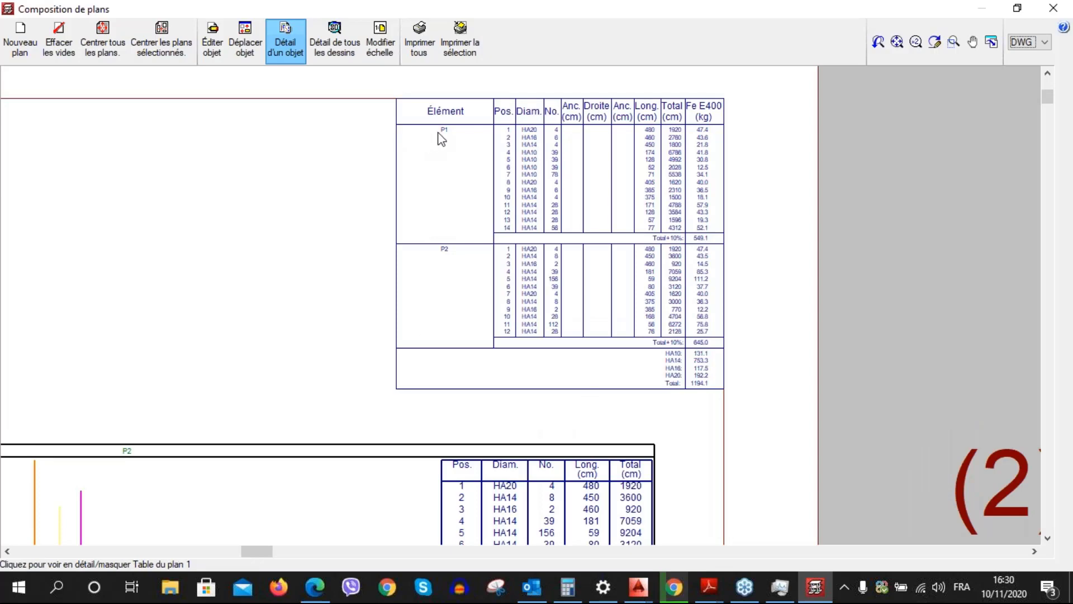
click(459, 318)
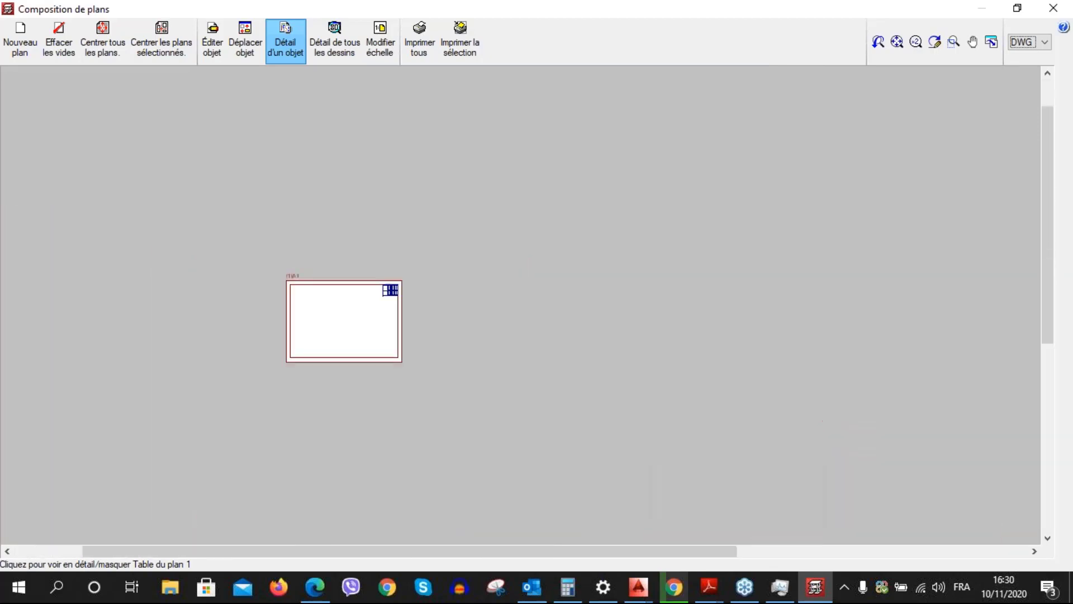
Show the column reinforcement details on sheets 2 to 7 and the quantity tables on sheets 2, 3 and 4
click(422, 329)
click(469, 307)
click(536, 330)
click(645, 332)
click(780, 334)
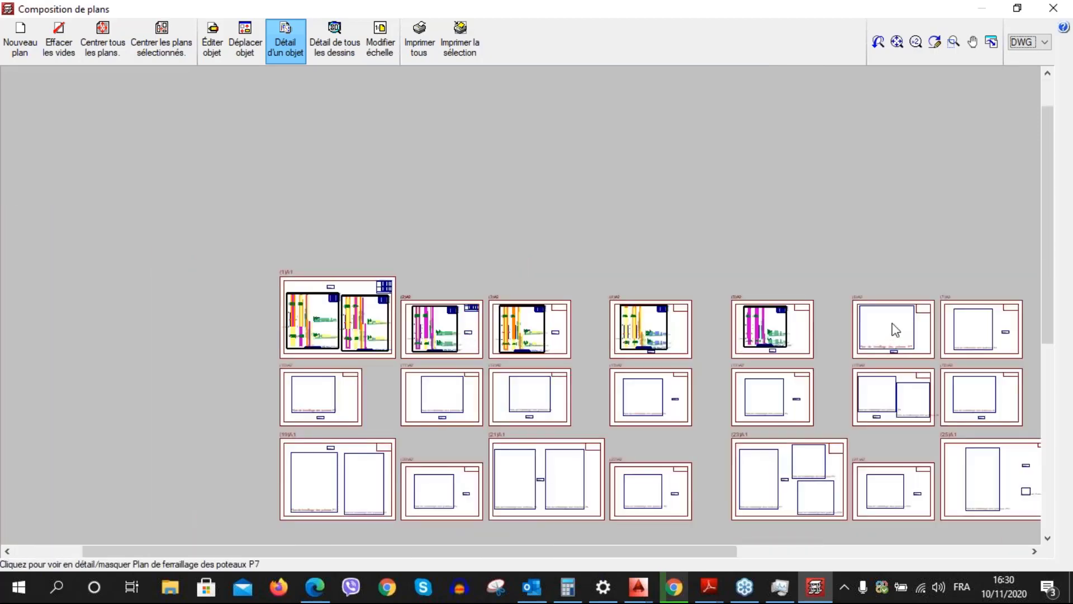
click(891, 328)
click(994, 340)
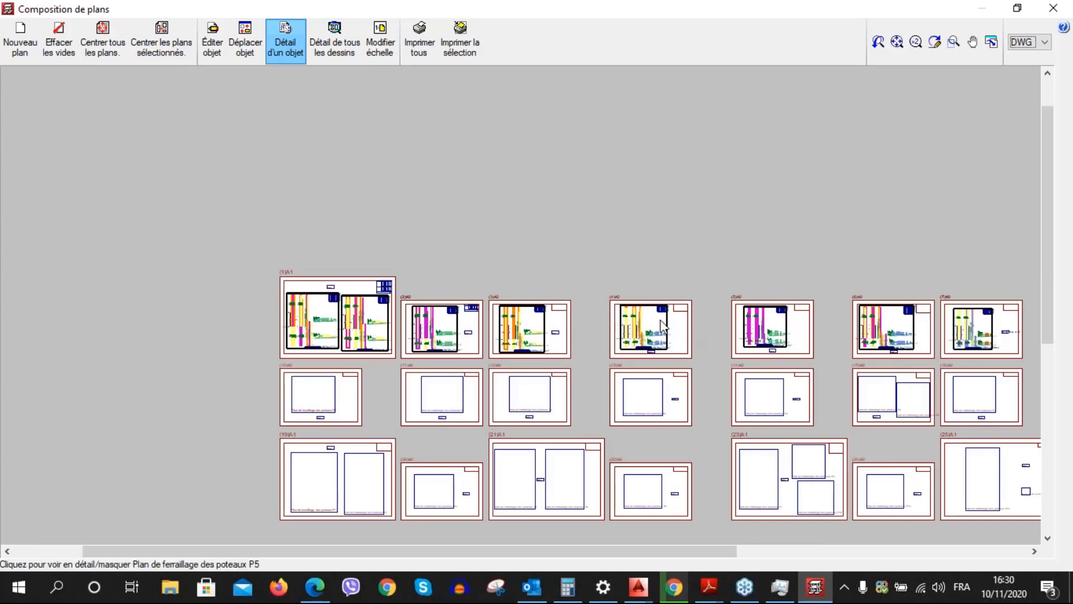
click(680, 308)
click(559, 307)
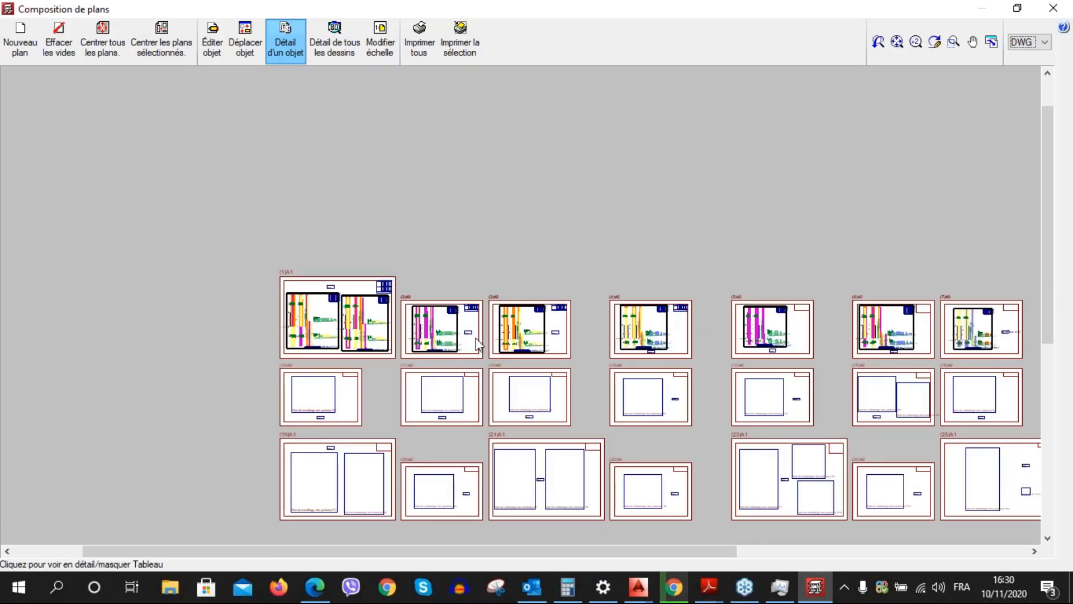
Examine column P3's reinforcement elevation on sheet 2, following the stirrup spacing and longitudinal bar labels along its height
scroll(475, 338, up, 1)
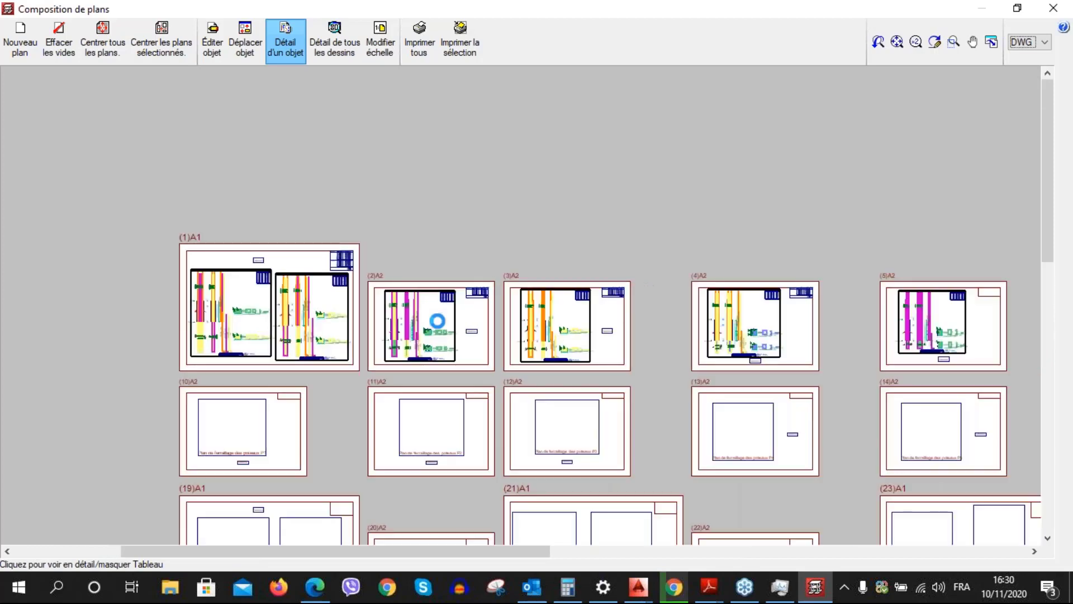
scroll(435, 318, up, 1)
scroll(421, 318, up, 1)
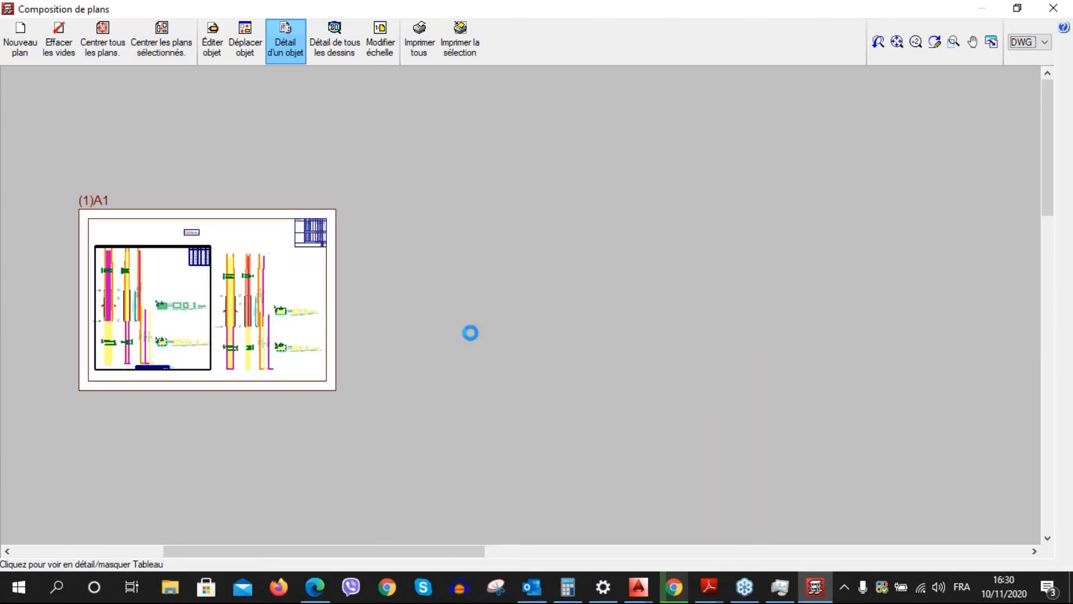
scroll(470, 330, up, 1)
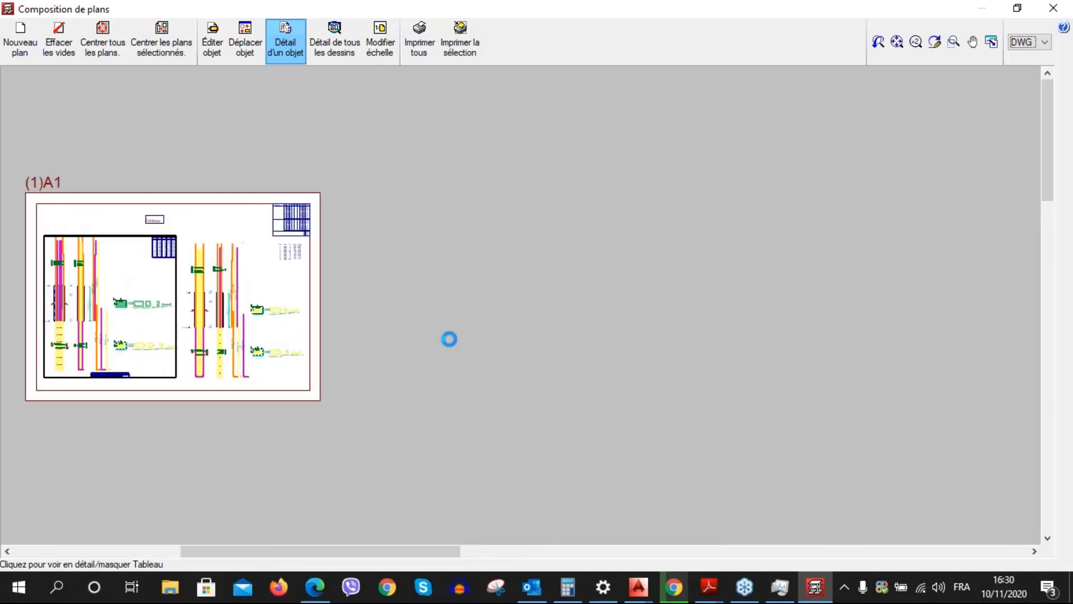
scroll(450, 340, up, 6)
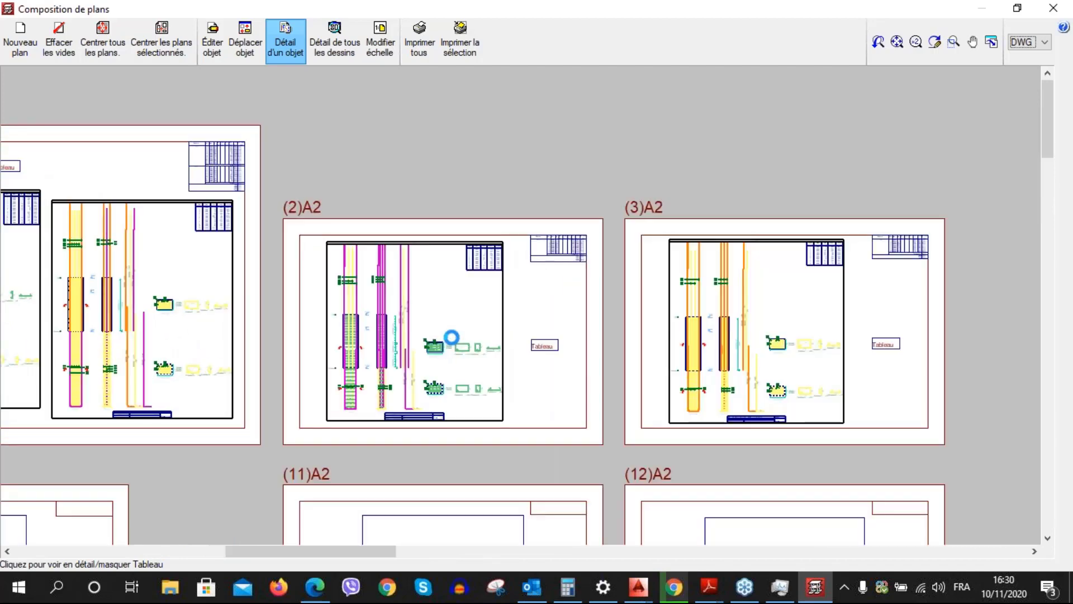
scroll(442, 307, up, 1)
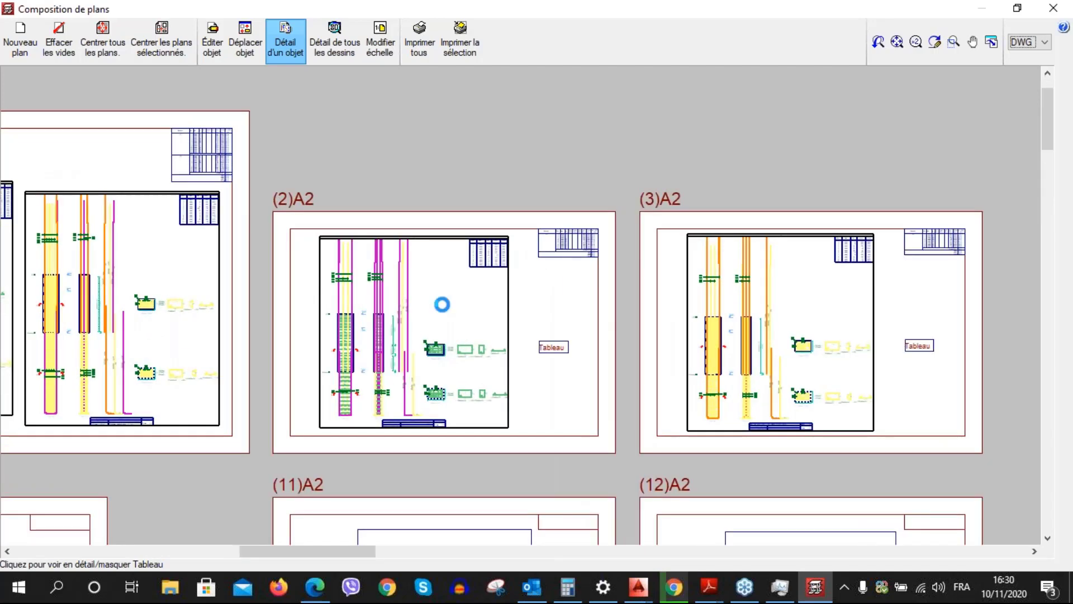
scroll(442, 305, up, 4)
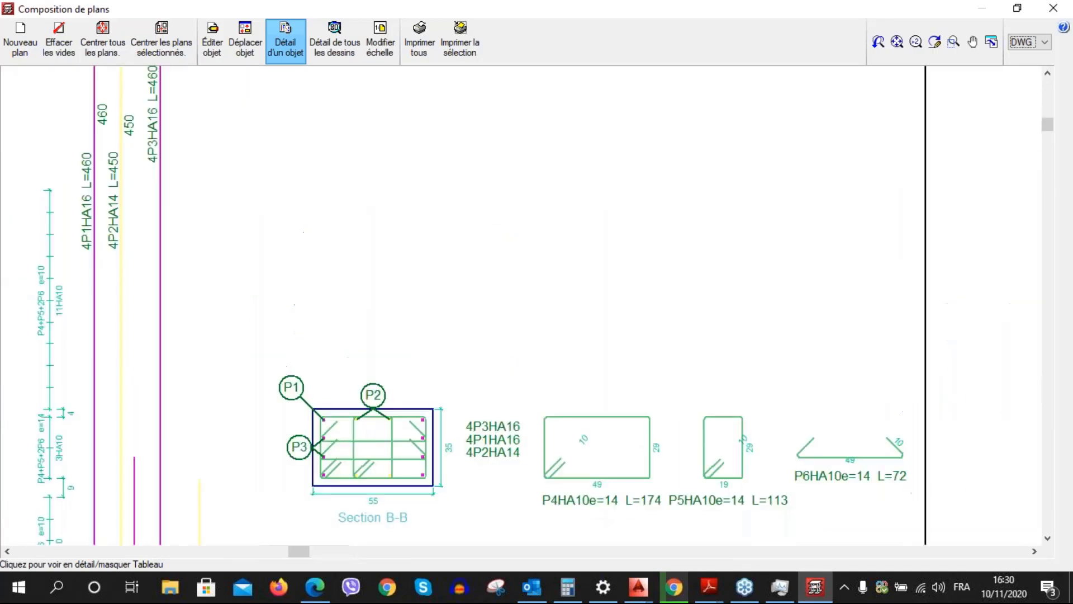
scroll(430, 347, down, 1)
middle_drag(116, 390, 382, 299)
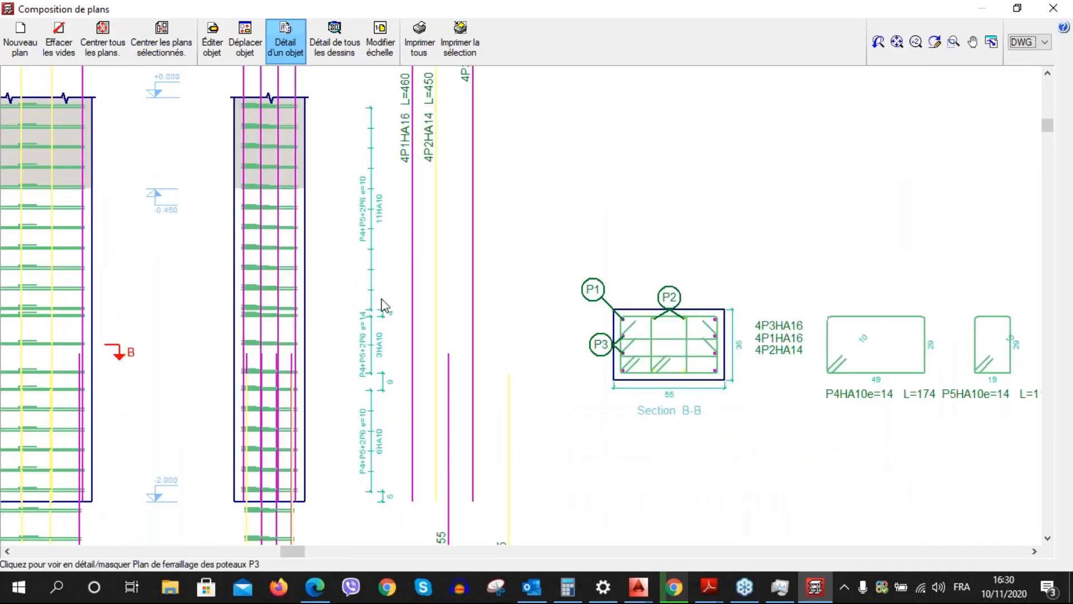
scroll(293, 333, up, 1)
middle_drag(390, 153, 384, 356)
middle_drag(416, 420, 510, 445)
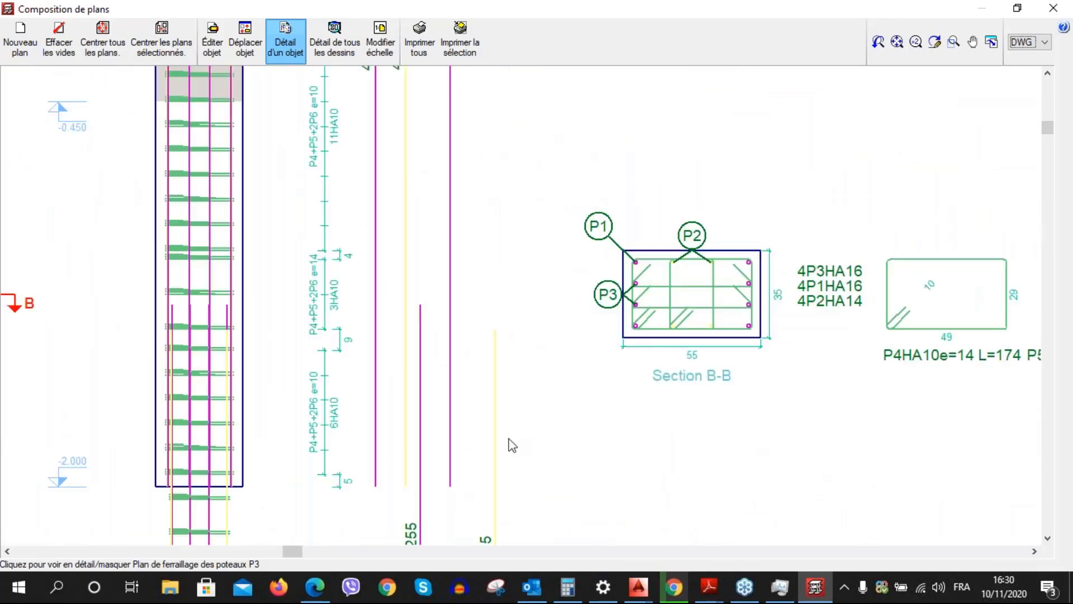
scroll(302, 340, down, 1)
scroll(302, 340, down, 1)
middle_drag(302, 340, 402, 363)
scroll(403, 342, up, 2)
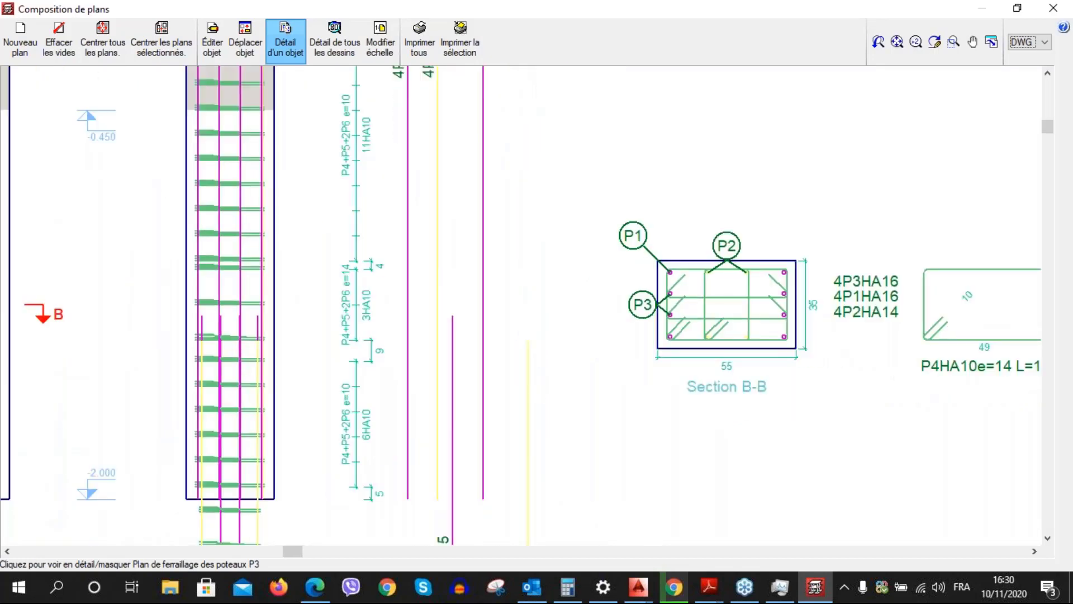
middle_drag(352, 74, 287, 239)
scroll(286, 239, up, 2)
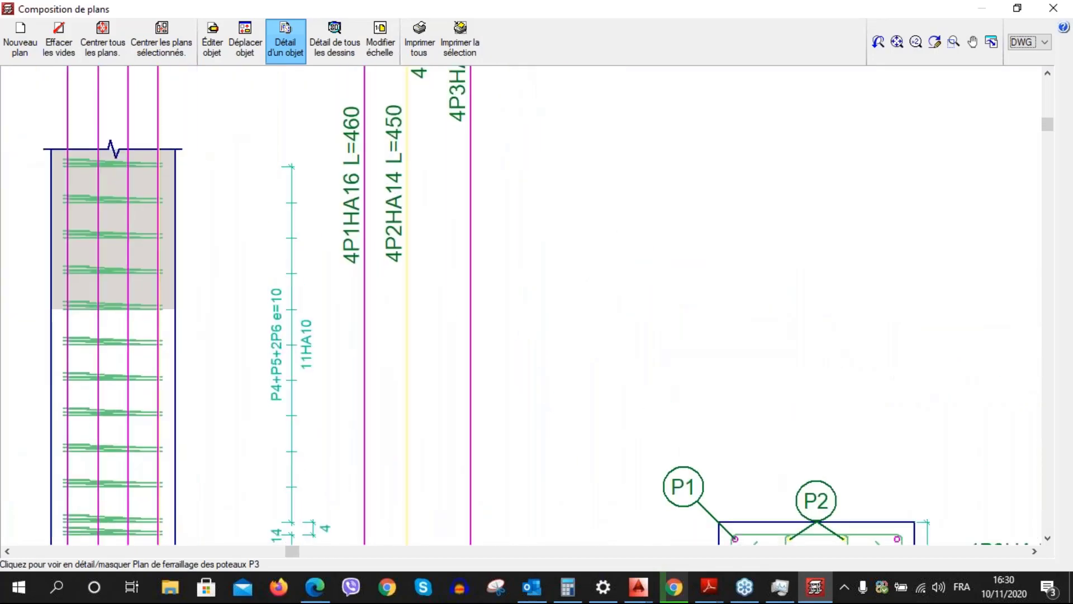
Examine column P3's section B-B with its bar marks, dimensions and stirrup shapes
scroll(286, 246, down, 2)
scroll(480, 263, down, 2)
middle_drag(480, 262, 100, 116)
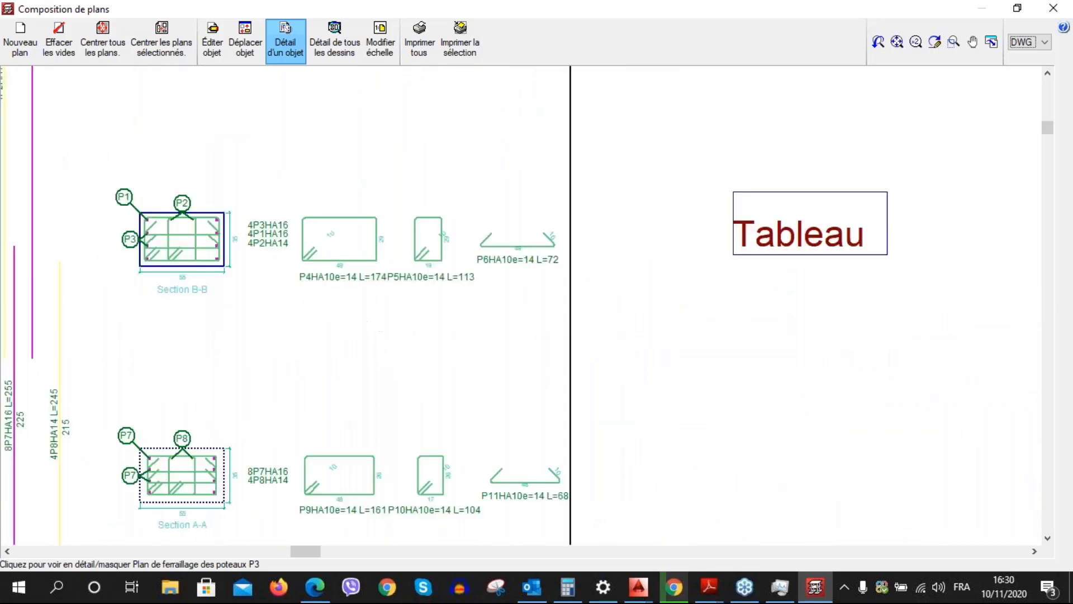
scroll(328, 259, up, 4)
middle_drag(107, 258, 420, 234)
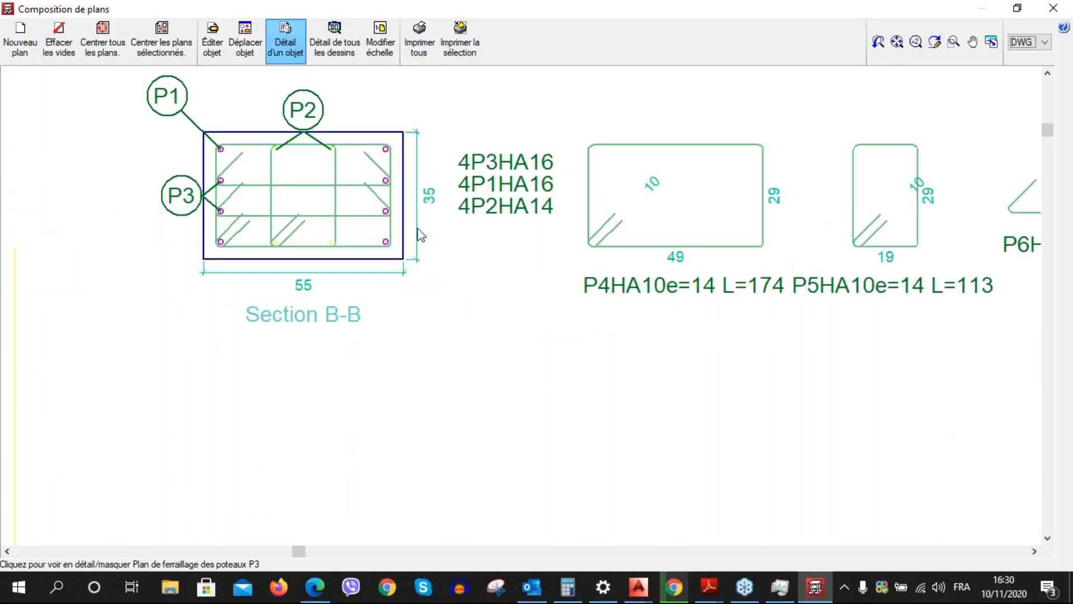
scroll(421, 250, up, 3)
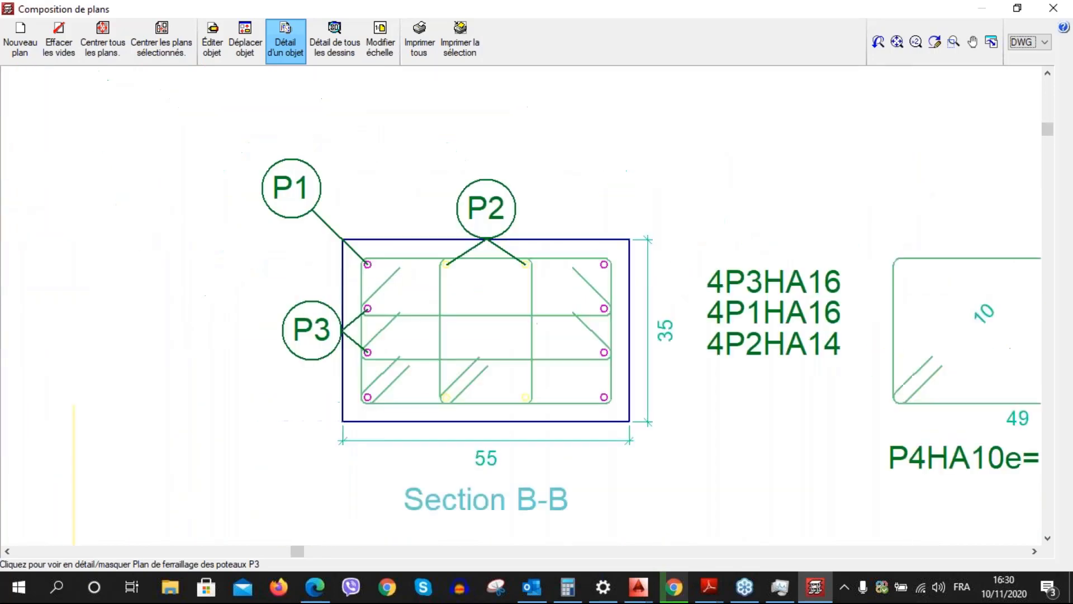
Examine the stirrup shapes beside column P3's section B-B and the bar marks and dimensions of section A-A on sheet 2
scroll(503, 330, up, 1)
scroll(152, 287, down, 2)
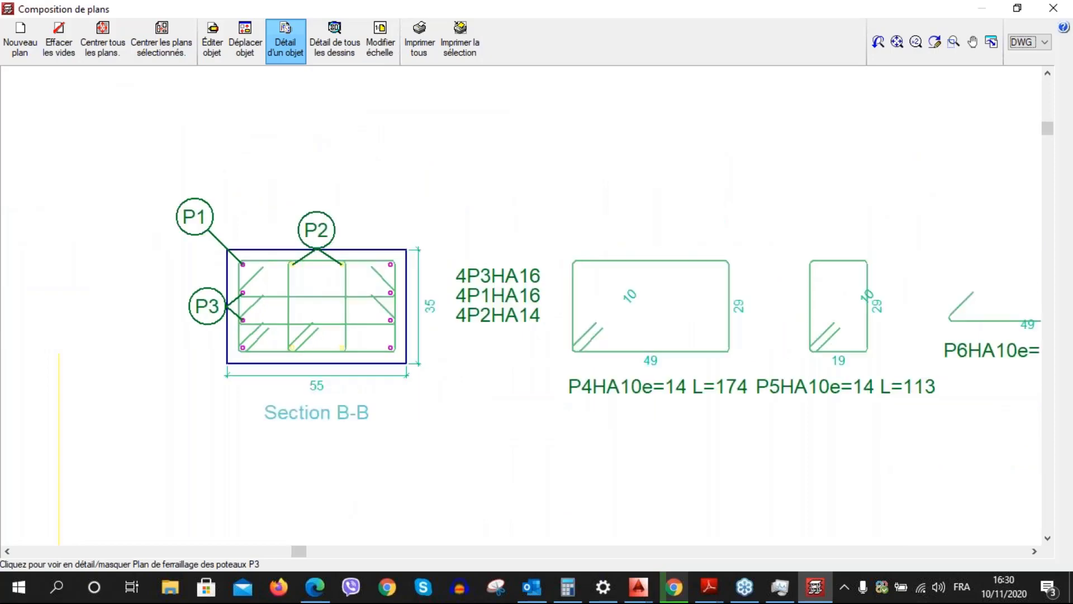
middle_drag(690, 323, 565, 352)
scroll(458, 364, down, 3)
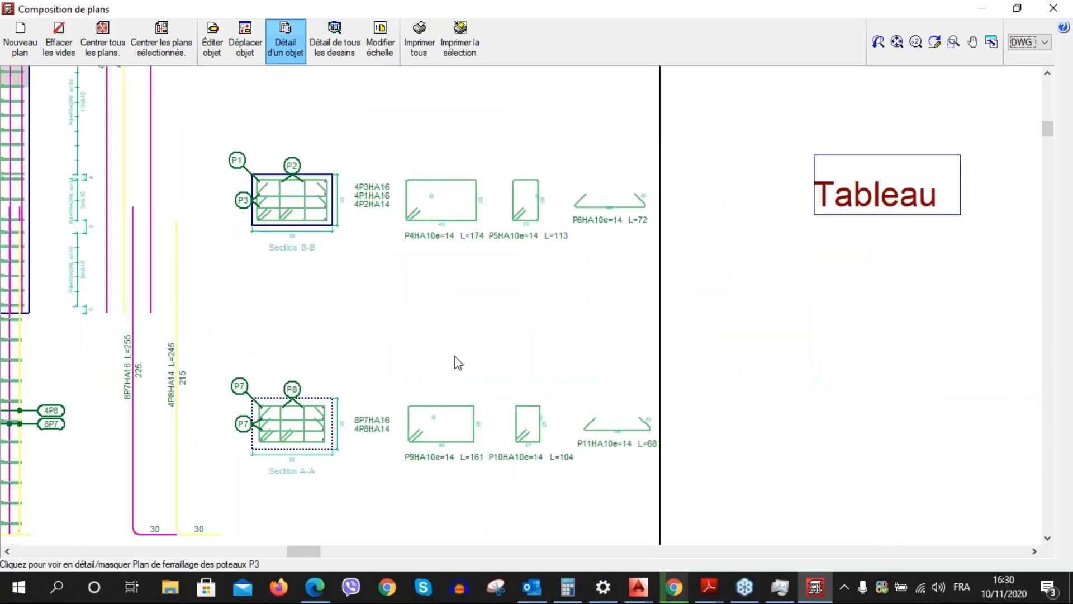
middle_drag(455, 357, 518, 185)
scroll(344, 235, up, 5)
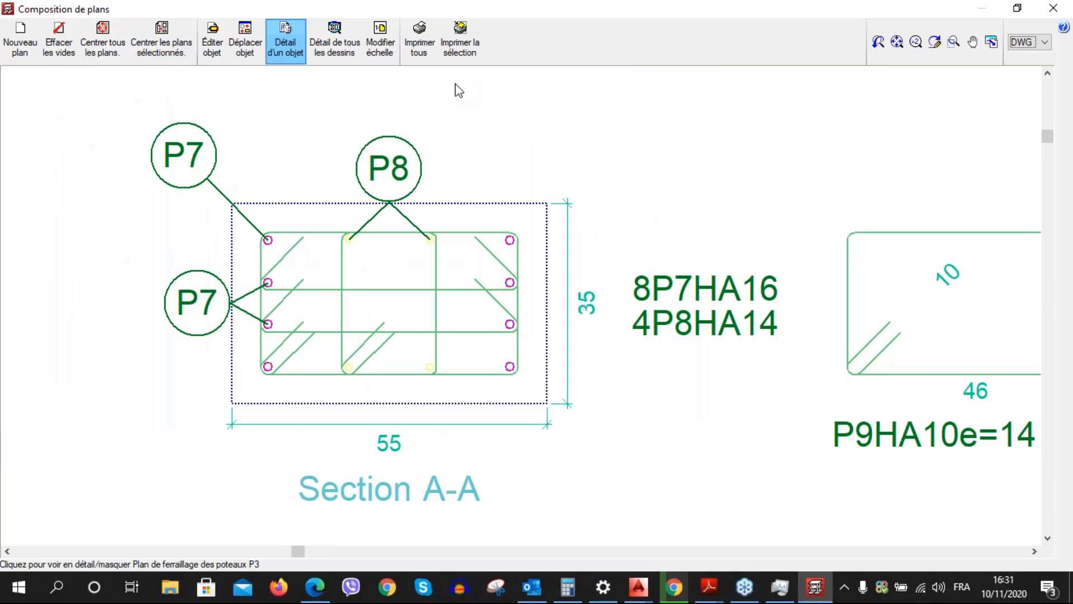
Select only sheet 2 for printing in DWG format and confirm printing the selected drawing
click(464, 44)
scroll(592, 232, down, 1)
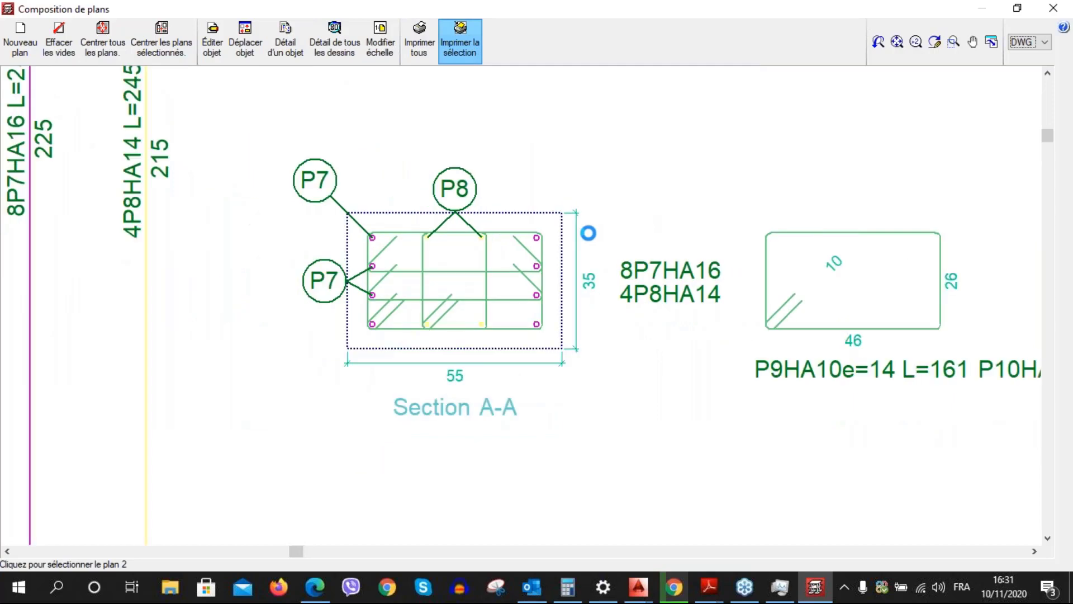
scroll(588, 232, down, 2)
scroll(588, 232, down, 1)
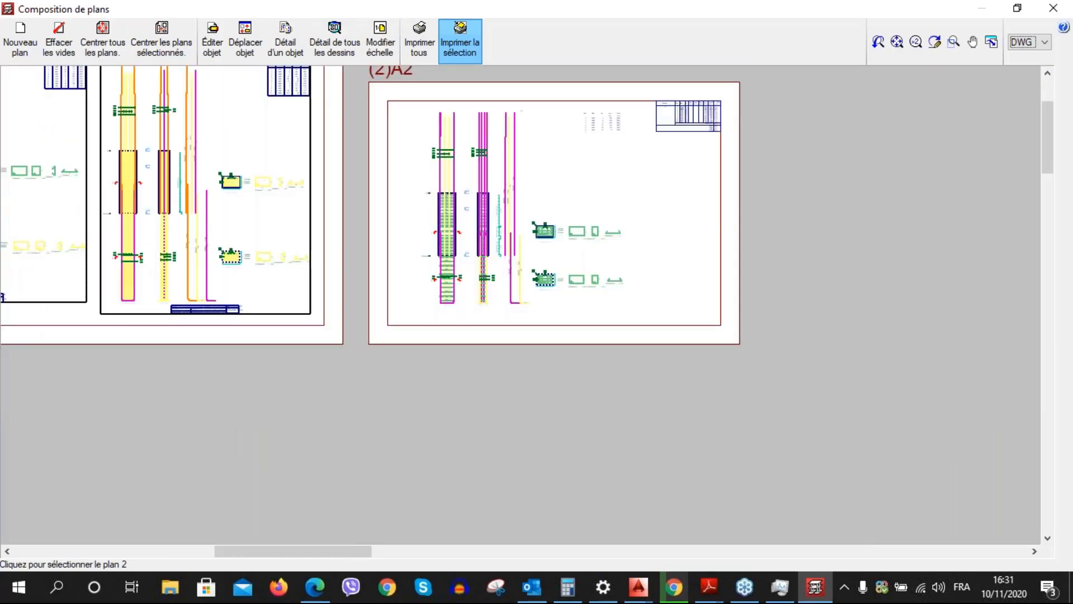
scroll(507, 336, down, 1)
click(506, 335)
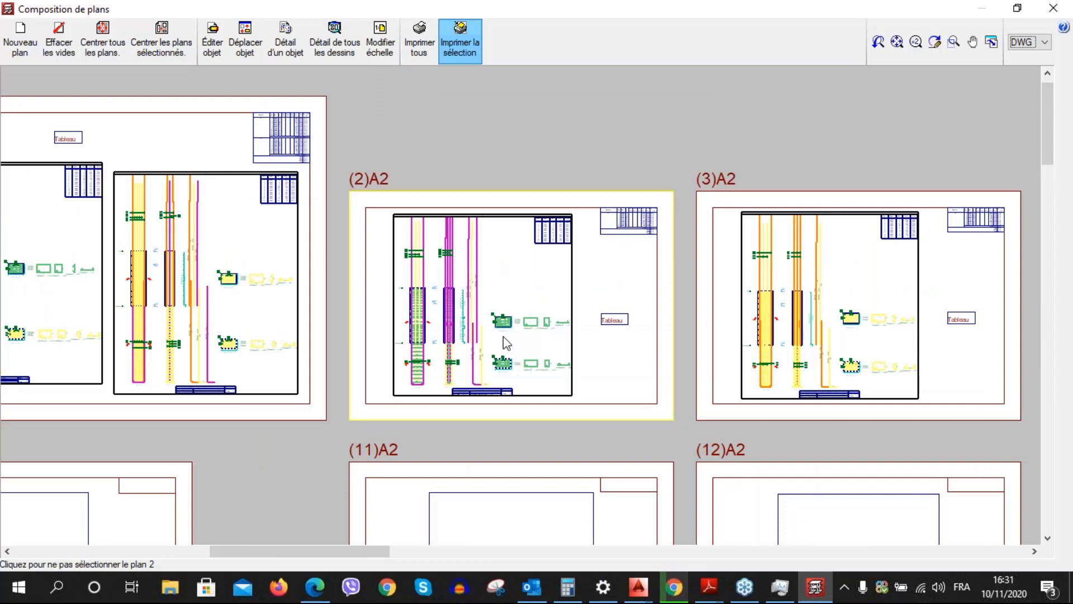
right_click(506, 346)
drag(531, 243, 502, 244)
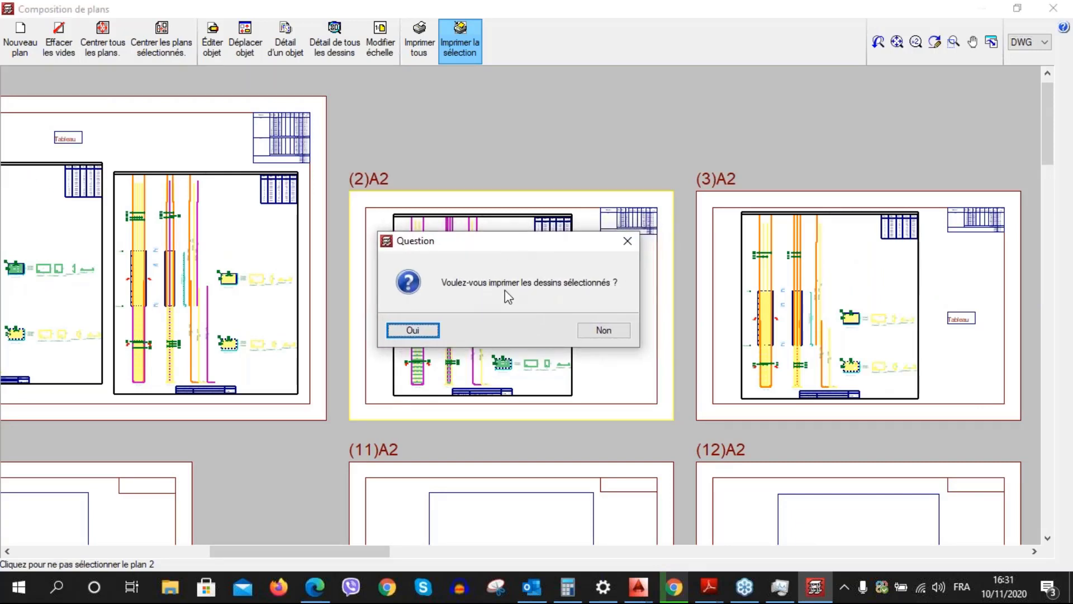
click(413, 331)
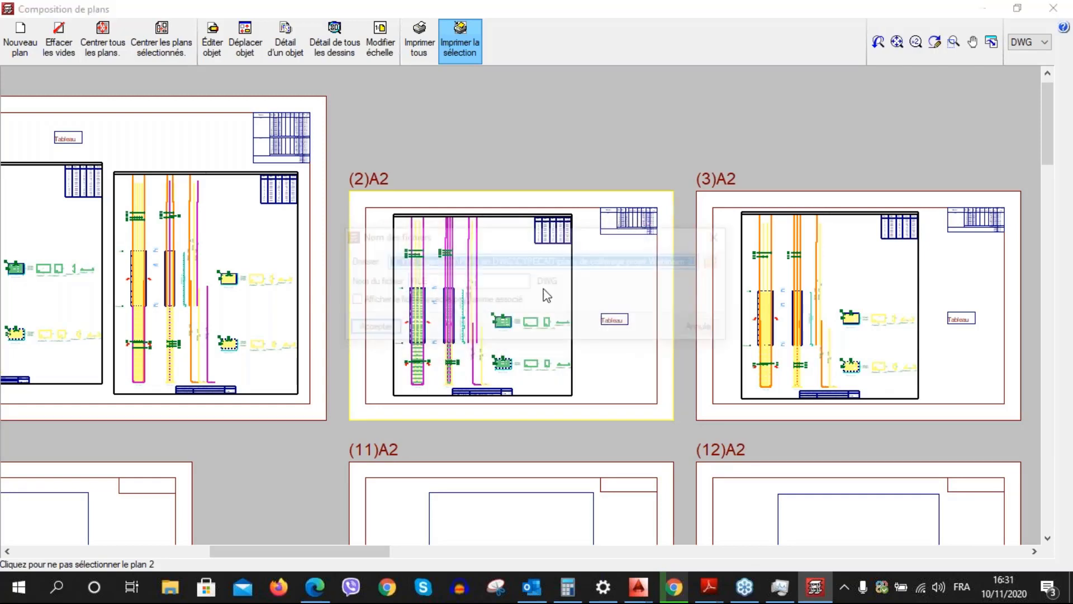
Save the sheet as FILE.DWG in CYPECAD\plans de cofferage projet Webinaire 23, agreeing to create the missing folder
drag(486, 250, 480, 250)
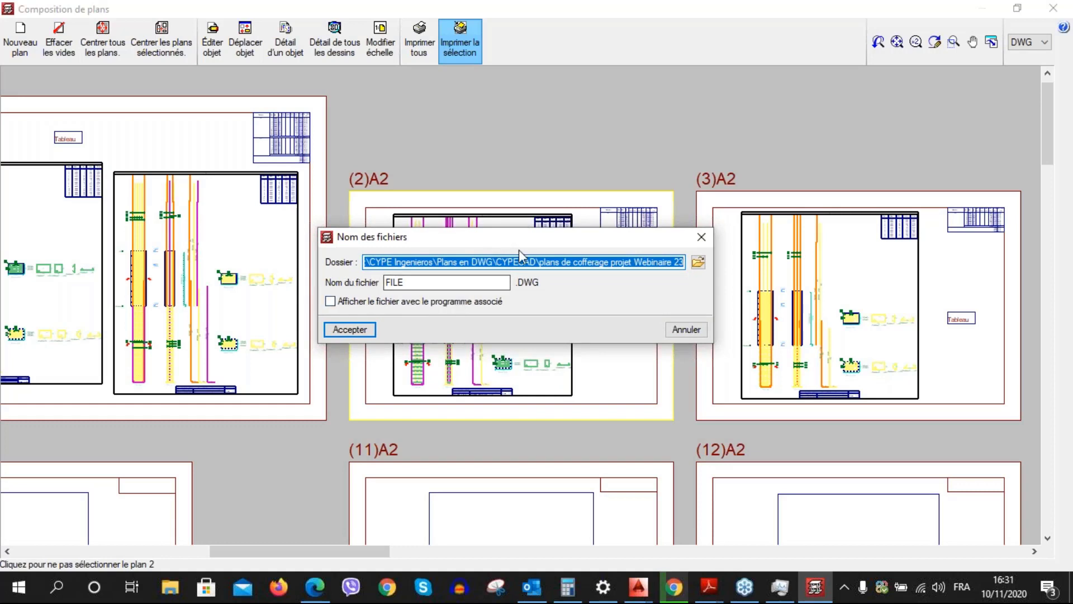
drag(590, 243, 683, 275)
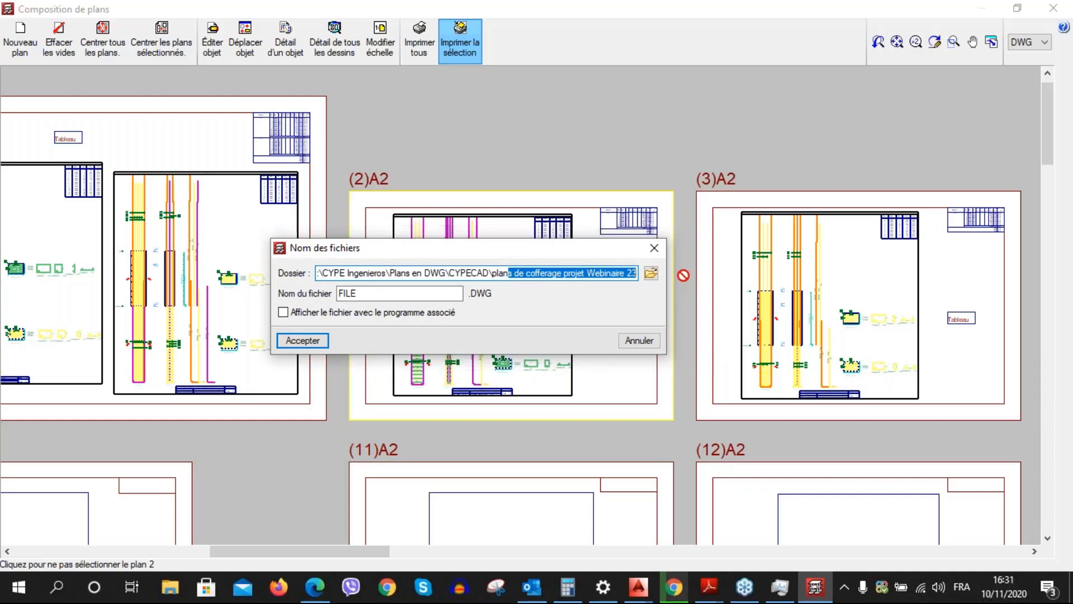
click(302, 342)
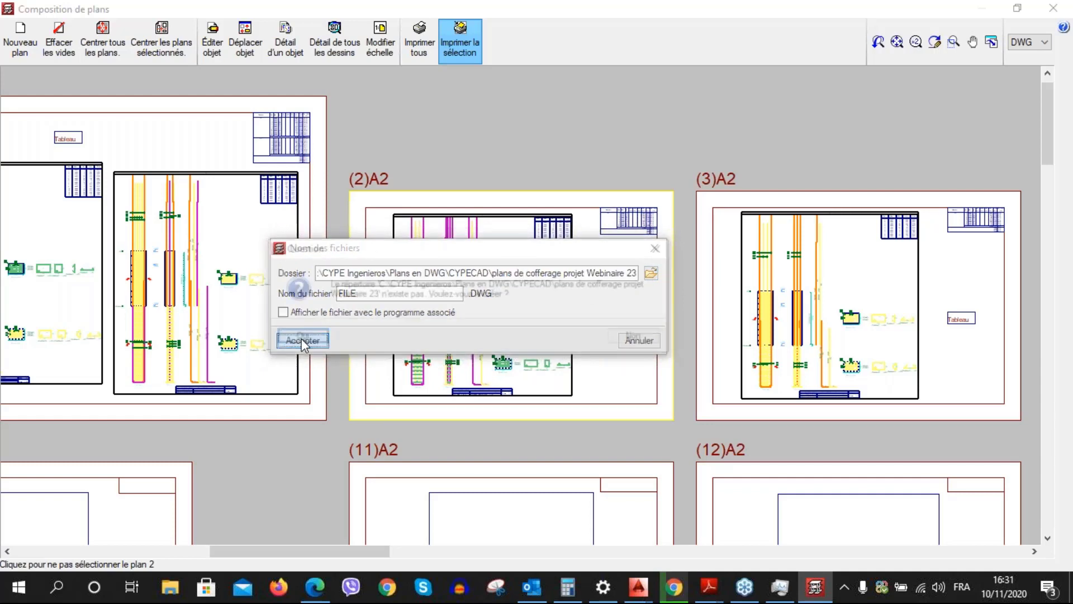
click(303, 340)
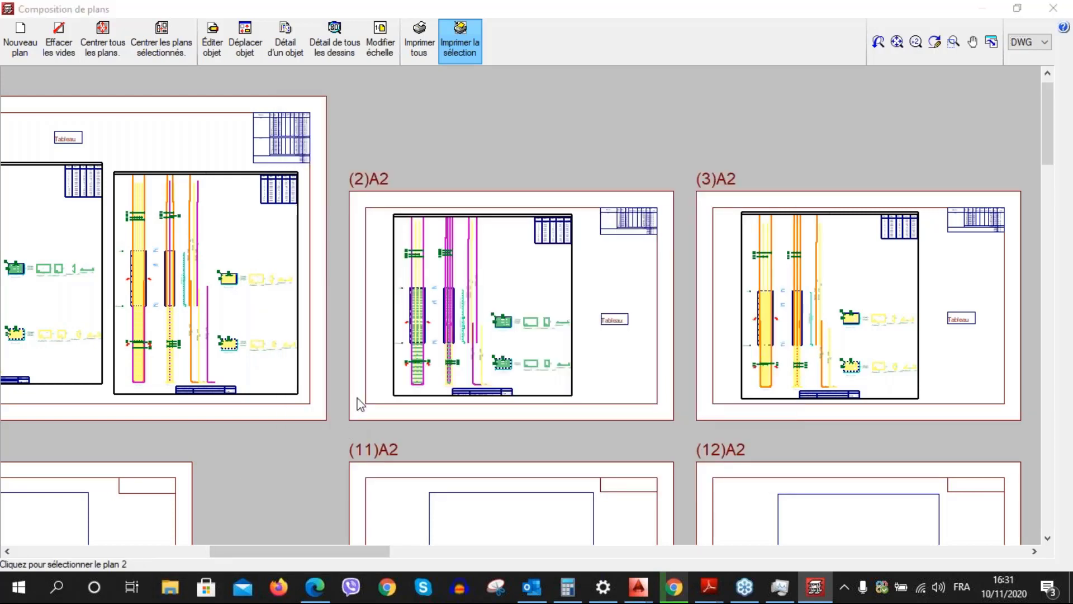
In File Explorer, open C:\CYPE Ingenieros\Plans en DWG\CYPECAD\plans de cofferage projet Webinaire 23
key(super+e)
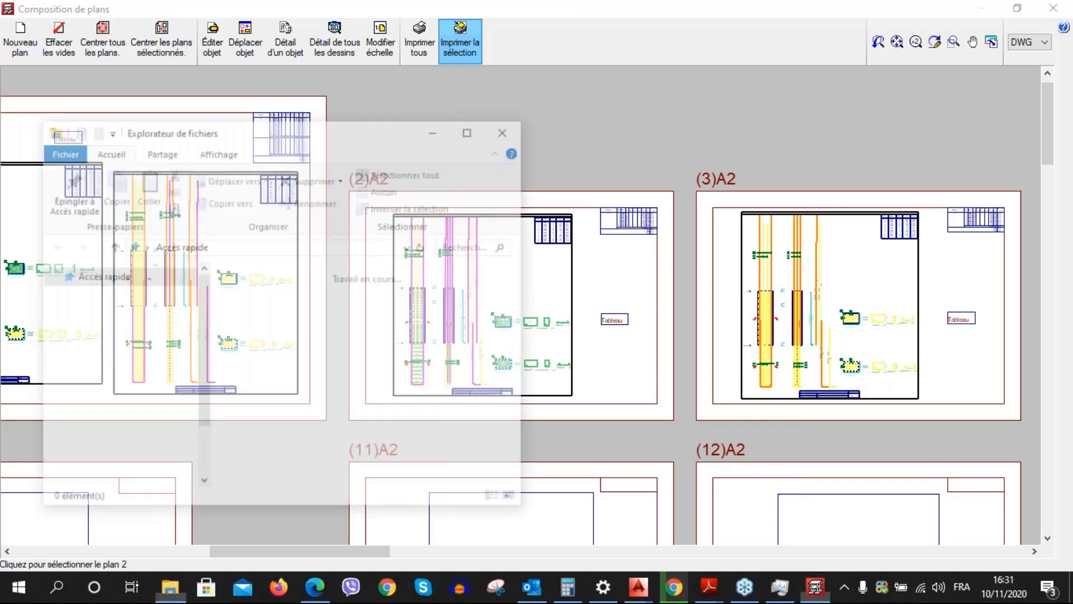
drag(201, 342, 201, 455)
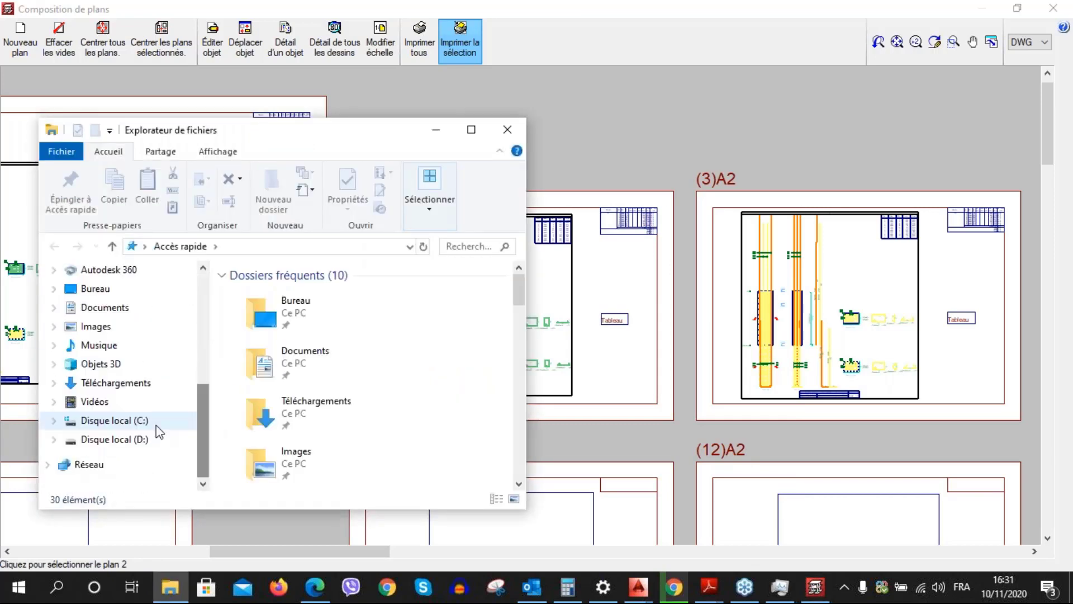
click(161, 431)
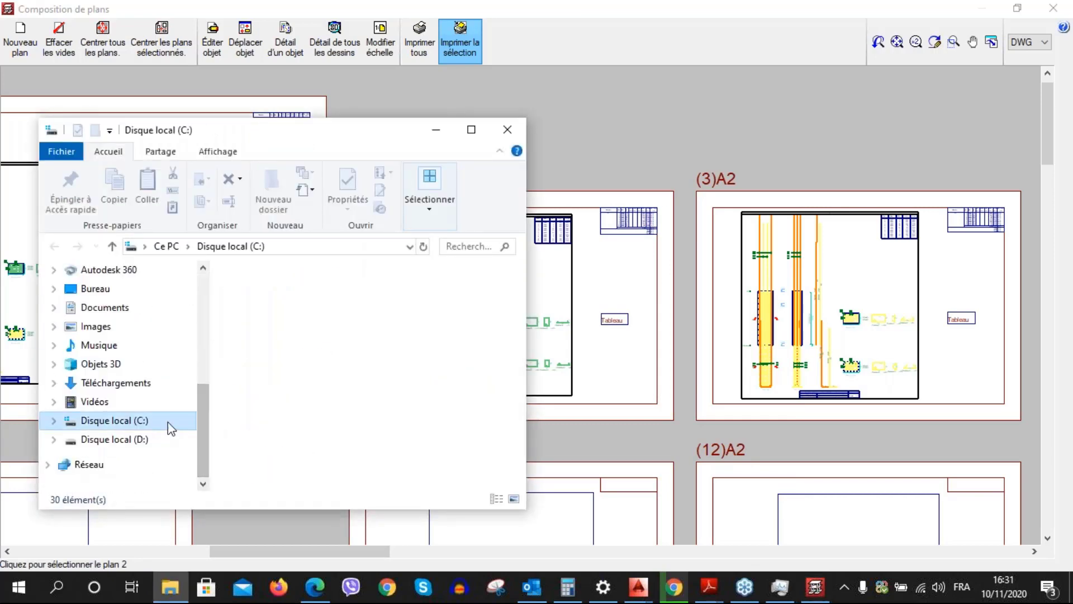
double_click(341, 308)
click(323, 345)
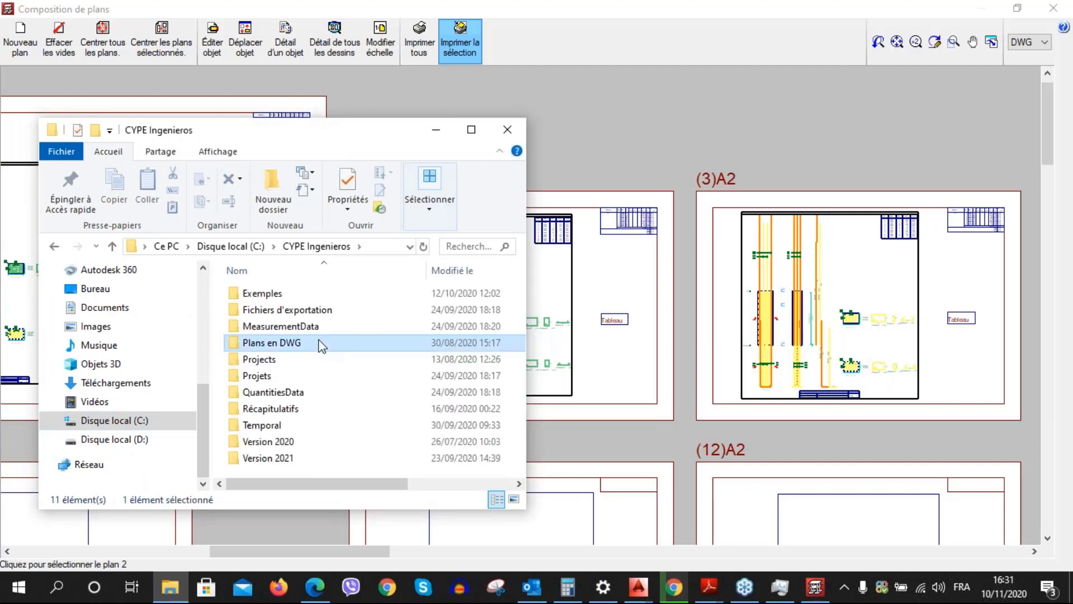
double_click(322, 344)
click(330, 297)
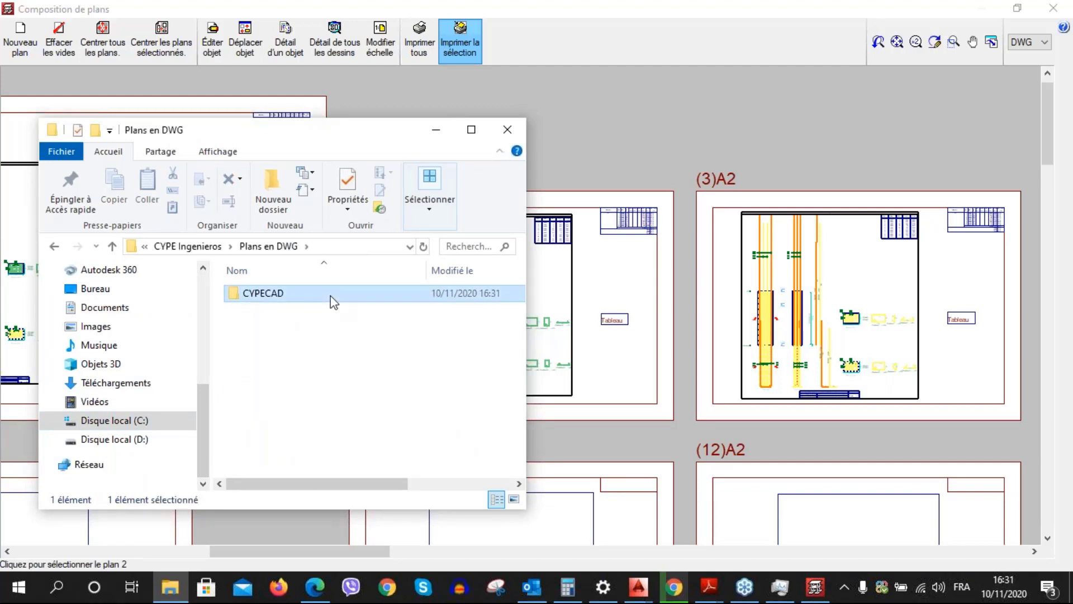
double_click(331, 296)
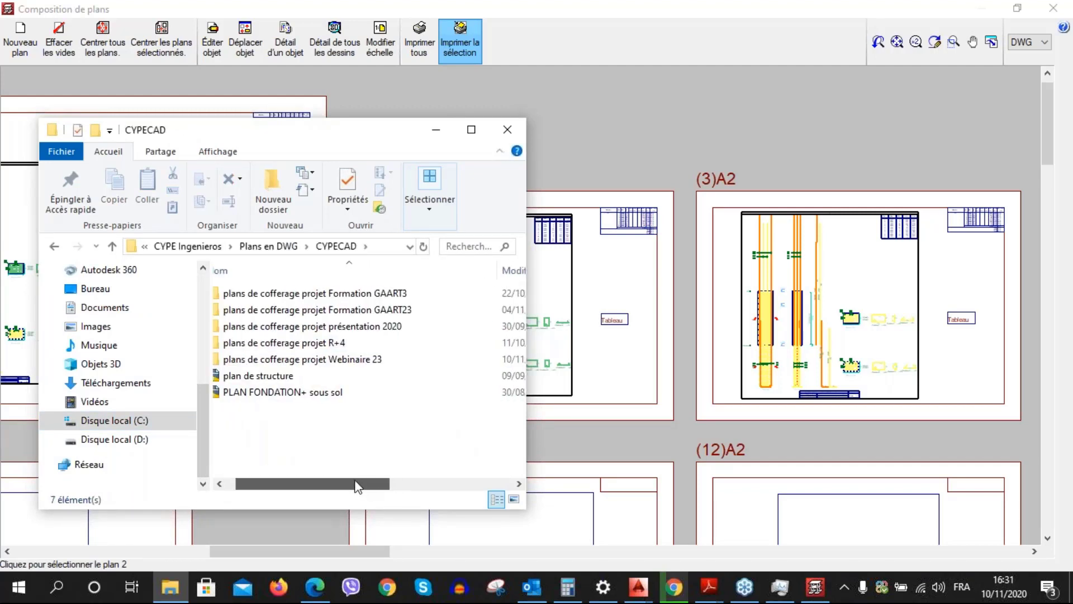
double_click(349, 361)
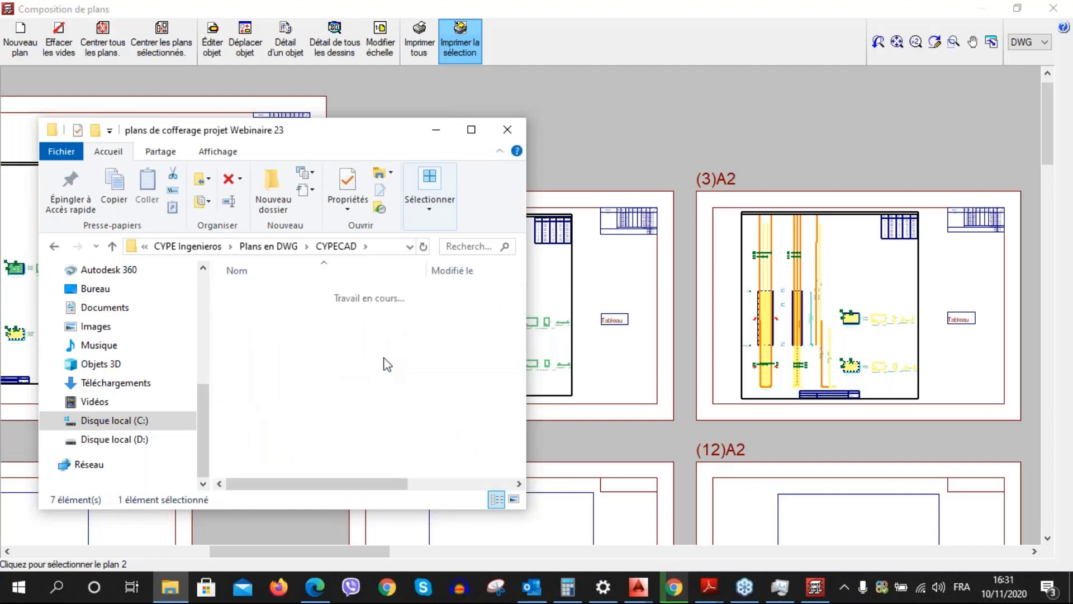
Check the exported FILE drawing's date, type and size in the folder with the window maximized
click(302, 294)
drag(334, 483, 490, 492)
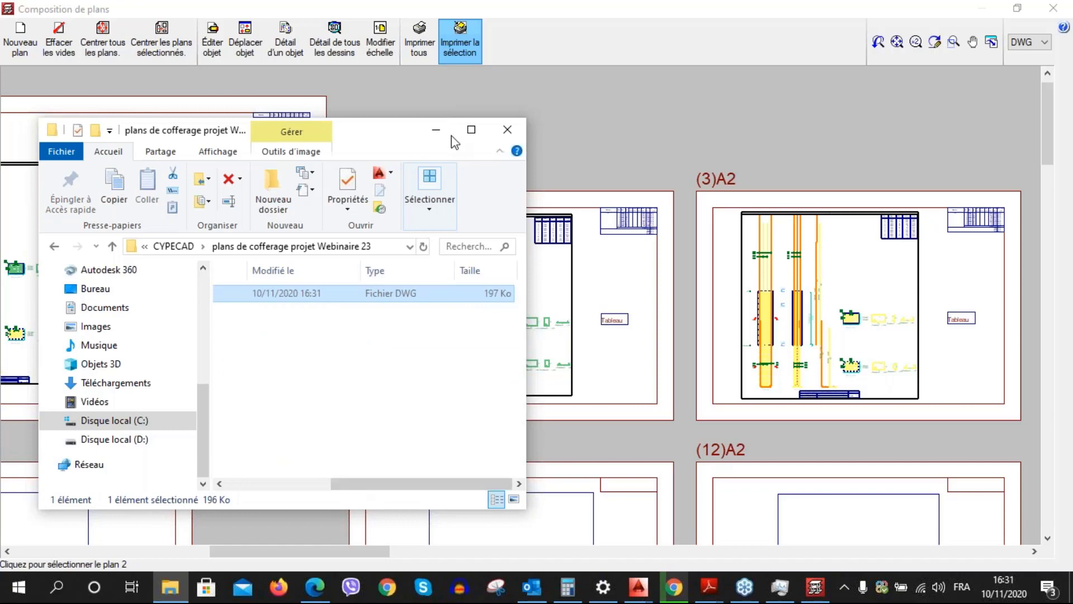
click(473, 131)
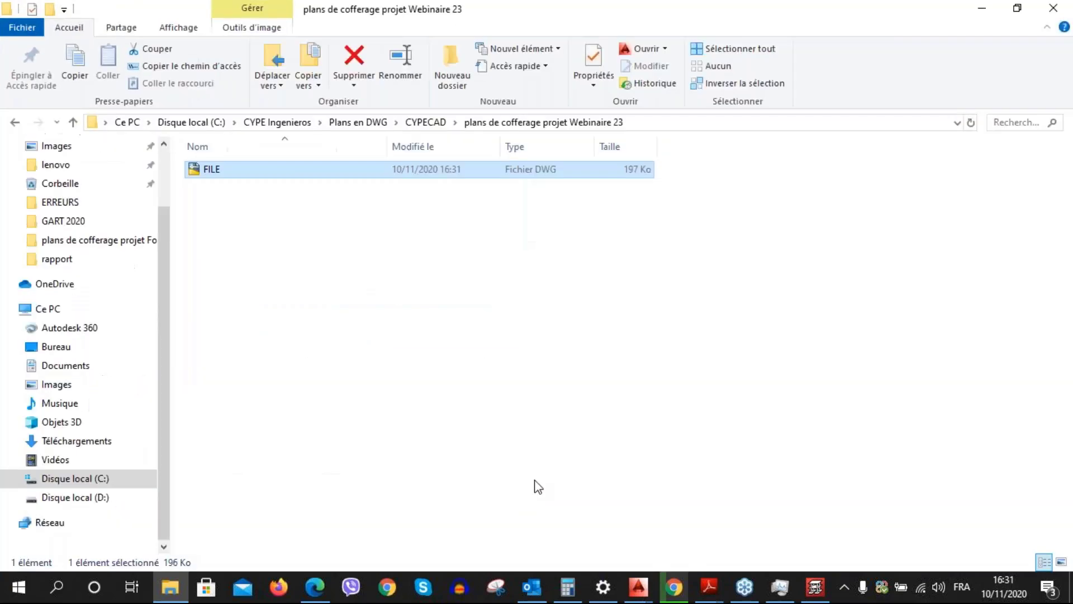
Switch back to CYPECAD and close the drawing composition to return to the beam input plan
click(811, 597)
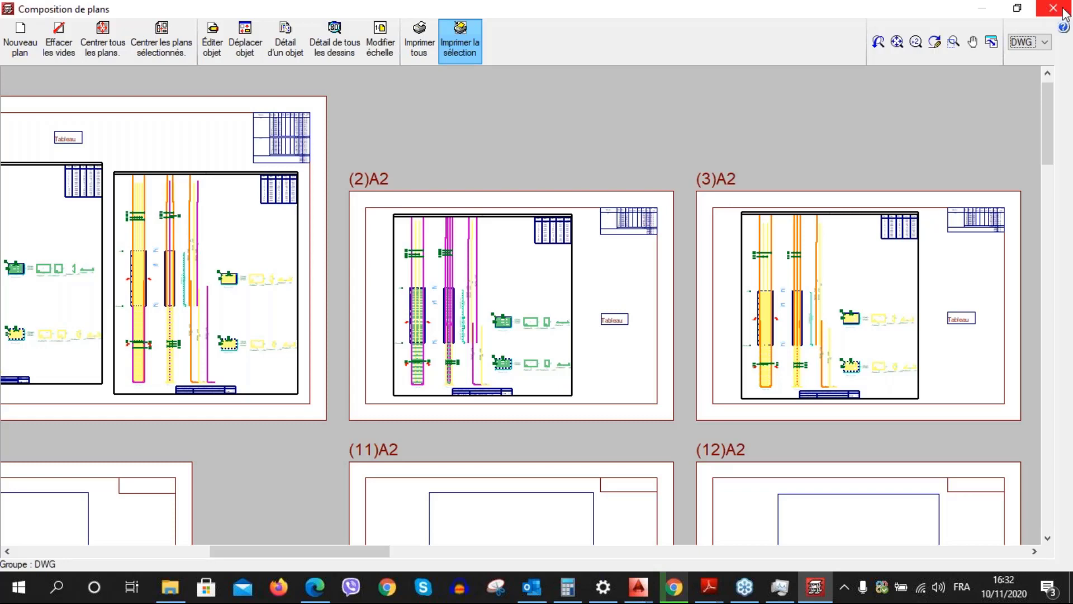
click(1053, 8)
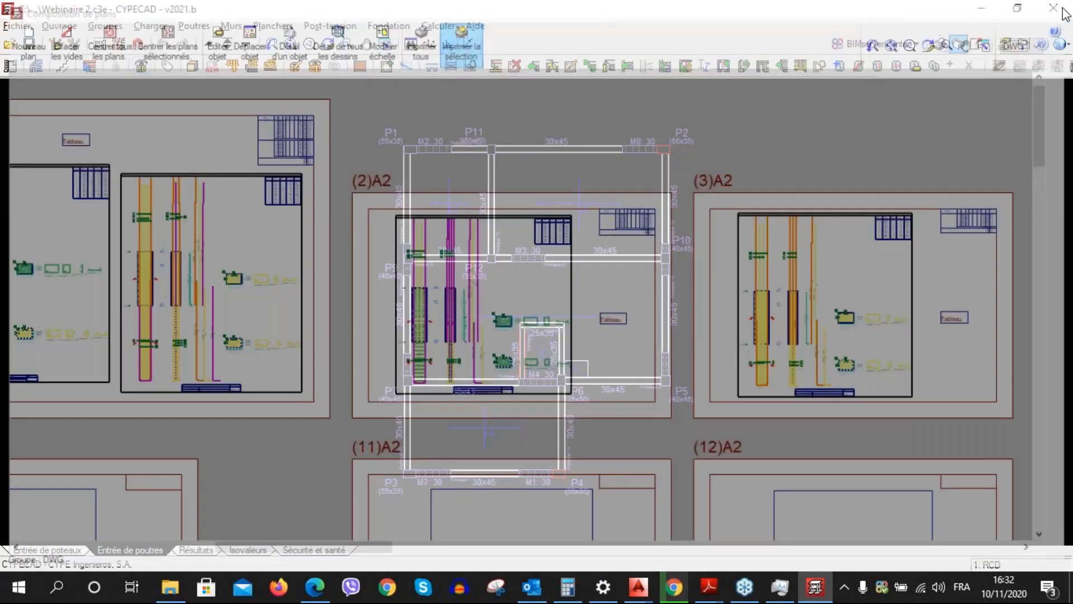
click(744, 155)
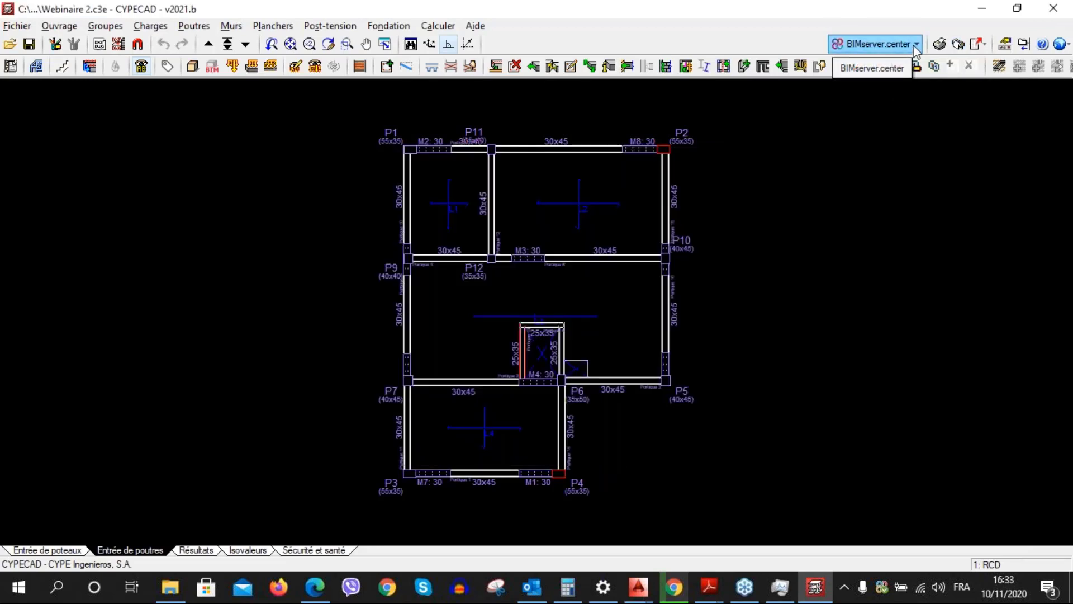
Review the BIMserver.center commands and the IFC export settings for columns, analytical model and deformed shape, and leave without exporting
click(917, 45)
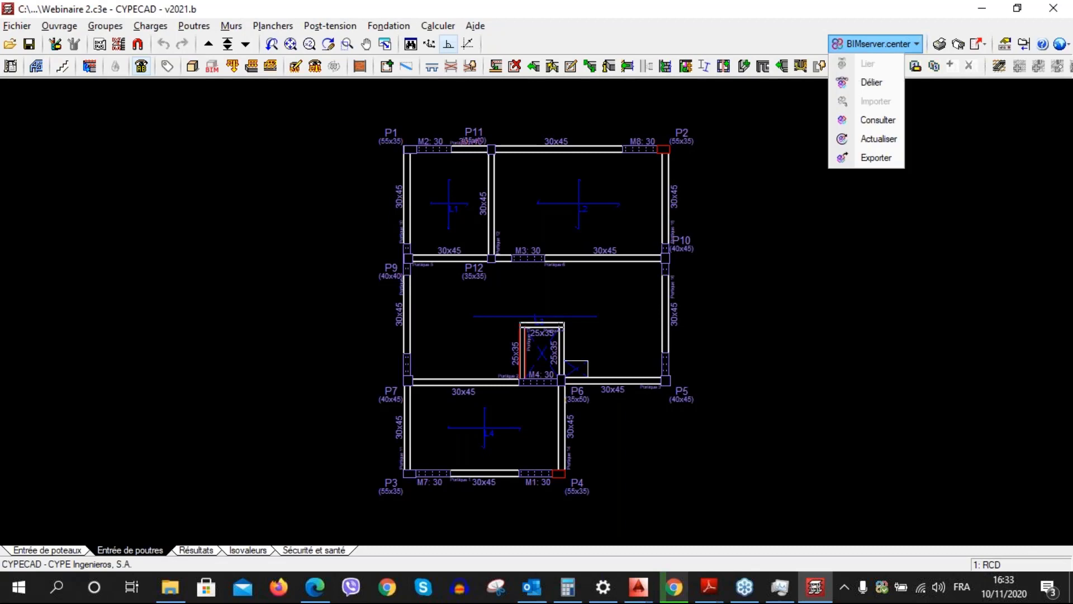
click(913, 47)
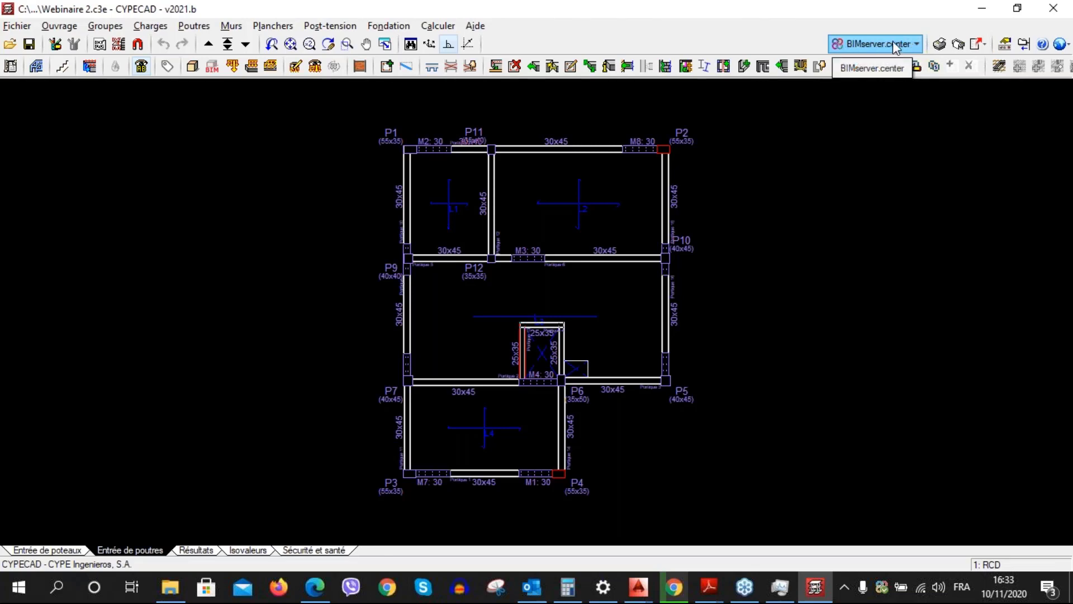
click(894, 44)
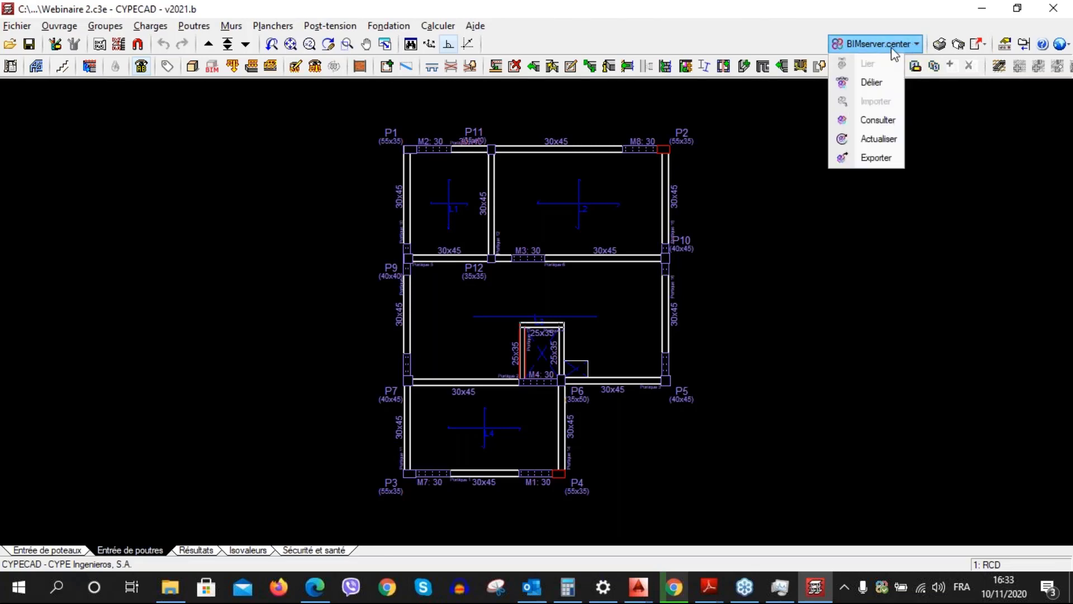
click(866, 157)
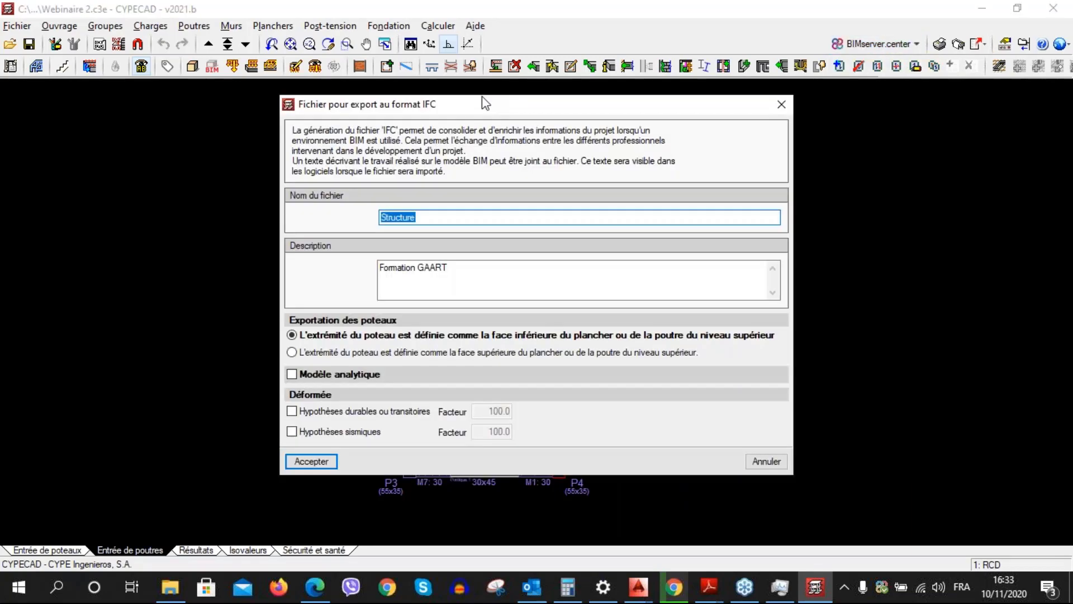
mouse_move(478, 103)
mouse_down()
mouse_move(471, 113)
mouse_move(476, 105)
mouse_up()
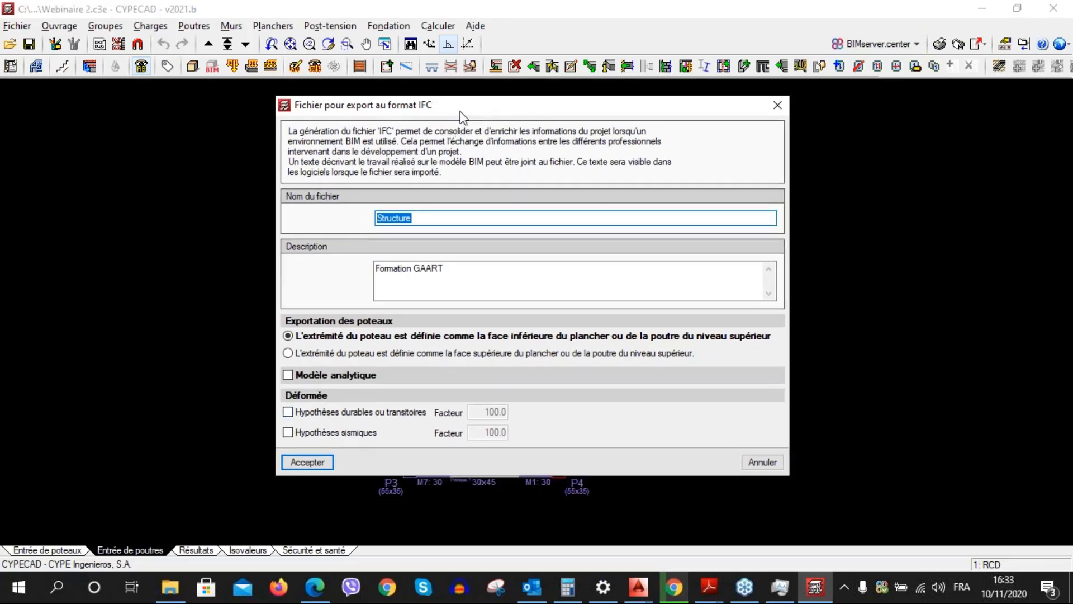
drag(460, 111, 441, 116)
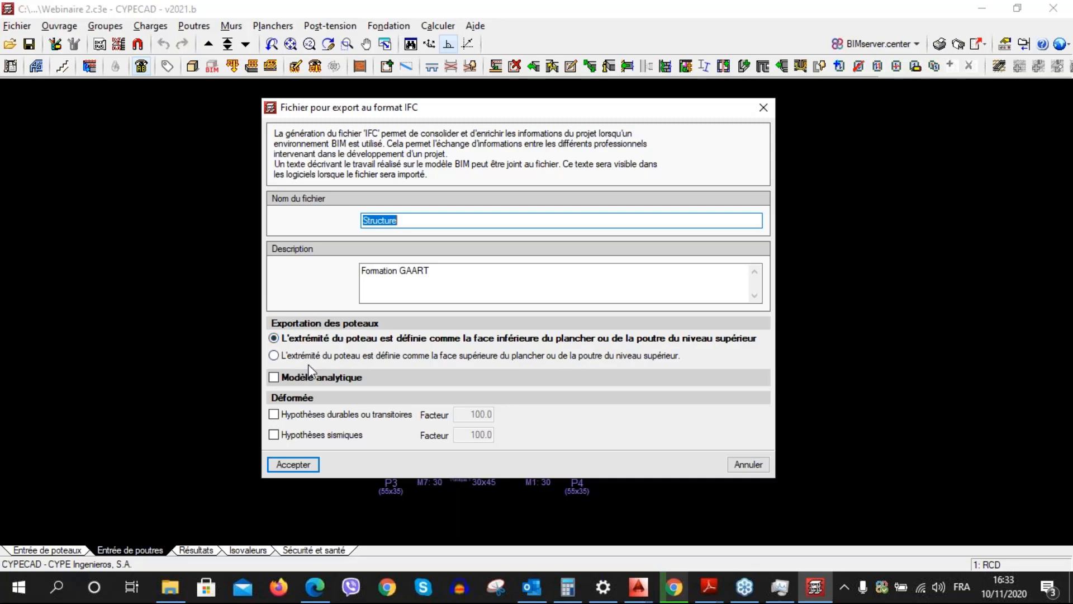
drag(430, 109, 425, 112)
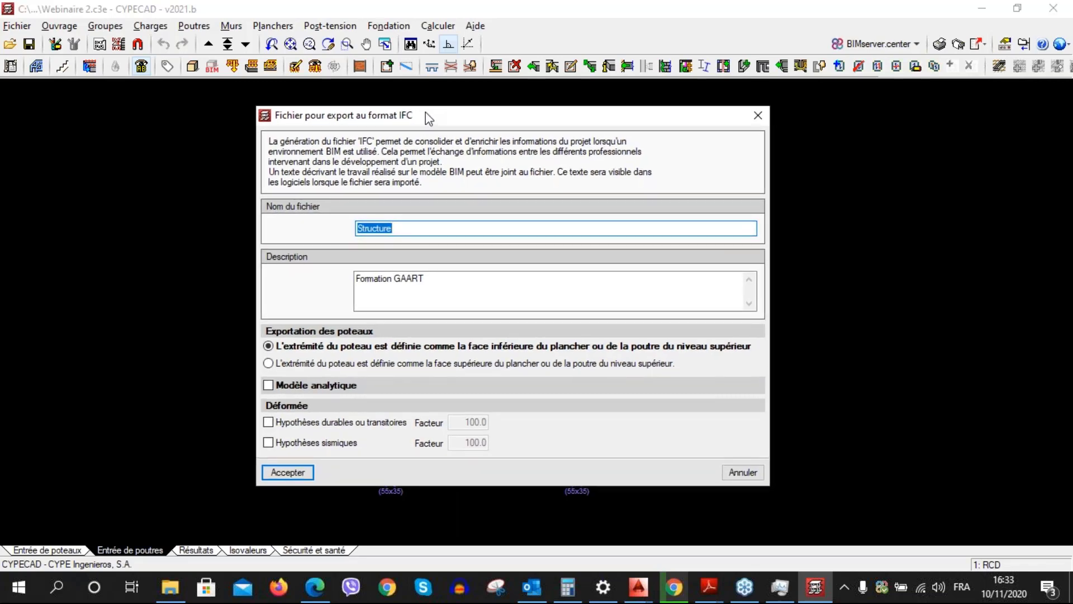
click(756, 118)
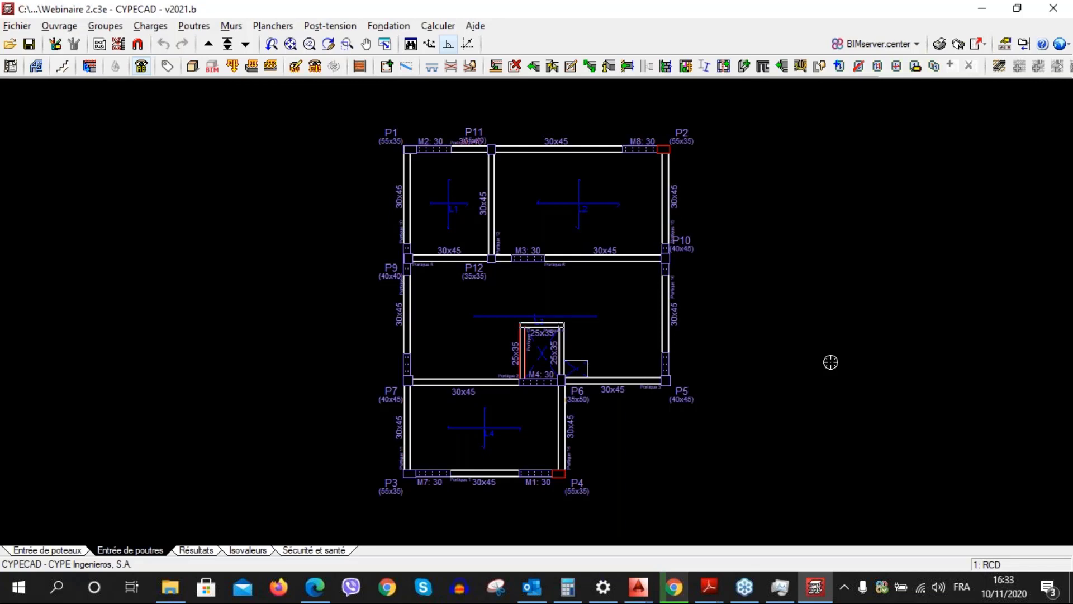
click(917, 45)
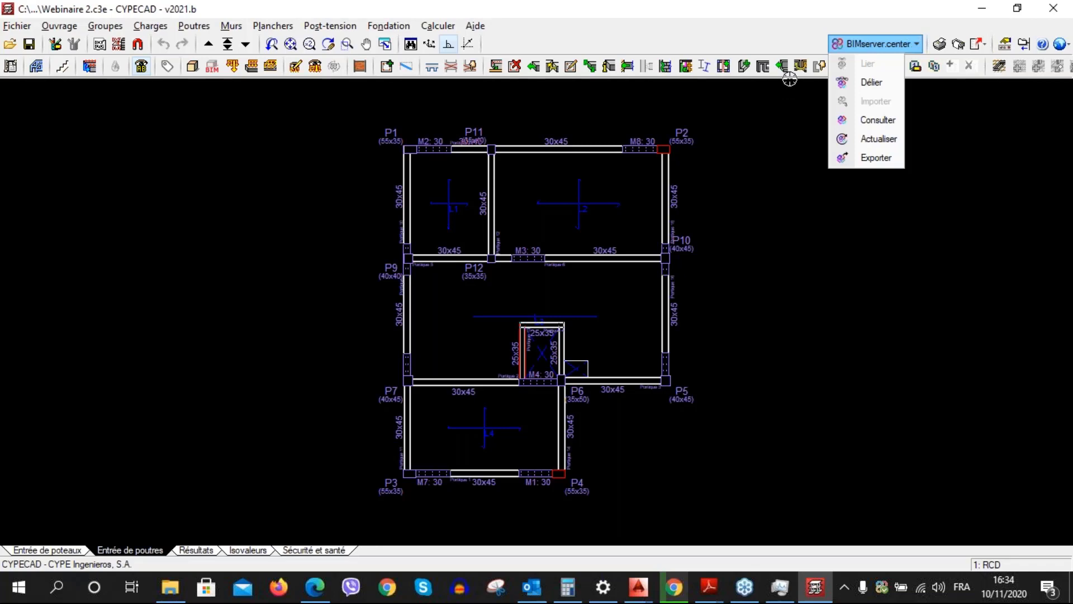
click(918, 49)
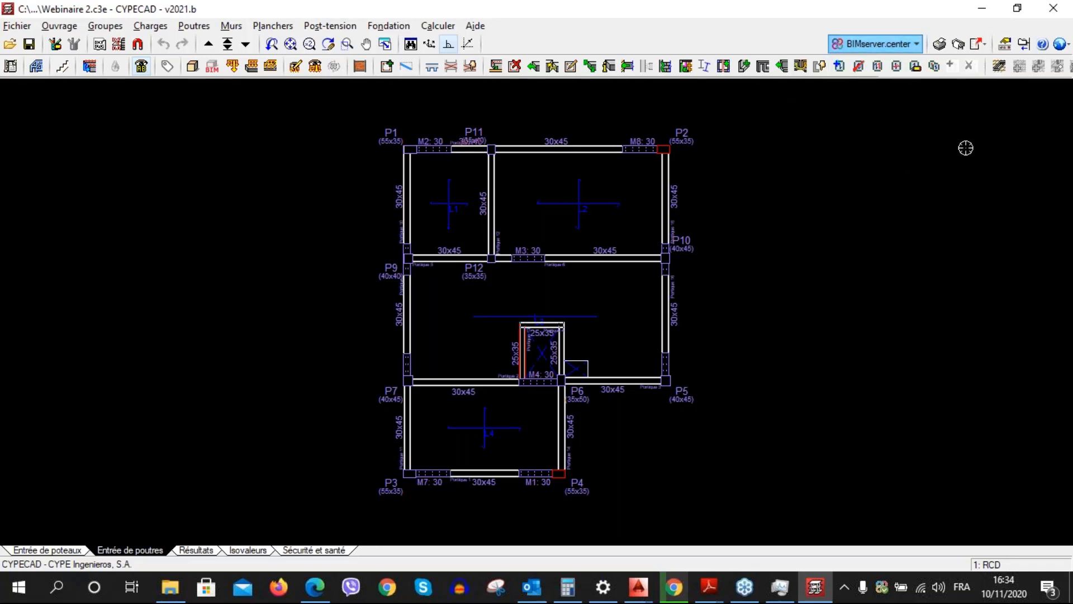